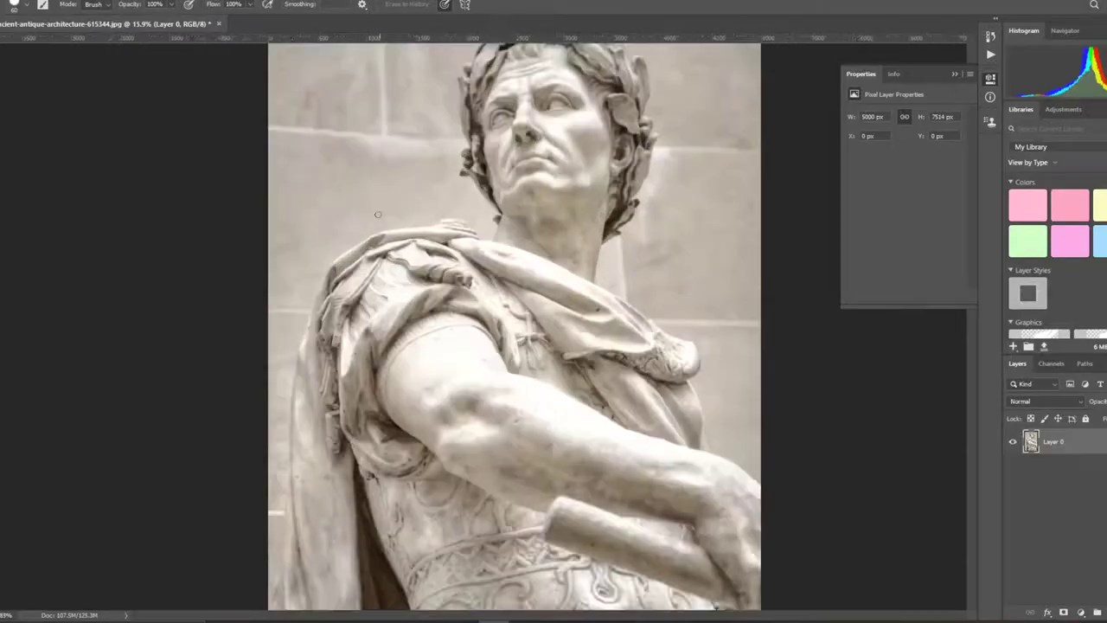
- Duplicate the statue layer and erase the background in the top-left corner
scroll(320, 200, down, 2)
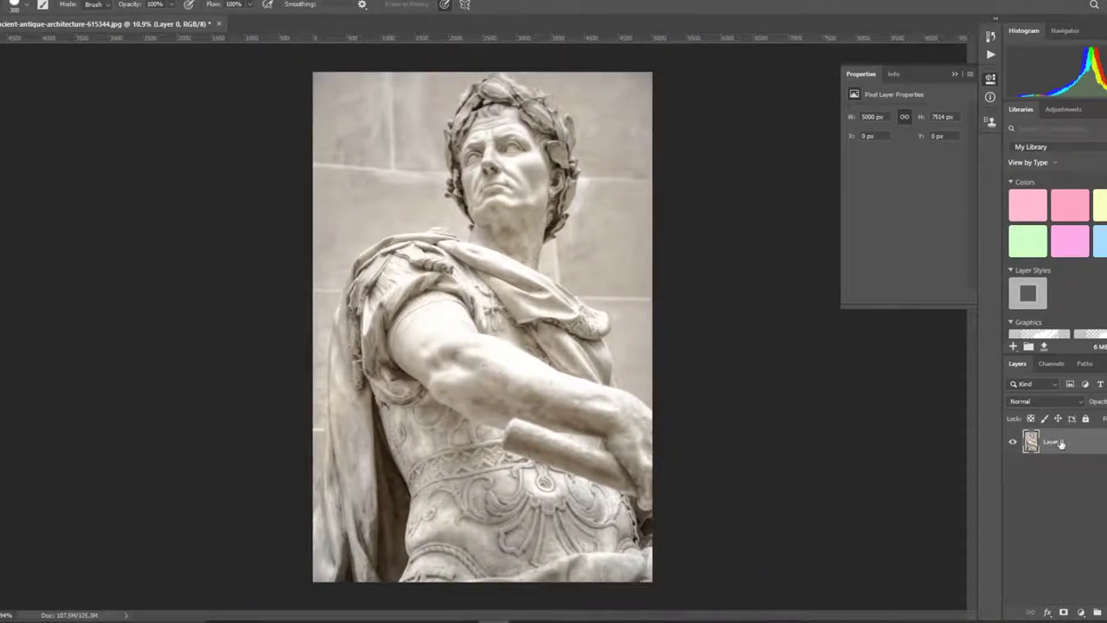
key(ctrl+j)
mouse_move(320, 82)
mouse_down()
mouse_move(291, 254)
mouse_move(363, 190)
mouse_move(273, 410)
mouse_up()
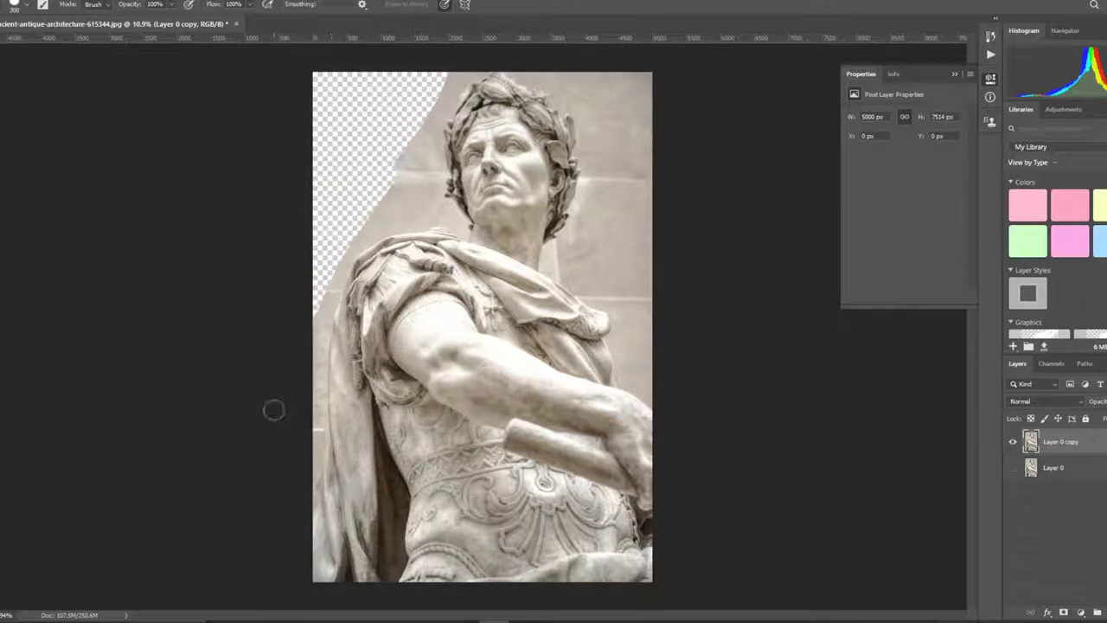
scroll(337, 271, up, 2)
scroll(336, 223, up, 3)
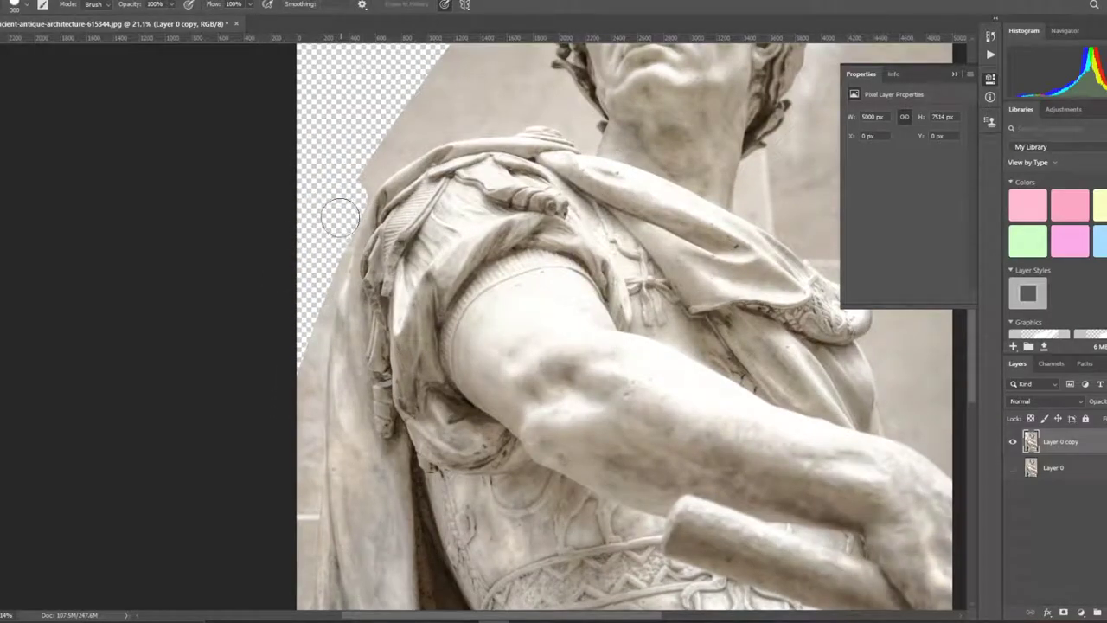
drag(340, 217, 317, 333)
- Erase the background strip further down the statue's left edge on Layer 0 copy
scroll(317, 259, down, 3)
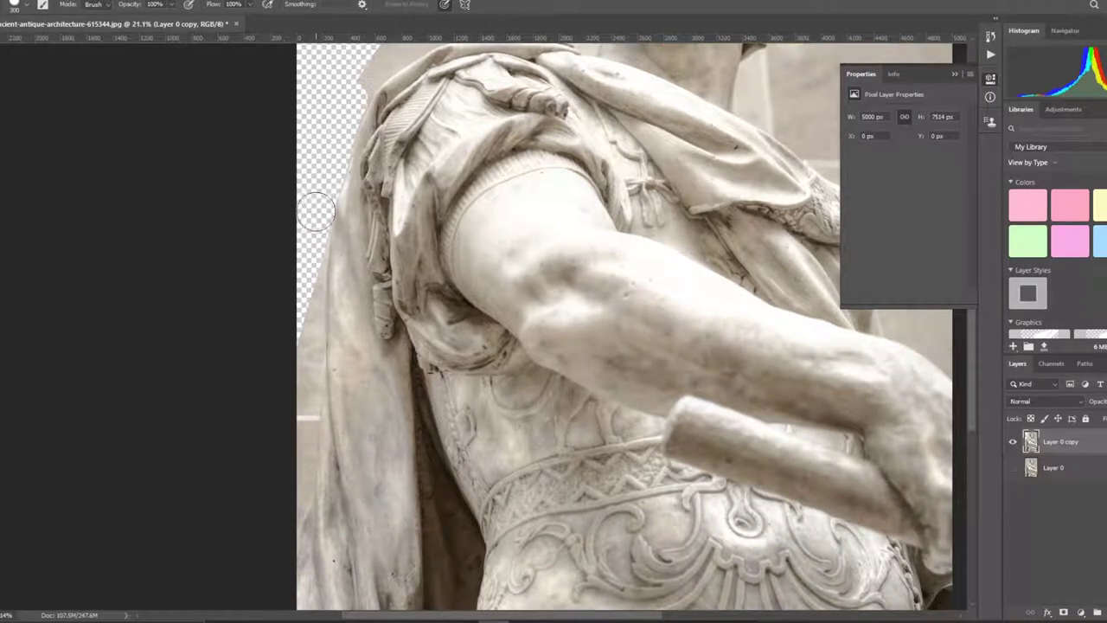
drag(299, 227, 285, 398)
drag(285, 248, 306, 173)
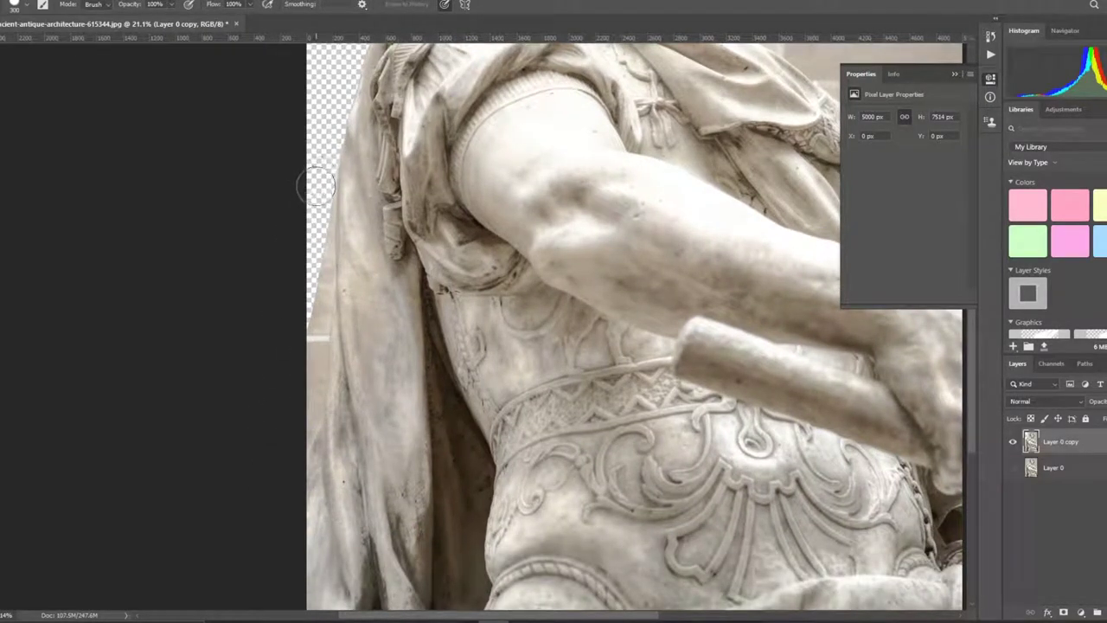
drag(313, 249, 312, 346)
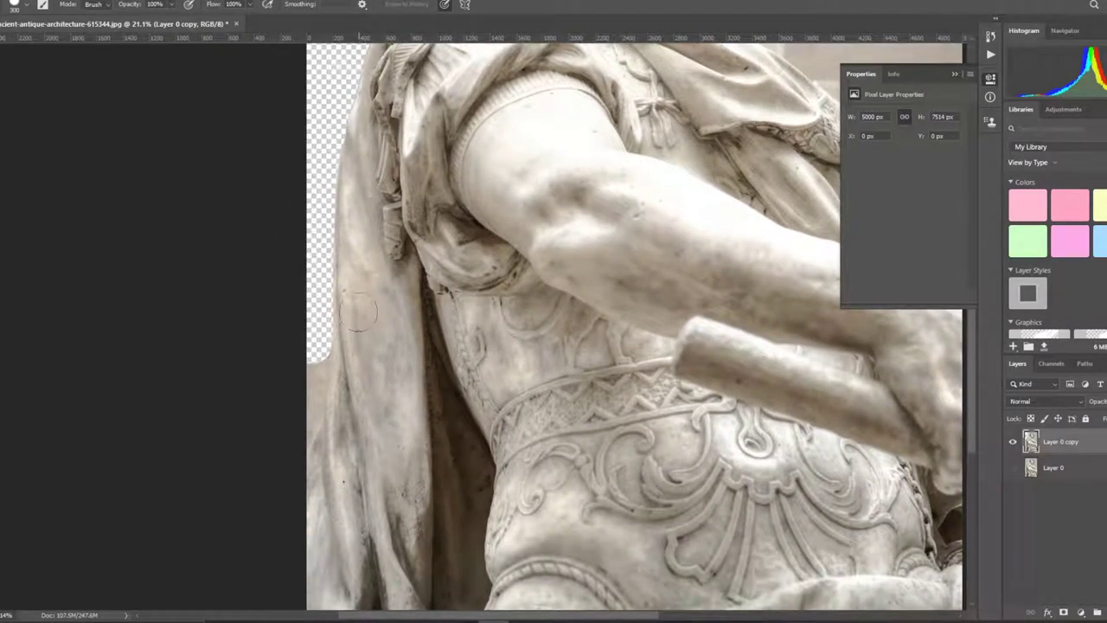
key(ctrl+z)
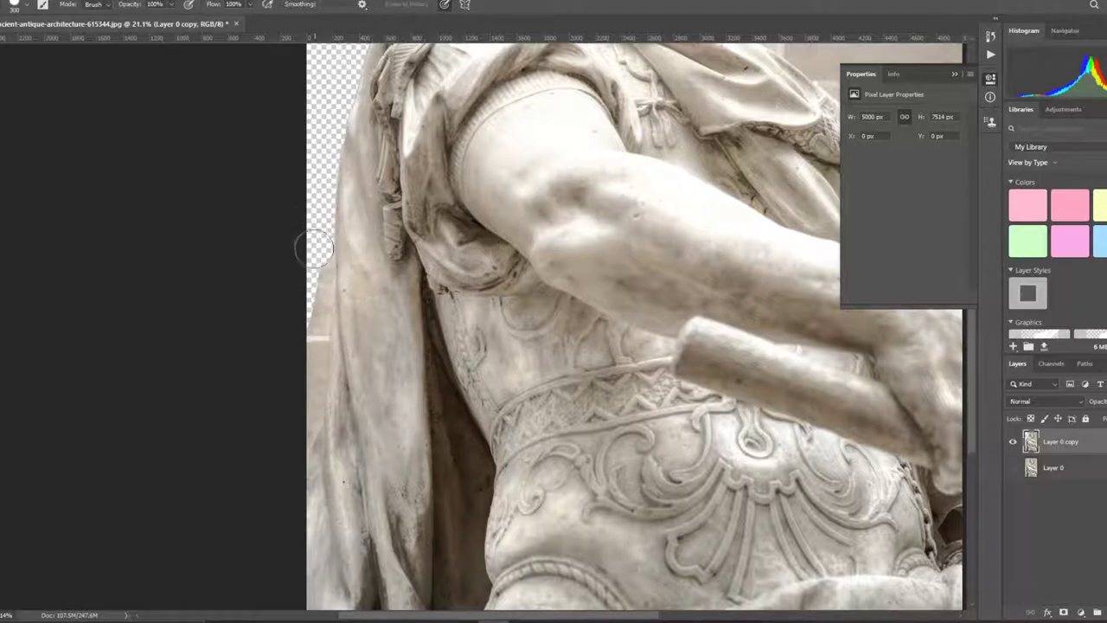
mouse_move(313, 250)
mouse_down()
mouse_move(302, 403)
mouse_move(279, 469)
mouse_up()
- Erase the beige background above the statue's shoulder
scroll(280, 470, down, 5)
scroll(280, 247, up, 8)
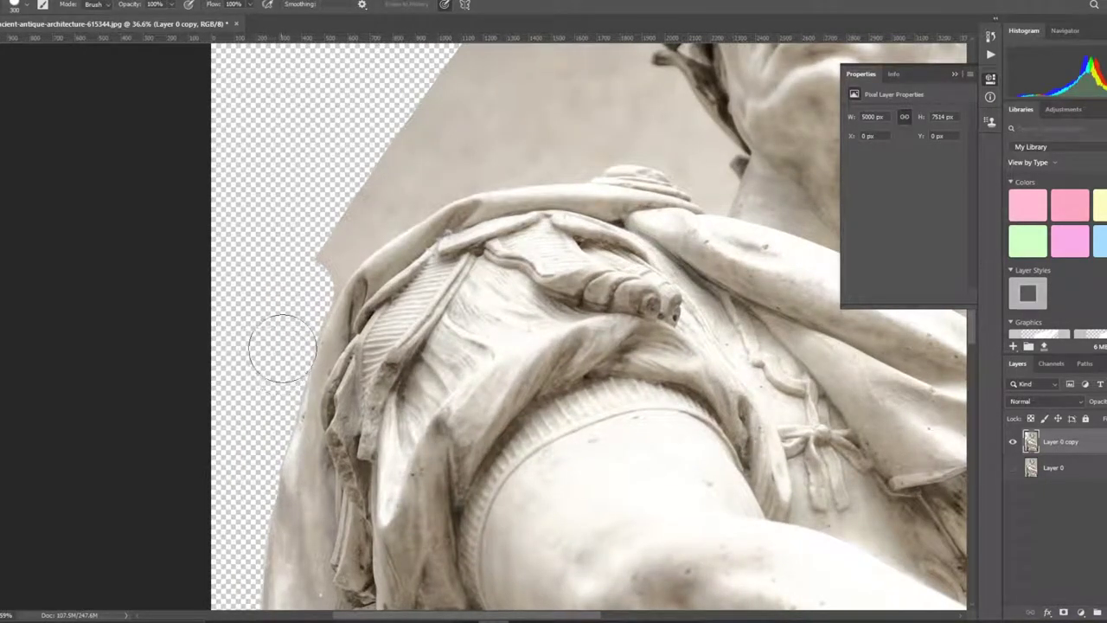
drag(309, 265, 389, 200)
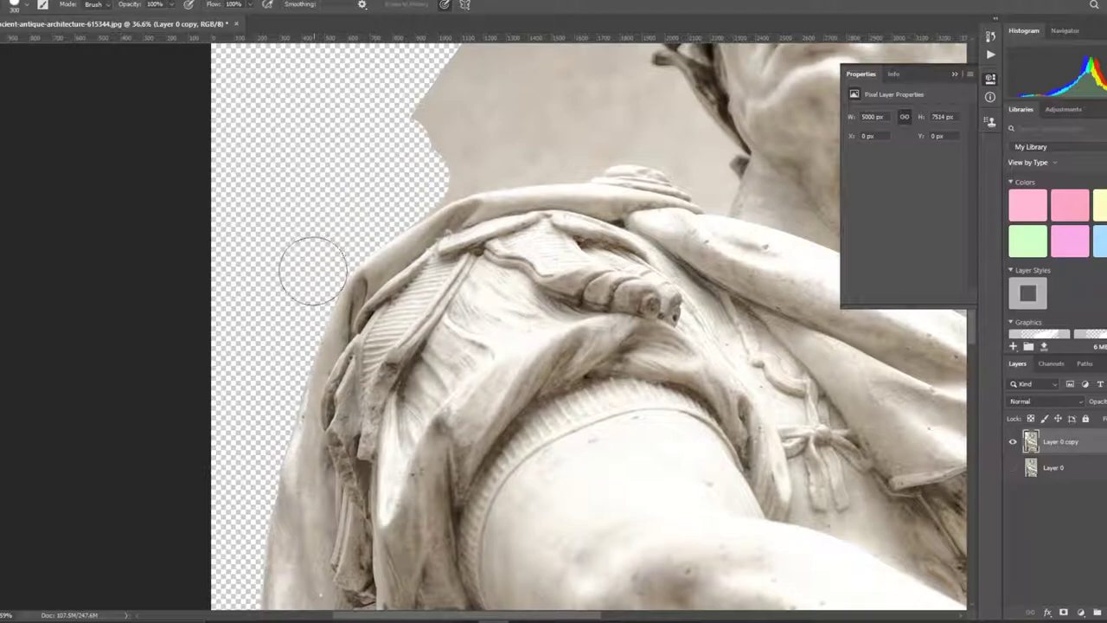
scroll(481, 190, up, 3)
mouse_move(482, 217)
mouse_down()
mouse_move(512, 153)
mouse_move(574, 167)
mouse_up()
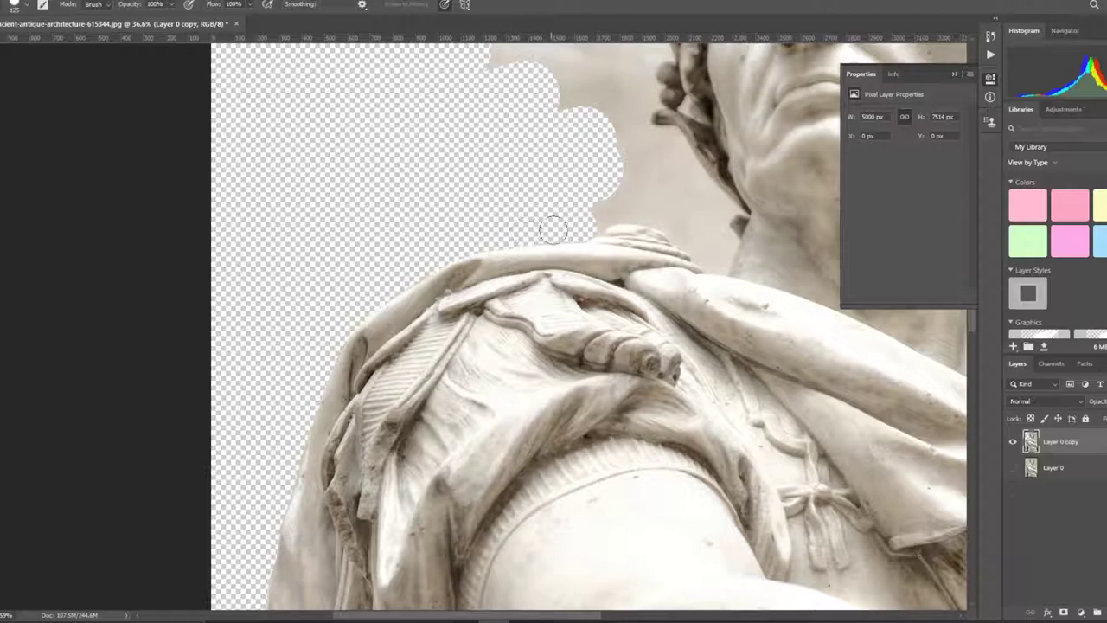
- Erase the beige background above and along the shoulder edge
drag(593, 210, 682, 193)
scroll(682, 193, down, 2)
scroll(683, 246, down, 2)
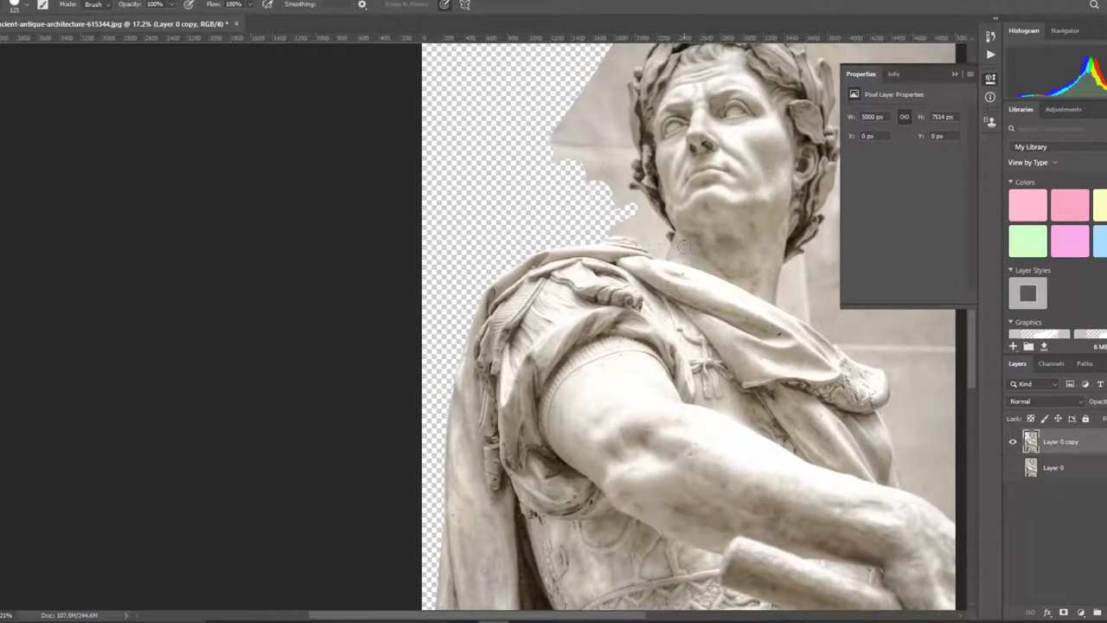
scroll(684, 245, up, 3)
scroll(638, 227, up, 5)
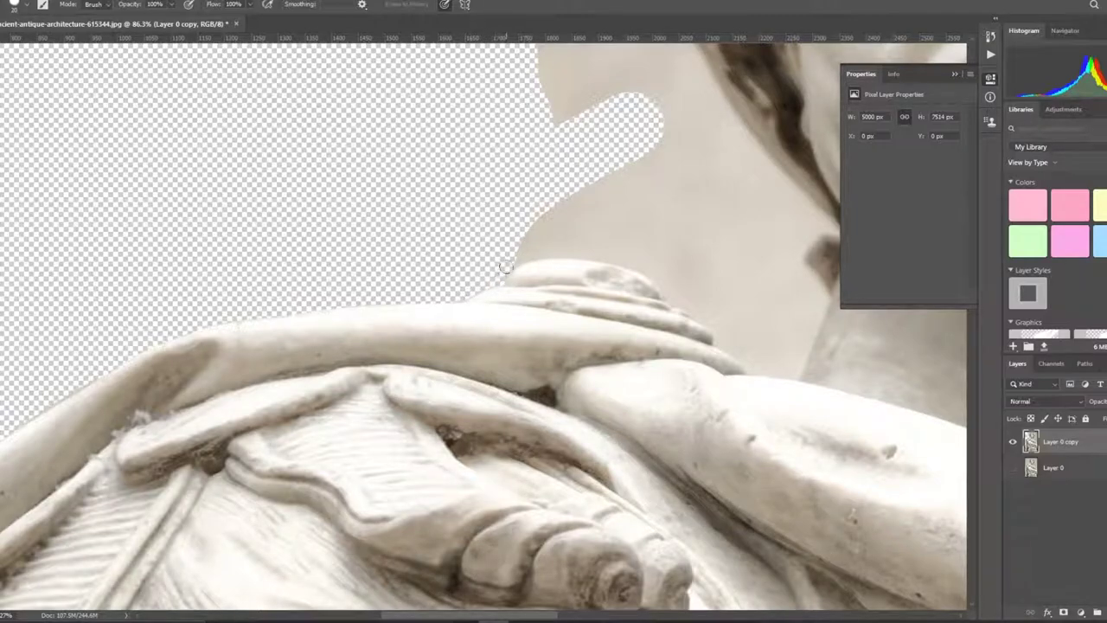
drag(513, 254, 648, 267)
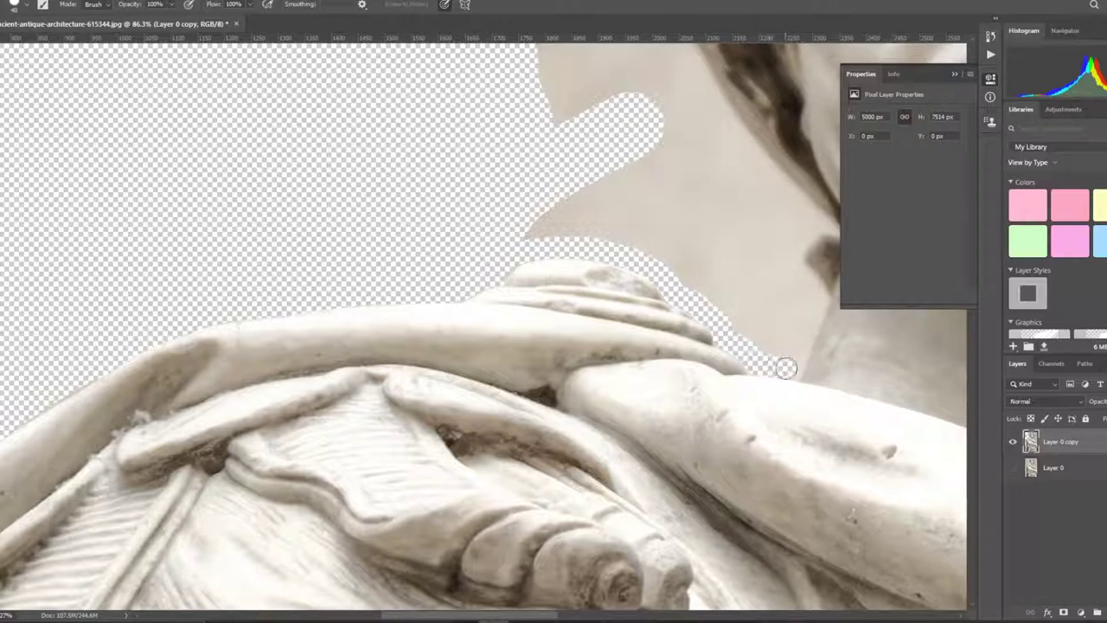
drag(786, 368, 813, 305)
- Erase the background beside the neck, from the neck down to the shoulder
scroll(544, 366, up, 2)
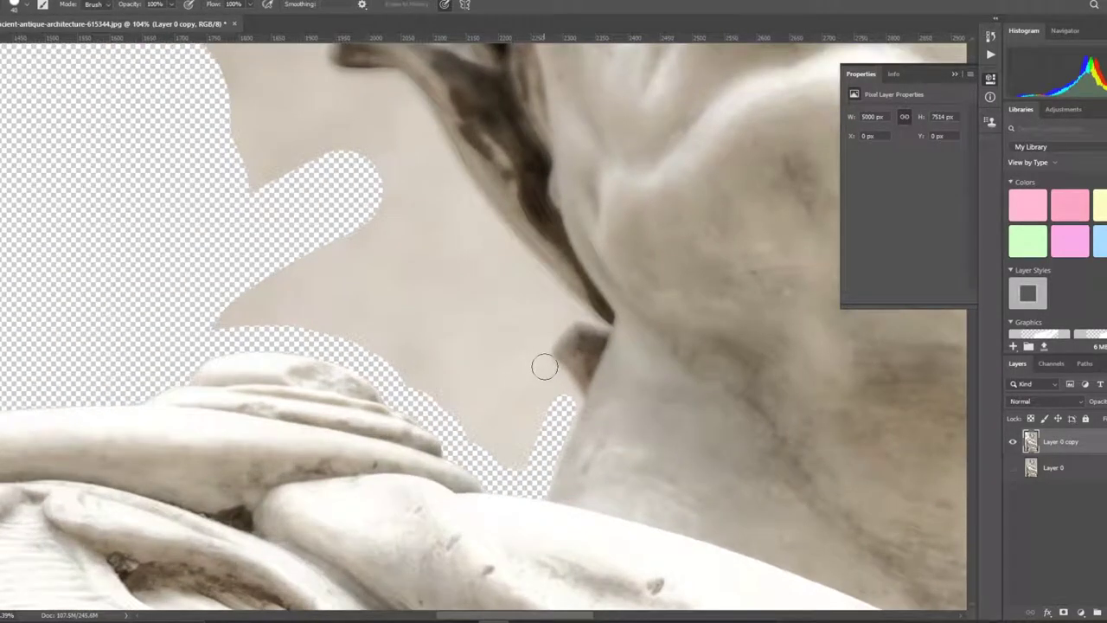
scroll(597, 339, down, 5)
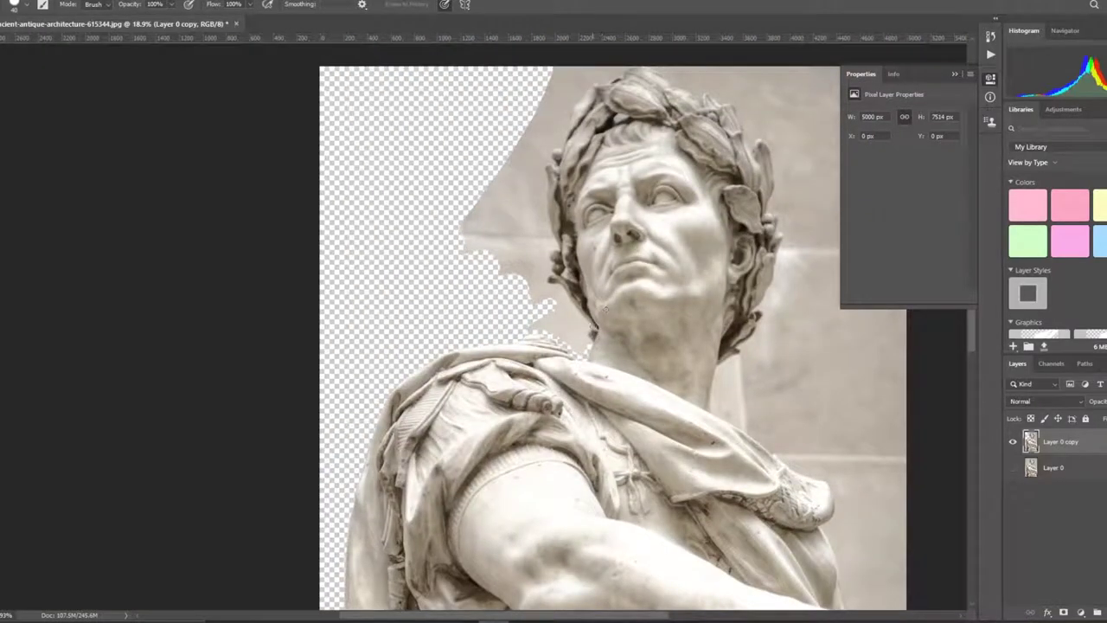
scroll(605, 309, up, 3)
scroll(640, 313, up, 2)
drag(640, 309, 620, 353)
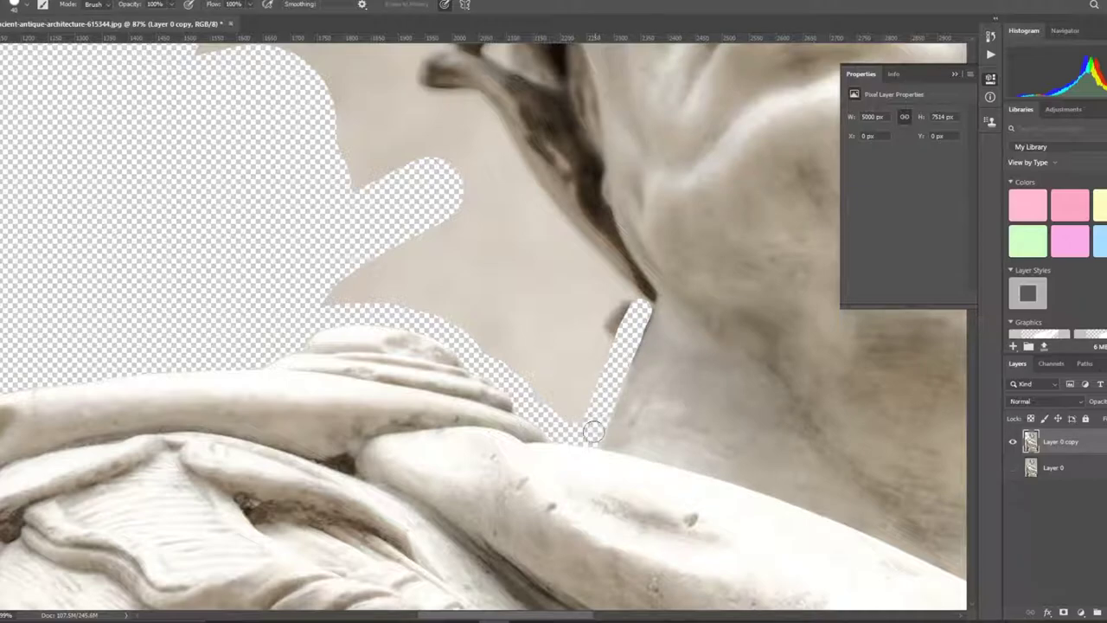
drag(619, 290, 589, 405)
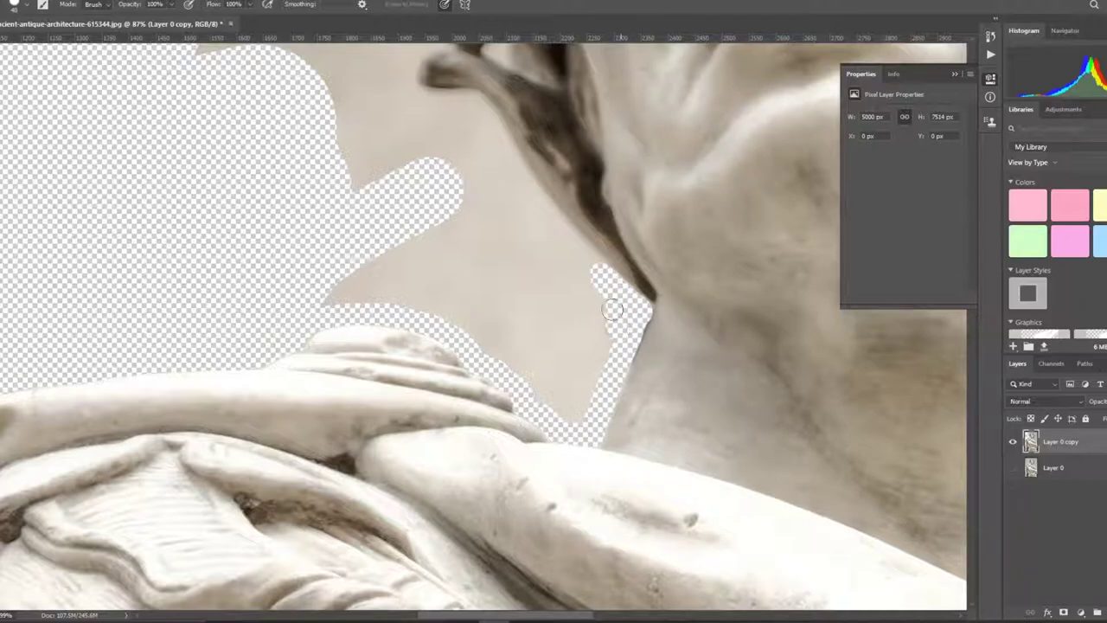
scroll(606, 364, down, 4)
scroll(619, 333, up, 4)
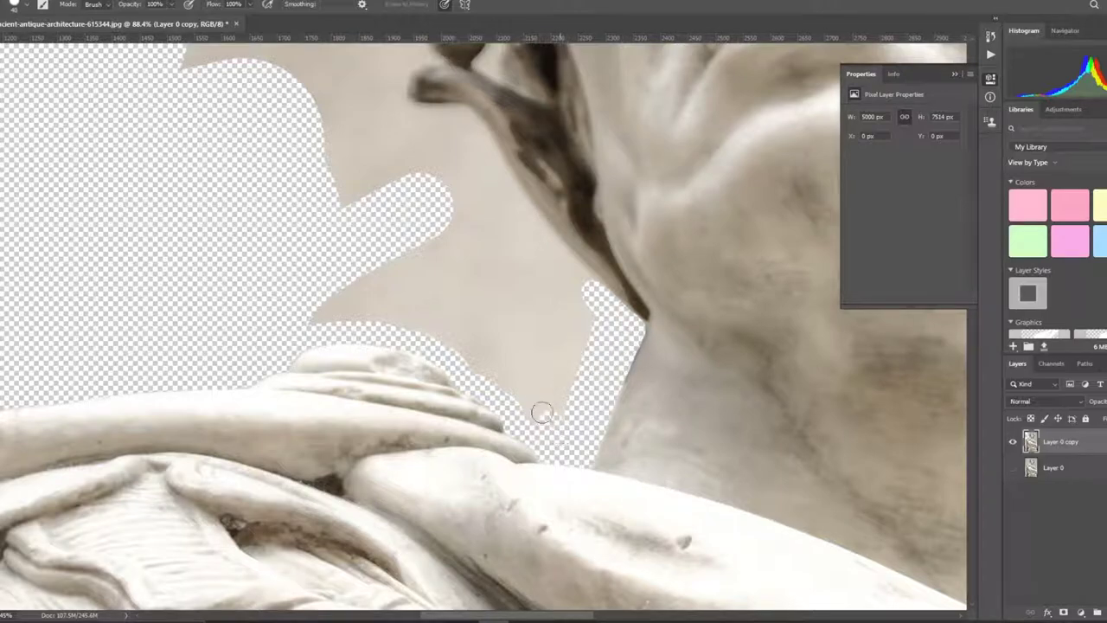
- Clear the background between the drapery and neck, up toward the hair
mouse_move(539, 413)
mouse_down()
mouse_move(302, 319)
mouse_move(541, 425)
mouse_move(323, 289)
mouse_move(550, 353)
mouse_move(549, 328)
mouse_move(383, 185)
mouse_up()
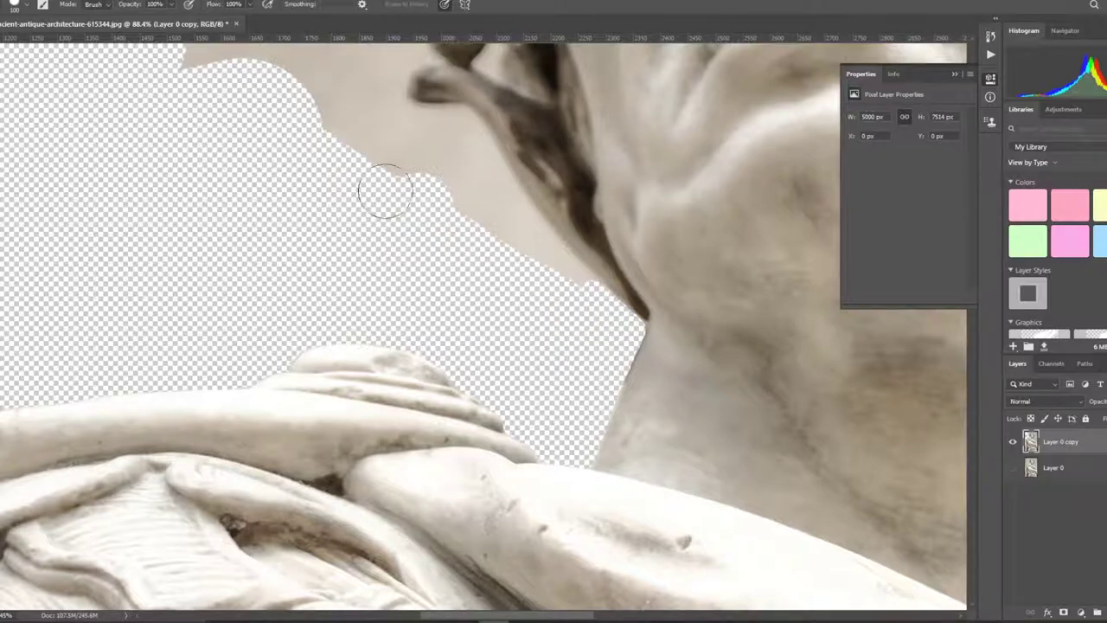
scroll(416, 190, up, 2)
drag(456, 198, 610, 394)
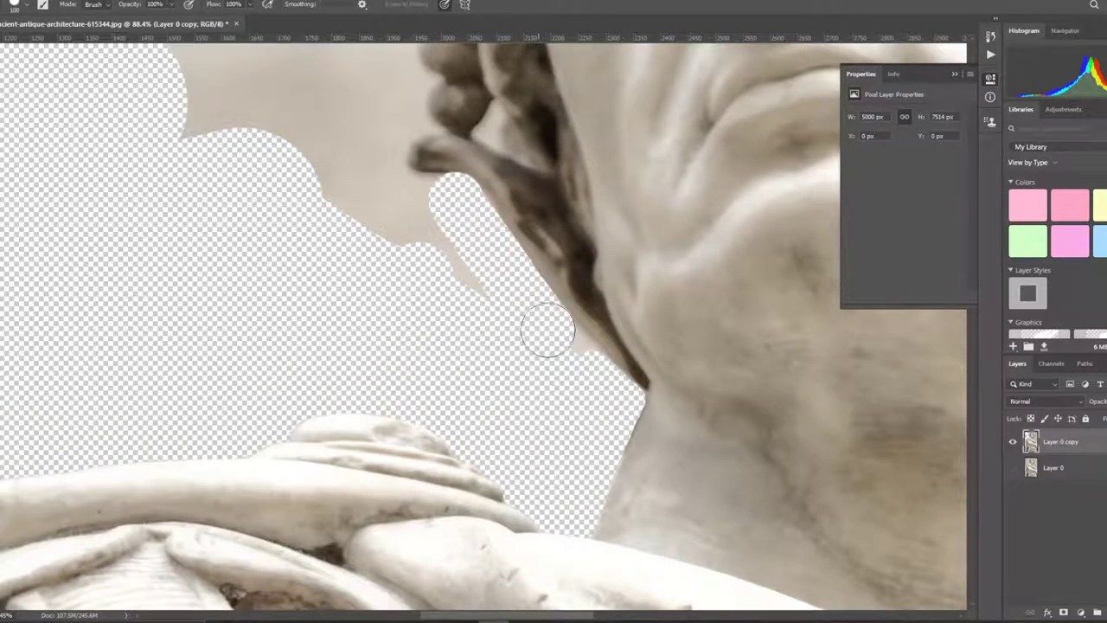
scroll(610, 393, up, 2)
mouse_move(407, 291)
mouse_down()
mouse_move(433, 291)
mouse_move(358, 228)
mouse_move(187, 184)
mouse_up()
scroll(188, 183, down, 5)
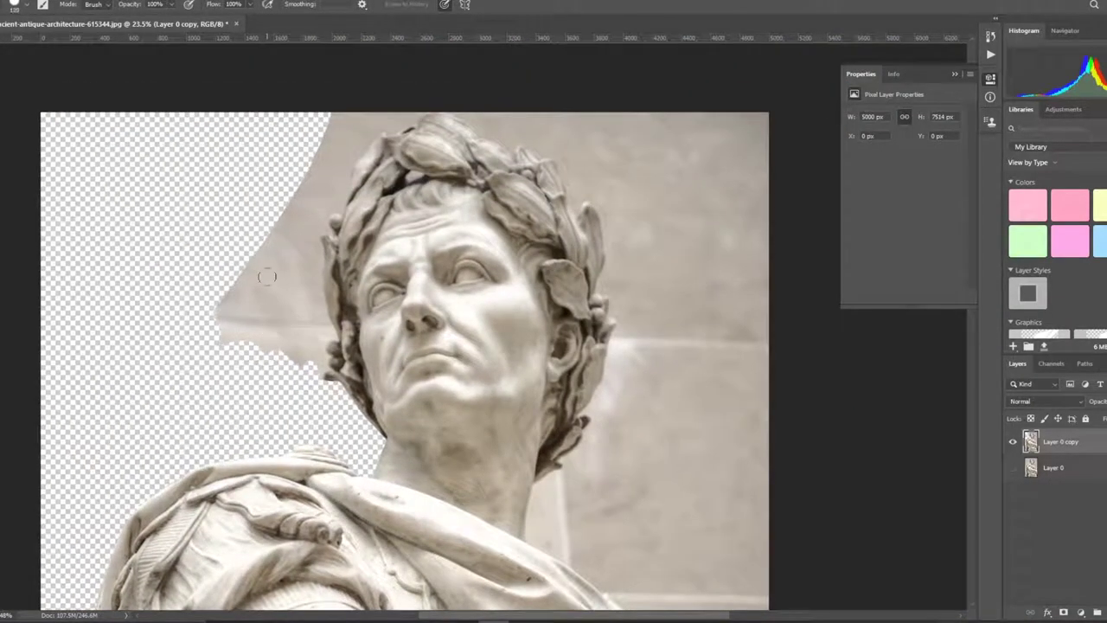
- Erase the beige patch left of the neck and along the hair edge with a smaller eraser
drag(251, 211, 217, 345)
scroll(783, 462, down, 3)
scroll(756, 476, down, 2)
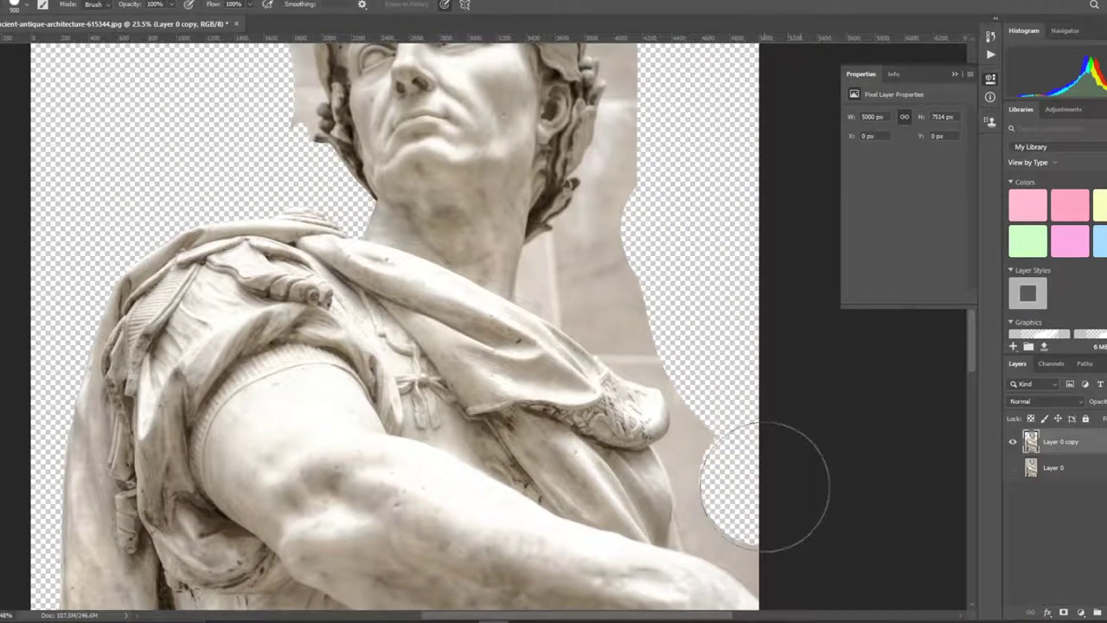
scroll(795, 467, down, 3)
scroll(557, 100, down, 2)
scroll(519, 225, up, 4)
scroll(502, 406, up, 2)
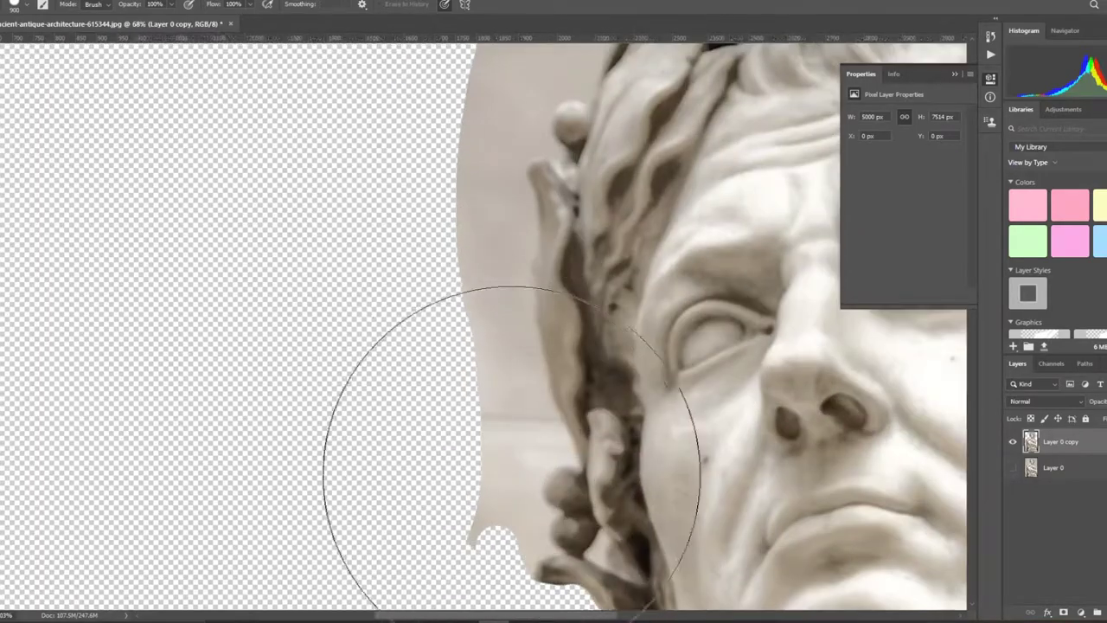
scroll(484, 463, up, 1)
key(bracketleft)
key(bracketleft)
key(bracketleft)
key(bracketleft)
key(bracketleft)
key(bracketleft)
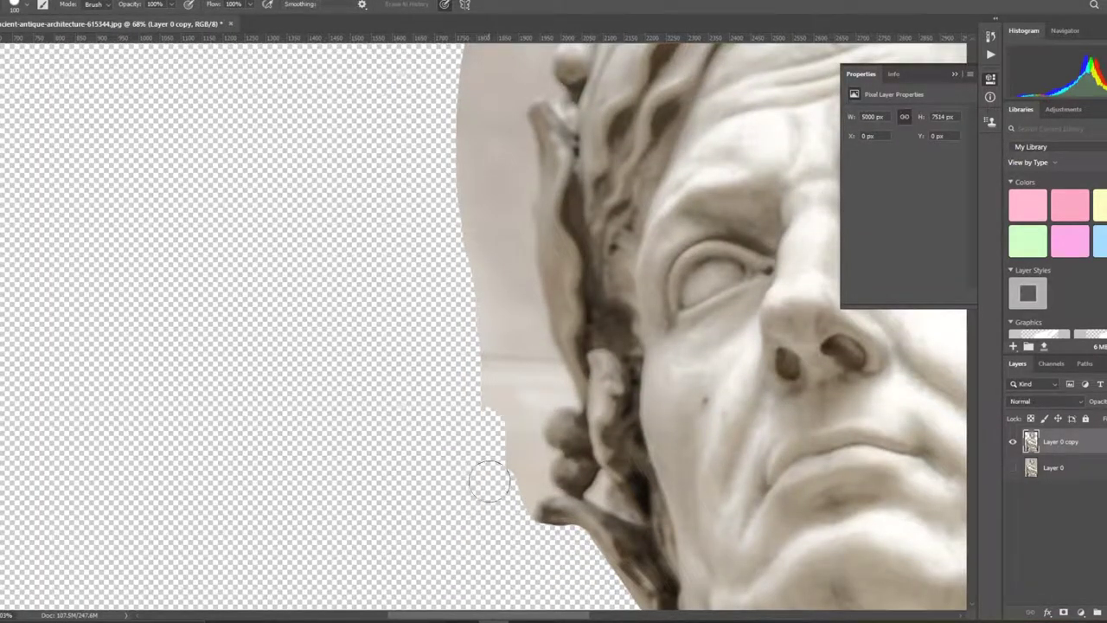
scroll(486, 477, up, 3)
drag(528, 506, 538, 440)
scroll(553, 484, down, 1)
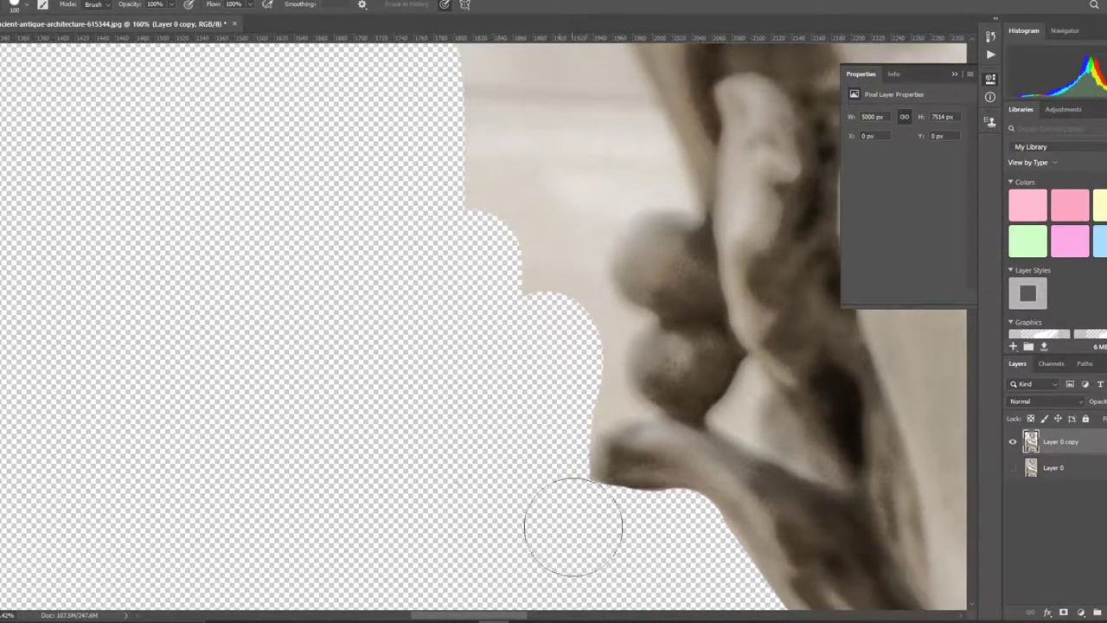
drag(535, 345, 603, 390)
- With a smaller brush, erase the beige background along the wreath edge
key(bracketleft)
key(bracketleft)
key(bracketleft)
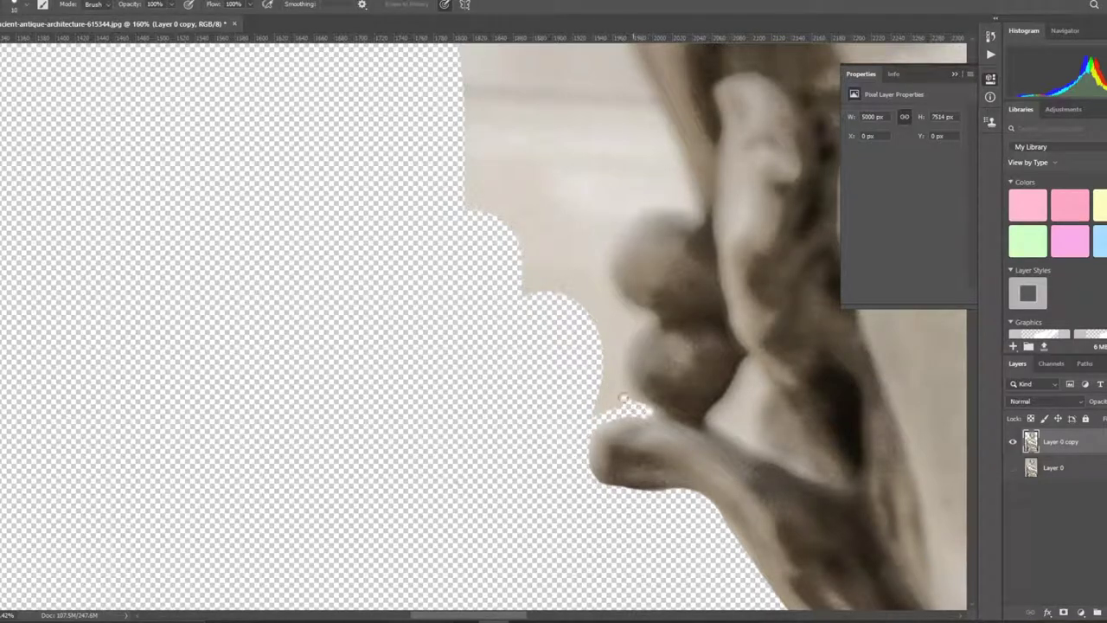
drag(623, 398, 592, 412)
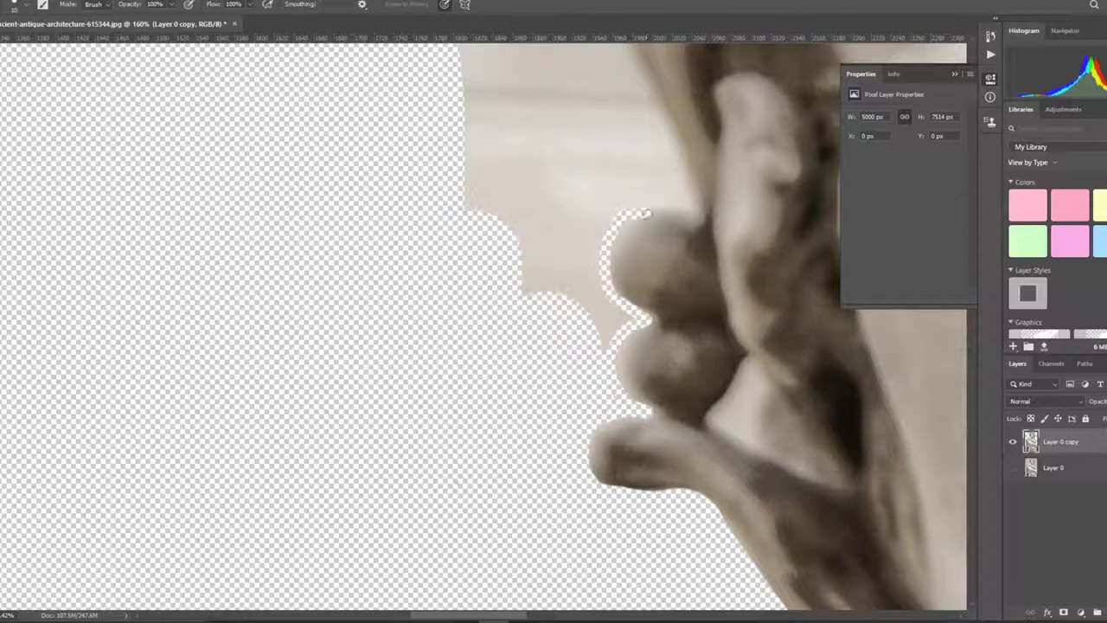
key(ctrl+z)
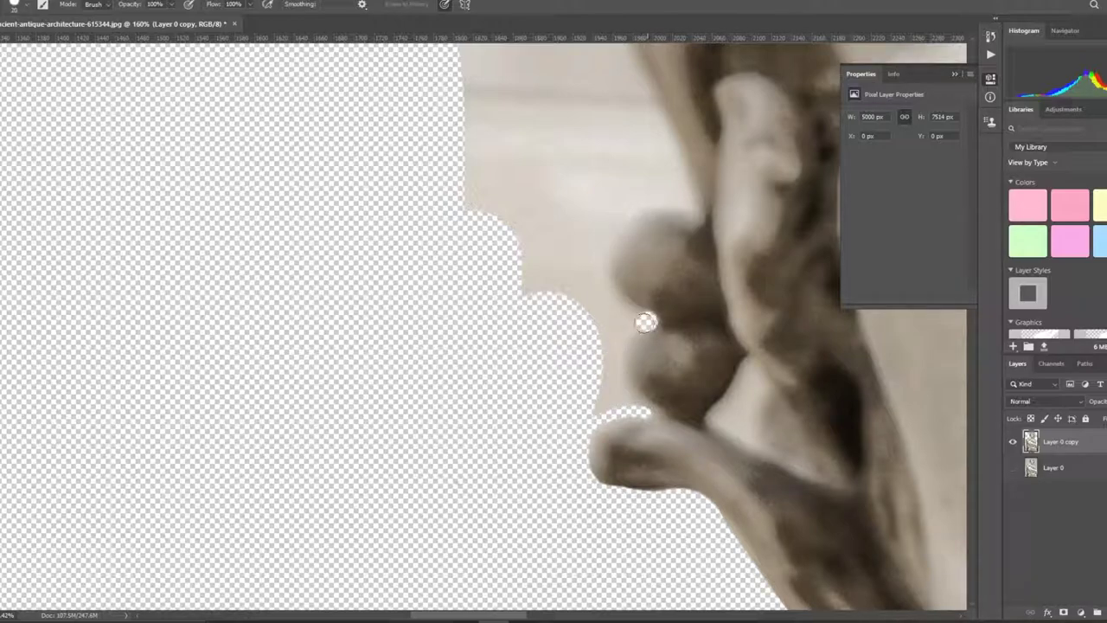
drag(620, 352, 627, 396)
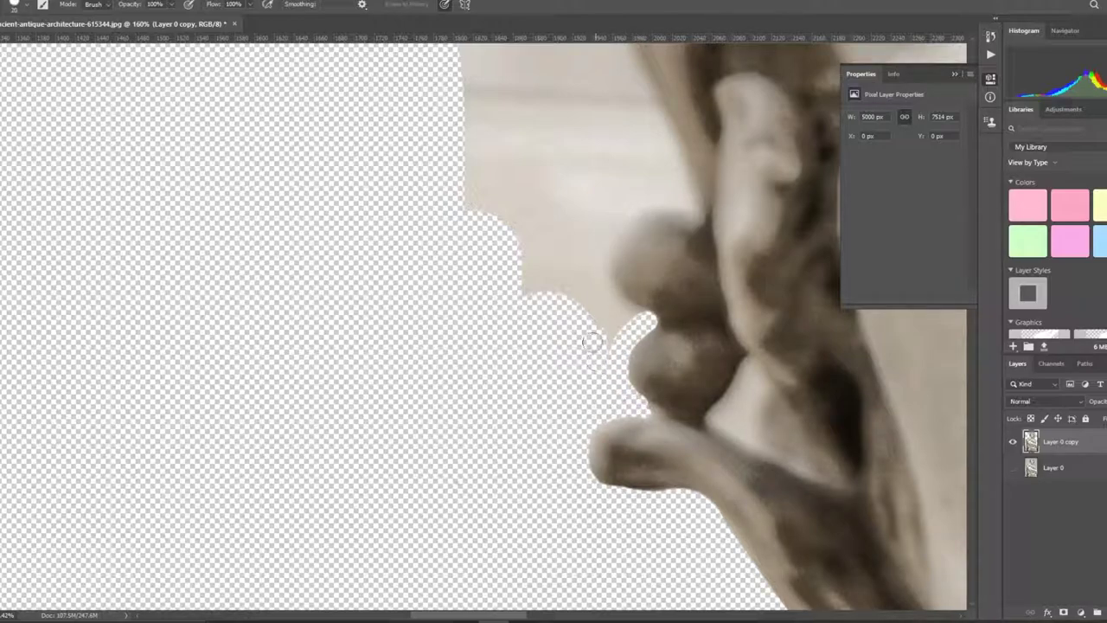
mouse_move(637, 319)
mouse_down()
mouse_move(610, 298)
mouse_move(615, 208)
mouse_move(670, 192)
mouse_move(692, 208)
mouse_up()
scroll(692, 210, down, 3)
scroll(692, 210, down, 2)
scroll(666, 389, up, 3)
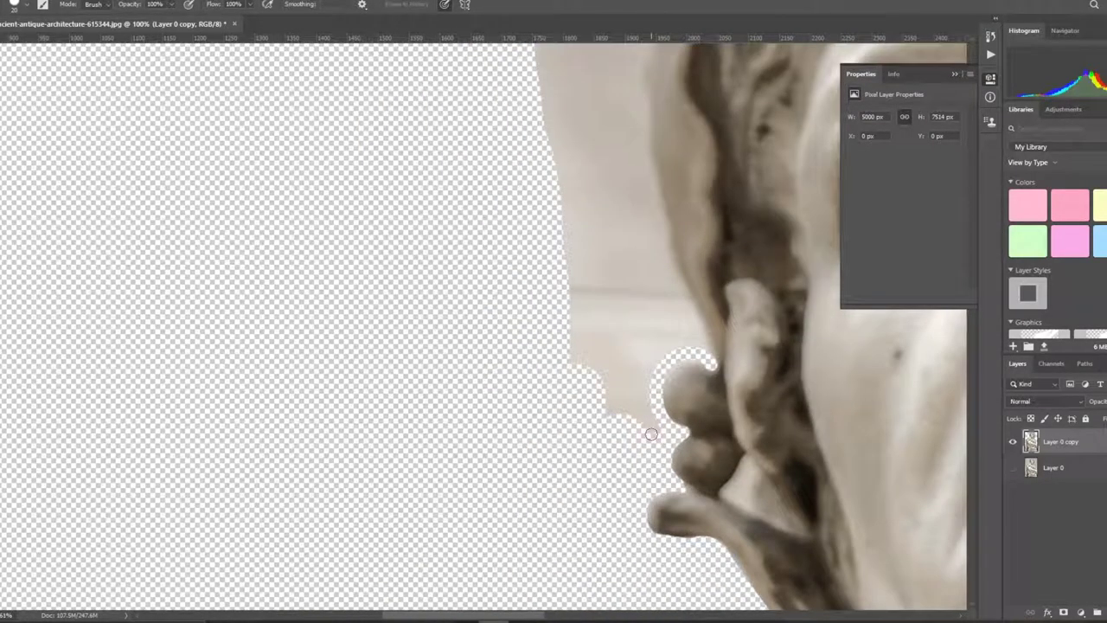
- Erase the beige beside the curled ornaments, below the ledge and along the cutout's left edge
mouse_move(650, 432)
mouse_down()
mouse_move(596, 392)
mouse_move(637, 389)
mouse_move(637, 354)
mouse_move(679, 338)
mouse_up()
scroll(692, 355, up, 3)
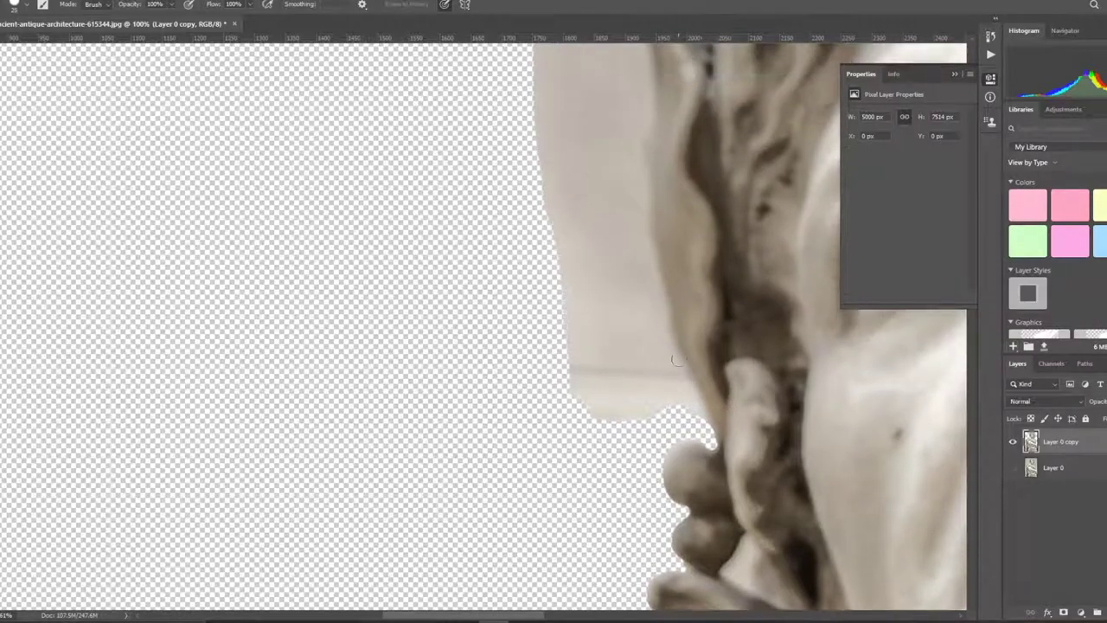
drag(683, 377, 663, 316)
mouse_move(567, 324)
mouse_down()
mouse_move(588, 371)
mouse_move(647, 403)
mouse_move(667, 390)
mouse_move(573, 309)
mouse_move(603, 321)
mouse_move(611, 304)
mouse_up()
scroll(611, 303, down, 2)
mouse_move(489, 487)
mouse_down()
mouse_move(477, 452)
mouse_move(482, 357)
mouse_move(441, 213)
mouse_move(476, 234)
mouse_up()
scroll(476, 234, up, 2)
- Shrink the eraser further and clear the beige sliver down to the wreath ball
key(bracketleft)
key(bracketleft)
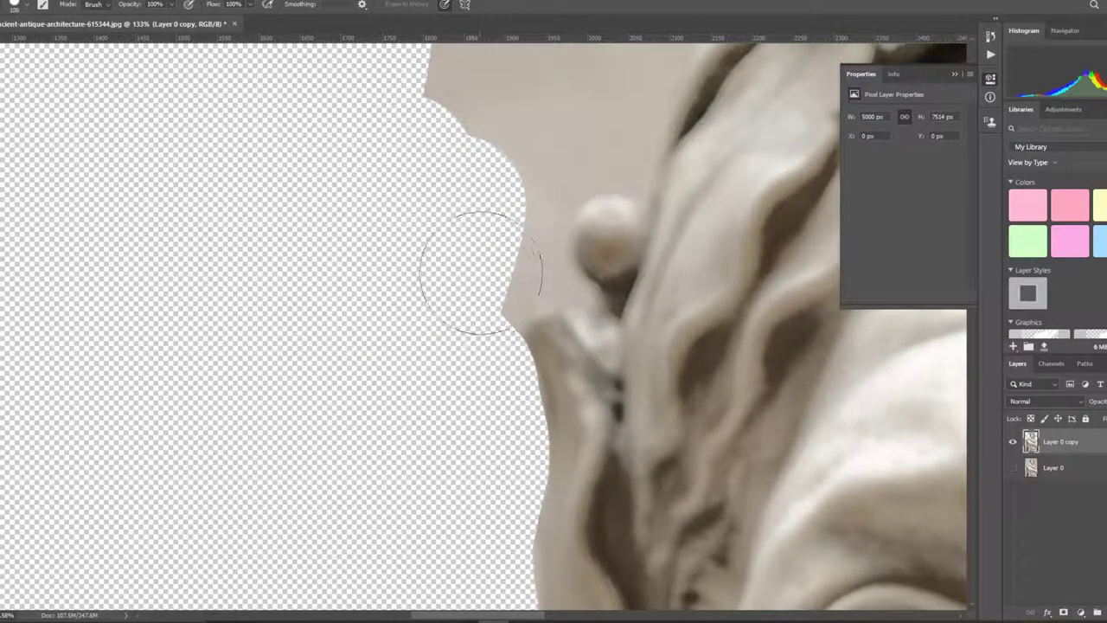
key(bracketleft)
key(bracketleft)
key(bracketleft)
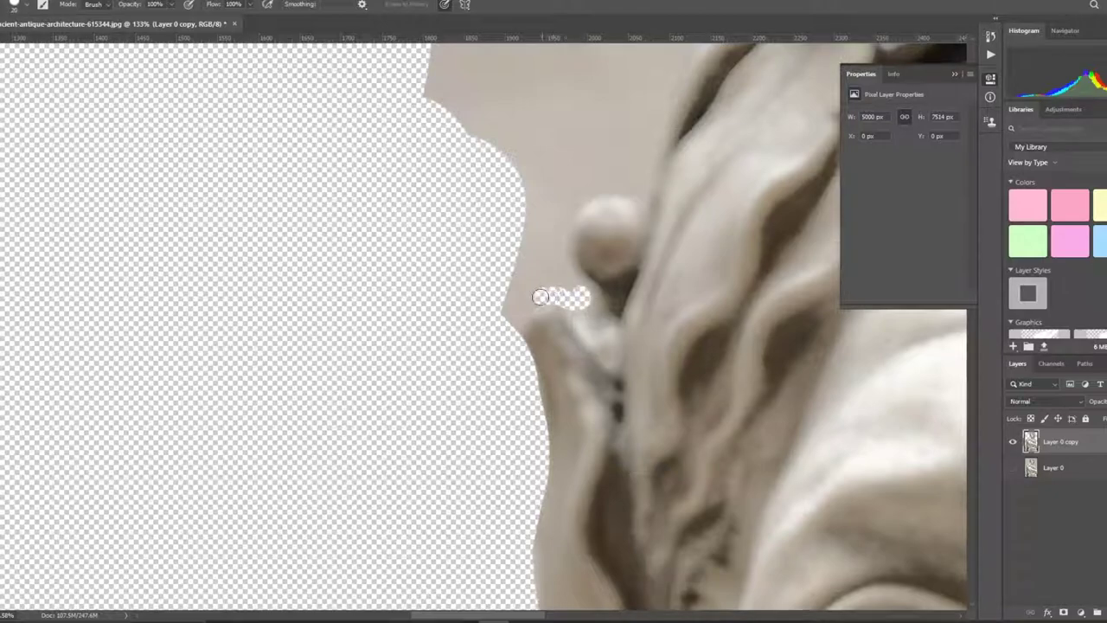
mouse_move(516, 352)
mouse_down()
mouse_move(562, 289)
mouse_move(562, 203)
mouse_move(613, 181)
mouse_up()
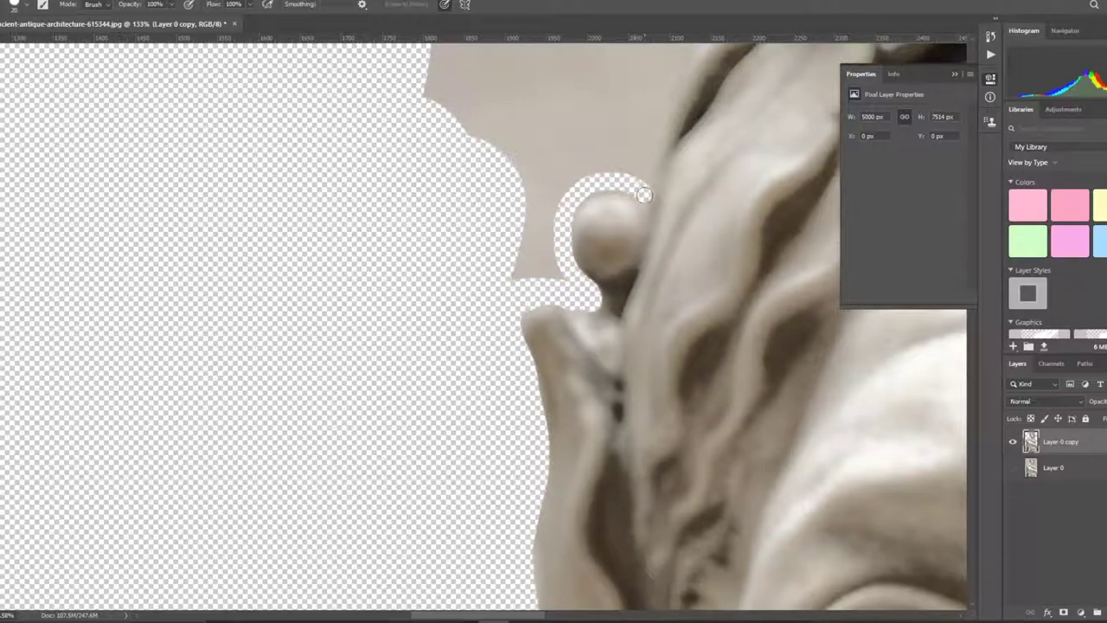
scroll(659, 218, down, 5)
scroll(381, 433, up, 2)
scroll(369, 416, up, 2)
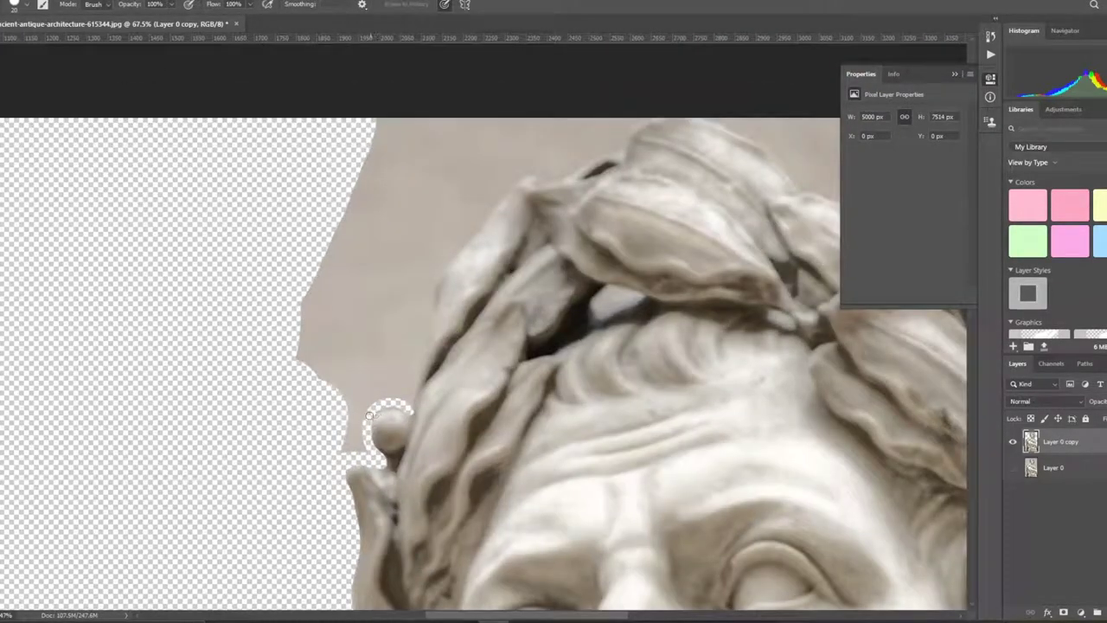
mouse_move(352, 406)
mouse_down()
mouse_move(359, 394)
mouse_move(303, 350)
mouse_move(390, 390)
mouse_up()
- Erase the background strips along the statue's lower edge, dismissing an error message
scroll(467, 407, down, 5)
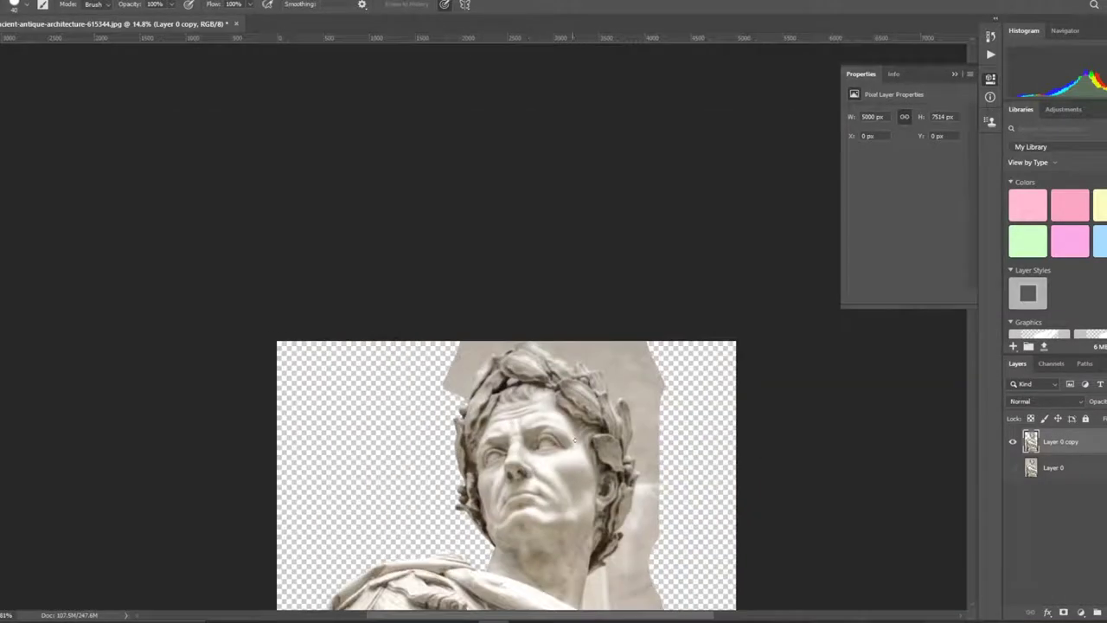
scroll(456, 384, up, 7)
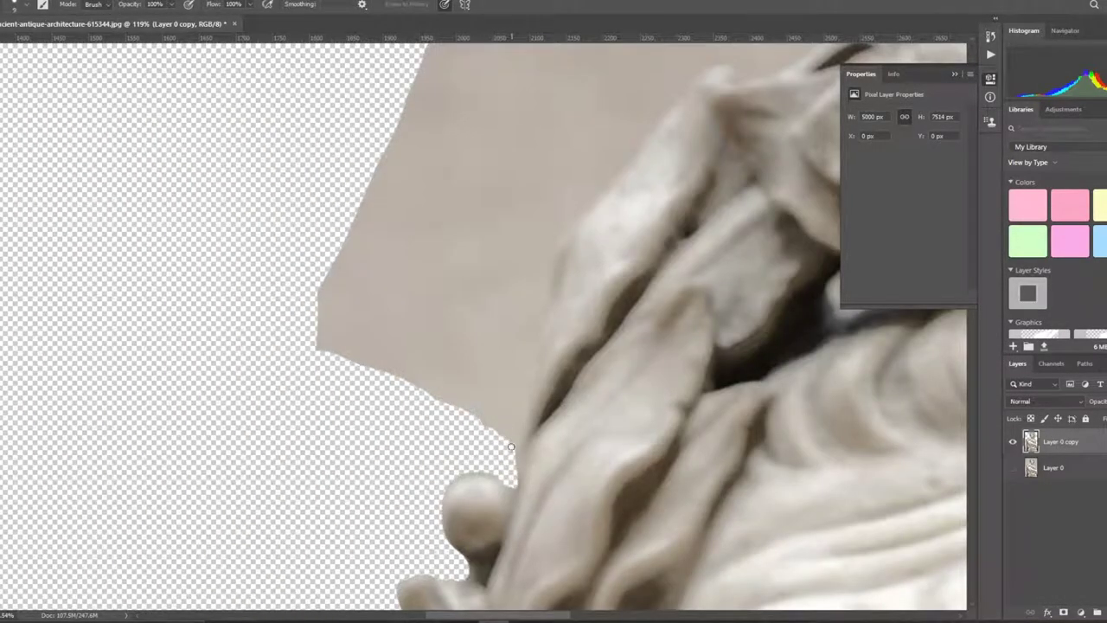
drag(498, 441, 546, 225)
scroll(511, 350, up, 1)
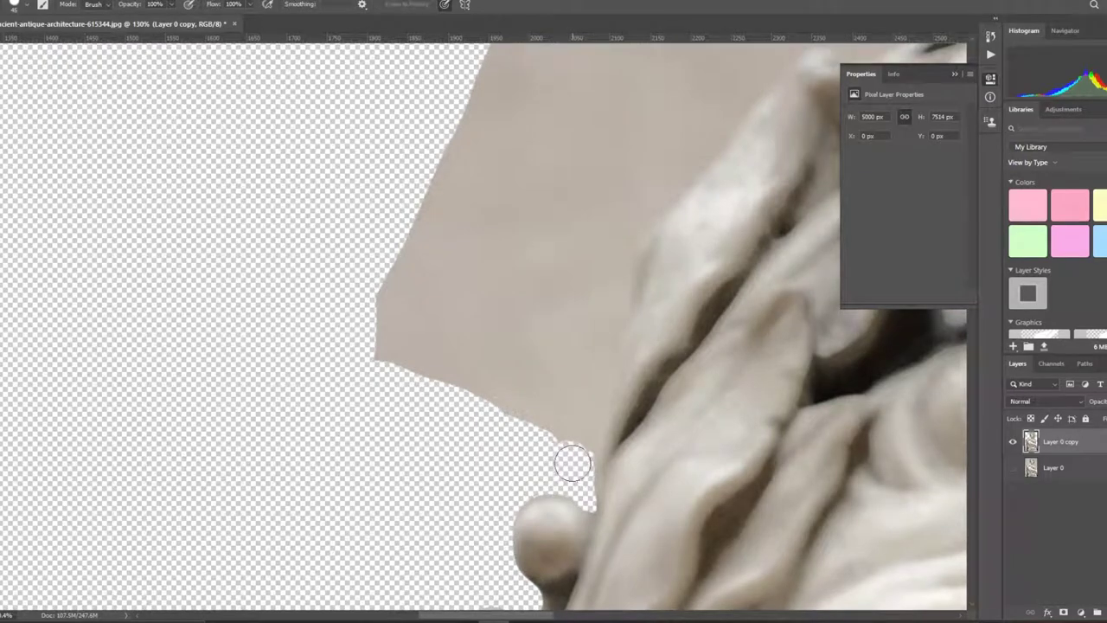
mouse_move(572, 465)
mouse_down()
mouse_move(600, 292)
mouse_move(628, 217)
mouse_move(654, 190)
mouse_move(623, 226)
mouse_up()
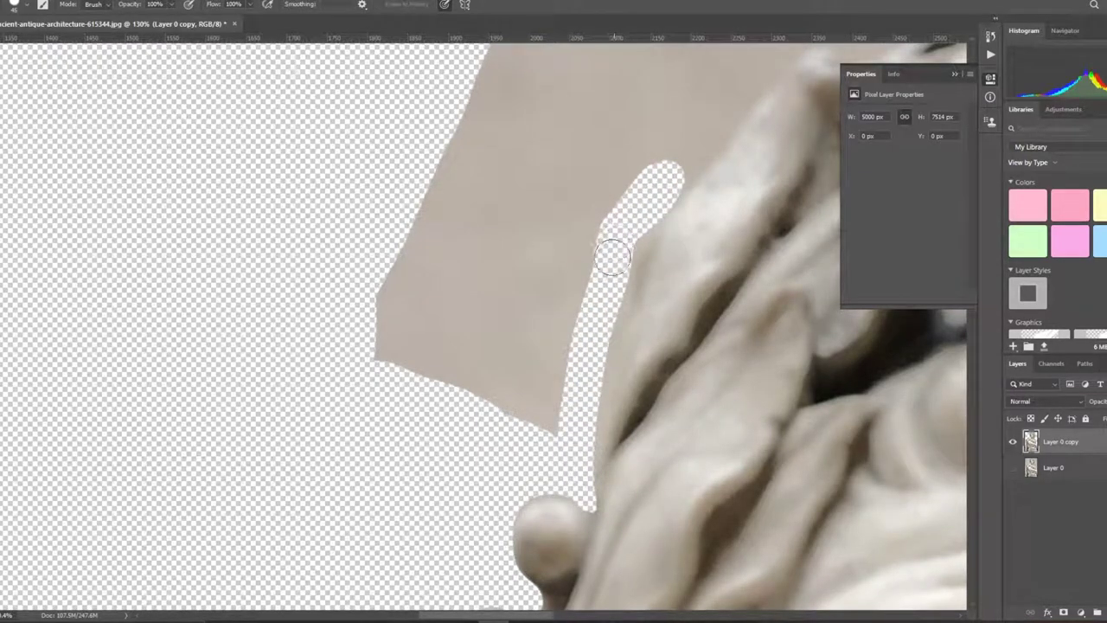
alt+click(573, 396)
key(Return)
mouse_move(532, 386)
mouse_down()
mouse_move(408, 375)
mouse_move(507, 346)
mouse_up()
scroll(507, 346, down, 3)
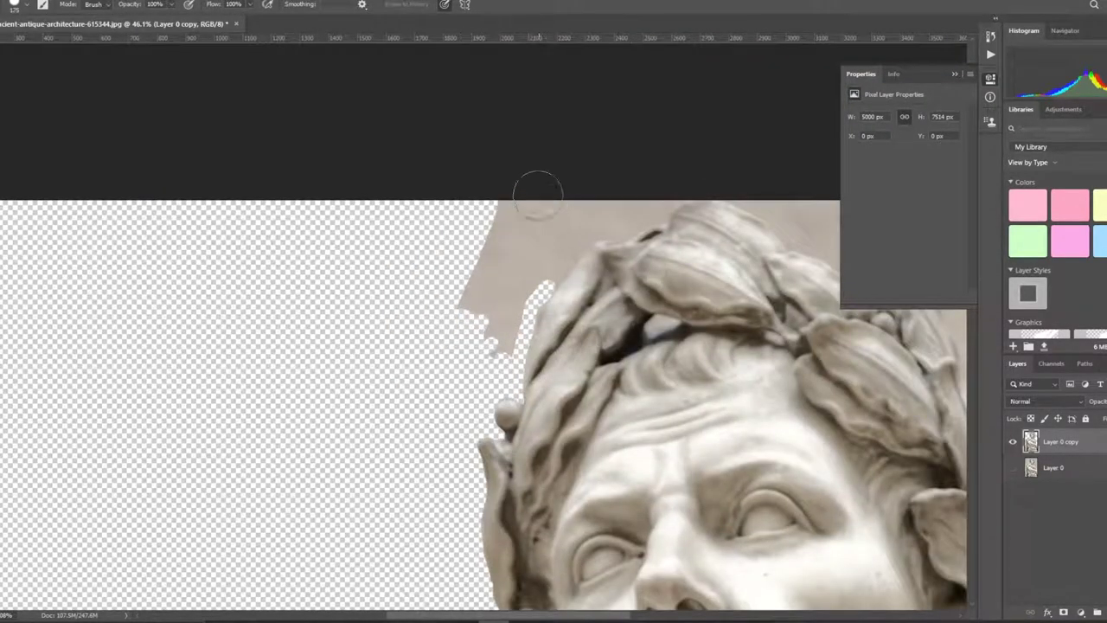
- Erase the background along the wreath's left and top edges with a smaller brush
mouse_move(536, 191)
mouse_down()
mouse_move(485, 324)
mouse_move(544, 228)
mouse_up()
scroll(619, 191, up, 3)
key(bracketleft)
key(bracketleft)
key(bracketleft)
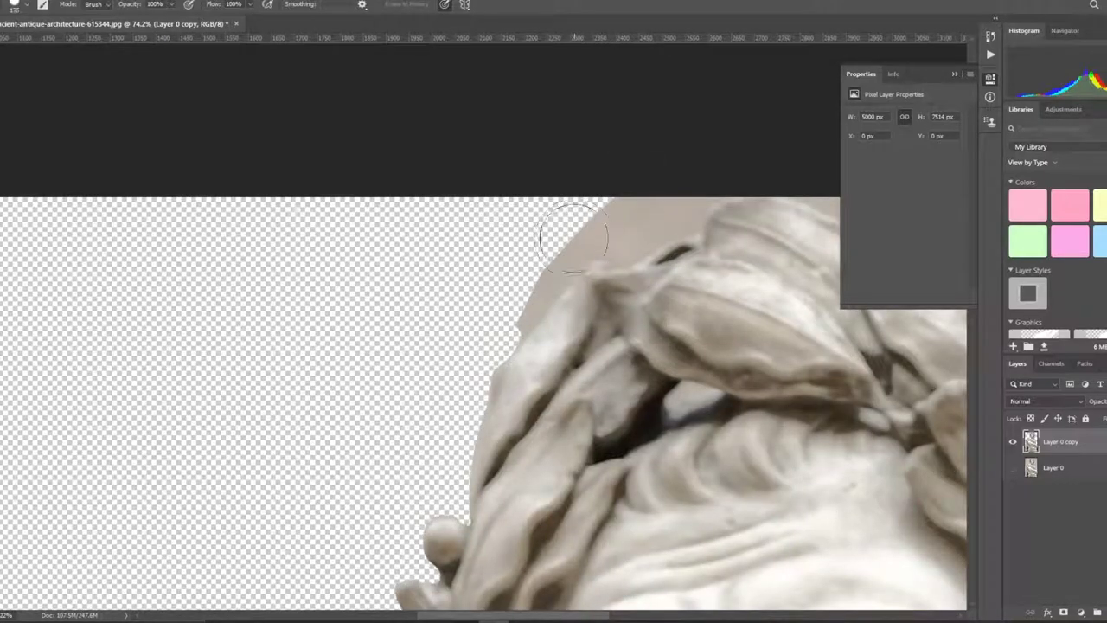
mouse_move(501, 328)
mouse_down()
mouse_move(573, 248)
mouse_move(672, 185)
mouse_move(673, 218)
mouse_move(613, 234)
mouse_move(634, 233)
mouse_up()
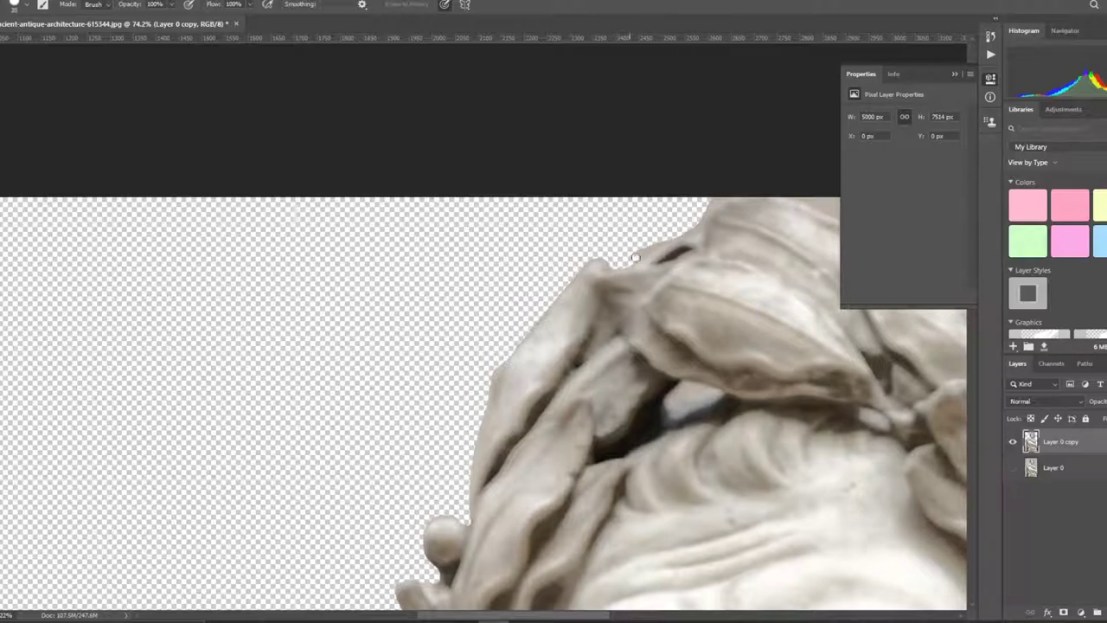
scroll(672, 208, right, 5)
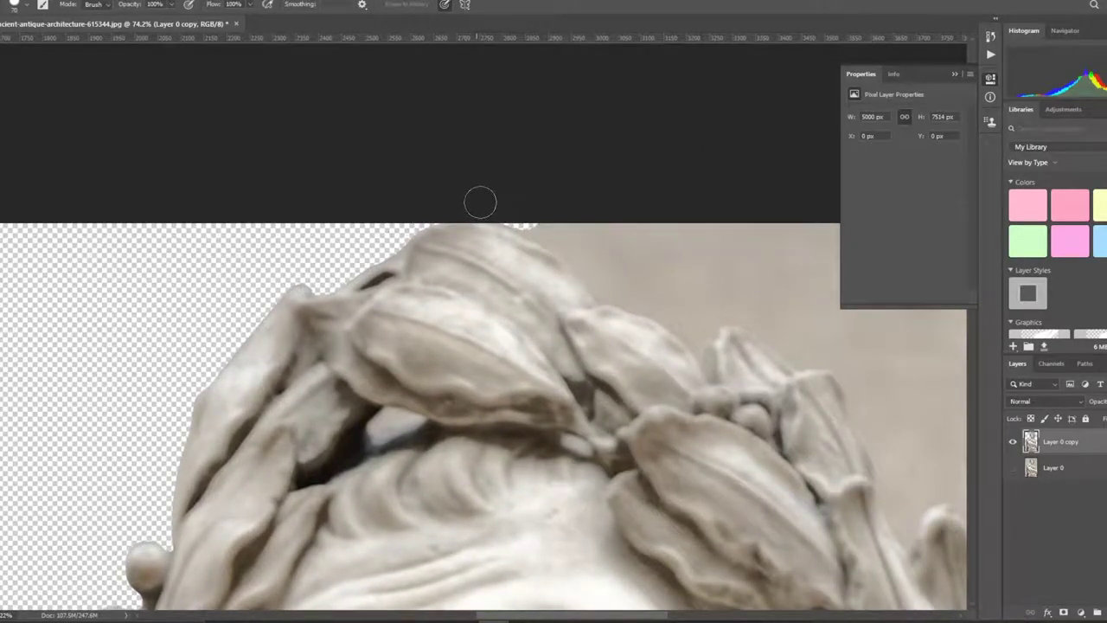
scroll(519, 225, right, 5)
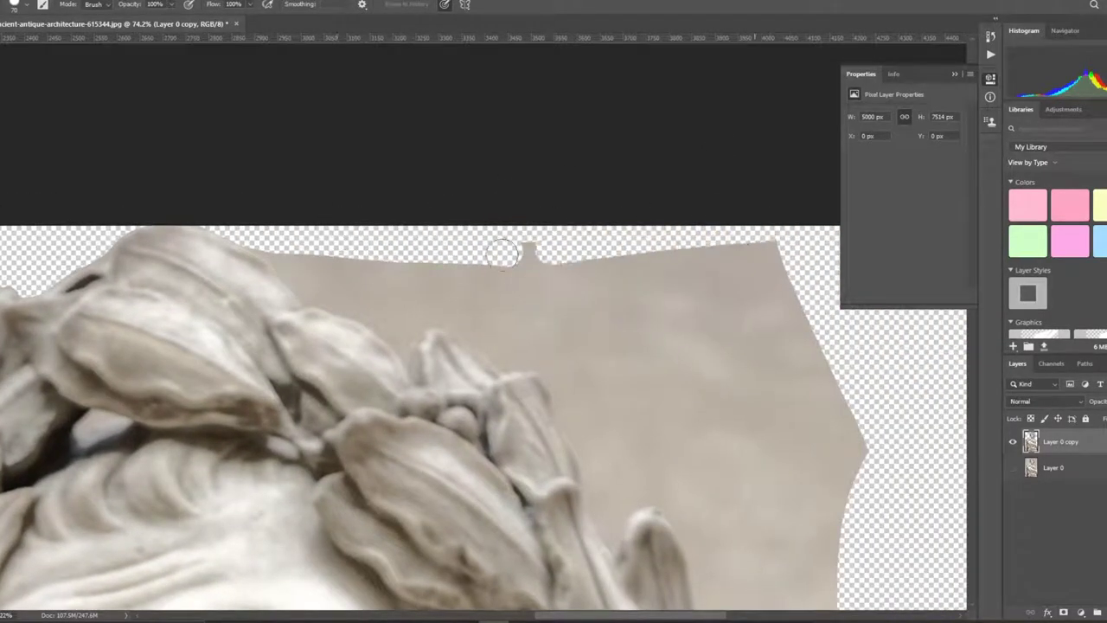
mouse_move(246, 230)
mouse_down()
mouse_move(304, 275)
mouse_move(324, 262)
mouse_up()
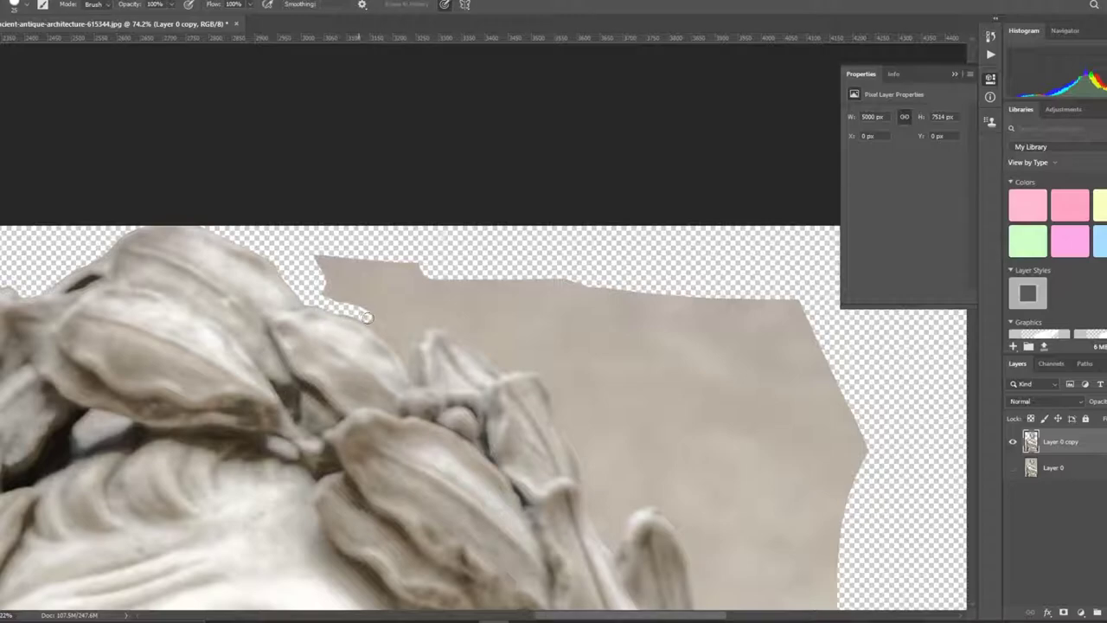
- Clear the background along the leaves and above the wreath, then add empty Layer 1 below
scroll(393, 366, up, 5)
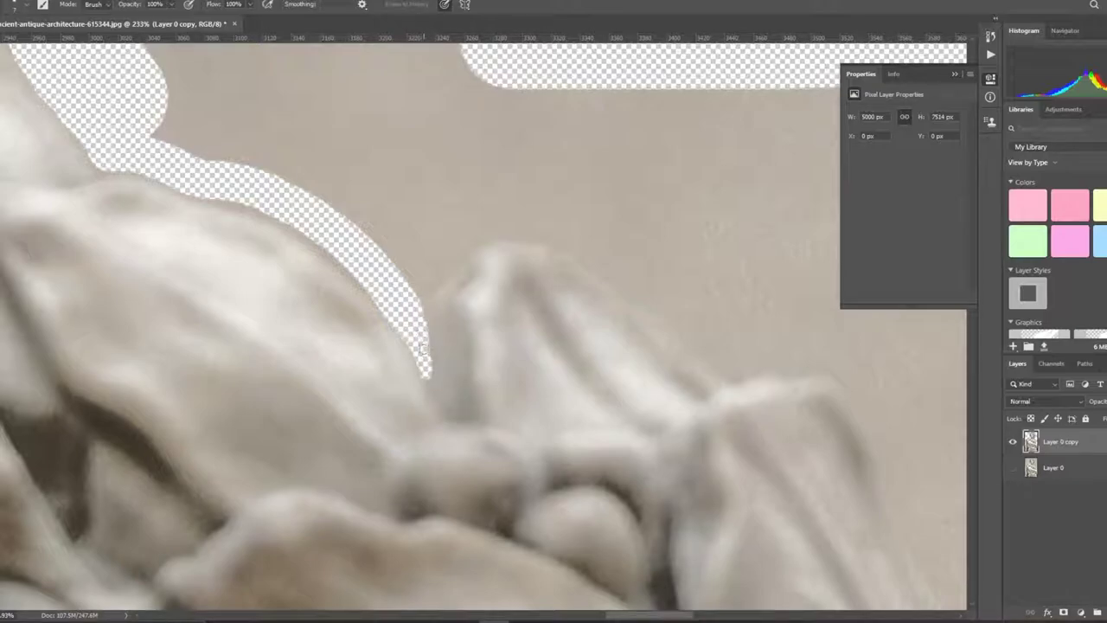
drag(438, 281, 496, 236)
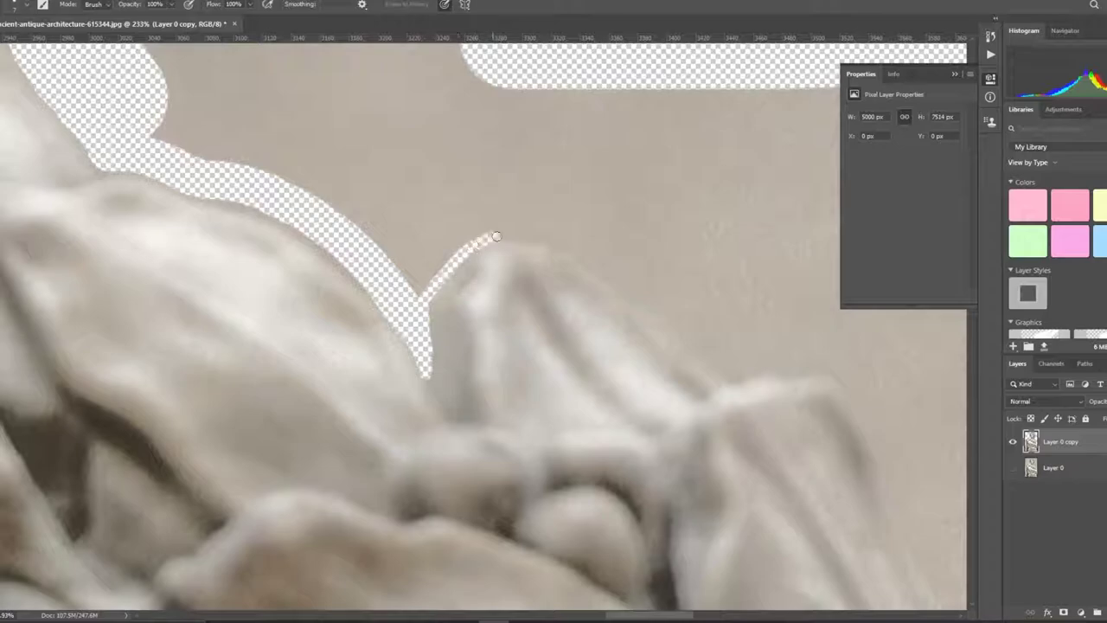
drag(567, 247, 849, 381)
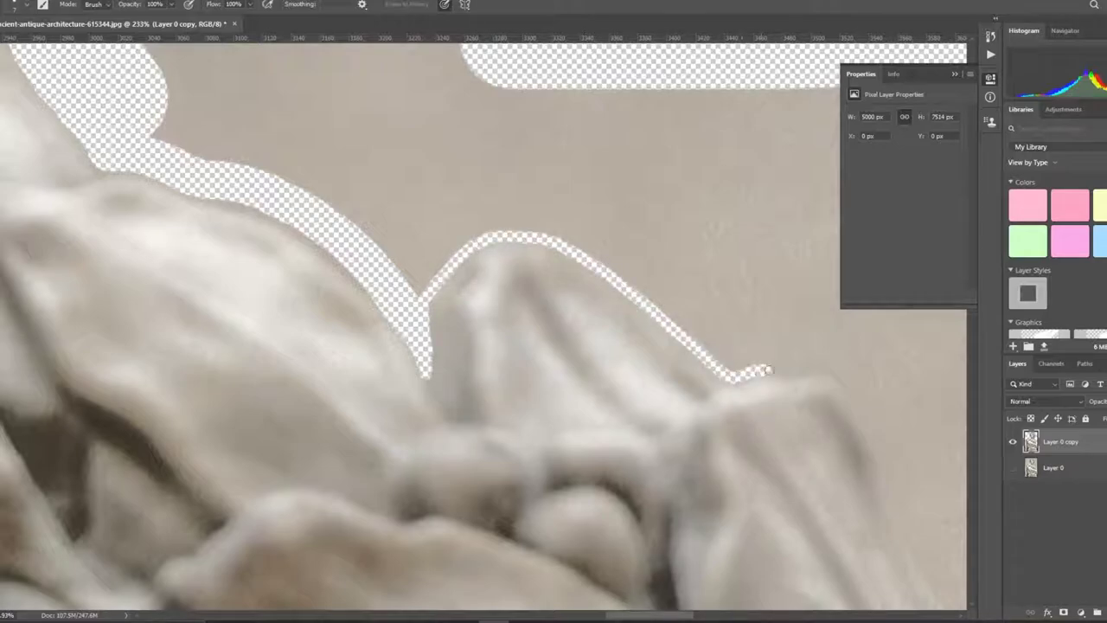
scroll(419, 243, down, 3)
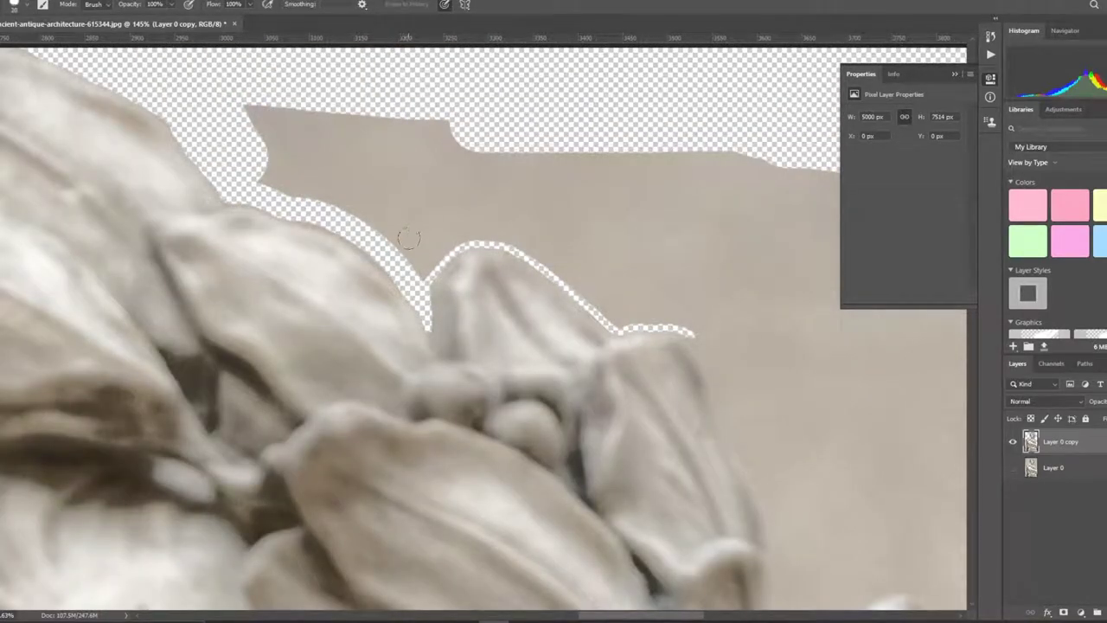
drag(418, 262, 588, 129)
mouse_move(425, 248)
mouse_down()
mouse_move(568, 210)
mouse_move(415, 149)
mouse_move(390, 239)
mouse_move(280, 109)
mouse_move(366, 178)
mouse_move(292, 189)
mouse_up()
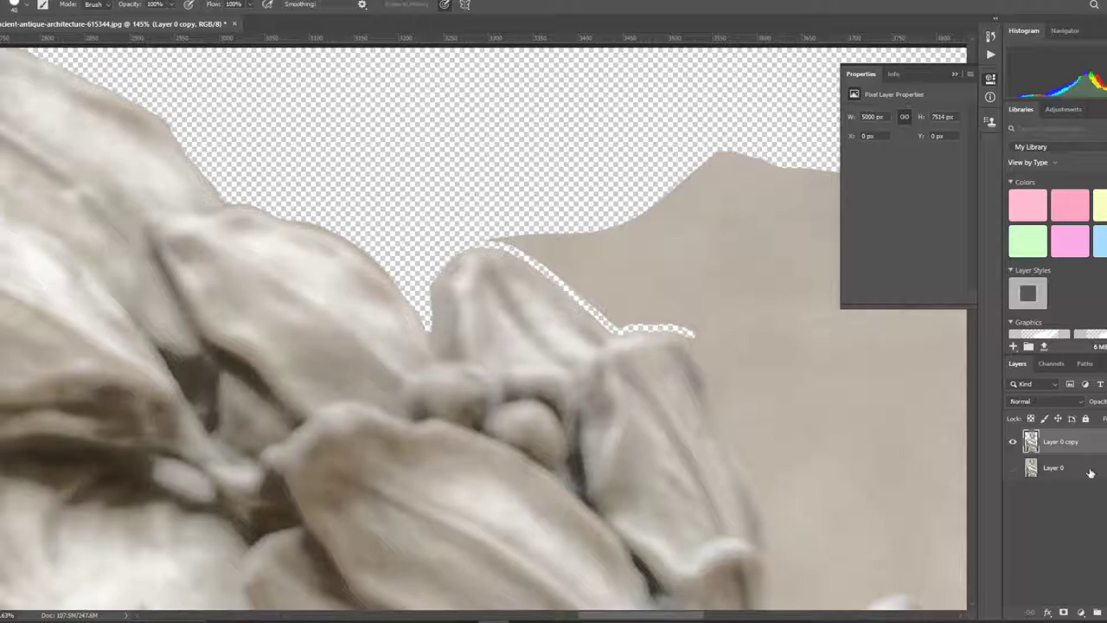
key(ctrl+shift+alt+n)
- Fill Layer 1 with black using the Paint Bucket, then return to the cutout with the Brush
key(g)
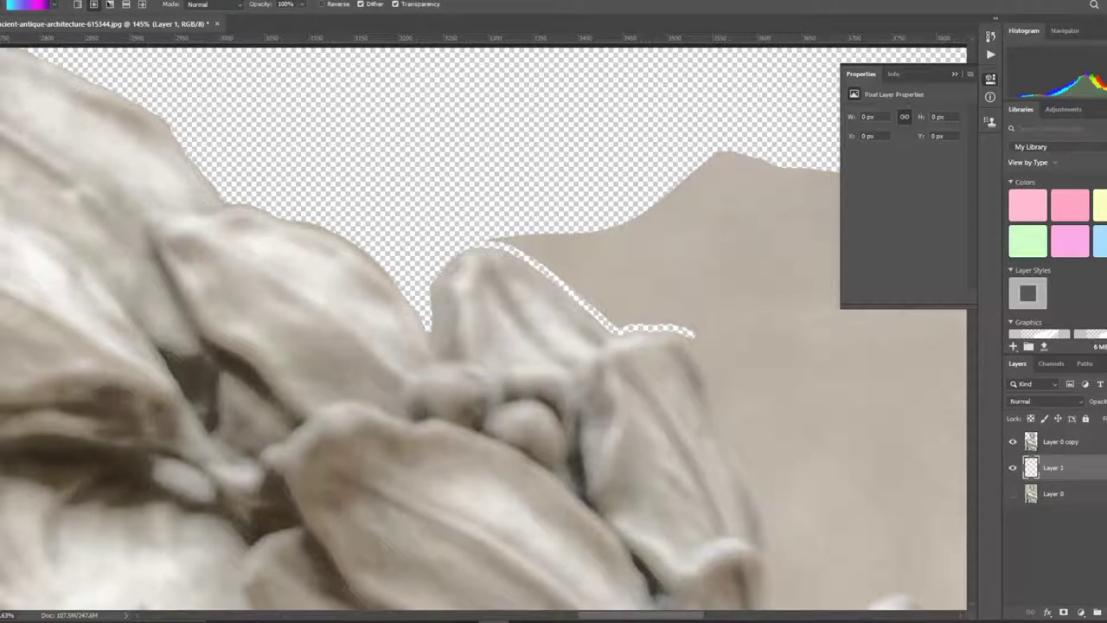
key(shift+g)
click(645, 265)
key(alt+bracketright)
key(b)
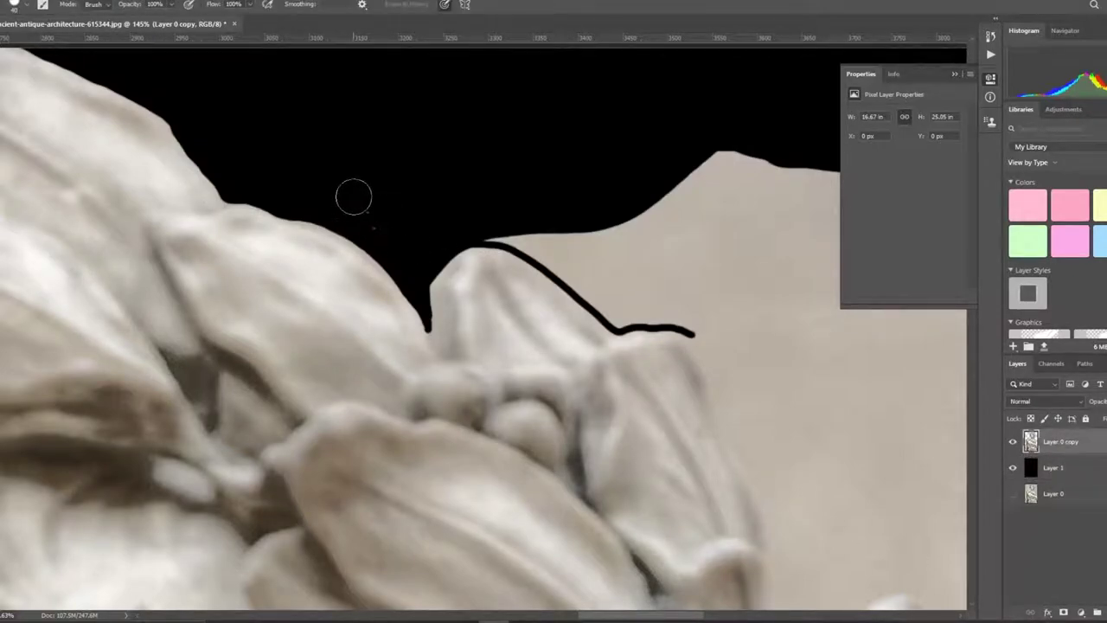
- Zoom out to view the whole face and bust against the black background
scroll(259, 169, down, 5)
scroll(421, 481, up, 2)
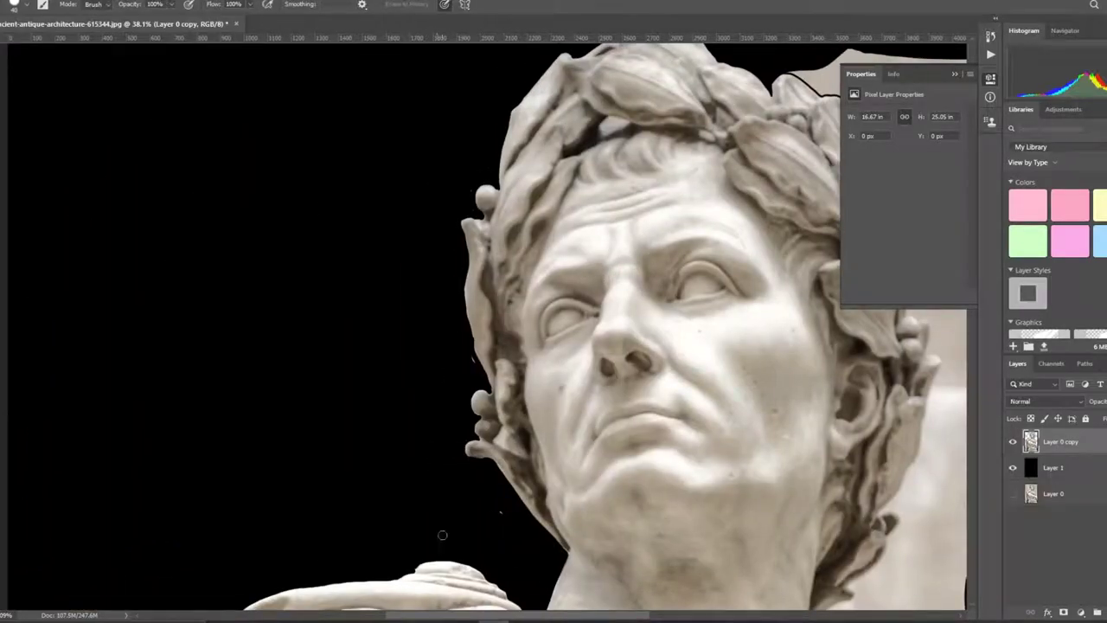
scroll(442, 535, up, 3)
scroll(579, 321, up, 2)
scroll(334, 493, down, 2)
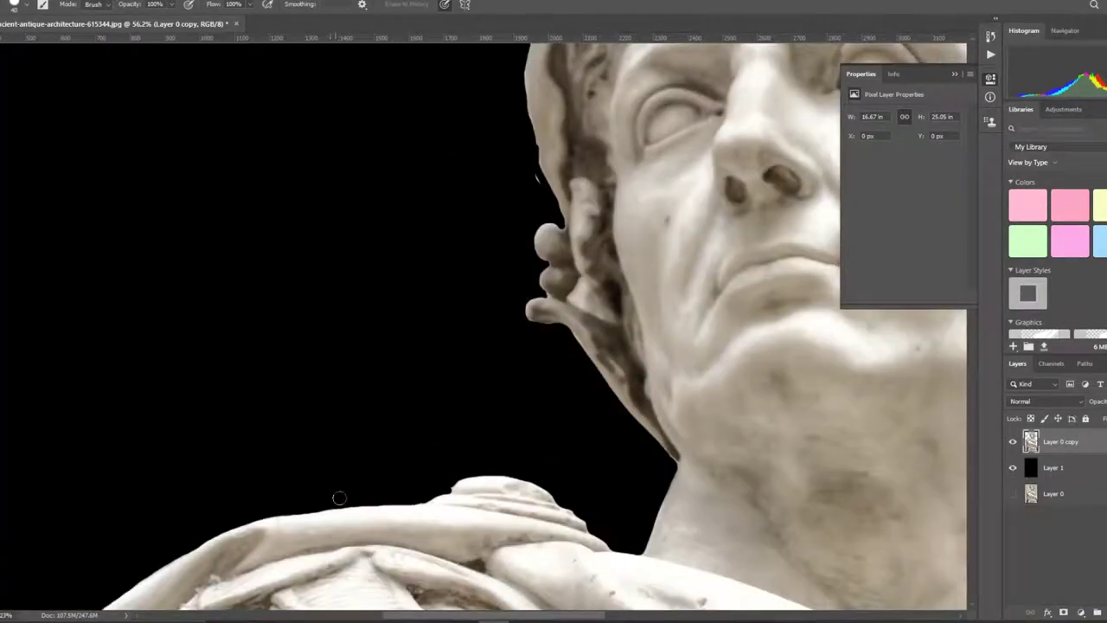
scroll(450, 467, up, 3)
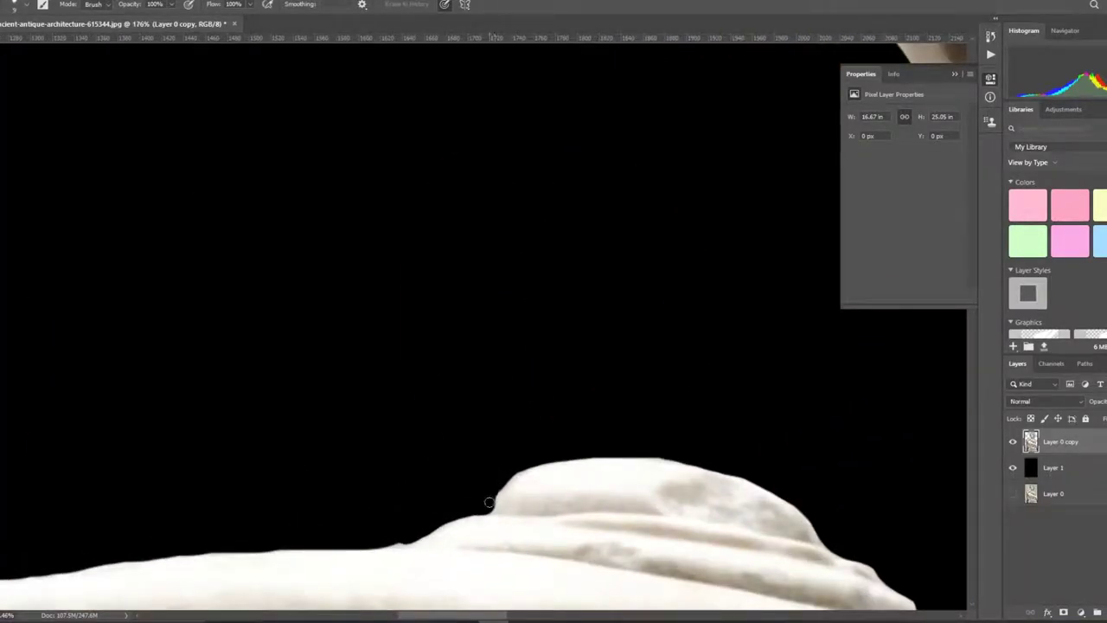
scroll(506, 449, down, 2)
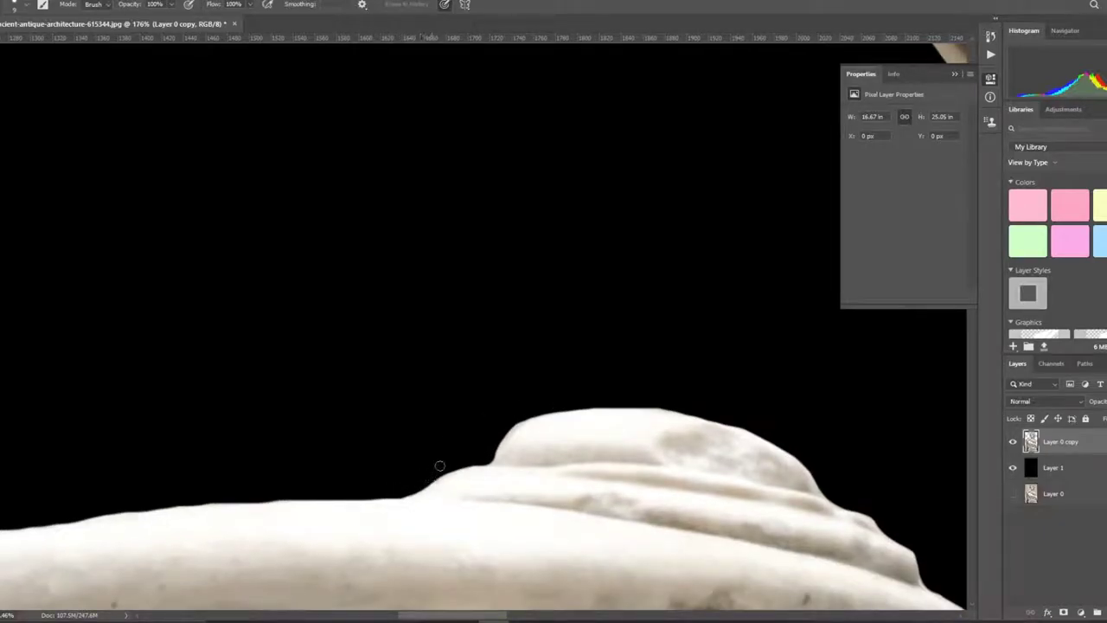
scroll(567, 393, down, 3)
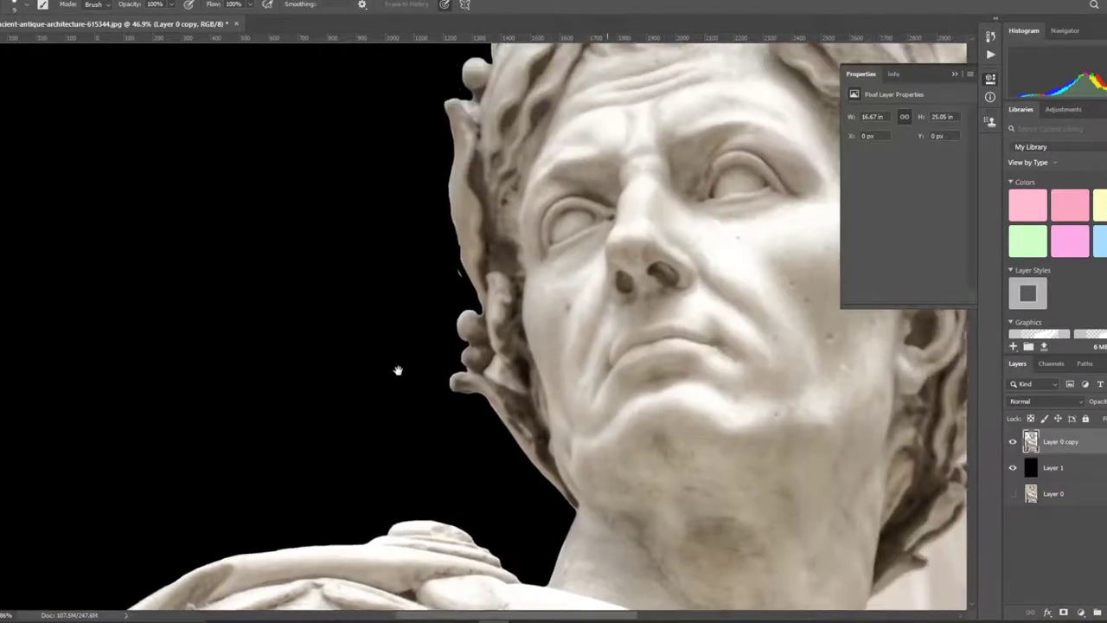
scroll(447, 374, up, 1)
drag(372, 381, 309, 401)
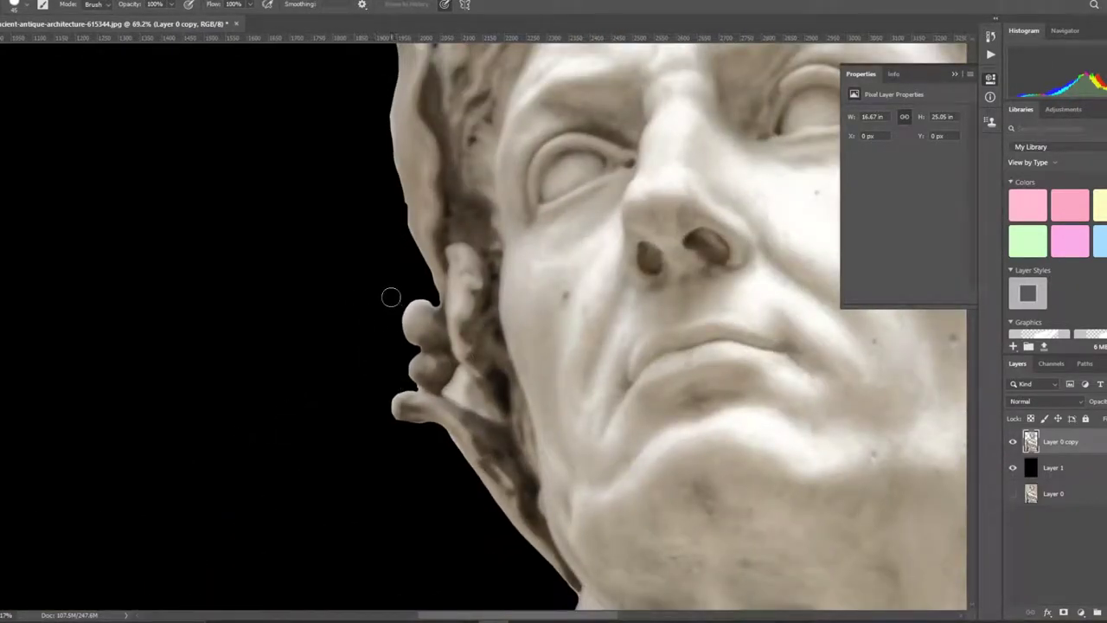
- Zoom back in on the laurel edge and the beige patch right of the head
scroll(354, 379, up, 2)
scroll(386, 354, up, 1)
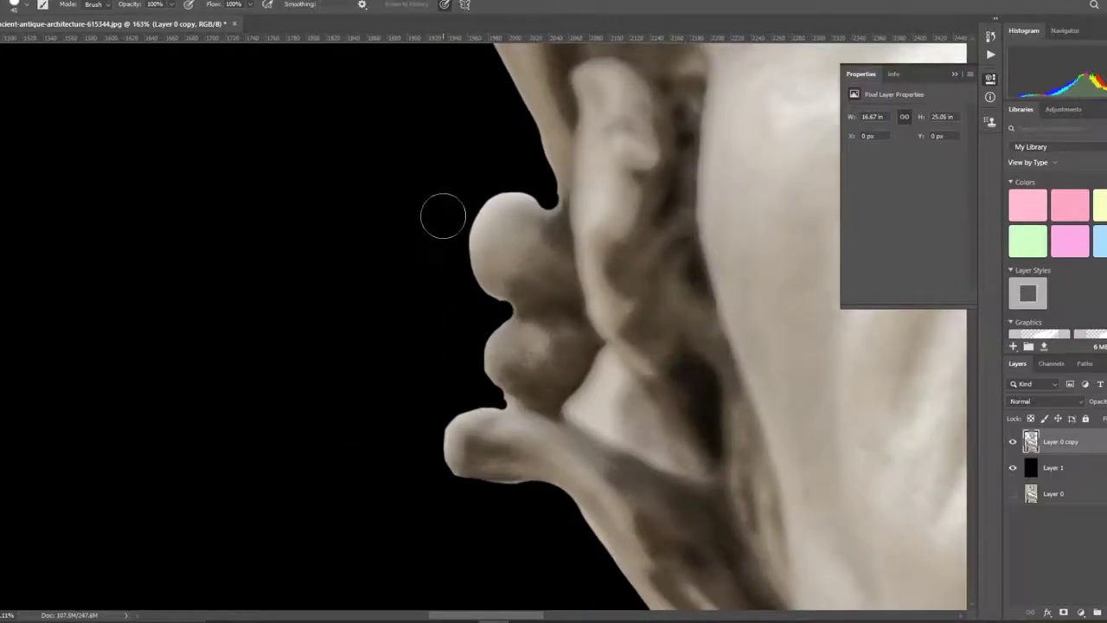
scroll(392, 282, down, 5)
scroll(356, 318, down, 1)
scroll(378, 302, up, 5)
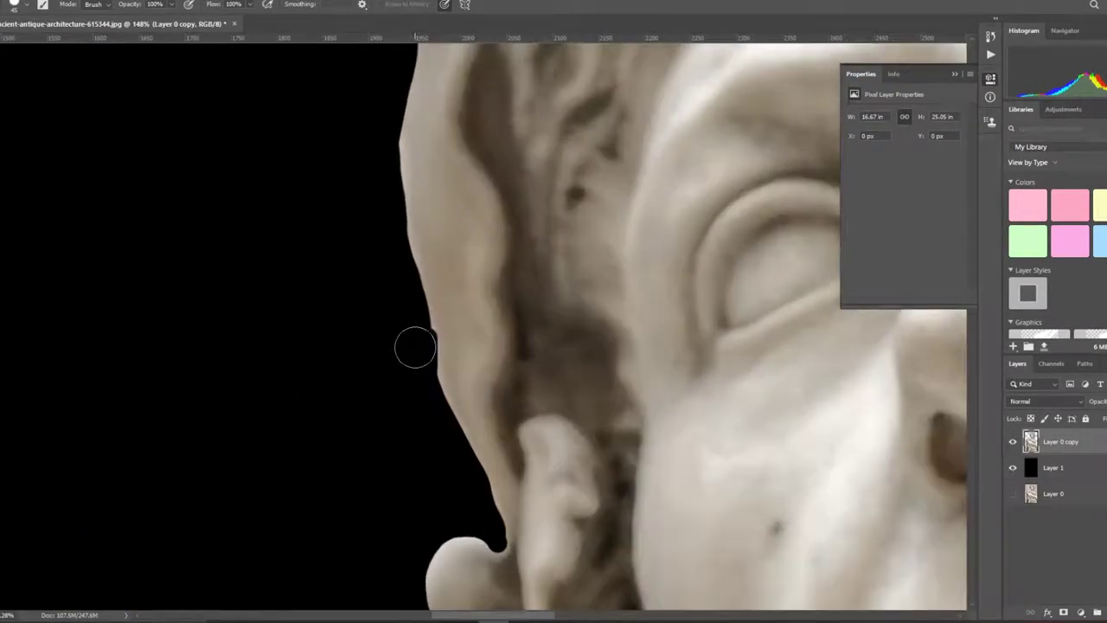
scroll(385, 264, down, 4)
scroll(383, 279, down, 3)
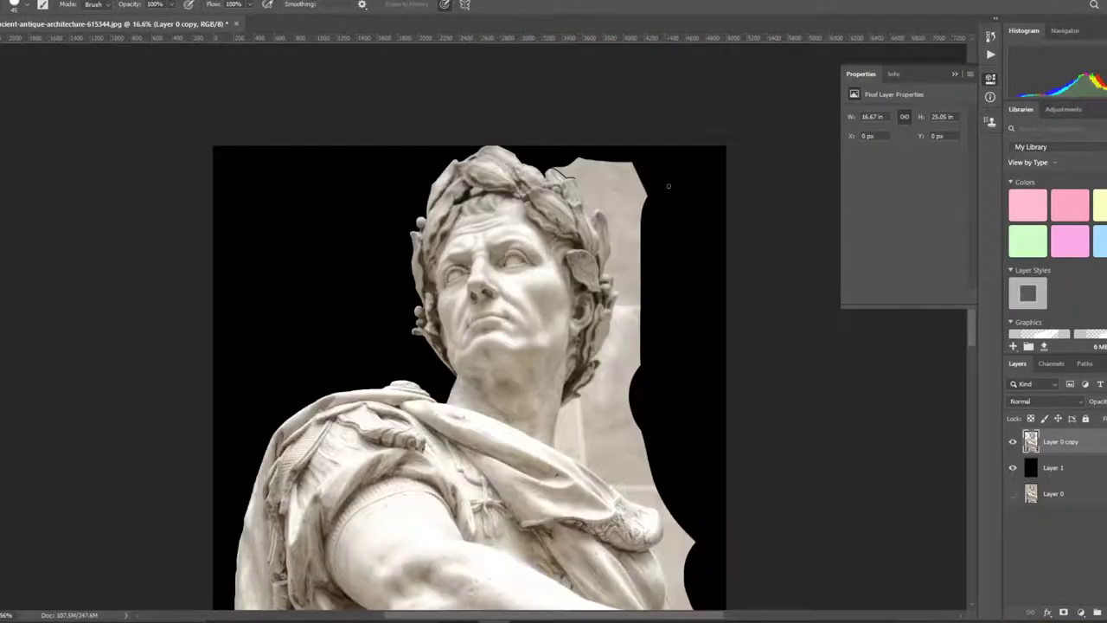
scroll(606, 182, up, 4)
scroll(187, 254, up, 1)
- With a smaller brush, paint black over the background beside the laurel up to its peak
scroll(496, 321, up, 1)
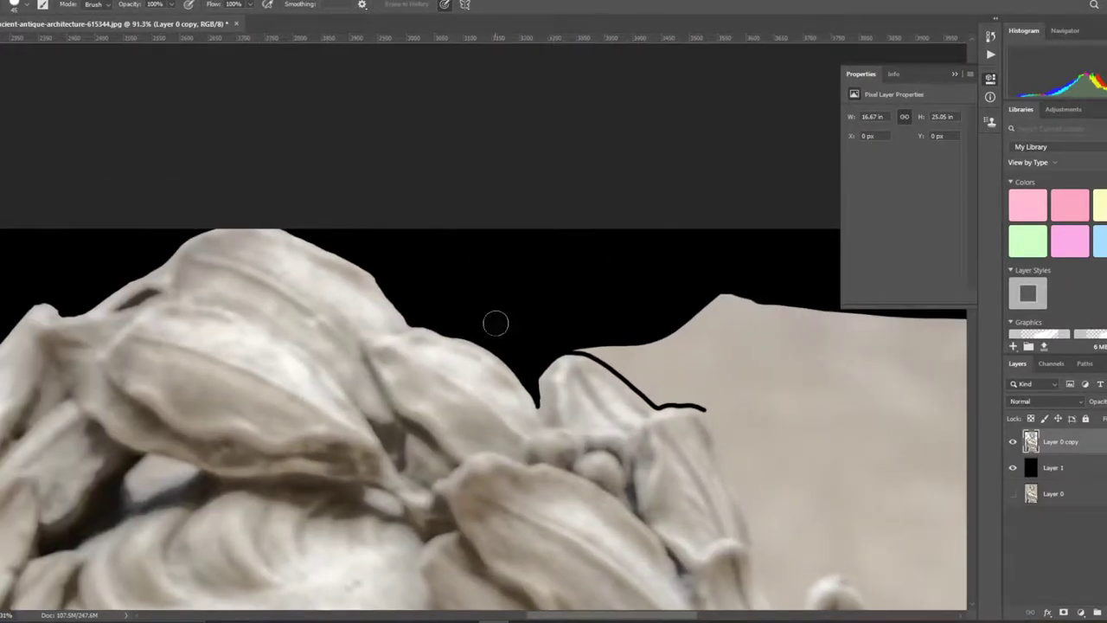
scroll(531, 351, up, 2)
scroll(531, 351, up, 1)
key(bracketleft)
key(bracketleft)
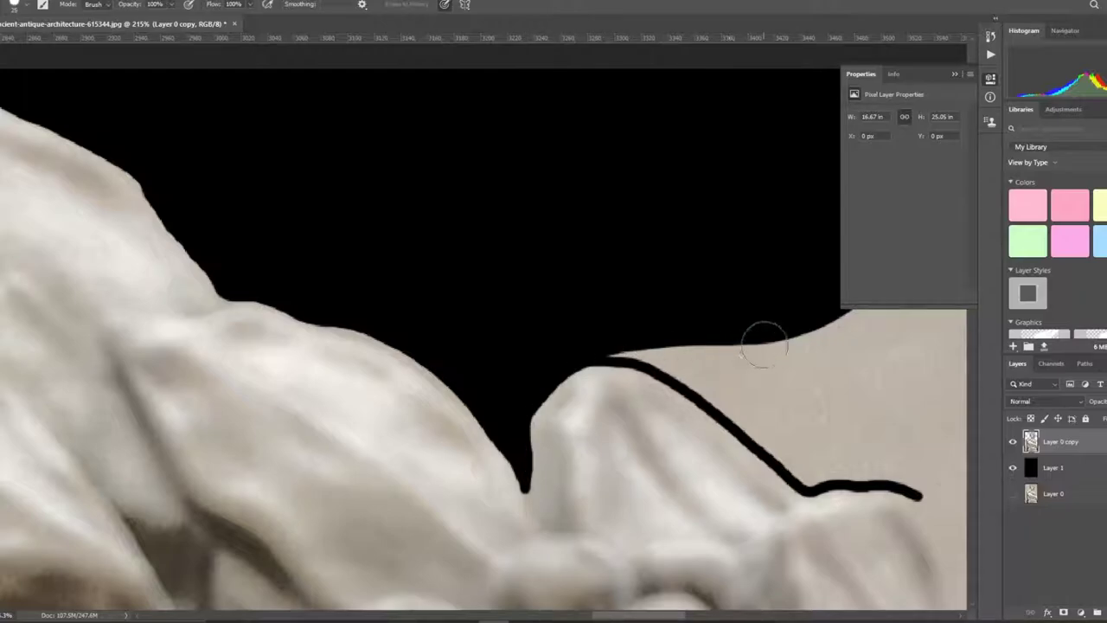
drag(763, 344, 450, 234)
mouse_move(311, 232)
mouse_down()
mouse_move(396, 258)
mouse_move(689, 136)
mouse_move(400, 271)
mouse_up()
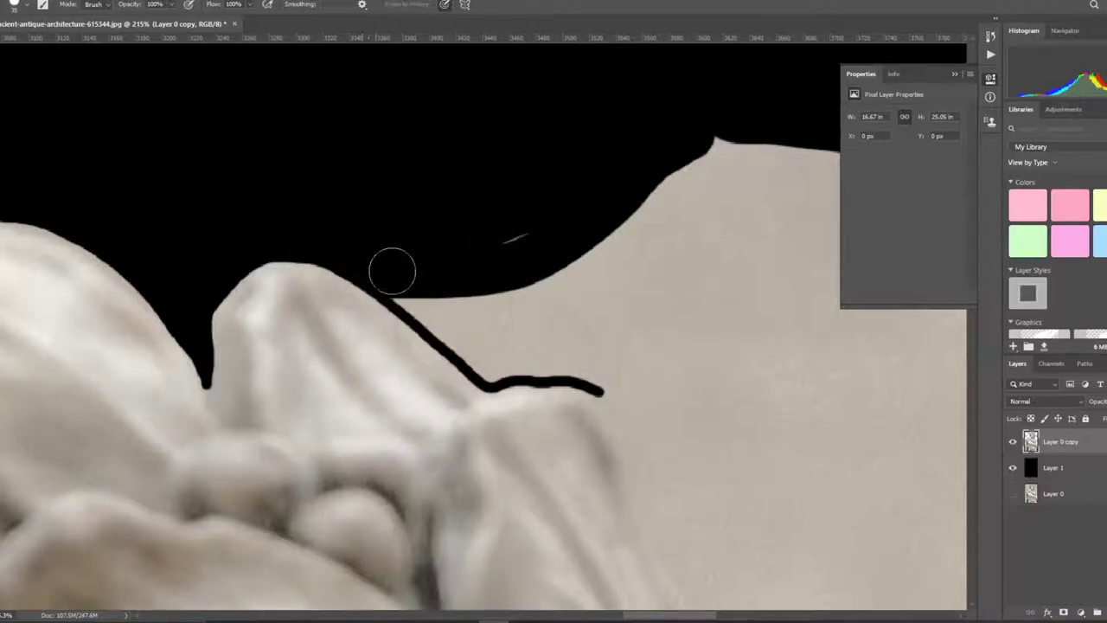
mouse_move(732, 129)
mouse_down()
mouse_move(469, 309)
mouse_move(436, 311)
mouse_move(699, 222)
mouse_move(800, 160)
mouse_up()
- Trace a thick black line down the laurel leaf edge
scroll(456, 205, right, 3)
scroll(395, 297, down, 1)
scroll(406, 251, down, 3)
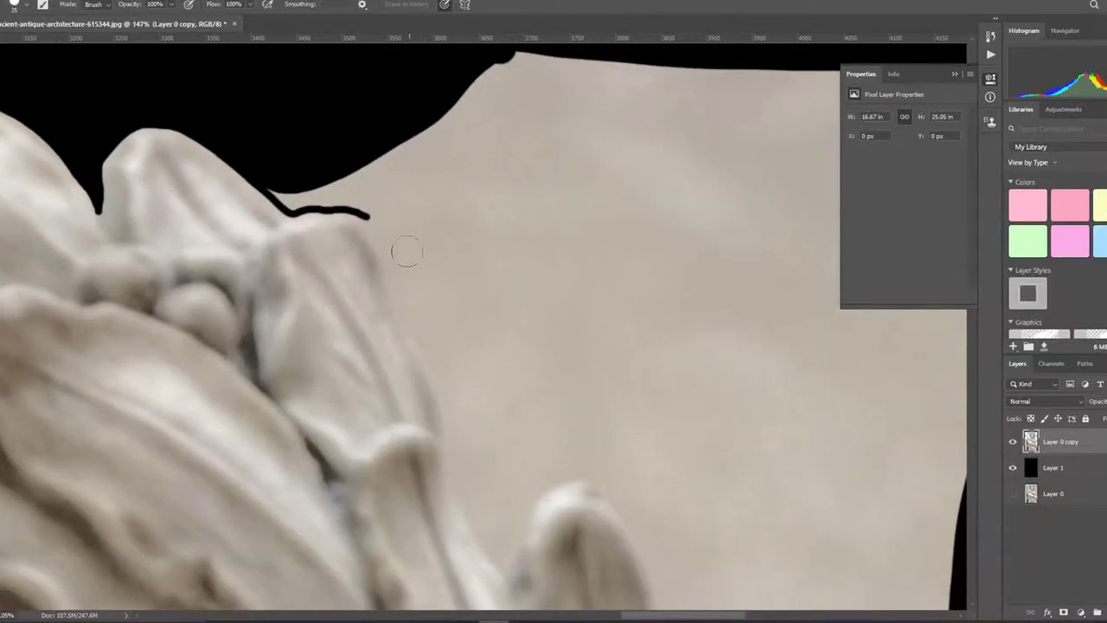
drag(362, 206, 411, 316)
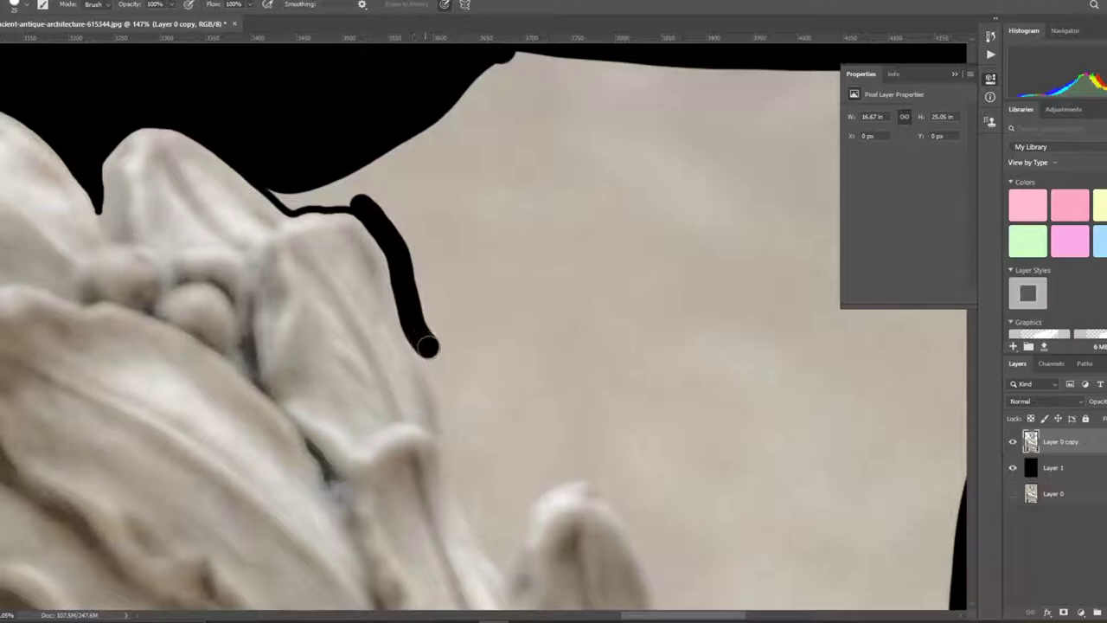
drag(411, 316, 471, 425)
scroll(471, 426, down, 3)
drag(464, 313, 468, 325)
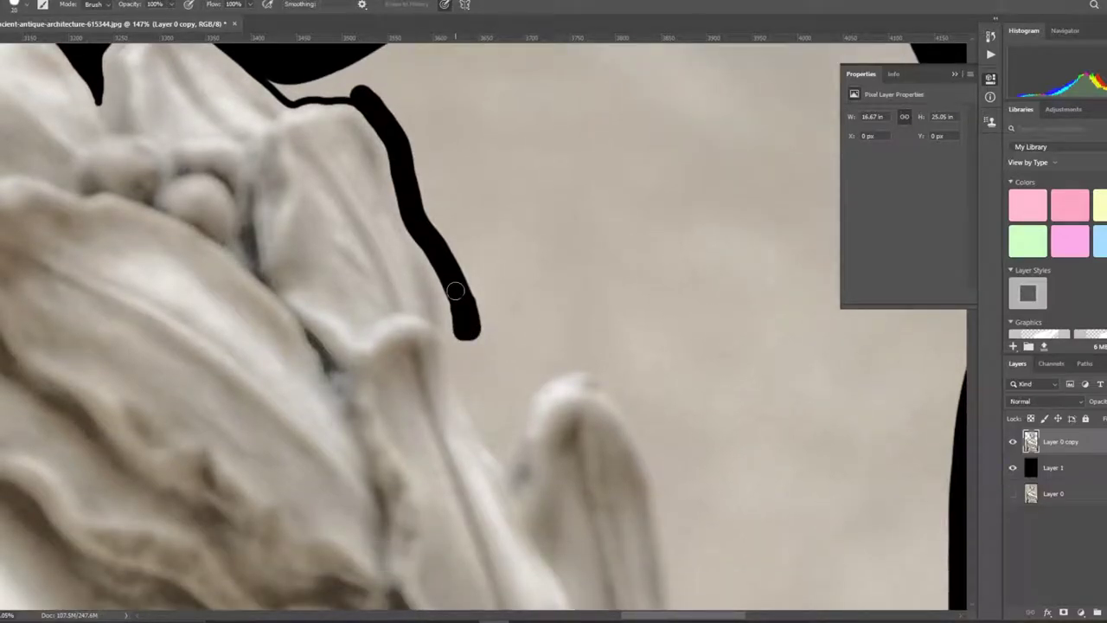
mouse_move(461, 325)
mouse_down()
mouse_move(471, 415)
mouse_move(495, 441)
mouse_move(458, 374)
mouse_up()
scroll(506, 459, up, 3)
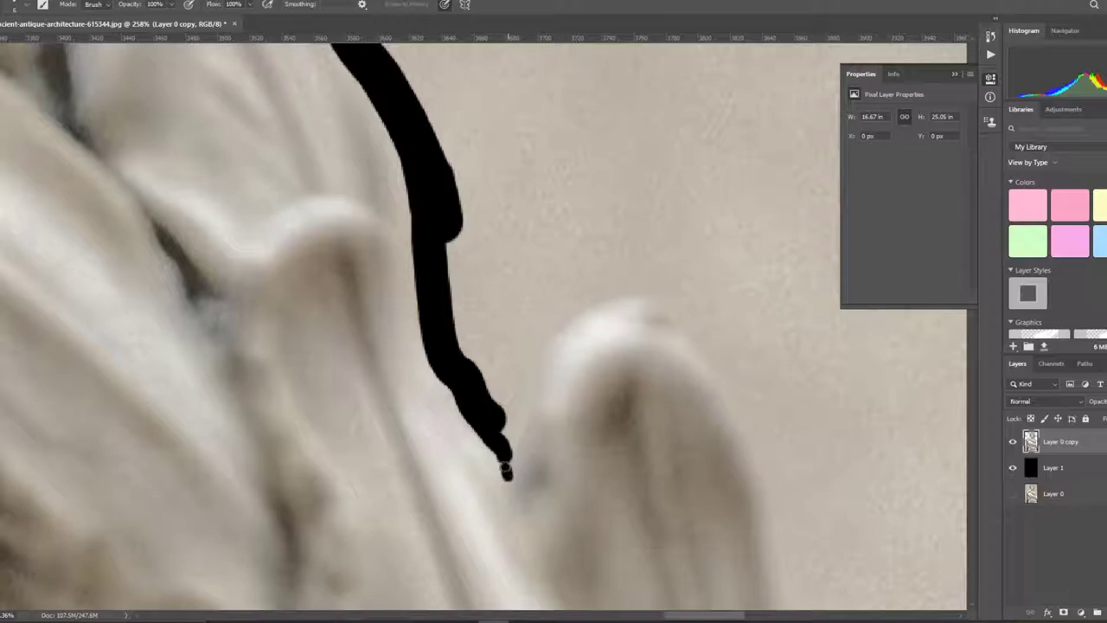
- Outline the next laurel leaf in black and draw a straight line across the beige patch
mouse_move(510, 459)
mouse_down()
mouse_move(548, 334)
mouse_move(603, 294)
mouse_move(677, 306)
mouse_move(717, 359)
mouse_up()
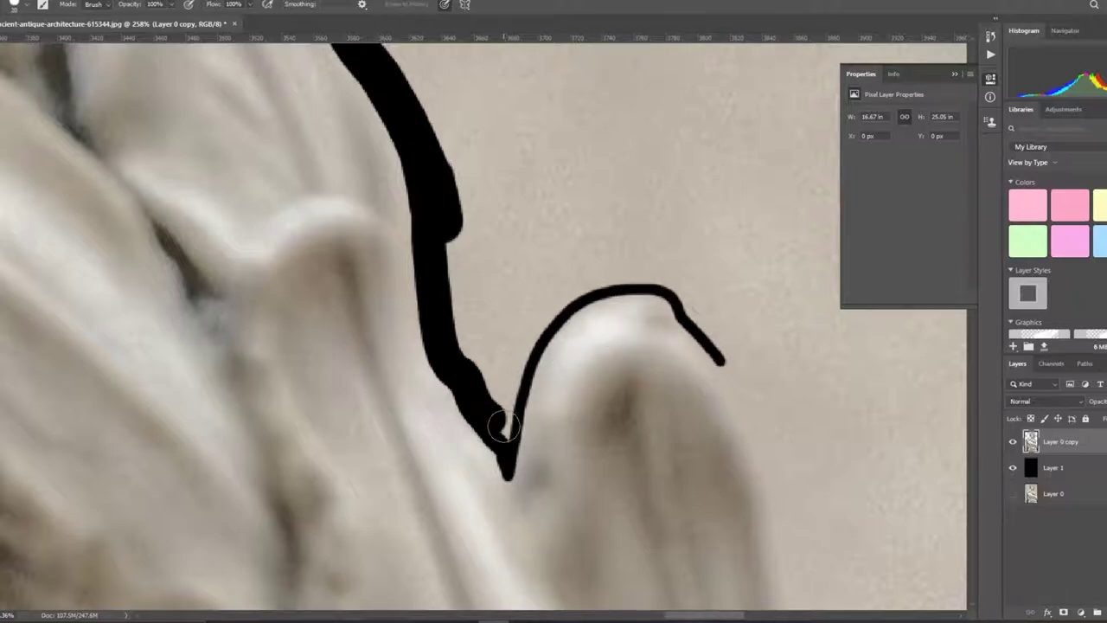
mouse_move(502, 424)
mouse_down()
mouse_move(538, 316)
mouse_move(475, 339)
mouse_up()
scroll(580, 337, down, 5)
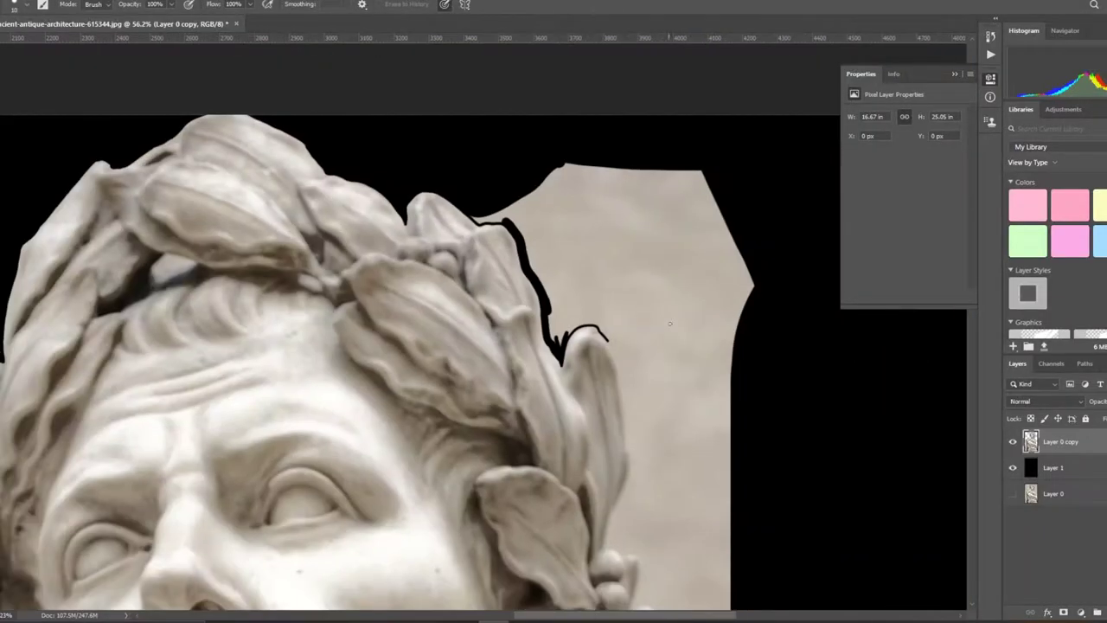
scroll(670, 323, up, 3)
shift+click(866, 344)
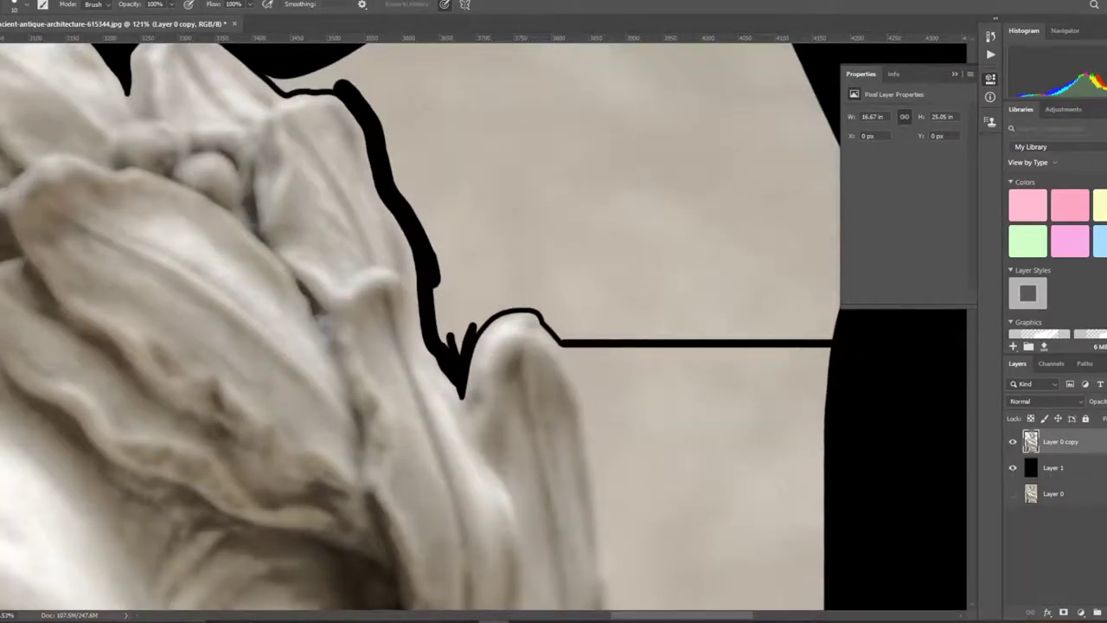
- Magic Wand-select the beige area above the outline, fill it black, and deselect
key(w)
click(608, 144)
key(alt+BackSpace)
key(ctrl+d)
scroll(621, 345, up, 3)
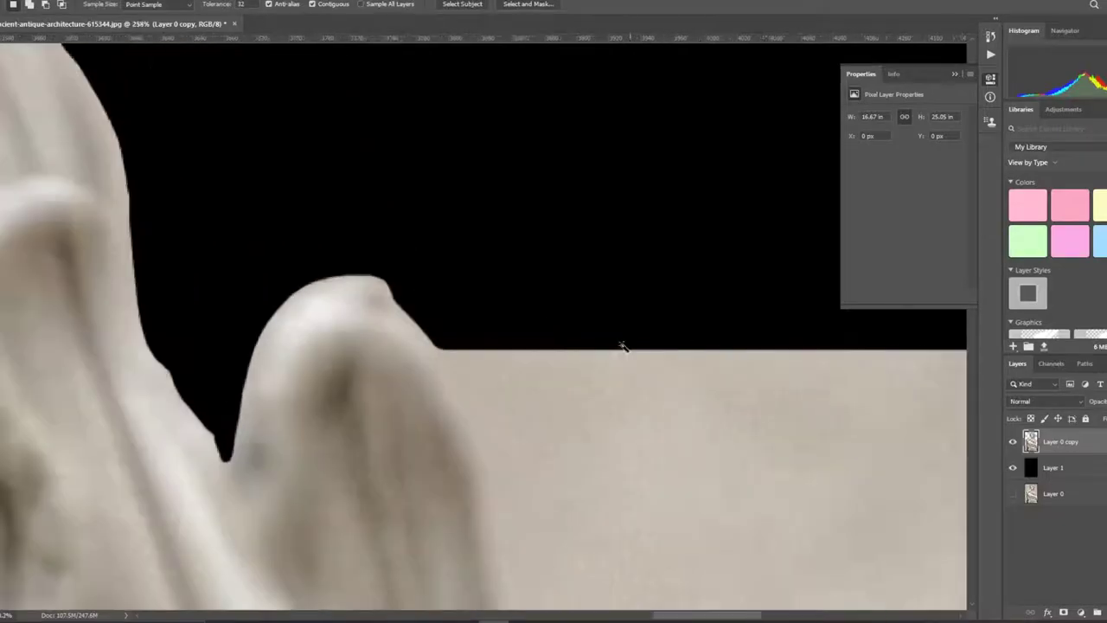
scroll(621, 346, down, 3)
scroll(632, 425, up, 2)
- Erase the beige patch's top-right corner and carve a curved edge into it
key(b)
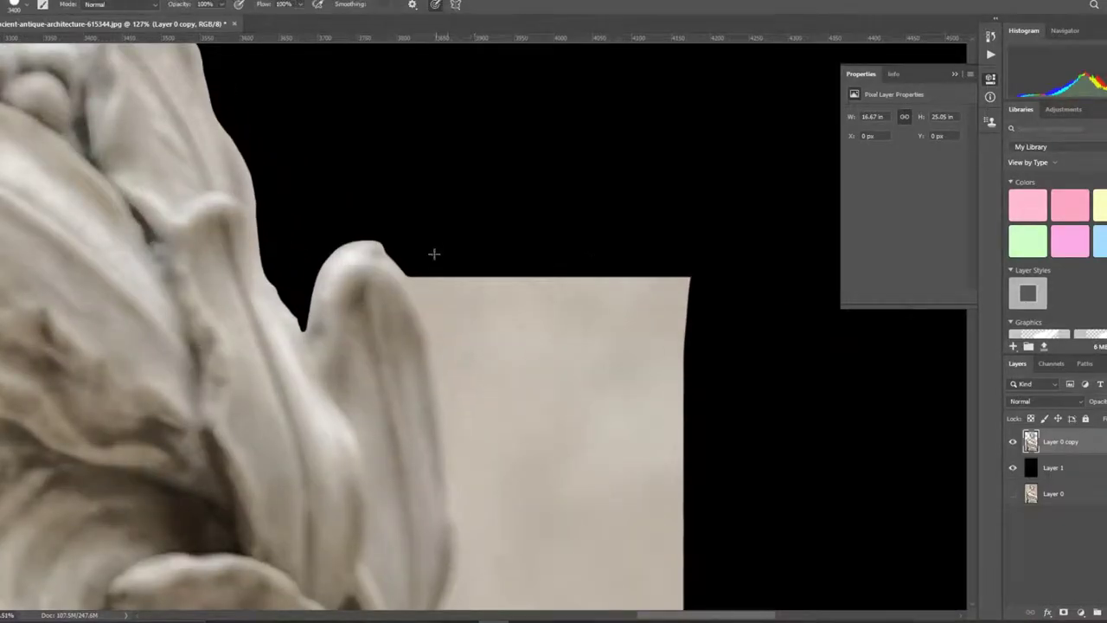
key(e)
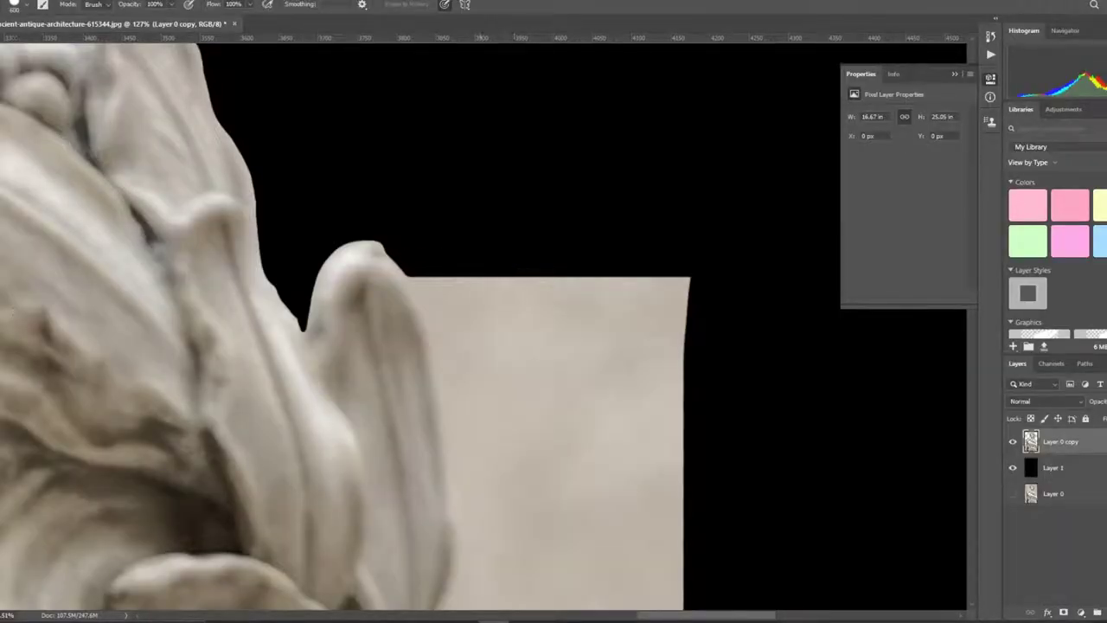
mouse_move(649, 368)
mouse_down()
mouse_move(472, 240)
mouse_move(602, 337)
mouse_up()
scroll(601, 338, down, 3)
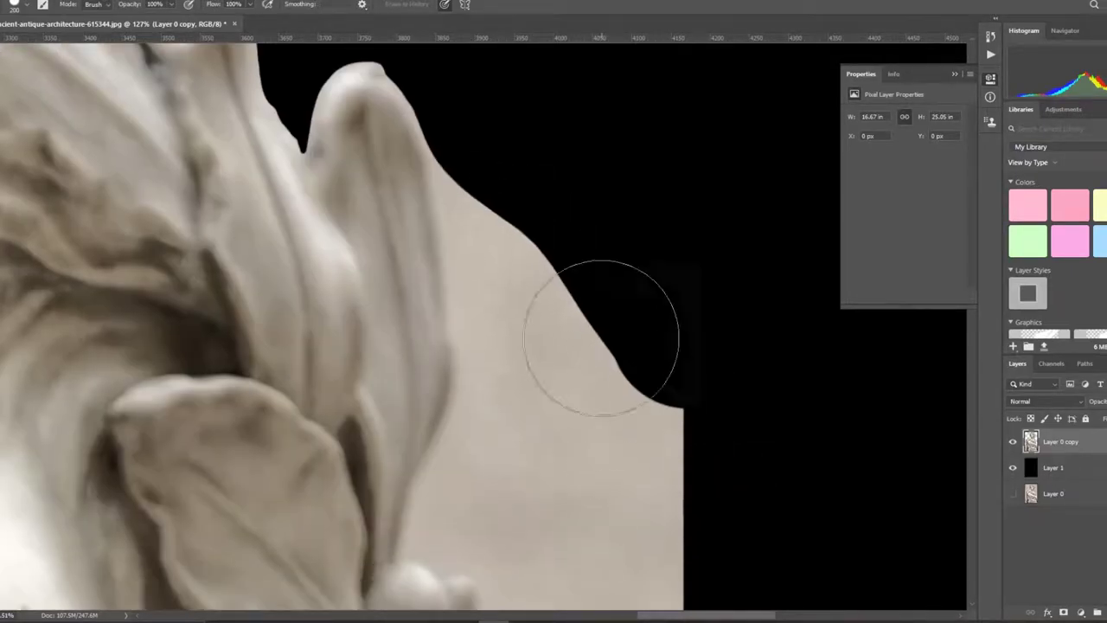
mouse_move(507, 124)
mouse_down()
mouse_move(527, 267)
mouse_move(573, 390)
mouse_up()
scroll(573, 390, down, 3)
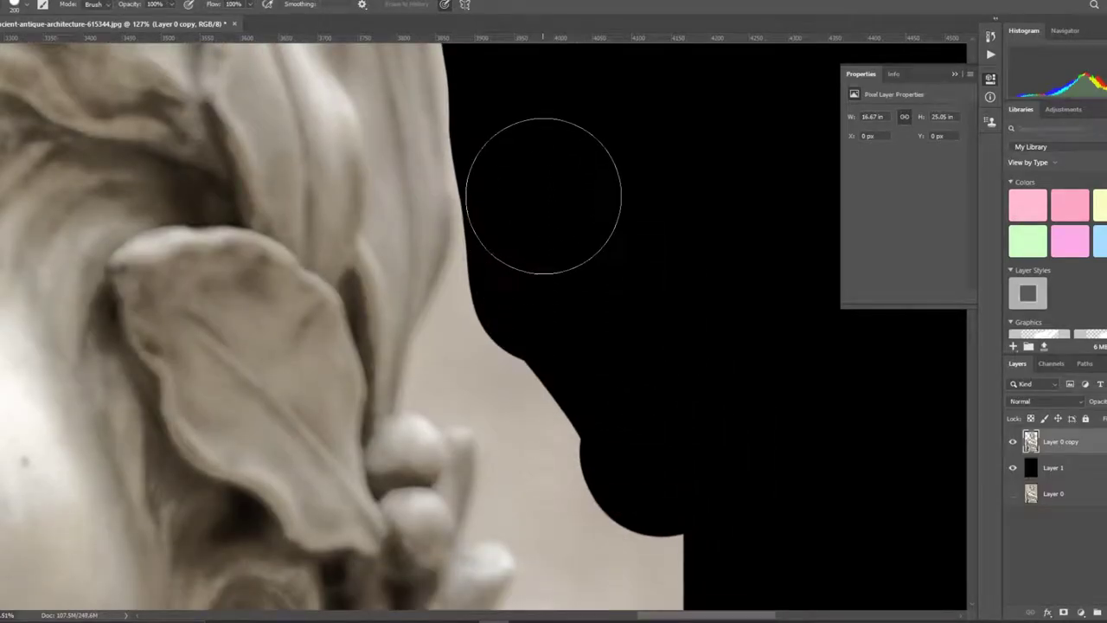
drag(539, 251, 667, 507)
- Repaint the black edge along the laurel and fill the small gap with a smaller brush
scroll(667, 506, down, 1)
scroll(600, 251, down, 5)
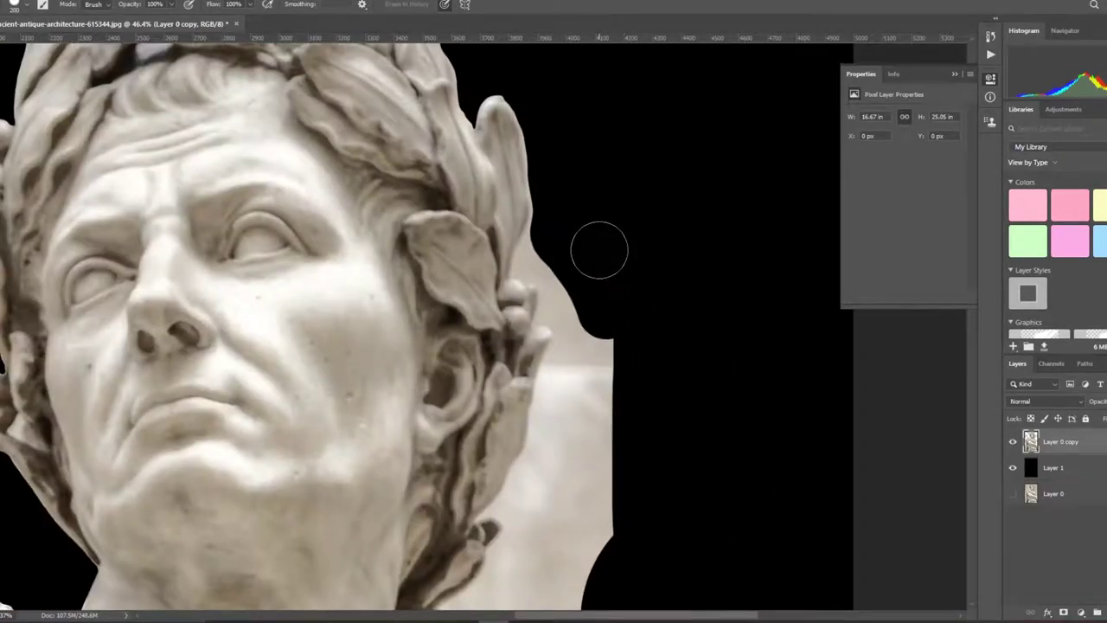
scroll(600, 250, down, 4)
scroll(640, 291, up, 4)
scroll(354, 186, up, 3)
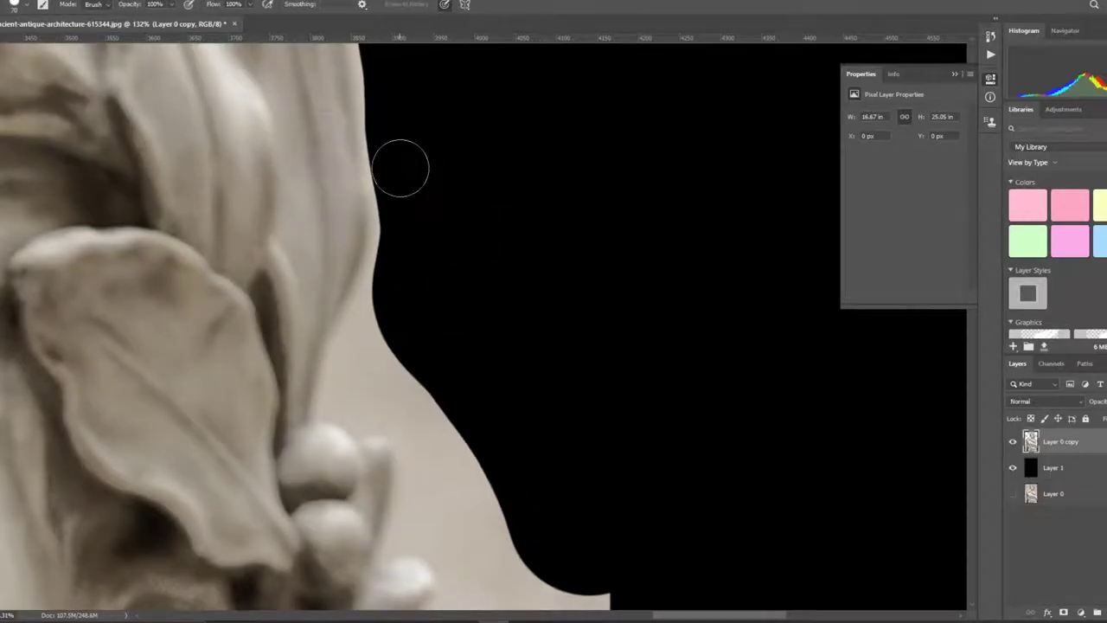
drag(396, 168, 362, 358)
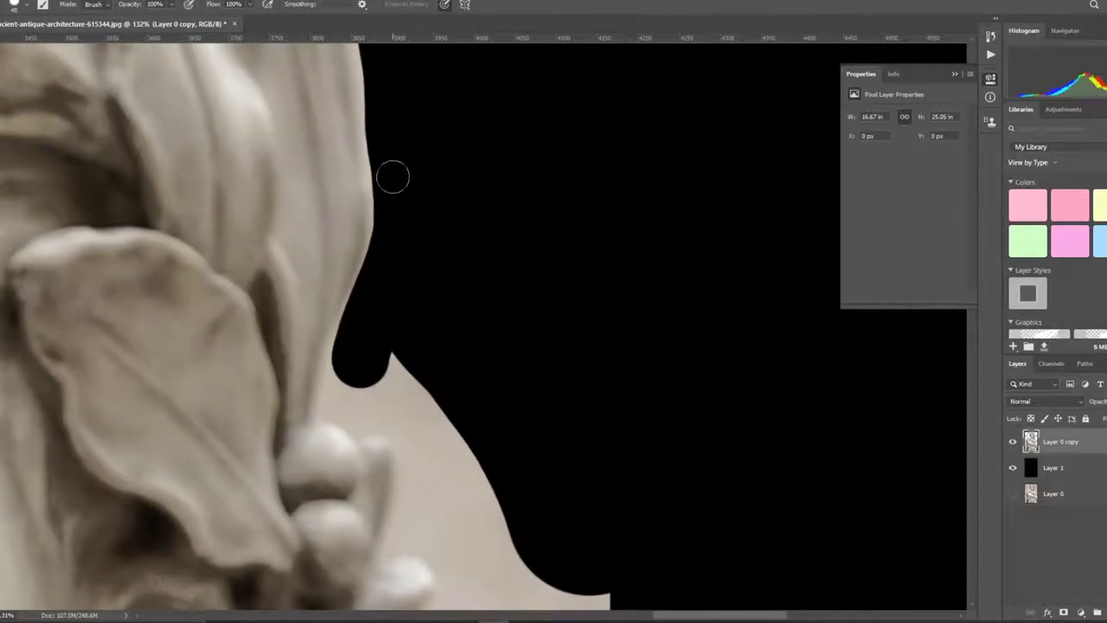
mouse_move(381, 107)
mouse_down()
mouse_move(329, 383)
mouse_move(390, 383)
mouse_up()
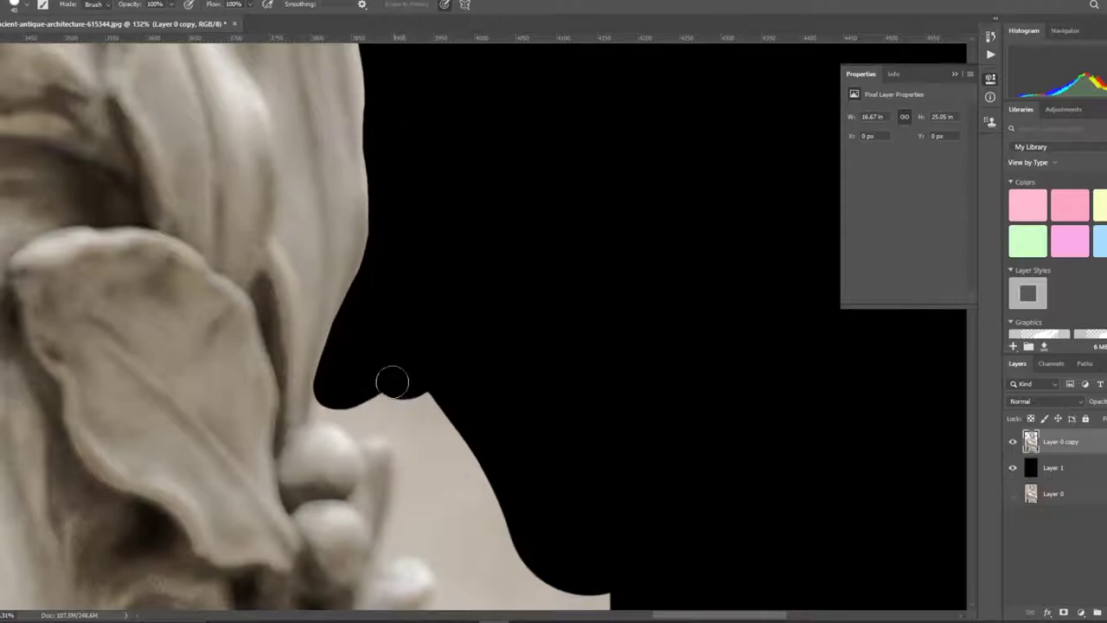
ctrl+click(358, 403)
key(bracketleft)
key(bracketleft)
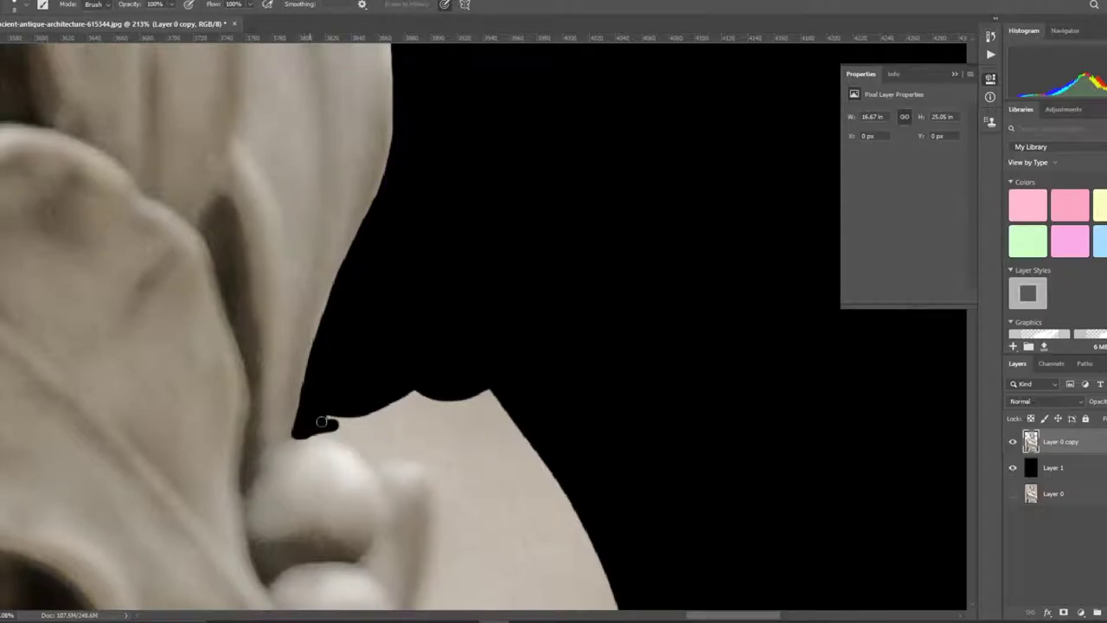
mouse_move(320, 420)
mouse_down()
mouse_move(371, 446)
mouse_move(325, 418)
mouse_up()
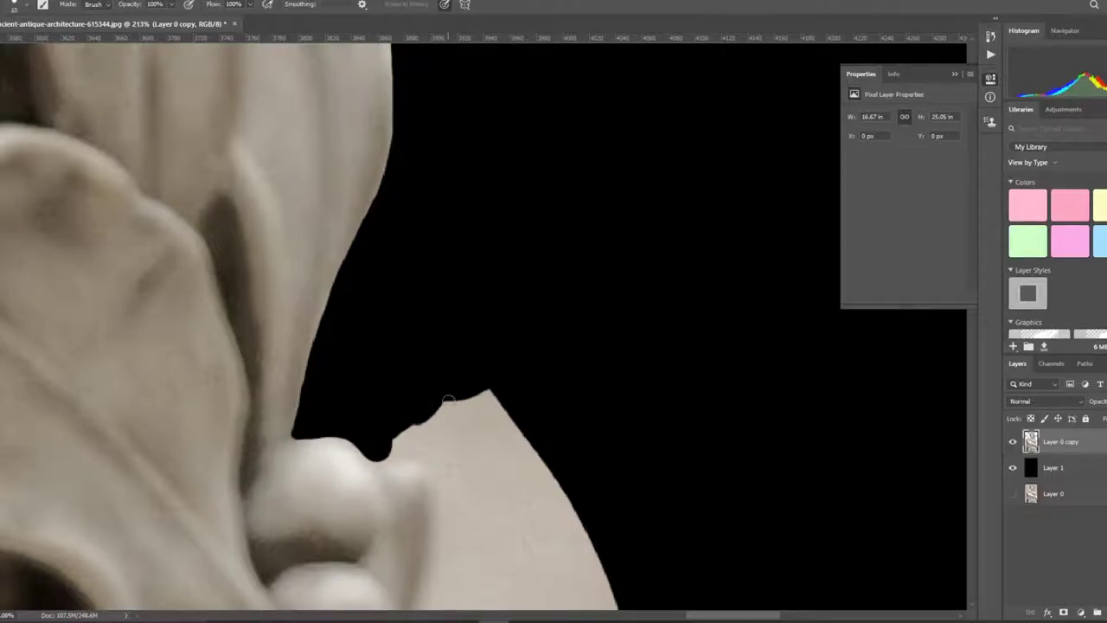
scroll(448, 400, down, 5)
scroll(488, 346, down, 3)
- Paint black over the background beside the ear and along the laurel berries
scroll(473, 264, down, 2)
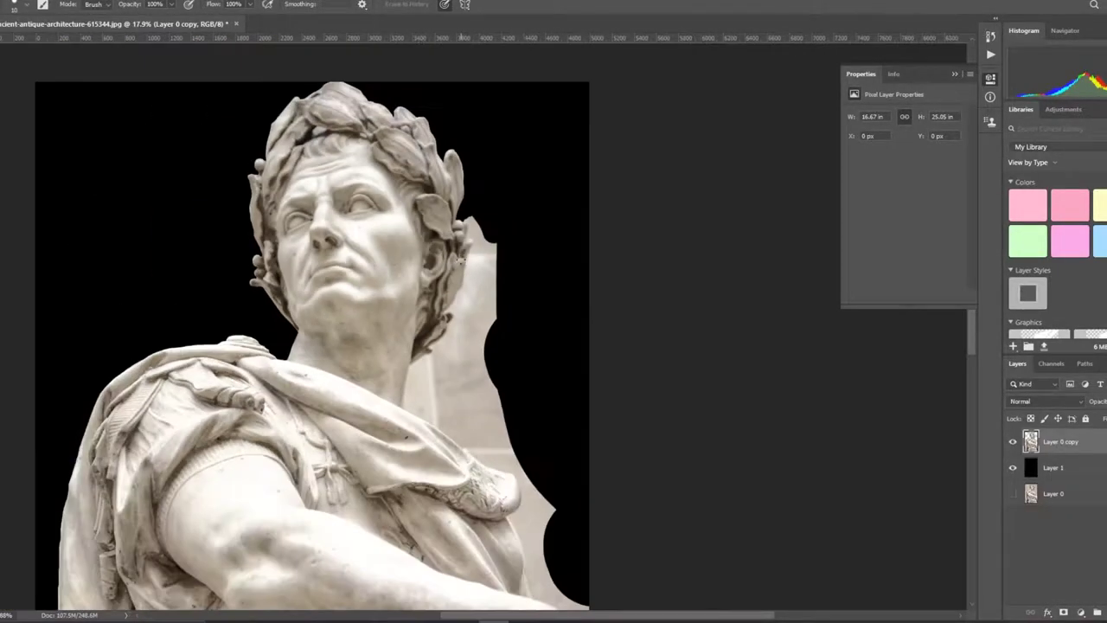
scroll(497, 262, down, 2)
scroll(657, 216, up, 10)
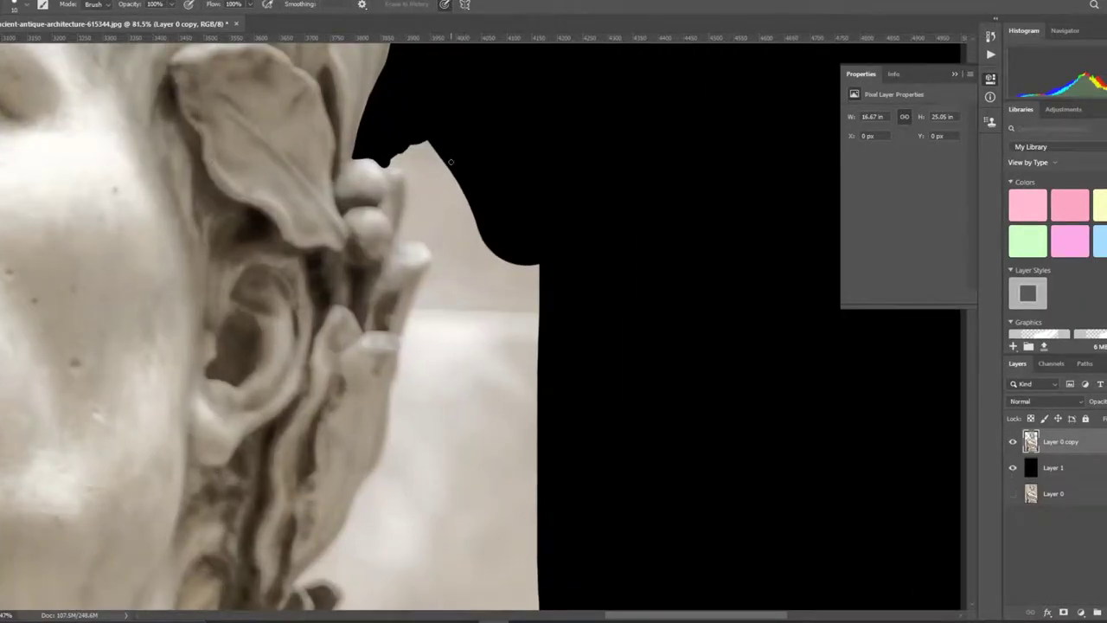
mouse_move(435, 138)
mouse_down()
mouse_move(522, 280)
mouse_move(415, 130)
mouse_up()
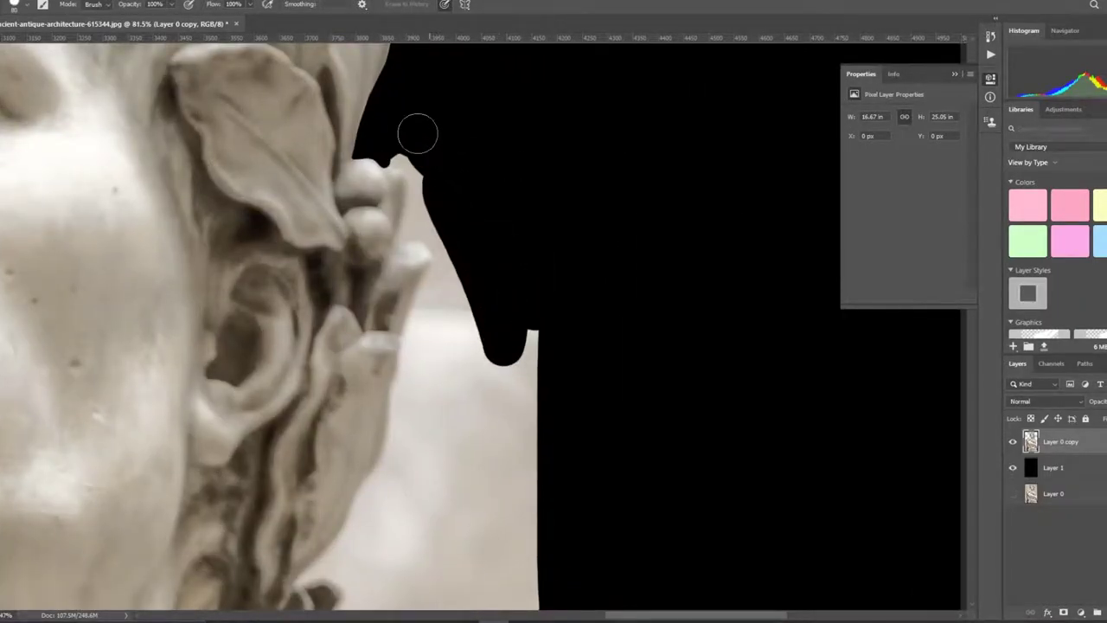
scroll(415, 134, up, 3)
key(bracketleft)
key(bracketleft)
key(bracketleft)
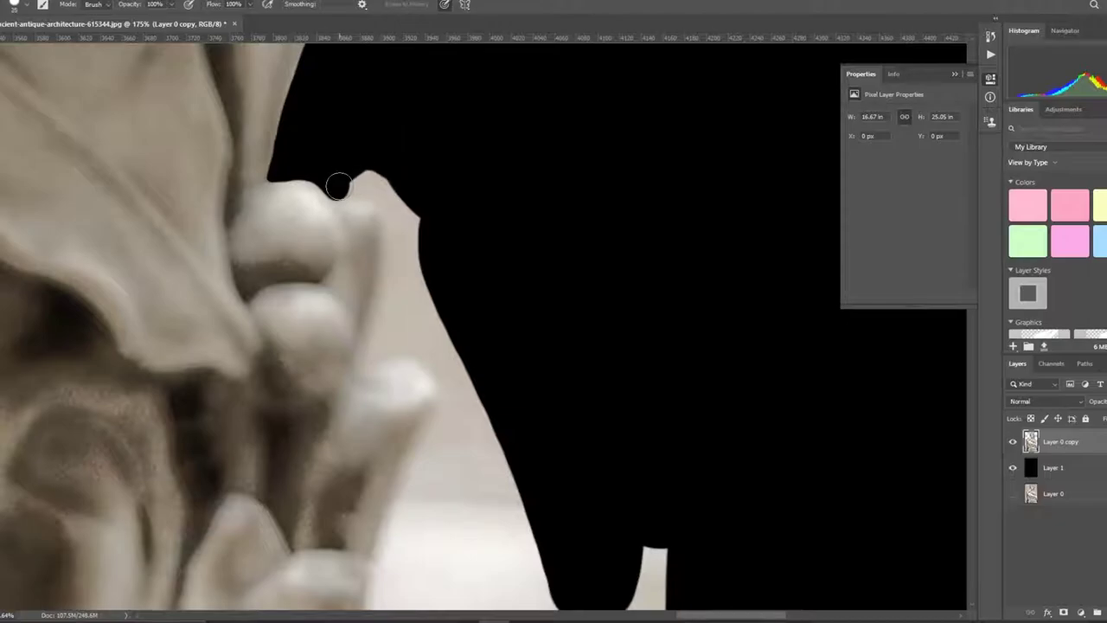
mouse_move(350, 184)
mouse_down()
mouse_move(390, 198)
mouse_move(407, 230)
mouse_up()
scroll(407, 230, down, 2)
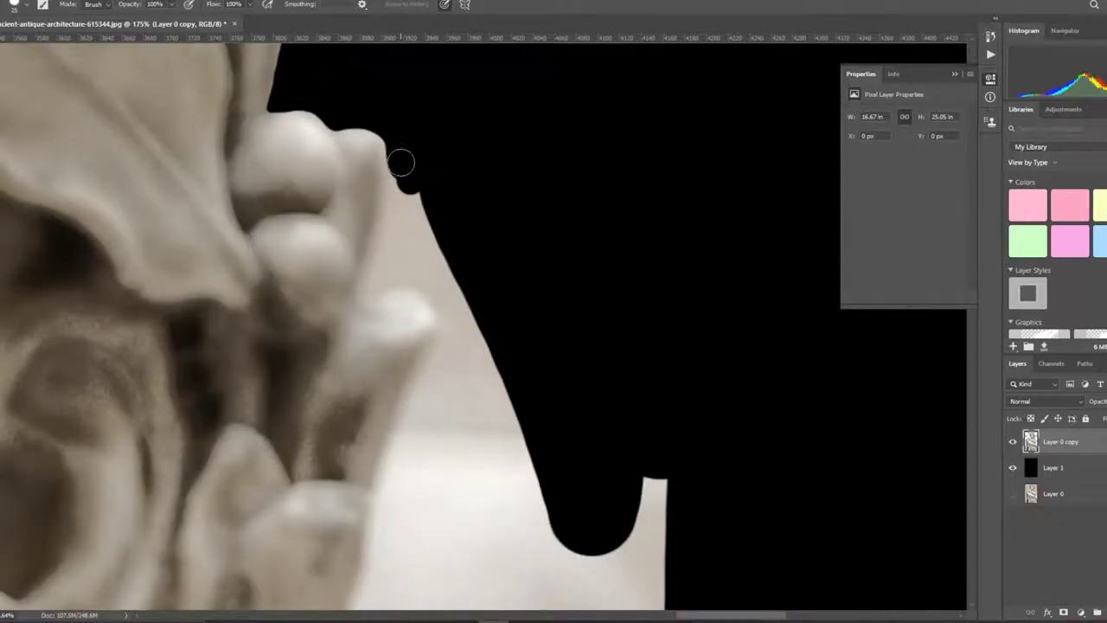
mouse_move(400, 162)
mouse_down()
mouse_move(395, 208)
mouse_move(450, 196)
mouse_up()
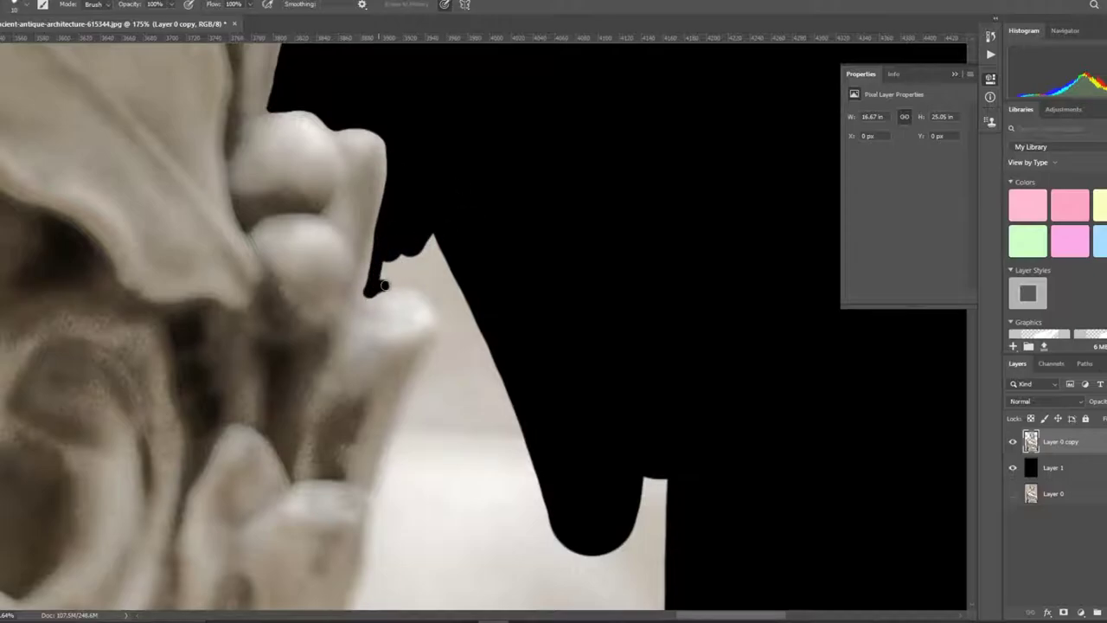
key(ctrl+z)
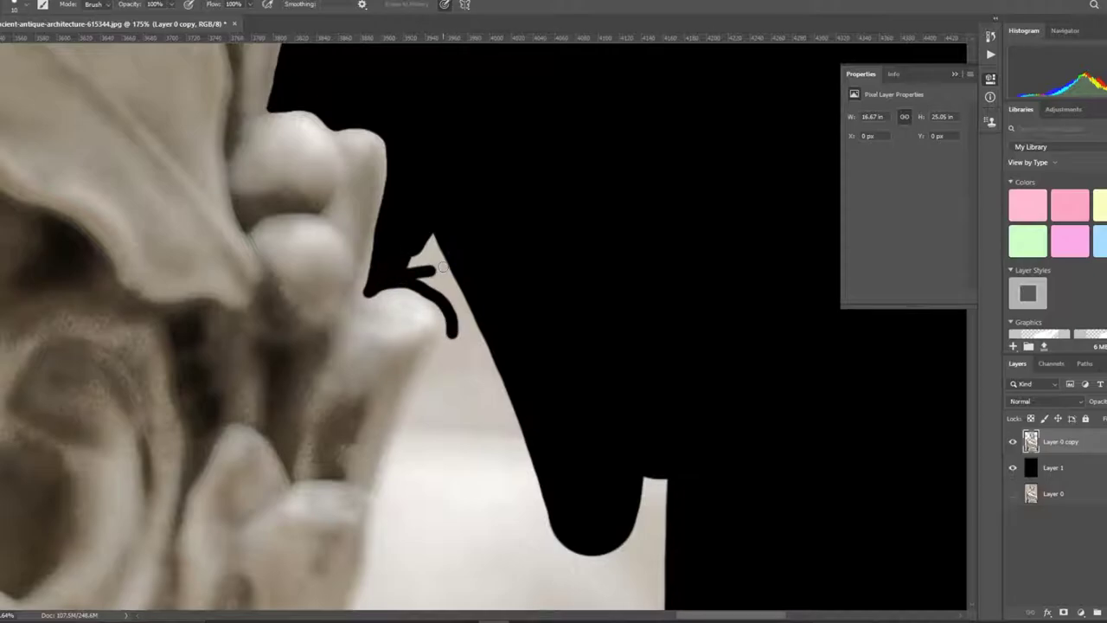
- With a larger brush, trace a black line down the fingertip edge
key(bracketright)
key(bracketright)
key(bracketright)
drag(415, 251, 465, 306)
scroll(465, 306, down, 2)
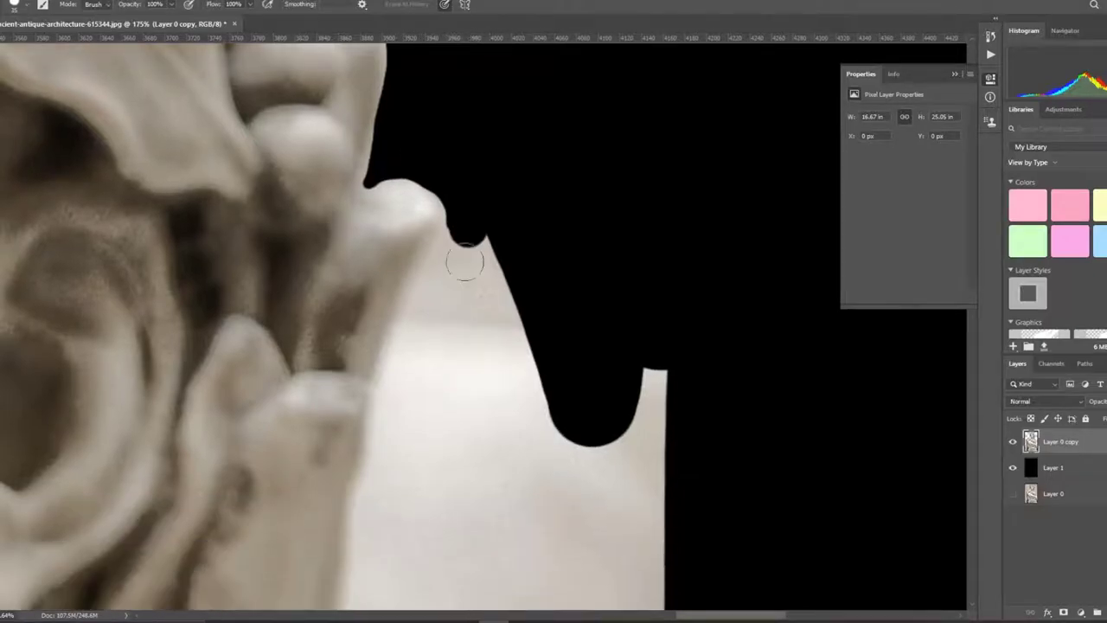
scroll(459, 248, down, 3)
scroll(481, 210, up, 2)
scroll(459, 193, up, 1)
mouse_move(450, 199)
mouse_down()
mouse_move(390, 365)
mouse_move(390, 420)
mouse_up()
scroll(393, 278, down, 3)
drag(392, 299, 376, 390)
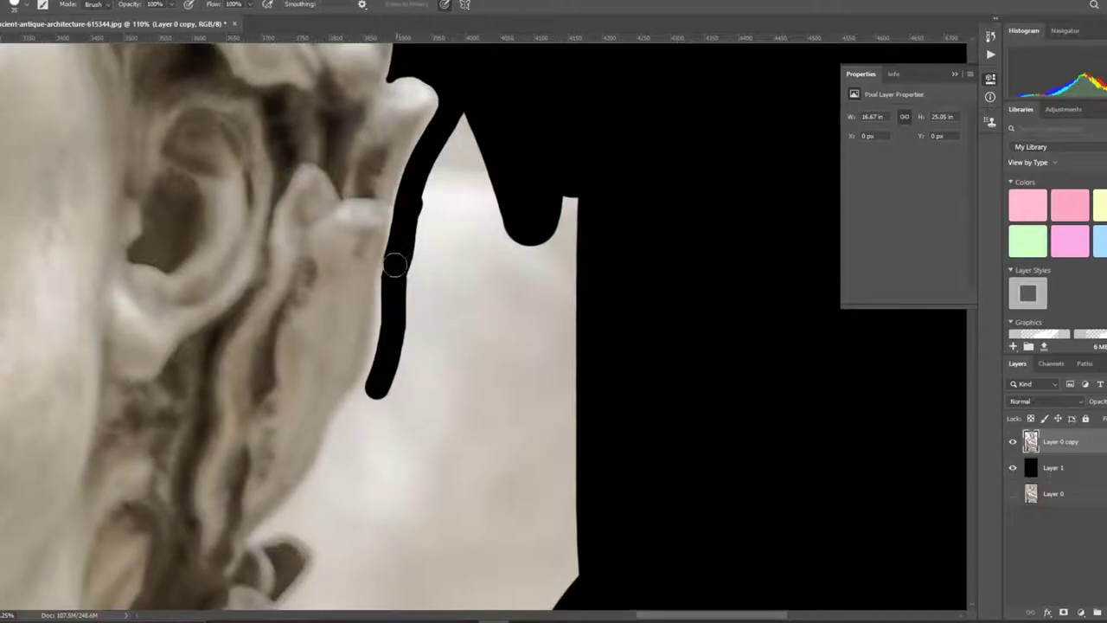
drag(380, 370, 334, 477)
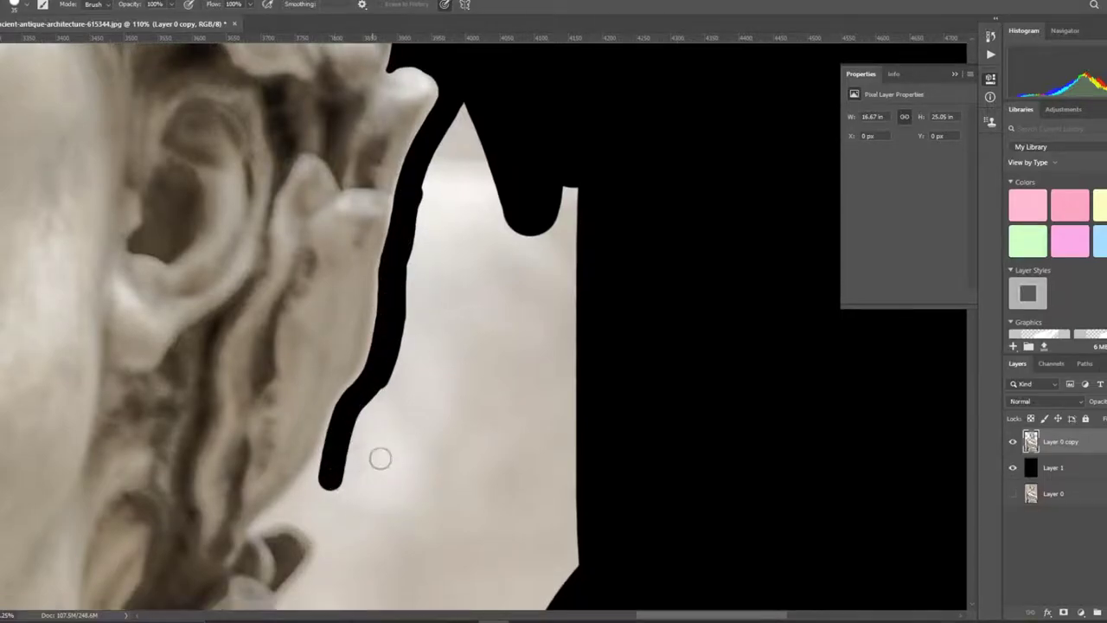
scroll(446, 442, down, 5)
scroll(448, 435, down, 2)
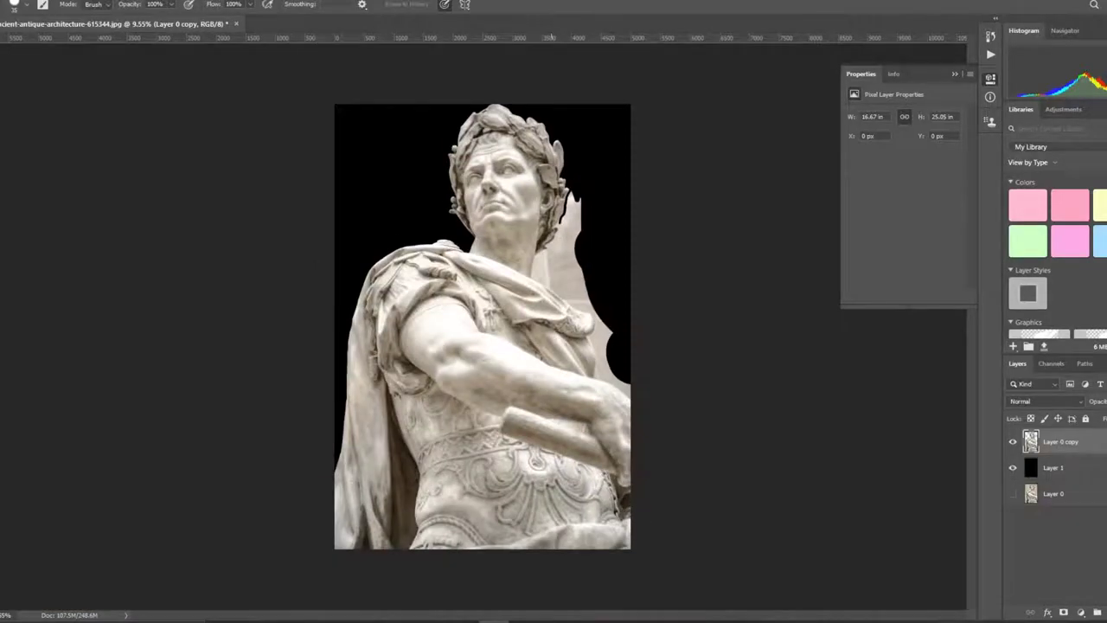
scroll(484, 363, up, 3)
scroll(533, 283, up, 3)
scroll(534, 283, up, 2)
scroll(580, 182, up, 2)
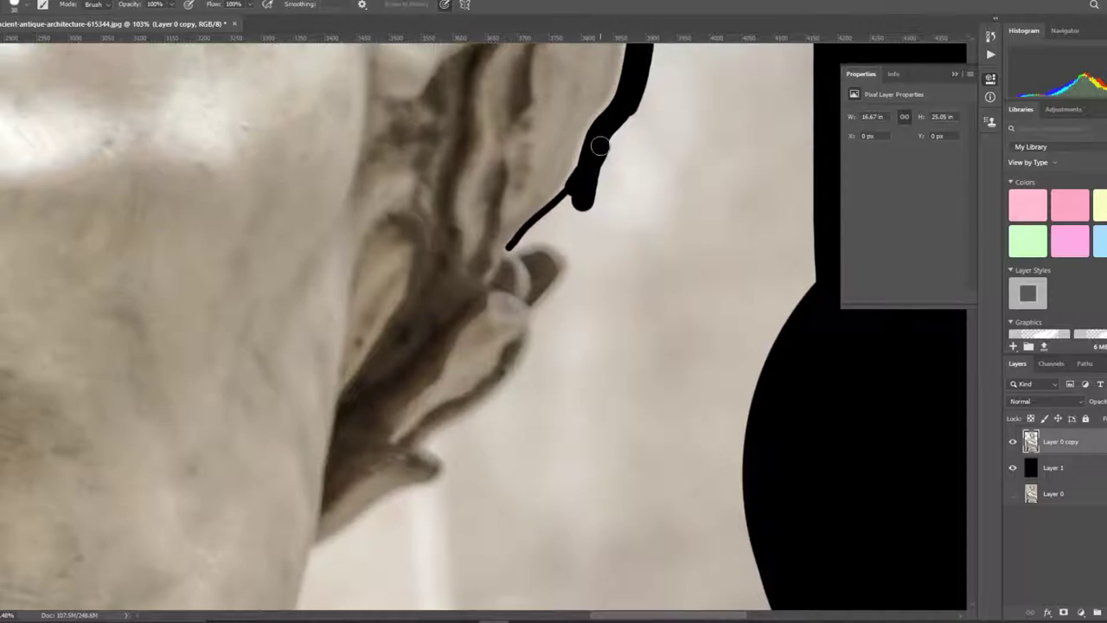
- Paint a black outline along the hair edge and around the curl below the ear
drag(563, 201, 638, 167)
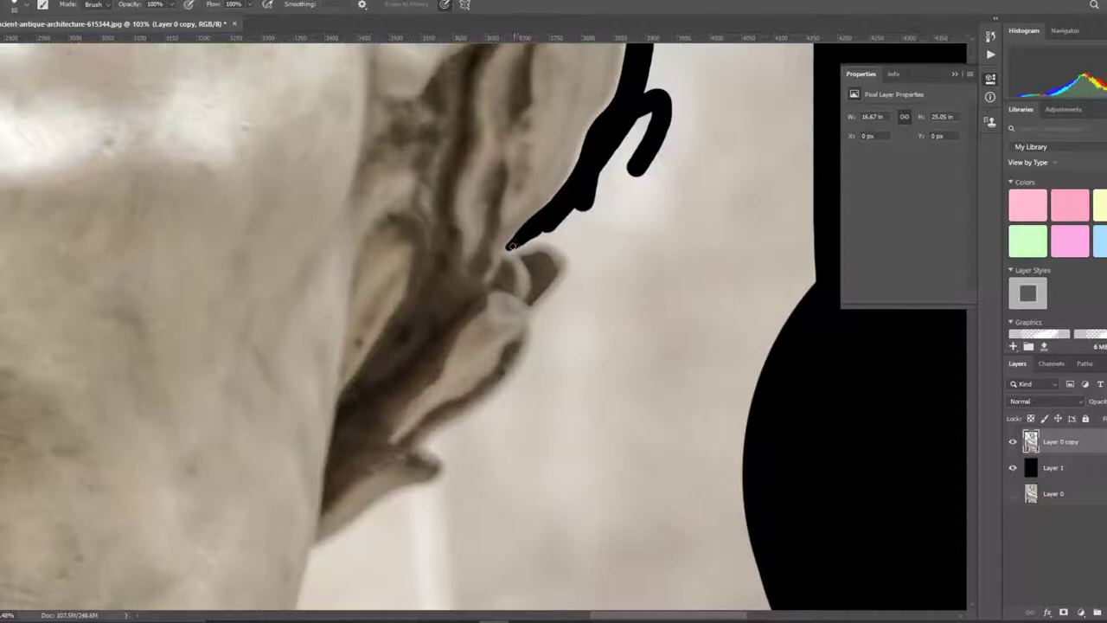
mouse_move(550, 232)
mouse_down()
mouse_move(569, 245)
mouse_move(511, 403)
mouse_up()
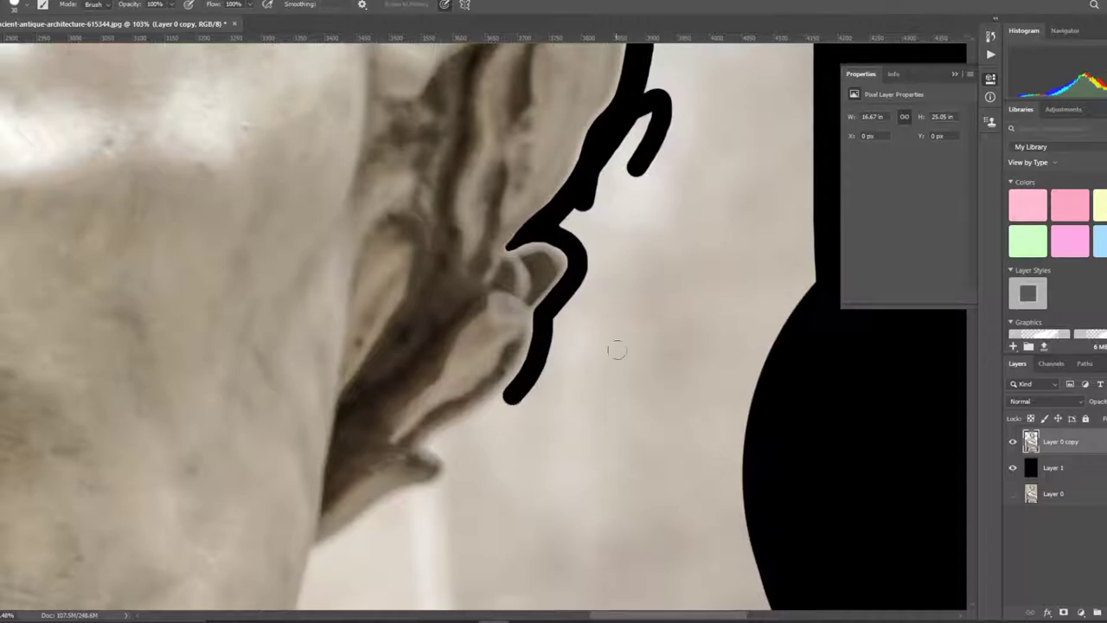
scroll(605, 341, down, 3)
scroll(575, 311, up, 3)
scroll(567, 294, up, 2)
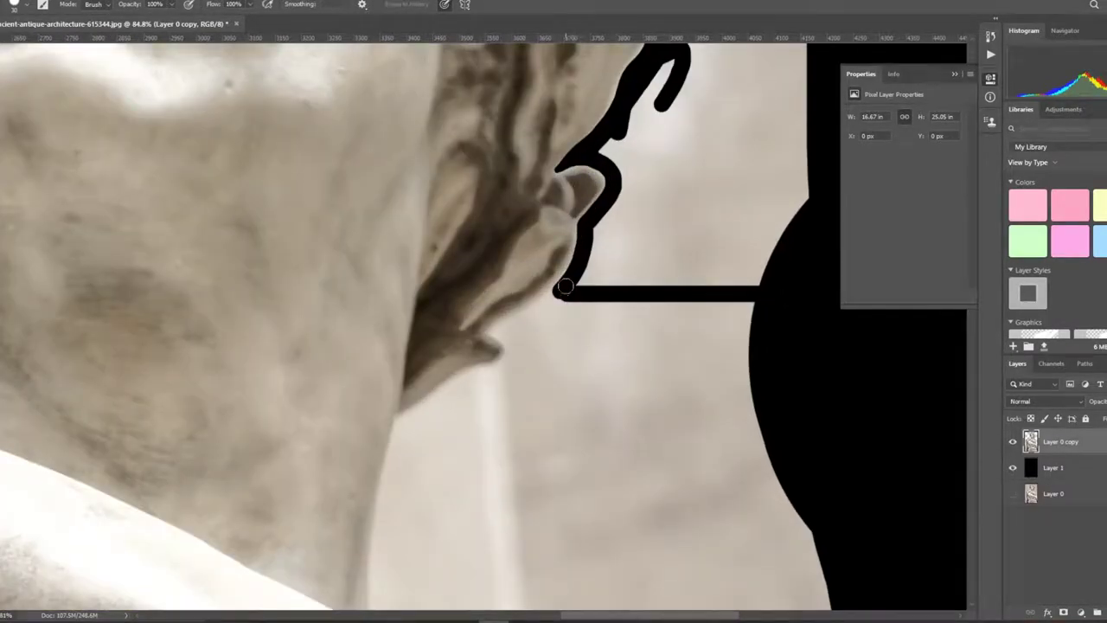
drag(561, 292, 507, 326)
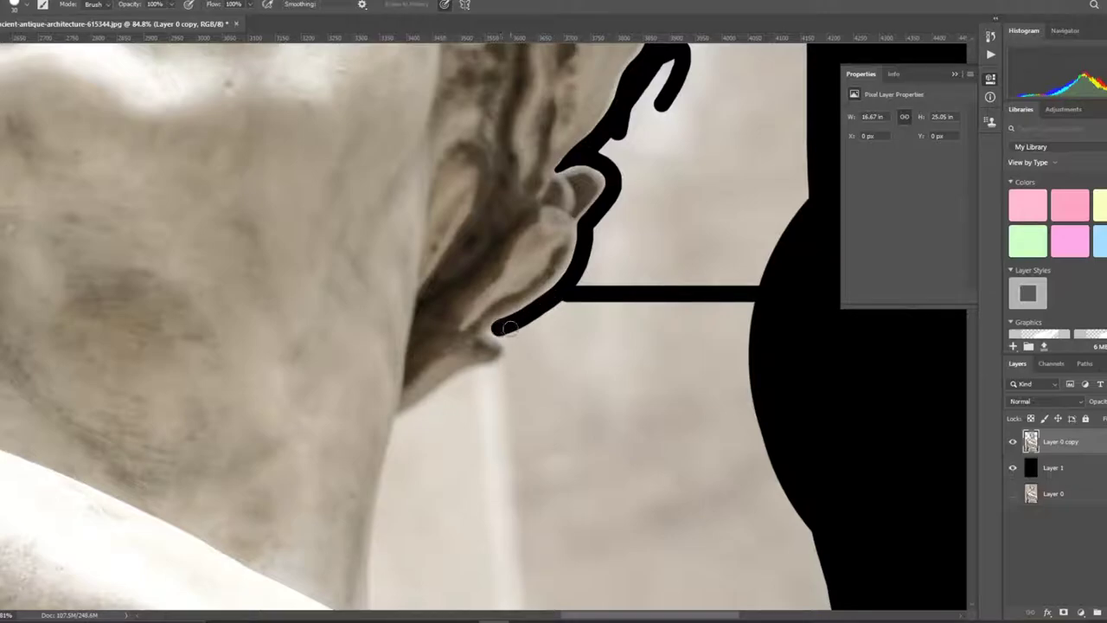
scroll(499, 330, up, 3)
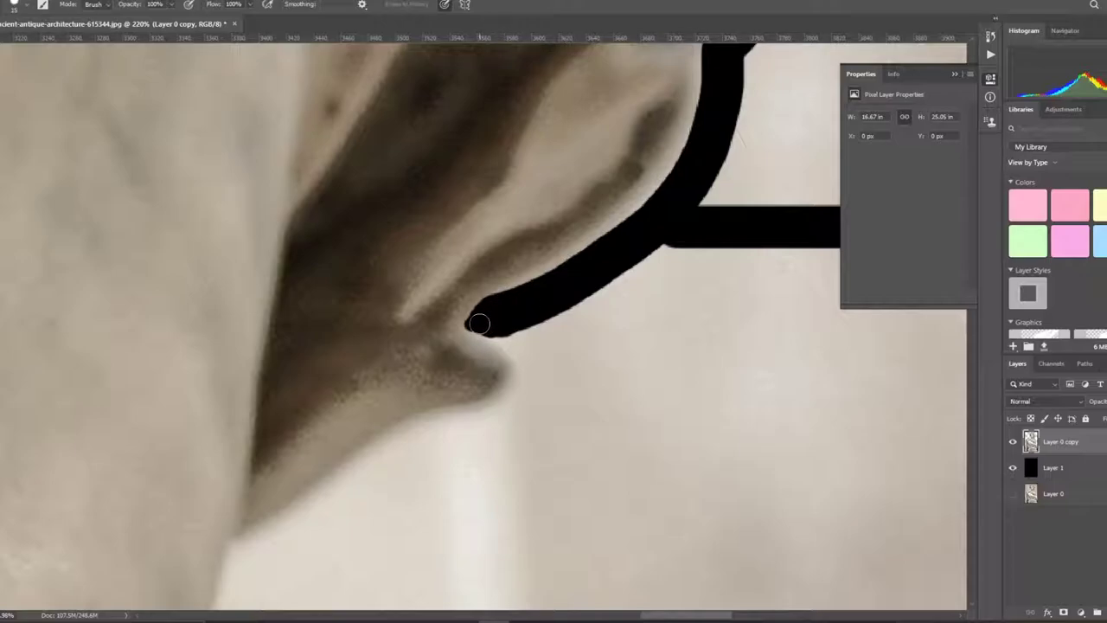
mouse_move(480, 324)
mouse_down()
mouse_move(530, 354)
mouse_move(510, 415)
mouse_move(400, 443)
mouse_up()
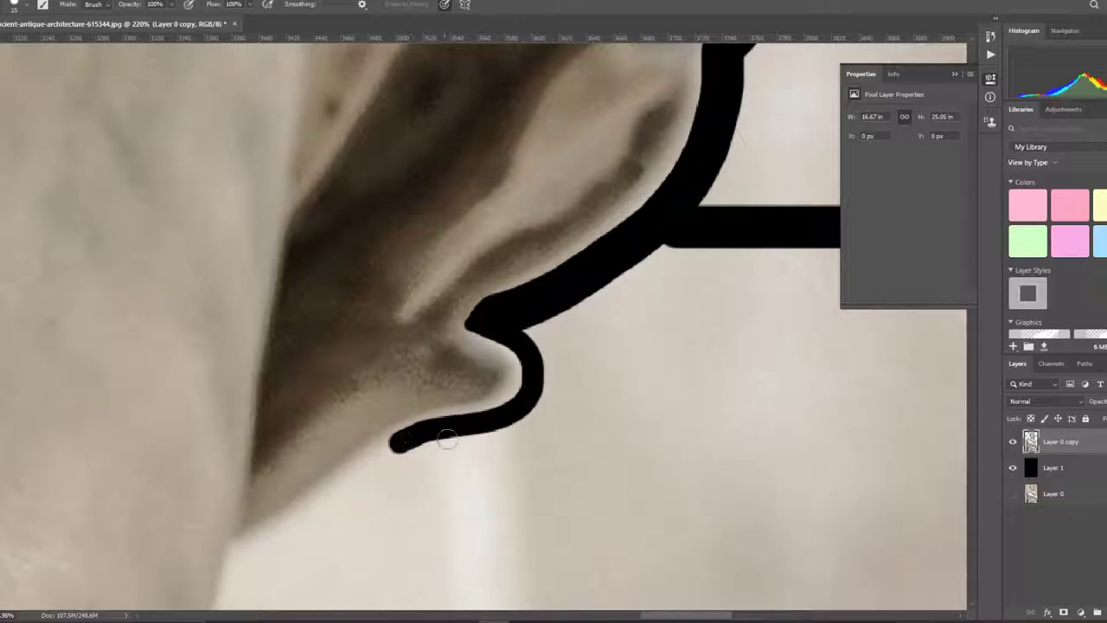
scroll(447, 439, down, 5)
scroll(553, 294, up, 4)
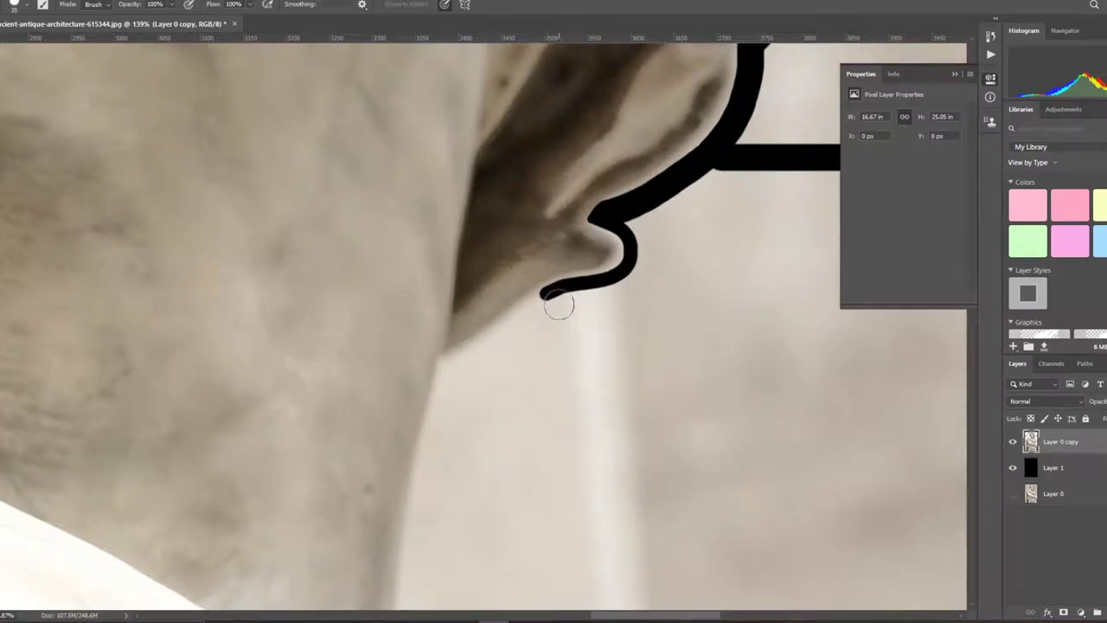
- Extend the black outline down the neck toward the shoulder, undoing overshooting strokes
drag(558, 304, 451, 370)
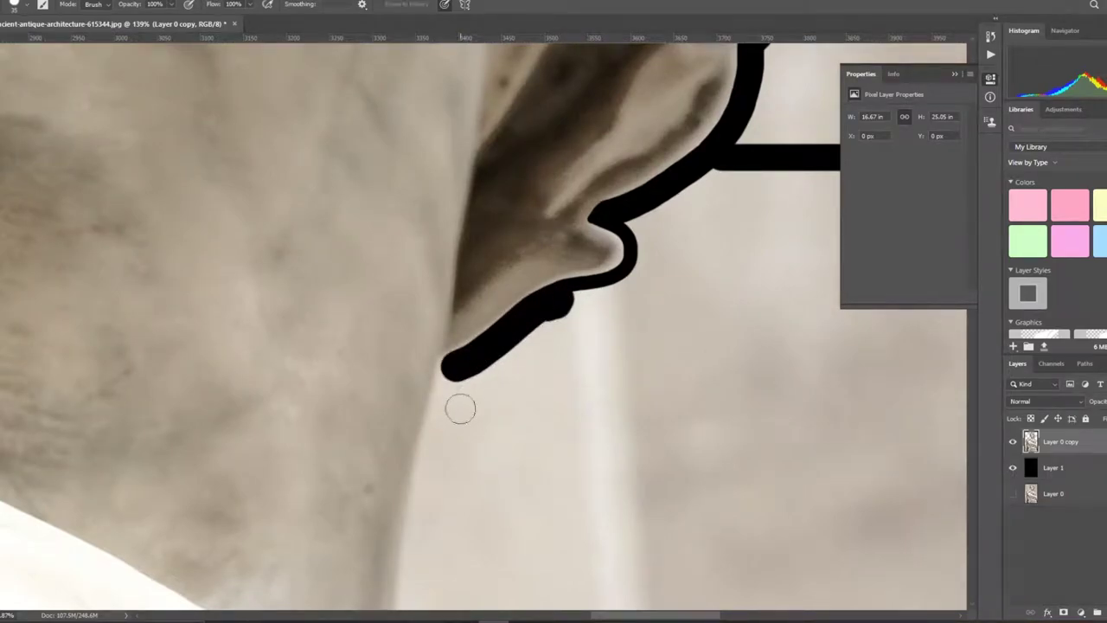
scroll(460, 408, down, 3)
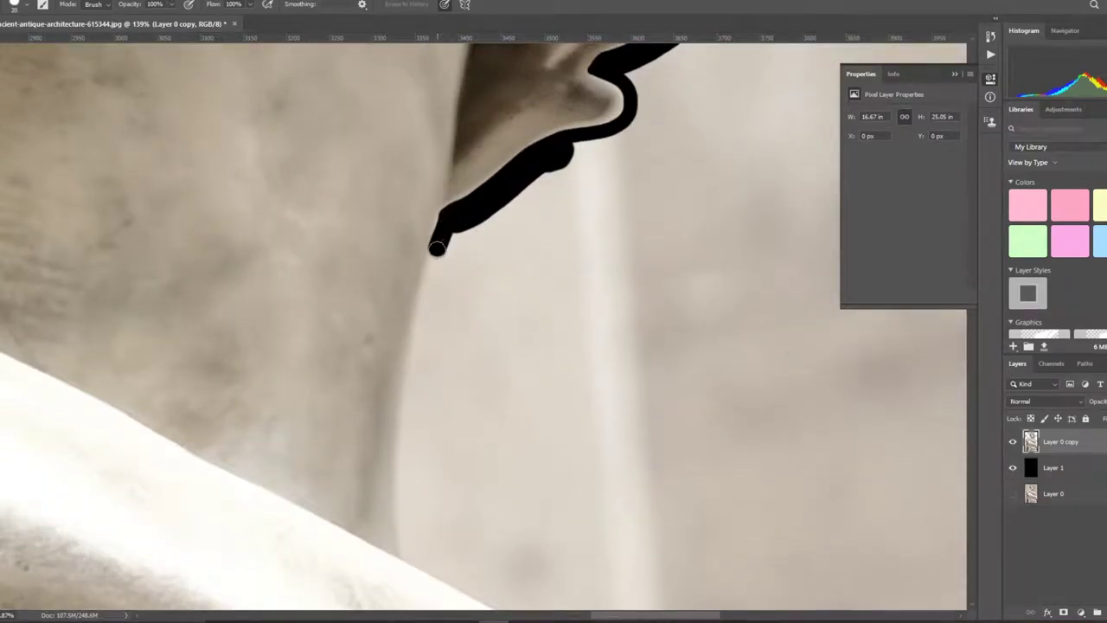
key(ctrl+z)
drag(452, 217, 405, 407)
scroll(405, 408, down, 2)
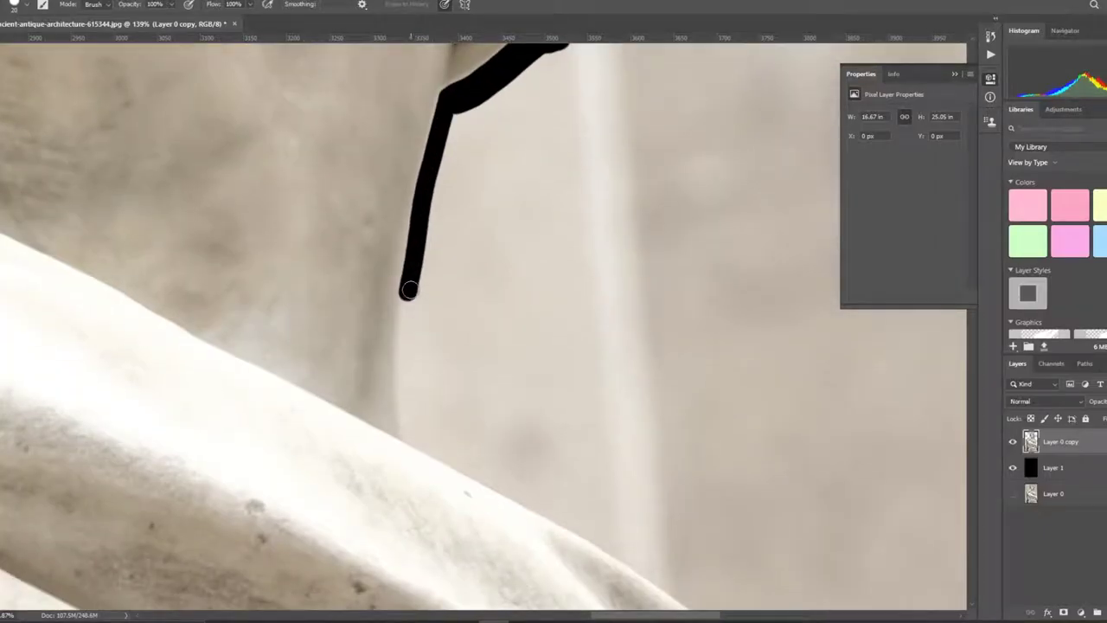
drag(407, 304, 399, 355)
key(ctrl+z)
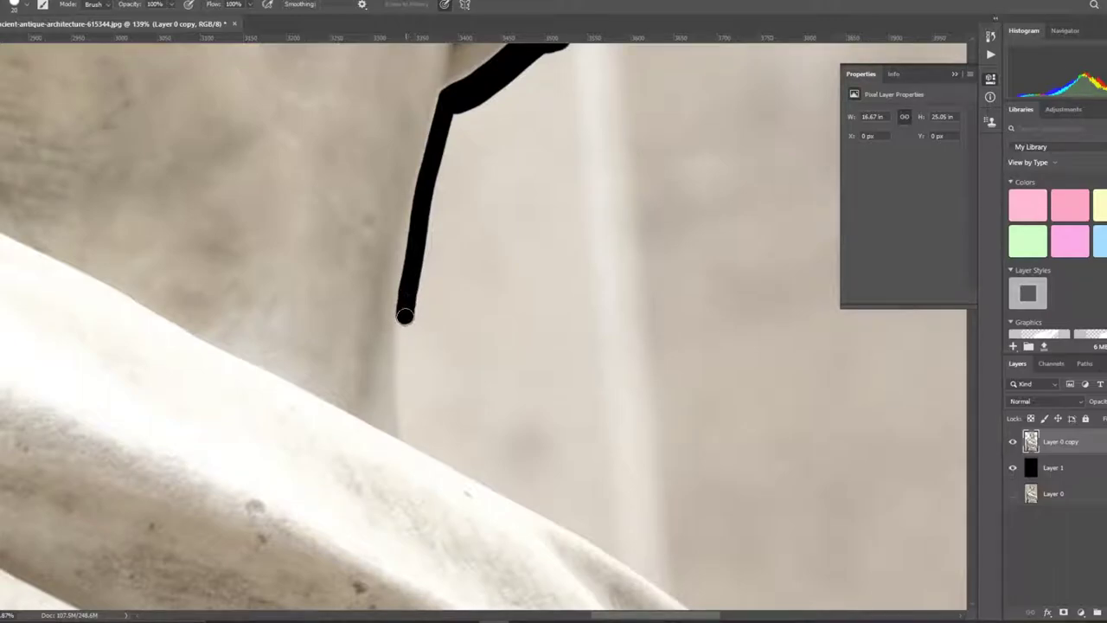
drag(405, 316, 404, 417)
- Trace the black outline along the top of the shoulder
scroll(499, 402, down, 5)
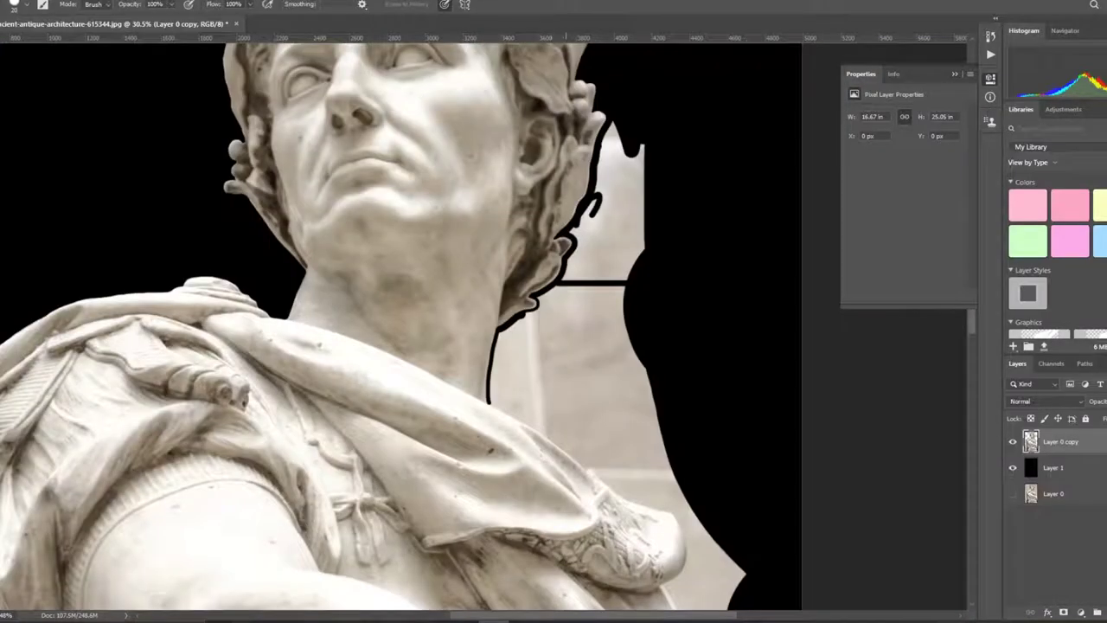
scroll(496, 374, up, 3)
scroll(496, 374, up, 2)
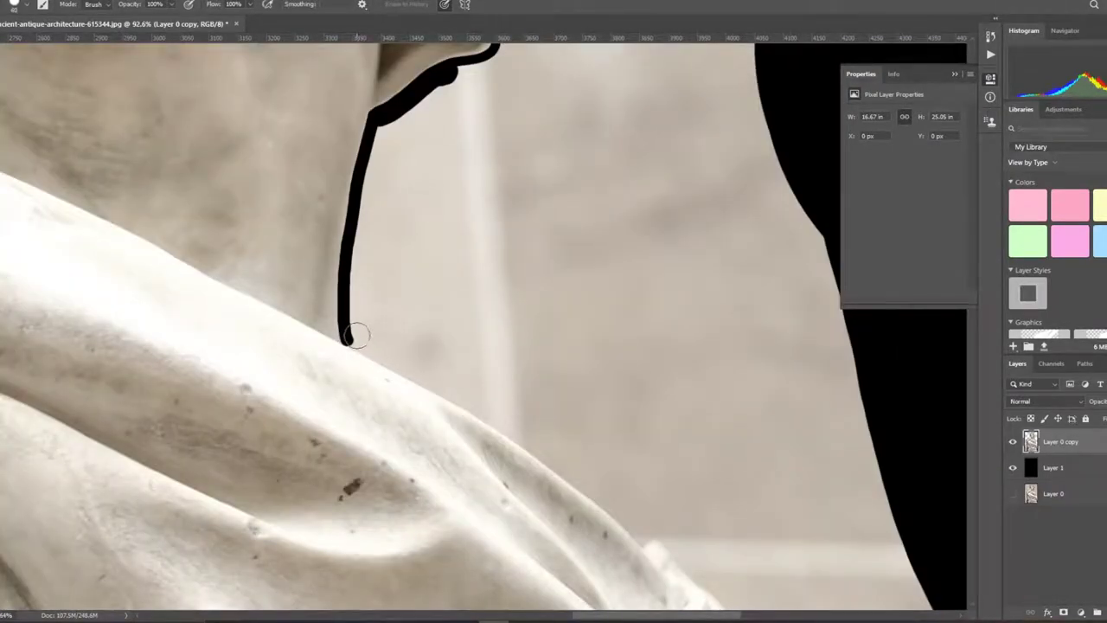
scroll(356, 335, up, 2)
drag(354, 330, 652, 509)
scroll(285, 172, down, 2)
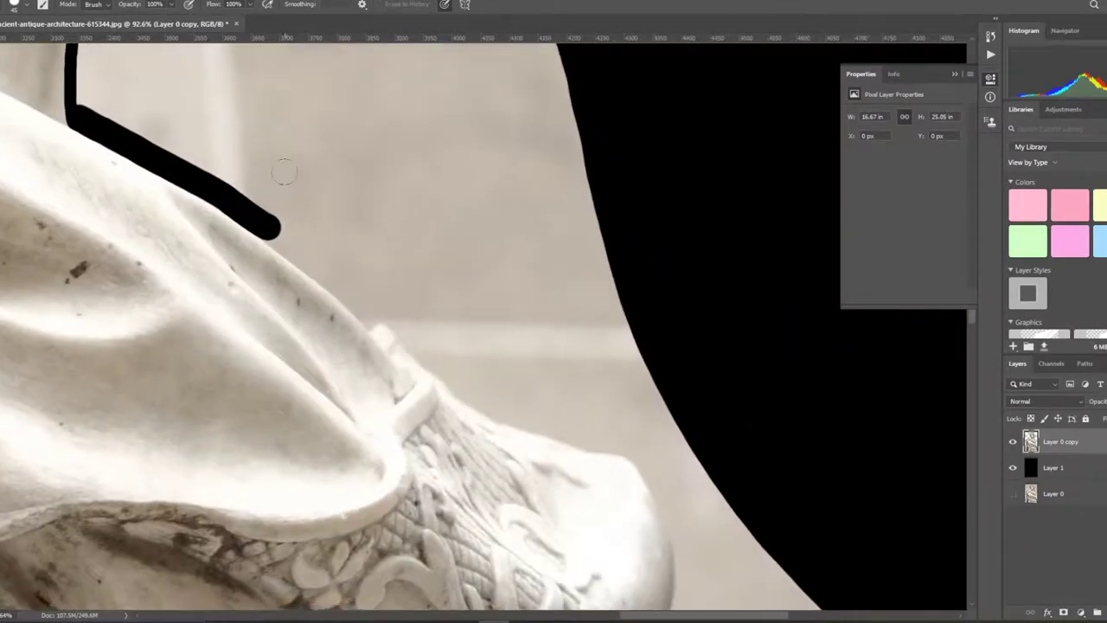
scroll(285, 172, up, 2)
drag(267, 239, 413, 355)
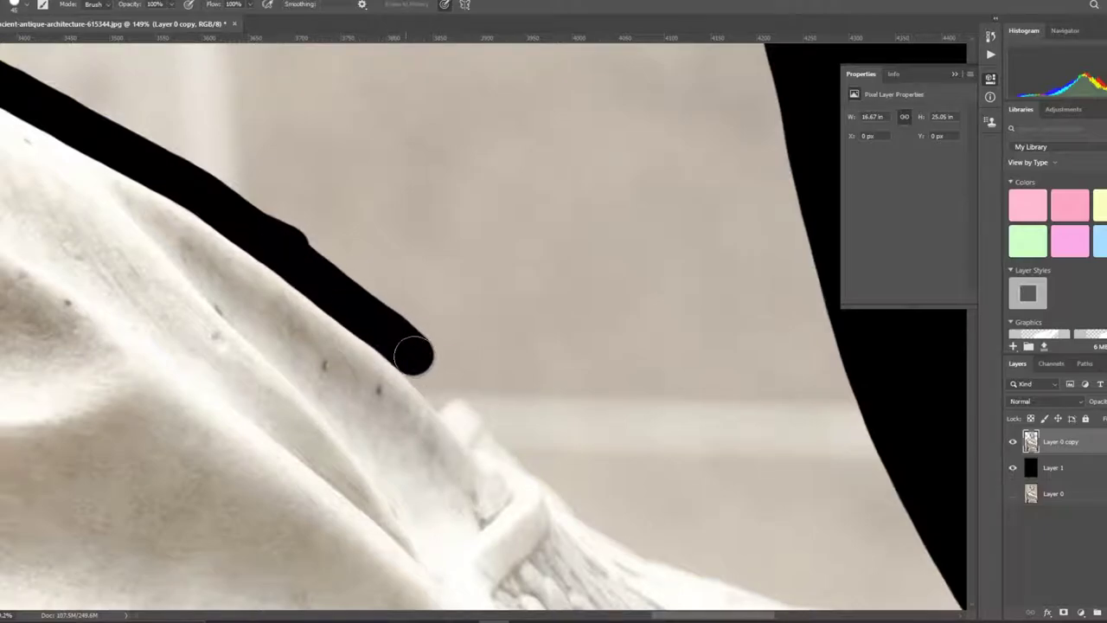
scroll(424, 358, up, 1)
scroll(462, 365, down, 2)
scroll(539, 388, up, 2)
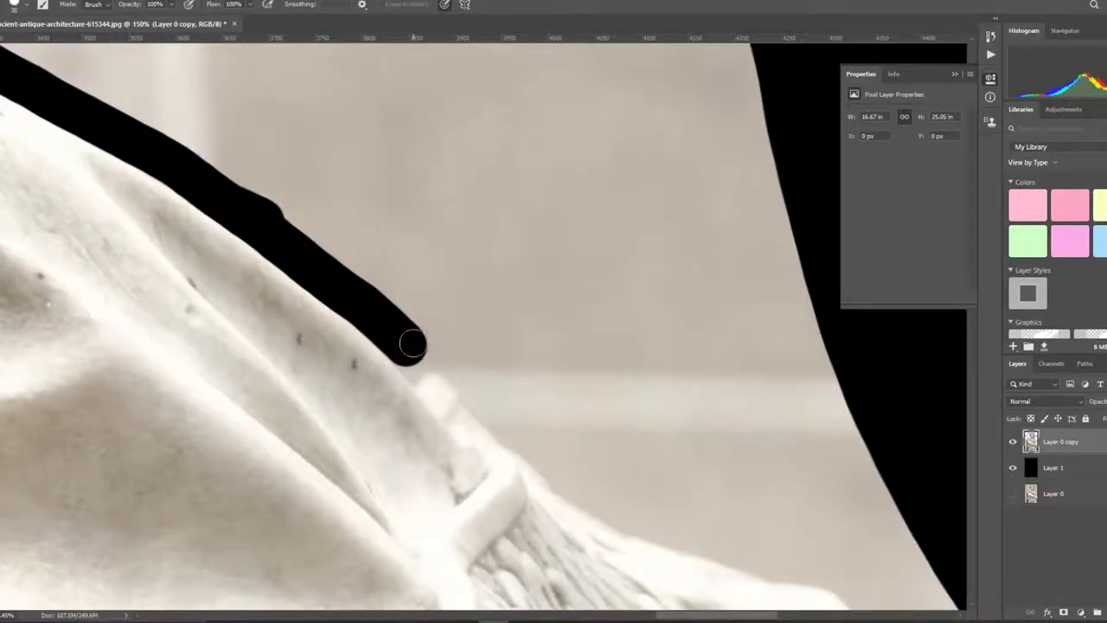
scroll(413, 369, up, 3)
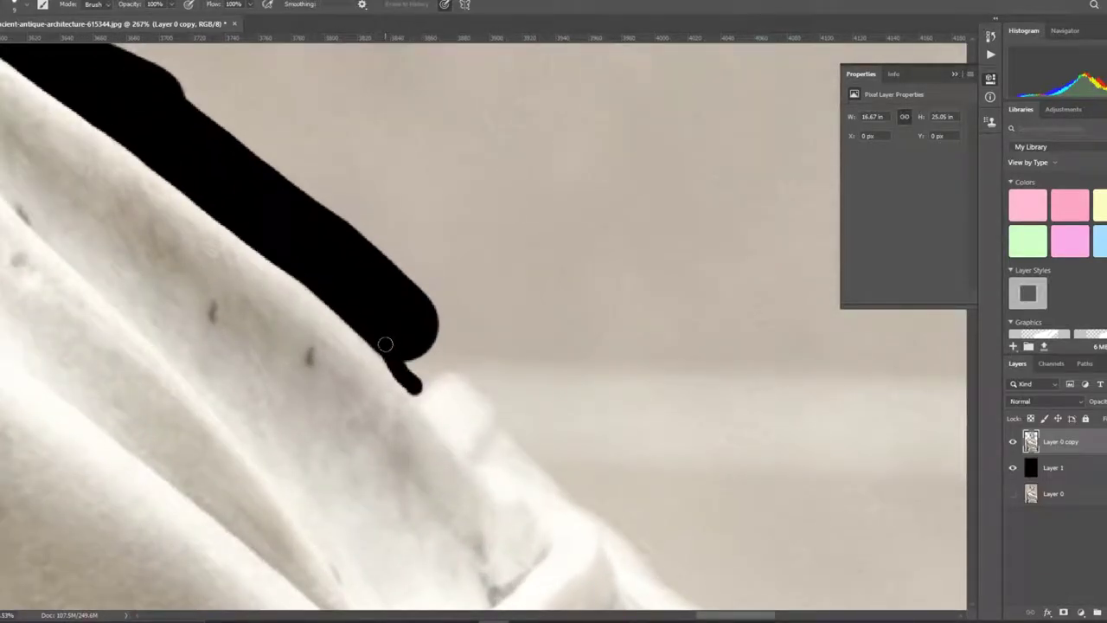
- Curve the outline around the shoulder tip and along the drapery edge
mouse_move(414, 386)
mouse_down()
mouse_move(441, 364)
mouse_move(488, 380)
mouse_move(586, 494)
mouse_up()
scroll(586, 494, down, 3)
scroll(312, 327, up, 3)
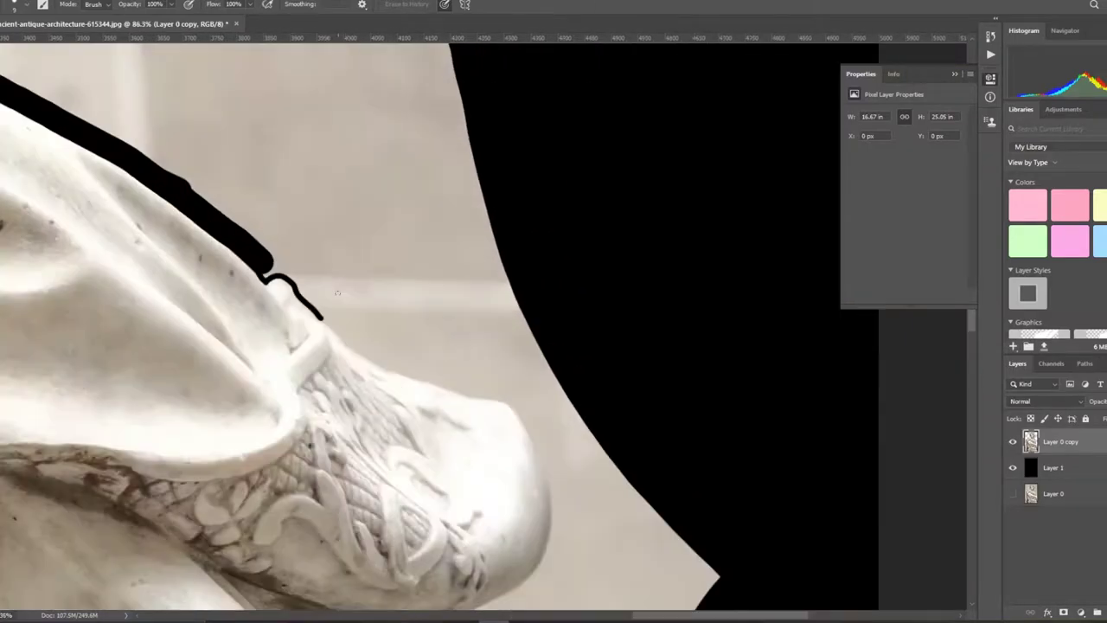
scroll(312, 327, down, 1)
click(323, 321)
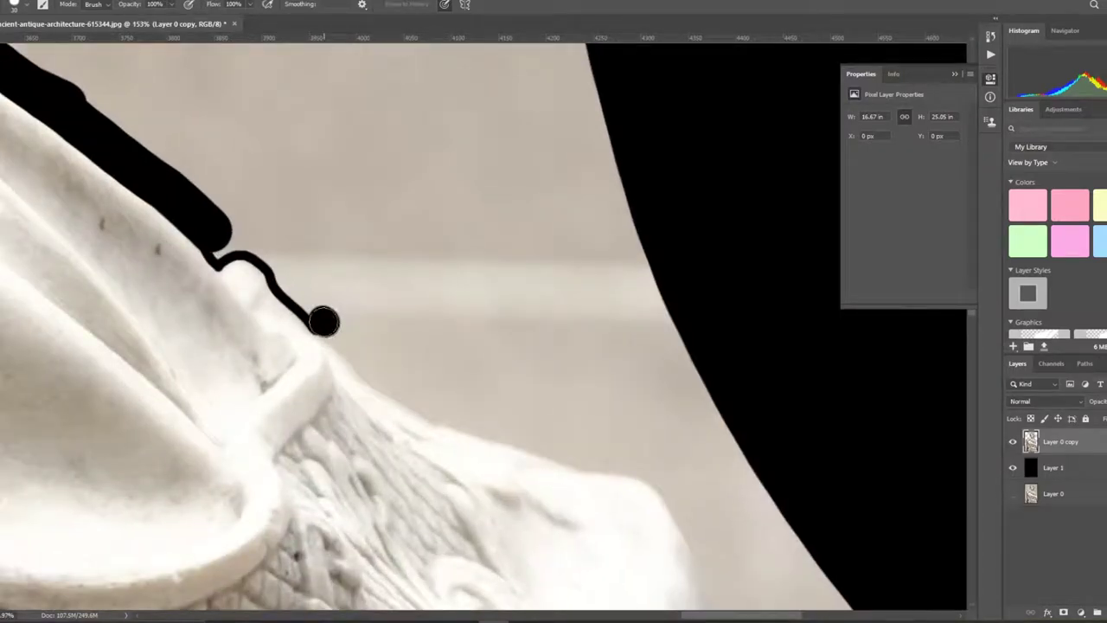
mouse_move(326, 324)
mouse_down()
mouse_move(390, 383)
mouse_move(573, 453)
mouse_move(384, 341)
mouse_move(445, 348)
mouse_up()
key(ctrl+z)
mouse_move(363, 334)
mouse_down()
mouse_move(444, 351)
mouse_move(480, 388)
mouse_up()
- Continue the black outline down the drapery contour
scroll(480, 388, down, 3)
mouse_move(462, 200)
mouse_down()
mouse_move(506, 285)
mouse_move(531, 459)
mouse_up()
scroll(531, 458, down, 4)
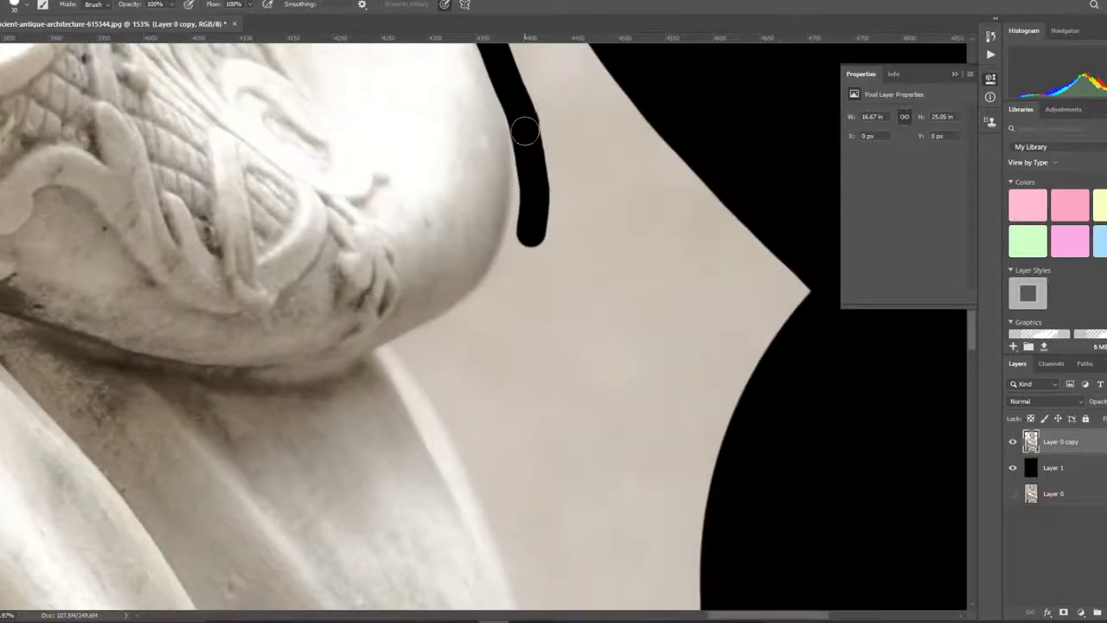
key(ctrl+z)
scroll(517, 106, up, 2)
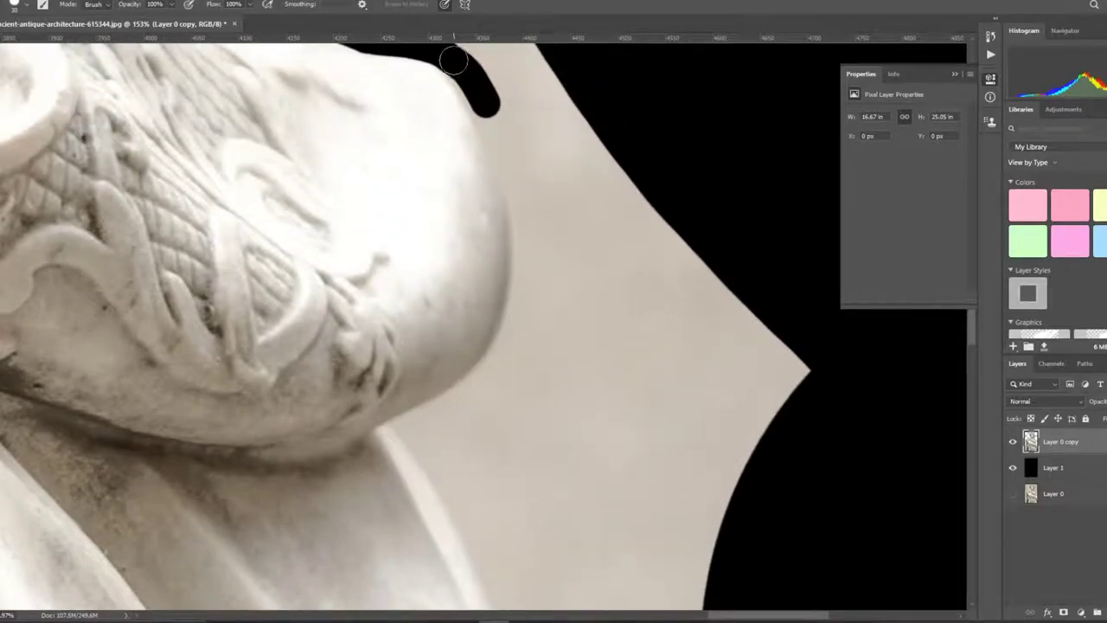
mouse_move(466, 78)
mouse_down()
mouse_move(487, 103)
mouse_move(518, 198)
mouse_move(530, 278)
mouse_up()
- Close the outline with a straight line, then Magic Wand-select and delete two light background patches
shift+click(794, 403)
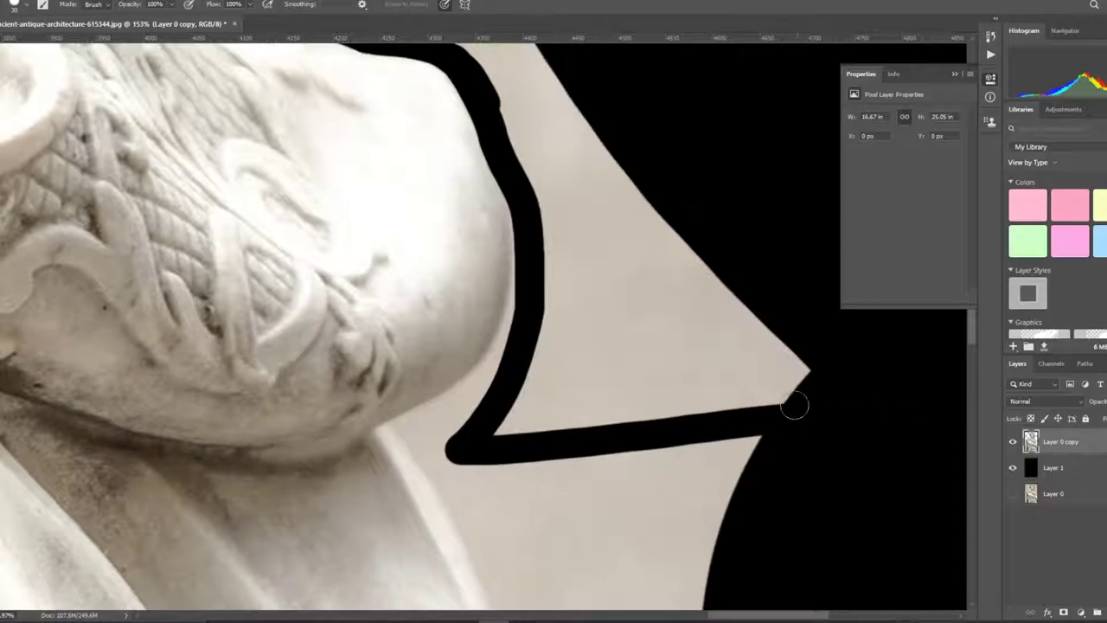
key(w)
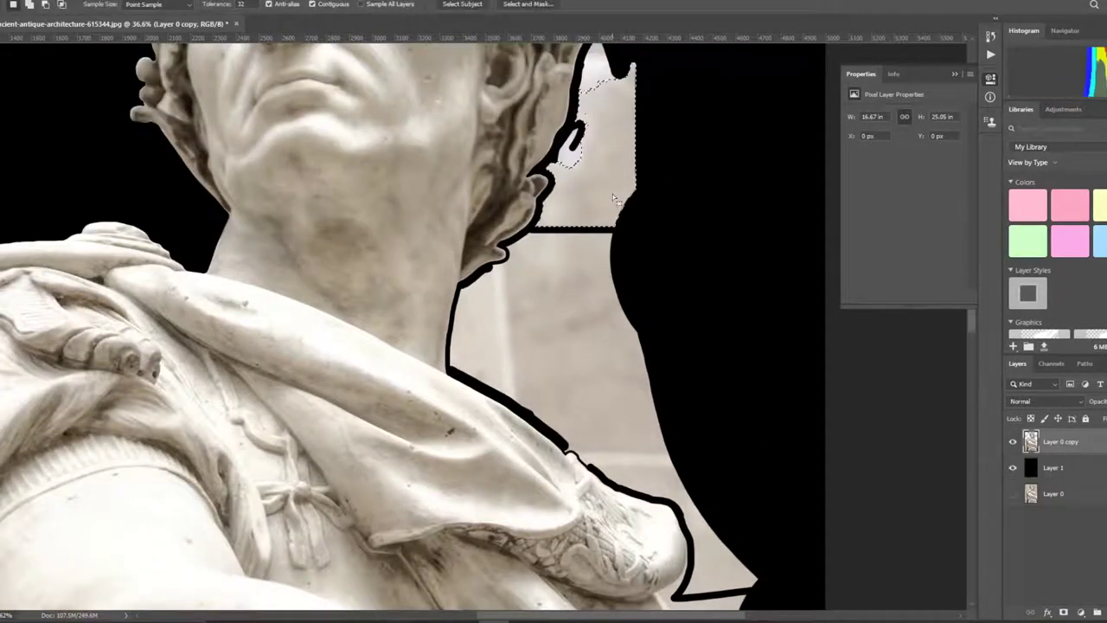
click(588, 173)
key(Delete)
click(588, 287)
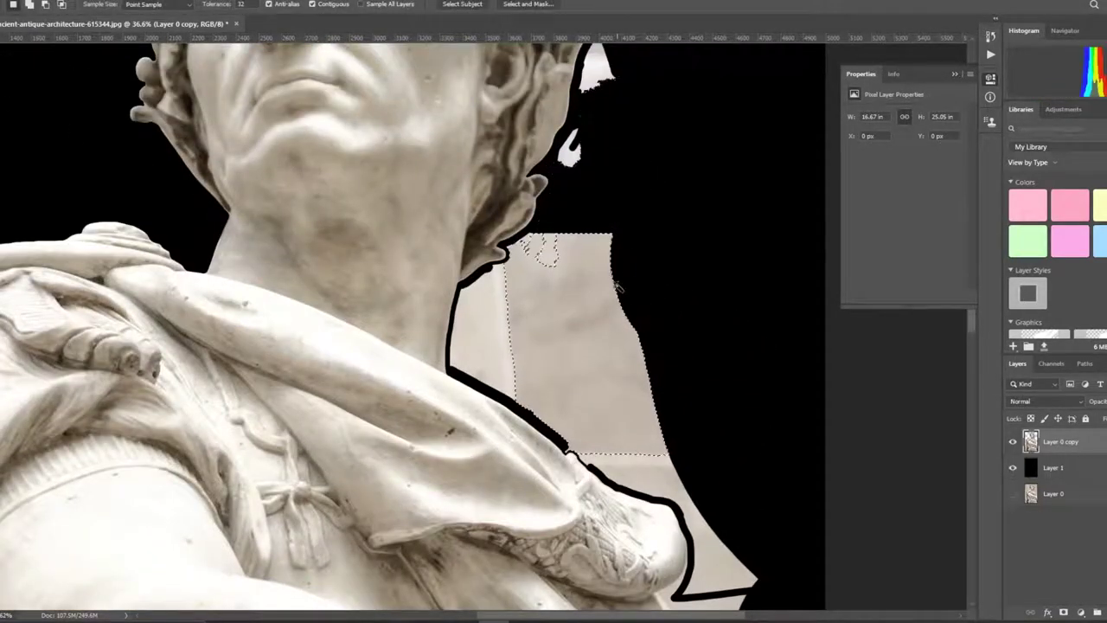
key(Delete)
- Erase the white triangle beside the ear and leftover remnants below it
key(b)
key(e)
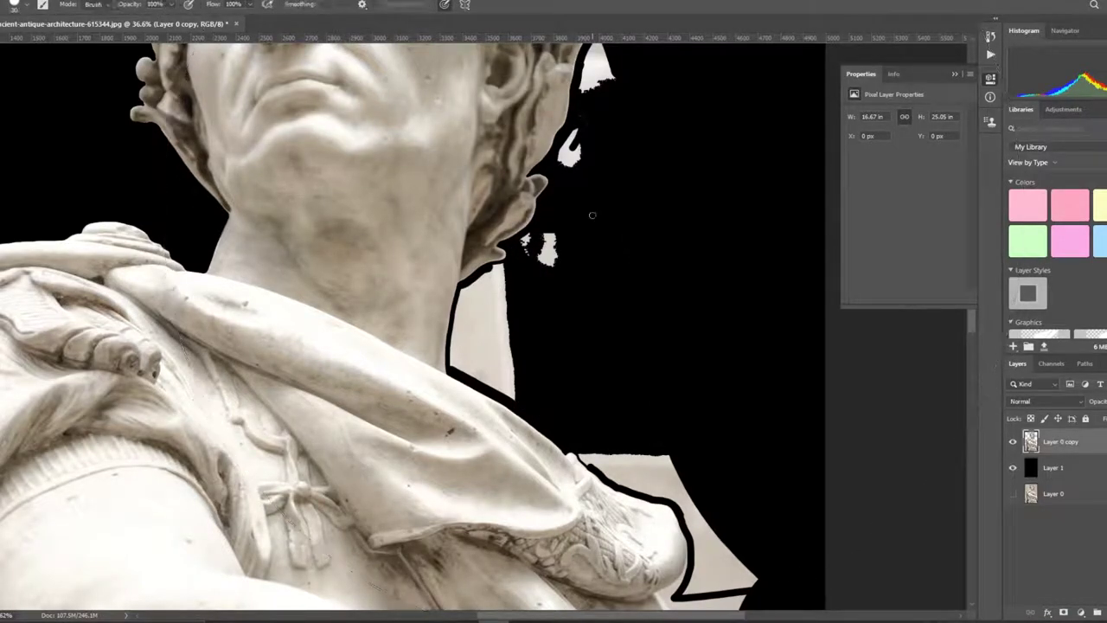
scroll(582, 398, up, 5)
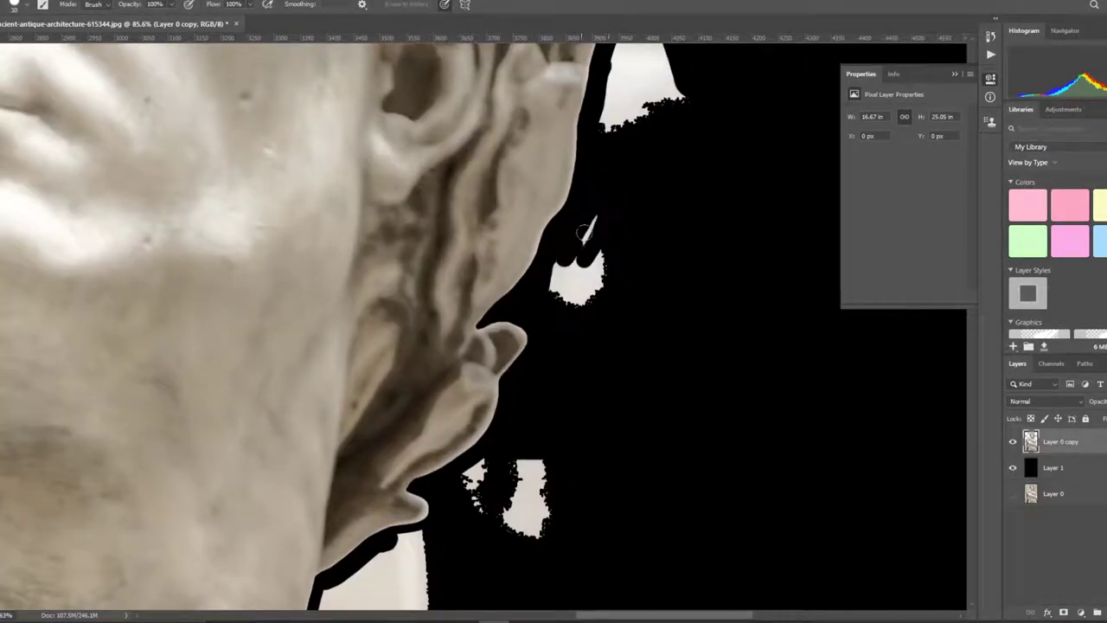
scroll(606, 309, up, 3)
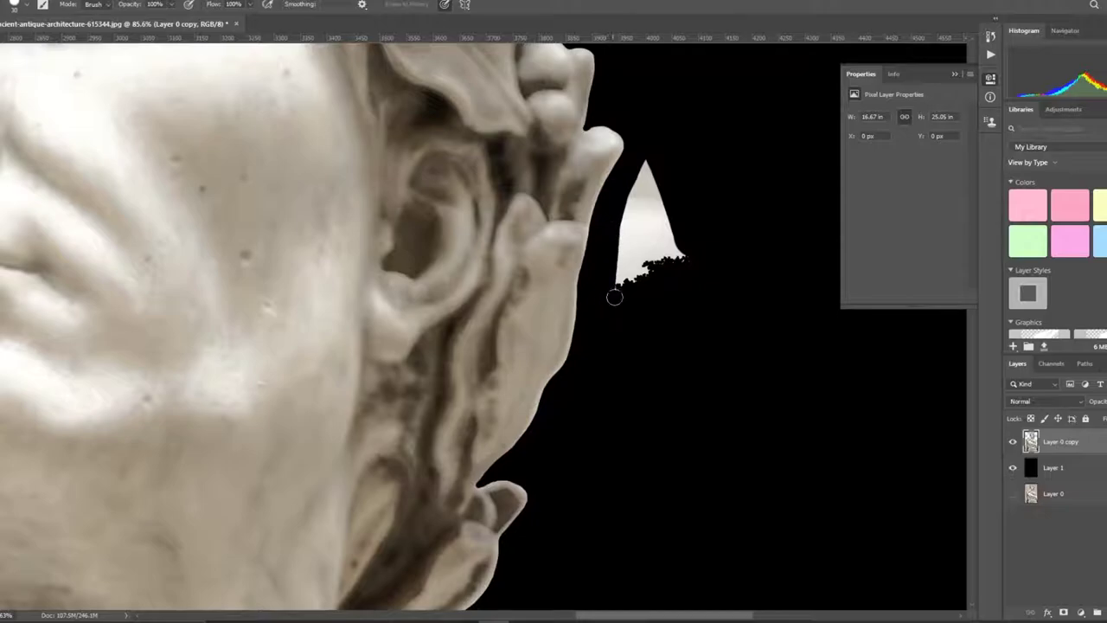
drag(654, 170, 651, 165)
scroll(691, 299, down, 3)
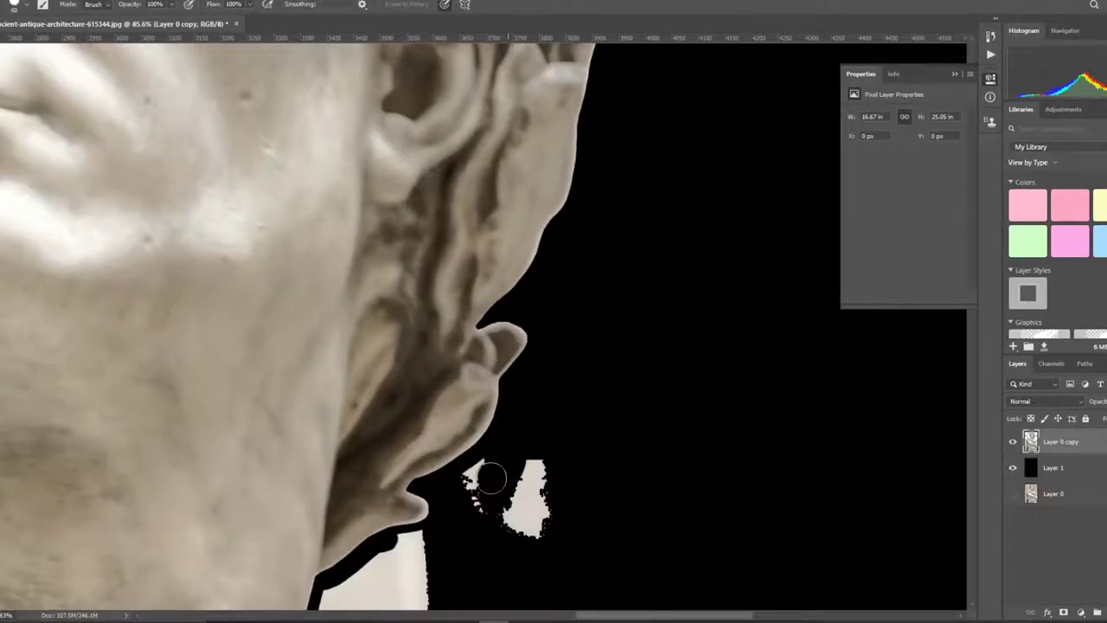
drag(494, 475, 524, 527)
scroll(462, 450, down, 2)
scroll(384, 470, down, 2)
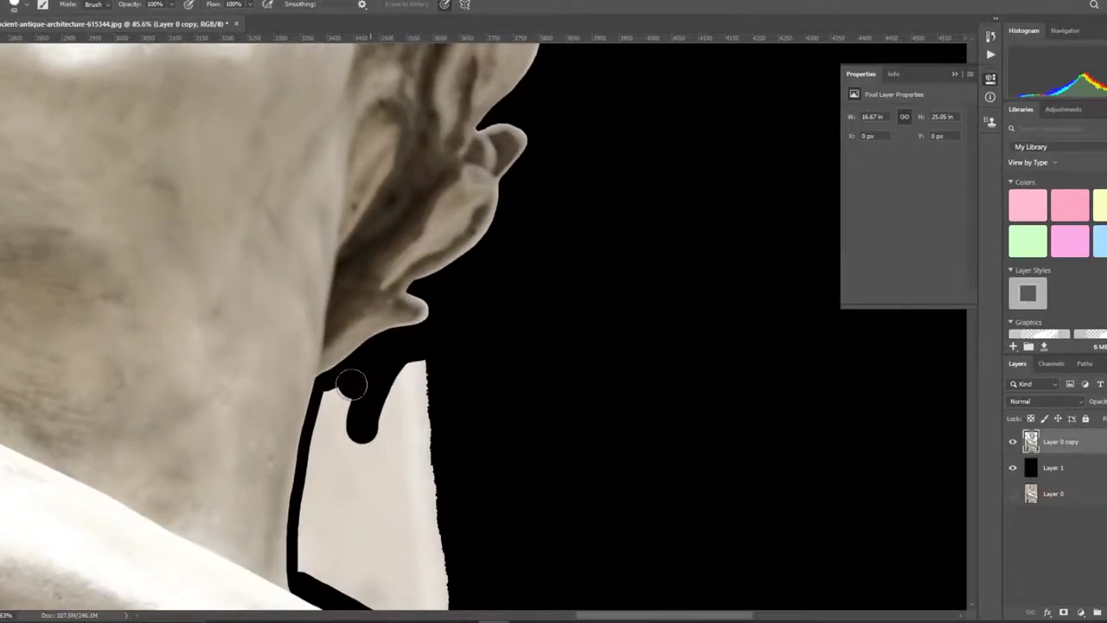
- Clean up the neck area and paint black over the remaining beige patch
drag(351, 386, 299, 562)
scroll(366, 556, down, 2)
mouse_move(329, 458)
mouse_down()
mouse_move(459, 541)
mouse_move(424, 260)
mouse_move(410, 494)
mouse_move(346, 302)
mouse_move(365, 450)
mouse_move(413, 442)
mouse_up()
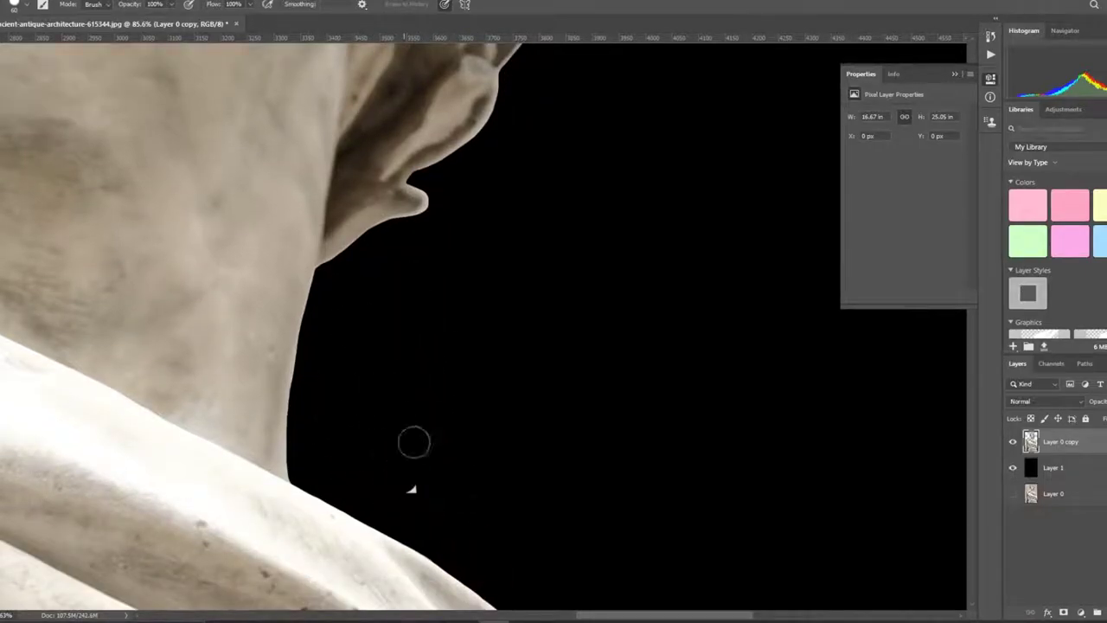
scroll(618, 476, down, 3)
scroll(432, 415, up, 3)
mouse_move(304, 346)
mouse_down()
mouse_move(384, 390)
mouse_move(389, 366)
mouse_move(502, 388)
mouse_up()
scroll(594, 295, down, 3)
- Paint black over the beige patch edge and the light area under the drapery fold
scroll(594, 294, down, 1)
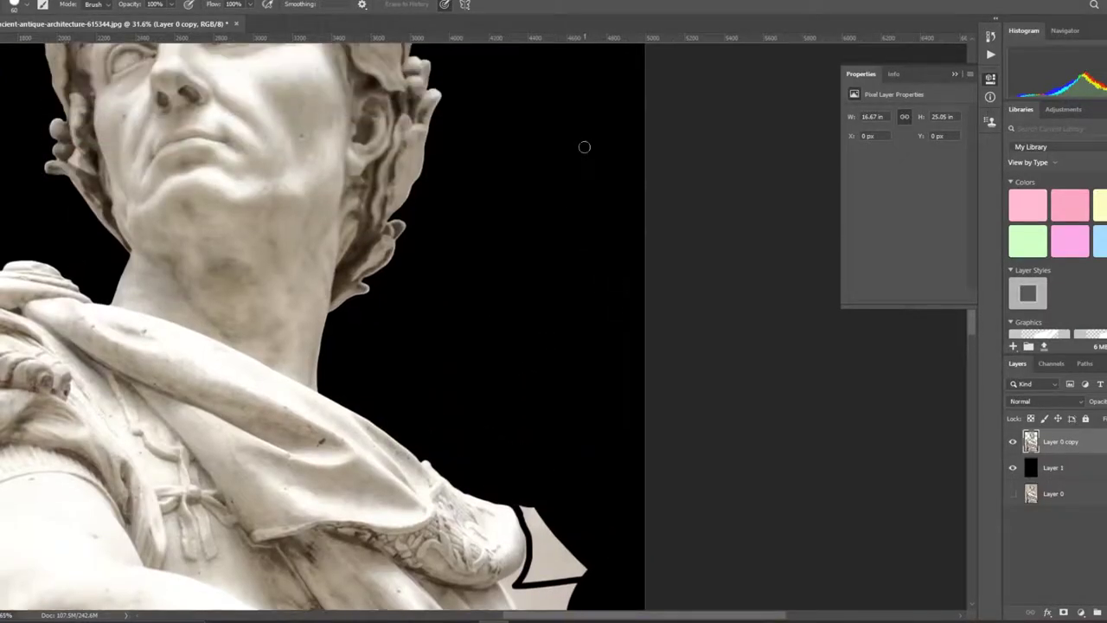
scroll(583, 147, down, 2)
scroll(636, 113, up, 2)
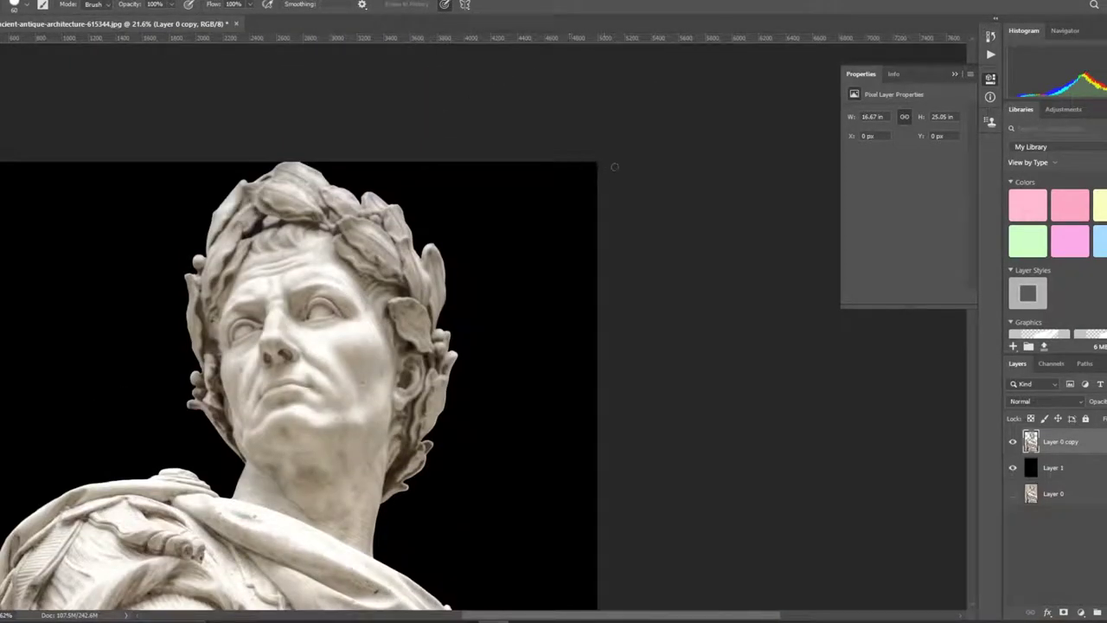
scroll(614, 167, up, 5)
drag(395, 346, 519, 484)
mouse_move(396, 234)
mouse_down()
mouse_move(475, 450)
mouse_move(574, 398)
mouse_move(562, 478)
mouse_up()
scroll(417, 308, down, 2)
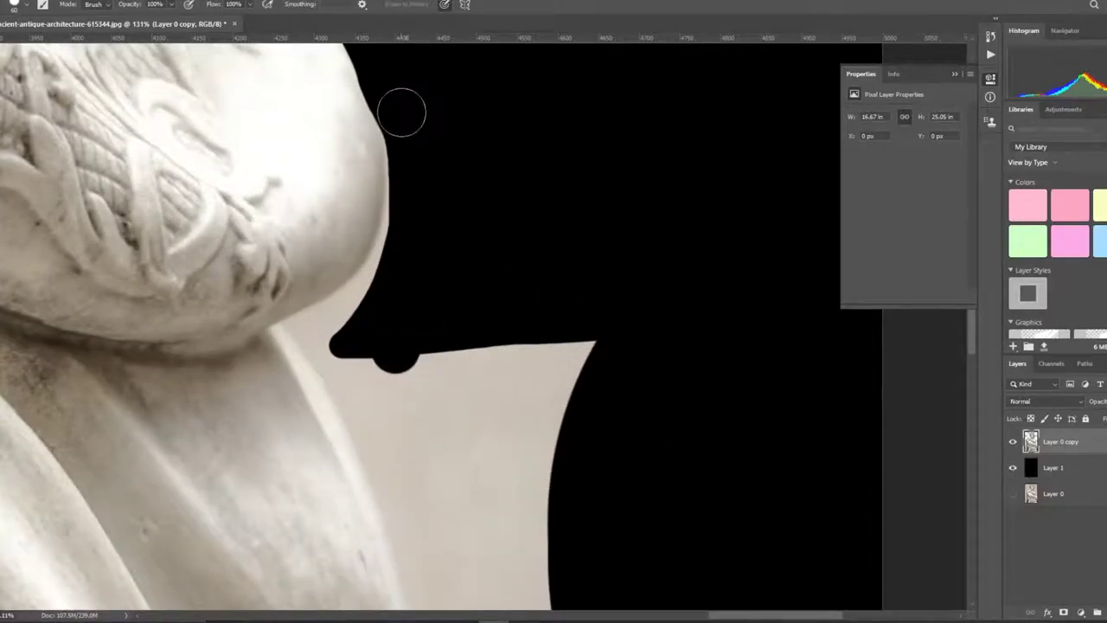
mouse_move(409, 213)
mouse_down()
mouse_move(354, 329)
mouse_move(537, 356)
mouse_up()
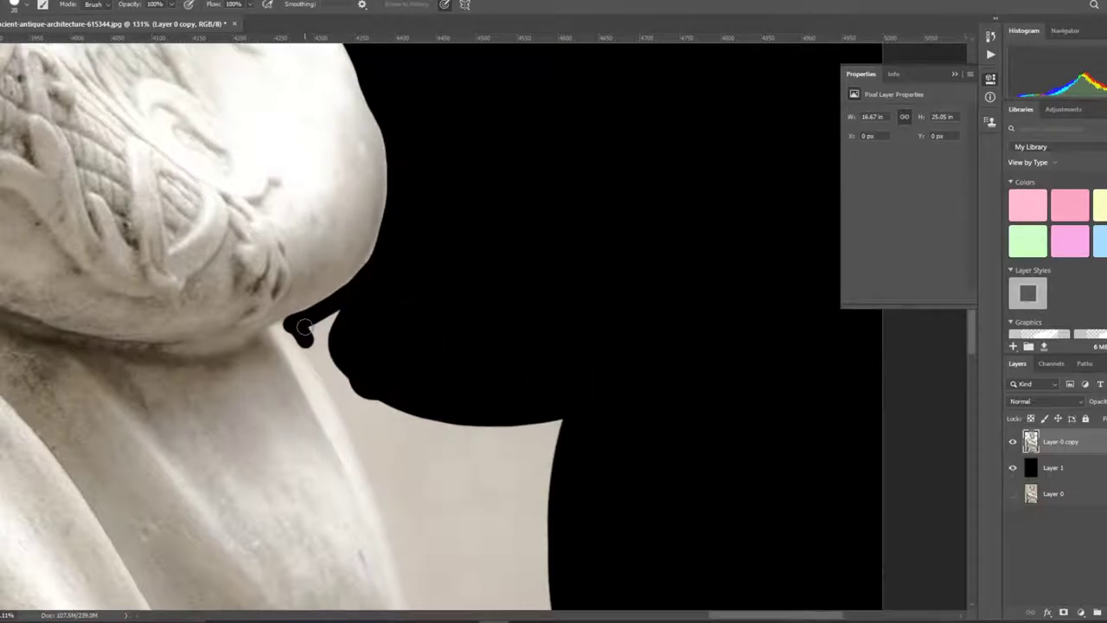
scroll(288, 321, up, 3)
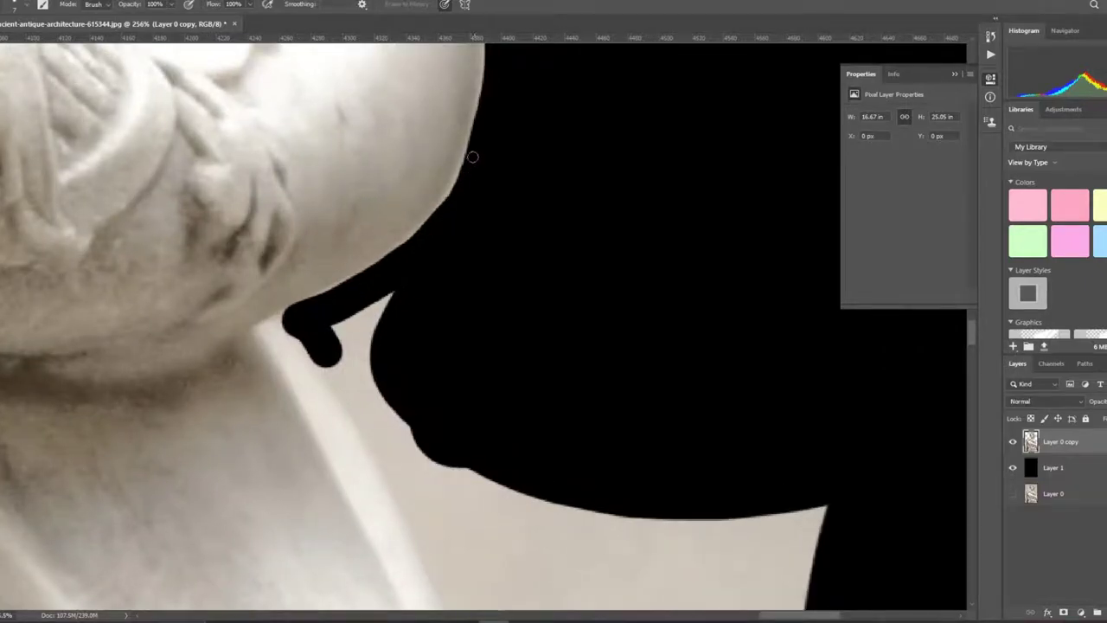
scroll(431, 224, down, 2)
scroll(484, 221, down, 4)
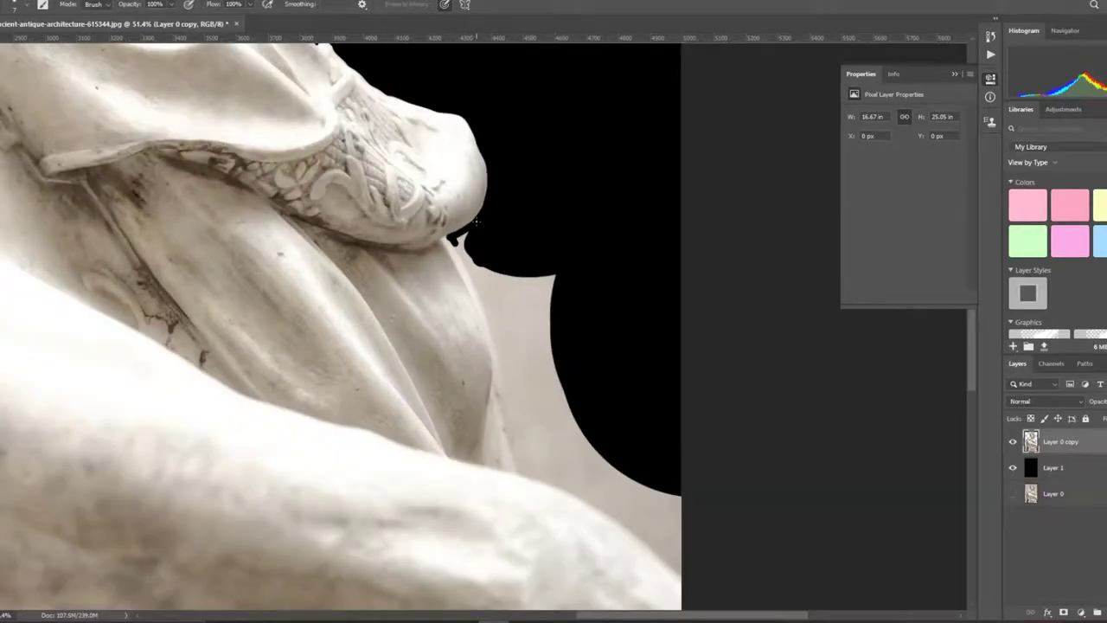
scroll(533, 218, down, 3)
scroll(496, 206, up, 4)
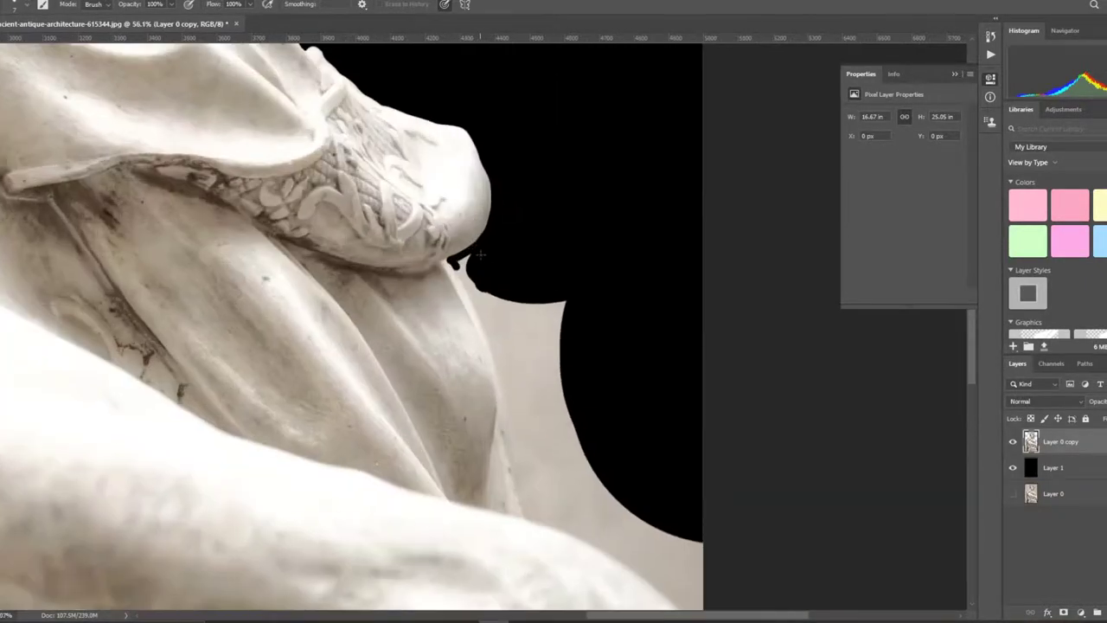
scroll(380, 235, up, 2)
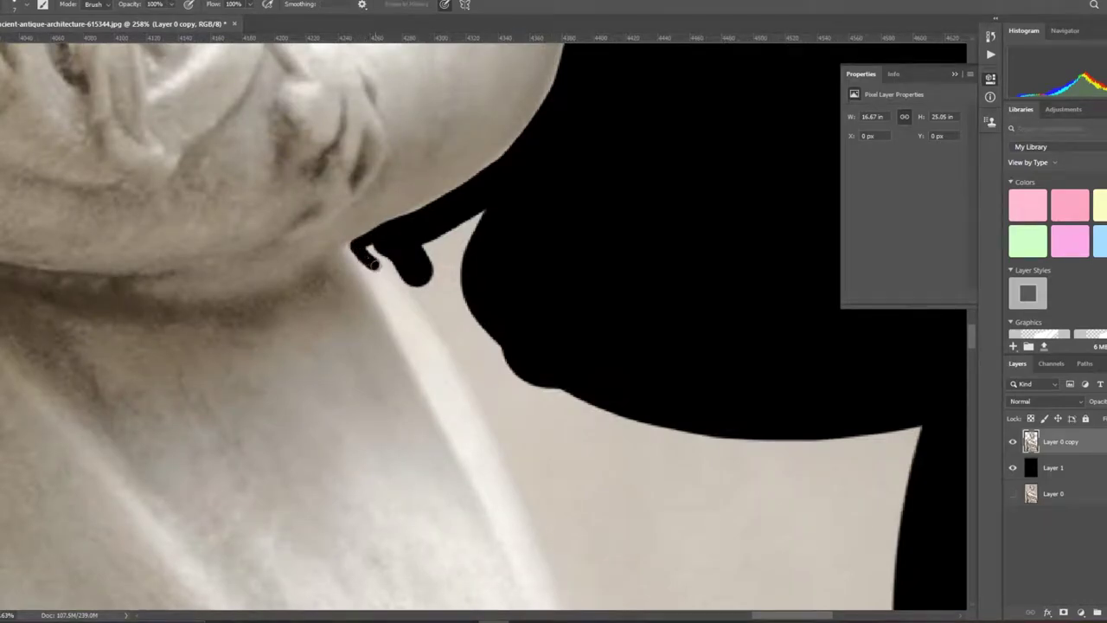
scroll(504, 317, down, 3)
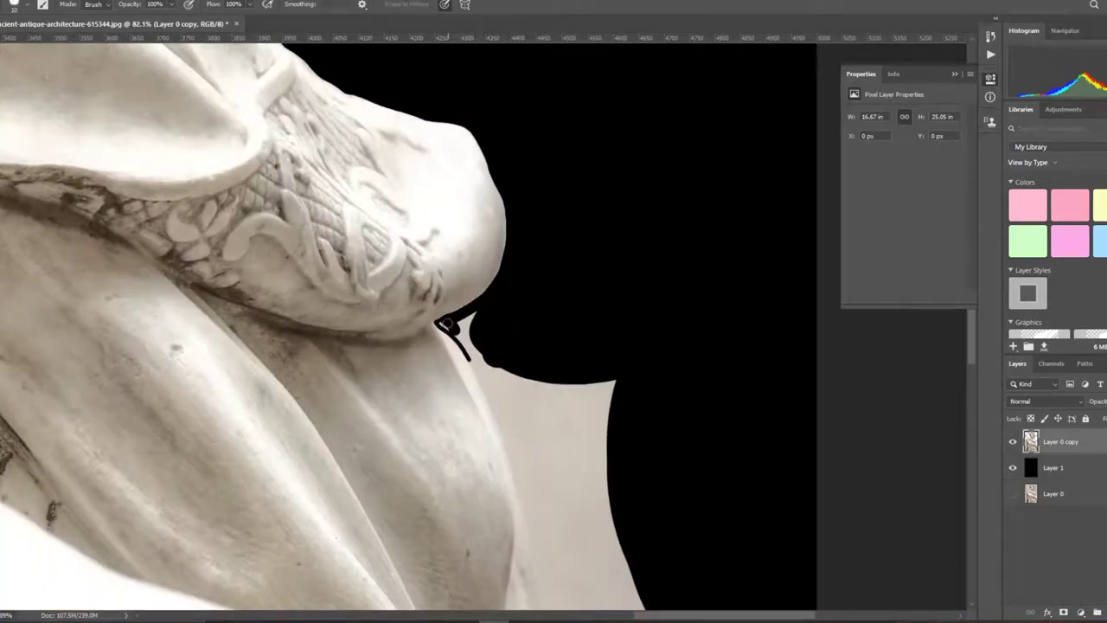
- Brush black into the shoulder-edge gap and down the drapery edge to the bottom
drag(443, 325, 473, 317)
scroll(563, 340, down, 3)
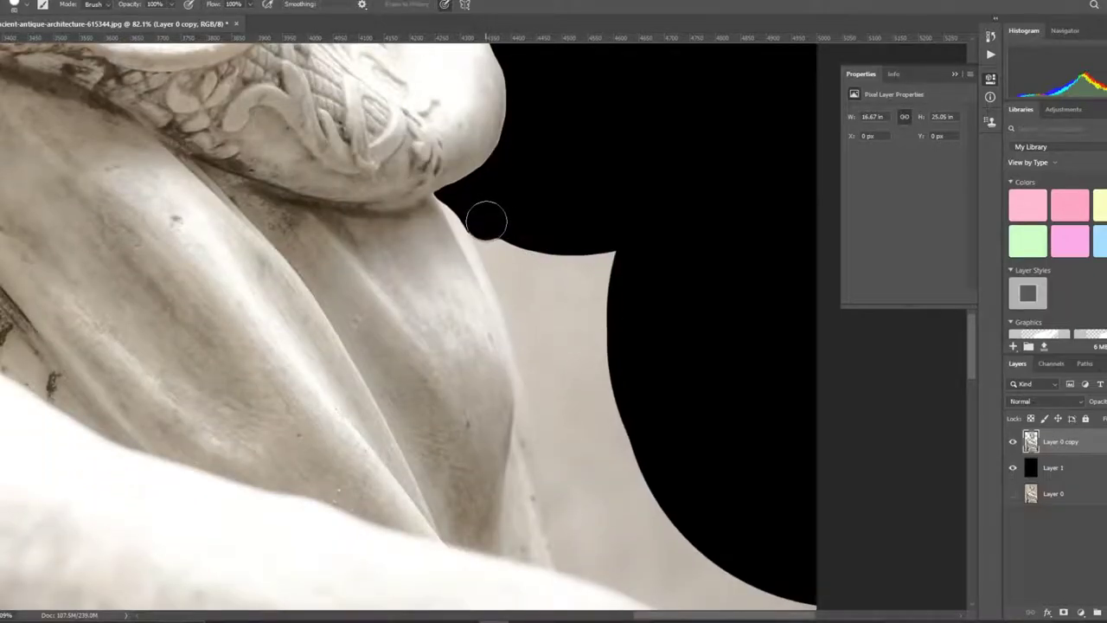
drag(493, 239, 558, 437)
scroll(623, 417, down, 3)
scroll(623, 417, up, 3)
scroll(562, 419, up, 2)
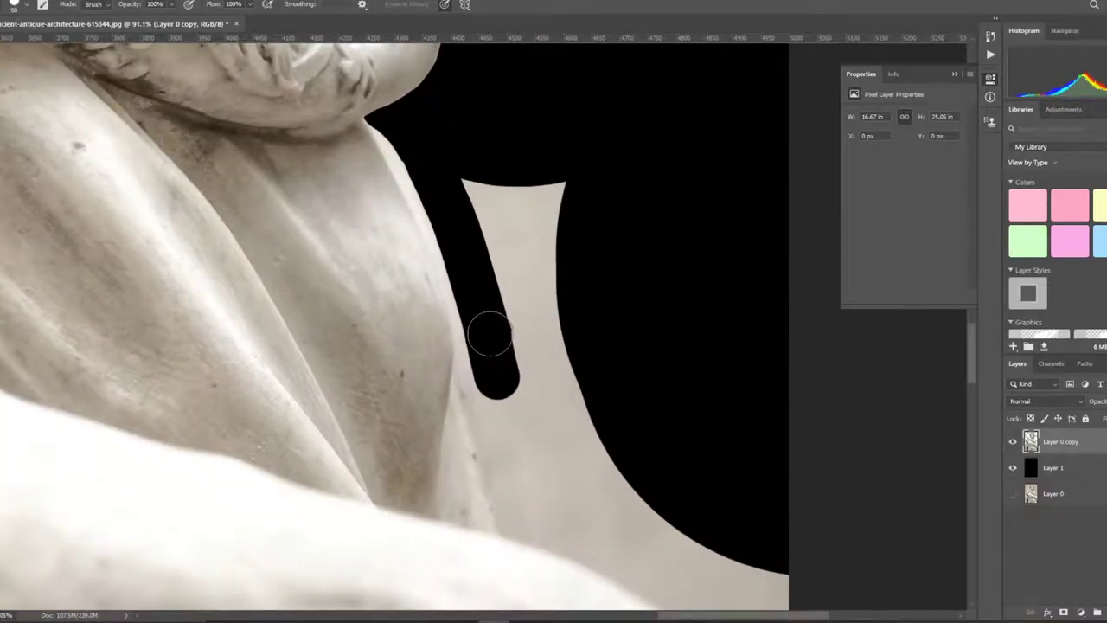
mouse_move(495, 370)
mouse_down()
mouse_move(516, 513)
mouse_move(547, 464)
mouse_move(548, 375)
mouse_move(571, 470)
mouse_up()
scroll(623, 383, down, 3)
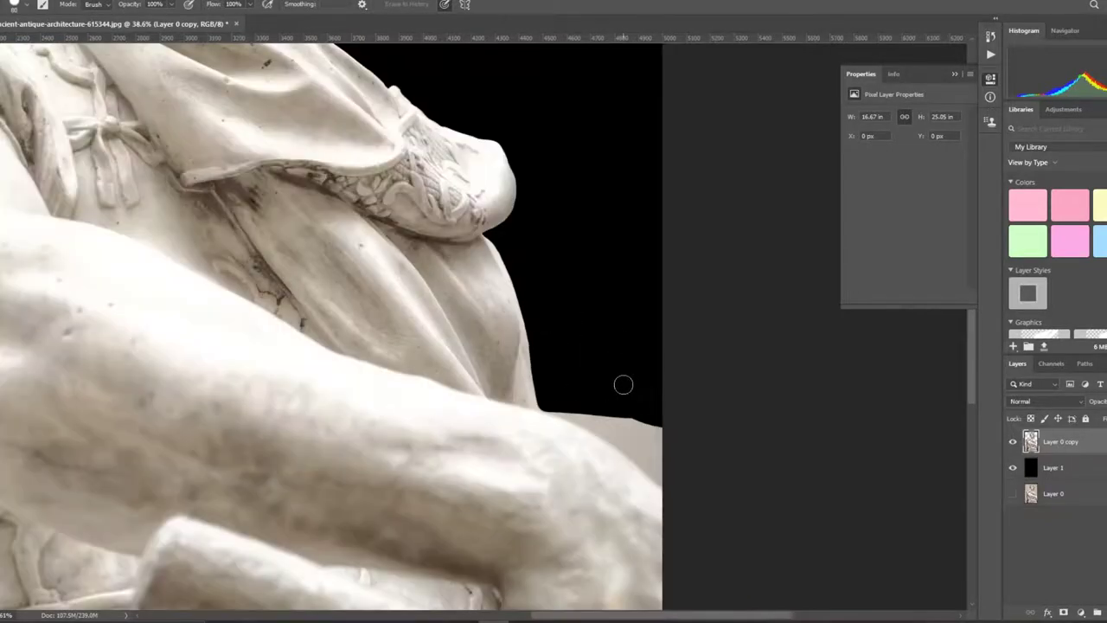
scroll(415, 339, down, 2)
mouse_move(362, 338)
mouse_down()
mouse_move(346, 332)
mouse_move(548, 447)
mouse_move(614, 466)
mouse_up()
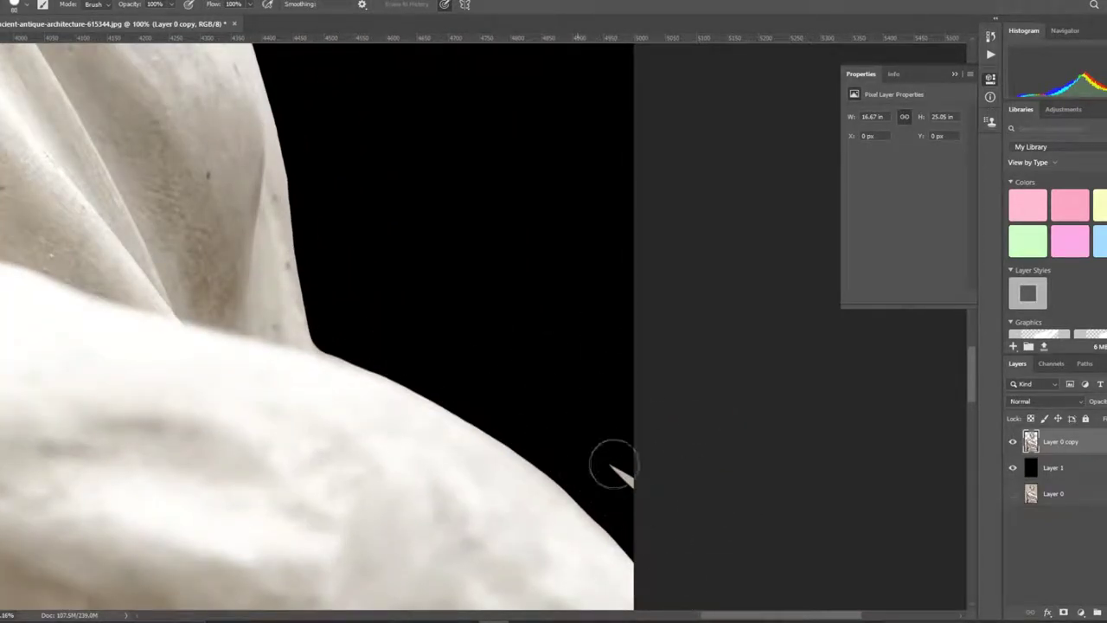
- Undo bad strokes and retrace the drapery edge with a clean black stroke
key(ctrl+z)
mouse_move(424, 368)
mouse_down()
mouse_move(510, 420)
mouse_move(667, 557)
mouse_up()
key(ctrl+z)
mouse_move(407, 356)
mouse_down()
mouse_move(514, 421)
mouse_move(649, 554)
mouse_up()
key(ctrl+z)
drag(481, 394, 632, 519)
scroll(365, 292, up, 2)
scroll(346, 311, up, 2)
scroll(285, 188, up, 3)
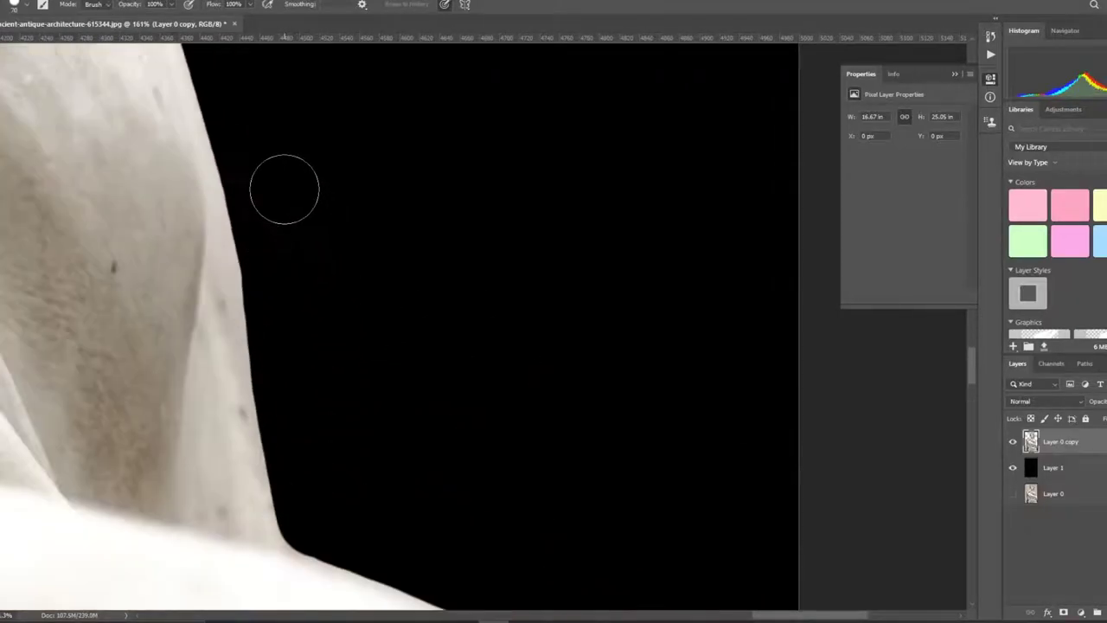
scroll(173, 188, up, 3)
scroll(121, 139, up, 4)
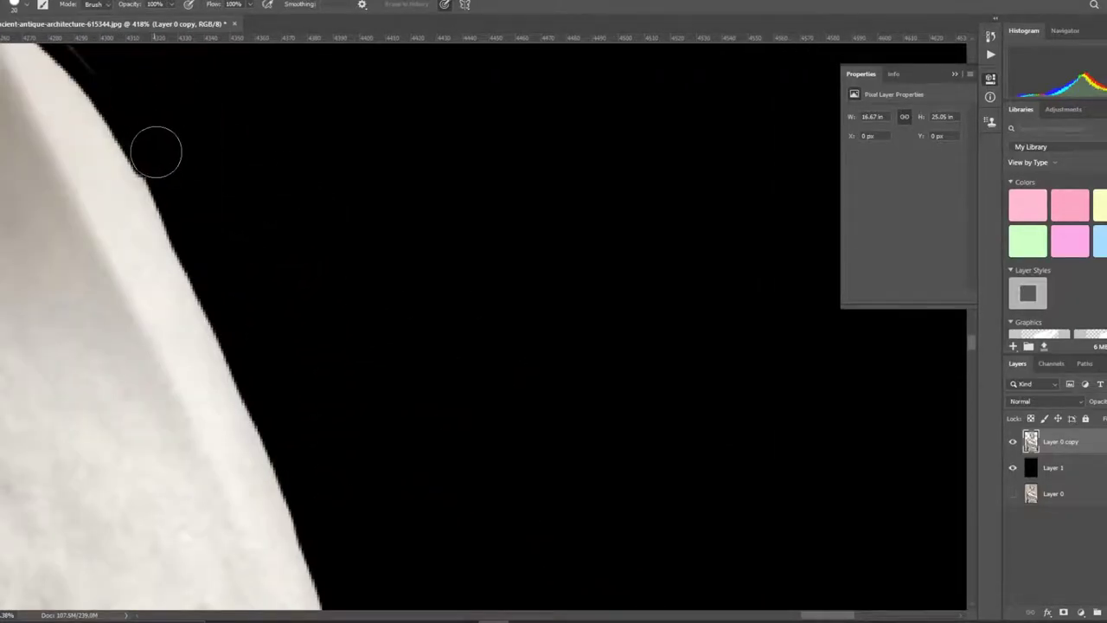
scroll(440, 467, down, 5)
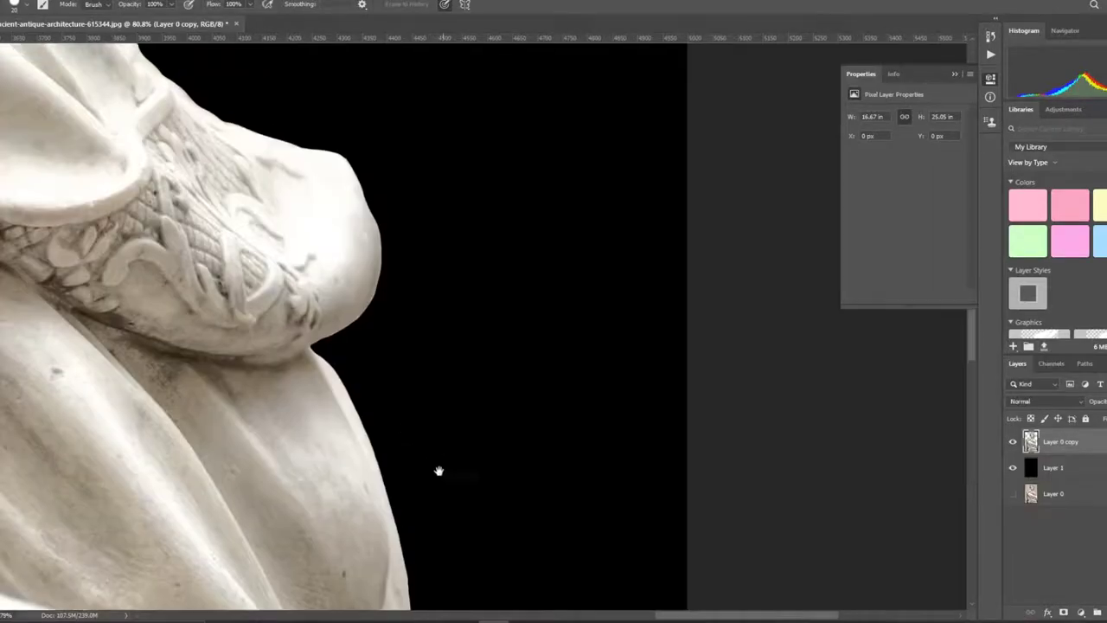
scroll(440, 467, down, 2)
scroll(371, 375, up, 6)
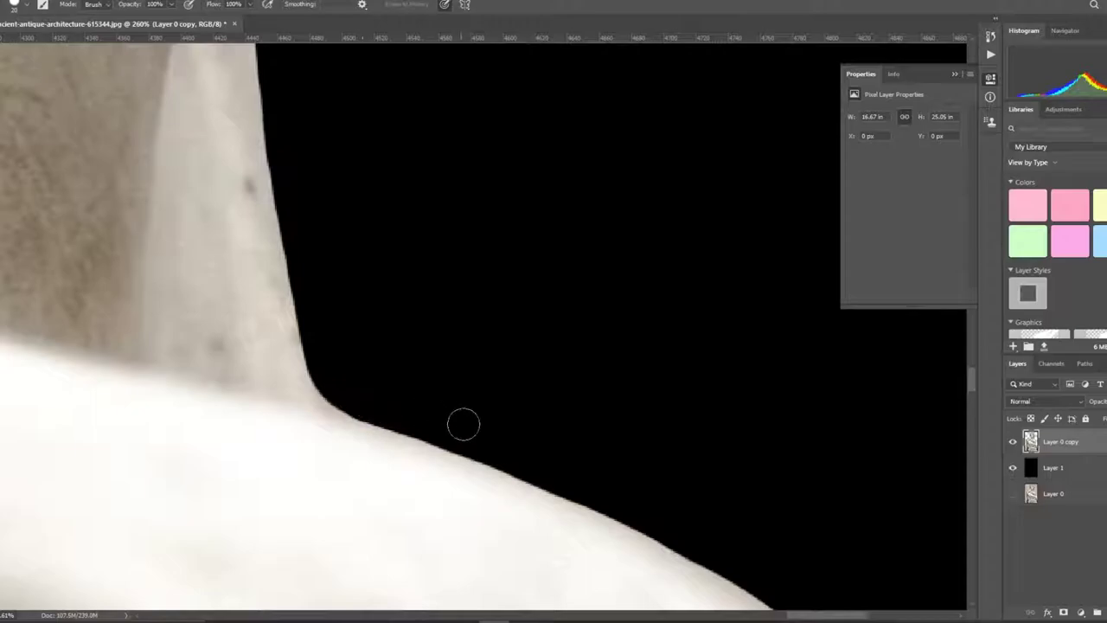
scroll(463, 424, down, 5)
scroll(678, 457, down, 3)
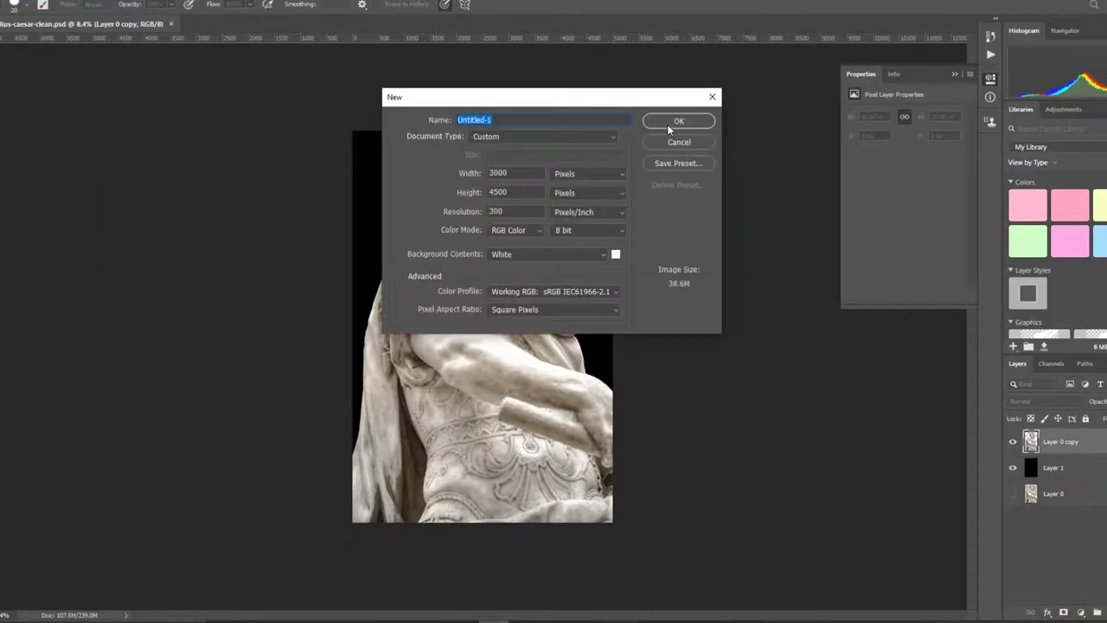
- Create new document Untitled-1, then duplicate Caesar's Layer 0 copy with Untitled-1 as destination
click(669, 127)
key(ctrl+Tab)
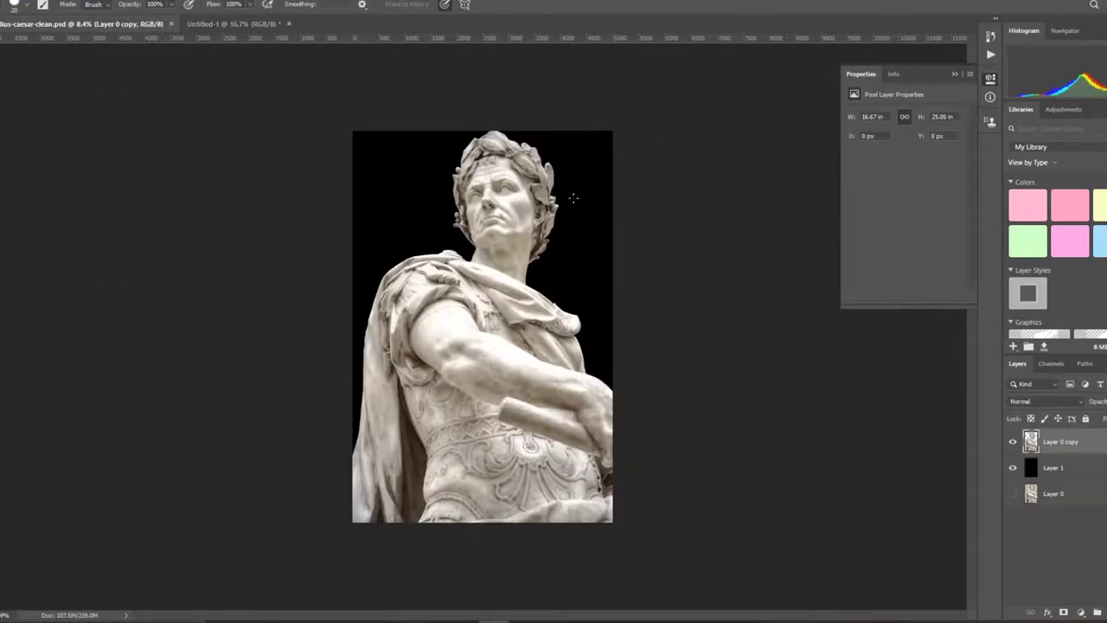
right_click(1060, 441)
click(969, 163)
click(741, 280)
- Copy Layer 0 copy into Untitled-1 and switch to that document
click(692, 299)
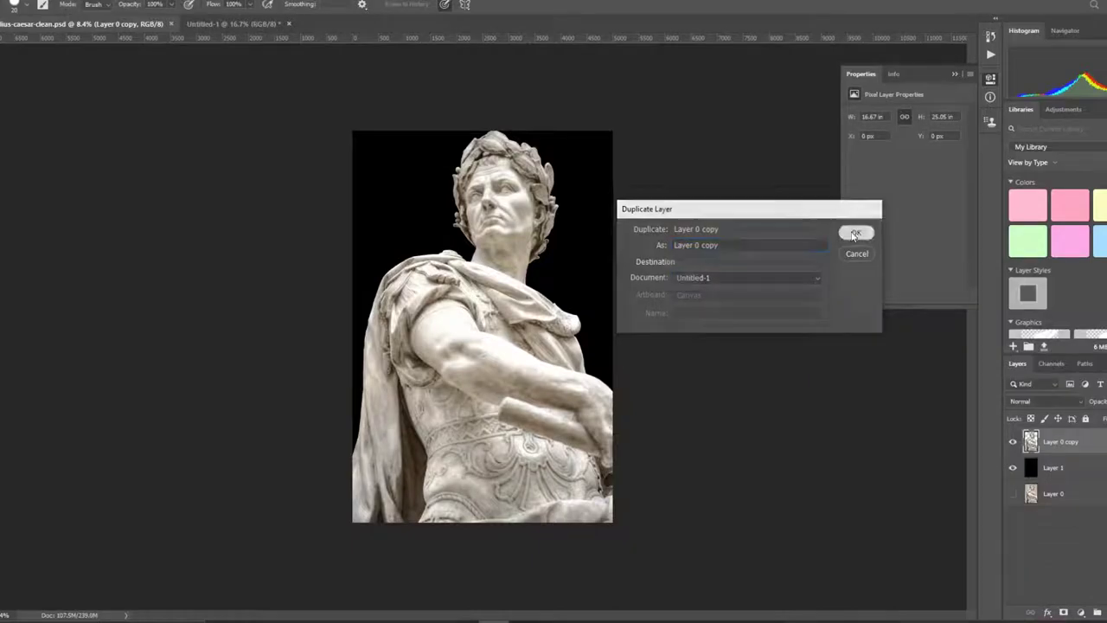
click(859, 228)
key(ctrl+Tab)
- Scale the statue with Free Transform so it fills most of the white canvas
key(ctrl+t)
key(ctrl+0)
drag(675, 583, 553, 445)
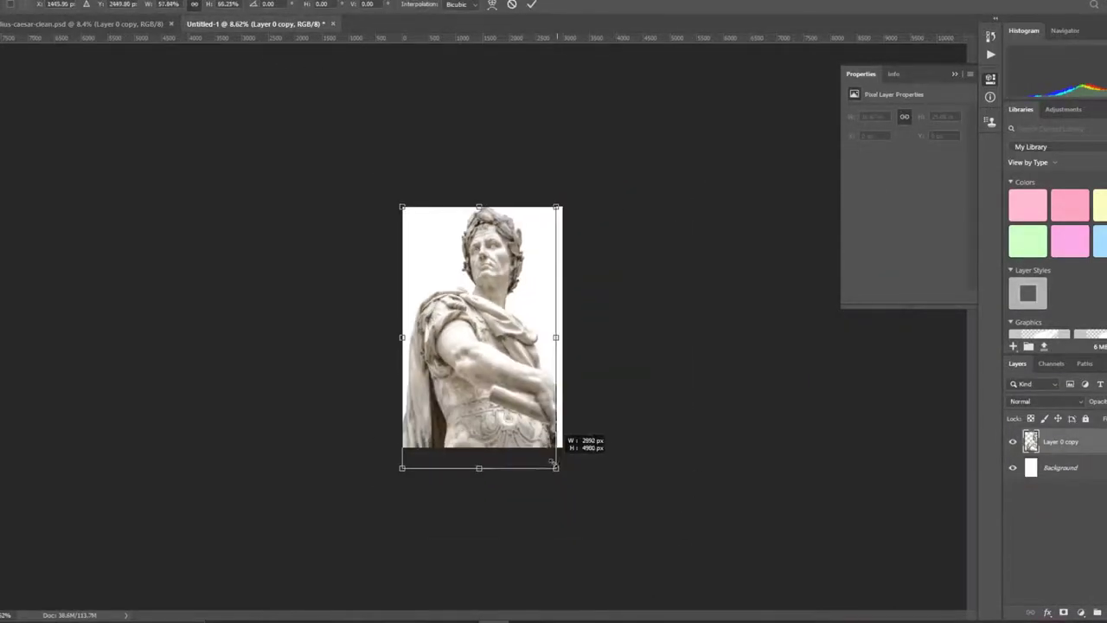
drag(402, 206, 421, 233)
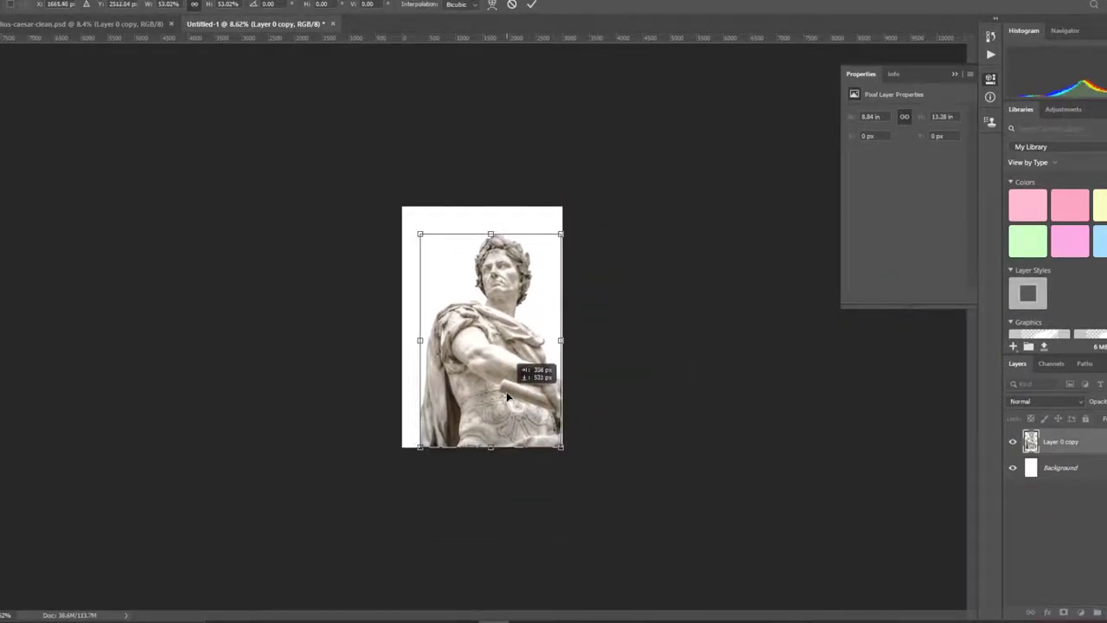
key(ctrl+plus)
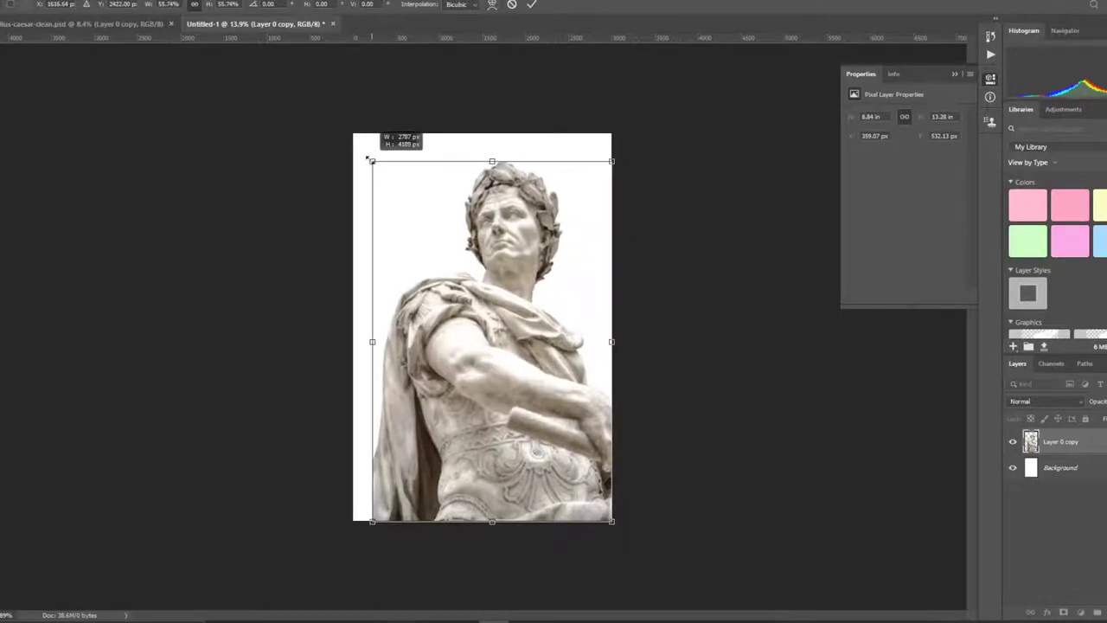
drag(381, 175, 373, 162)
key(ctrl+plus)
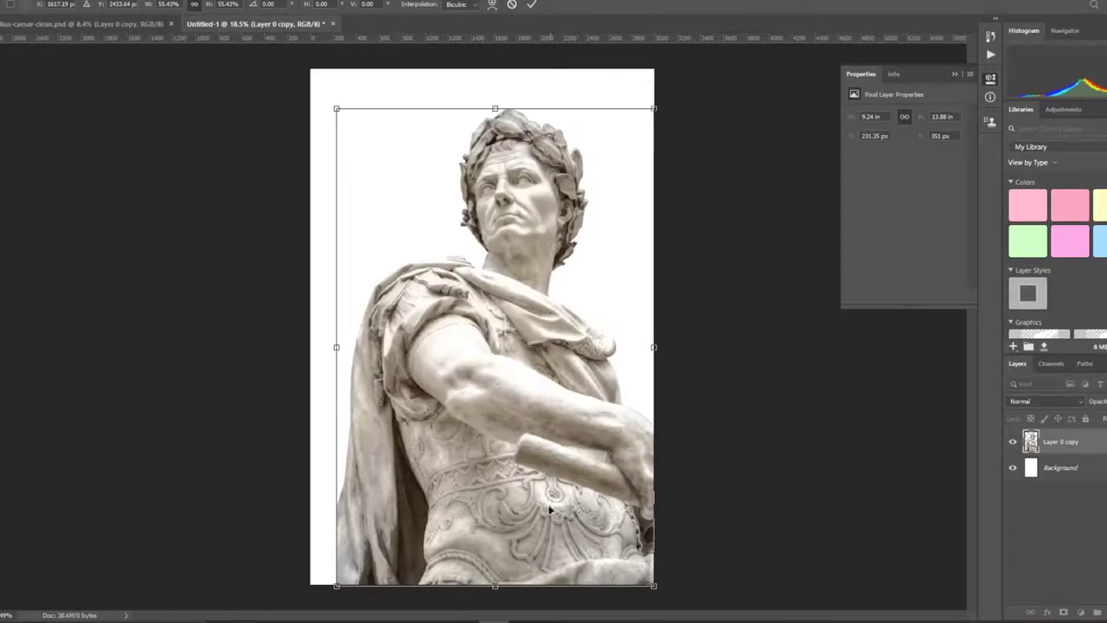
key(Return)
- Clone stone texture into the white gap beside the lower-left drape
key(e)
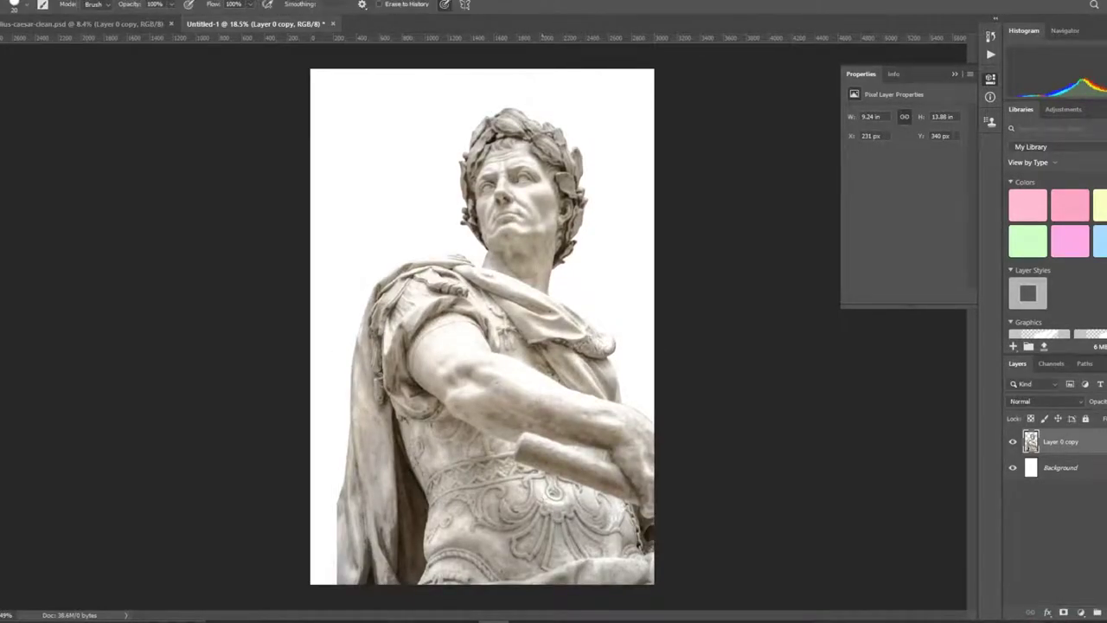
scroll(396, 590, up, 3)
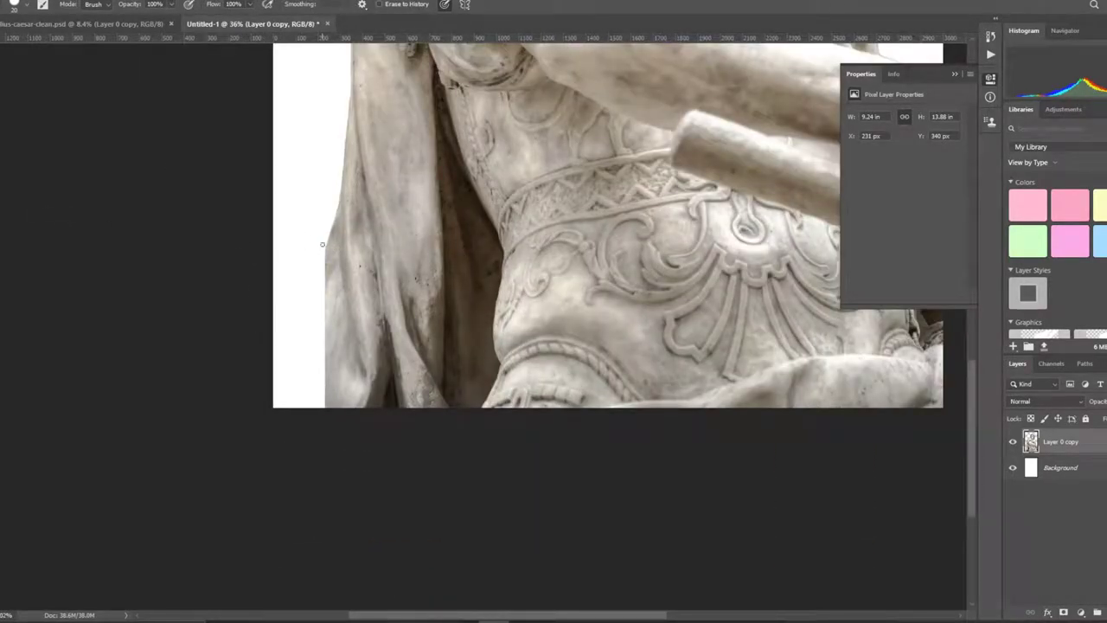
key(s)
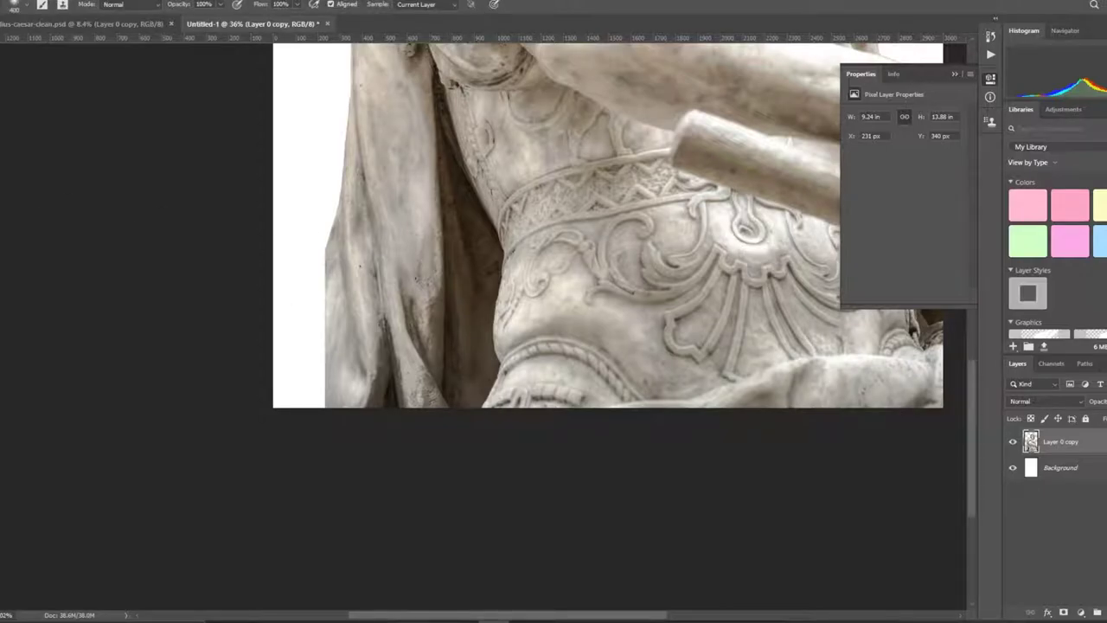
mouse_move(325, 276)
mouse_down()
mouse_move(310, 336)
mouse_move(315, 292)
mouse_move(289, 323)
mouse_move(307, 311)
mouse_move(286, 363)
mouse_move(286, 353)
mouse_move(260, 391)
mouse_up()
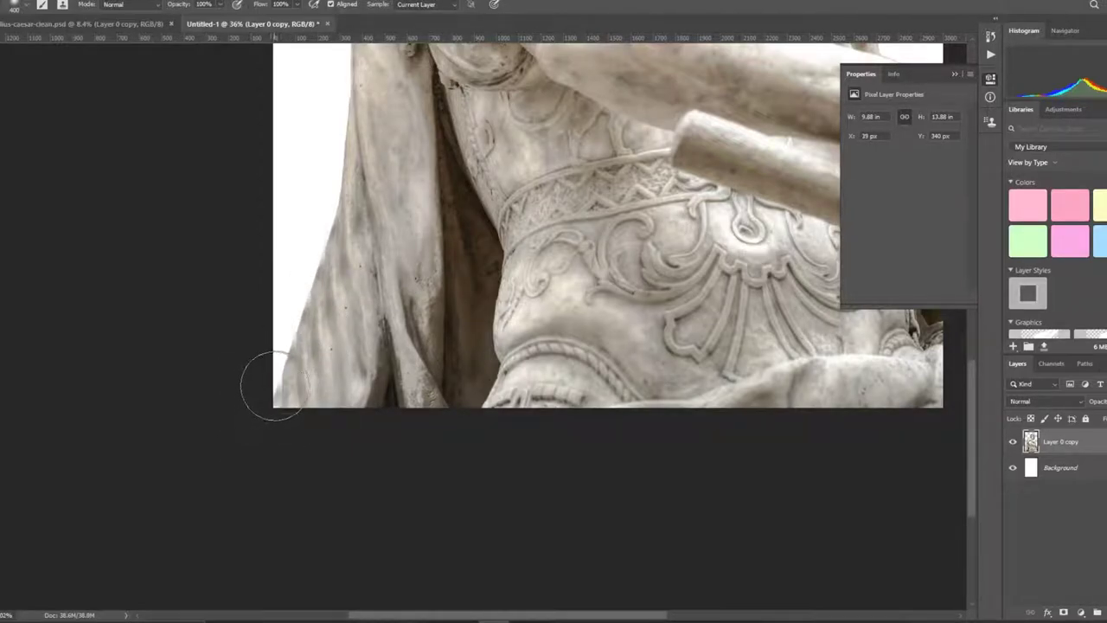
- Erase stray pixels along the drape's left edge with a resized eraser brush
scroll(262, 247, up, 4)
key(e)
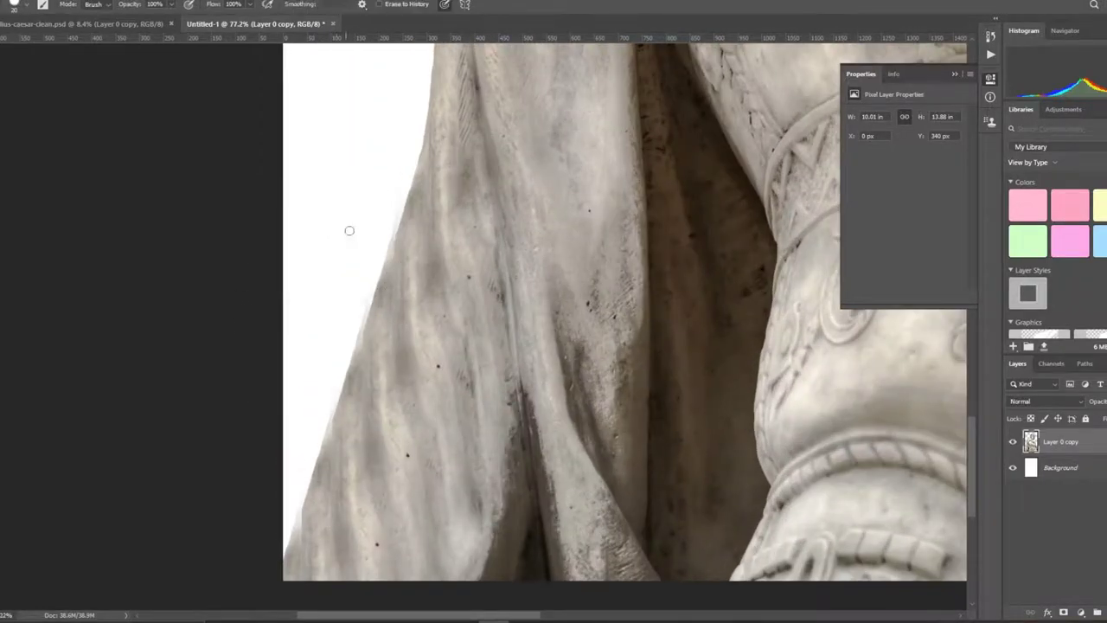
right_click(132, 48)
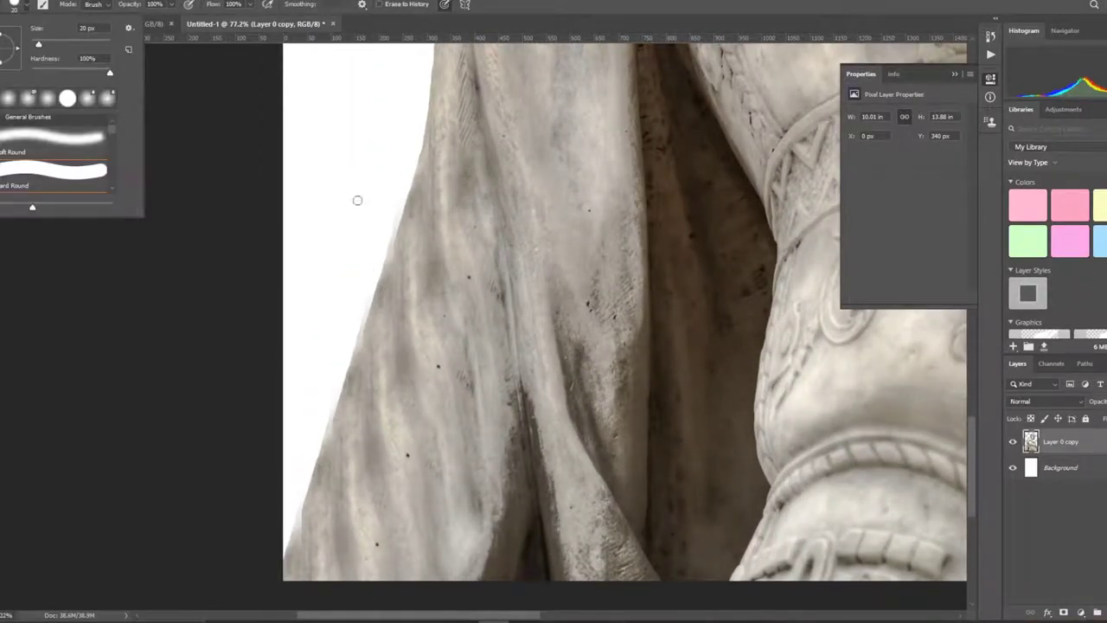
key(Return)
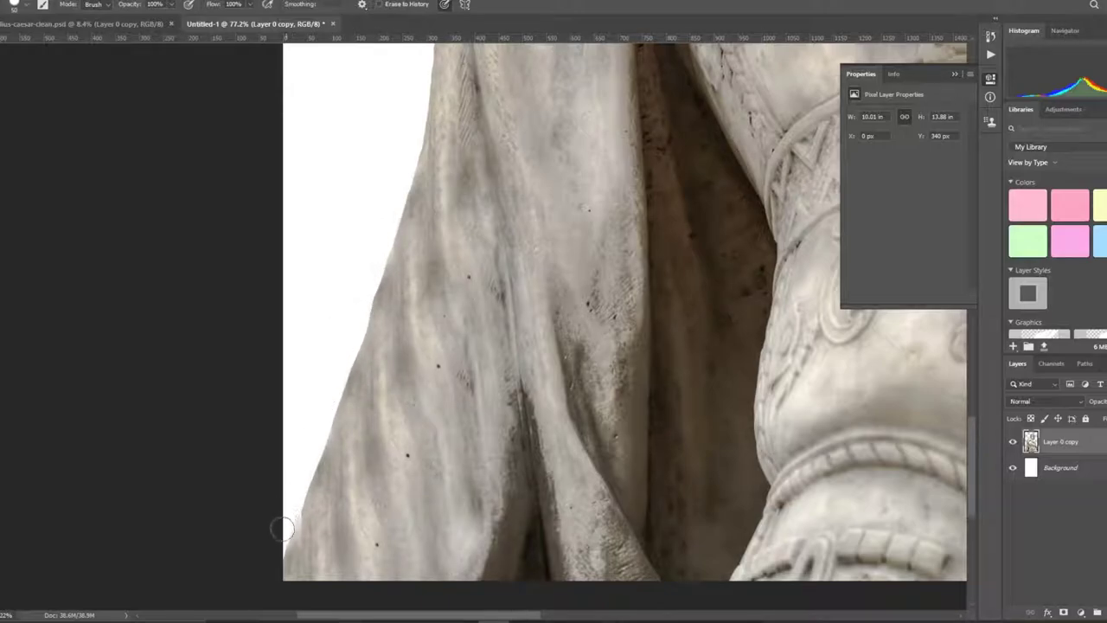
drag(287, 545, 300, 471)
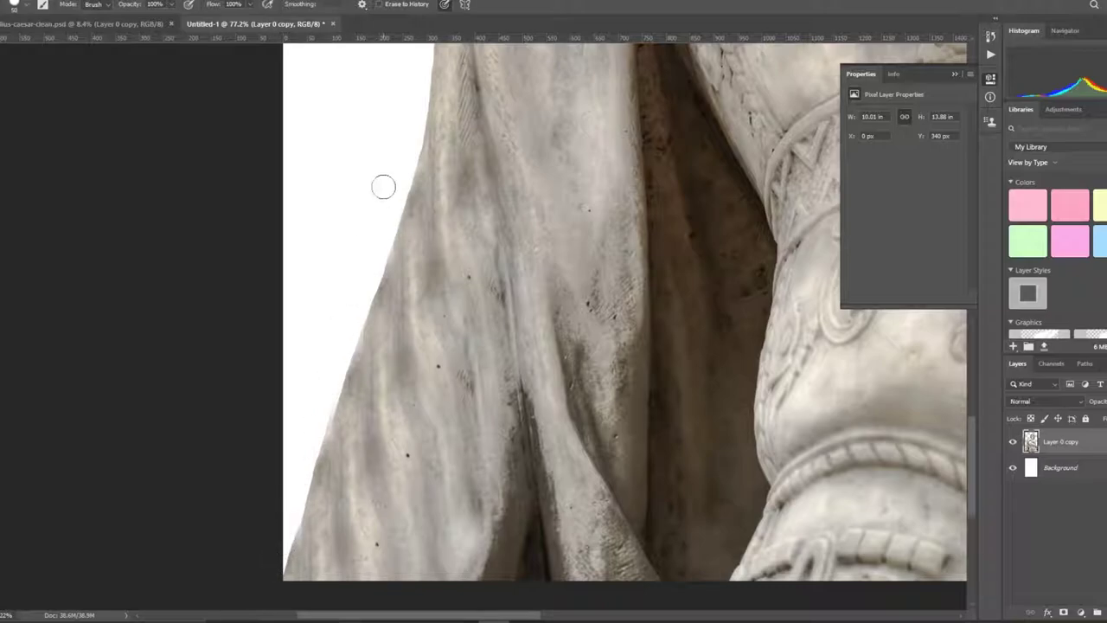
scroll(305, 463, down, 6)
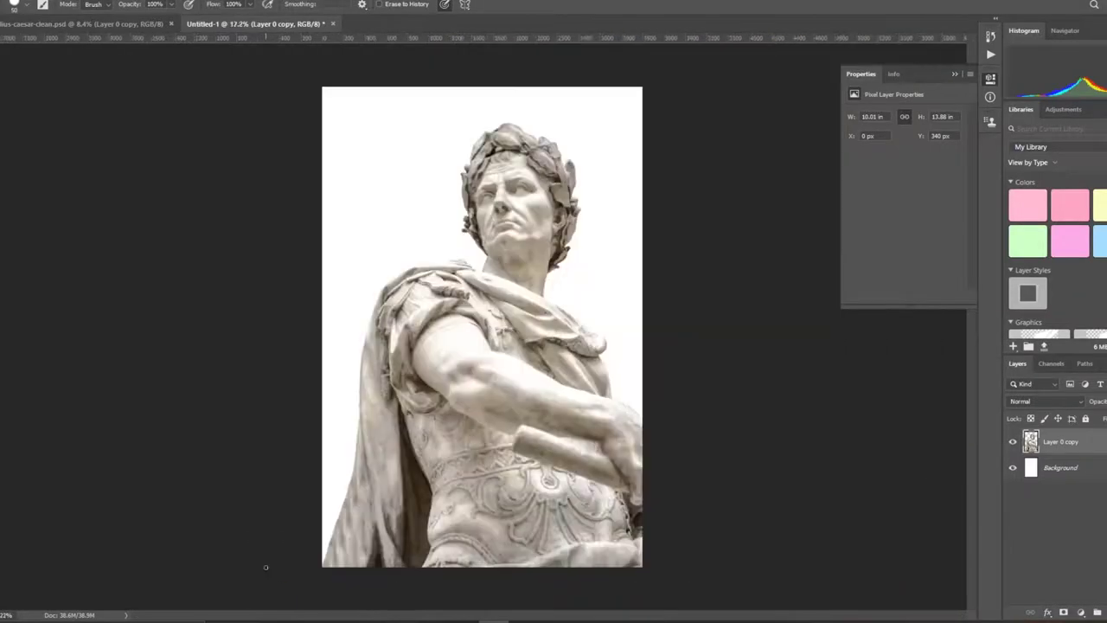
scroll(344, 569, down, 2)
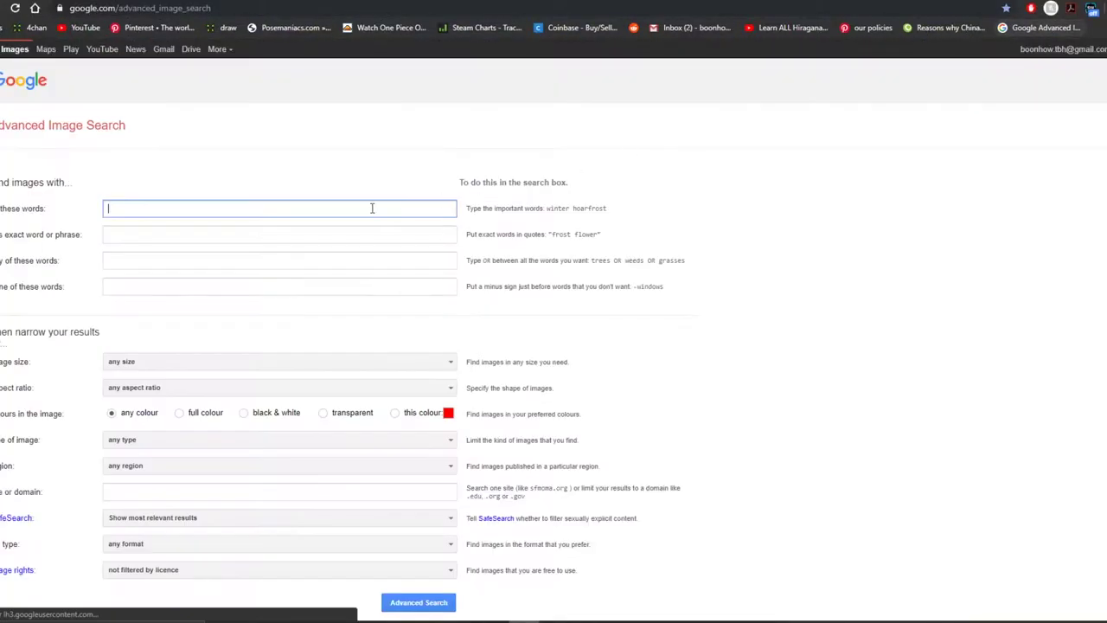
- Search Google Images for 'lightning' limited to images larger than 2 MP
text(lightning)
key(Return)
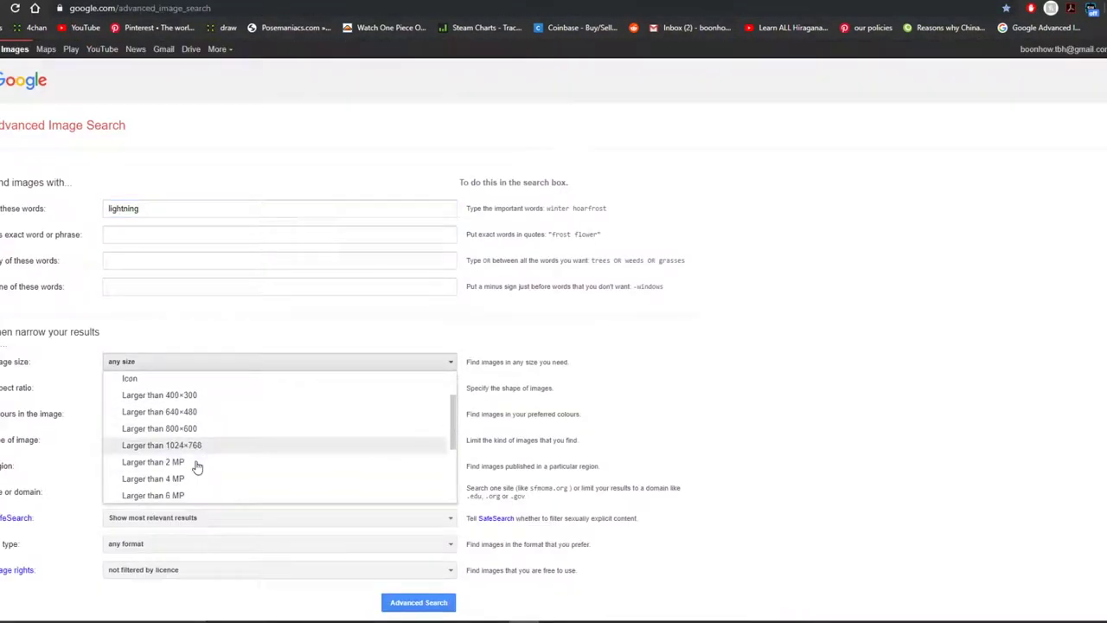
scroll(195, 464, down, 2)
click(213, 408)
click(419, 604)
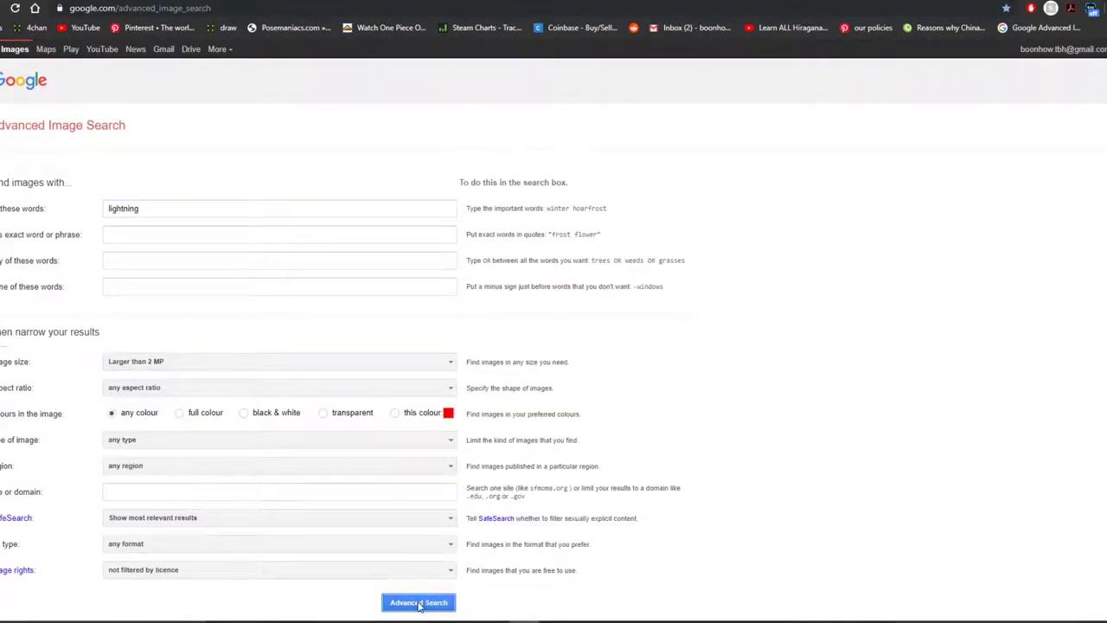
- Preview the purple KMVU lightning image and bring up its copy menu
scroll(773, 241, down, 5)
scroll(773, 240, down, 3)
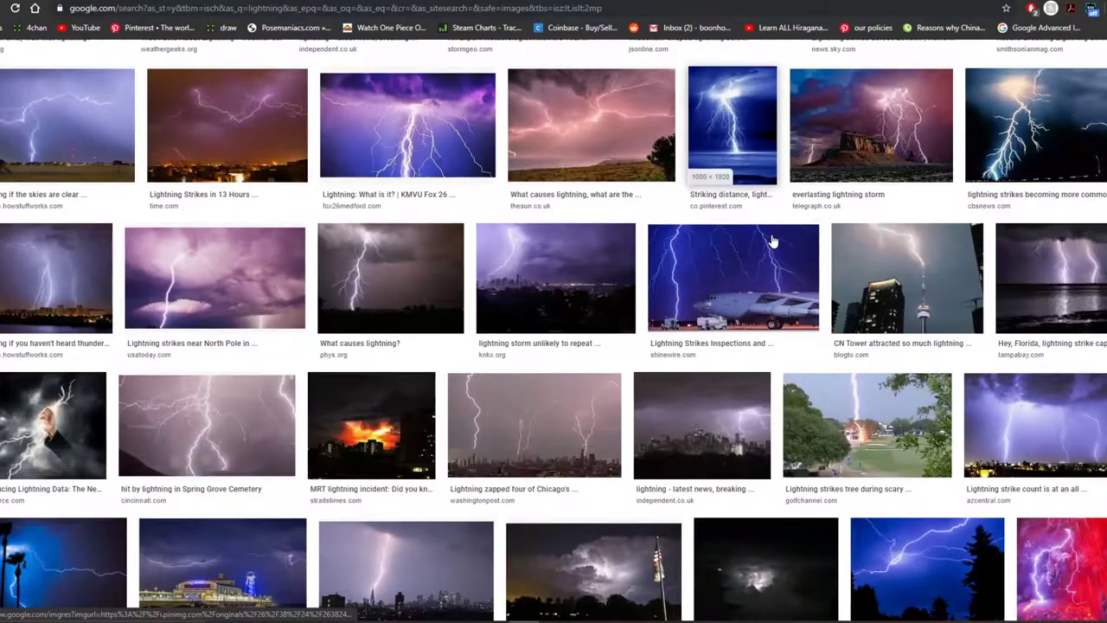
click(409, 143)
right_click(862, 200)
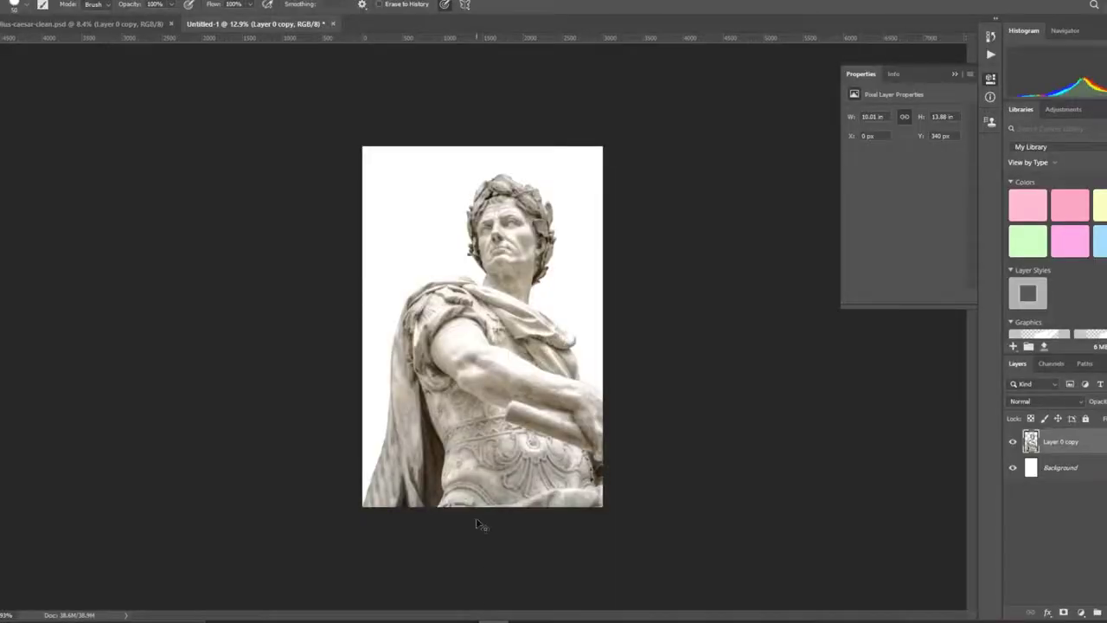
- Paste the lightning image over Caesar's face and set its blend mode to Lighten
key(ctrl+v)
drag(518, 324, 553, 183)
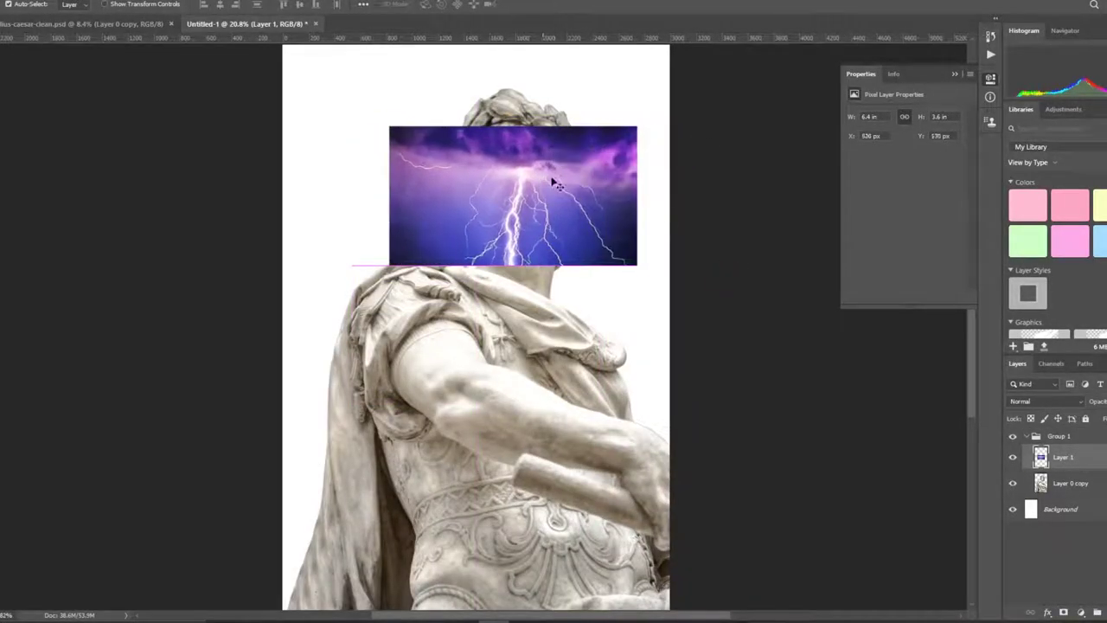
click(1044, 401)
click(1030, 413)
mouse_move(499, 222)
mouse_down()
mouse_move(510, 222)
mouse_move(460, 226)
mouse_move(556, 168)
mouse_up()
- Rotate a copy of the lightning layer across the face
key(ctrl+t)
right_click(529, 184)
click(596, 299)
mouse_move(680, 119)
mouse_down()
mouse_move(580, 20)
mouse_move(549, 376)
mouse_up()
key(Return)
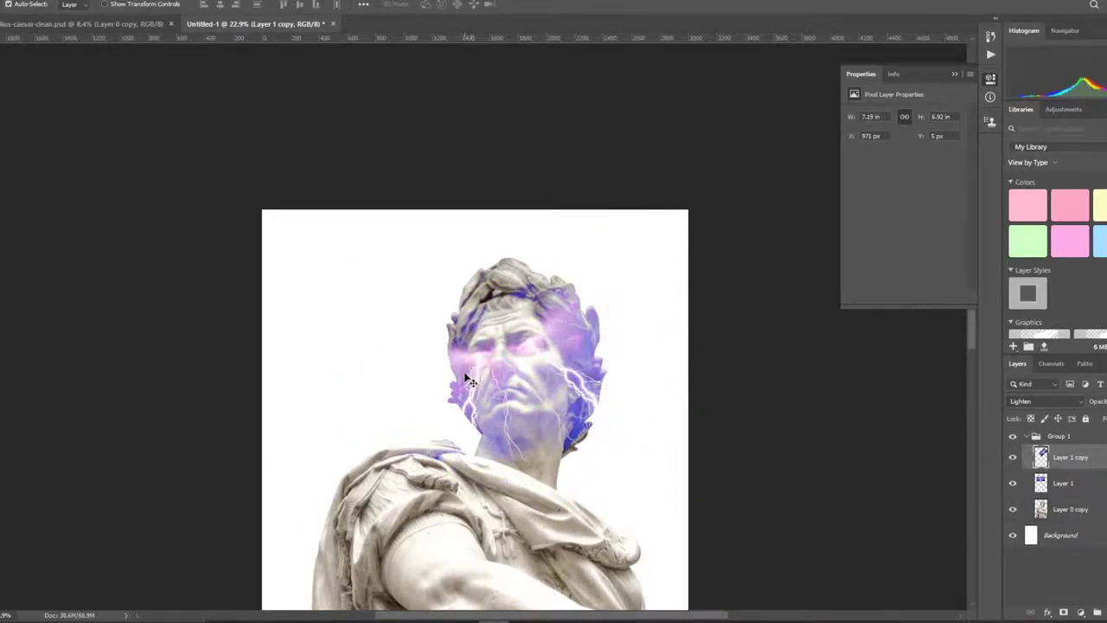
- Select the first lightning layer, Layer 1, and zoom out to see the whole statue
click(1054, 481)
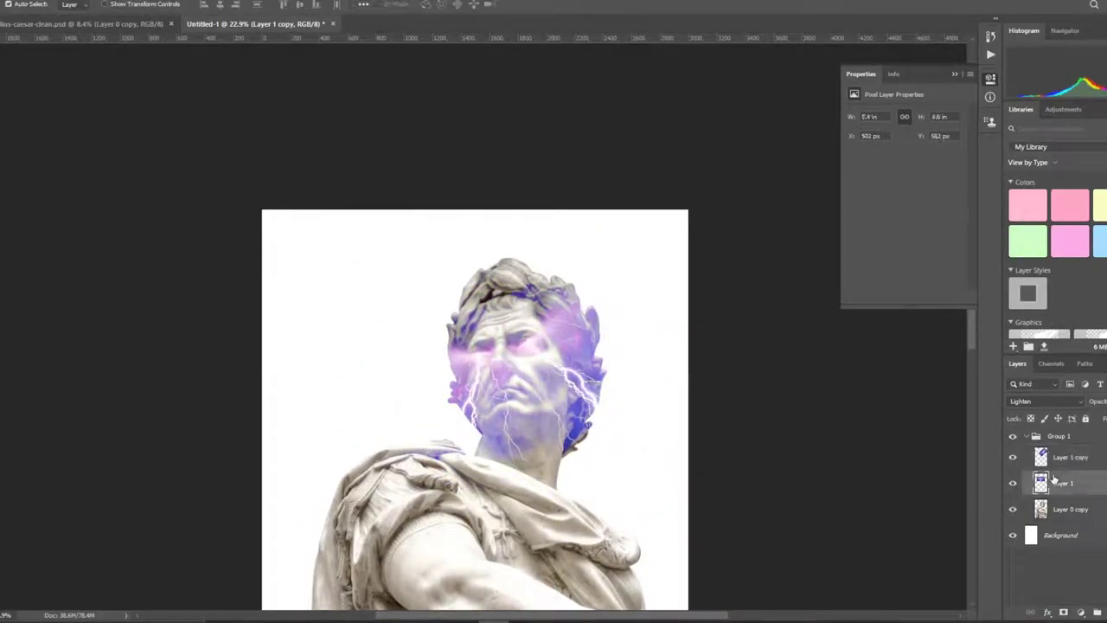
key(ctrl+t)
key(Escape)
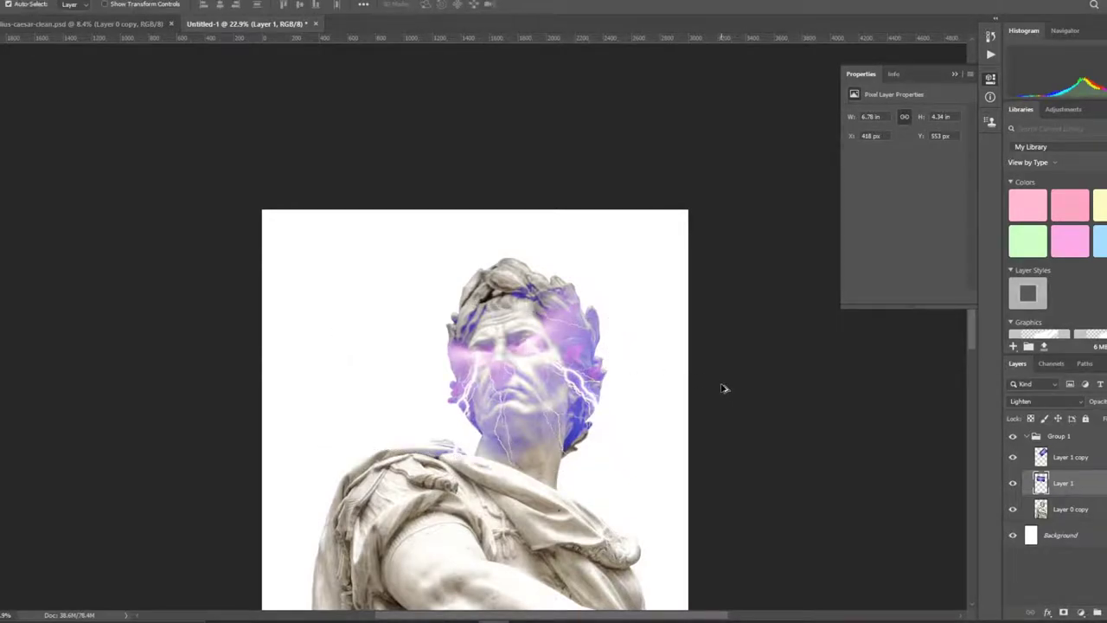
key(ctrl+minus)
key(ctrl+minus)
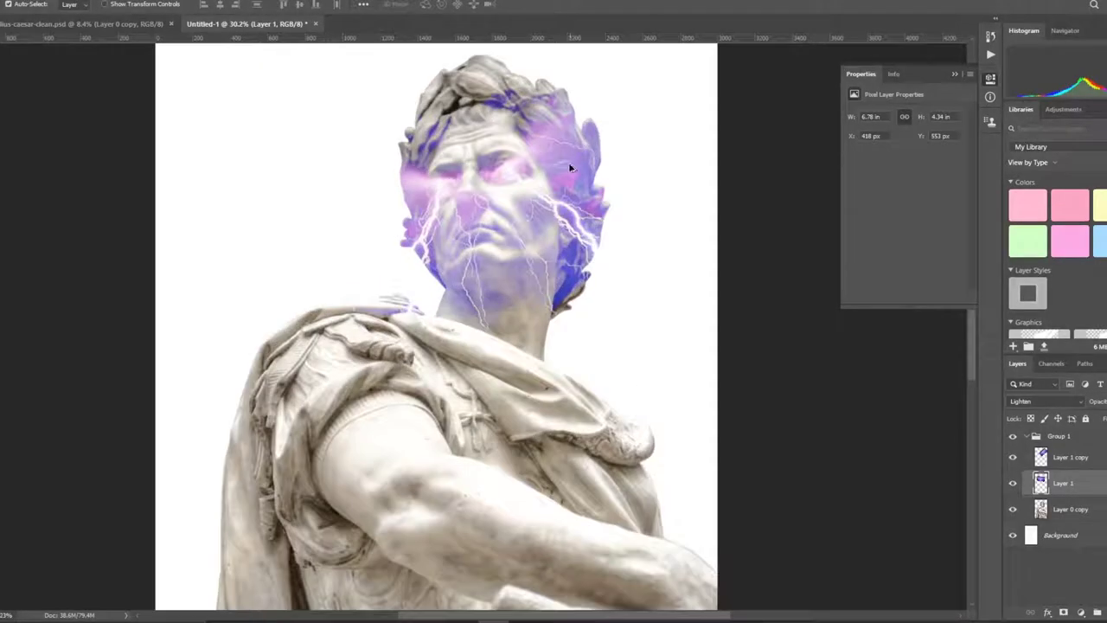
scroll(578, 204, down, 3)
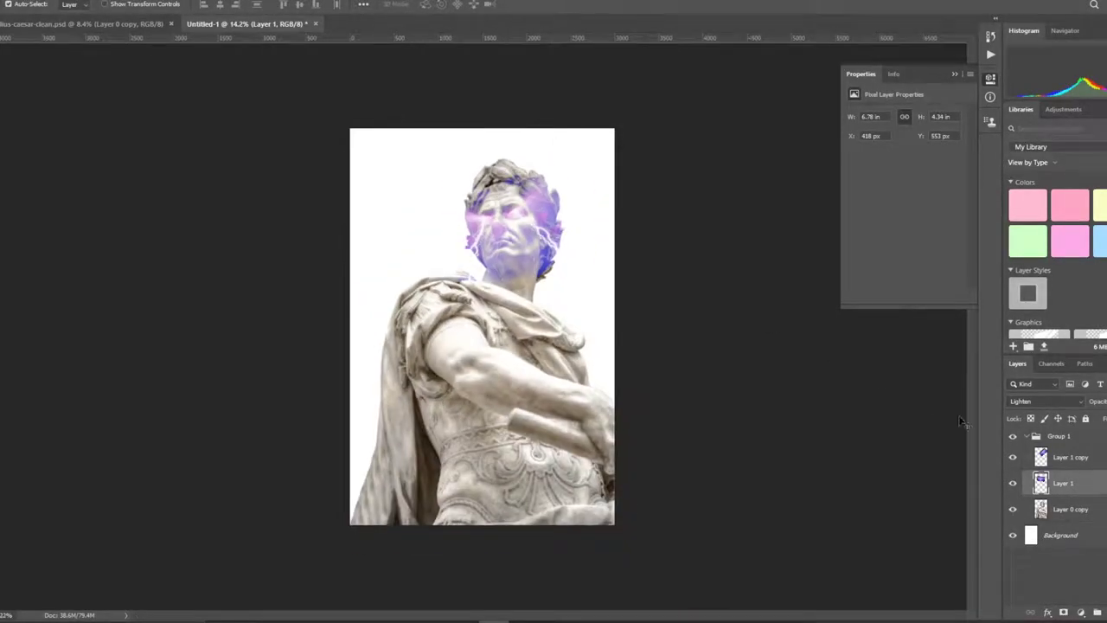
- Add an empty Layer 2 above the Background, leaving it unfilled
key(alt+bracketleft)
key(alt+bracketleft)
key(ctrl+shift+alt+n)
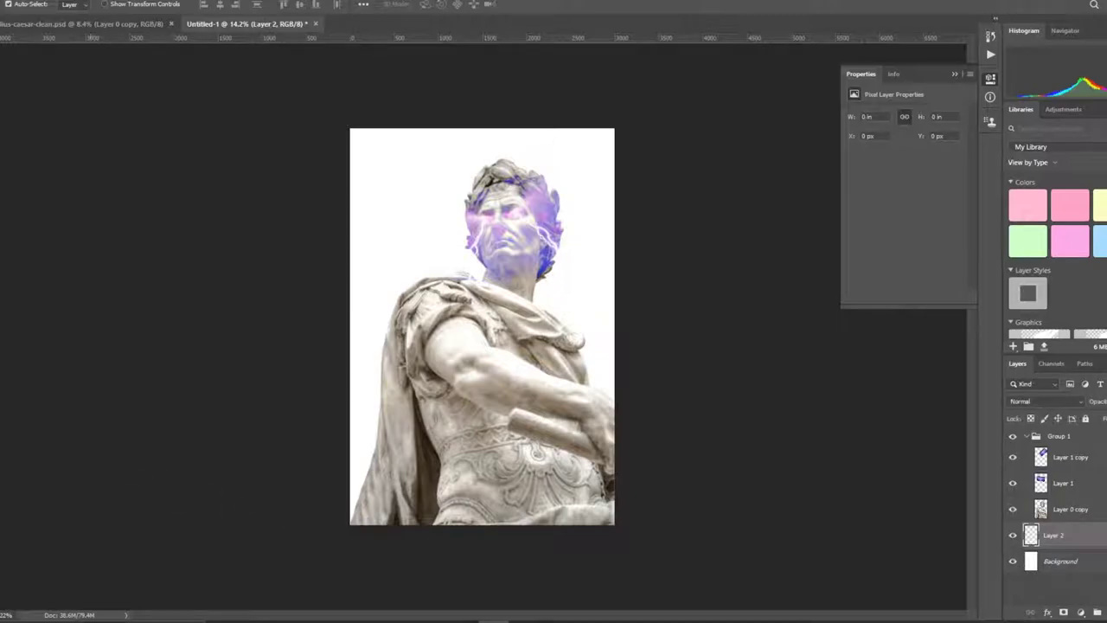
key(g)
key(alt+BackSpace)
key(ctrl+z)
scroll(667, 243, up, 1)
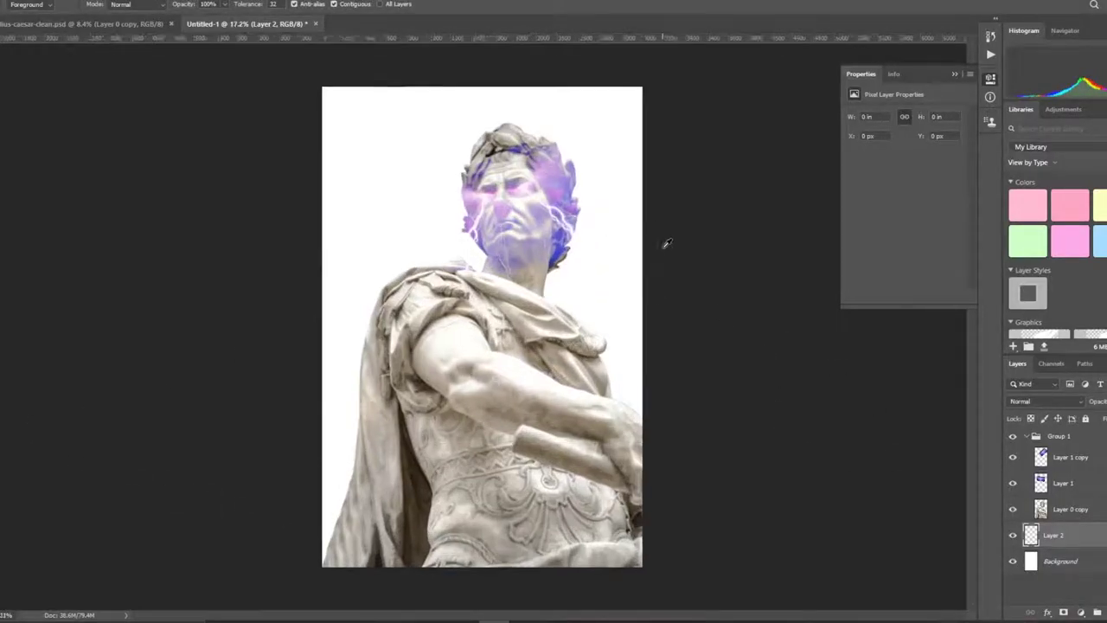
scroll(664, 245, up, 1)
scroll(661, 246, up, 1)
- Merge Layer 1 copy and Layer 1 into a single lightning layer
click(1064, 457)
shift+click(1064, 483)
right_click(1065, 483)
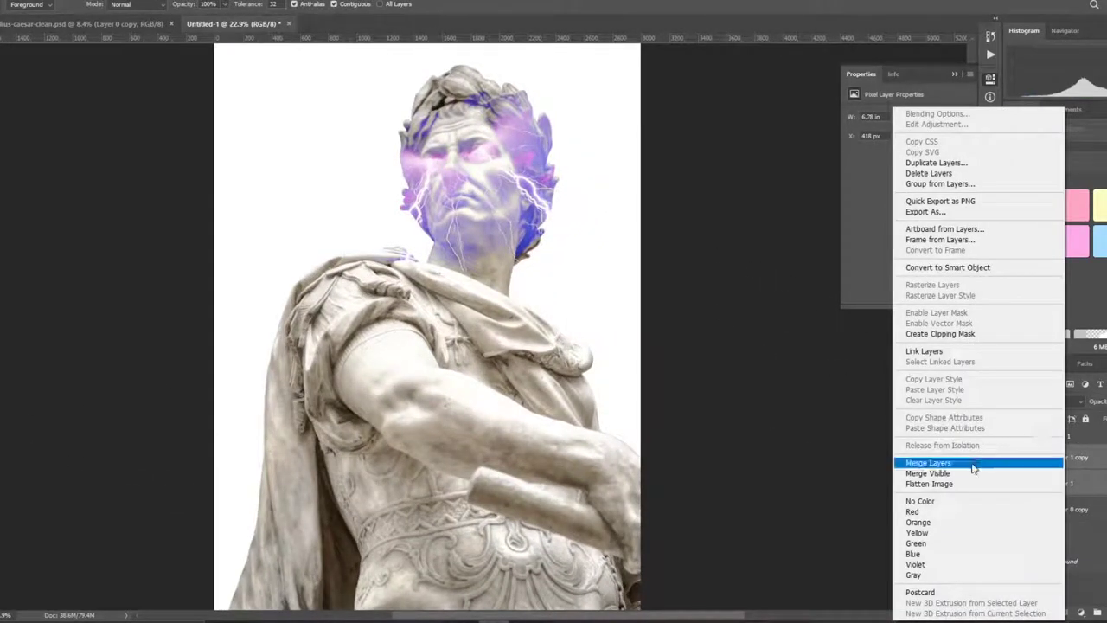
click(973, 468)
- Set the merged lightning's blend mode to Overlay, then Color Dodge
click(1038, 406)
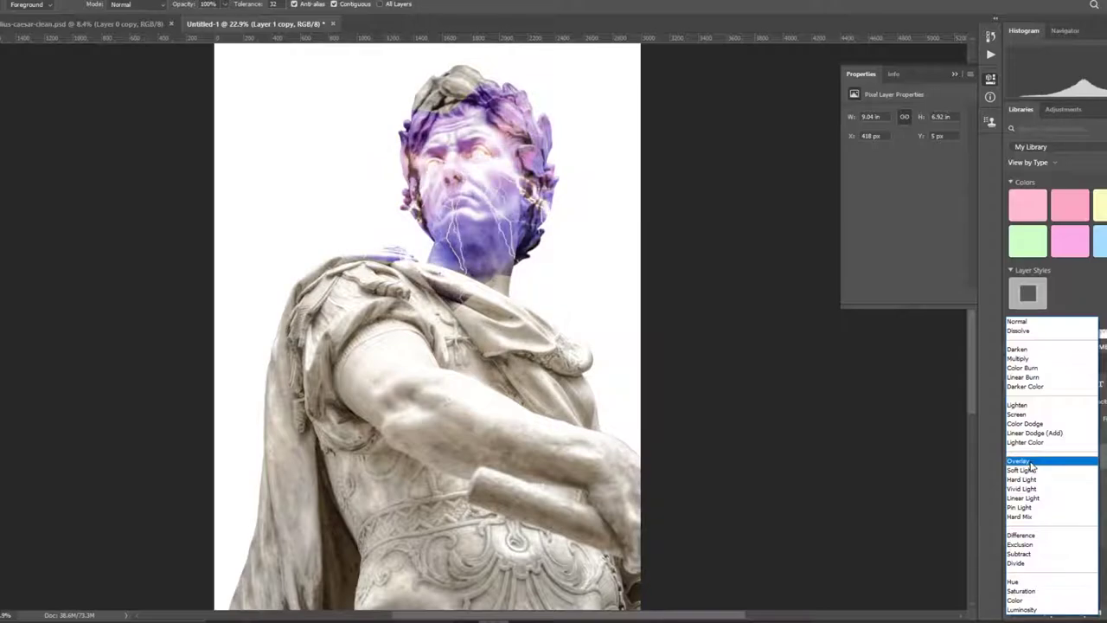
click(1031, 464)
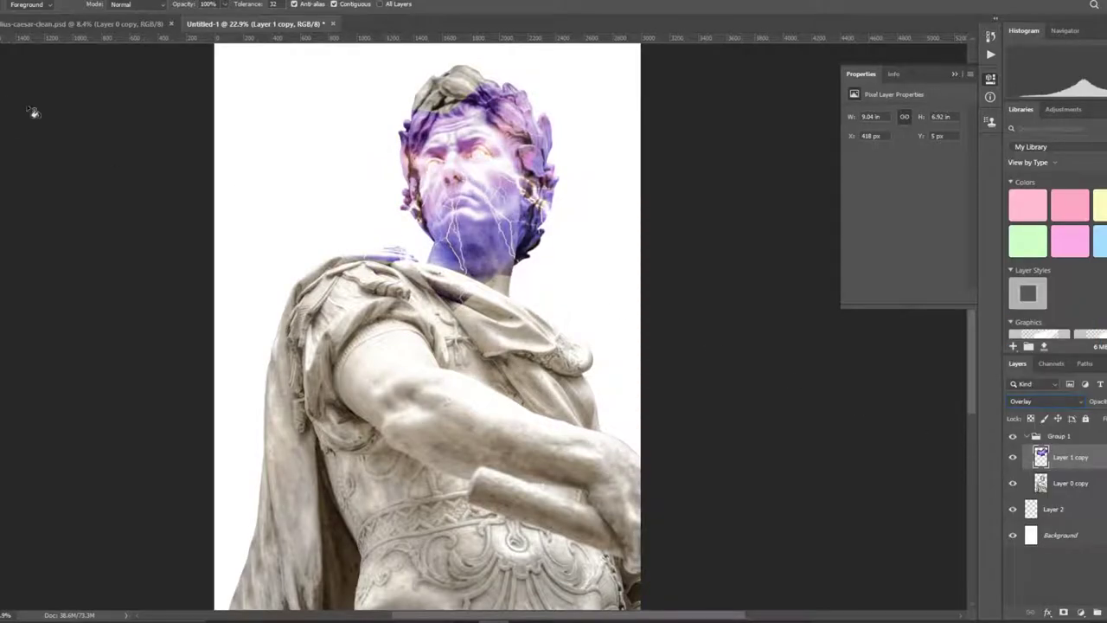
key(v)
click(1042, 400)
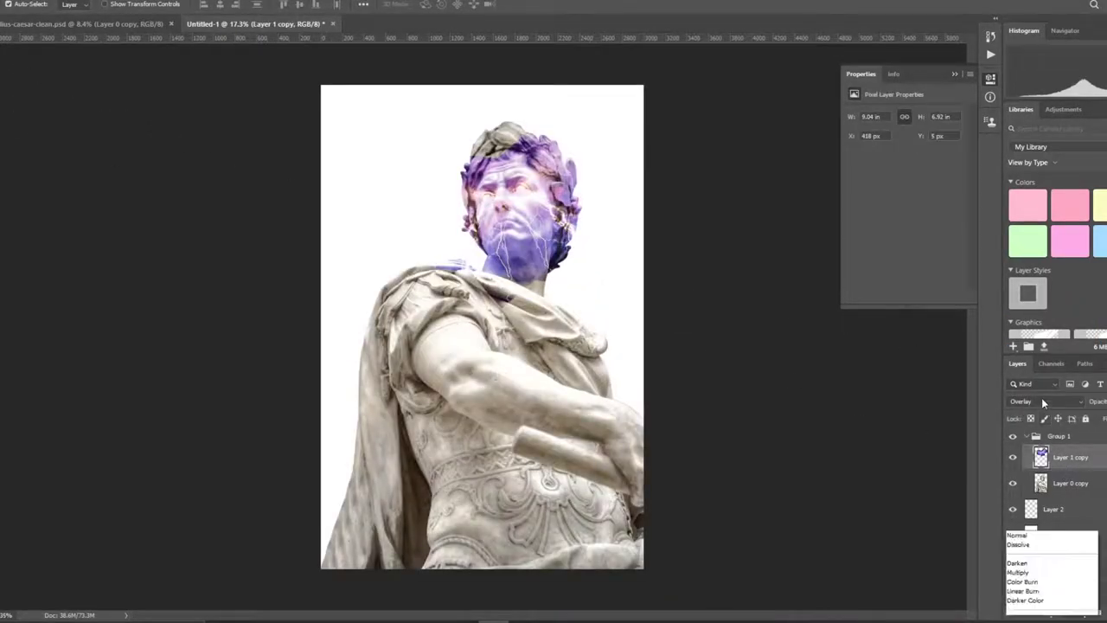
click(1034, 424)
- Copy another lightning image from the browser and paste it as a new layer
key(ctrl+minus)
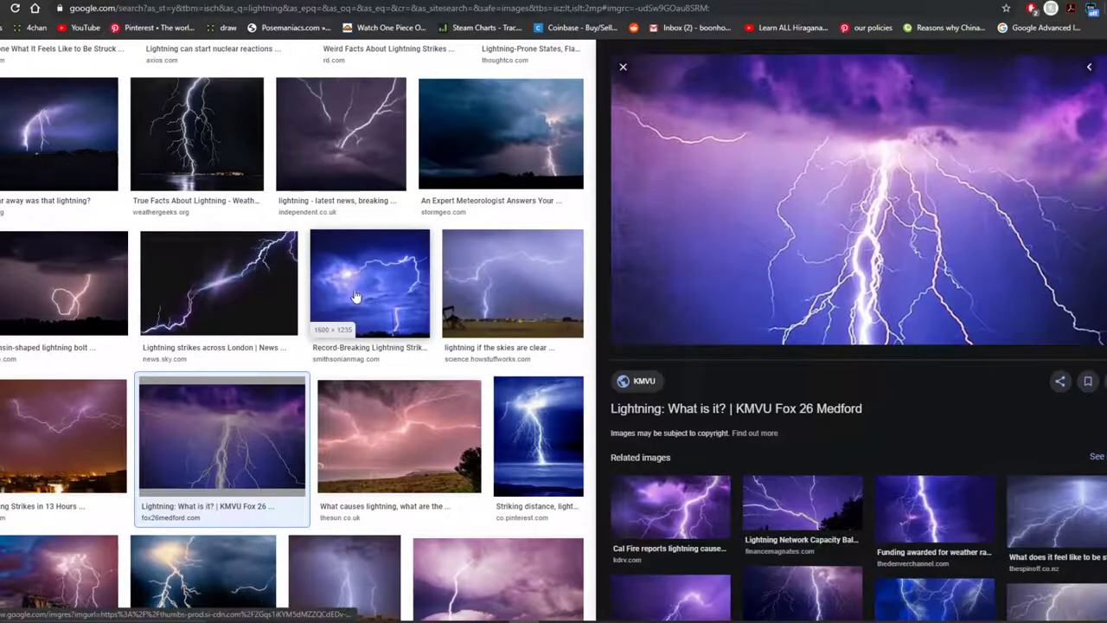
scroll(362, 299, down, 3)
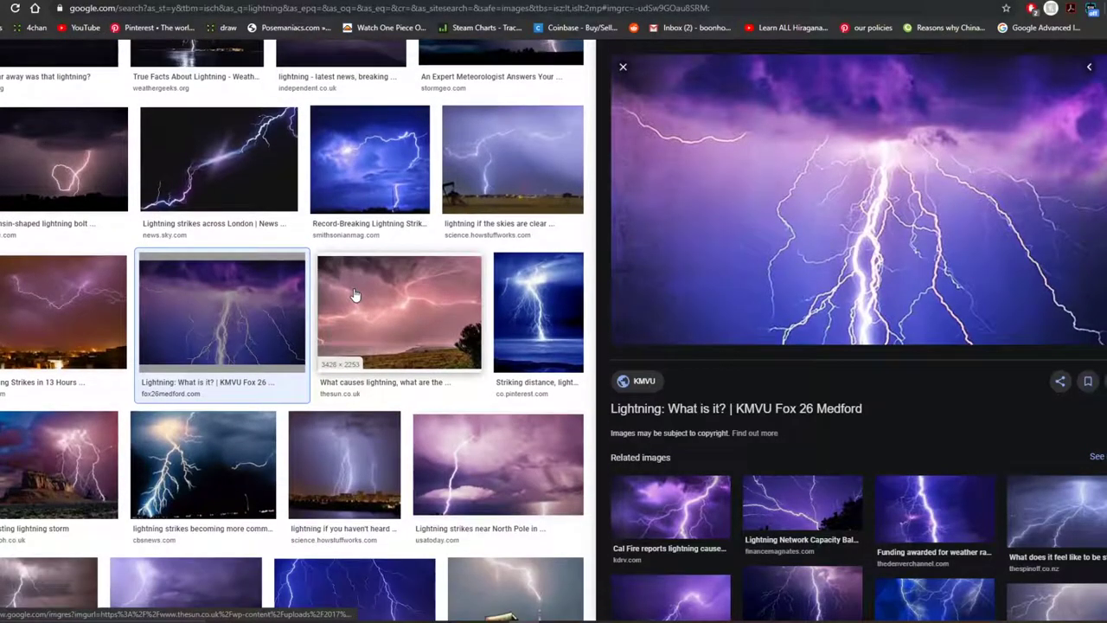
click(541, 285)
right_click(875, 218)
click(908, 361)
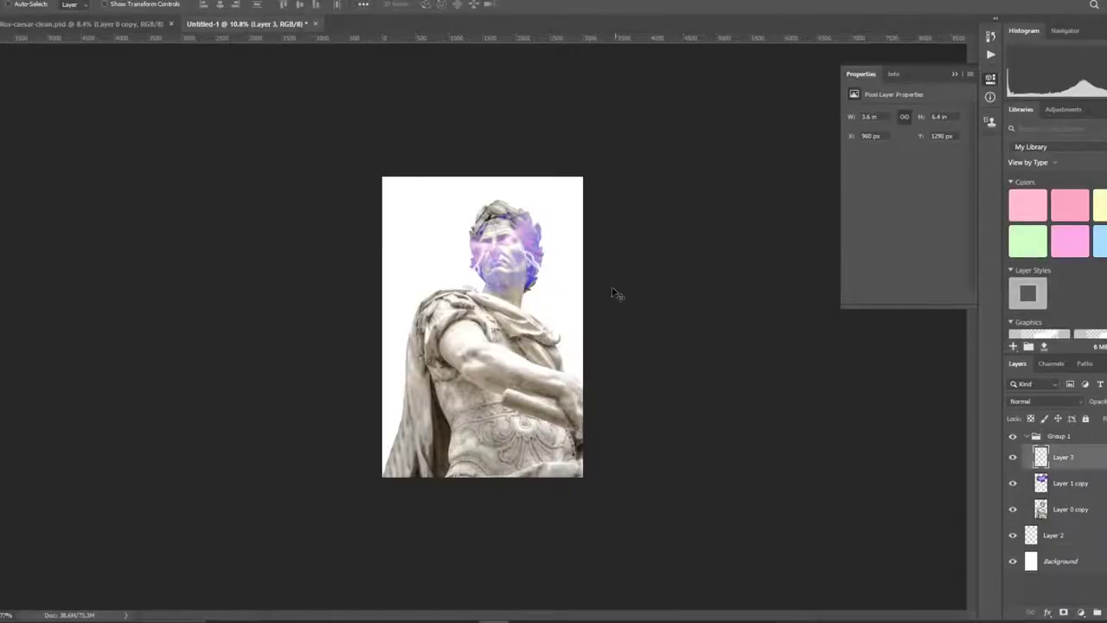
key(ctrl+v)
- Scale the new lightning up over the statue and blend it with Lighten
drag(510, 298, 574, 195)
key(ctrl+t)
drag(585, 326, 709, 470)
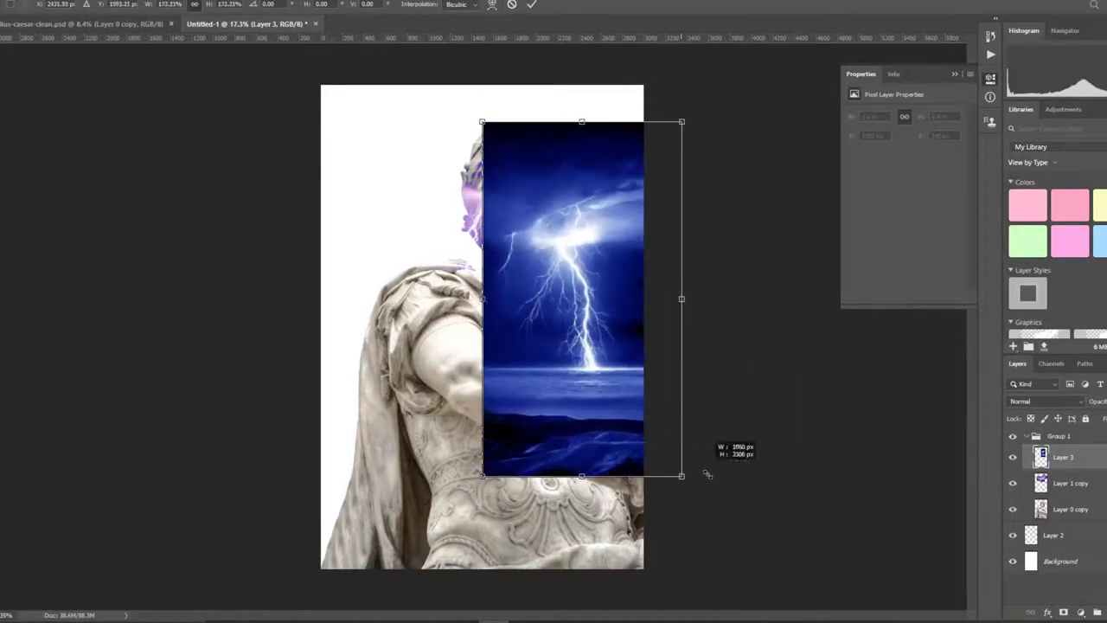
key(Return)
click(1047, 402)
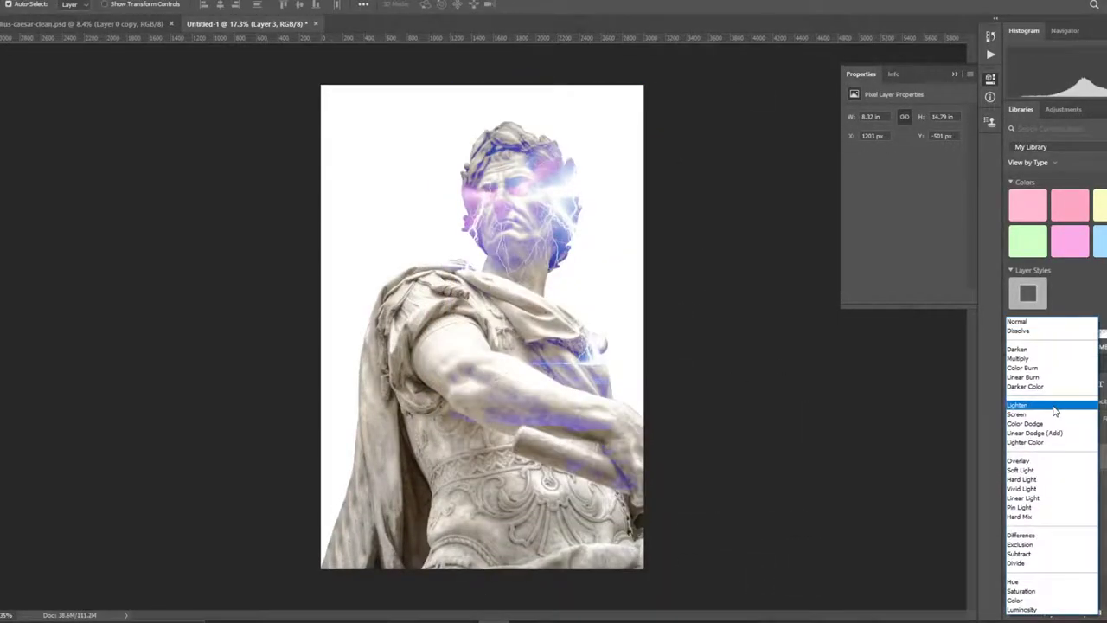
click(1054, 412)
mouse_move(597, 273)
mouse_down()
mouse_move(605, 303)
mouse_move(615, 291)
mouse_up()
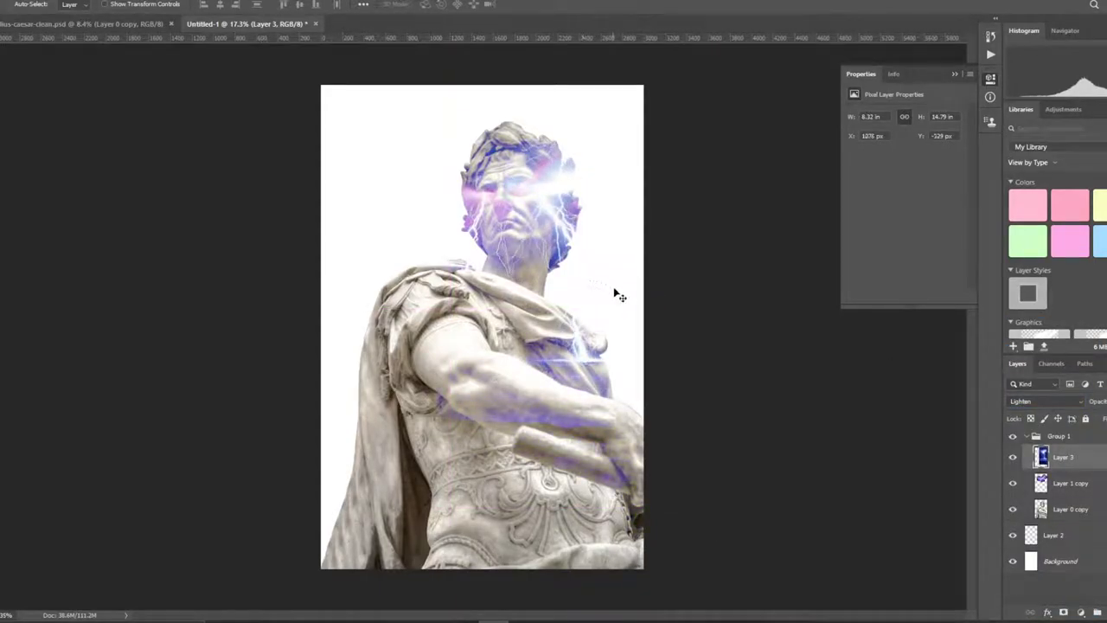
- Shrink the lightning layer and tilt it across the statue's head
key(ctrl+t)
drag(704, 507, 551, 351)
drag(519, 208, 564, 283)
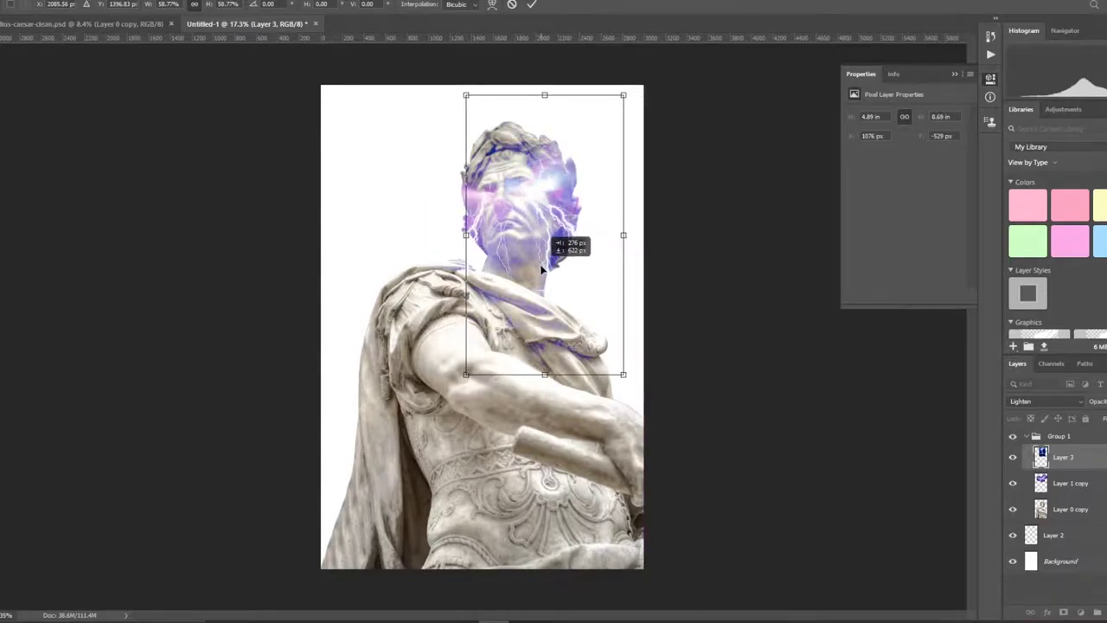
drag(594, 334, 594, 312)
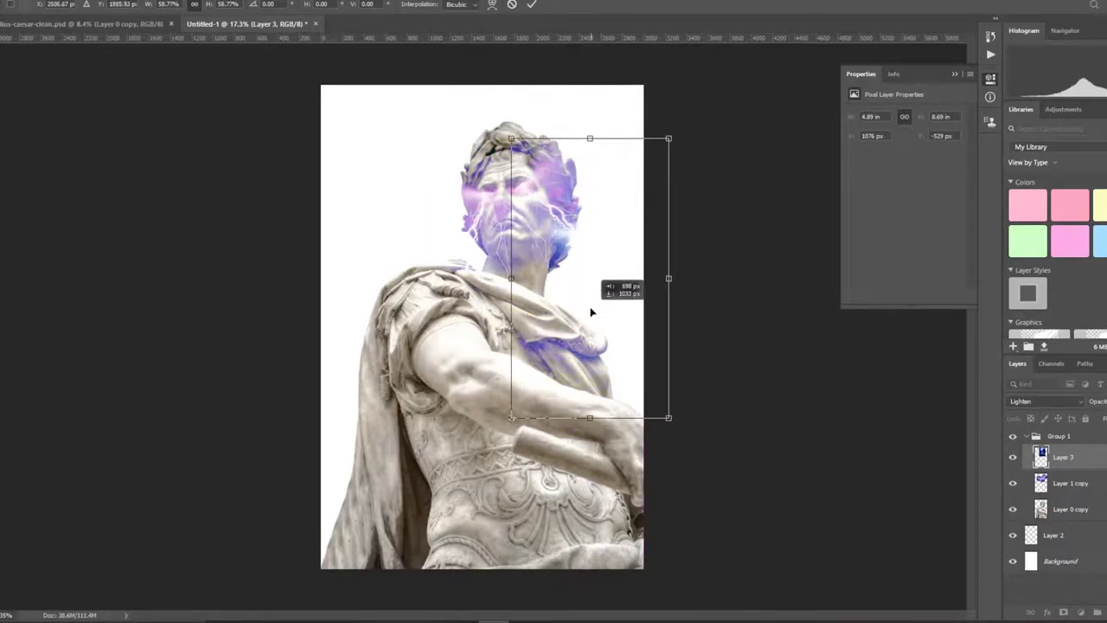
drag(692, 433, 741, 390)
drag(672, 338, 677, 347)
key(Return)
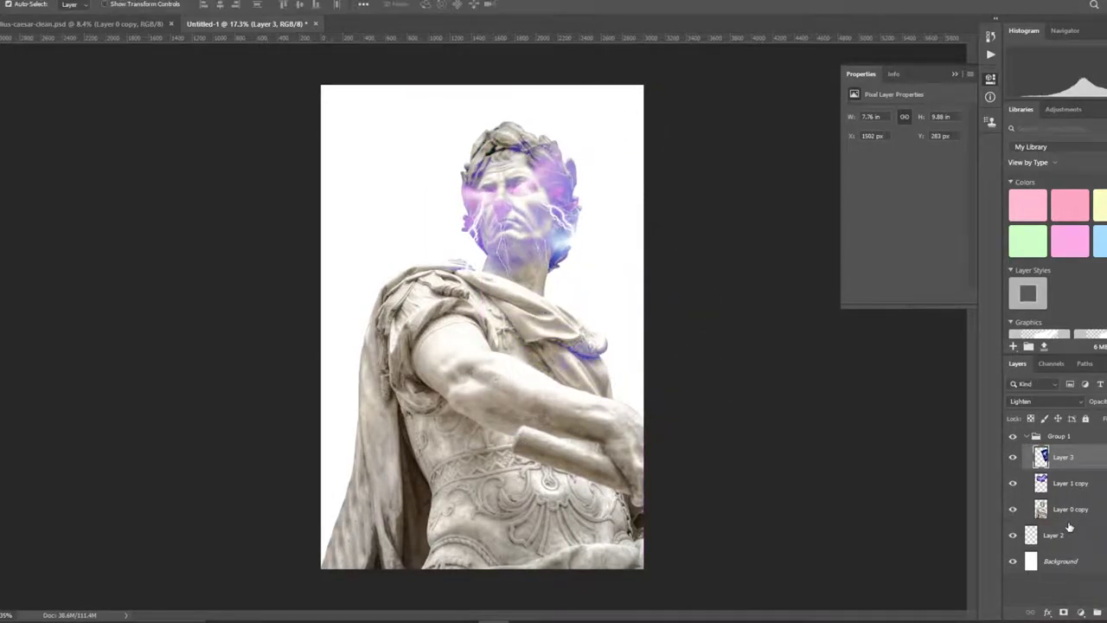
- Fill Layer 2 behind the statue with black using the Paint Bucket
click(1053, 534)
key(g)
click(329, 366)
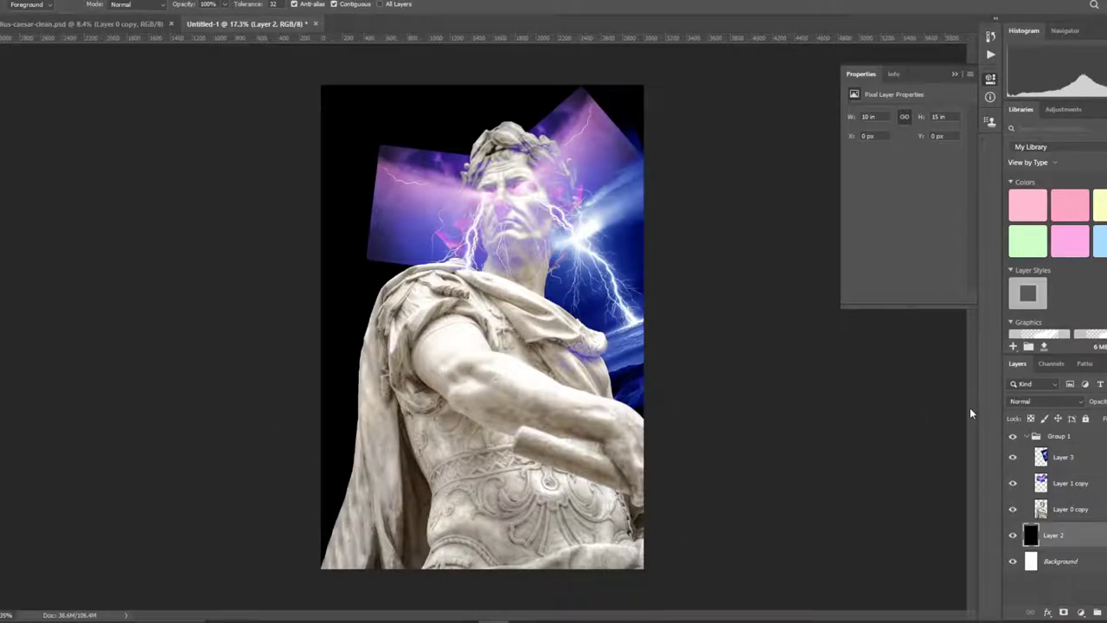
- Enlarge the blue lightning Layer 3 in two transforms and position it over the statue's head
key(v)
click(1063, 457)
key(ctrl+t)
drag(734, 435, 821, 563)
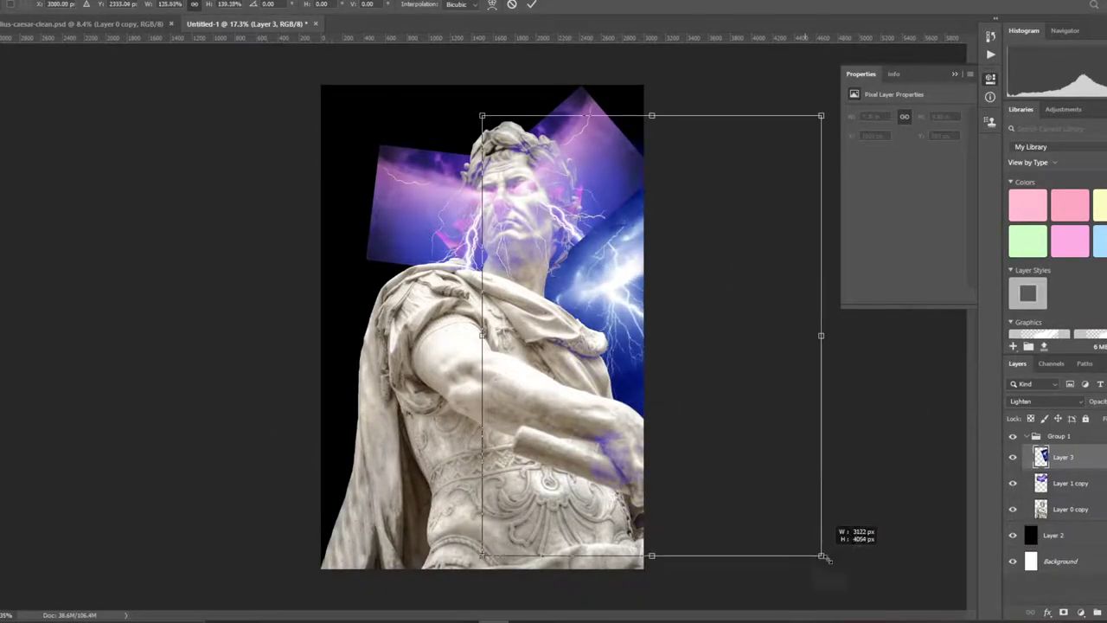
drag(711, 418, 637, 314)
key(Return)
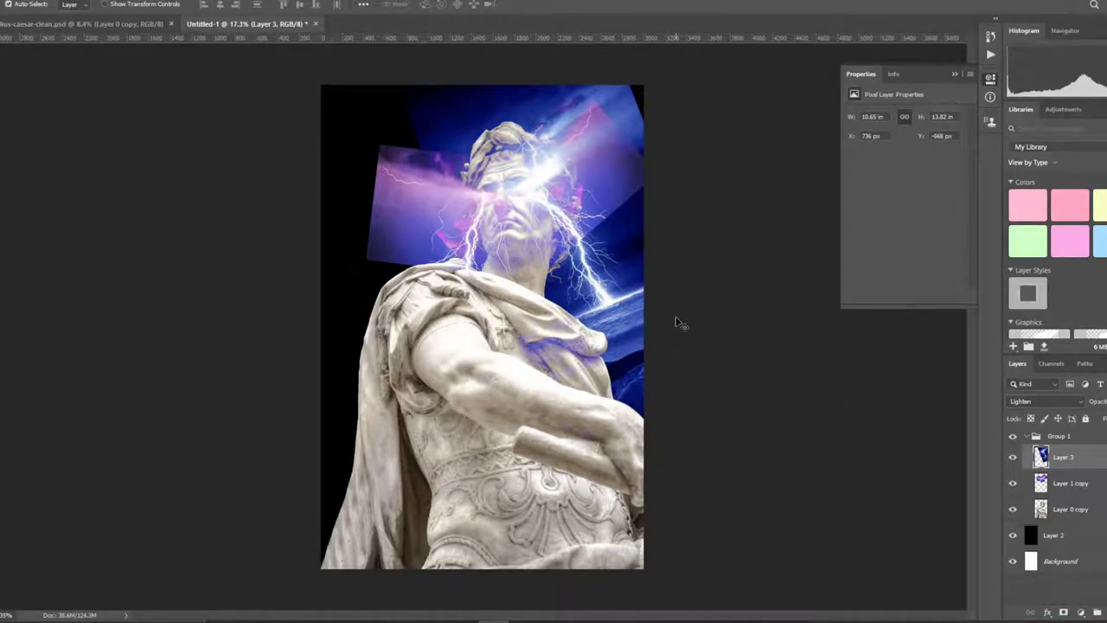
key(ctrl+t)
drag(744, 459, 828, 605)
drag(640, 320, 629, 311)
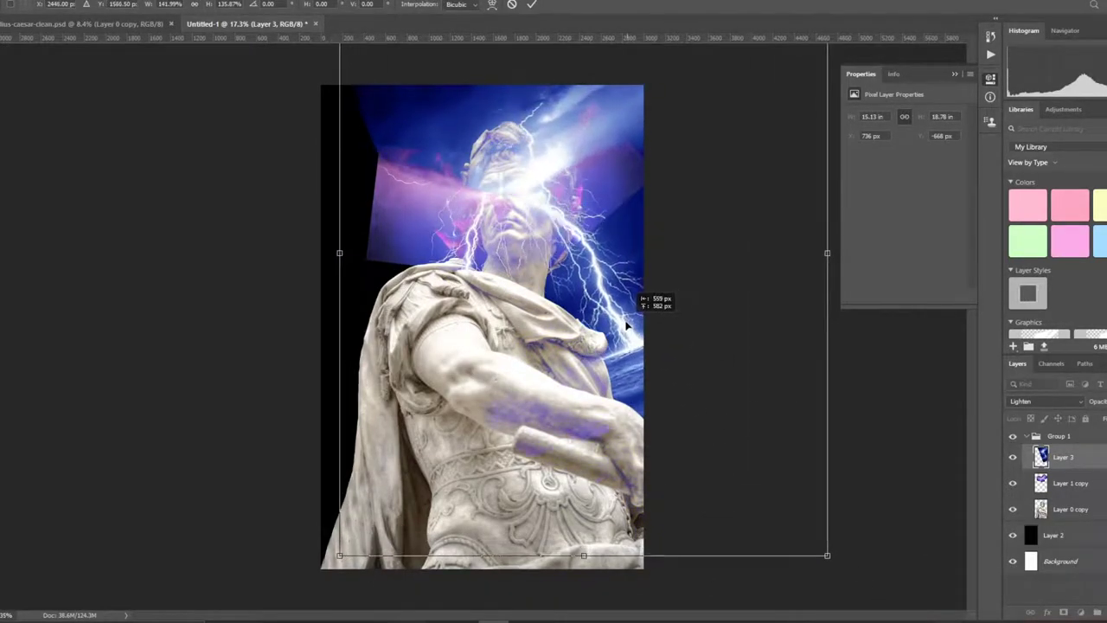
key(Return)
- Erase the bright white glare over the head with a 15% opacity eraser
key(b)
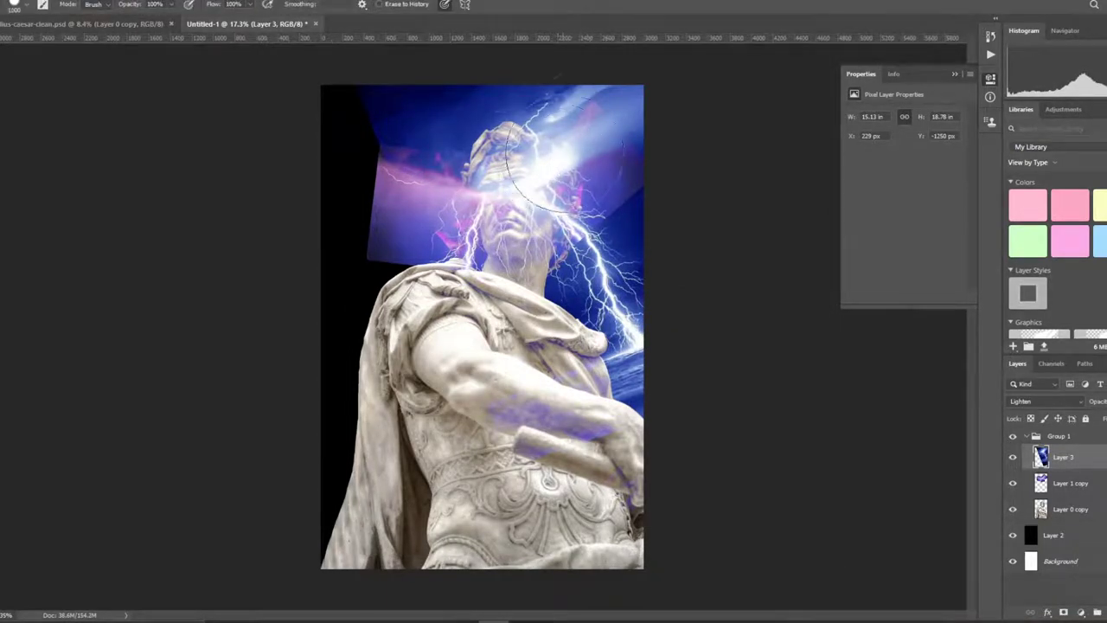
right_click(458, 70)
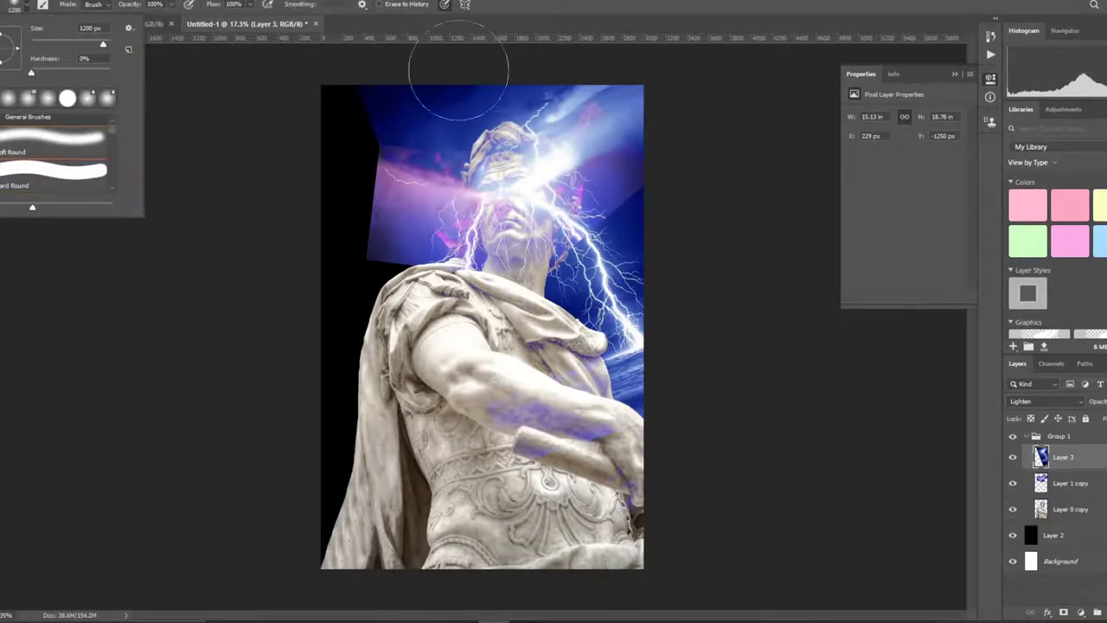
click(166, 5)
text(5)
mouse_move(512, 128)
mouse_down()
mouse_move(667, 148)
mouse_move(550, 143)
mouse_move(519, 186)
mouse_move(531, 173)
mouse_up()
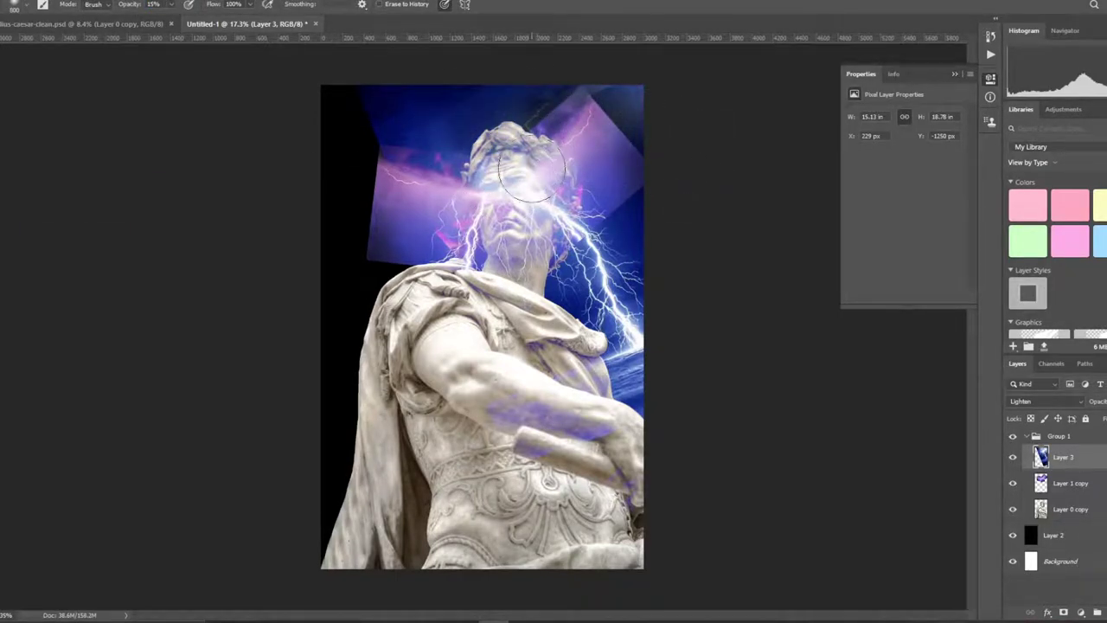
- Browse Google Images and preview the purple 'What causes lightning?' photo
scroll(743, 279, down, 2)
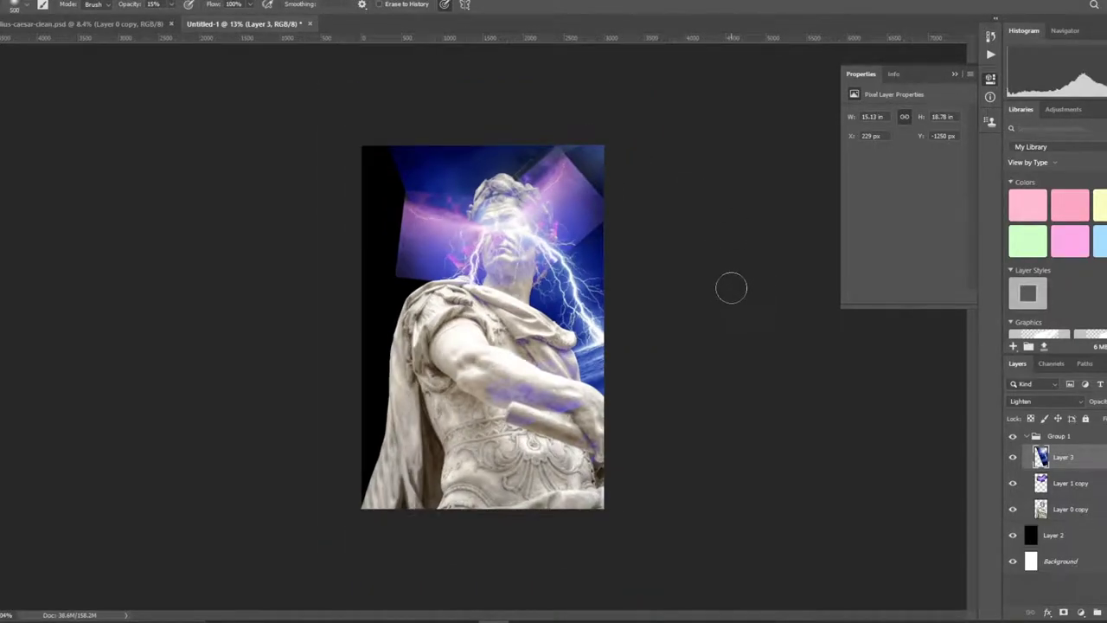
scroll(654, 275, up, 2)
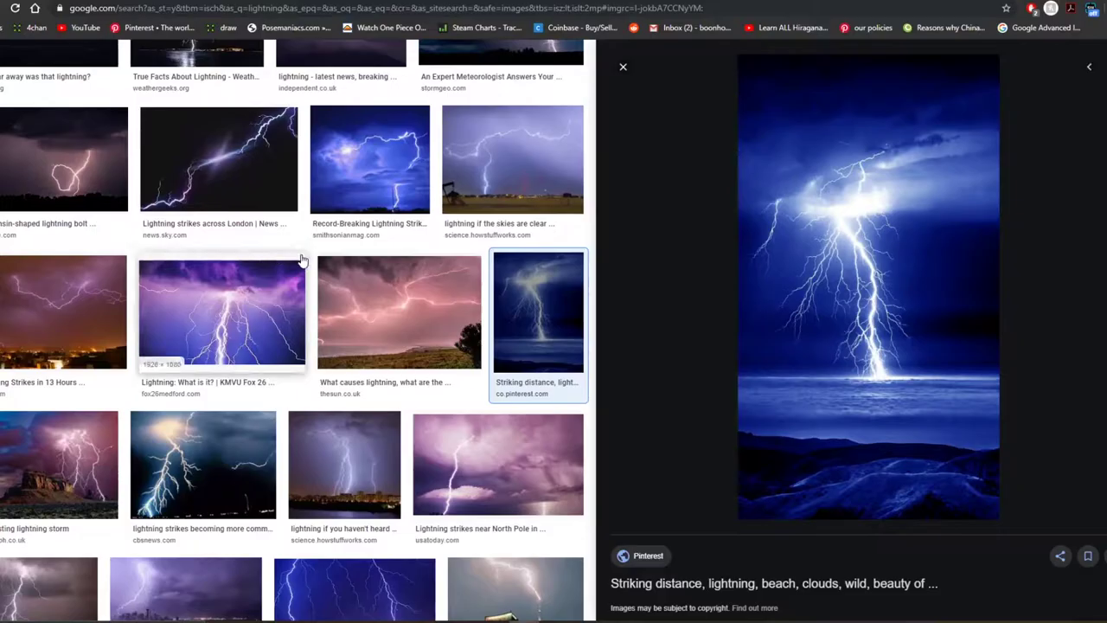
scroll(398, 329, down, 3)
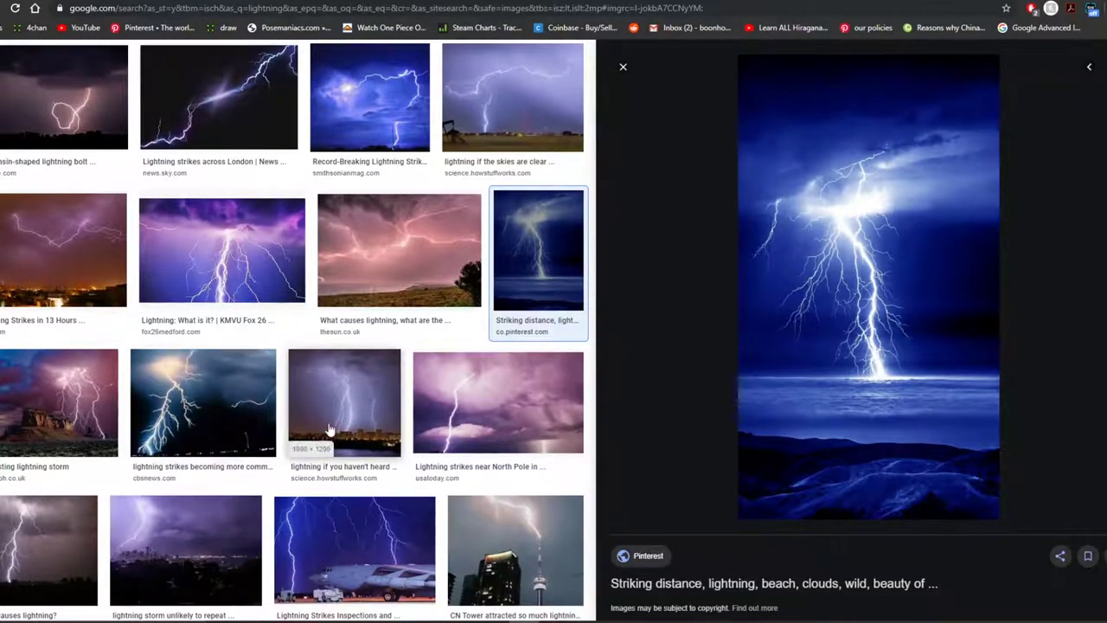
scroll(398, 328, down, 3)
scroll(398, 328, up, 3)
click(49, 426)
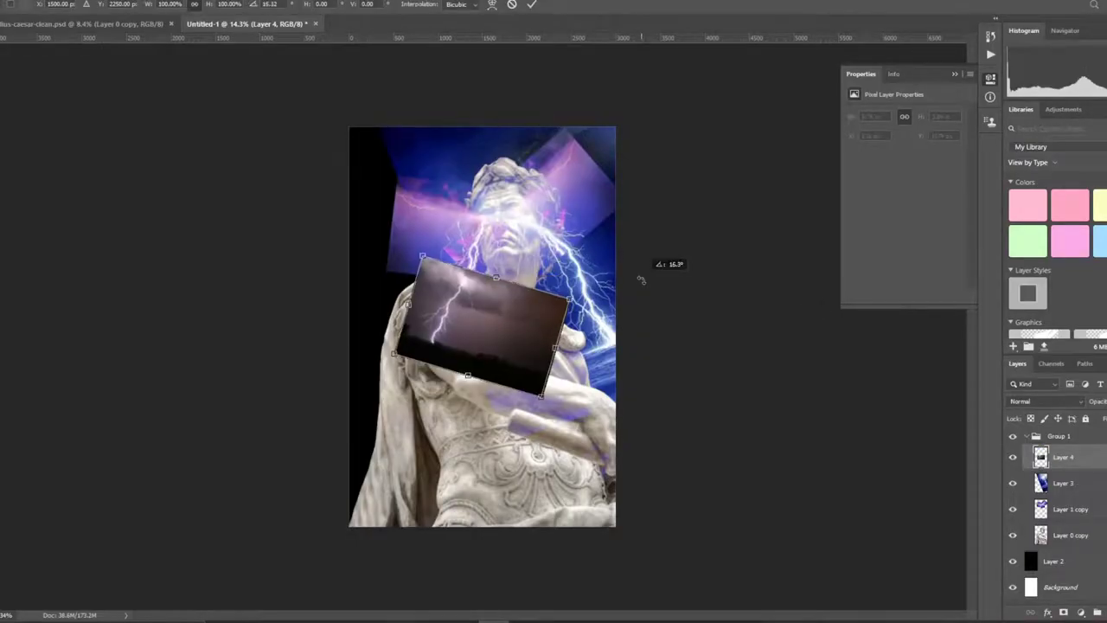
- Rotate the pasted lightning photo diagonally and scale it to cover the canvas
mouse_move(654, 259)
mouse_down()
mouse_move(650, 294)
mouse_move(641, 285)
mouse_up()
drag(302, 317, 235, 367)
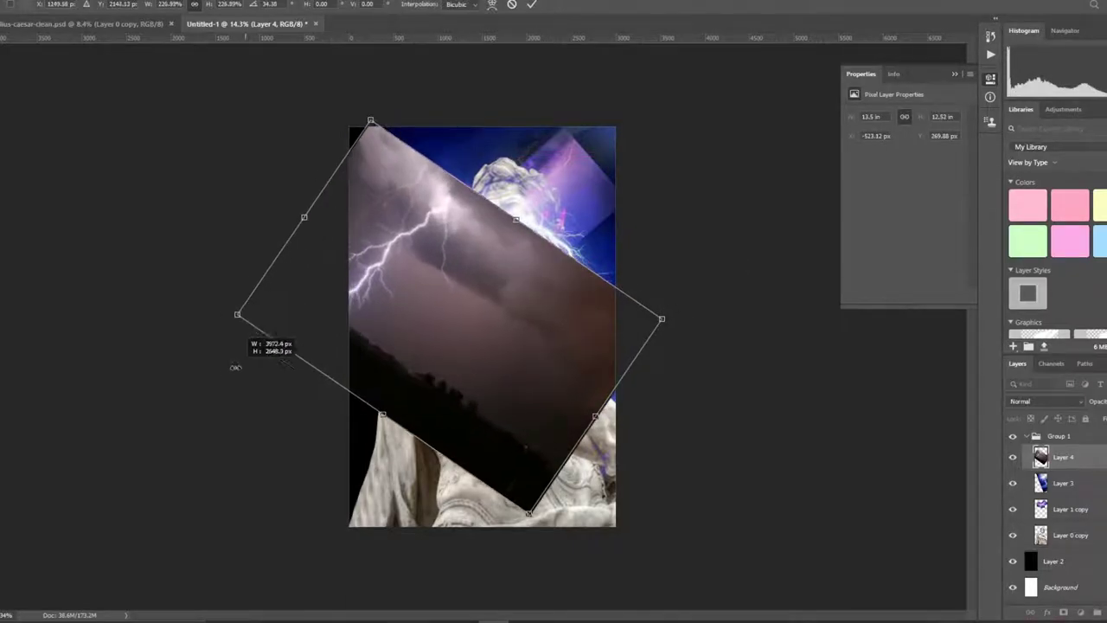
drag(509, 329, 536, 360)
drag(717, 338, 749, 375)
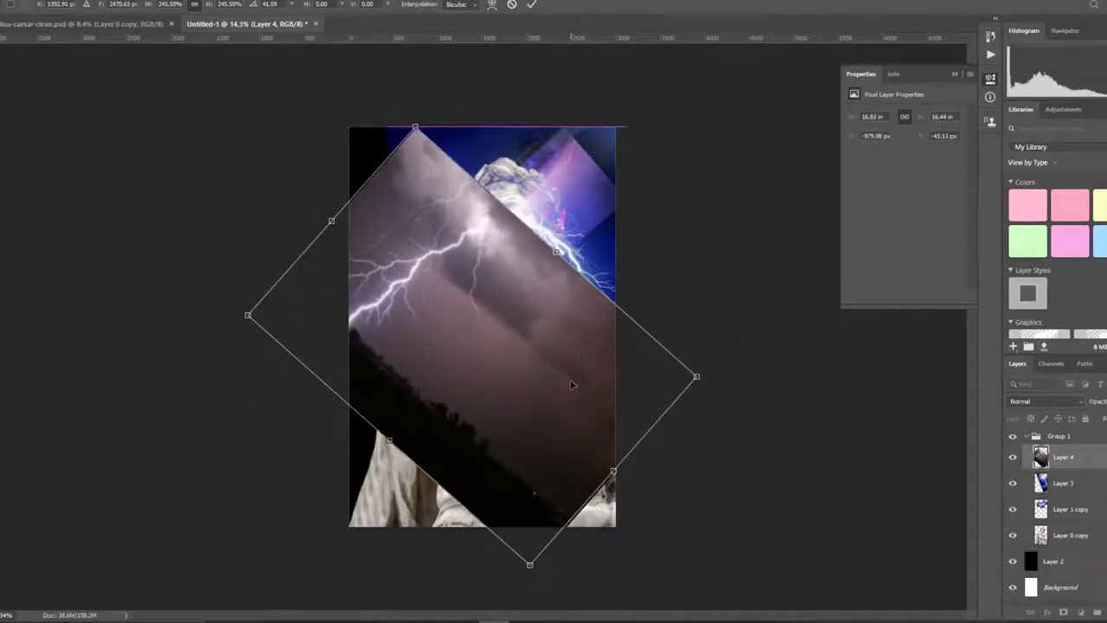
key(Return)
- Nudge the lightning photo slightly and set its blend mode to Lighten
click(1045, 401)
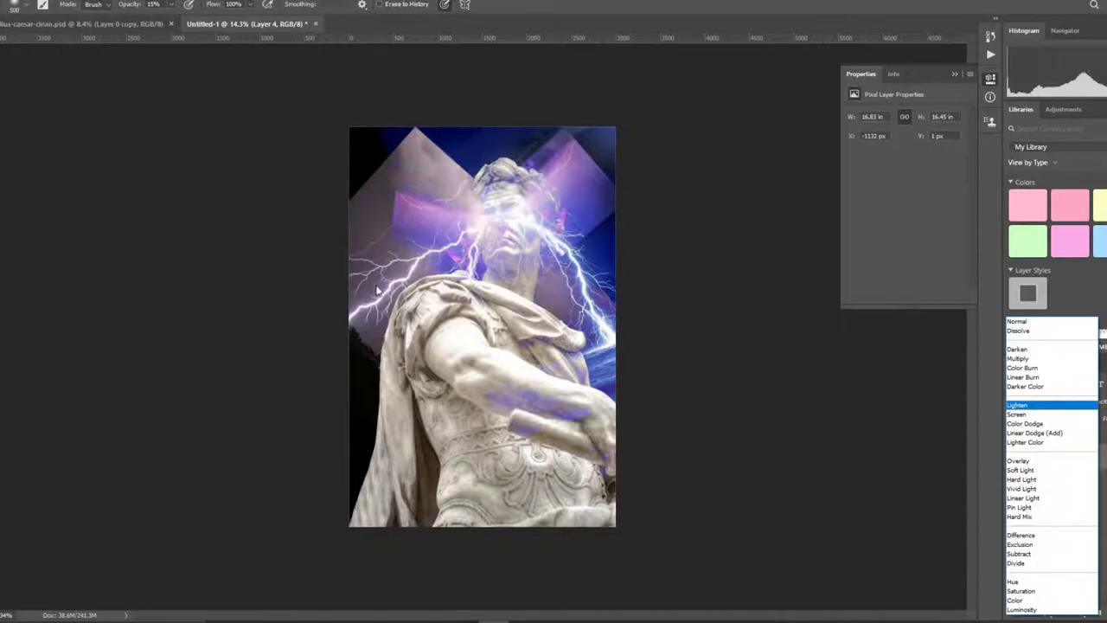
key(Escape)
key(v)
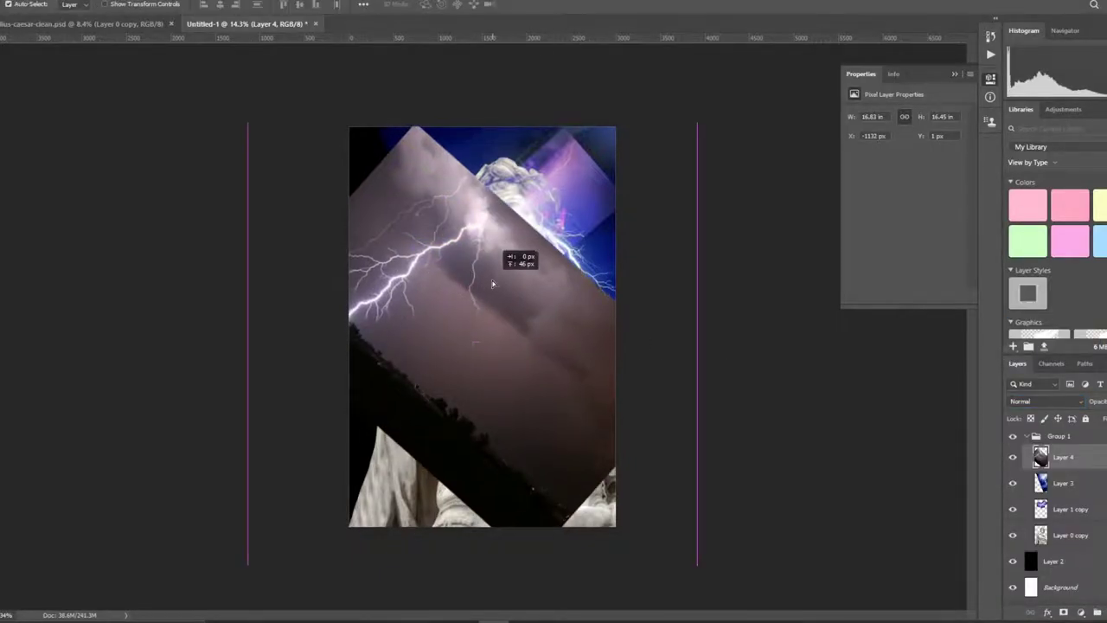
drag(502, 251, 502, 242)
click(1045, 402)
click(1036, 404)
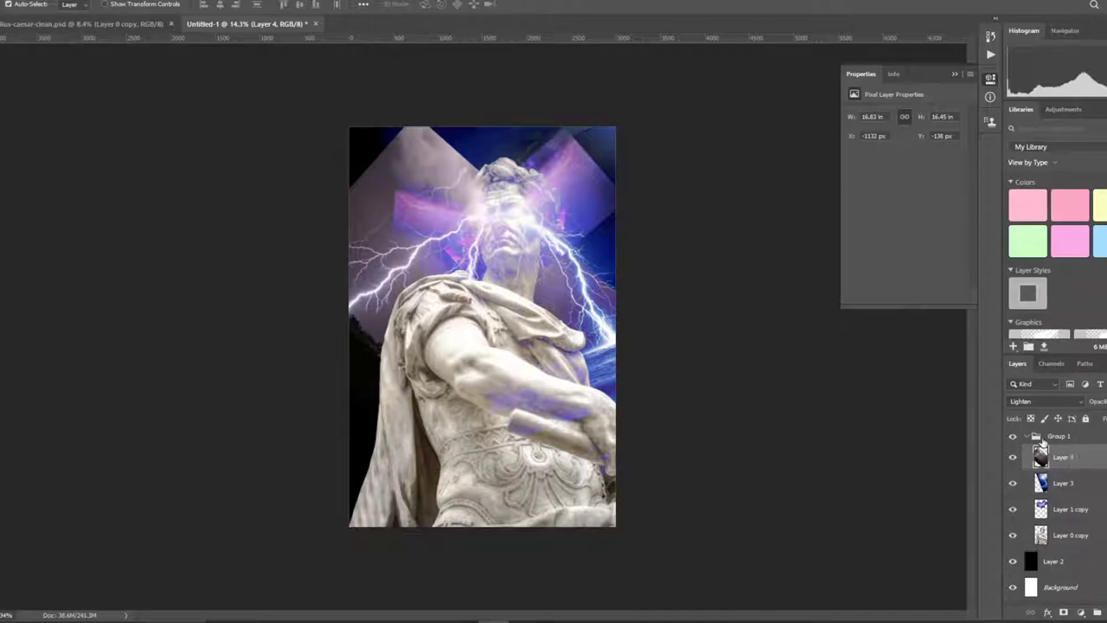
- Erase blue lightning at Layer 3's right edge and the purple band at upper right on Layer 1 copy
scroll(595, 353, down, 3)
scroll(575, 357, up, 3)
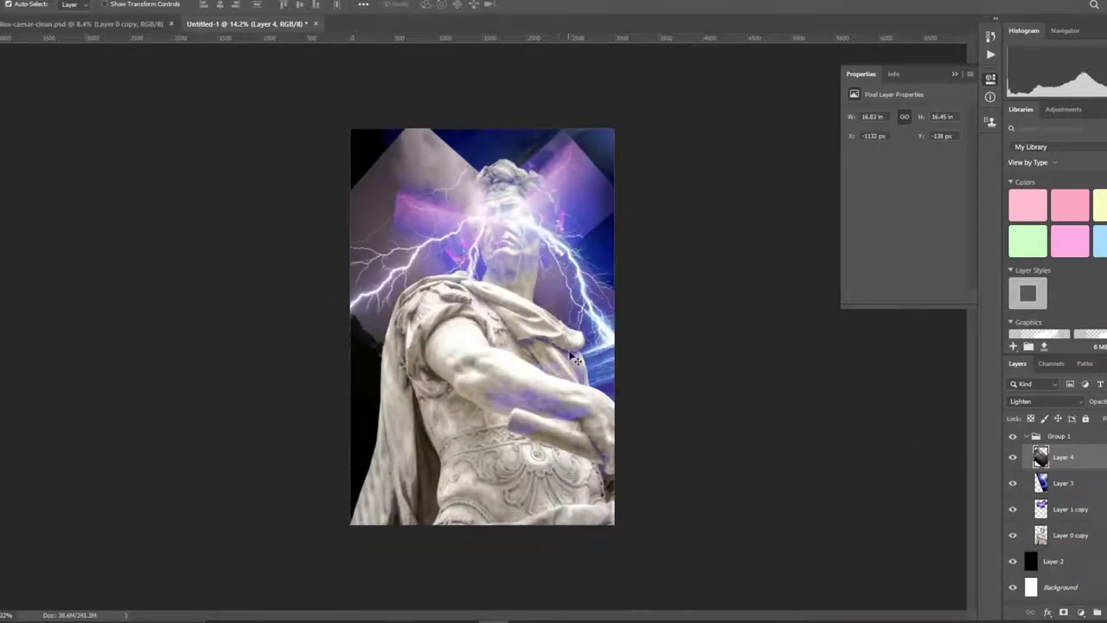
key(e)
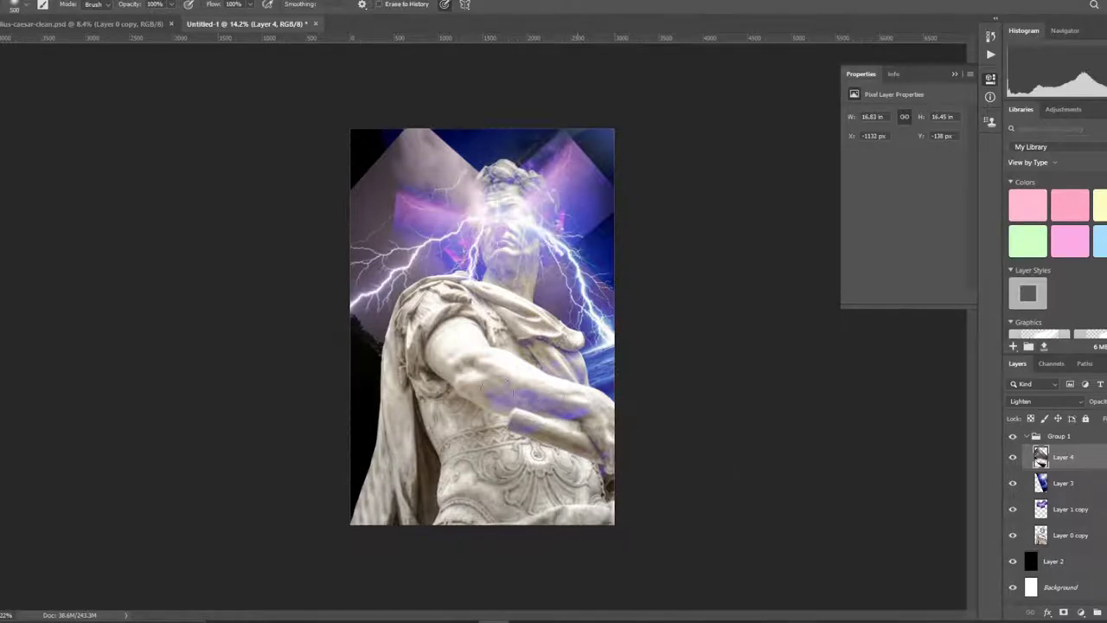
click(1050, 484)
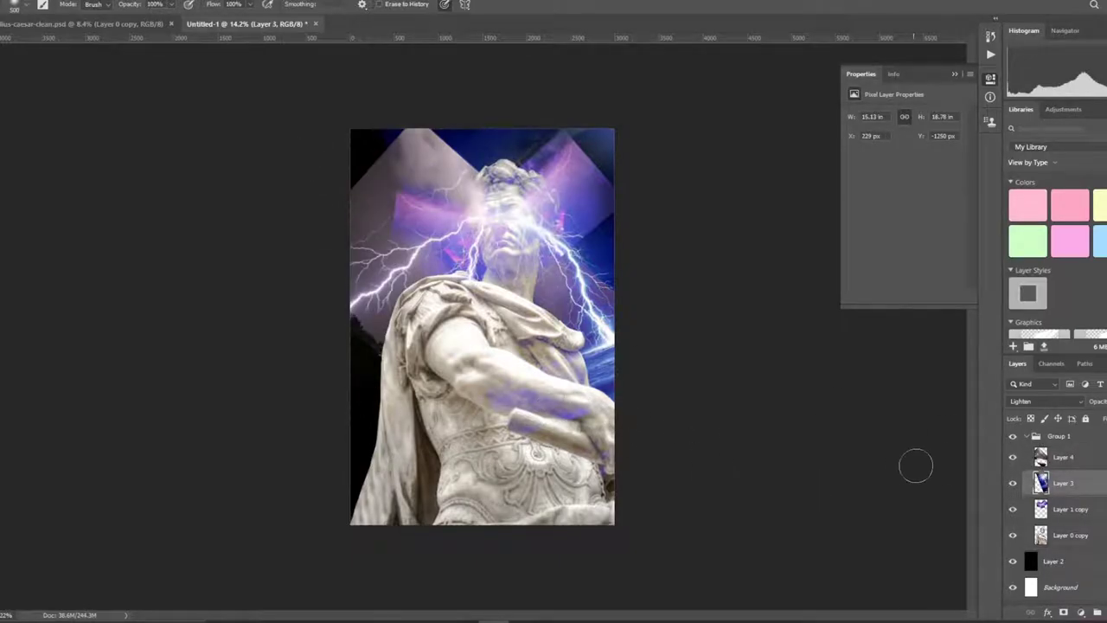
drag(610, 394, 605, 364)
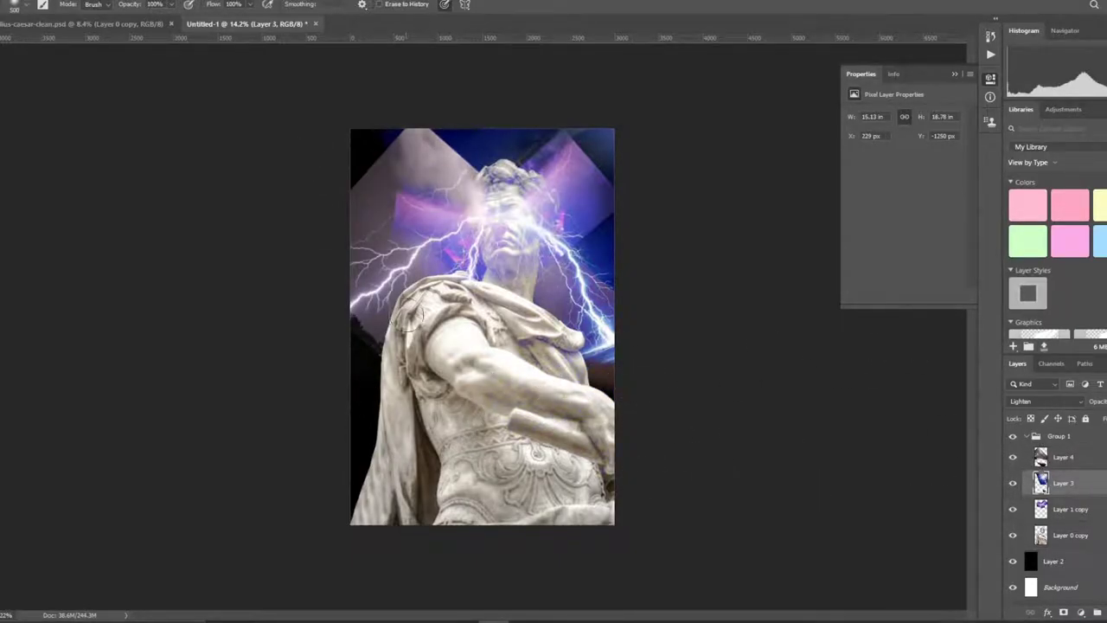
key(alt+bracketright)
key(alt+bracketleft)
key(alt+bracketleft)
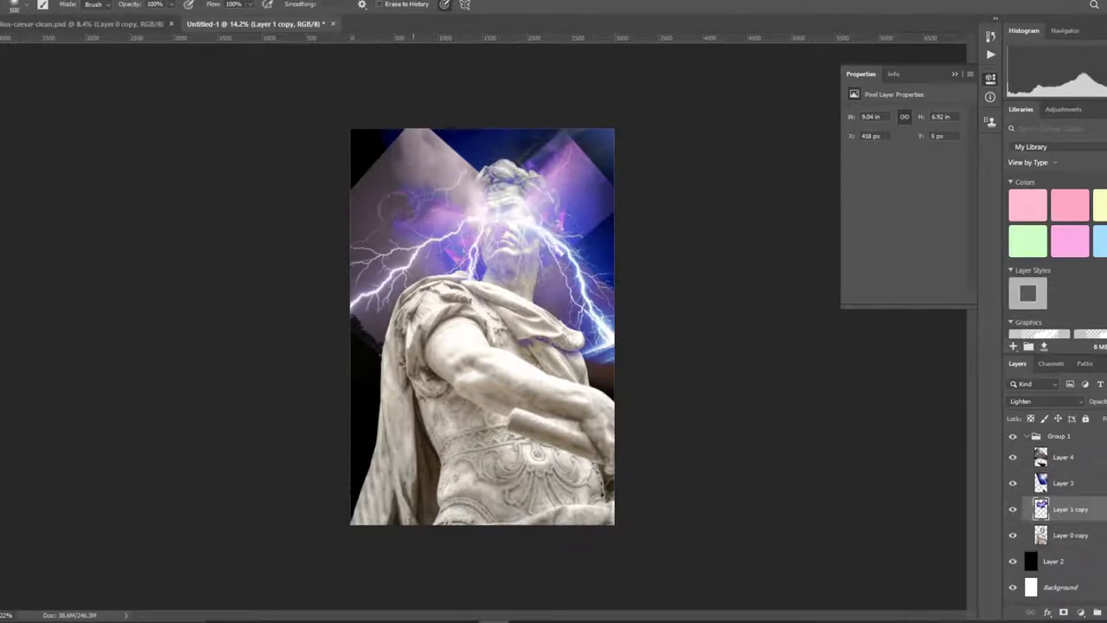
drag(523, 142, 579, 207)
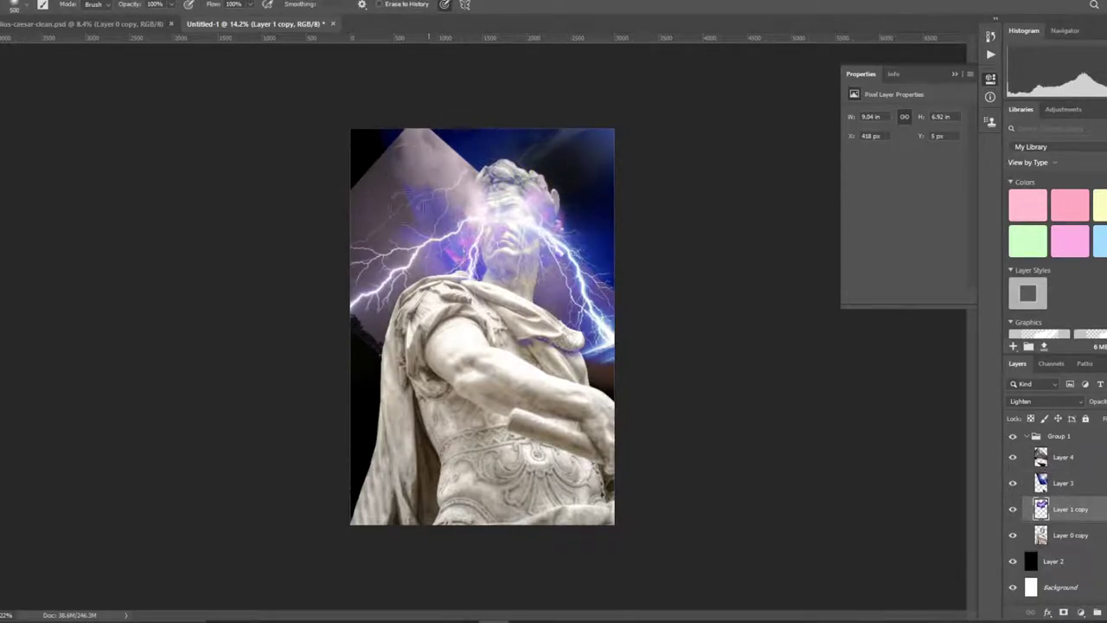
- Erase the pinkish wedge on Layer 4, then undo a haze-erasing stroke on Layer 3
key(alt+bracketright)
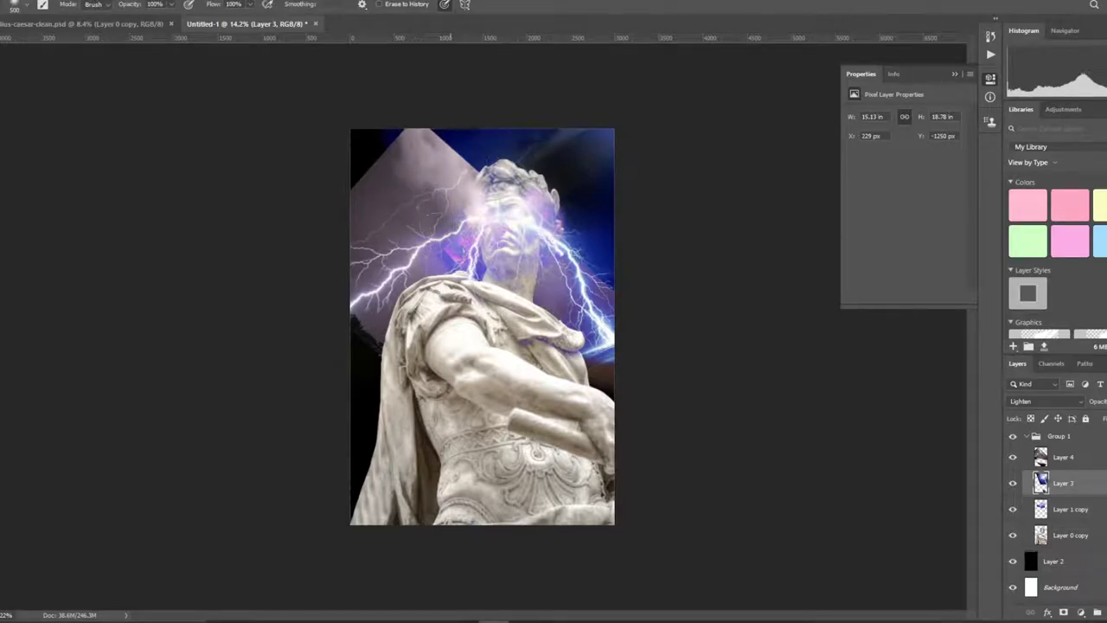
key(alt+bracketright)
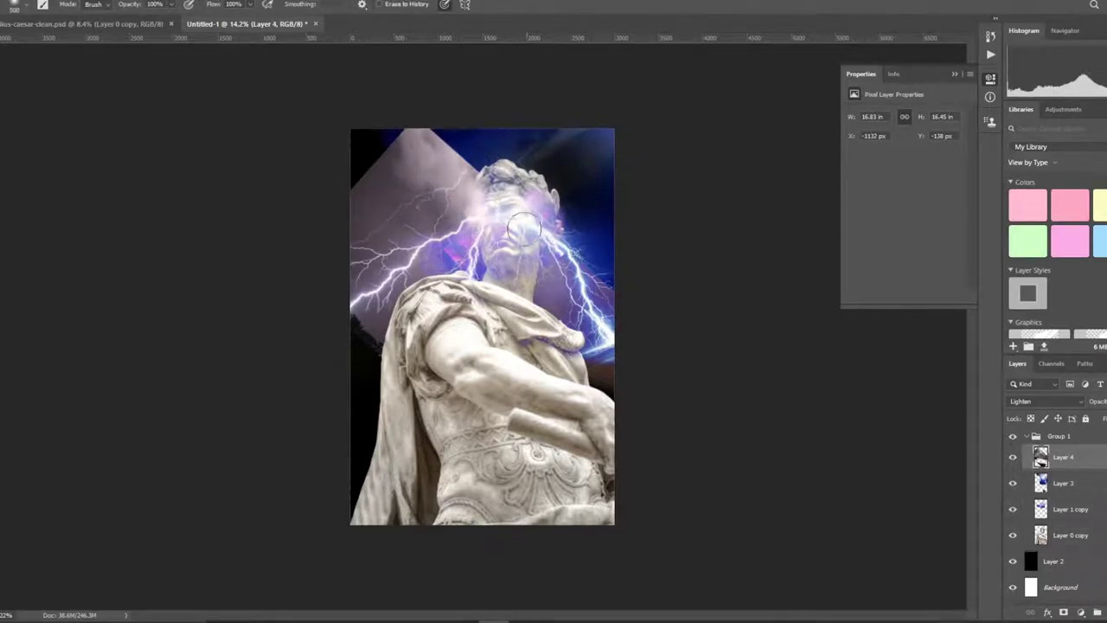
mouse_move(454, 194)
mouse_down()
mouse_move(416, 164)
mouse_move(441, 173)
mouse_up()
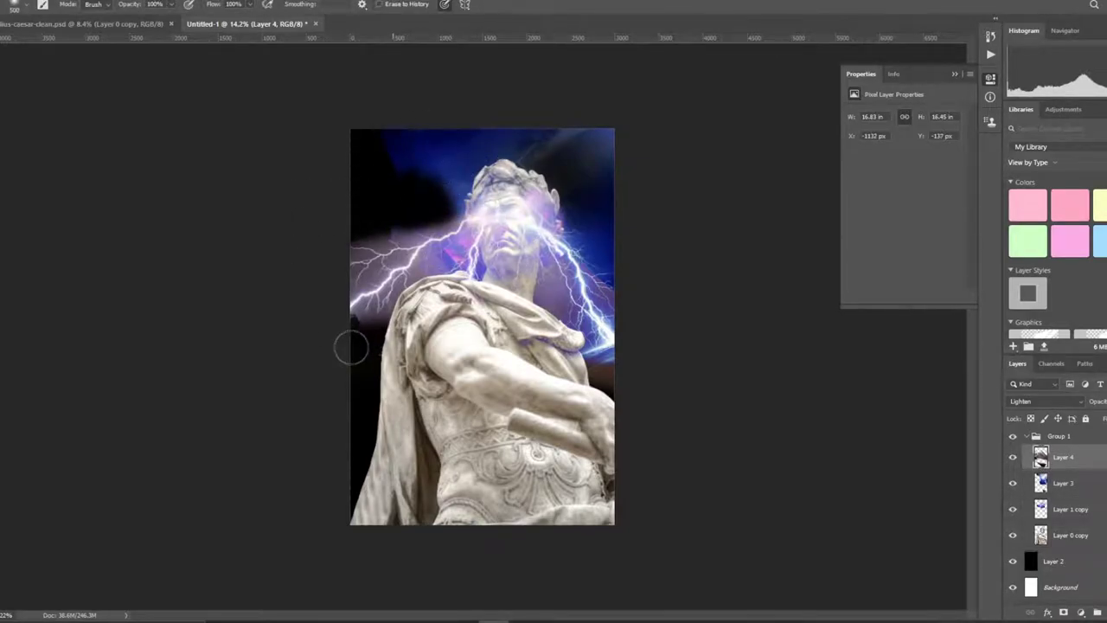
scroll(635, 338, down, 4)
scroll(635, 338, up, 3)
key(alt+bracketleft)
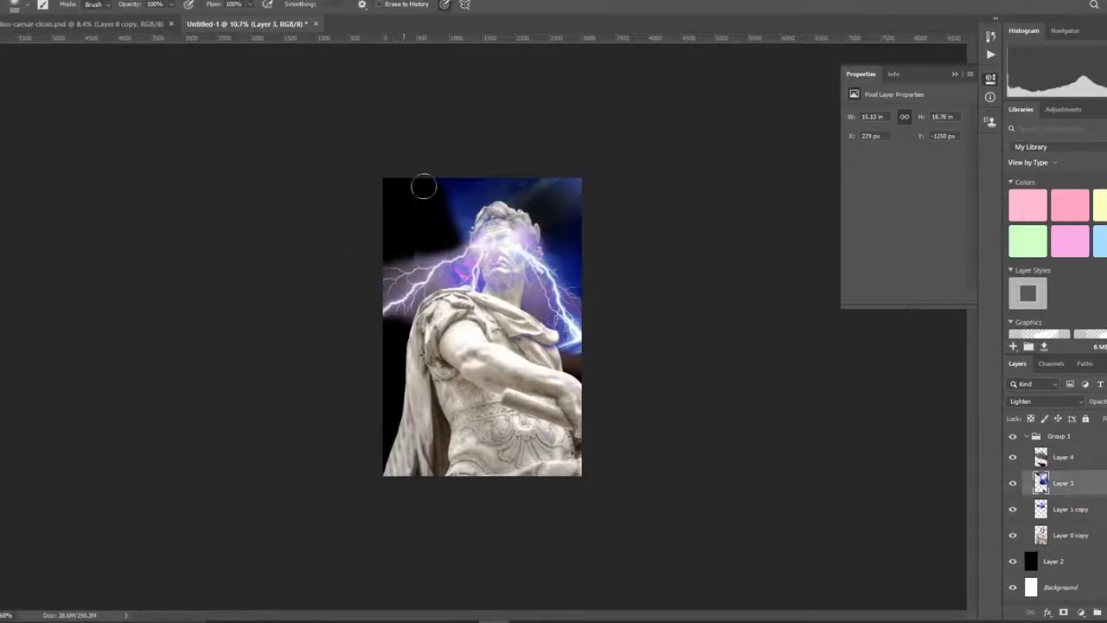
mouse_move(519, 173)
mouse_down()
mouse_move(600, 247)
mouse_move(560, 177)
mouse_move(440, 222)
mouse_up()
key(ctrl+z)
- Darken the pink glow left of the face on the Layer 1 copy
scroll(519, 329, up, 5)
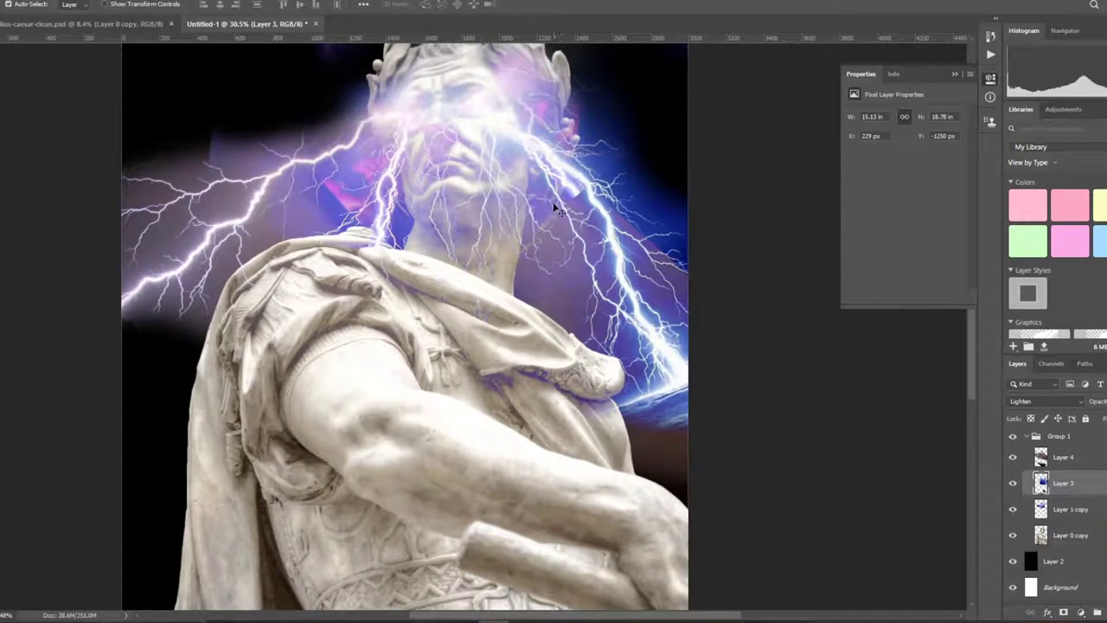
click(1041, 458)
click(1040, 512)
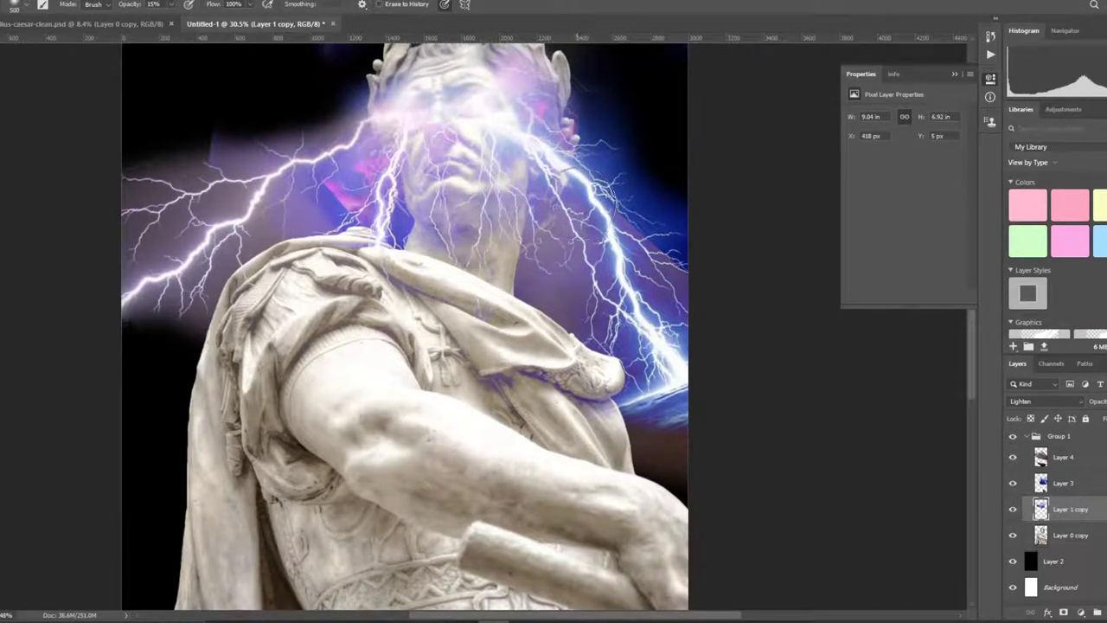
drag(346, 197, 339, 140)
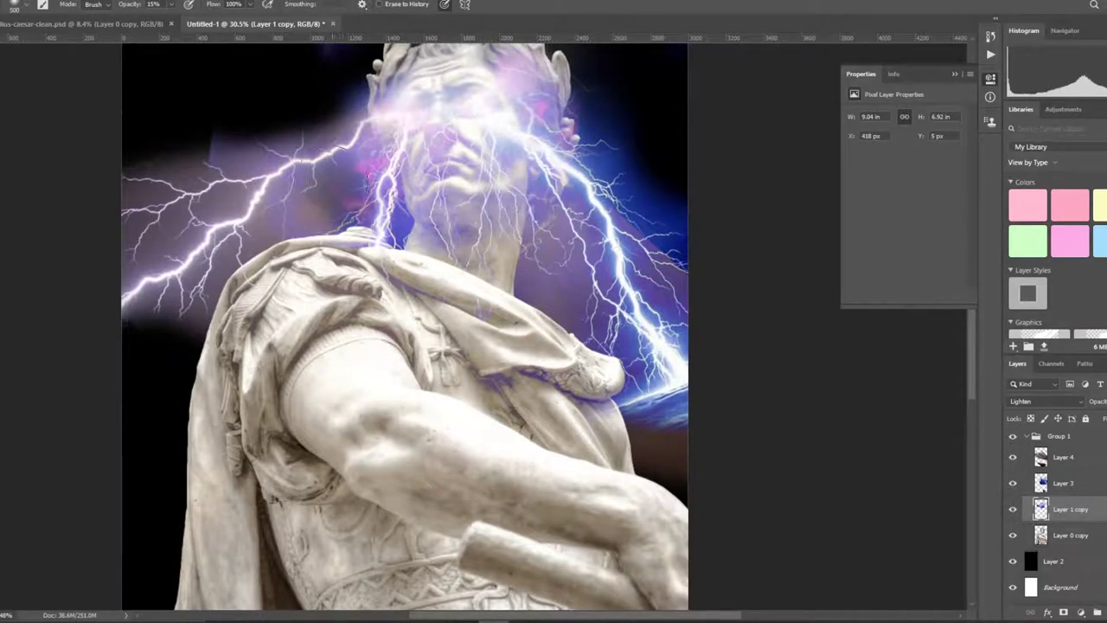
- Find the purple Dry lightning image in Google Images and copy it
scroll(627, 250, down, 5)
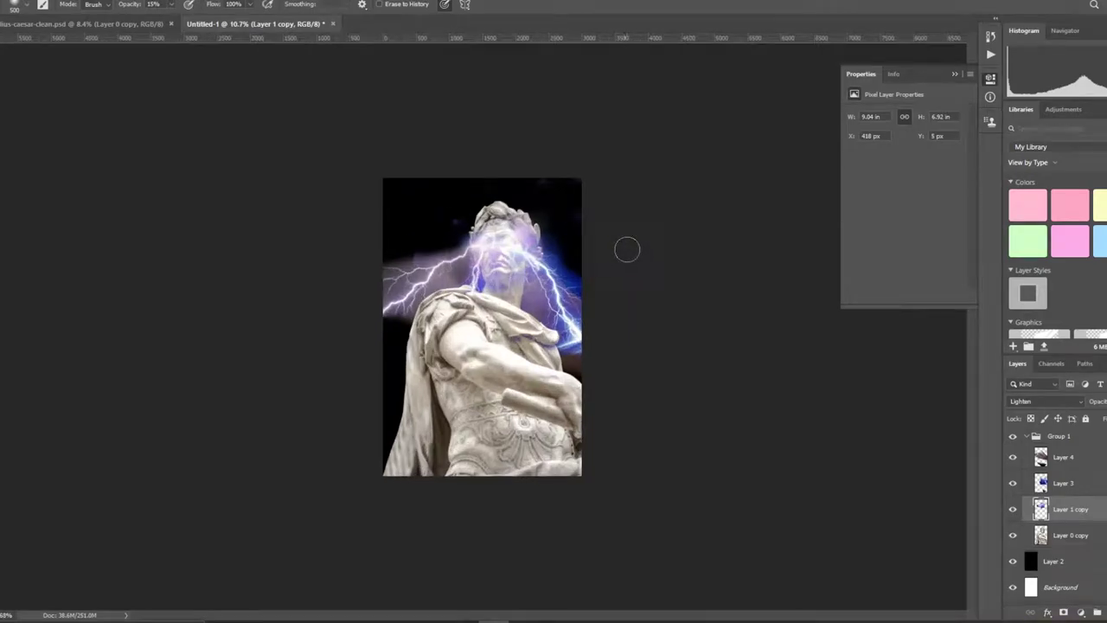
scroll(320, 313, up, 3)
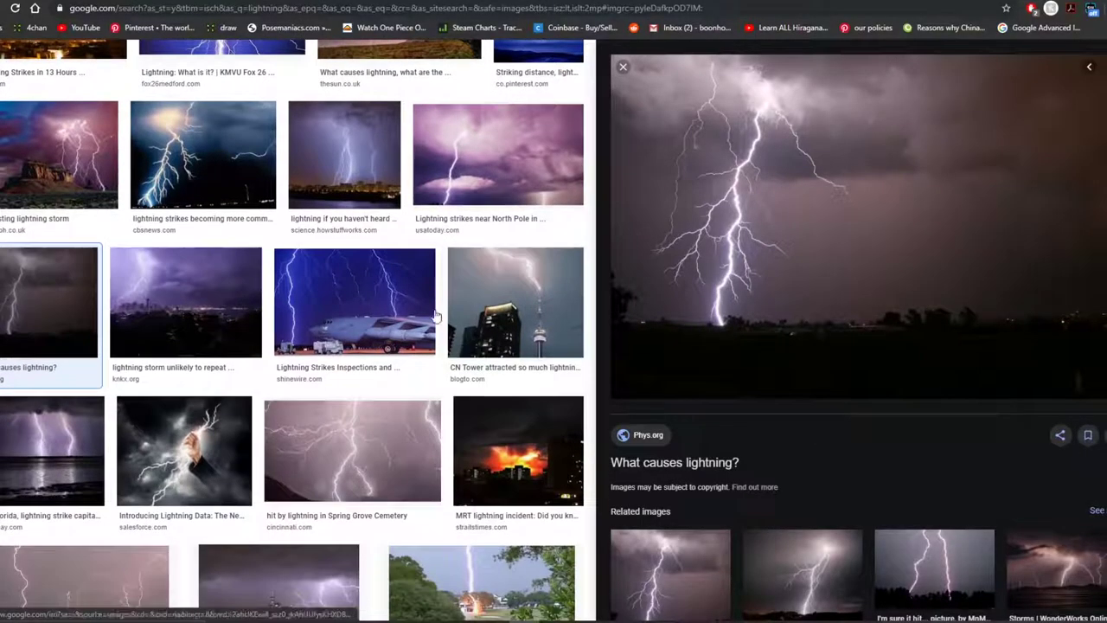
scroll(320, 313, up, 3)
scroll(320, 314, up, 3)
mouse_move(213, 209)
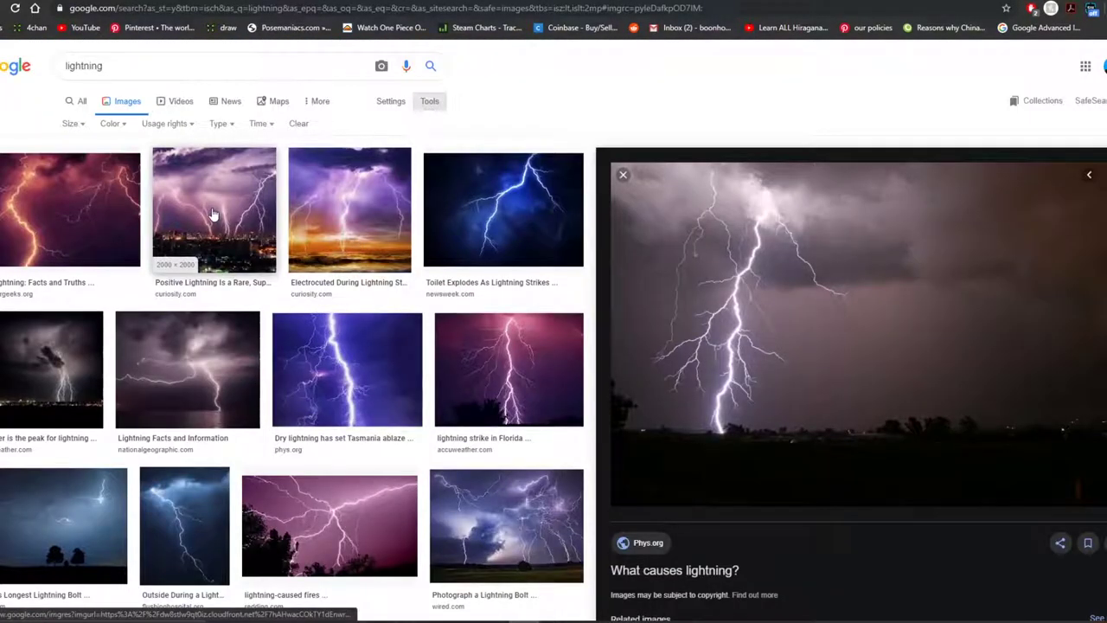
scroll(213, 215, down, 1)
click(346, 246)
right_click(817, 169)
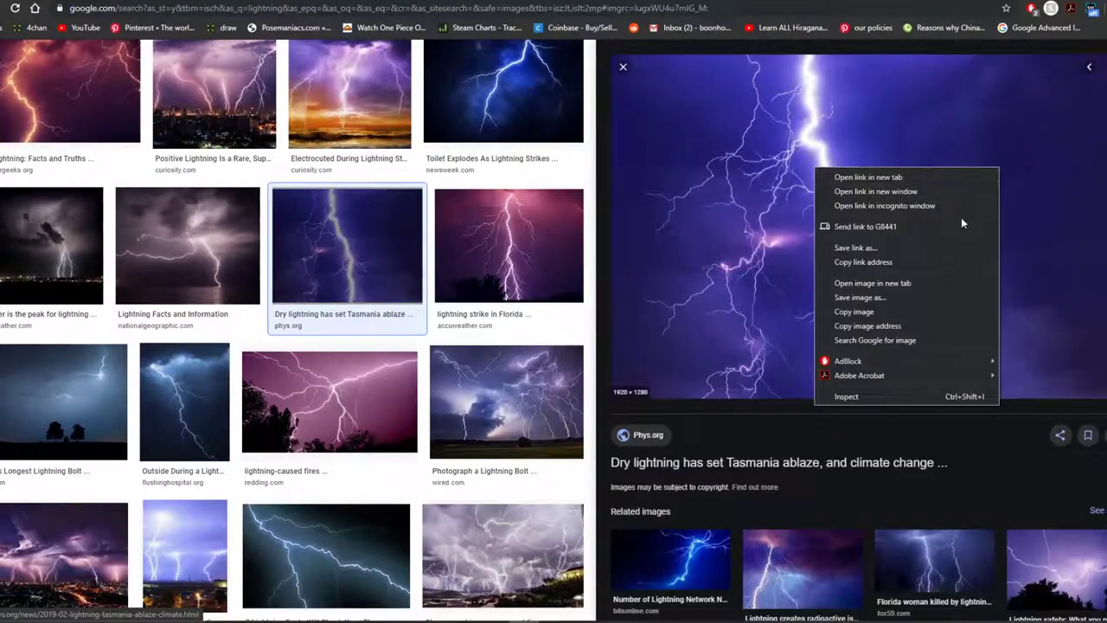
click(865, 313)
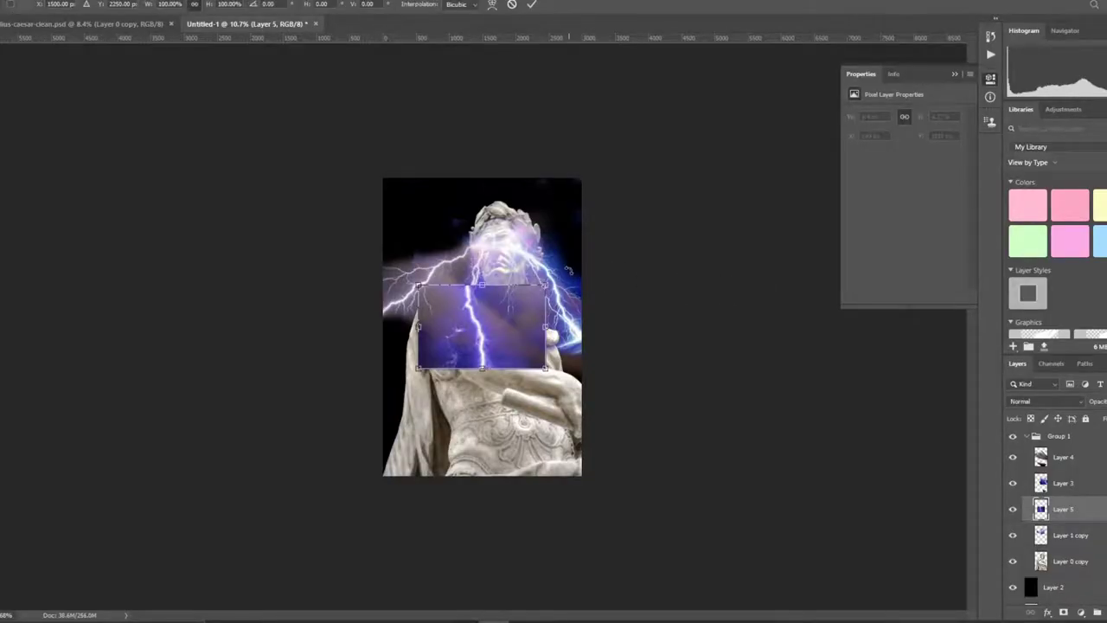
- Enlarge the pasted lightning, rotate it diagonally, and place it across the upper left over the head
mouse_move(545, 285)
mouse_down()
mouse_move(607, 254)
mouse_move(606, 240)
mouse_move(495, 151)
mouse_up()
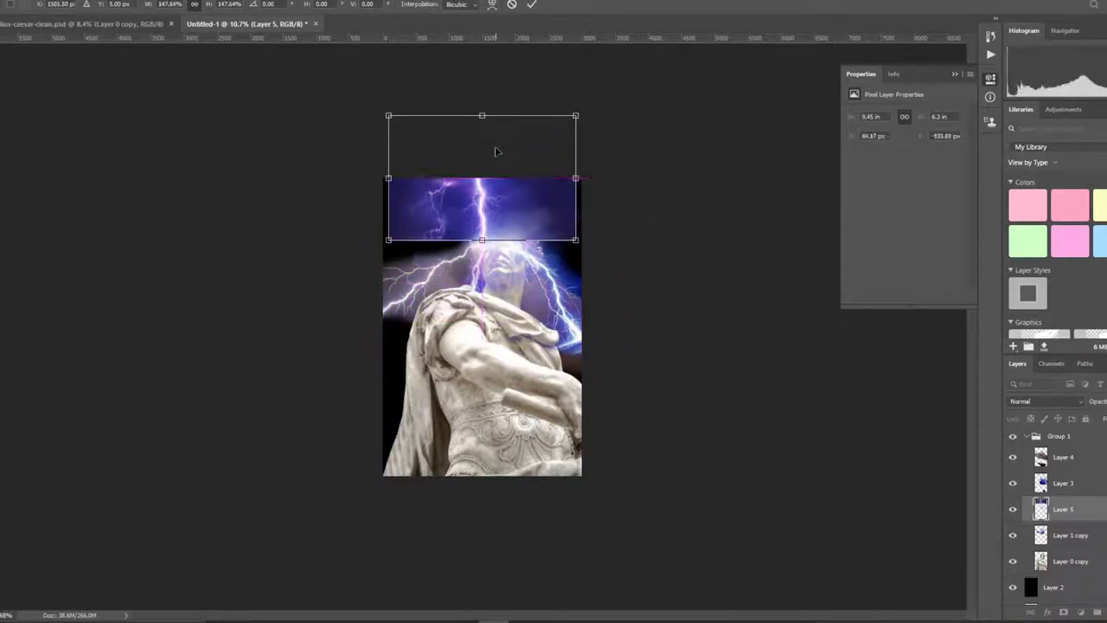
key(Return)
key(ctrl+t)
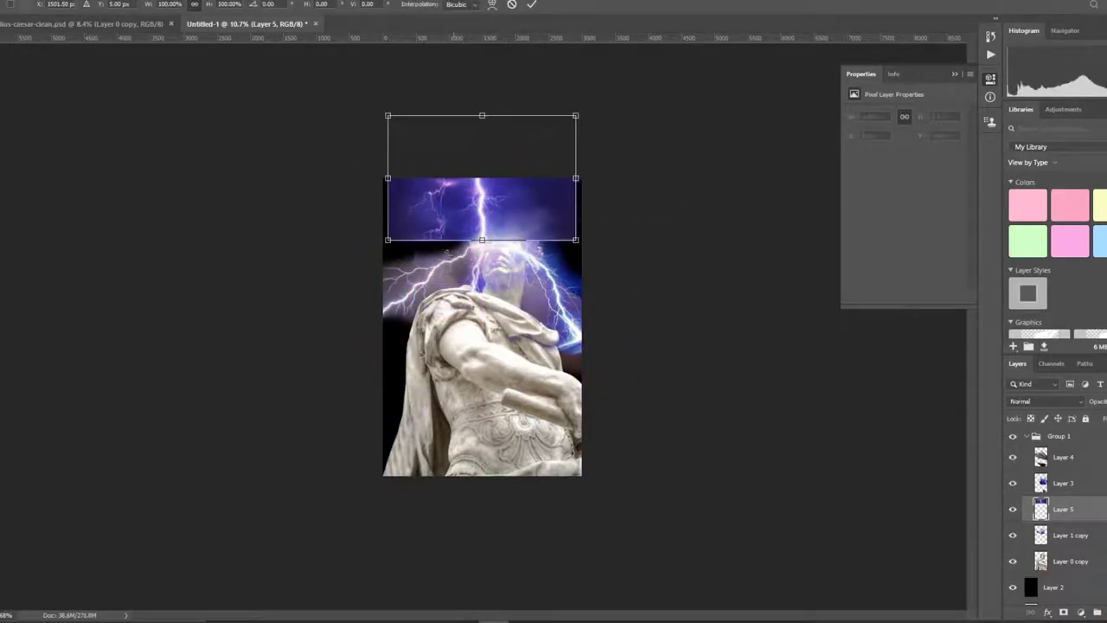
drag(388, 240, 342, 281)
drag(577, 198, 523, 198)
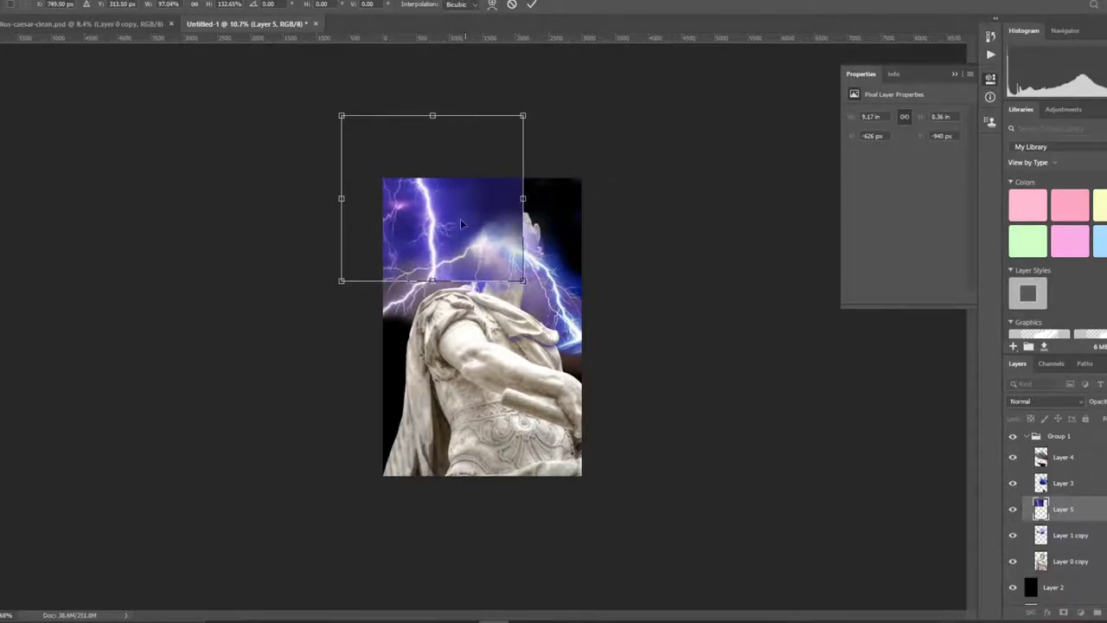
drag(461, 224, 511, 188)
mouse_move(582, 87)
mouse_down()
mouse_move(563, 54)
mouse_move(509, 183)
mouse_up()
drag(427, 64, 432, 53)
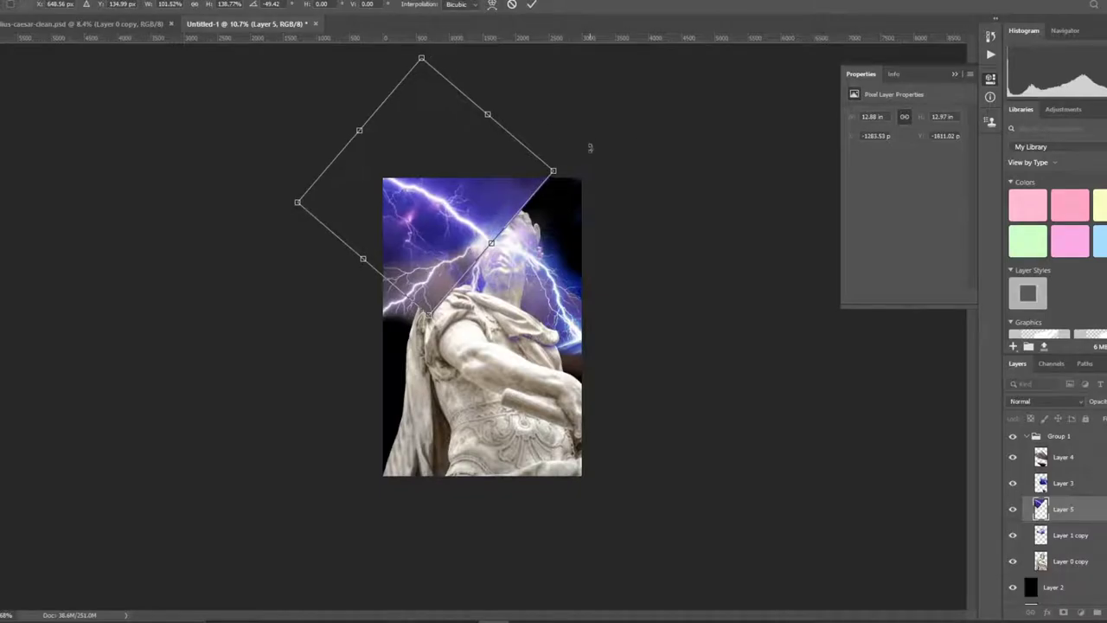
drag(492, 188, 494, 192)
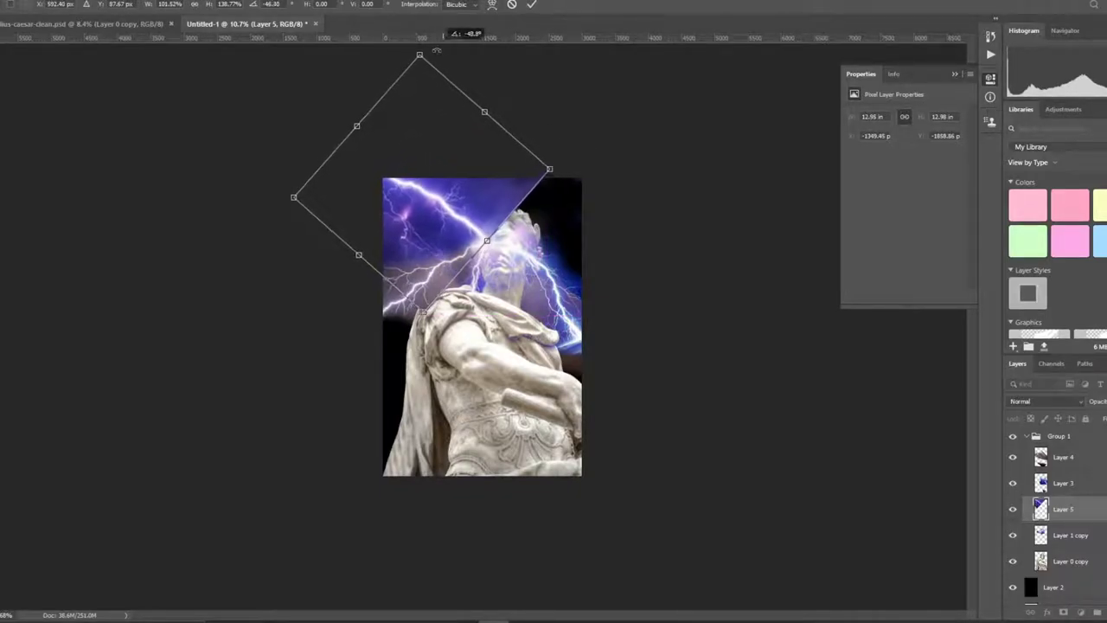
drag(481, 203, 460, 154)
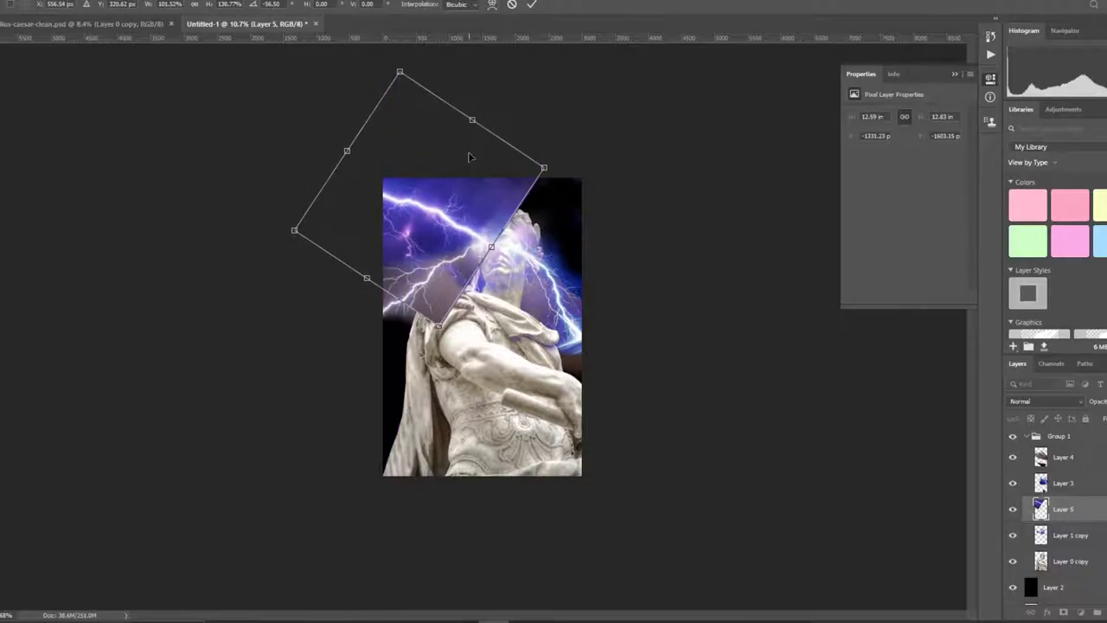
key(Return)
- Erase the lightning's dark edge over the head at 100% eraser opacity
key(e)
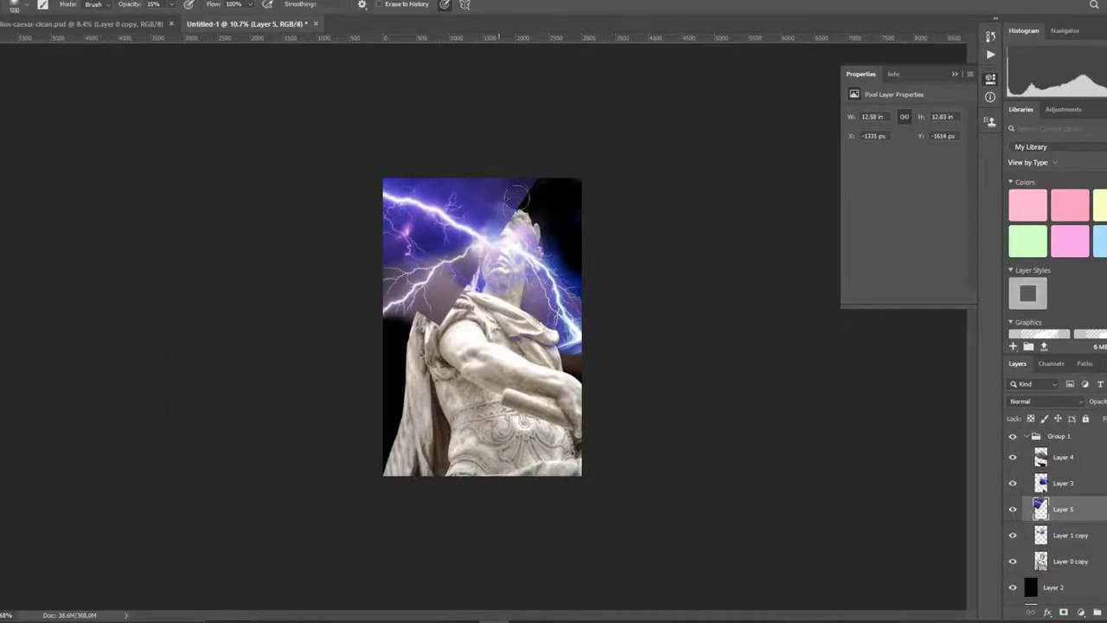
key(0)
drag(510, 147, 523, 217)
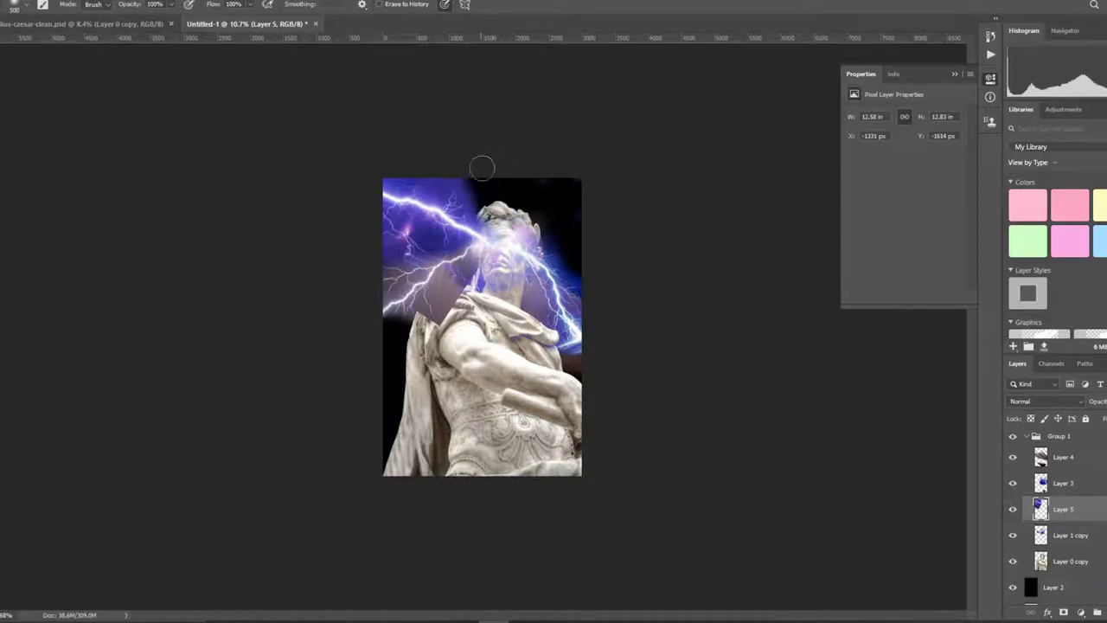
- Duplicate the lightning layer, flip the copy horizontally, and move it to the upper right
key(ctrl+j)
key(ctrl+t)
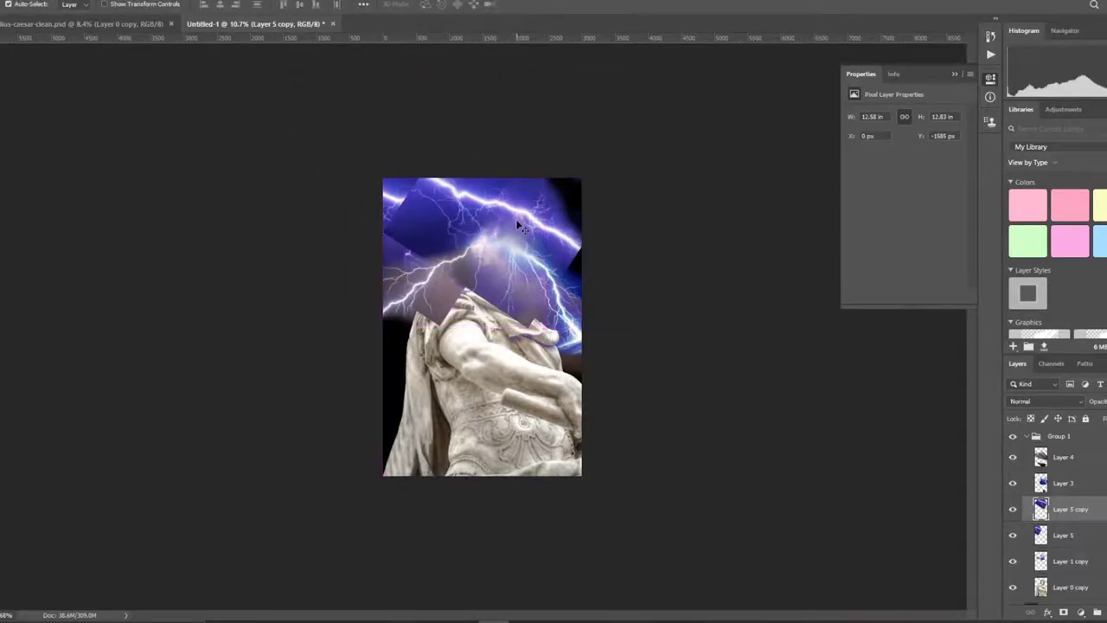
right_click(516, 221)
click(597, 377)
key(Return)
mouse_move(526, 237)
mouse_down()
mouse_move(619, 184)
mouse_move(603, 225)
mouse_up()
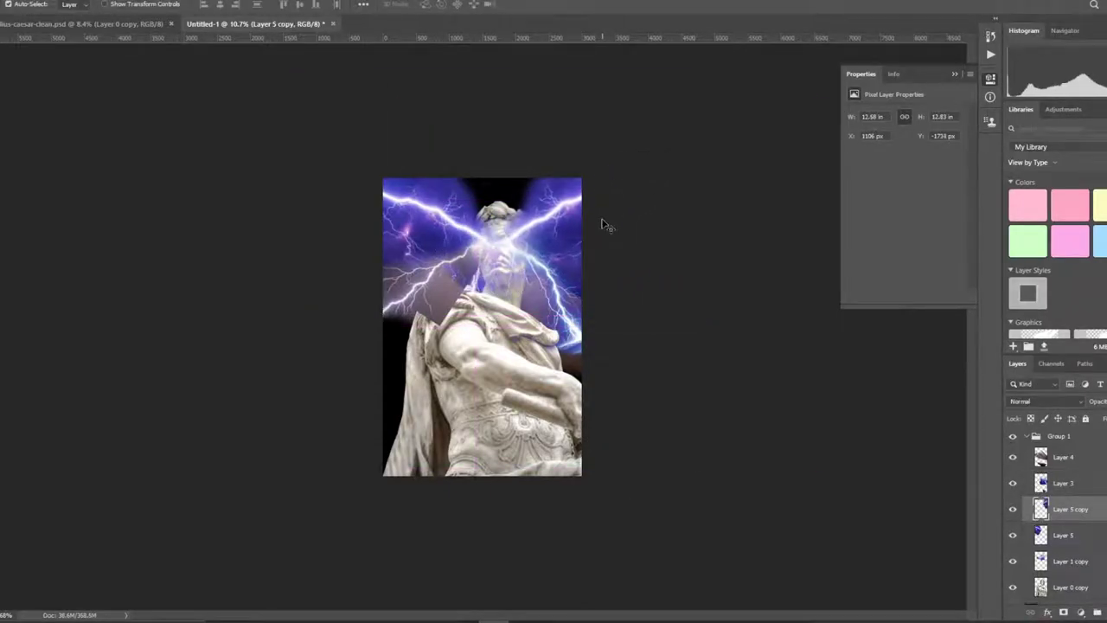
- Set blend modes on the mirrored copy and give Layer 5 Color Dodge
click(1046, 402)
click(1025, 423)
click(1064, 535)
click(1046, 402)
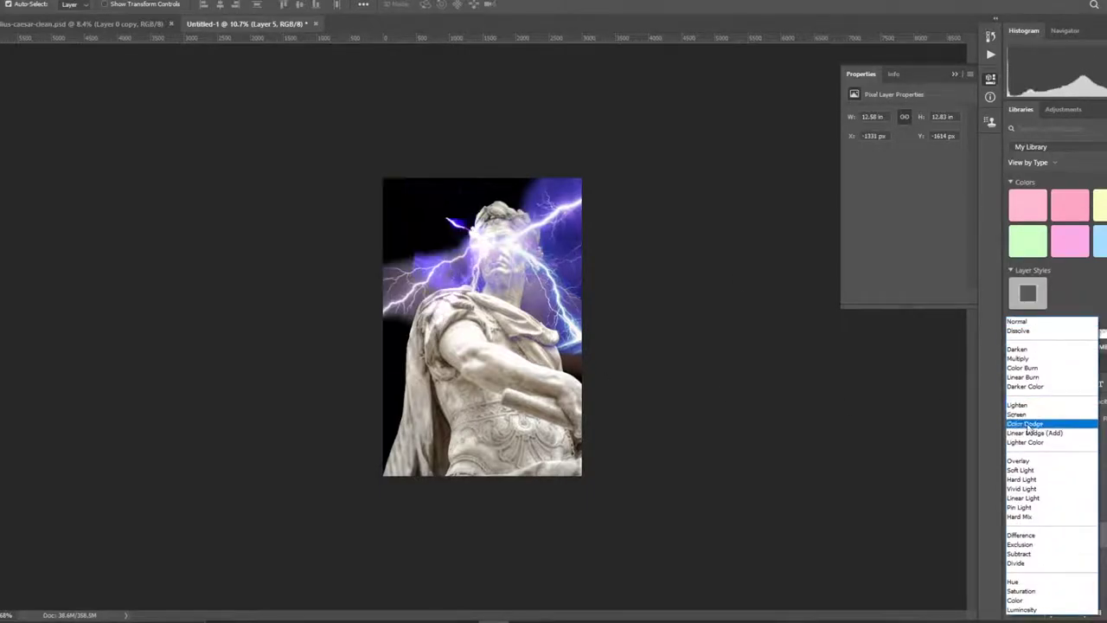
click(1026, 424)
- Merge the lightning layers into Layer 4 and blend it in Lighten mode
click(692, 321)
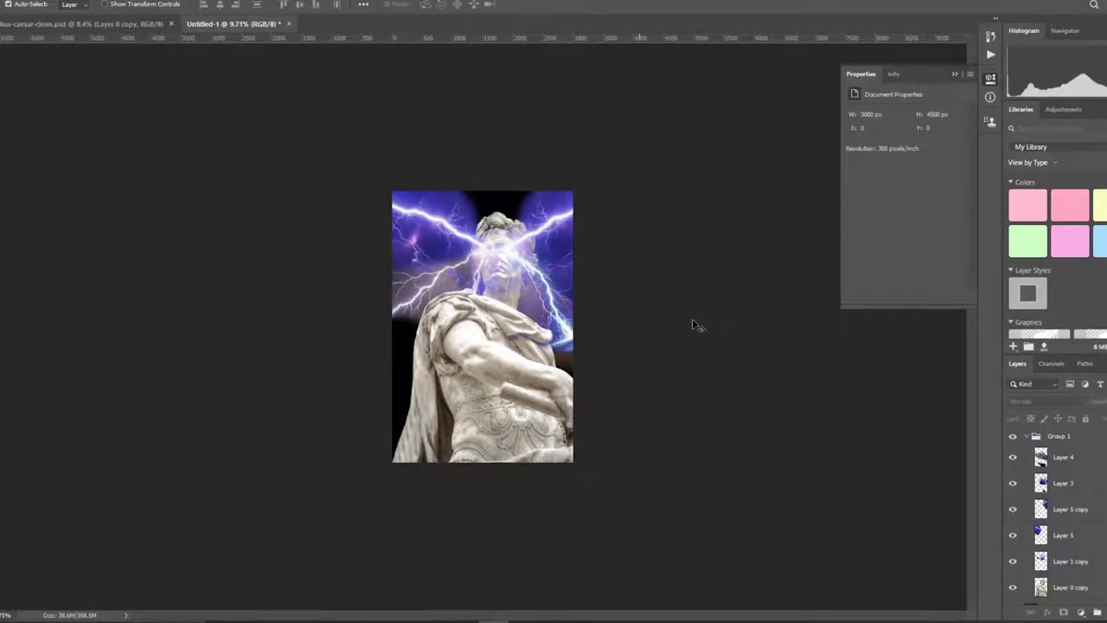
scroll(692, 324, up, 5)
click(516, 227)
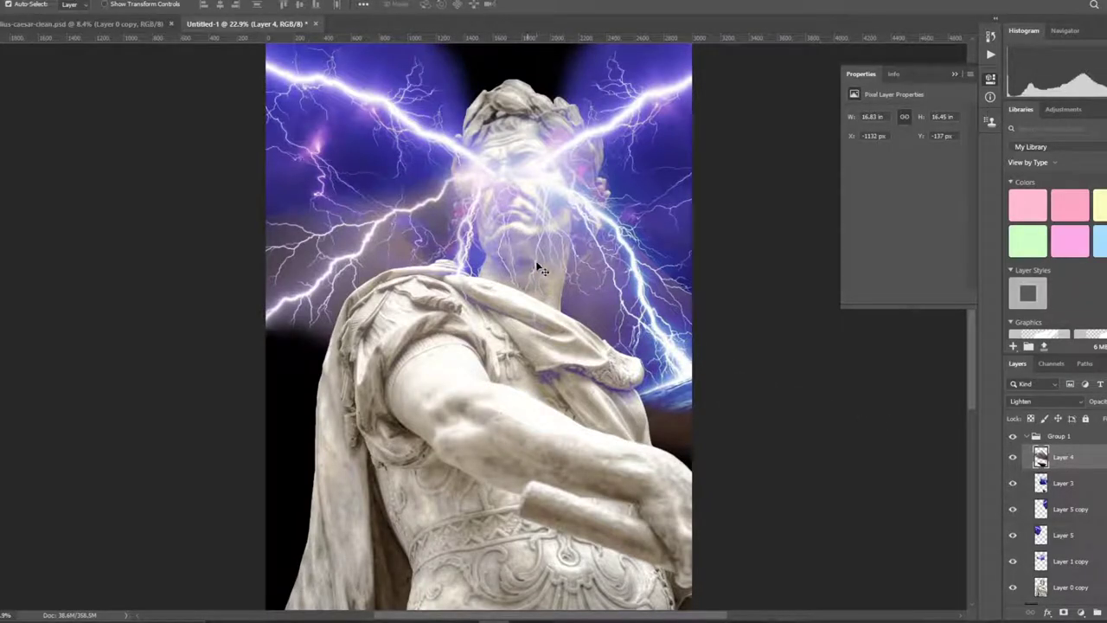
shift+click(1077, 562)
right_click(1076, 563)
click(1018, 399)
click(1042, 402)
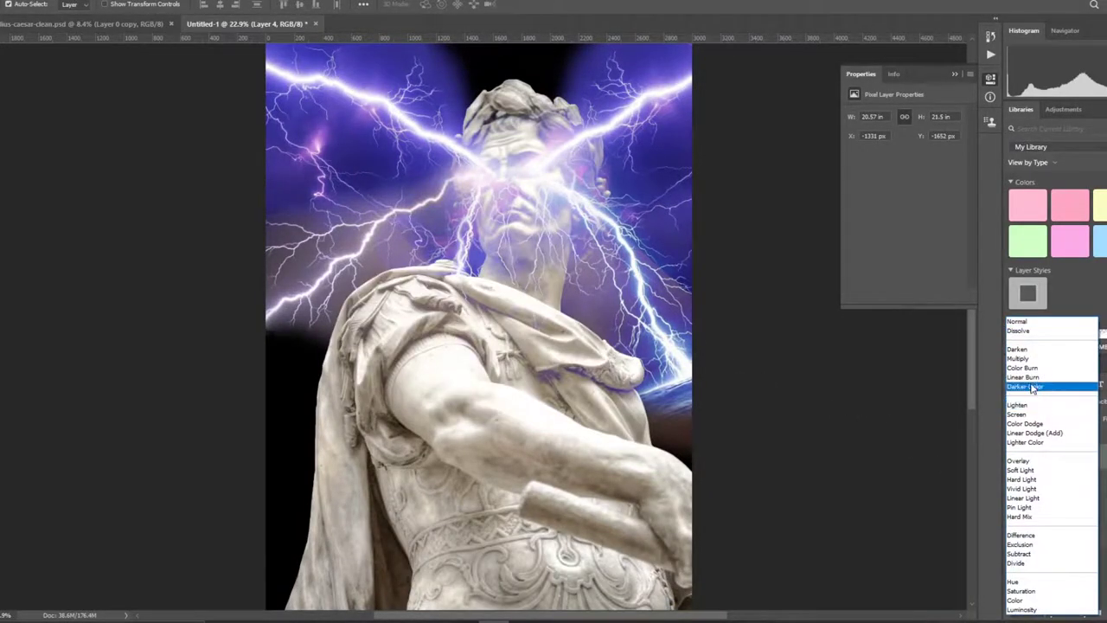
click(1034, 385)
- Dismiss the no-layers warning, then compare Layer 4 in Normal and Lighten, keeping Lighten
scroll(770, 433, down, 2)
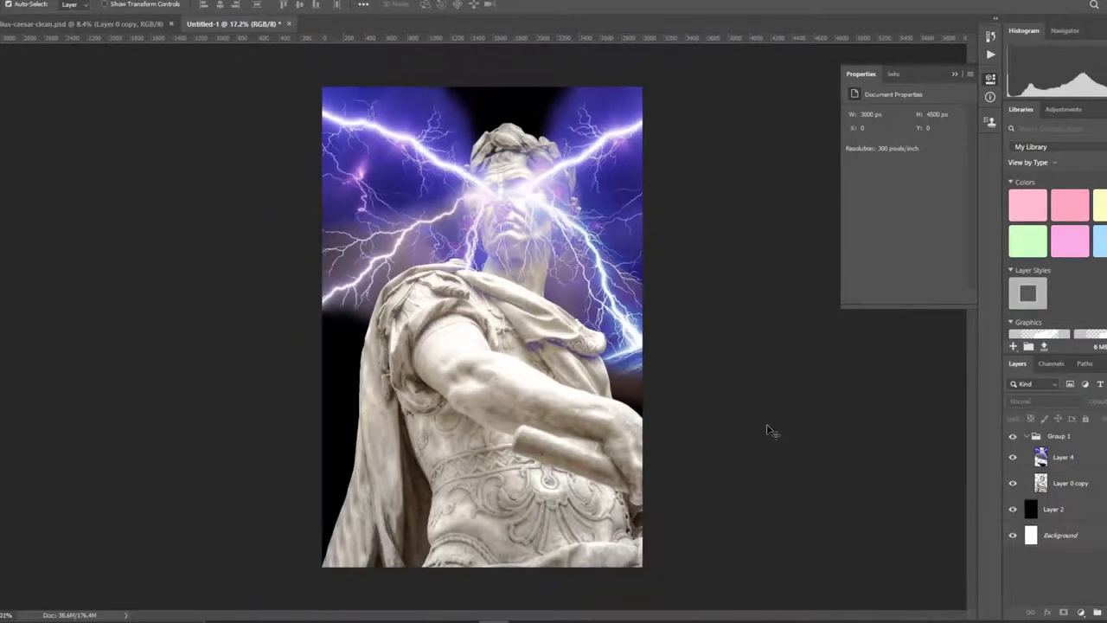
scroll(635, 435, down, 2)
key(b)
click(635, 435)
key(Return)
click(1041, 460)
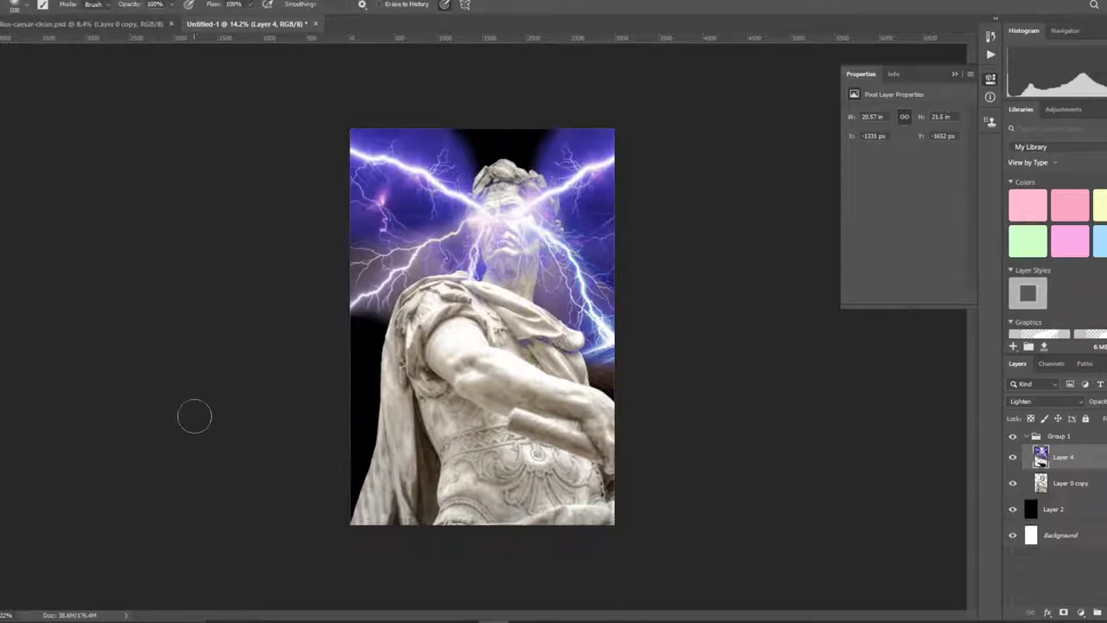
click(1045, 404)
click(1021, 324)
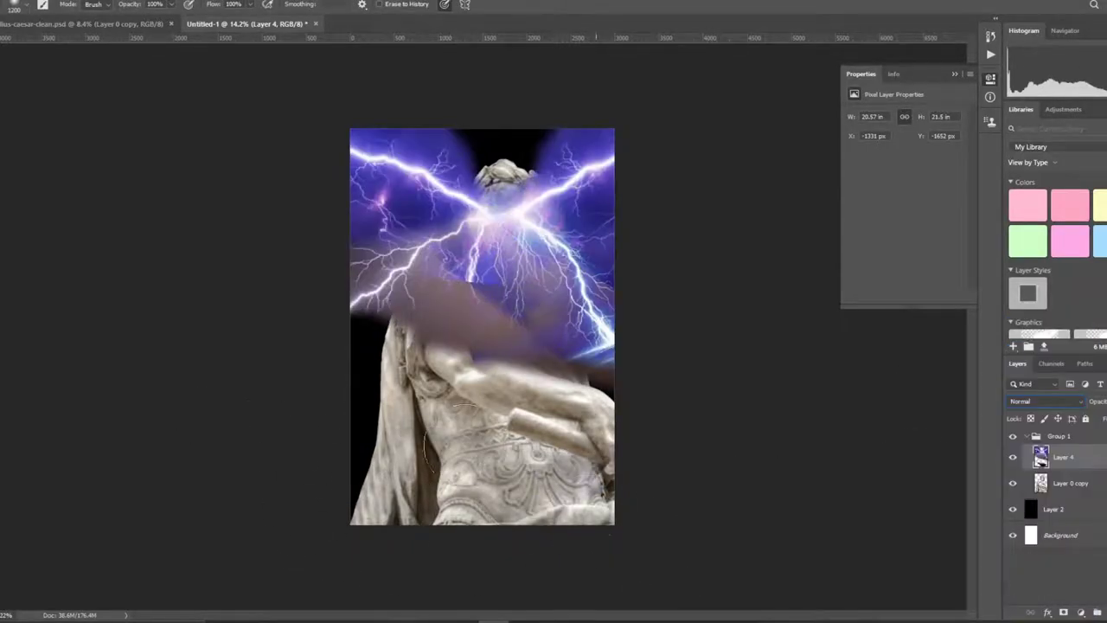
click(1042, 401)
click(1029, 404)
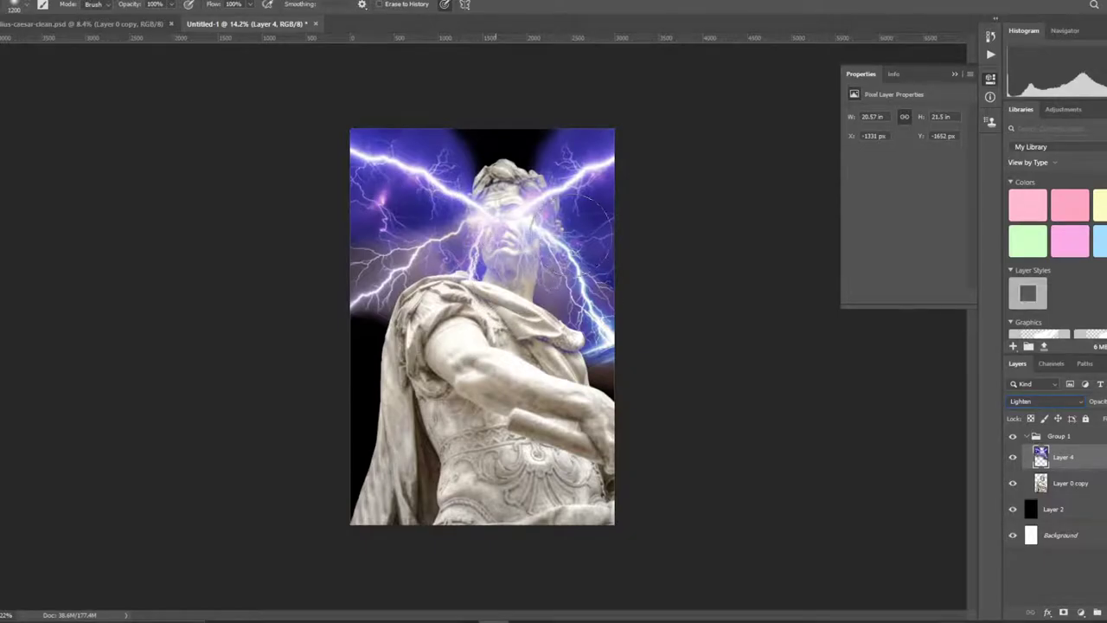
- Set Layer 4 to Soft Light and duplicate it as Layer 4 copy
key(v)
scroll(545, 312, up, 3)
click(1045, 401)
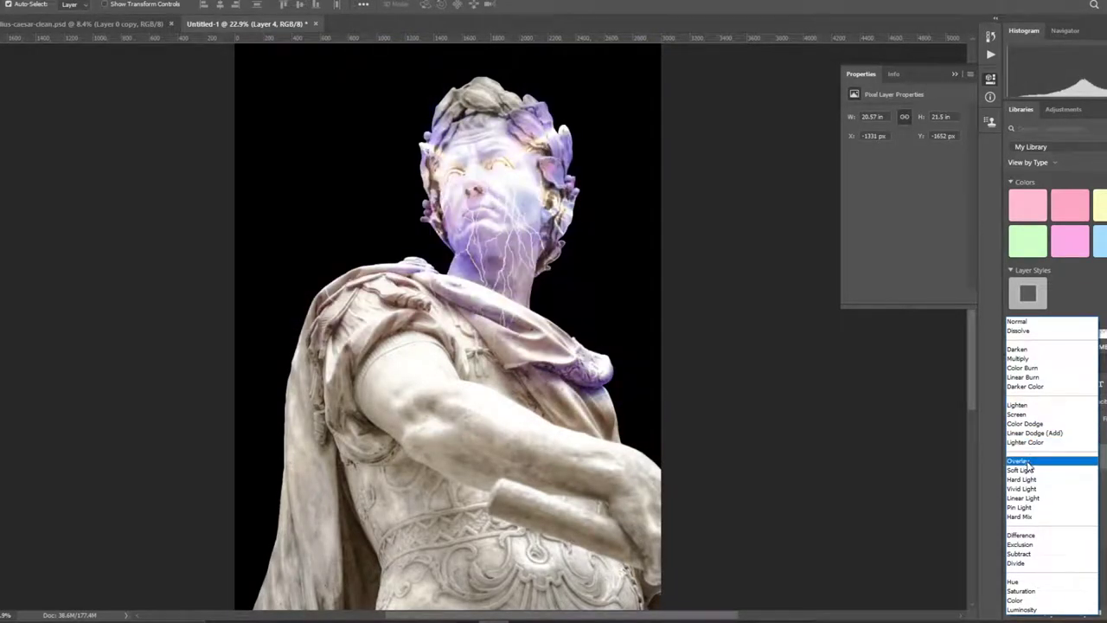
click(1030, 470)
scroll(414, 238, down, 2)
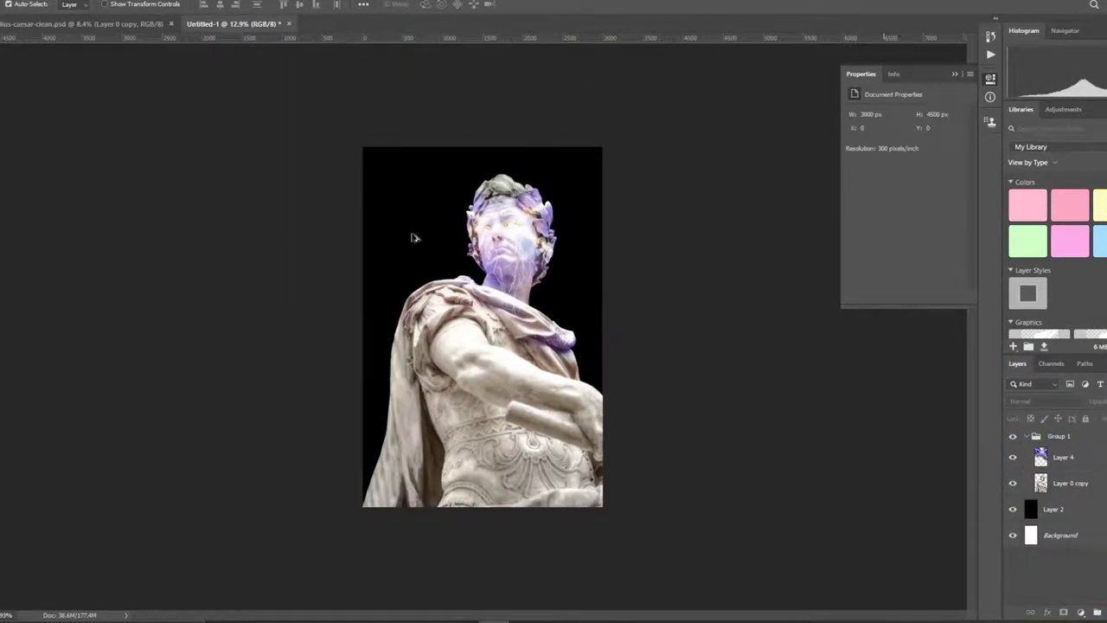
double_click(1043, 460)
key(Escape)
key(ctrl+j)
click(1038, 402)
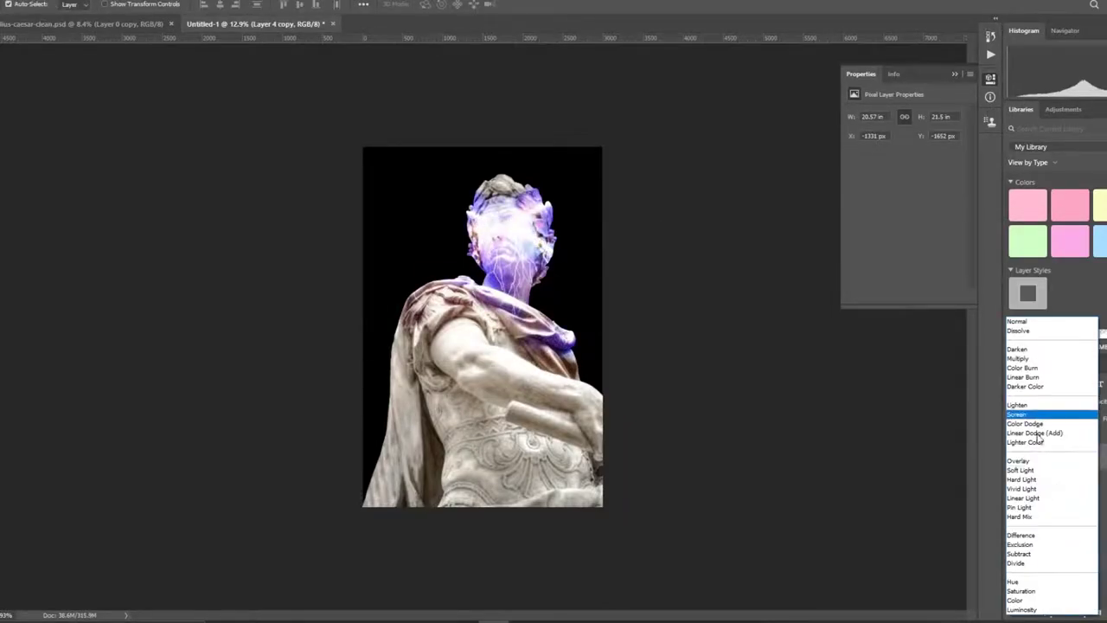
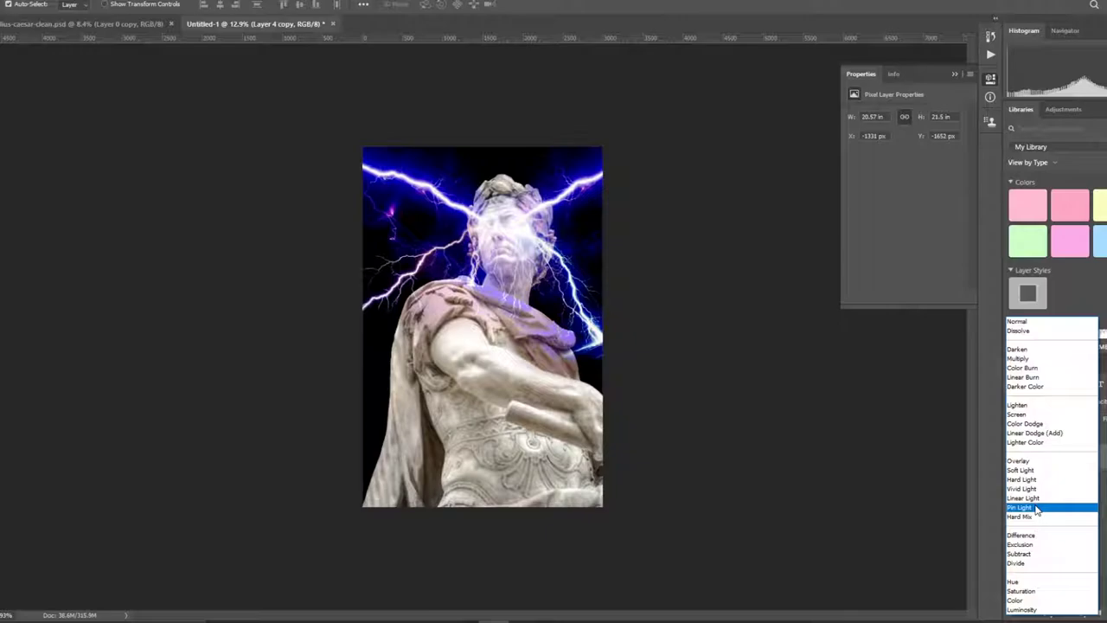
- Set the duplicated lightning layer, Layer 4 copy, to Pin Light blending
click(1037, 509)
click(1014, 484)
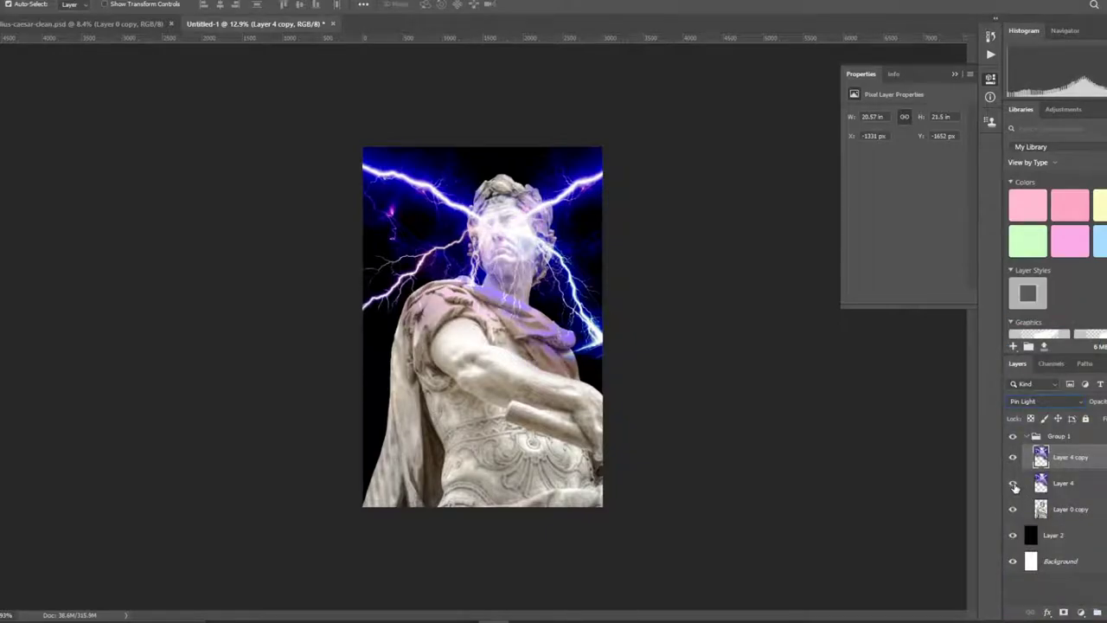
scroll(581, 265, up, 3)
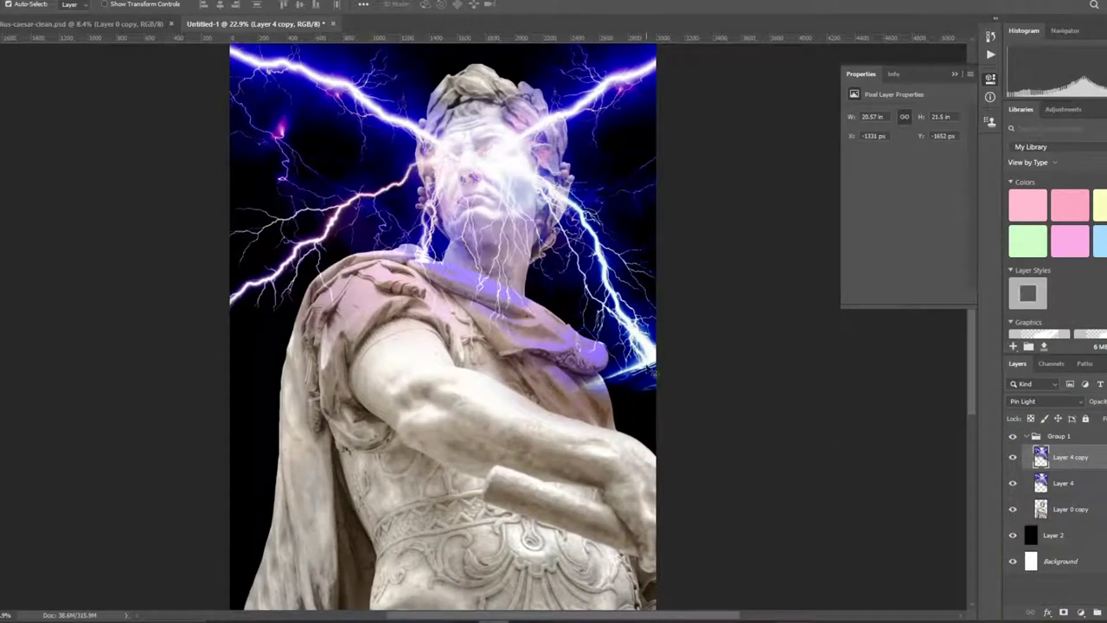
key(e)
scroll(734, 435, down, 2)
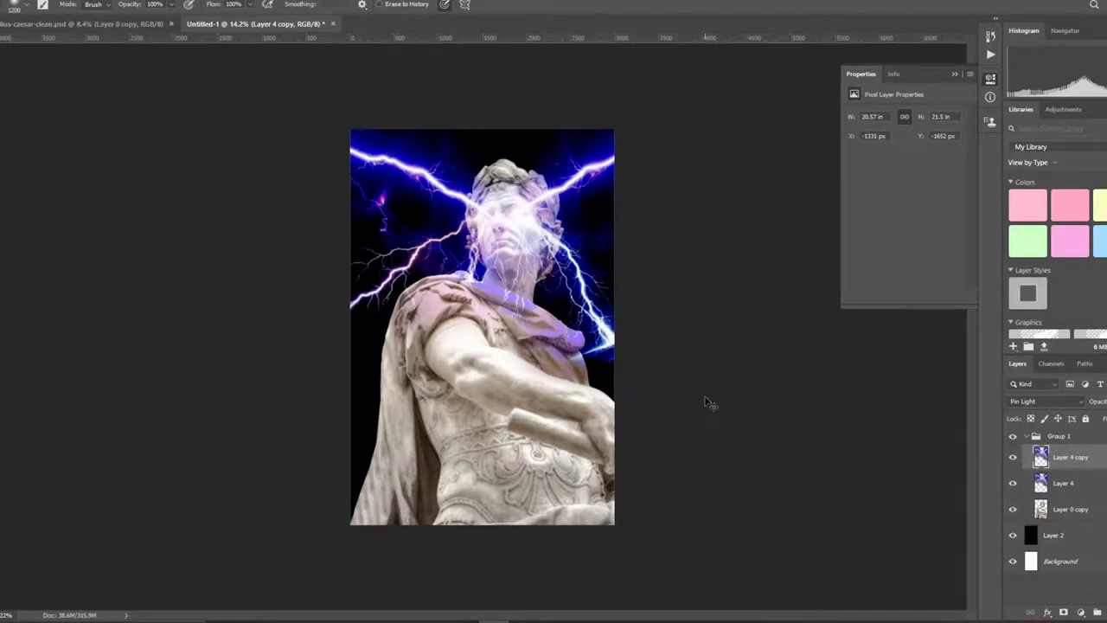
- Copy a lower-right marquee patch to a new layer, try Vivid Light and resizing, then delete it
key(m)
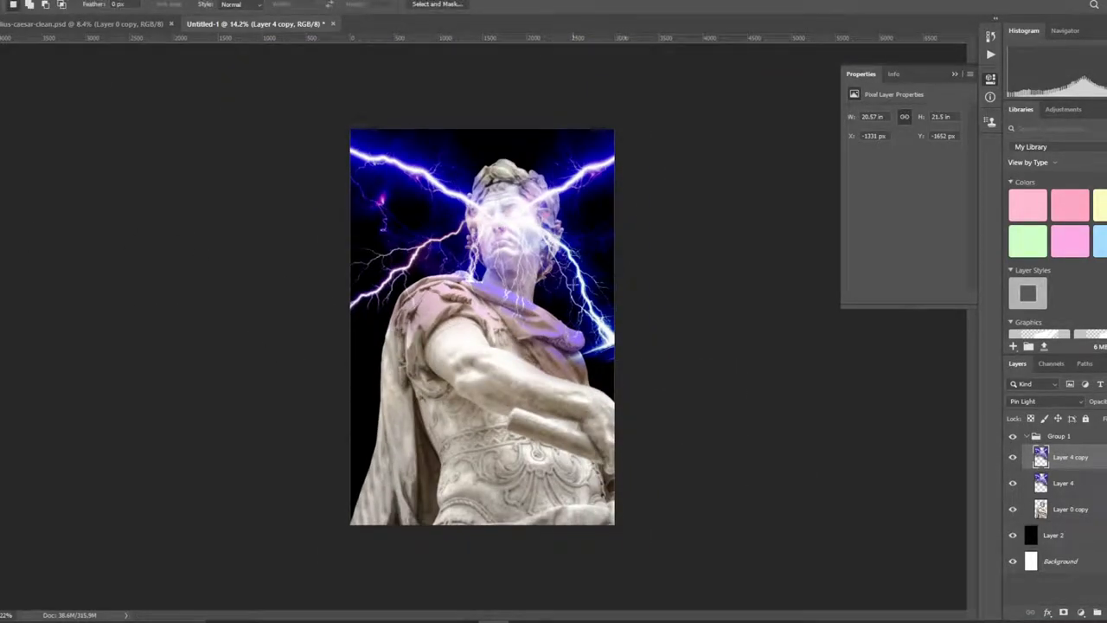
drag(553, 302, 663, 404)
key(ctrl+j)
click(1045, 400)
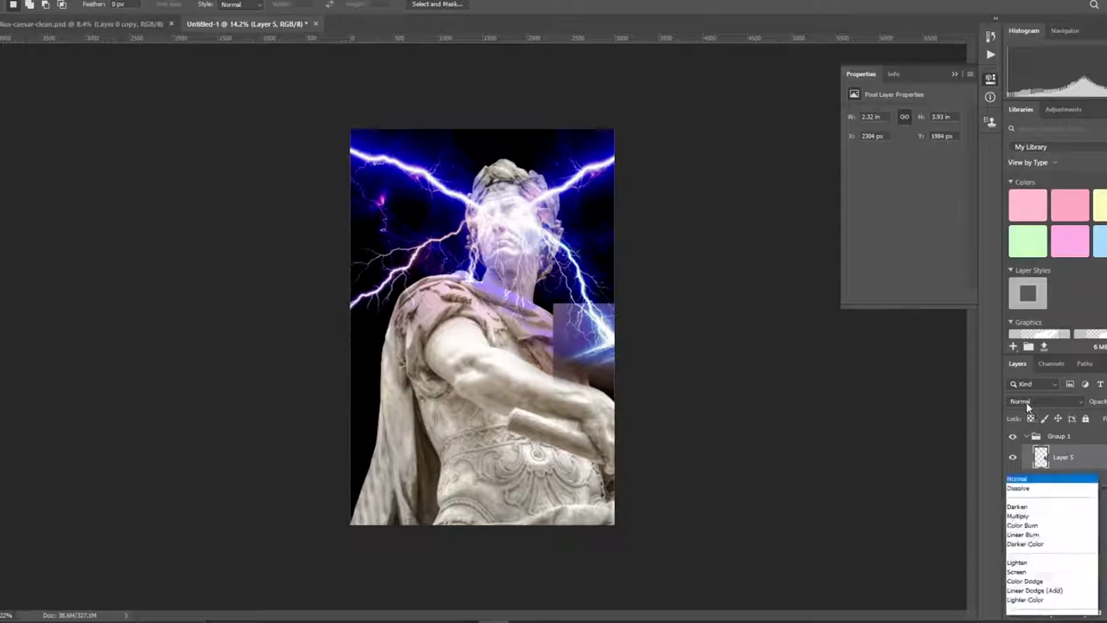
click(1025, 490)
key(ctrl+t)
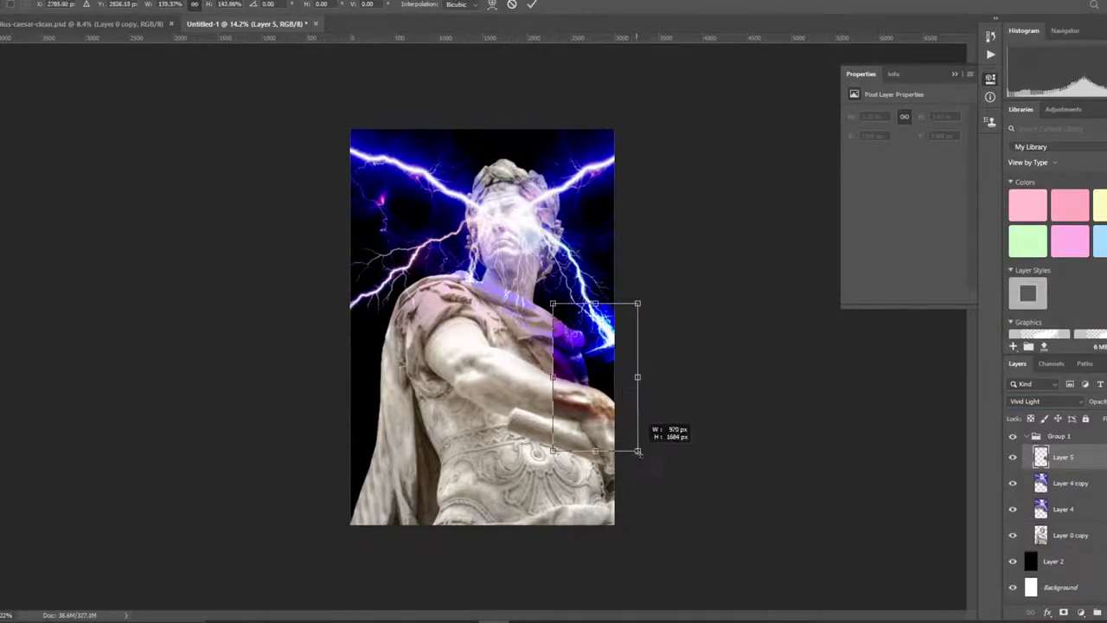
drag(616, 382, 704, 548)
key(Escape)
key(Delete)
- Erase Layer 4's lightning strands and purple glow below the shoulder, over the chest and neck
key(ctrl+plus)
key(ctrl+plus)
key(e)
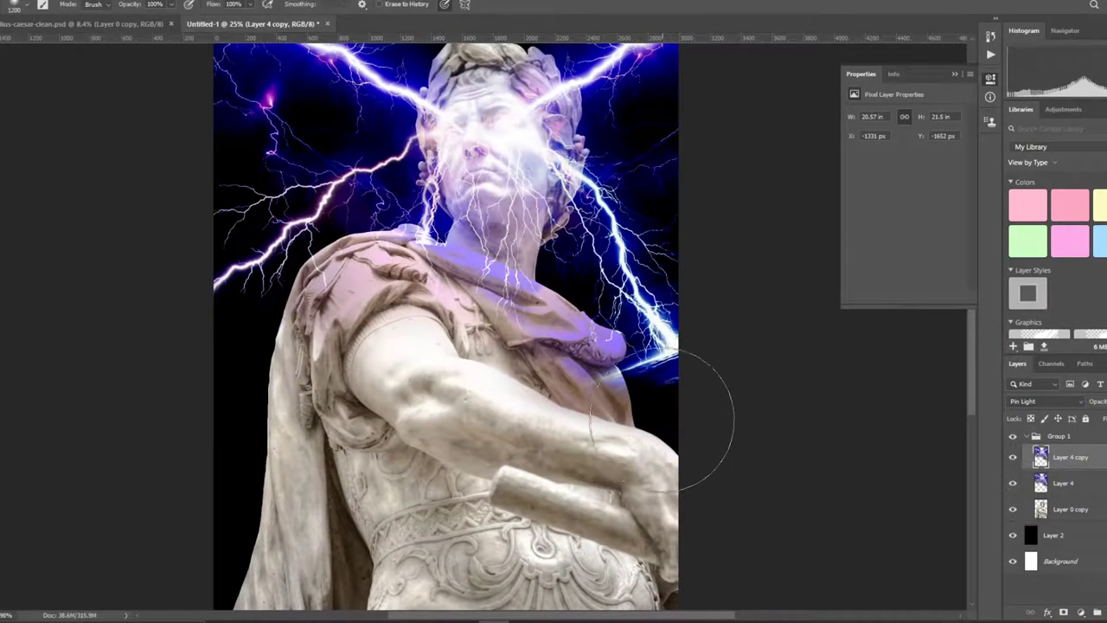
mouse_move(649, 438)
mouse_down()
mouse_move(629, 377)
mouse_move(429, 237)
mouse_move(359, 275)
mouse_move(324, 355)
mouse_up()
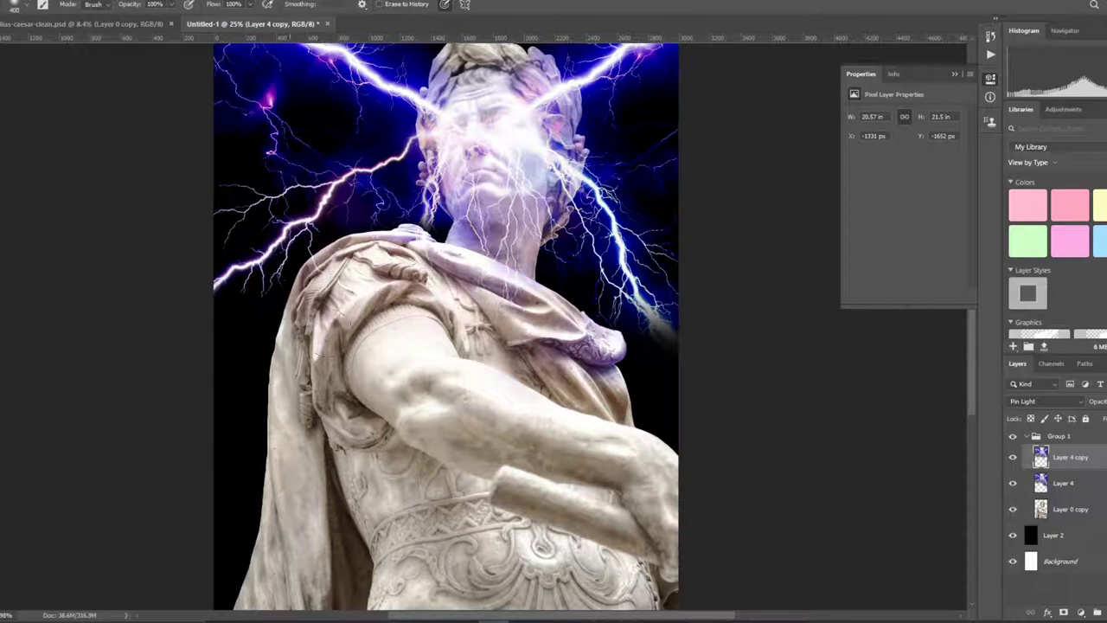
click(1063, 482)
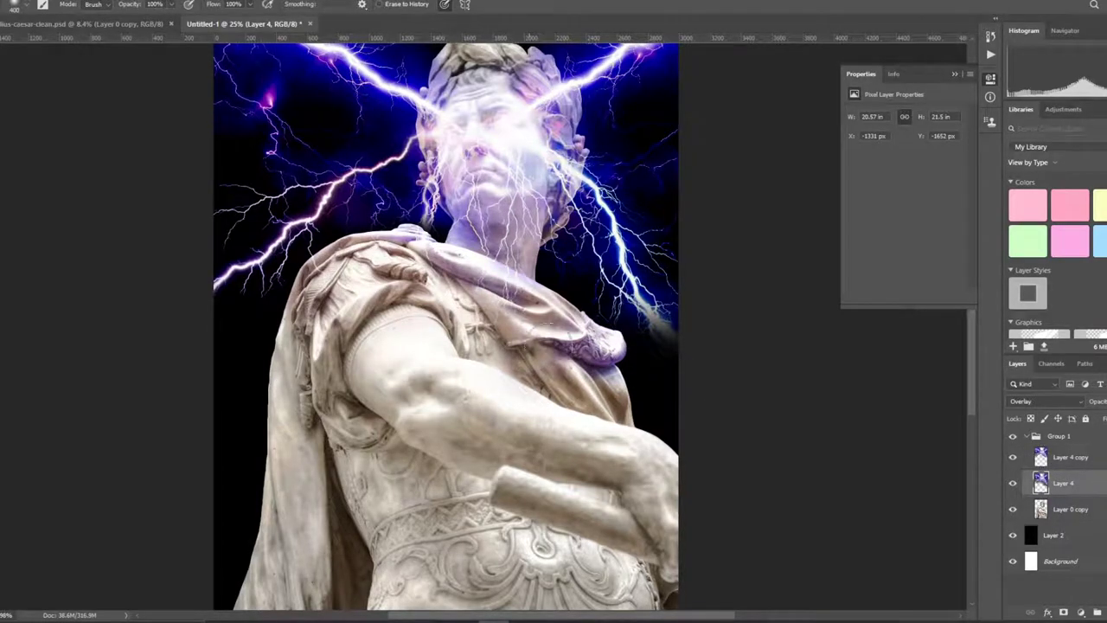
mouse_move(536, 363)
mouse_down()
mouse_move(605, 337)
mouse_move(415, 316)
mouse_up()
drag(558, 336, 515, 285)
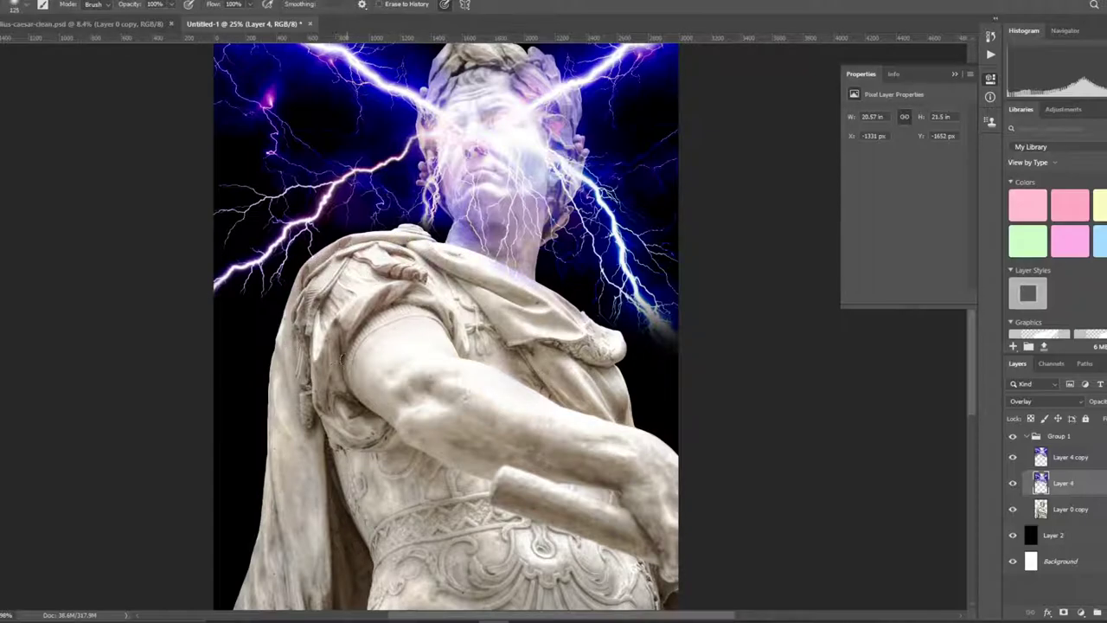
key(bracketright)
key(bracketright)
key(bracketright)
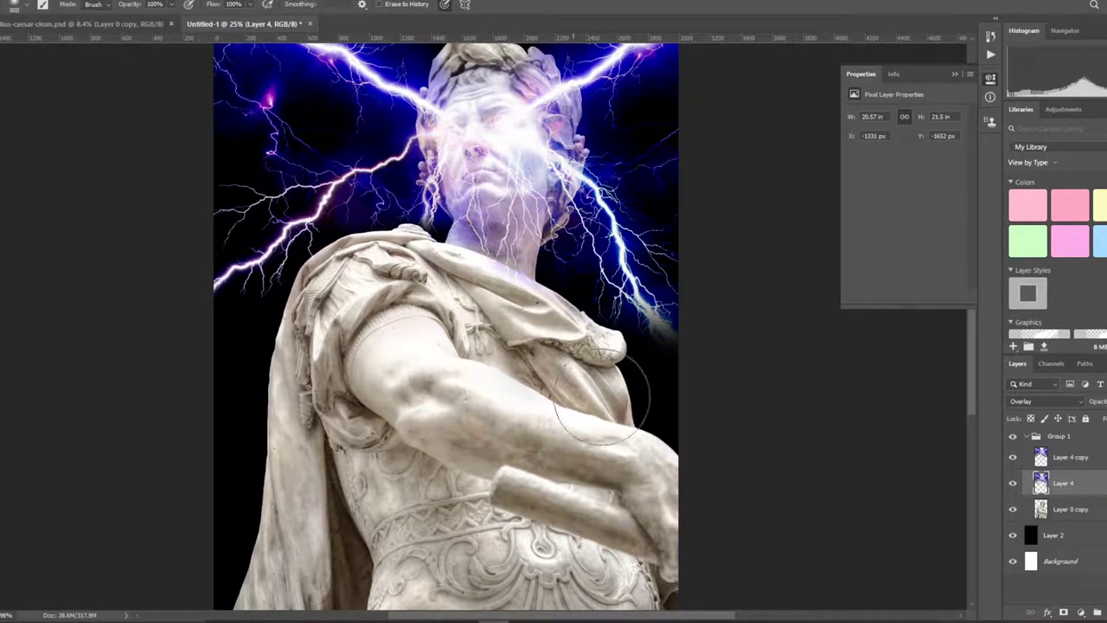
scroll(667, 386, down, 5)
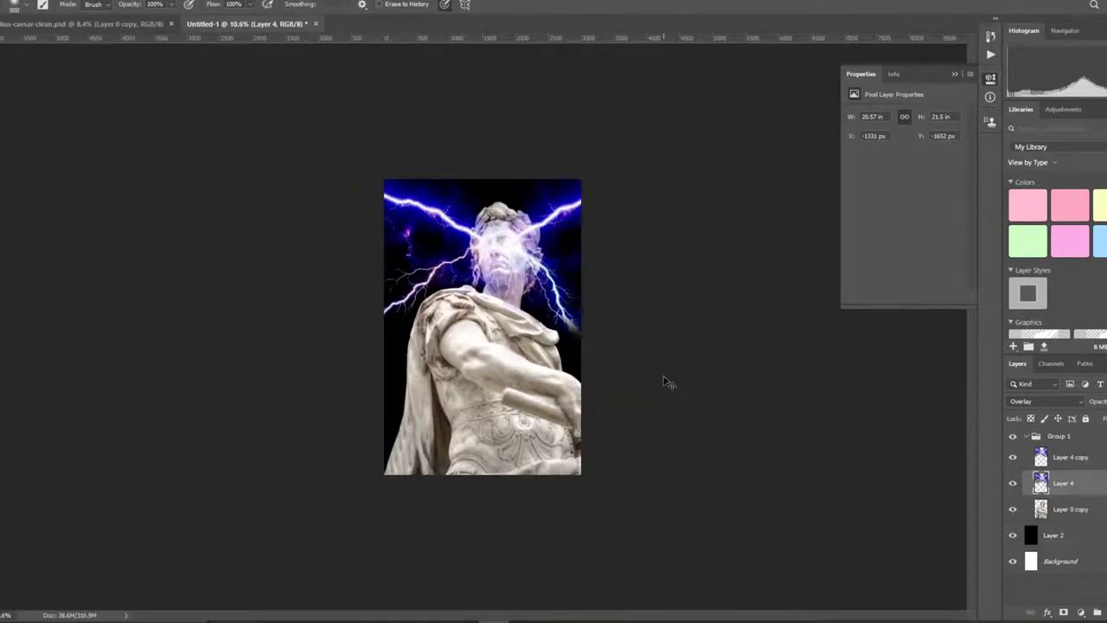
- Revert to the first Eraser state in History and clip Layer 4 to the statue layer
click(221, 0)
click(247, 212)
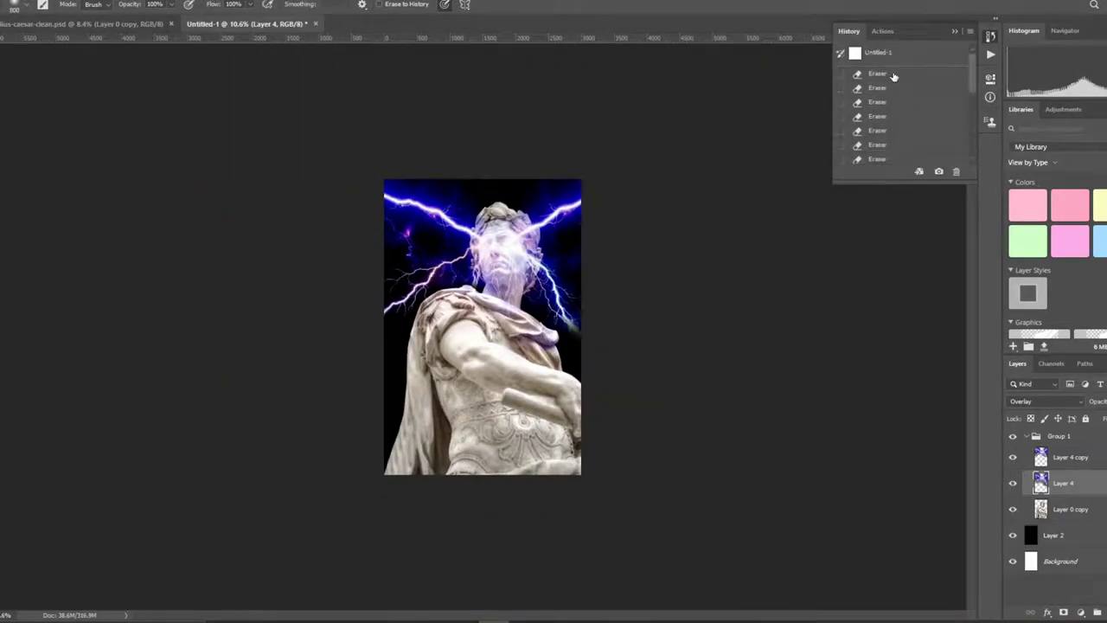
click(893, 74)
click(954, 32)
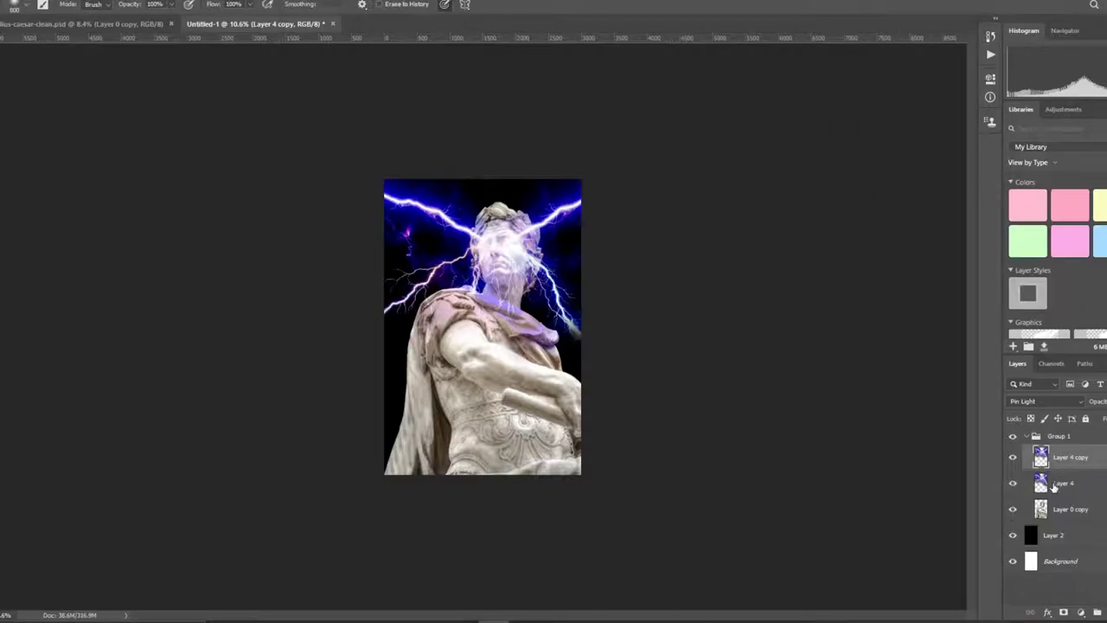
click(1063, 483)
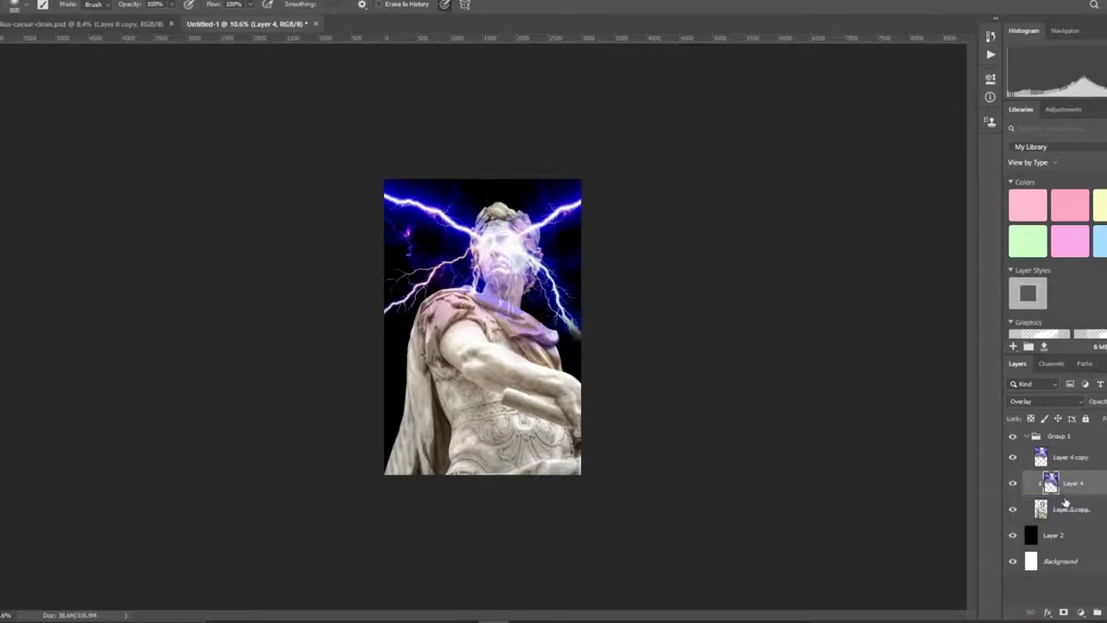
click(1071, 457)
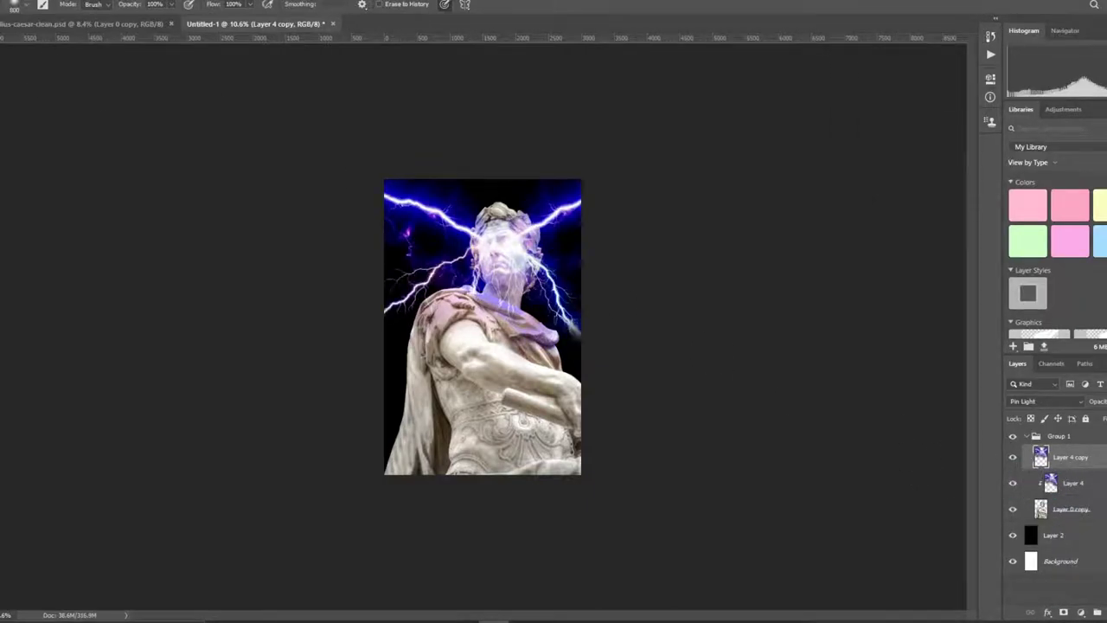
key(v)
scroll(510, 320, up, 2)
scroll(510, 320, up, 2)
- Erase the pink tint across the statue's shoulder on Layer 4 copy with a soft brush
scroll(375, 298, up, 2)
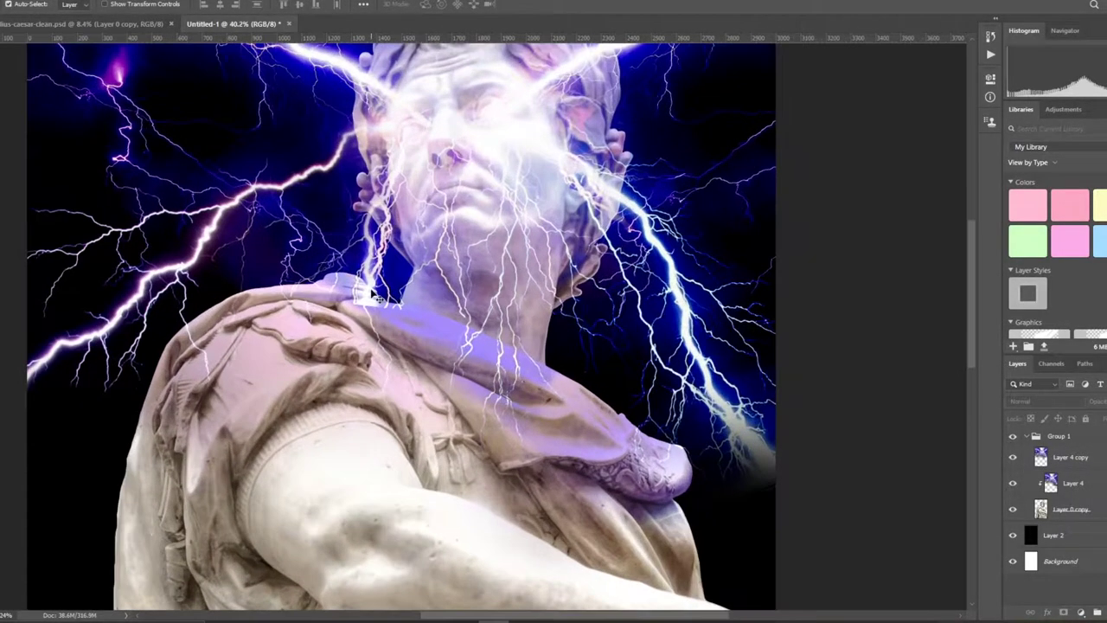
key(b)
click(27, 7)
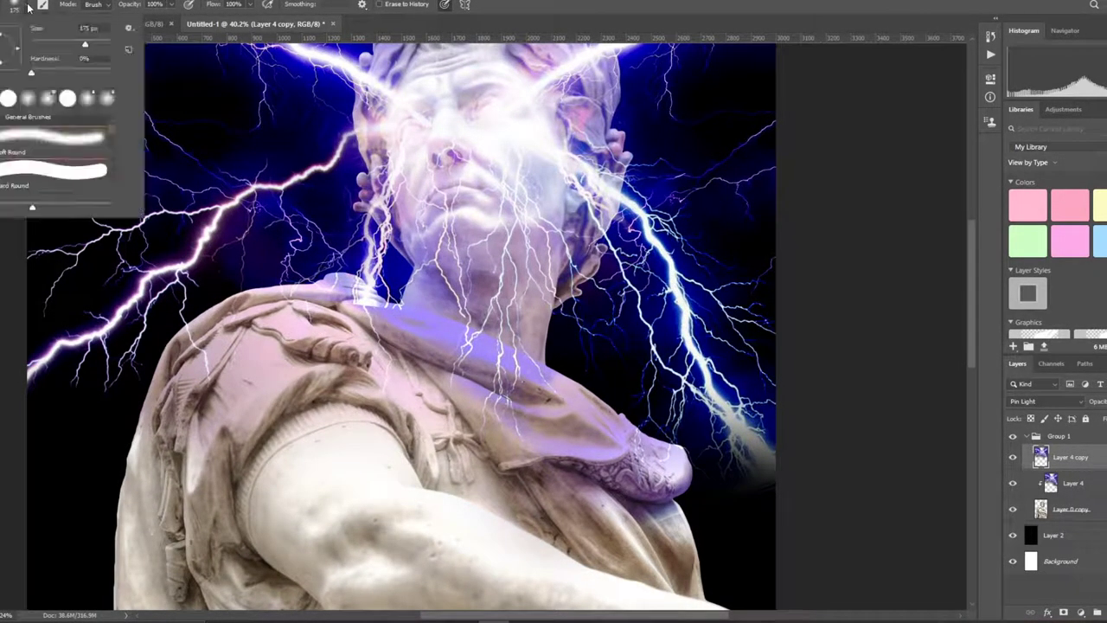
mouse_move(385, 380)
mouse_down()
mouse_move(381, 337)
mouse_move(242, 407)
mouse_move(182, 372)
mouse_up()
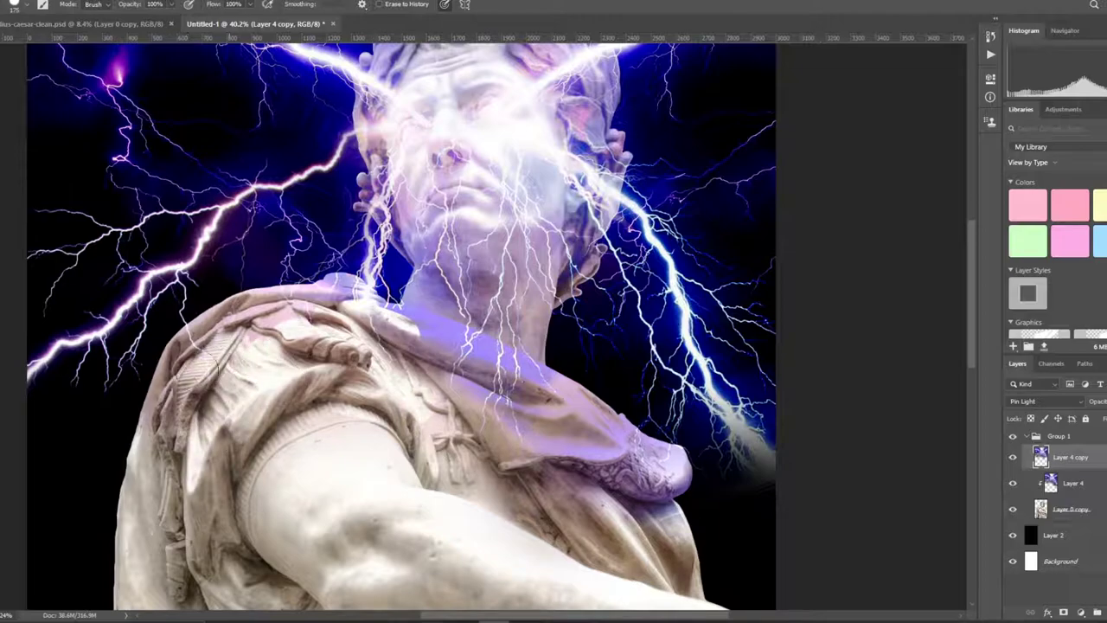
mouse_move(278, 393)
mouse_down()
mouse_move(192, 412)
mouse_move(325, 336)
mouse_move(424, 337)
mouse_move(432, 381)
mouse_move(597, 432)
mouse_move(606, 493)
mouse_up()
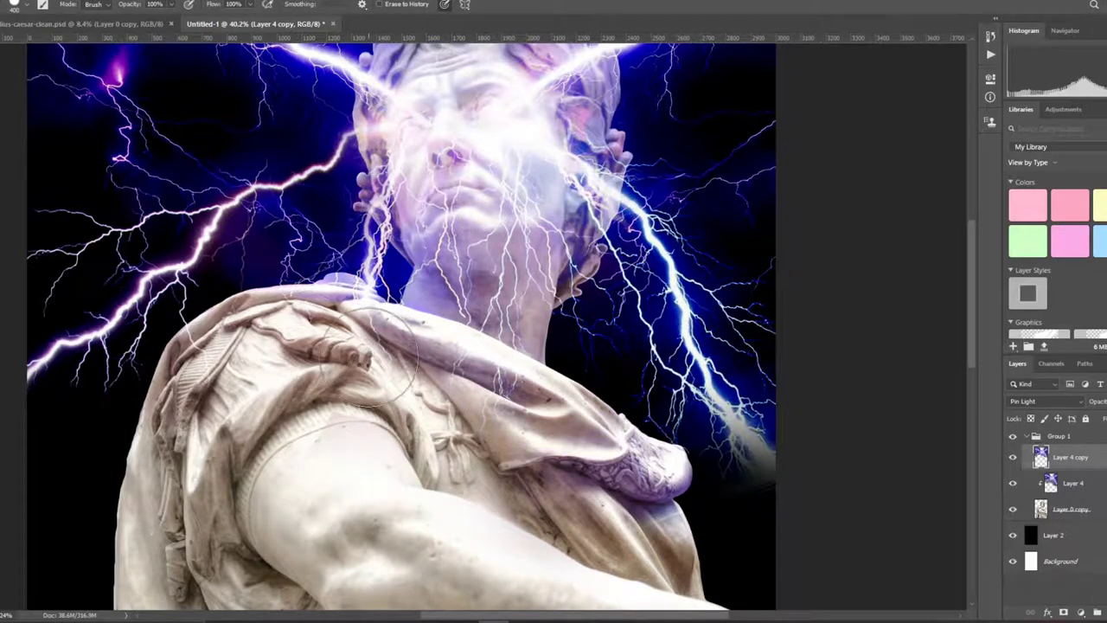
key(ctrl+minus)
key(ctrl+minus)
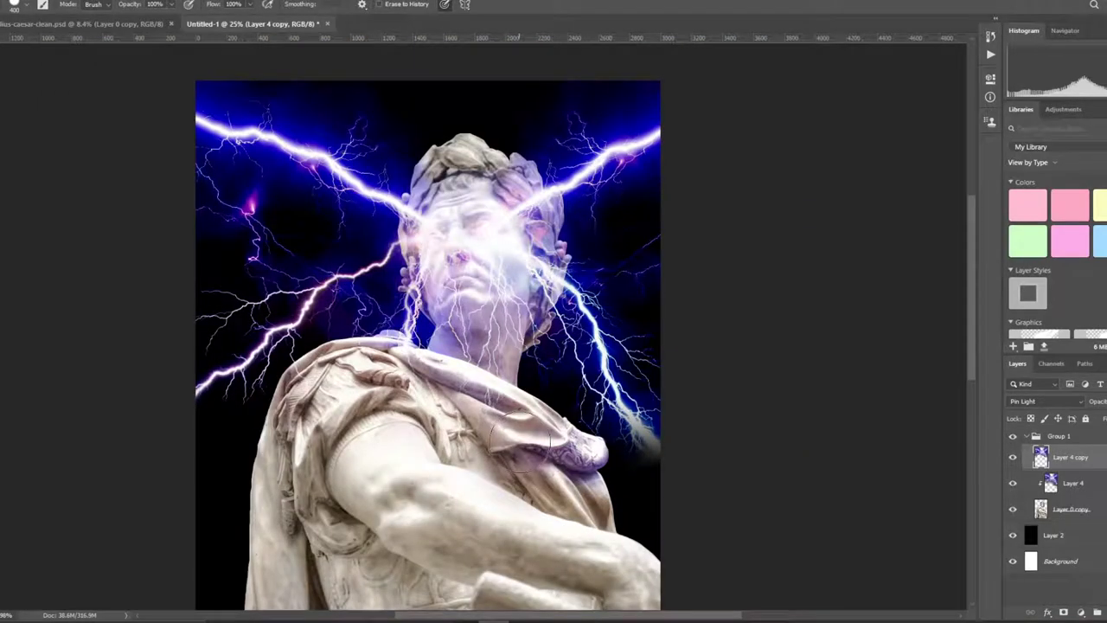
scroll(581, 468, up, 2)
- On Layer 4, erase the glow over the right arm and the left shoulder drapery
click(1051, 482)
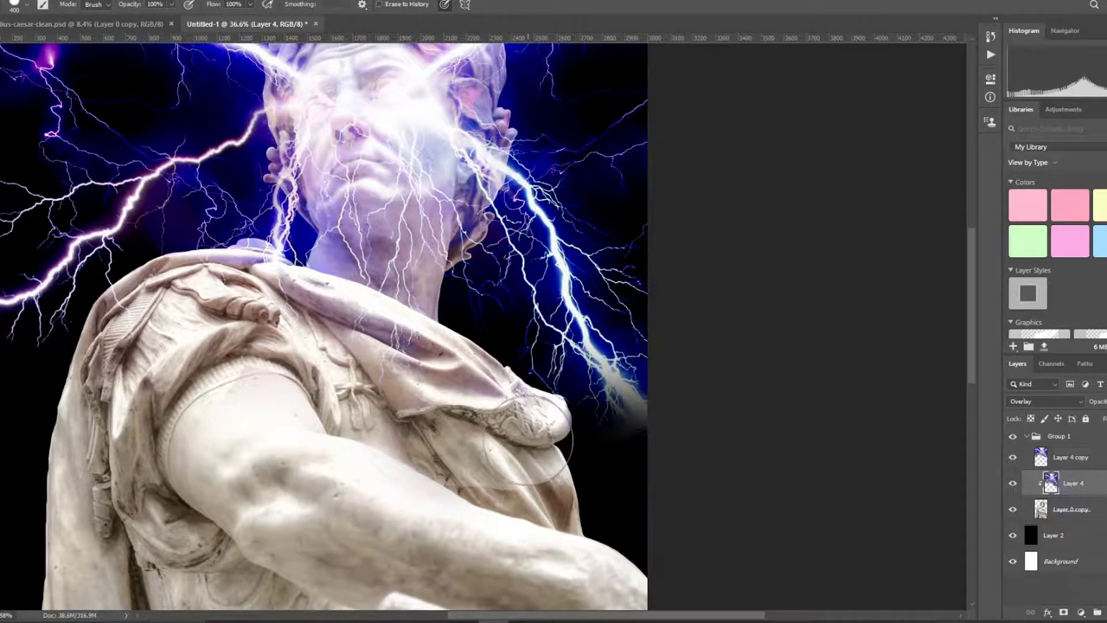
scroll(467, 502, down, 3)
drag(601, 394, 528, 346)
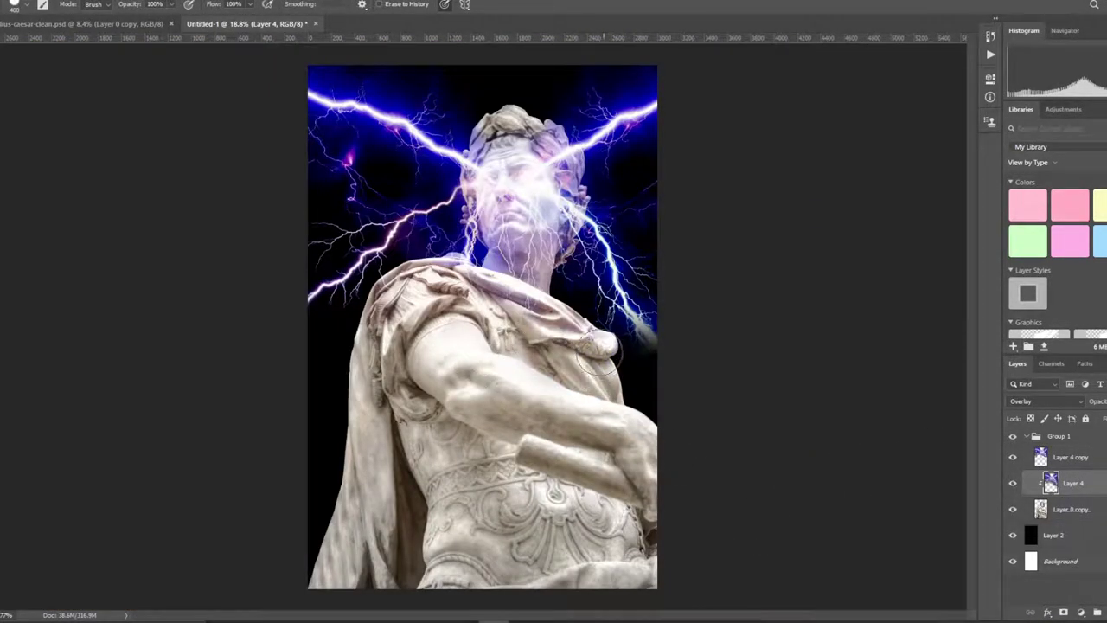
scroll(597, 362, up, 2)
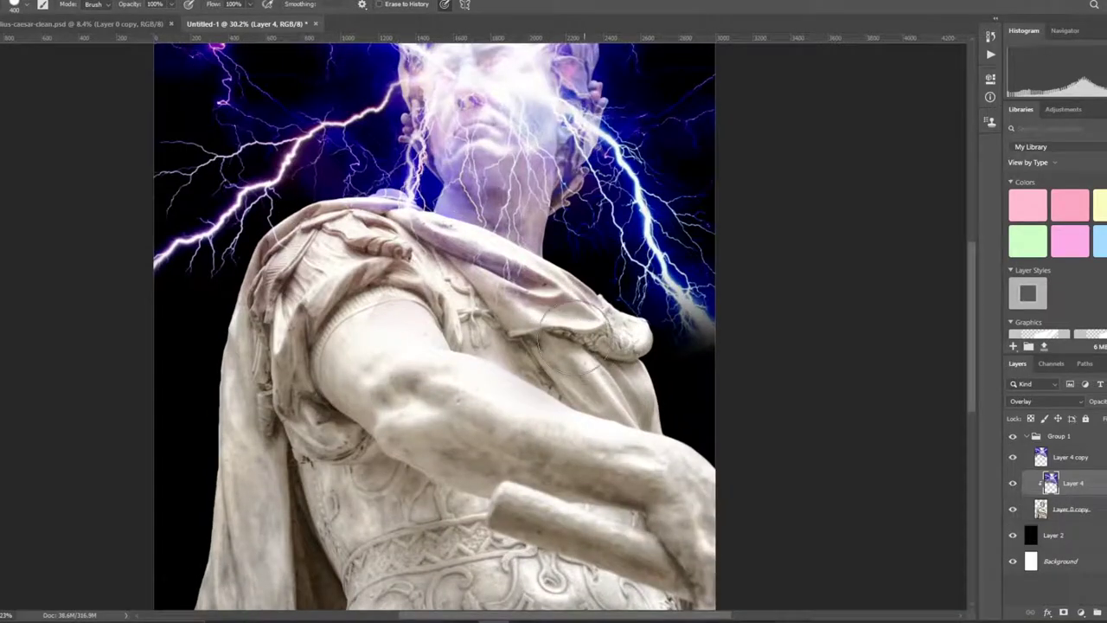
click(27, 11)
click(407, 337)
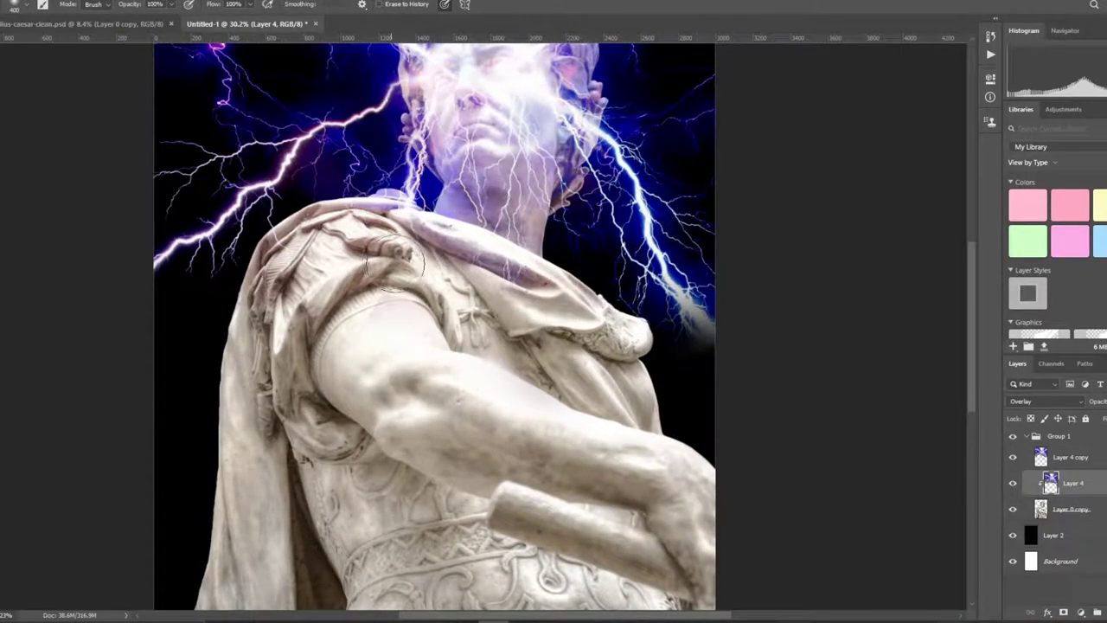
drag(411, 247, 284, 311)
drag(299, 270, 471, 277)
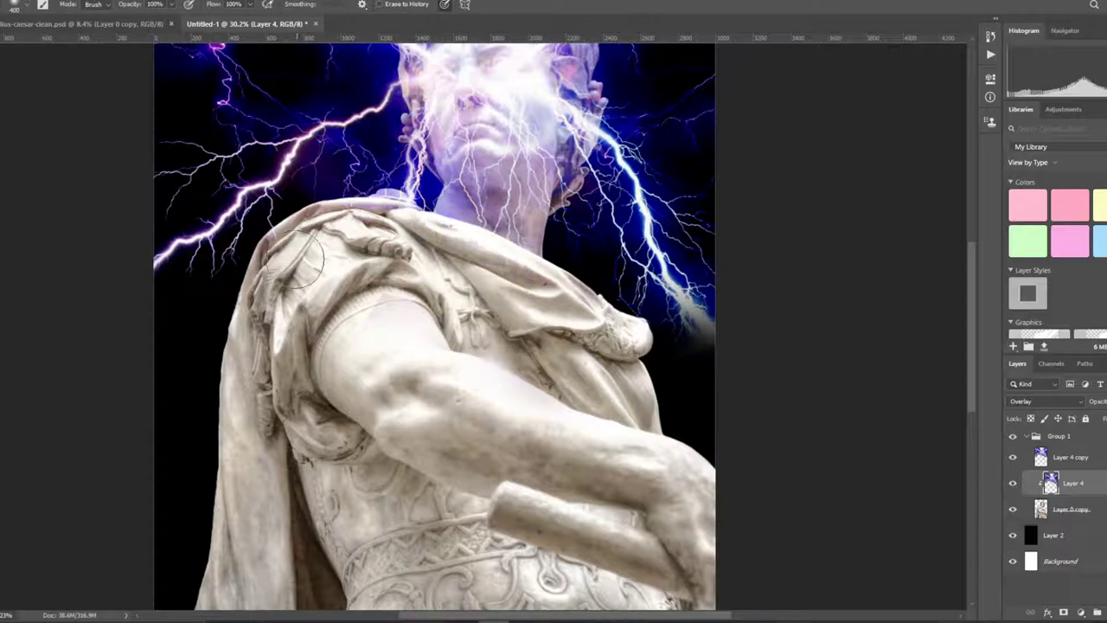
scroll(577, 393, down, 3)
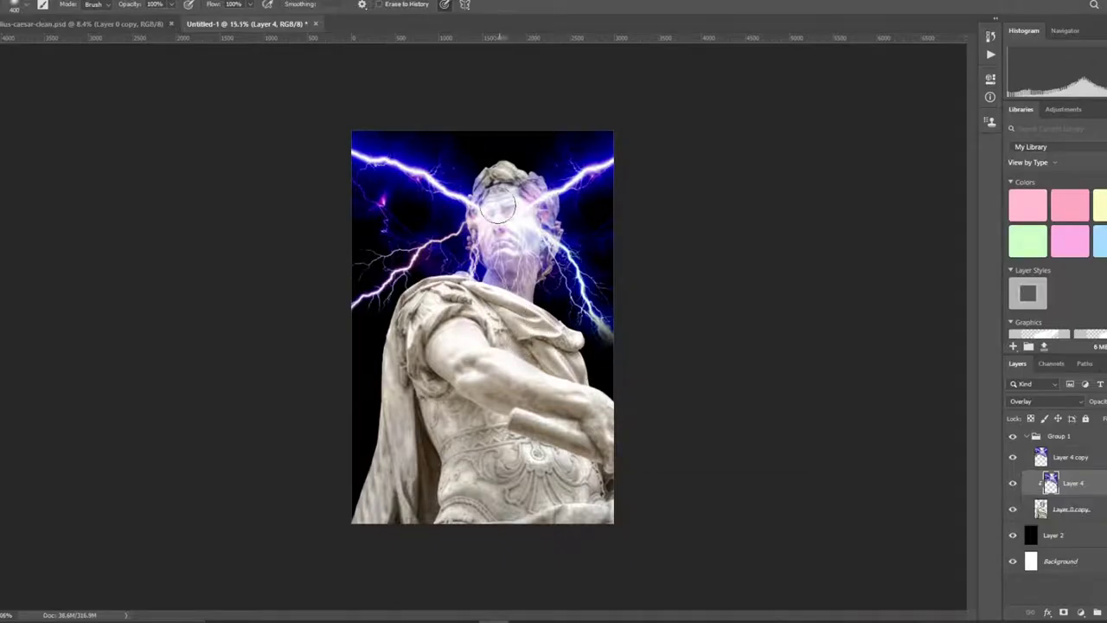
scroll(497, 206, up, 3)
scroll(484, 164, down, 2)
scroll(477, 147, up, 1)
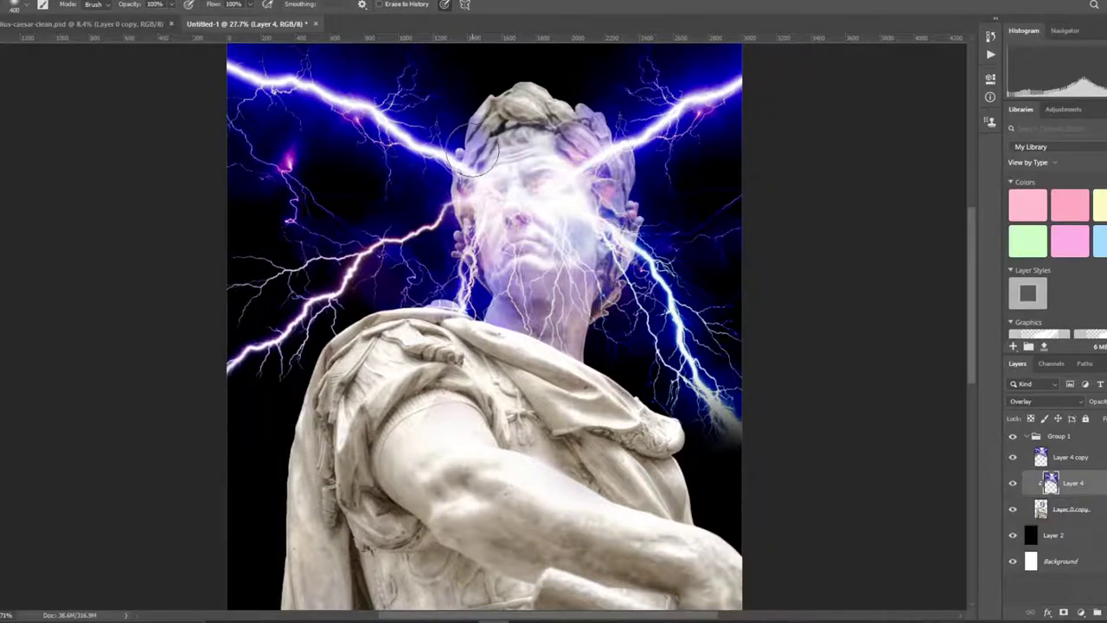
scroll(474, 152, down, 3)
scroll(334, 408, down, 1)
- Copy the dark blue lightning photo from Google Images and place it rotated over the statue's head
click(184, 277)
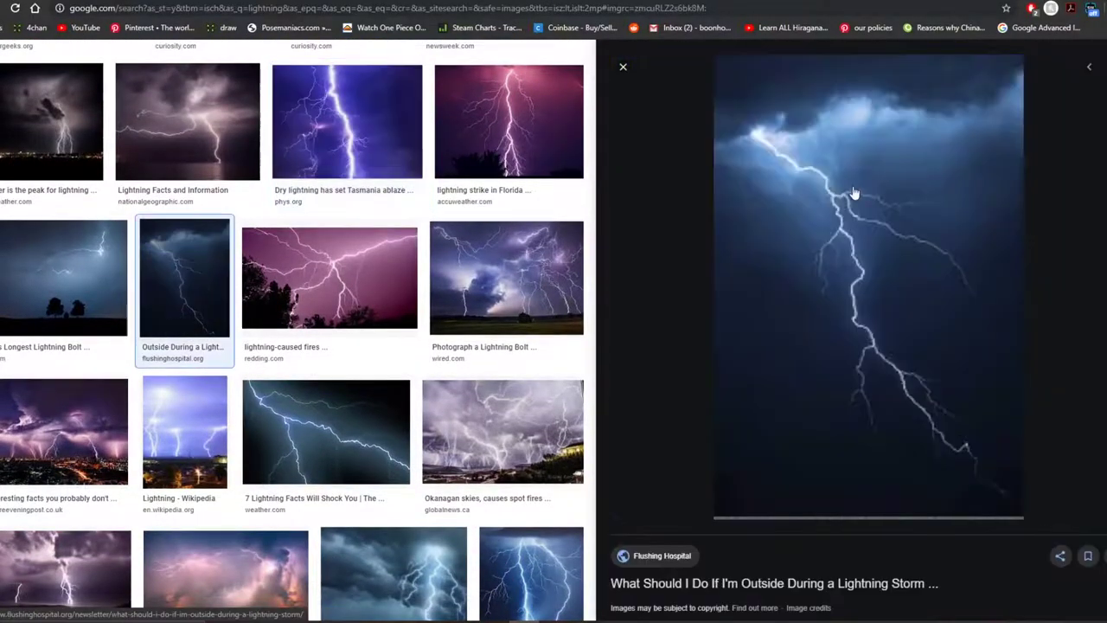
right_click(857, 178)
right_click(820, 300)
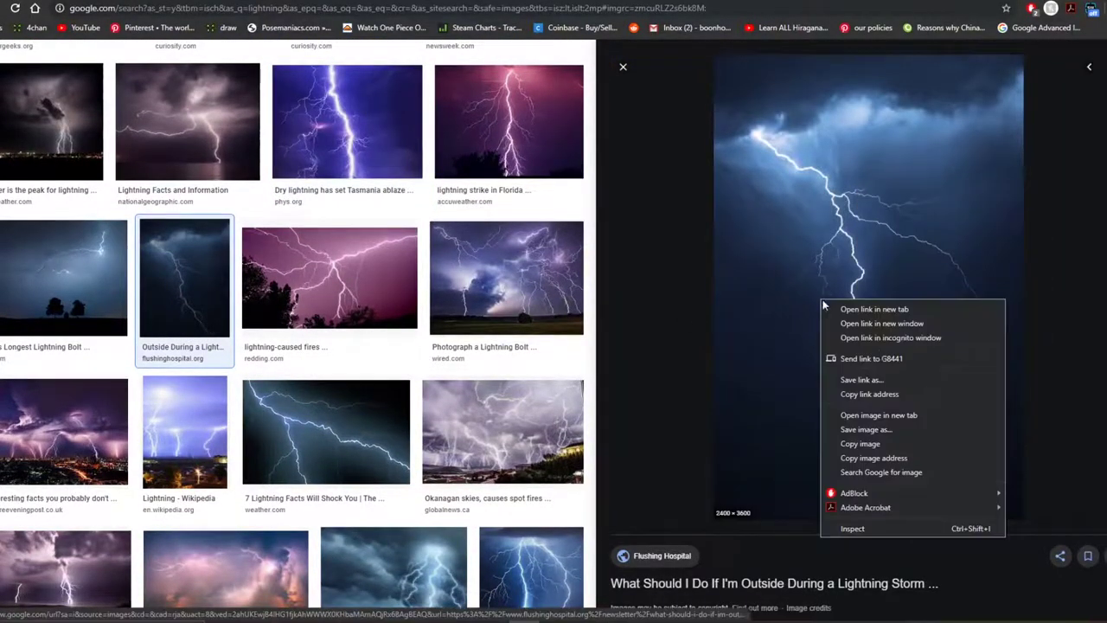
click(884, 447)
mouse_move(647, 180)
mouse_down()
mouse_move(679, 246)
mouse_move(682, 362)
mouse_move(731, 377)
mouse_move(706, 424)
mouse_up()
key(Return)
- Try Linear Light on Layer 5 and return Layer 4 copy to Normal blending
key(e)
click(1043, 402)
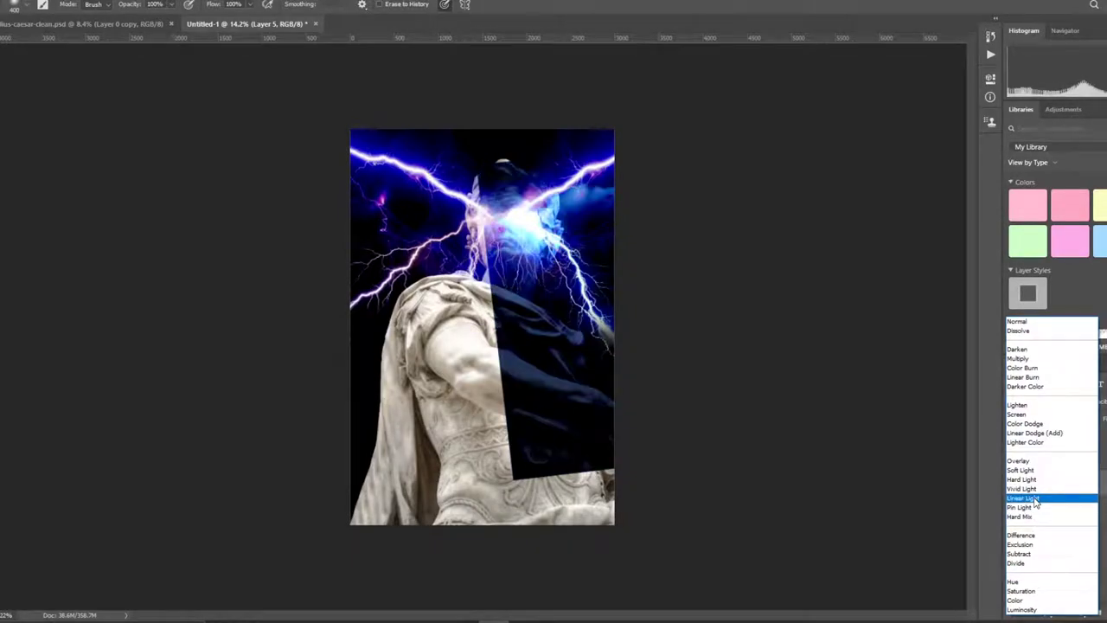
click(1035, 499)
click(1070, 457)
click(1045, 400)
click(1017, 321)
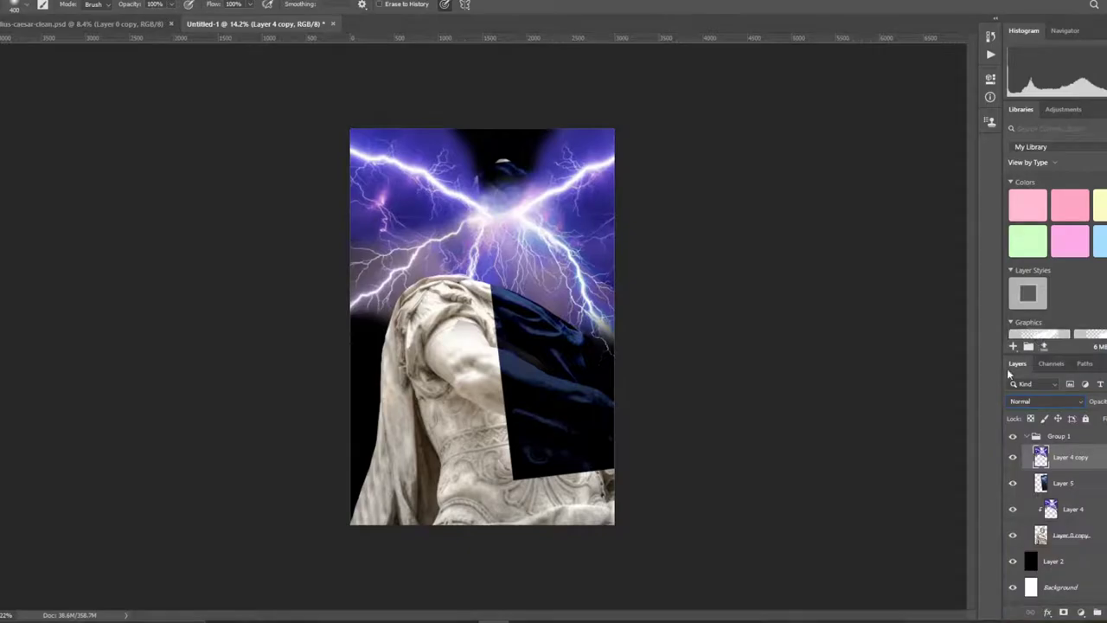
- Move Layer 5 above Layer 4 copy and set it to Lighten blending
drag(1063, 483, 1073, 457)
click(1045, 401)
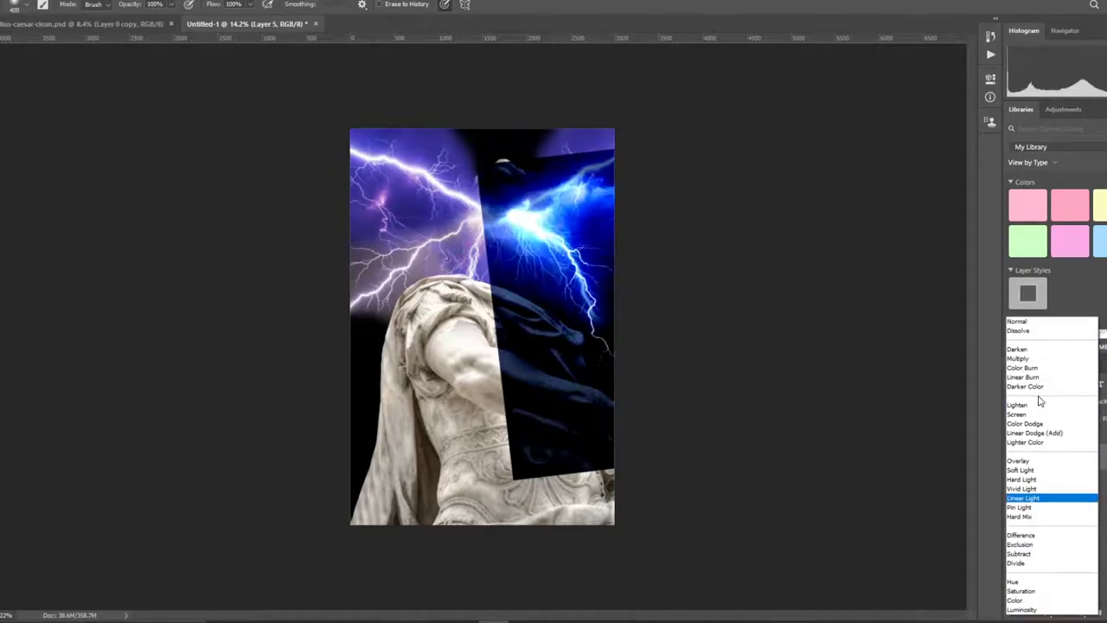
click(1036, 398)
key(v)
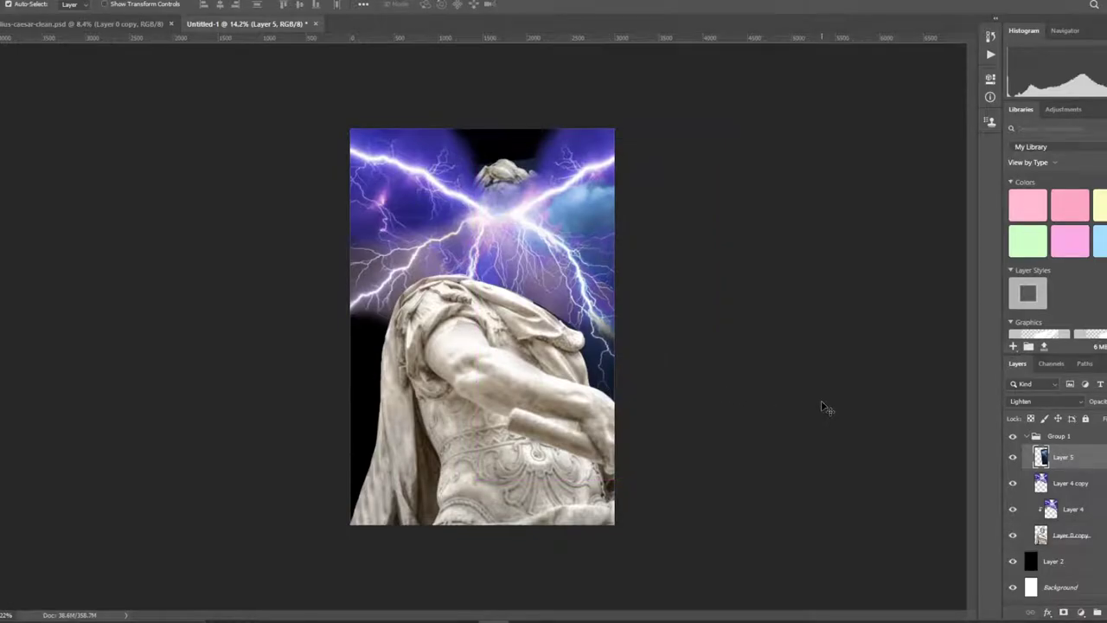
key(alt+Tab)
- Copy the pink lightning photo from Google Images and paste it into the composite
click(329, 276)
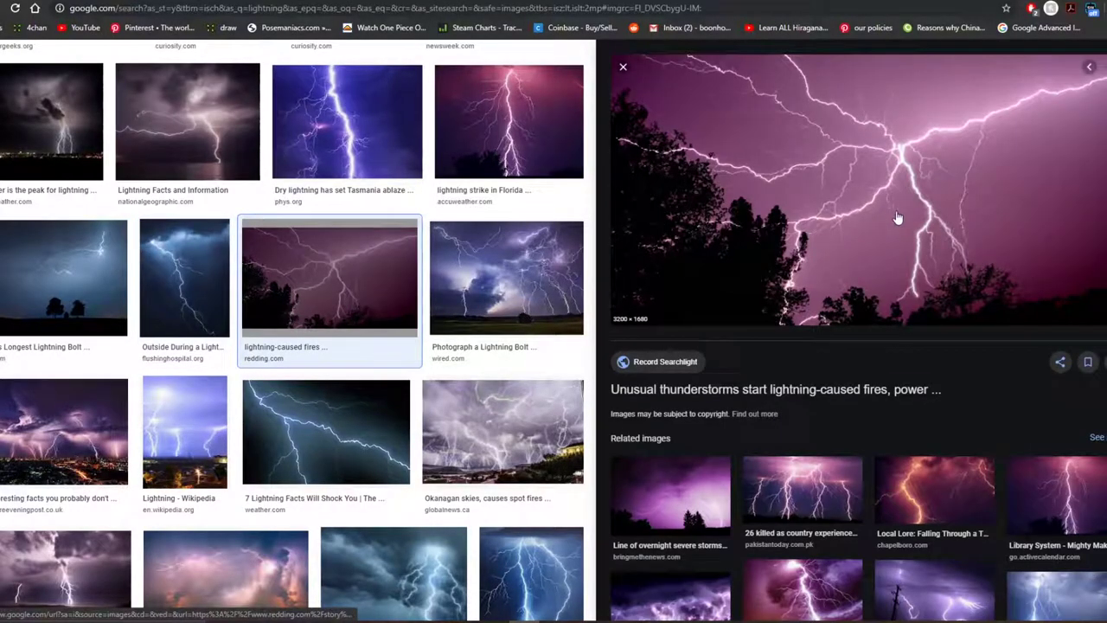
right_click(850, 190)
click(915, 336)
key(alt+Tab)
key(ctrl+v)
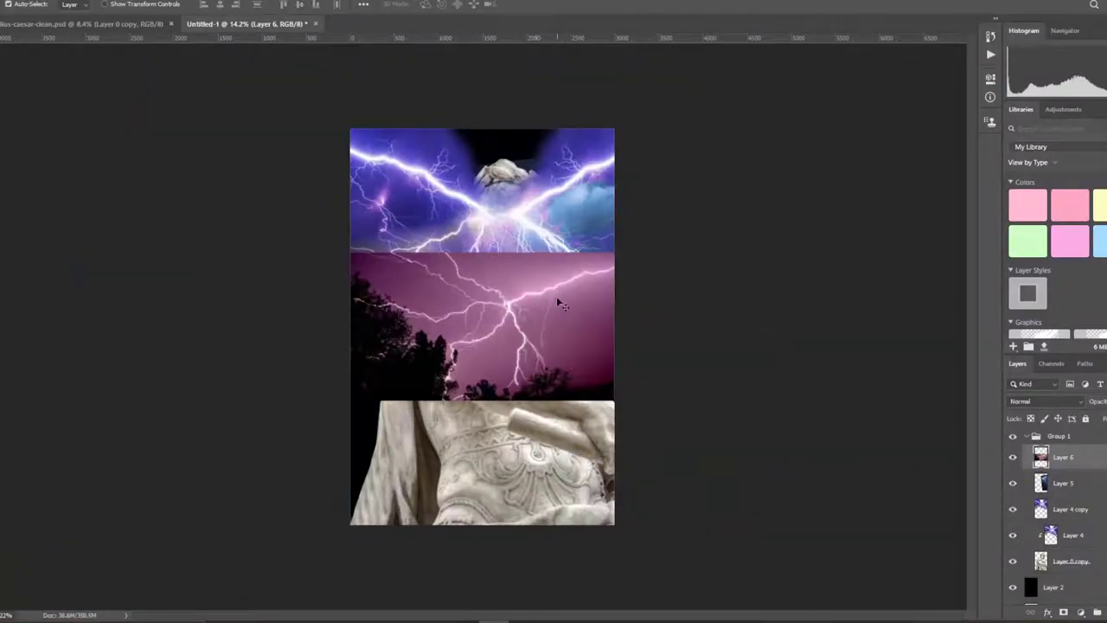
- Stretch the pasted lightning photo across the canvas and blend it in Lighten mode
drag(556, 296, 411, 254)
key(ctrl+t)
drag(351, 281, 74, 321)
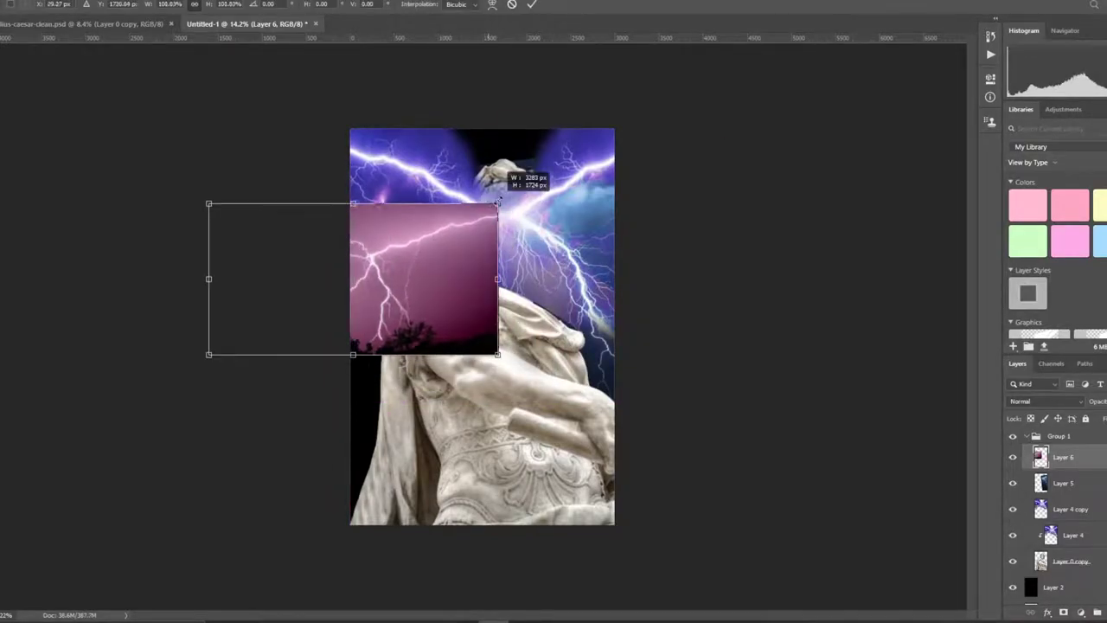
mouse_move(457, 235)
mouse_down()
mouse_move(629, 225)
mouse_move(614, 192)
mouse_up()
key(Return)
click(1046, 401)
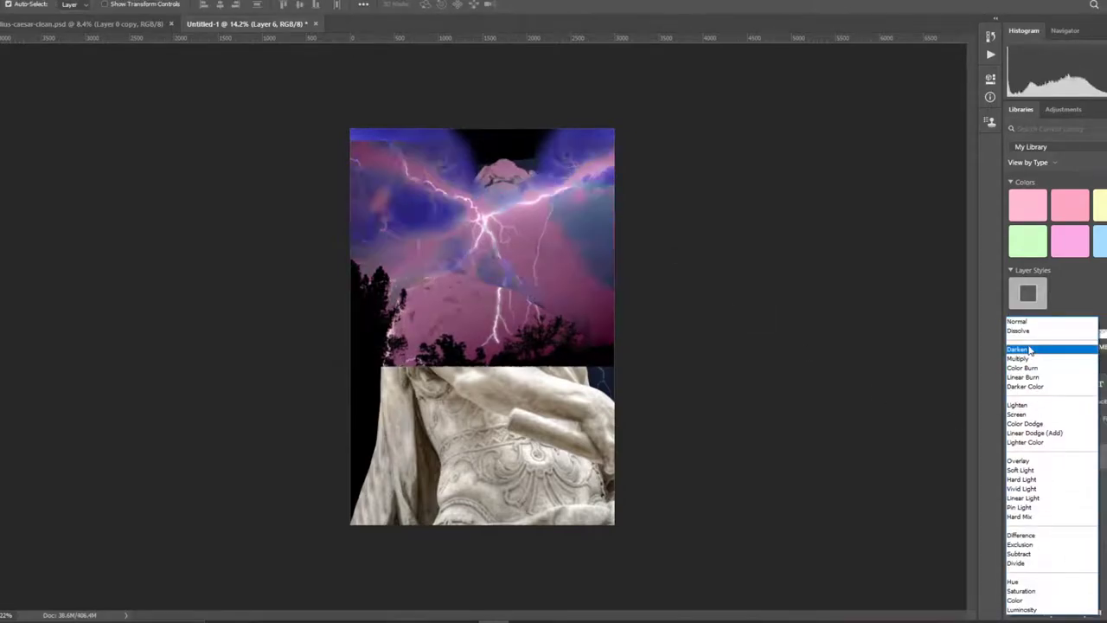
click(1026, 406)
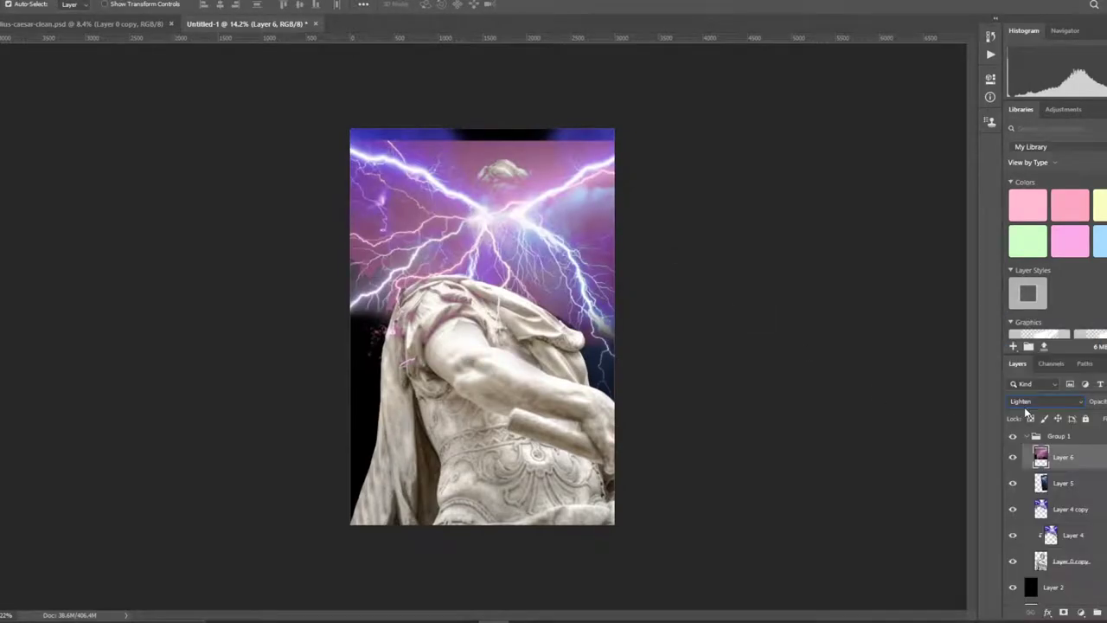
- Merge the lightning layers into one and set it to Pin Light
right_click(1072, 517)
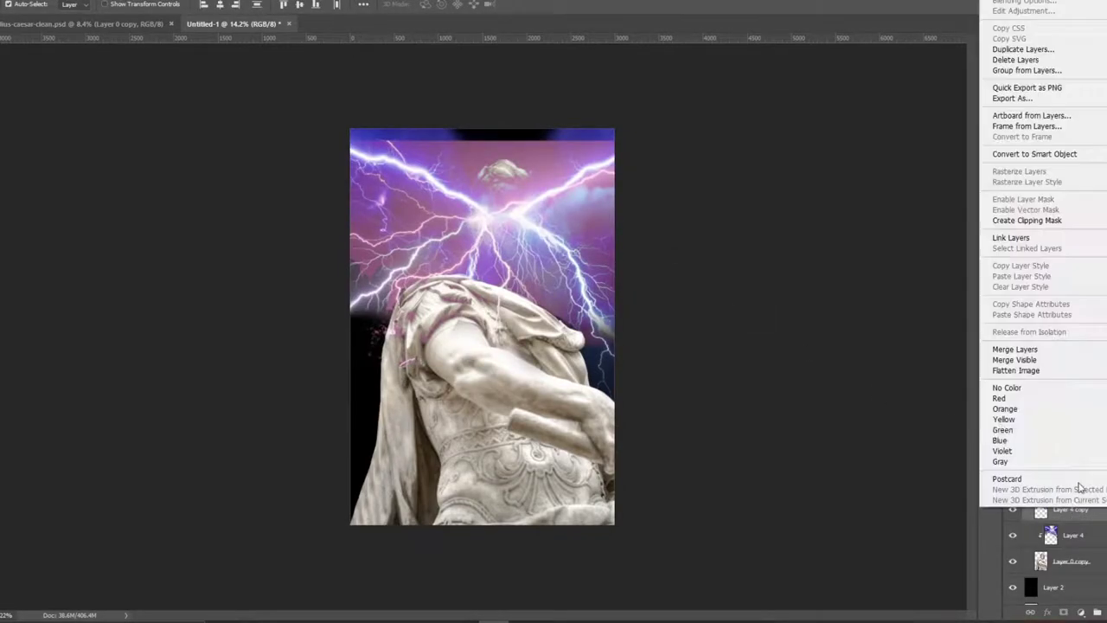
click(1063, 349)
click(1037, 401)
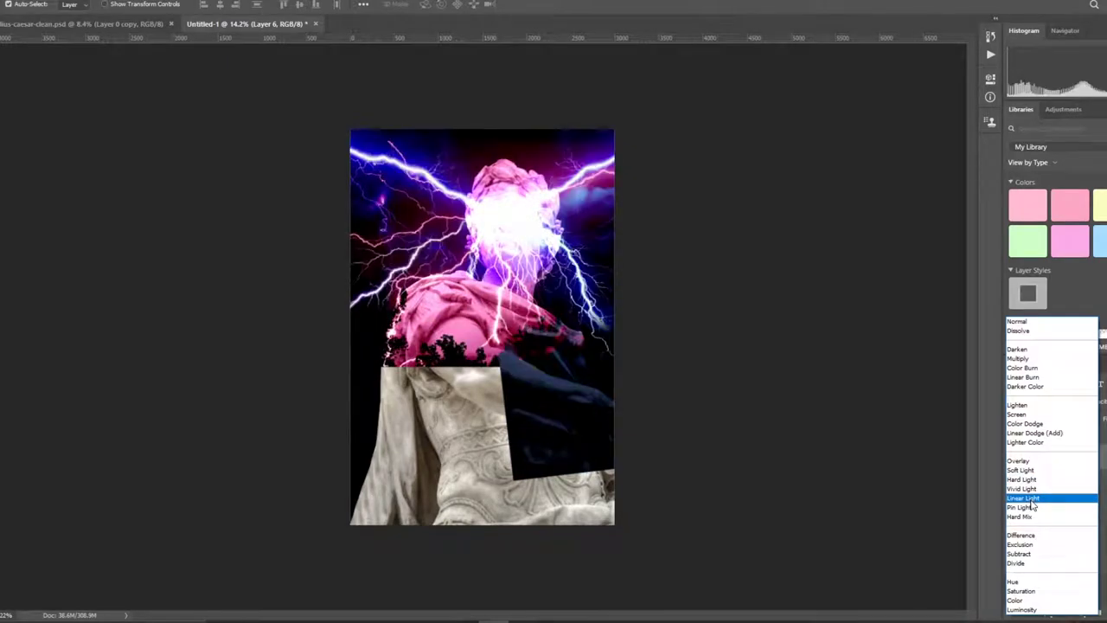
click(1031, 508)
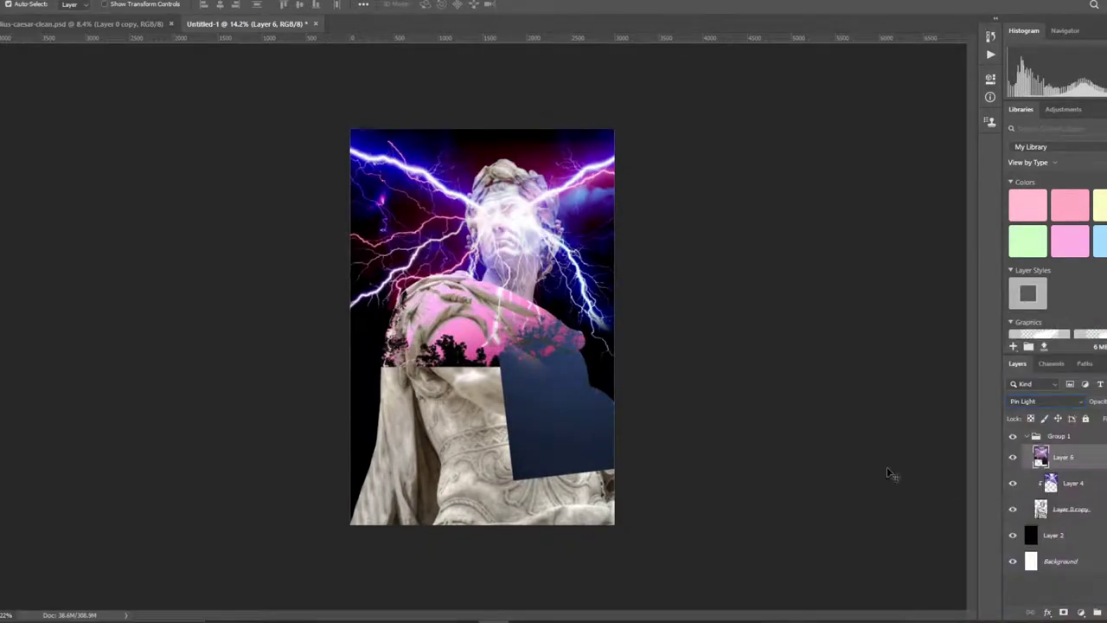
- Erase the blue patch covering the lower part of the statue
key(e)
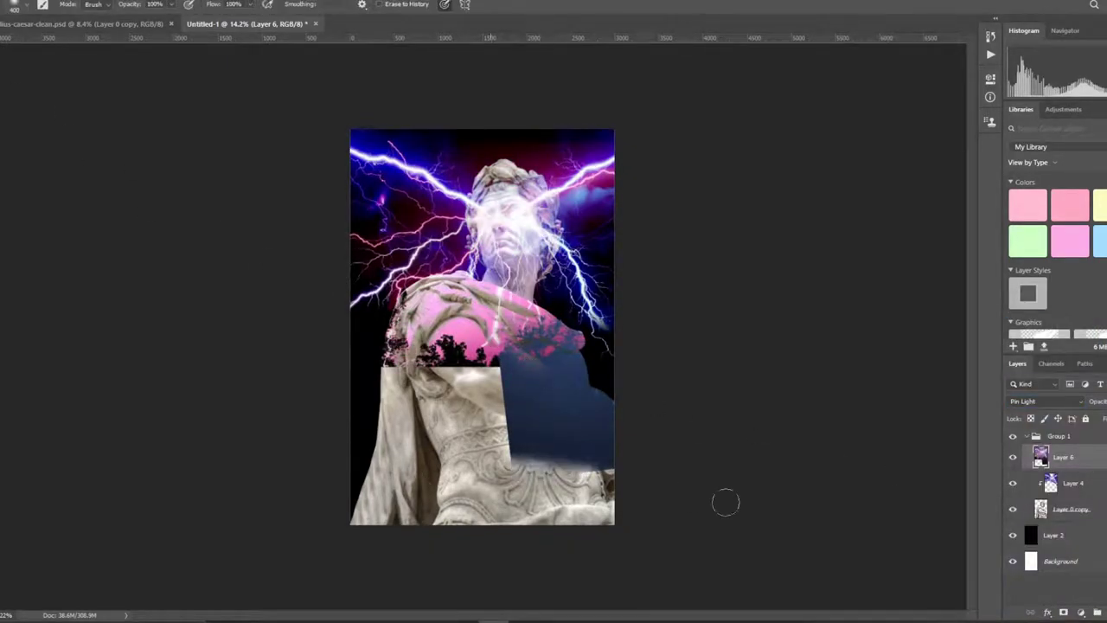
mouse_move(723, 502)
mouse_down()
mouse_move(459, 316)
mouse_move(589, 406)
mouse_move(554, 337)
mouse_move(519, 311)
mouse_move(567, 346)
mouse_up()
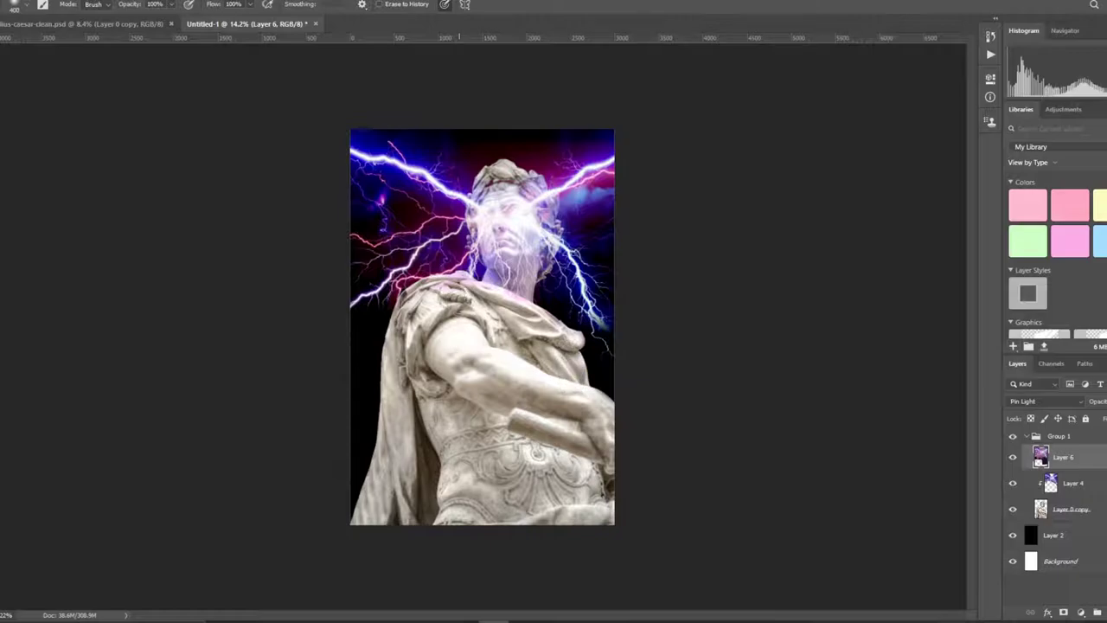
scroll(571, 160, up, 2)
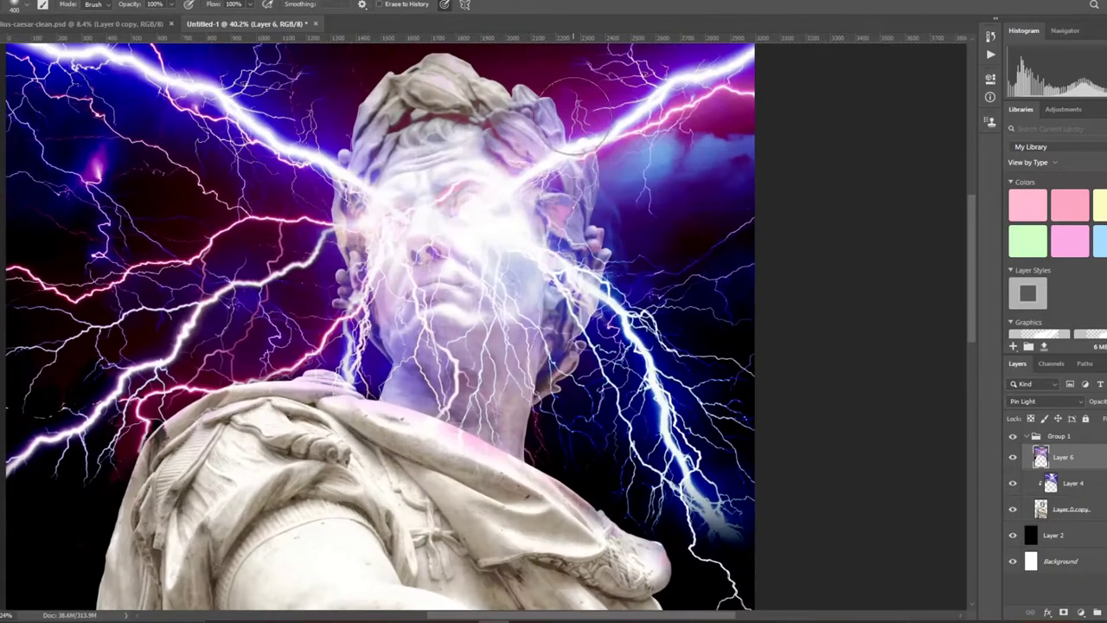
scroll(588, 143, down, 1)
scroll(603, 130, down, 1)
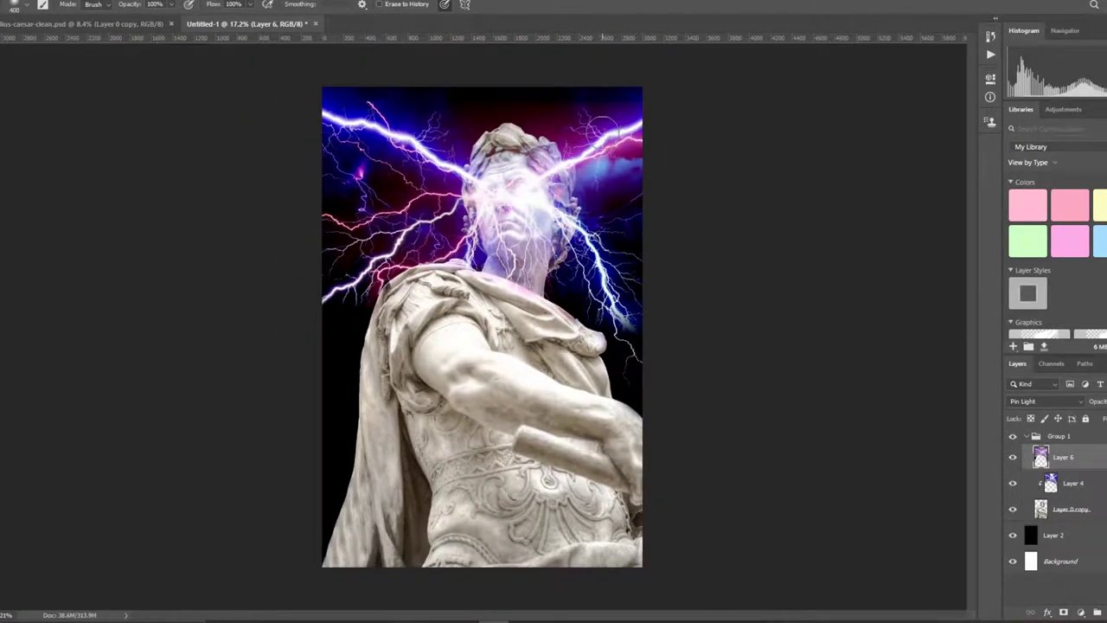
scroll(563, 101, down, 1)
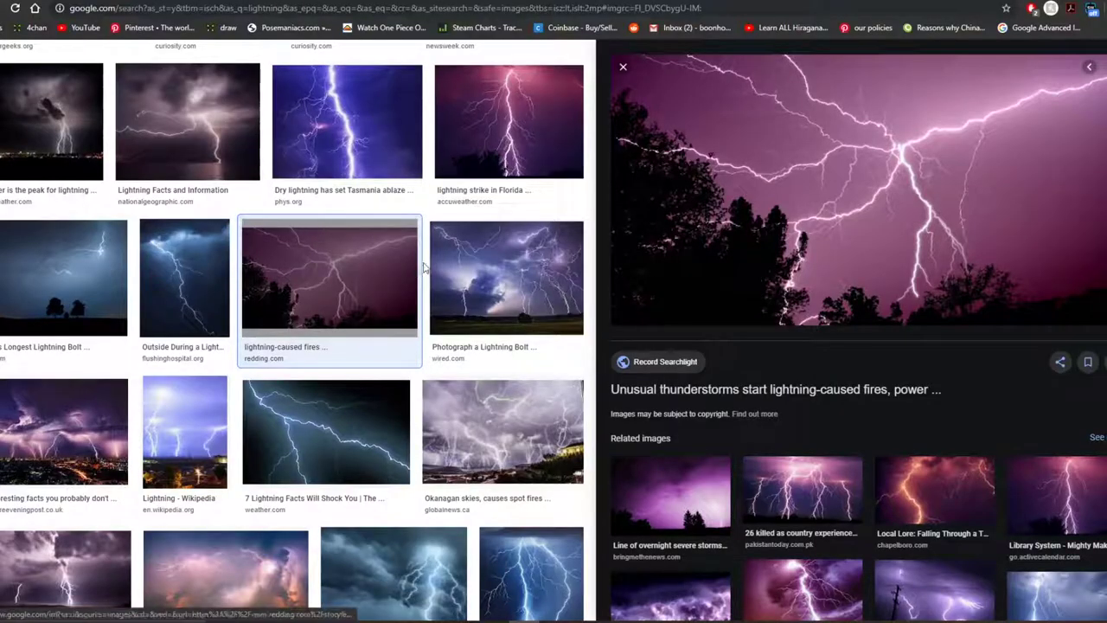
- Copy the purple storm lightning photo from Google Images
click(506, 277)
right_click(904, 141)
click(941, 286)
- Paste the storm photo, enlarge it over the lower canvas, and erase it off the torso
key(ctrl+v)
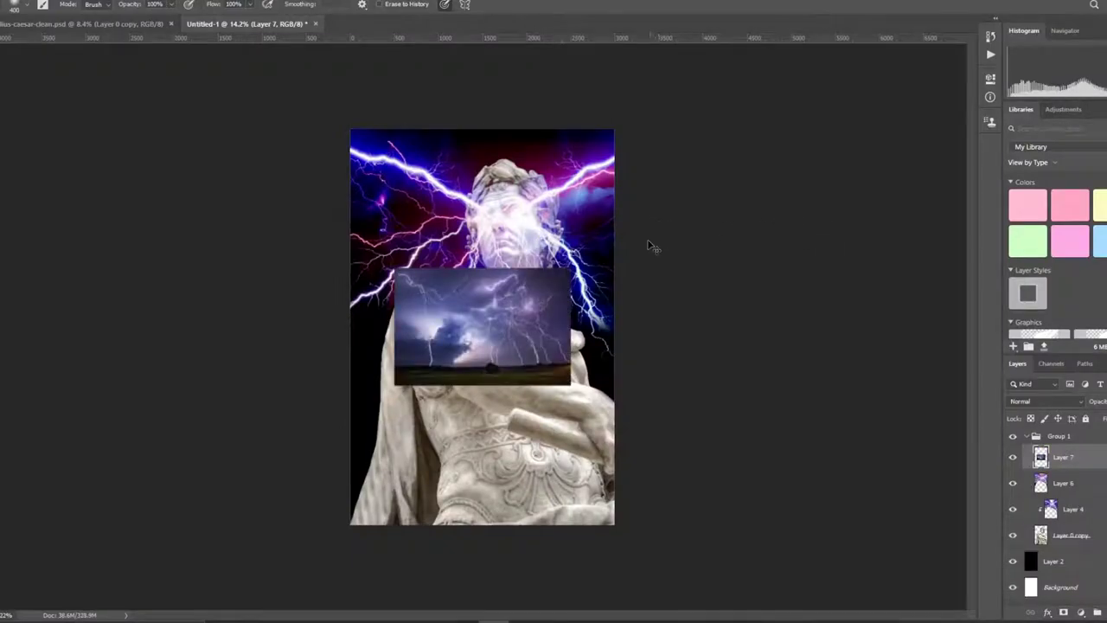
key(ctrl+t)
mouse_move(611, 268)
mouse_down()
mouse_move(733, 190)
mouse_move(583, 229)
mouse_move(589, 311)
mouse_up()
drag(645, 270, 708, 258)
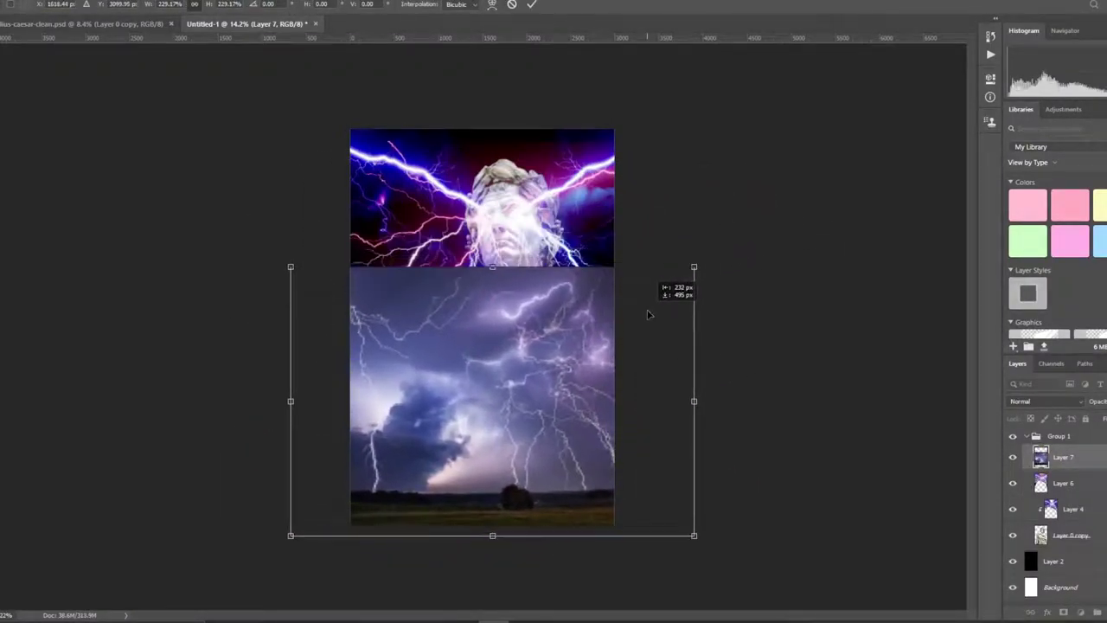
key(Return)
key(e)
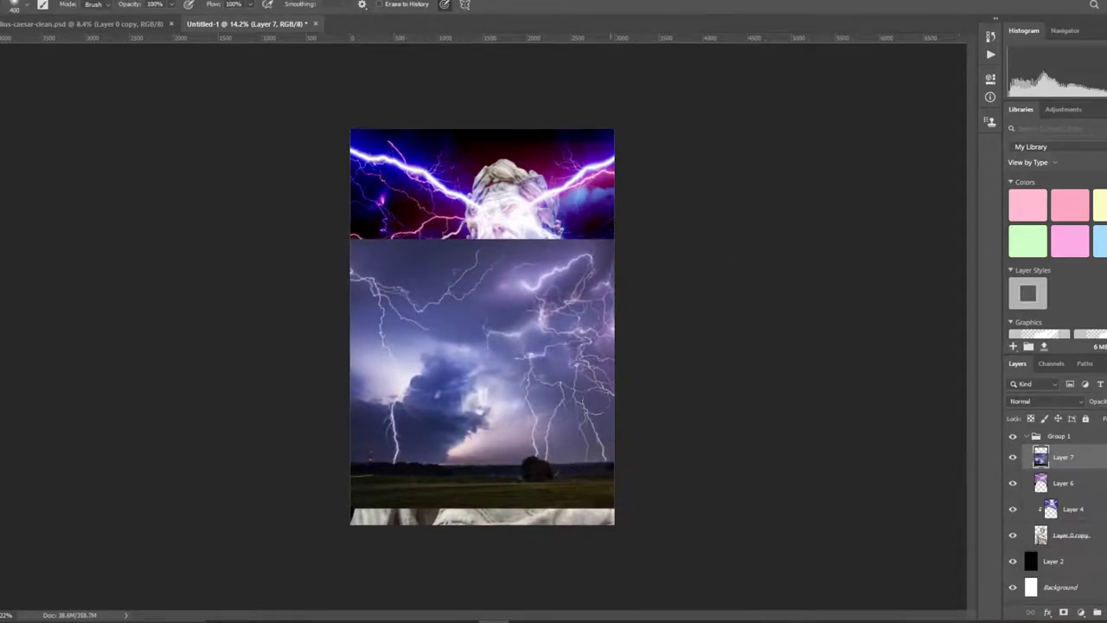
mouse_move(362, 229)
mouse_down()
mouse_move(407, 501)
mouse_move(432, 381)
mouse_move(519, 251)
mouse_move(562, 238)
mouse_up()
mouse_move(389, 346)
mouse_down()
mouse_move(441, 493)
mouse_move(631, 494)
mouse_move(519, 462)
mouse_up()
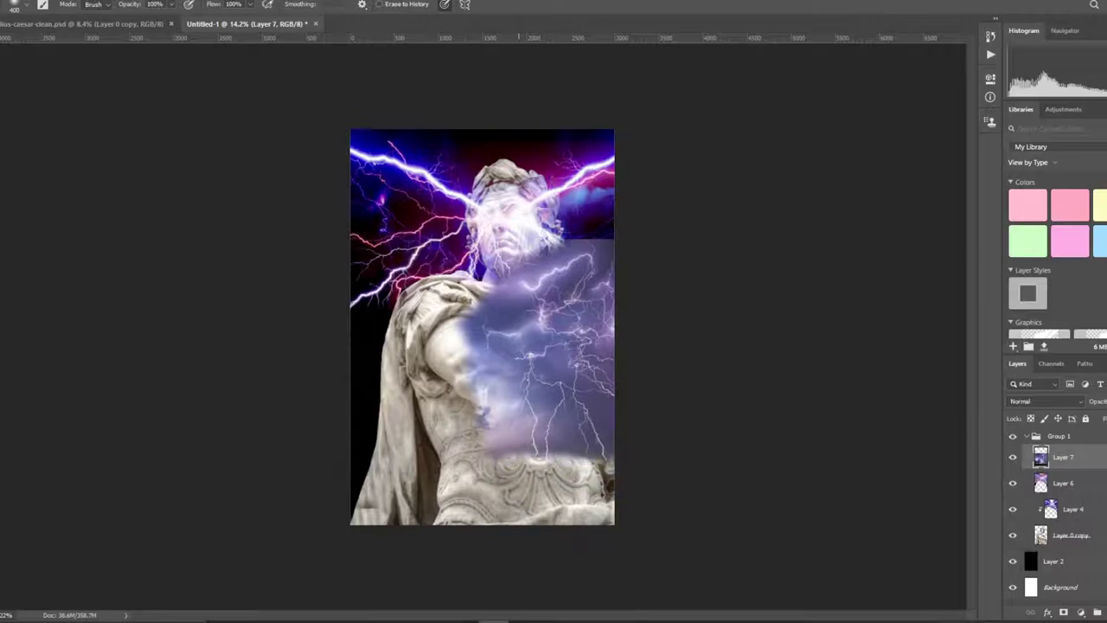
- Duplicate the storm layer, flip and rotate the copy, and position it over the lower canvas
key(ctrl+j)
key(ctrl+t)
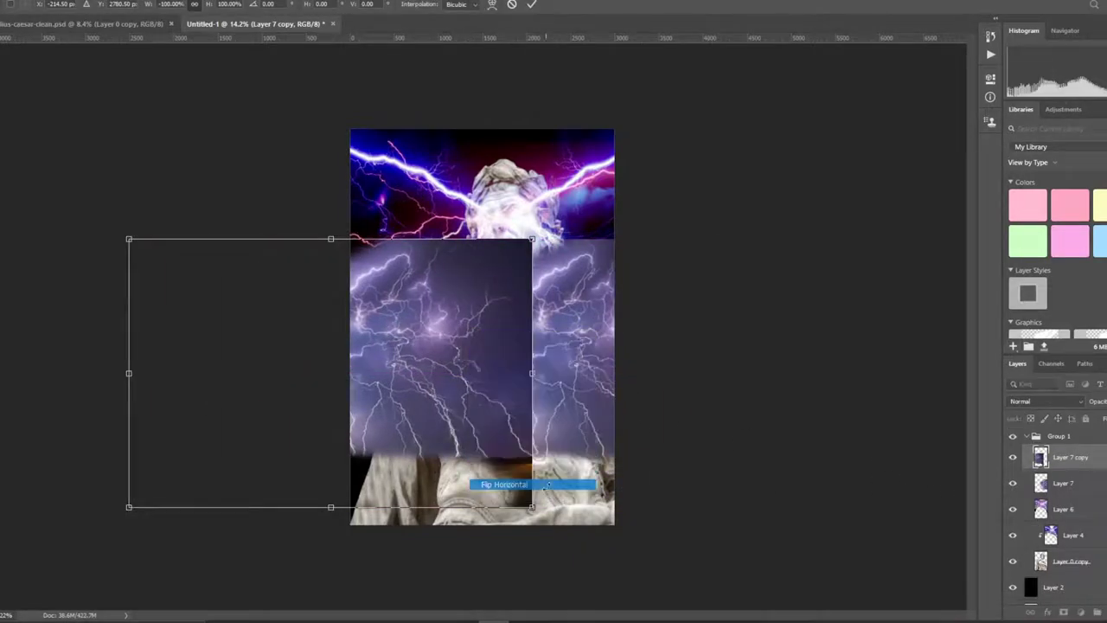
right_click(475, 383)
click(494, 536)
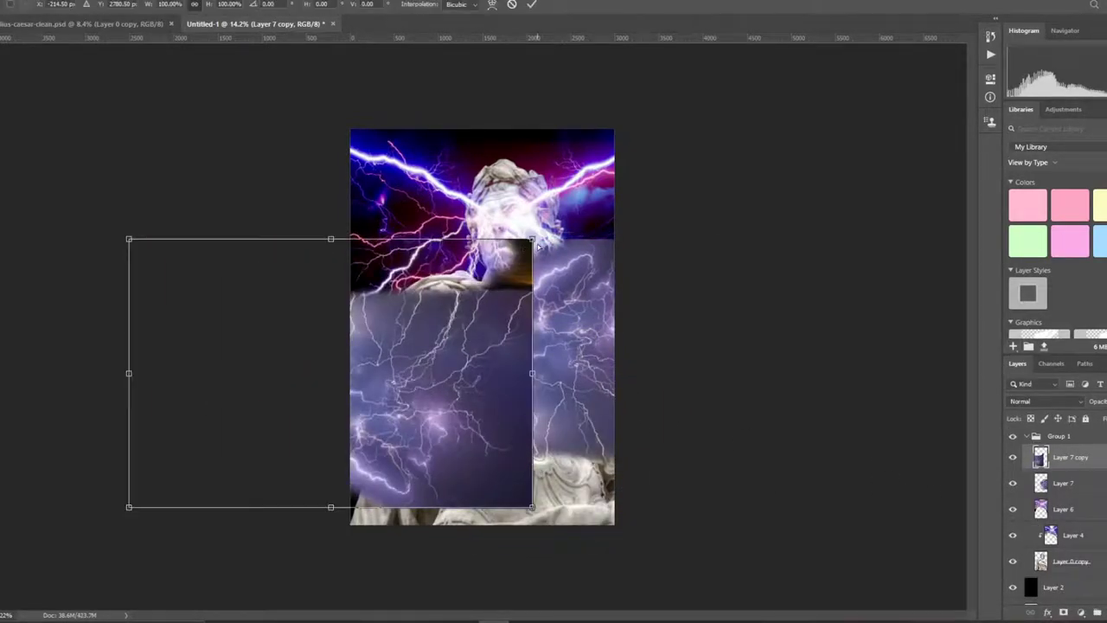
mouse_move(569, 176)
mouse_down()
mouse_move(625, 280)
mouse_move(494, 259)
mouse_move(613, 289)
mouse_move(462, 513)
mouse_move(448, 515)
mouse_move(454, 467)
mouse_move(442, 465)
mouse_move(486, 473)
mouse_move(363, 147)
mouse_move(213, 173)
mouse_up()
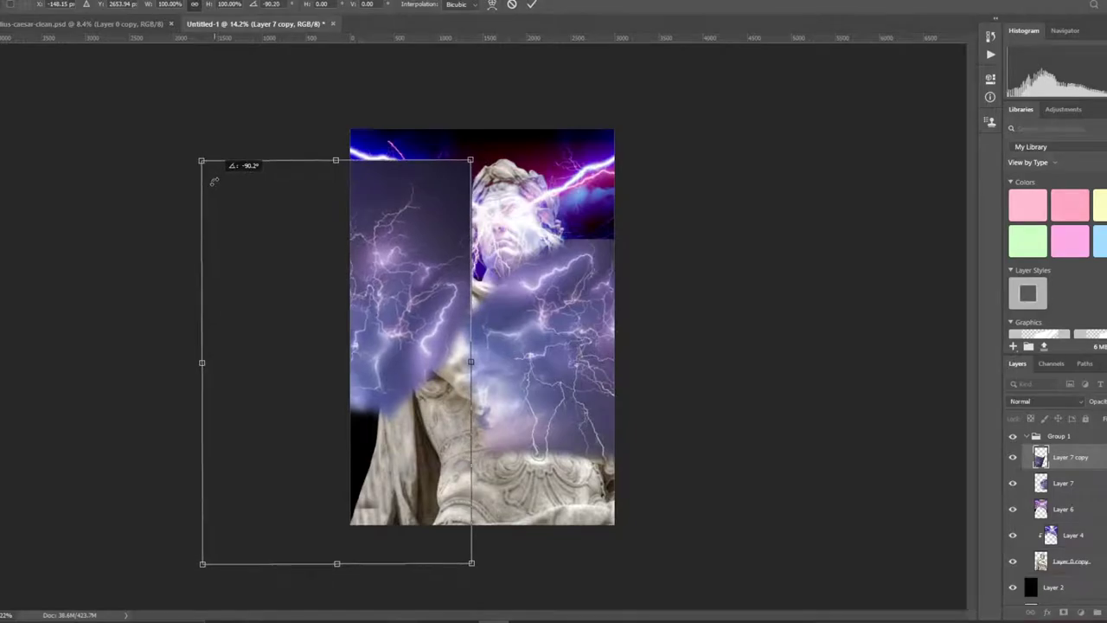
mouse_move(428, 296)
mouse_down()
mouse_move(493, 353)
mouse_move(511, 351)
mouse_move(499, 406)
mouse_up()
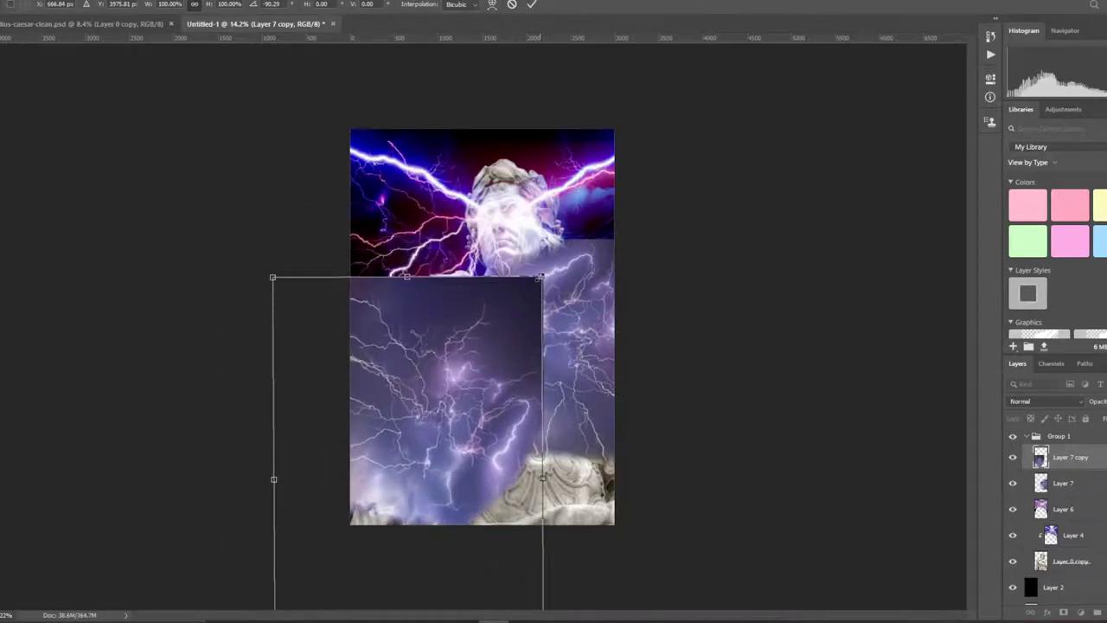
drag(271, 277, 242, 236)
key(Return)
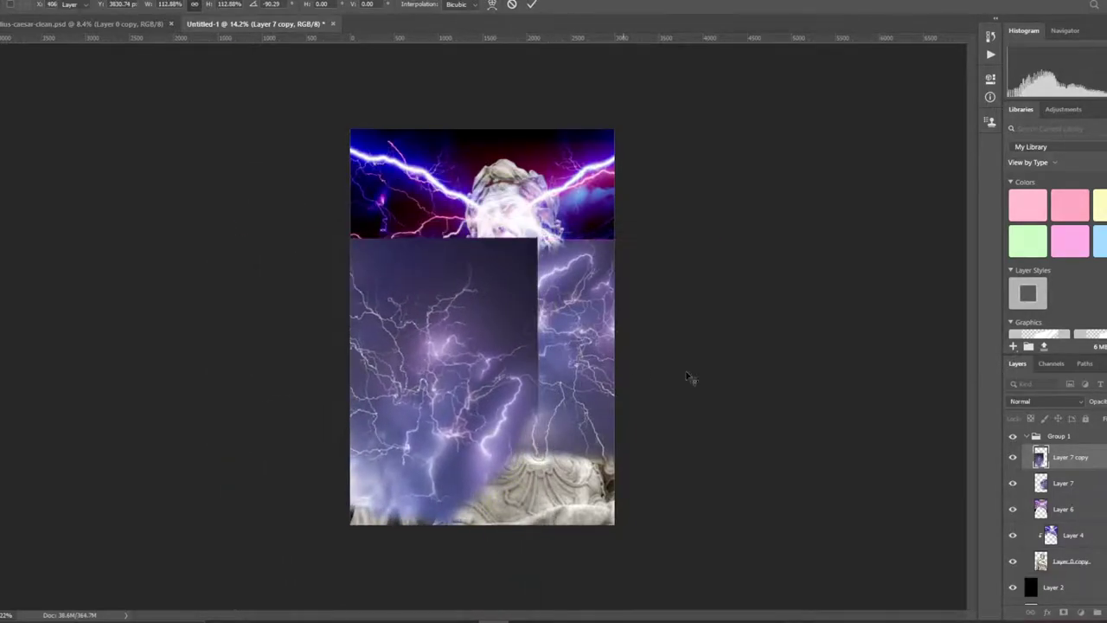
- Erase the duplicate's lightning around the statue's face, neck and chin
key(e)
mouse_move(528, 249)
mouse_down()
mouse_move(472, 260)
mouse_move(373, 217)
mouse_up()
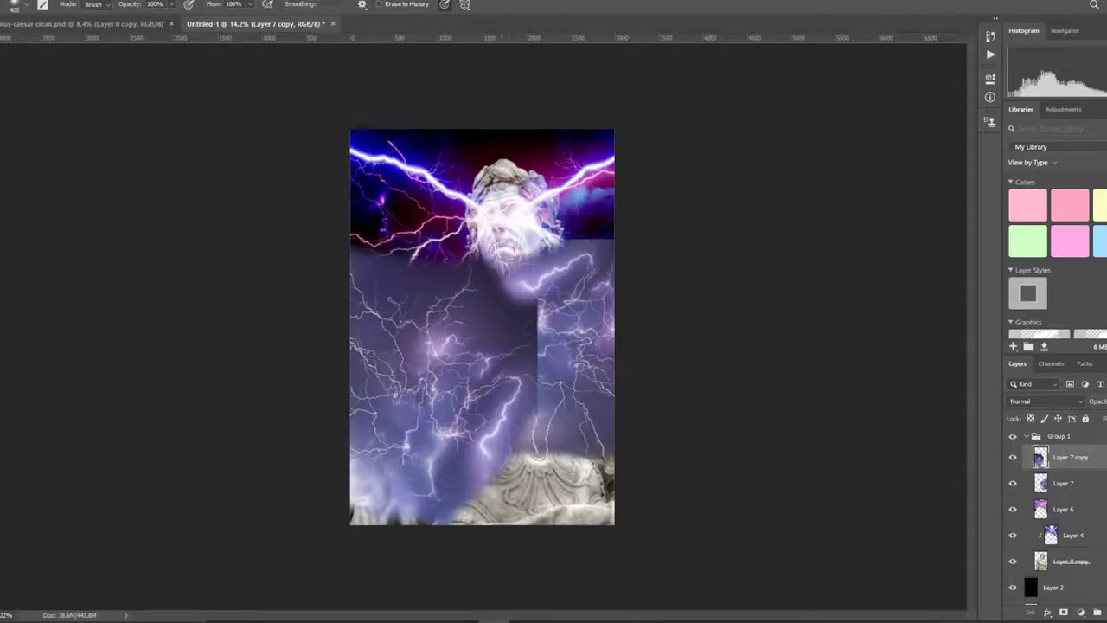
drag(506, 251, 502, 333)
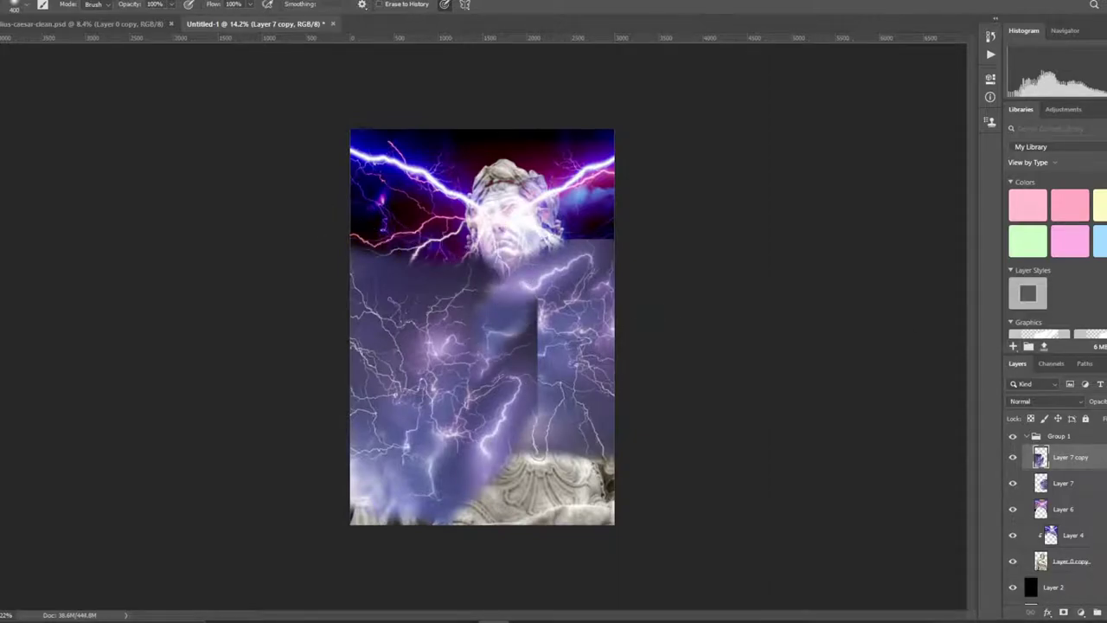
- Try merging and Lighten on the storm layer, and reset Layer 6 to Normal blending
right_click(1102, 469)
click(1003, 462)
click(1038, 401)
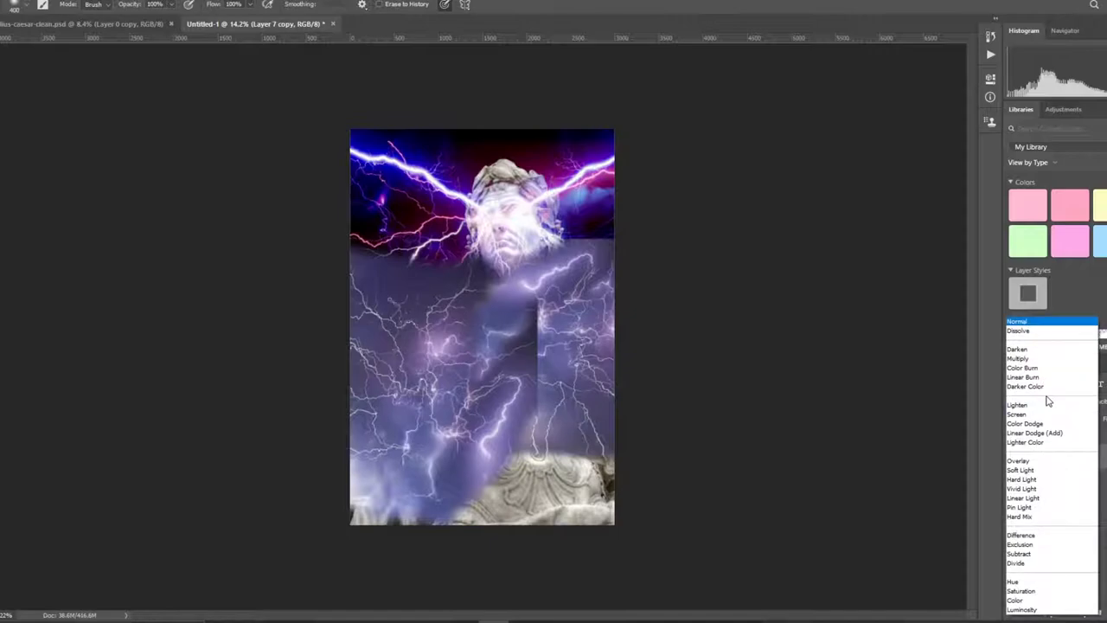
click(1041, 410)
click(1051, 454)
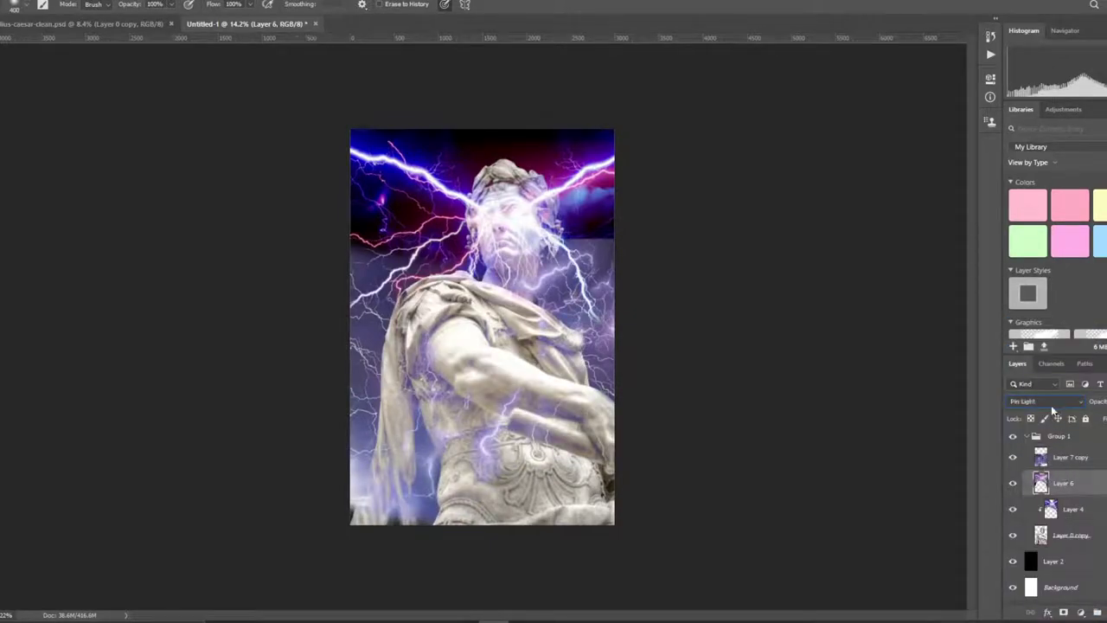
click(1041, 321)
click(1042, 327)
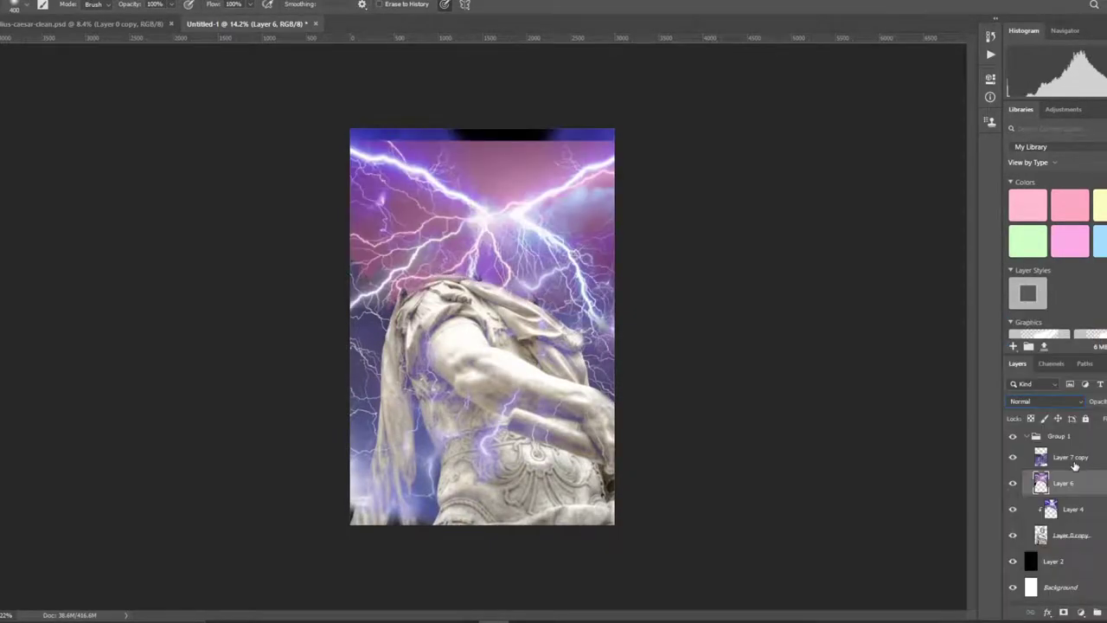
- Select Layer 7 copy together with Layer 6 and bring up their layer options
click(1069, 457)
click(1037, 401)
click(1026, 324)
shift+click(1068, 482)
right_click(1083, 459)
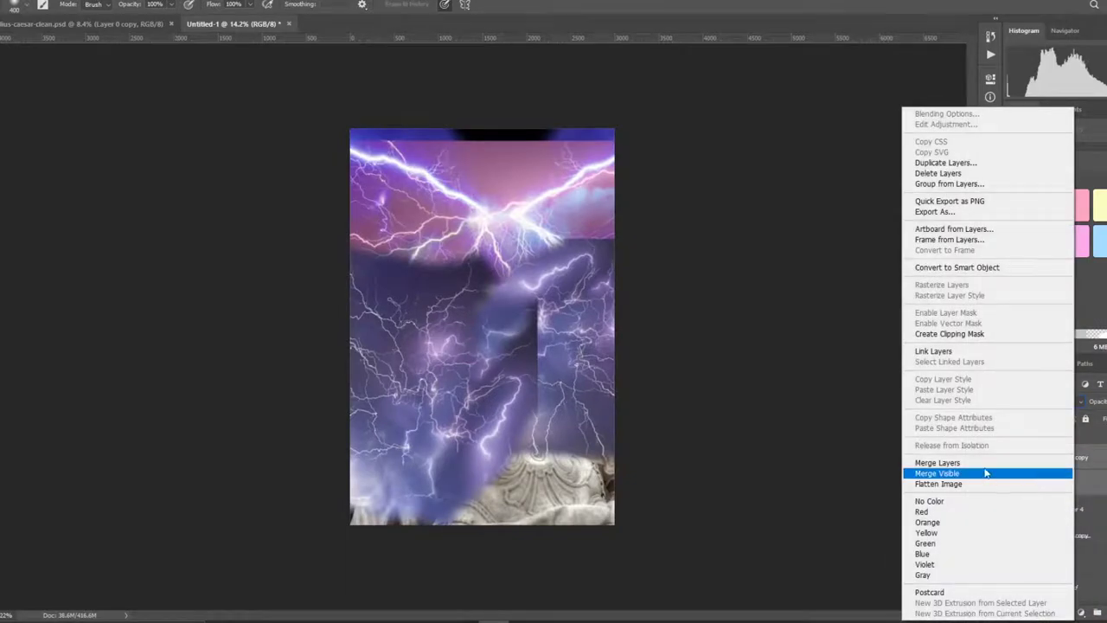
click(1102, 459)
right_click(1083, 459)
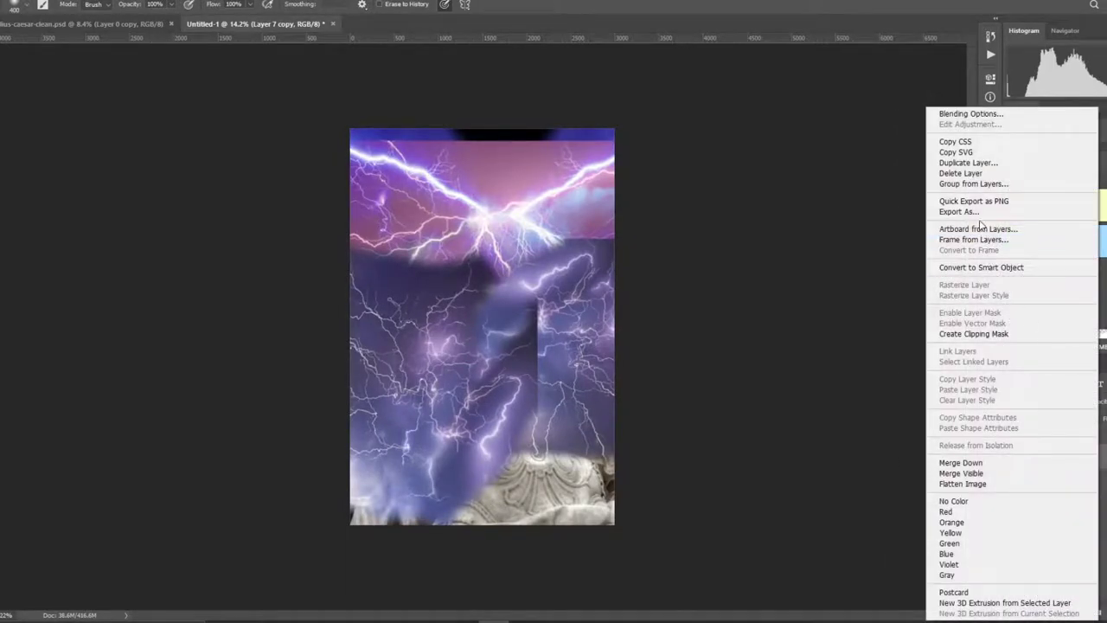
click(1046, 400)
click(1031, 406)
- Merge Layer 7 copy with Layer 6 and set the merged layer to Pin Light
click(1068, 483)
click(1026, 323)
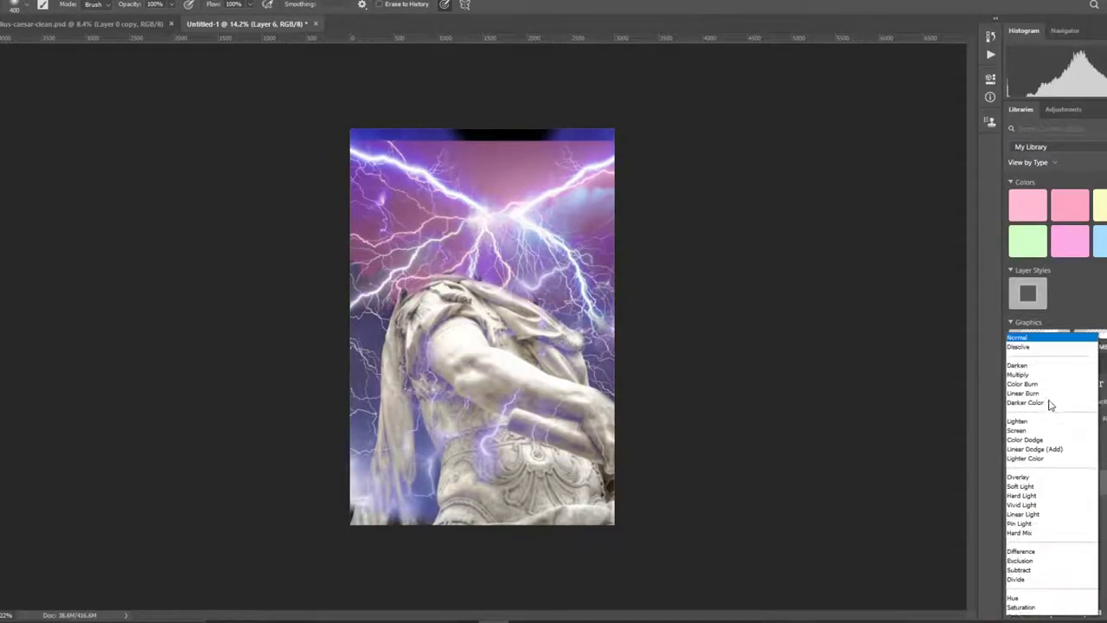
click(1037, 414)
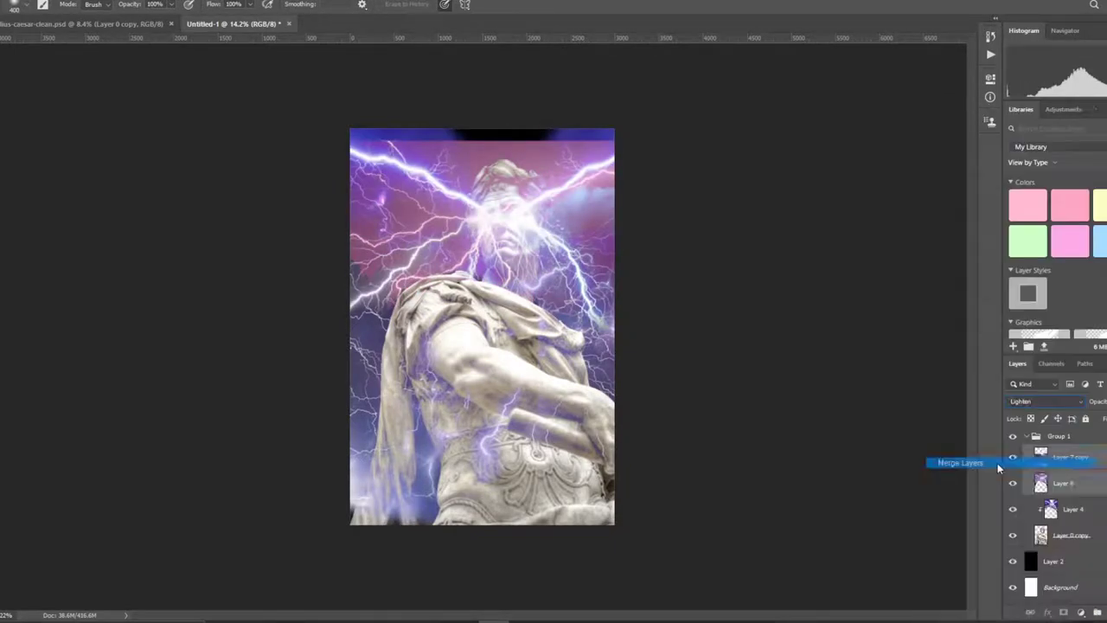
click(998, 463)
click(1025, 324)
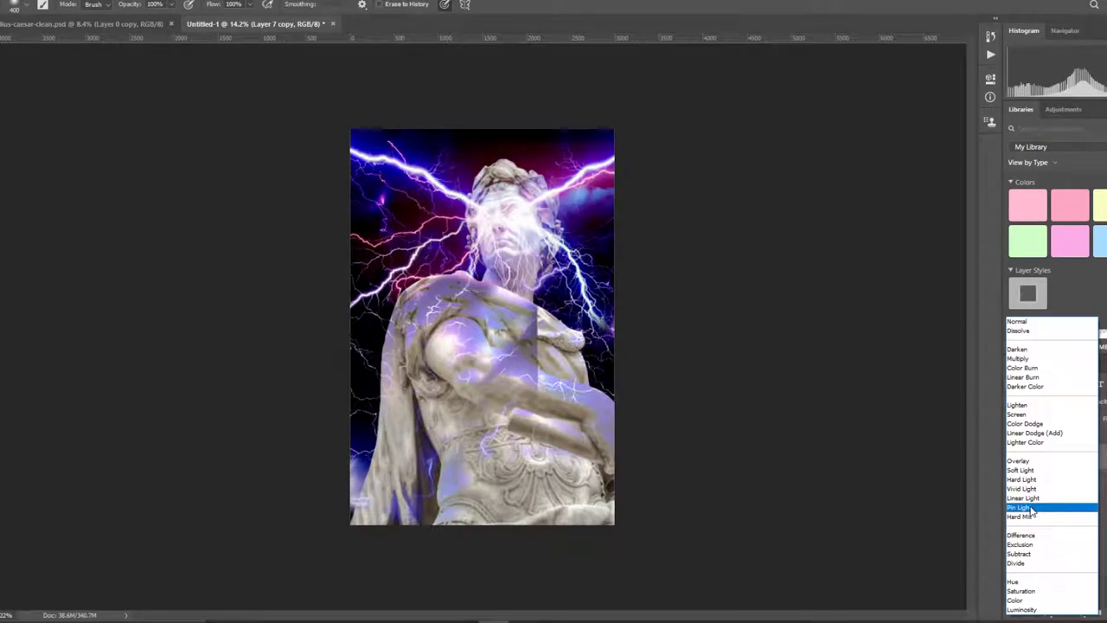
click(1030, 508)
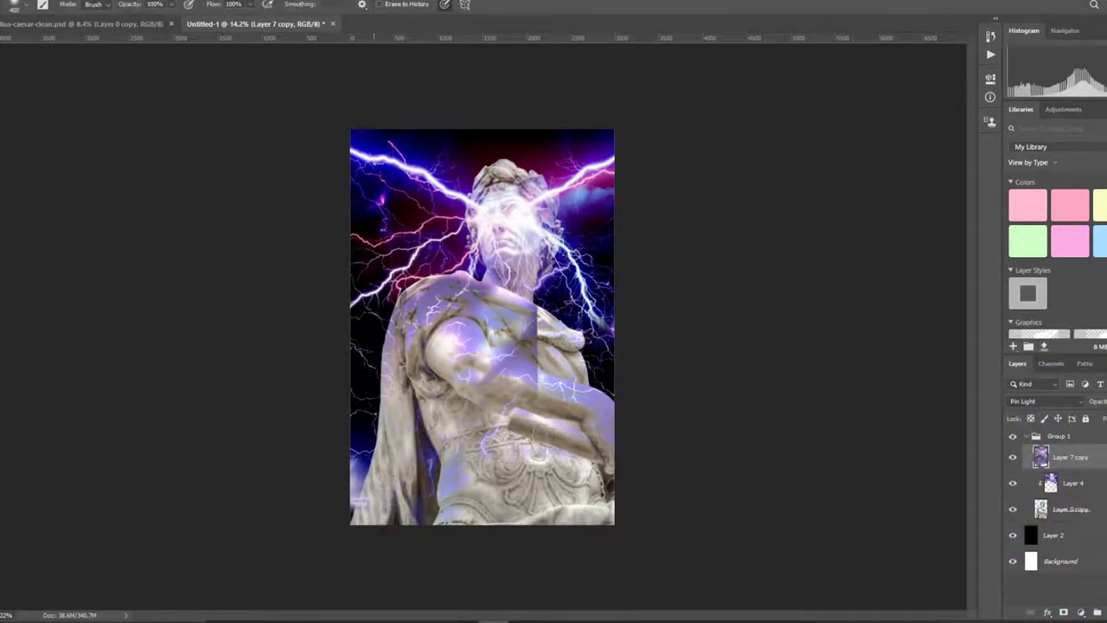
- With a soft round brush, erase the purple tint from the shoulders, arm, lower torso and chest
click(24, 8)
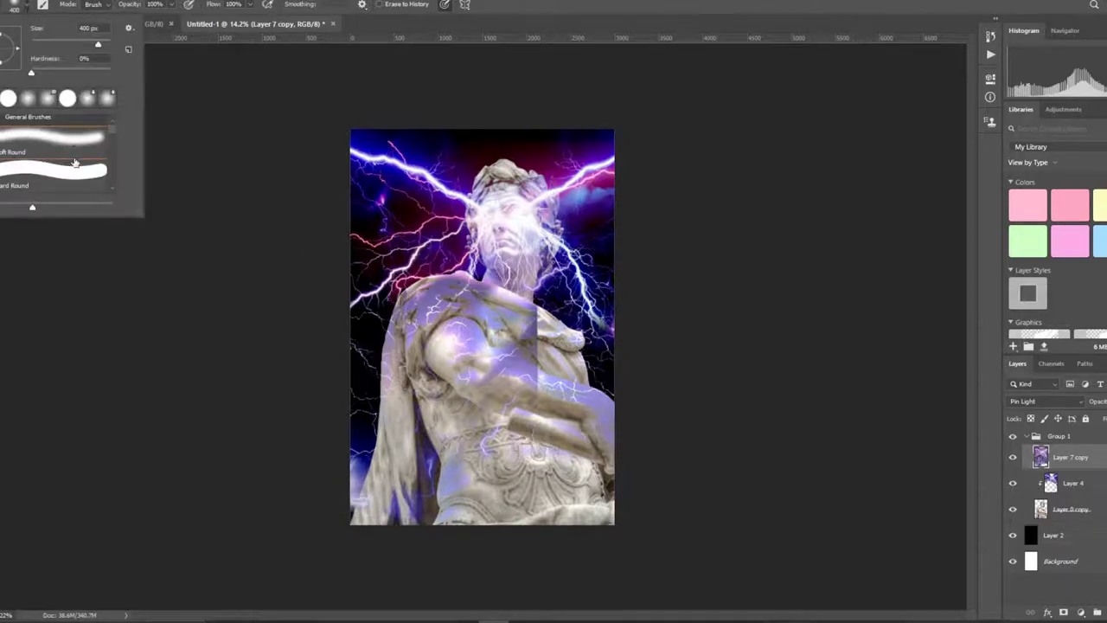
click(460, 319)
drag(482, 300, 551, 334)
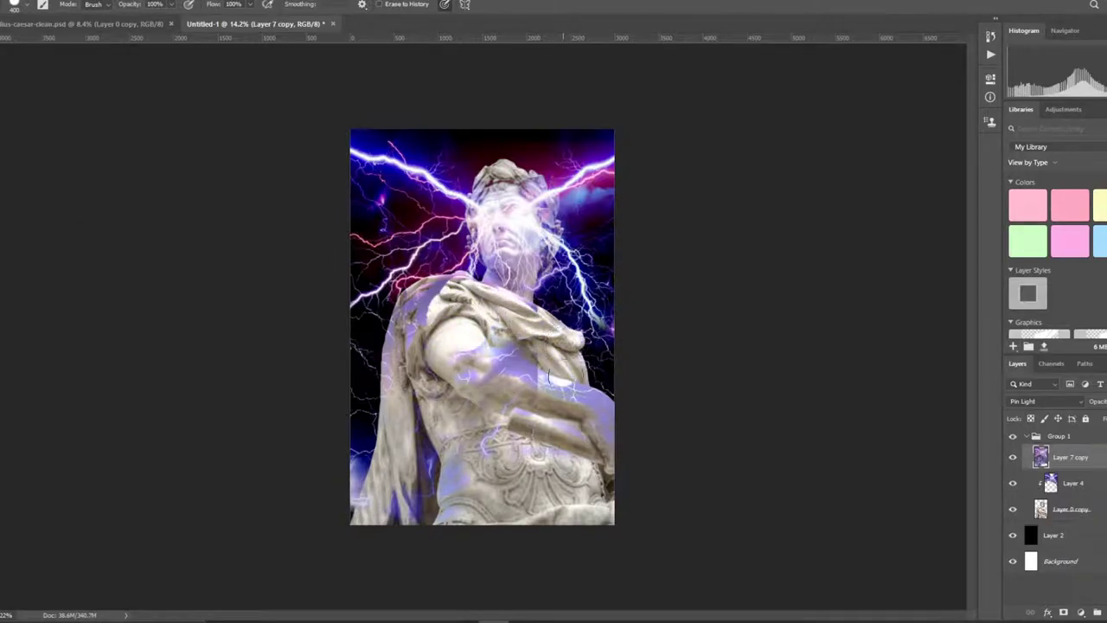
drag(550, 377, 598, 409)
mouse_move(519, 415)
mouse_down()
mouse_move(459, 502)
mouse_move(398, 510)
mouse_up()
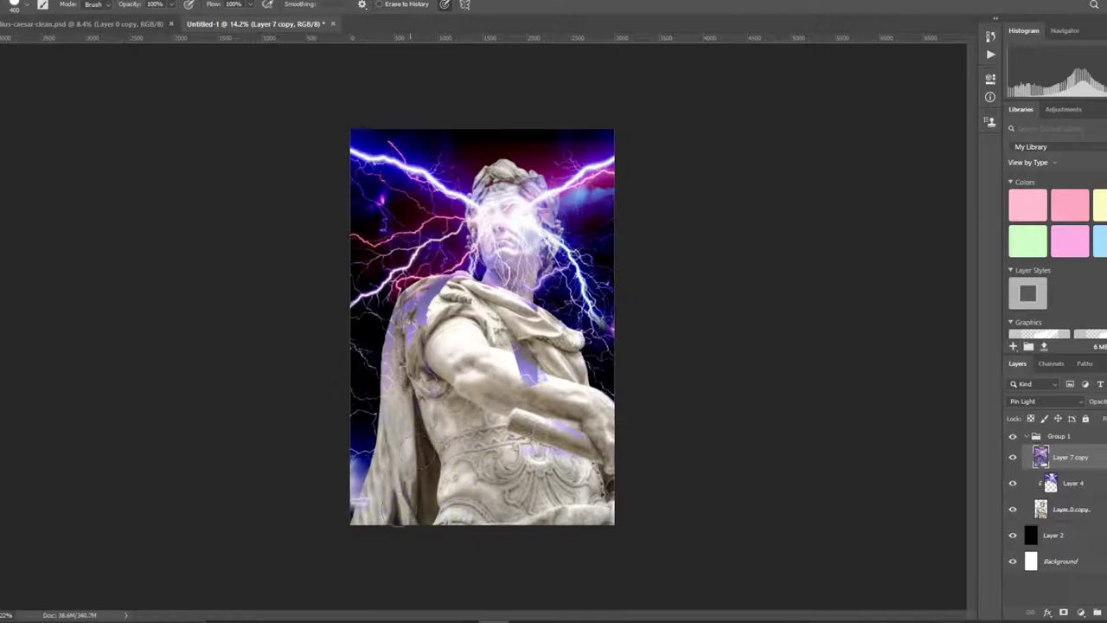
drag(400, 380, 424, 310)
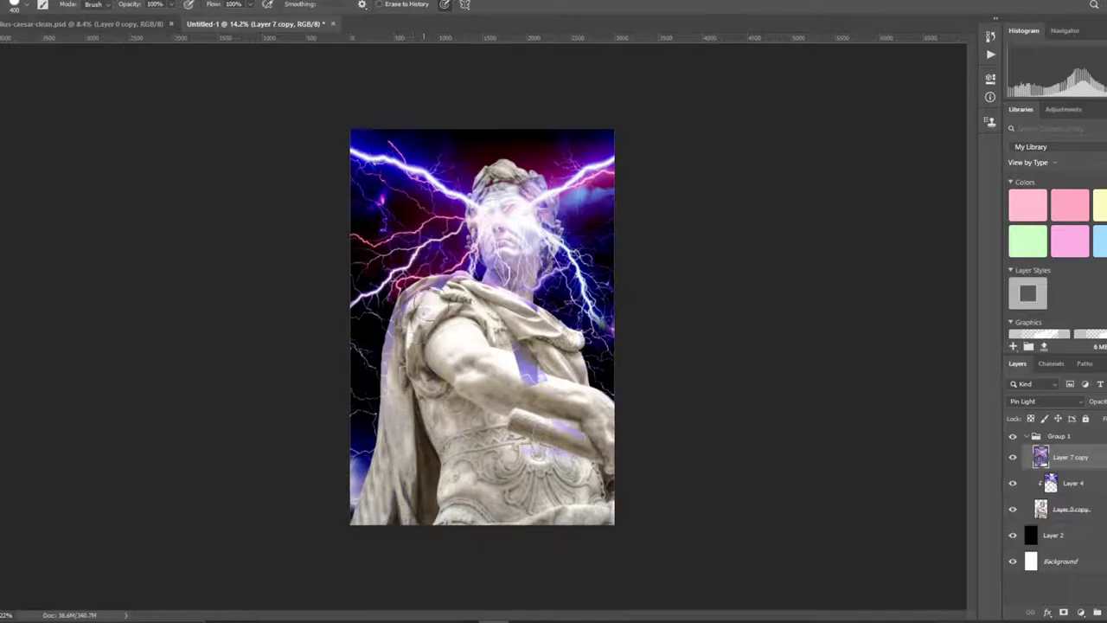
drag(506, 322, 524, 320)
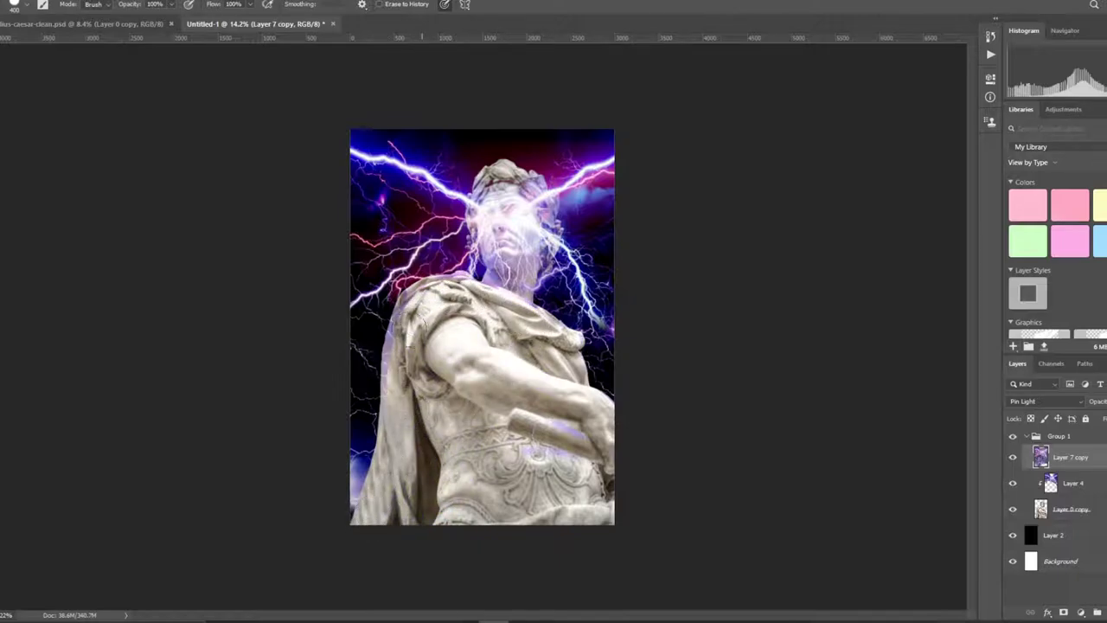
- Fit the whole image in view and paint away the blue glow at the statue's lower-left edge
scroll(448, 297, up, 2)
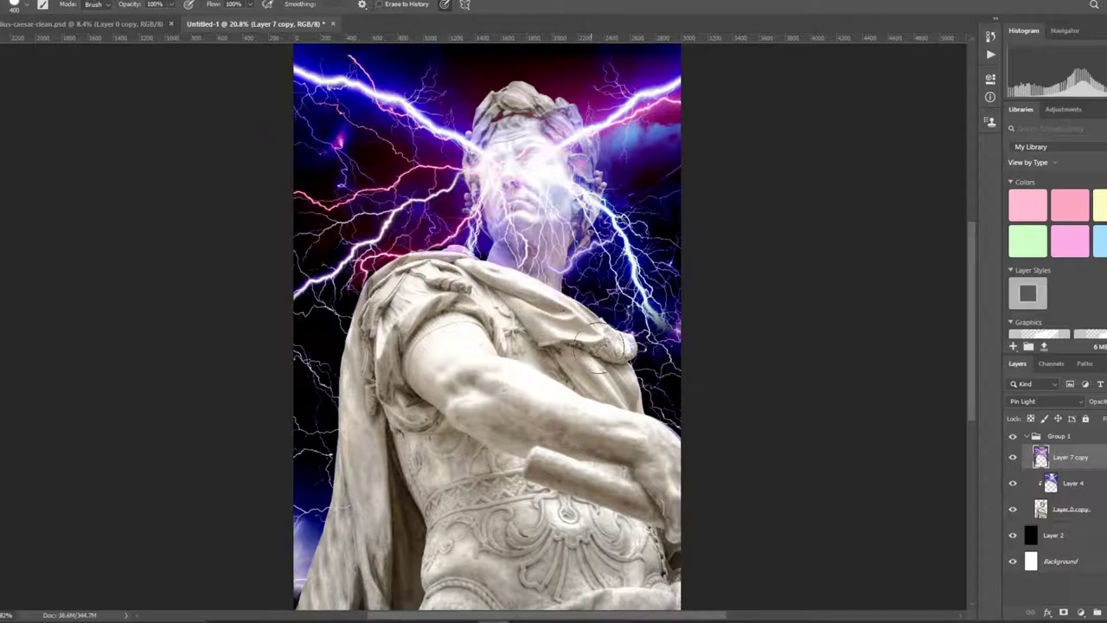
scroll(614, 351, up, 2)
scroll(588, 353, up, 2)
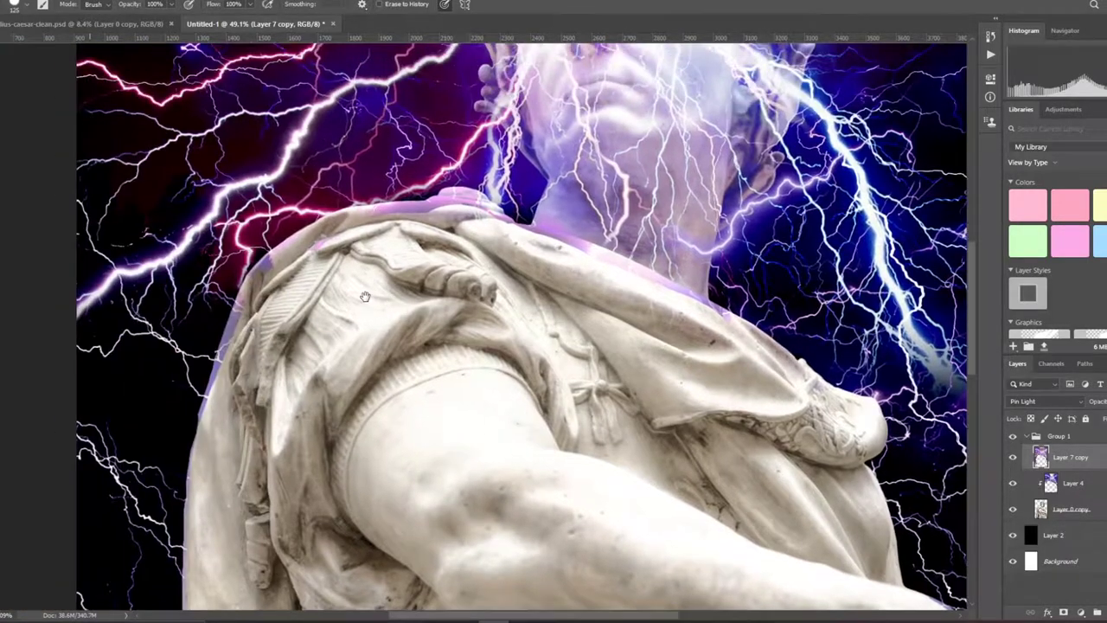
drag(121, 160, 286, 260)
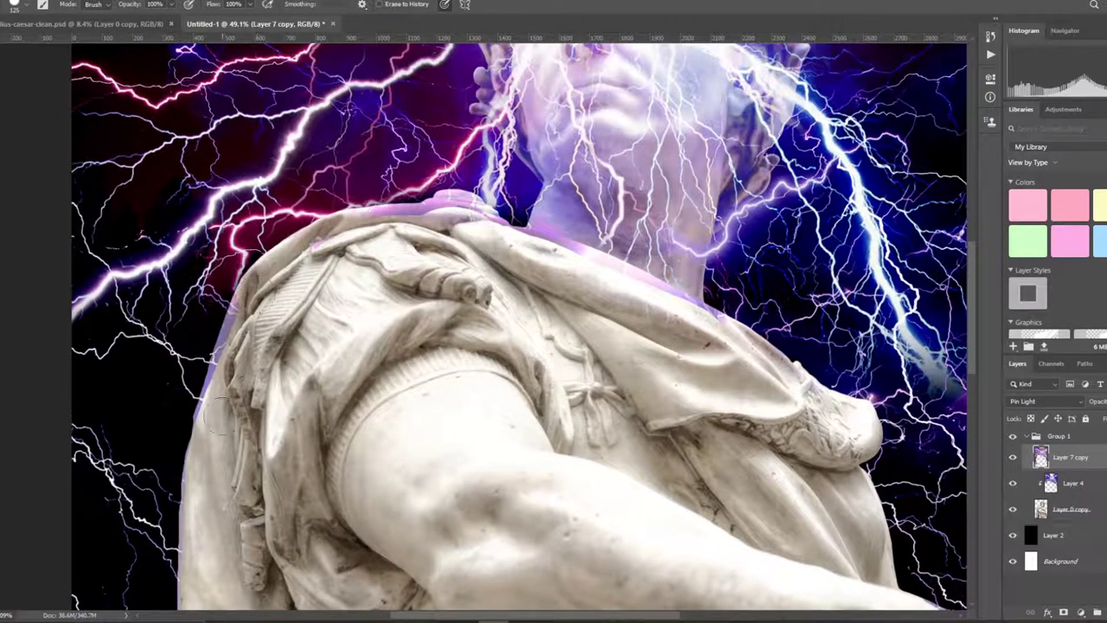
scroll(203, 415, down, 3)
scroll(203, 415, down, 4)
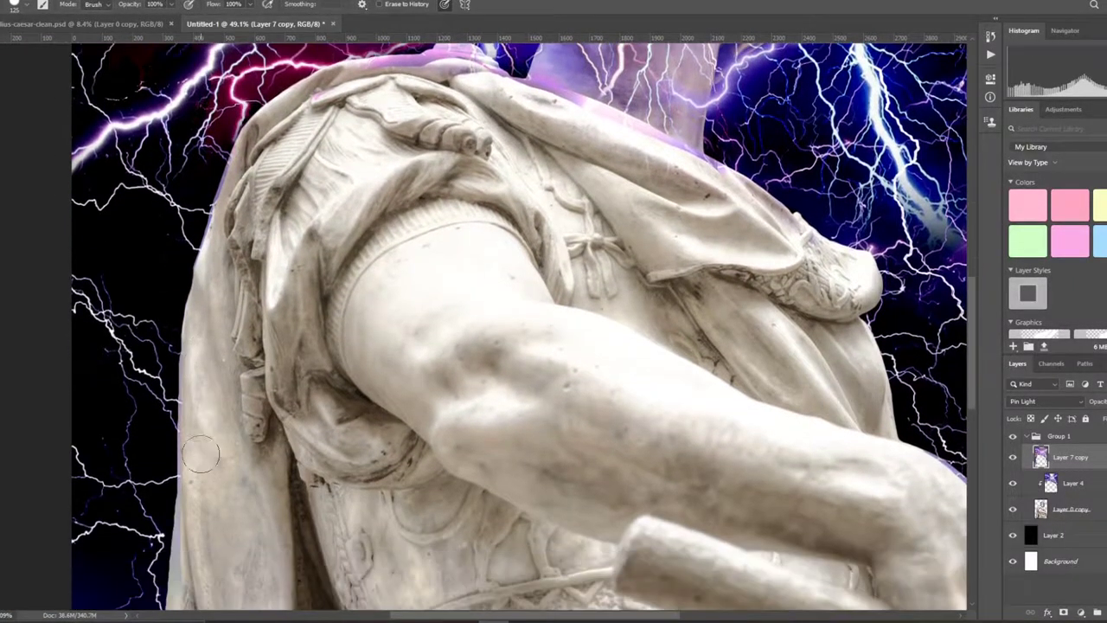
scroll(208, 450, down, 4)
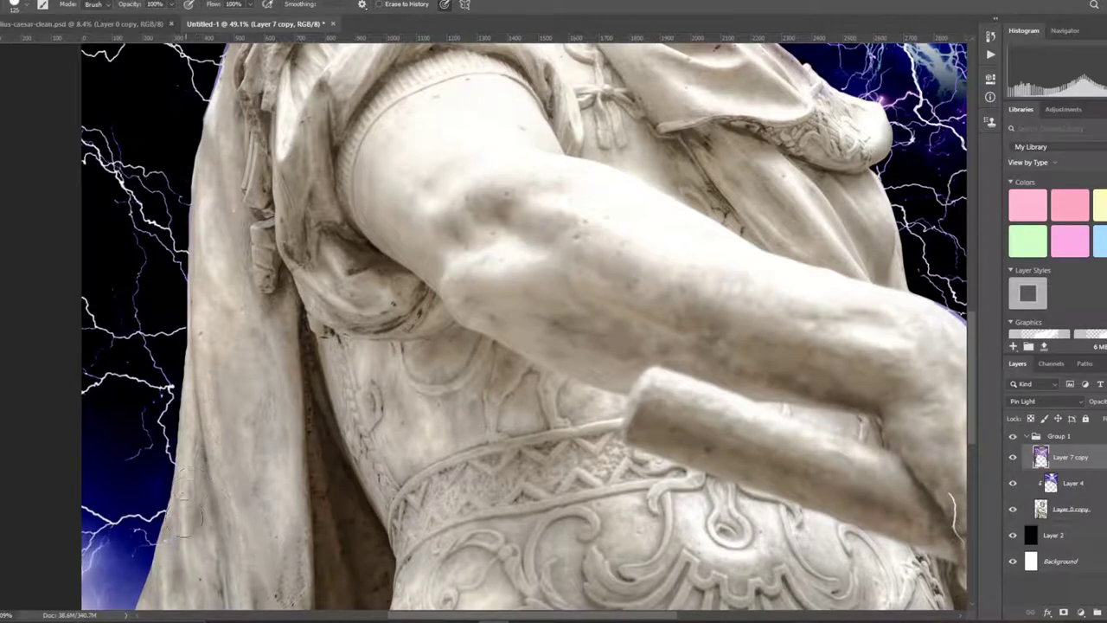
key(ctrl+0)
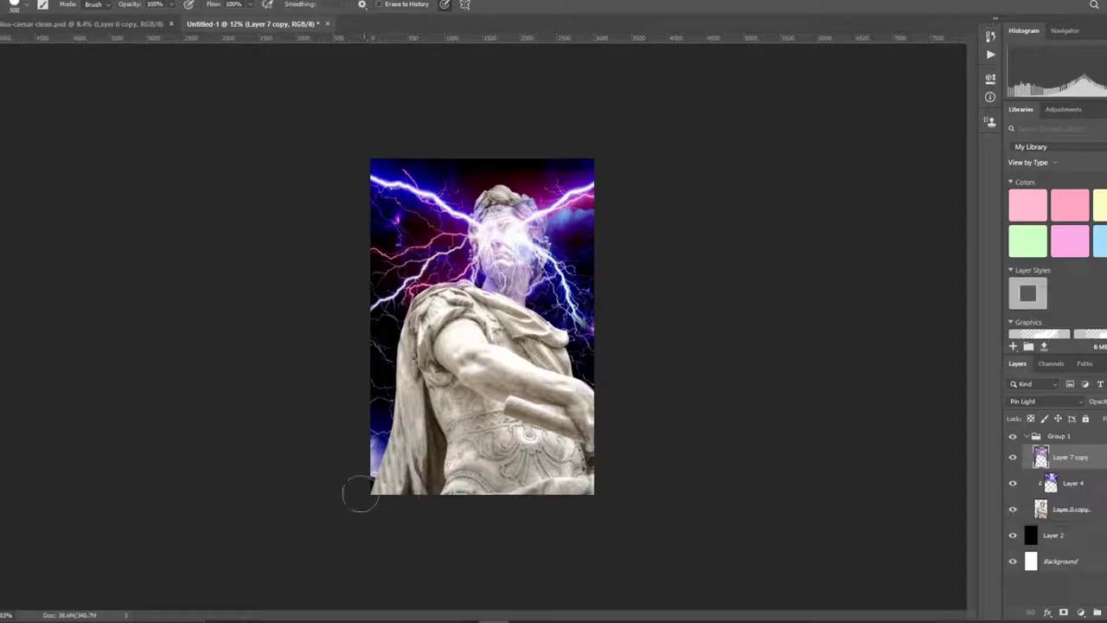
click(27, 4)
drag(380, 458, 378, 452)
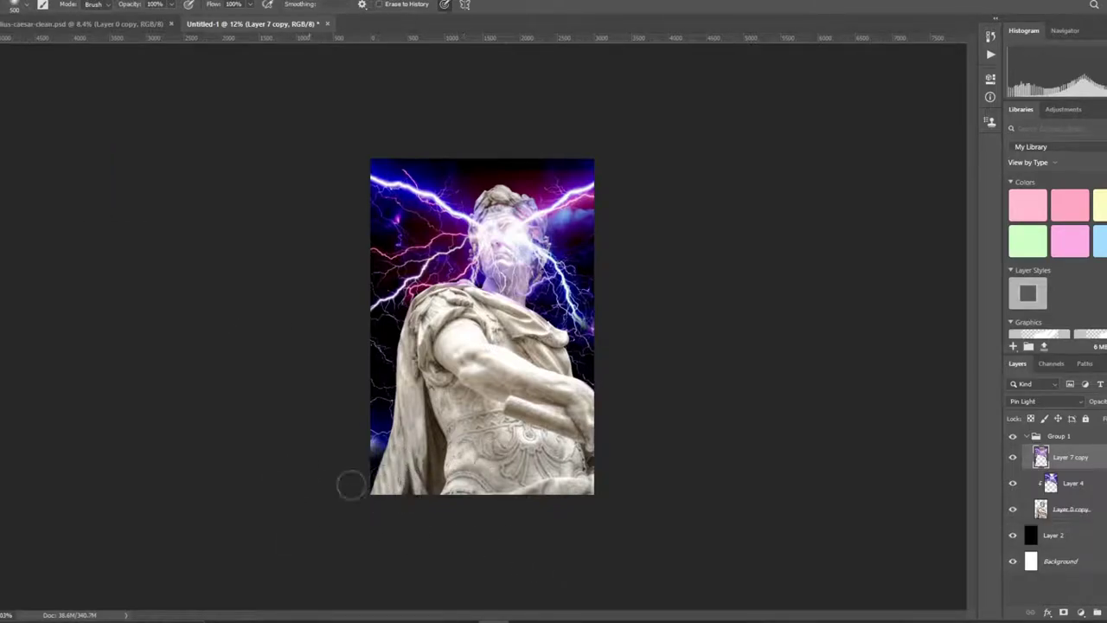
- Shrink the brush to 150 px for detail work
scroll(499, 307, up, 3)
scroll(499, 306, up, 3)
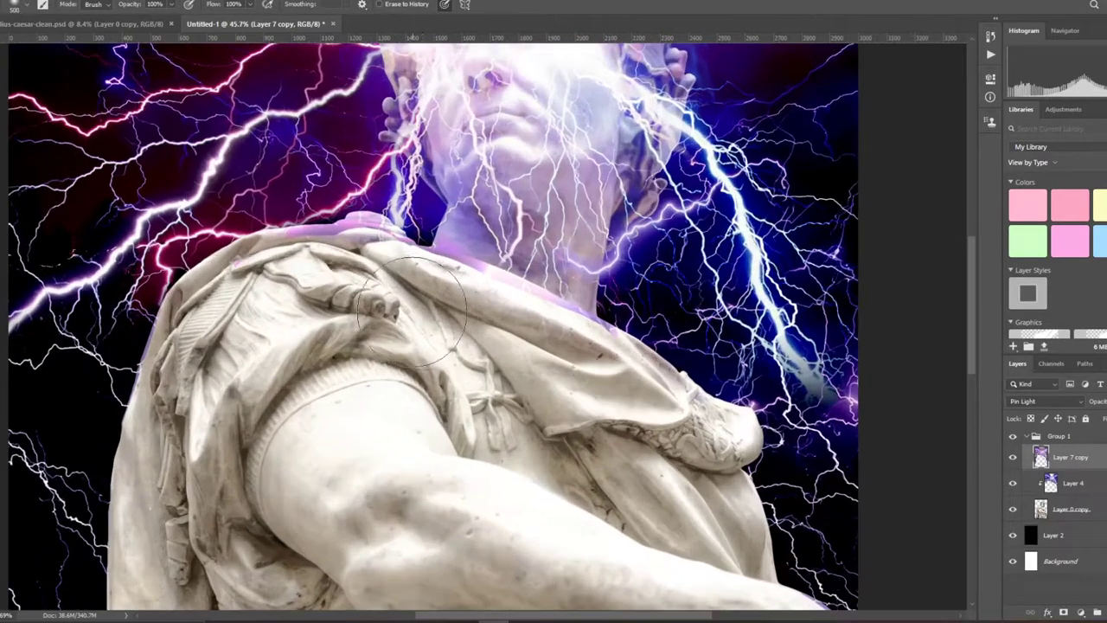
click(27, 4)
click(58, 161)
key(Return)
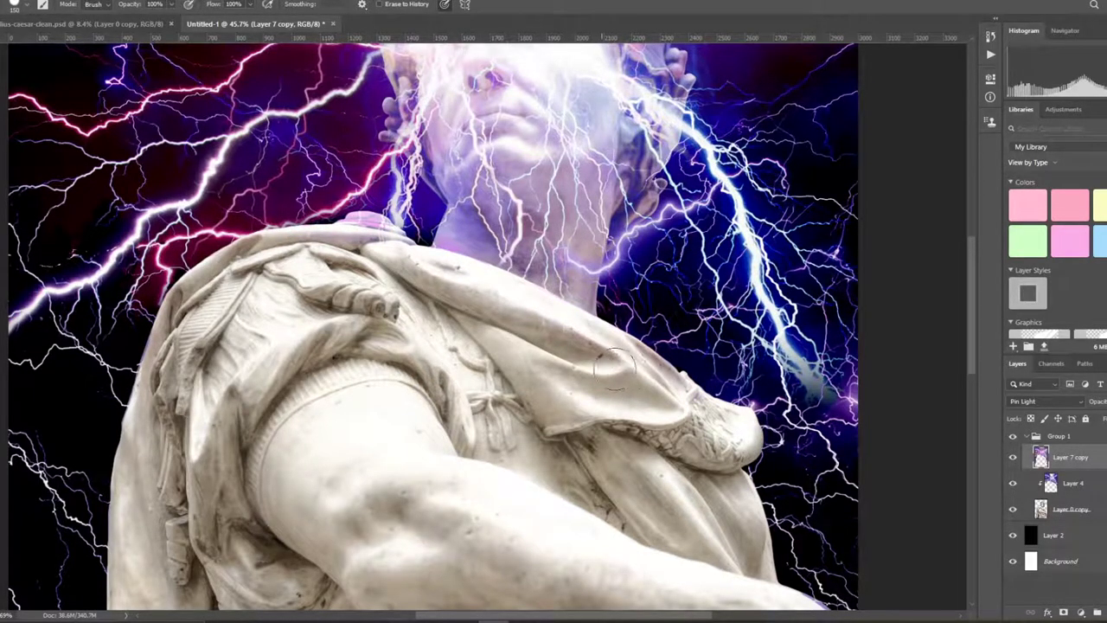
scroll(614, 368, down, 6)
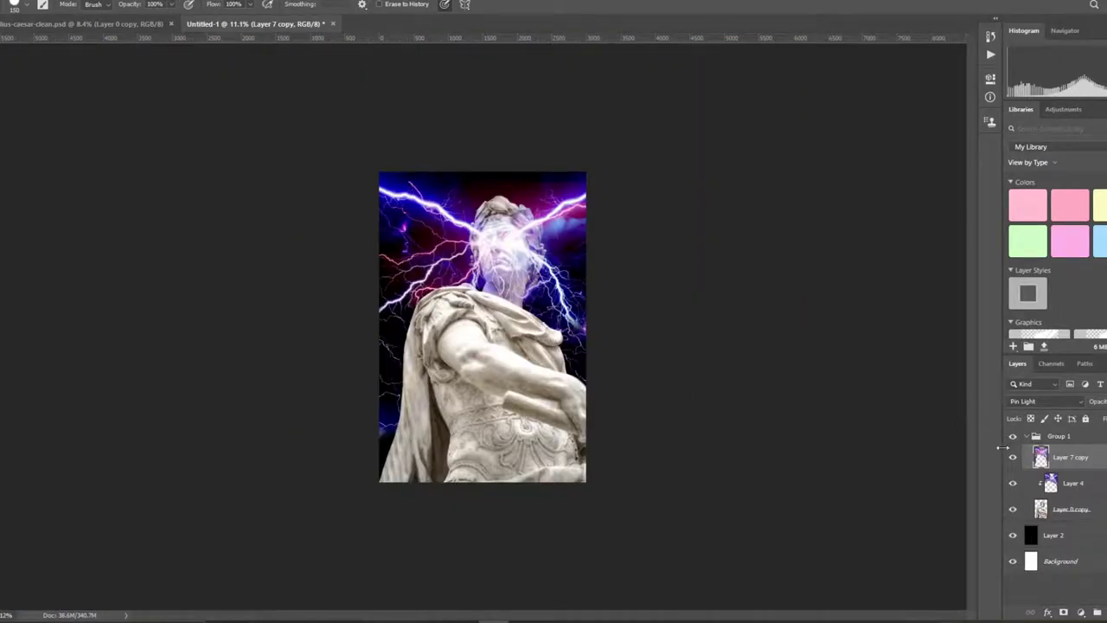
- Set Layer 4's blend mode to Soft Light
click(1052, 492)
click(1039, 401)
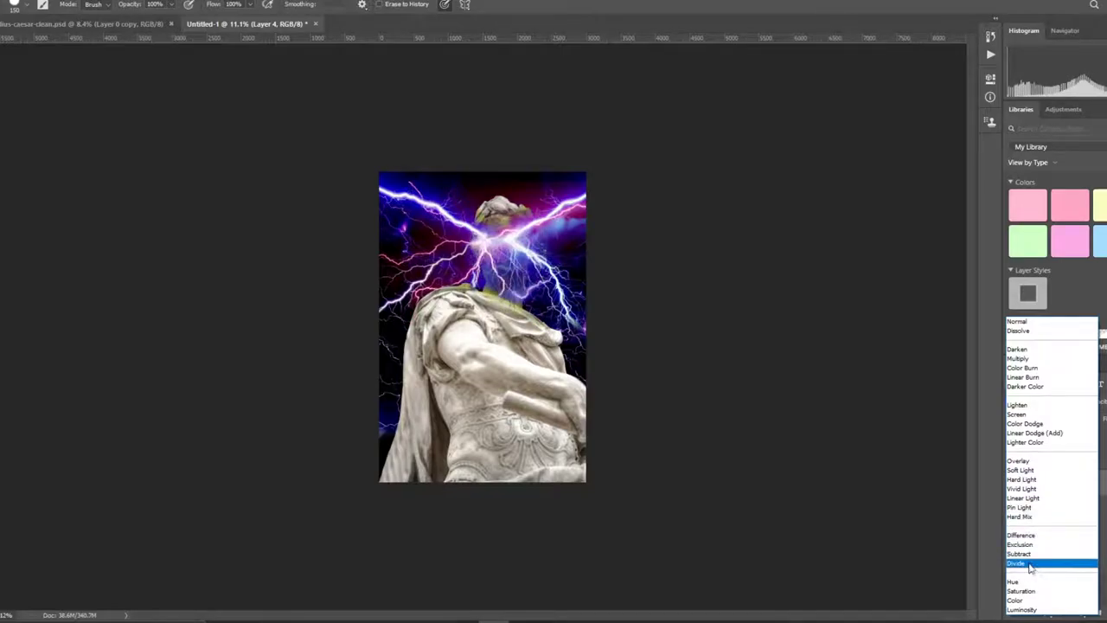
click(1036, 471)
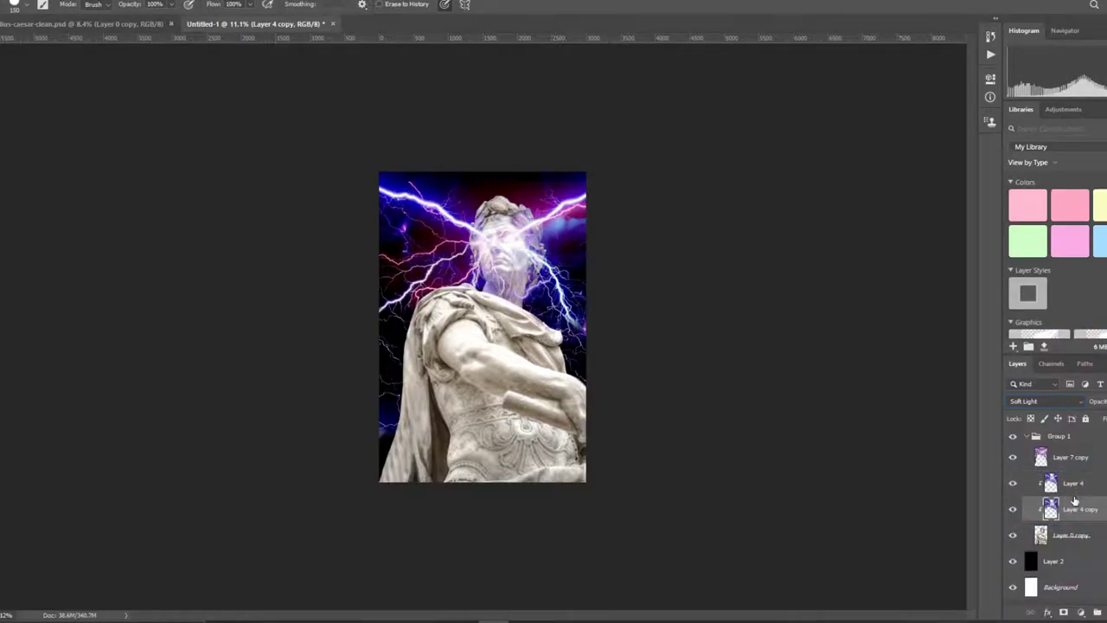
- Toggle Layer 4 copy's visibility to compare its effect, leaving it visible
click(1013, 508)
click(1013, 508)
key(v)
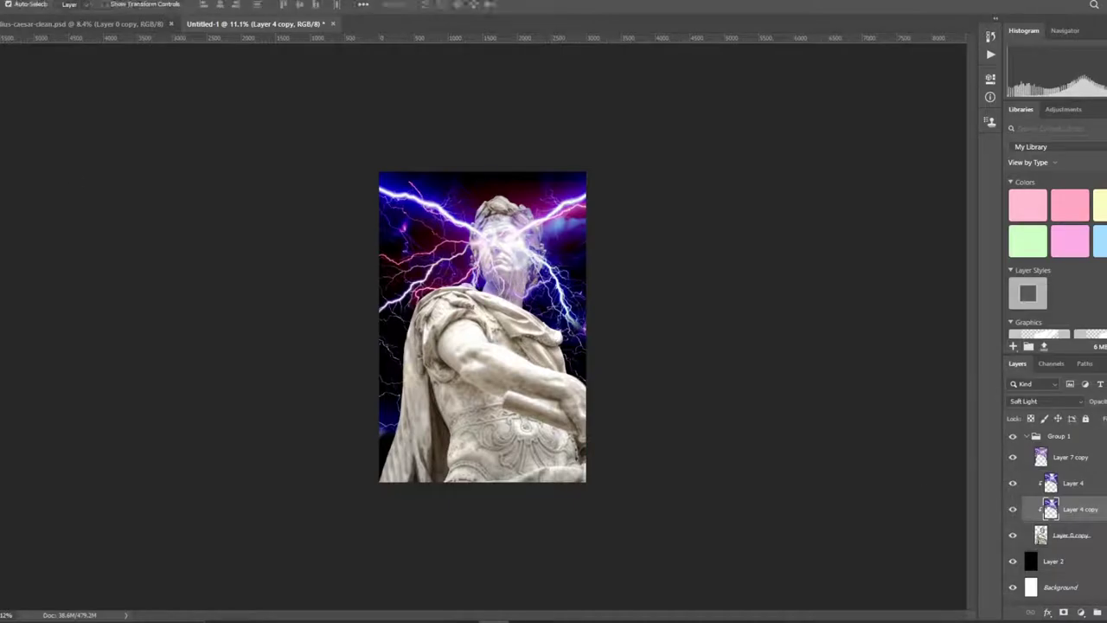
scroll(452, 308, up, 3)
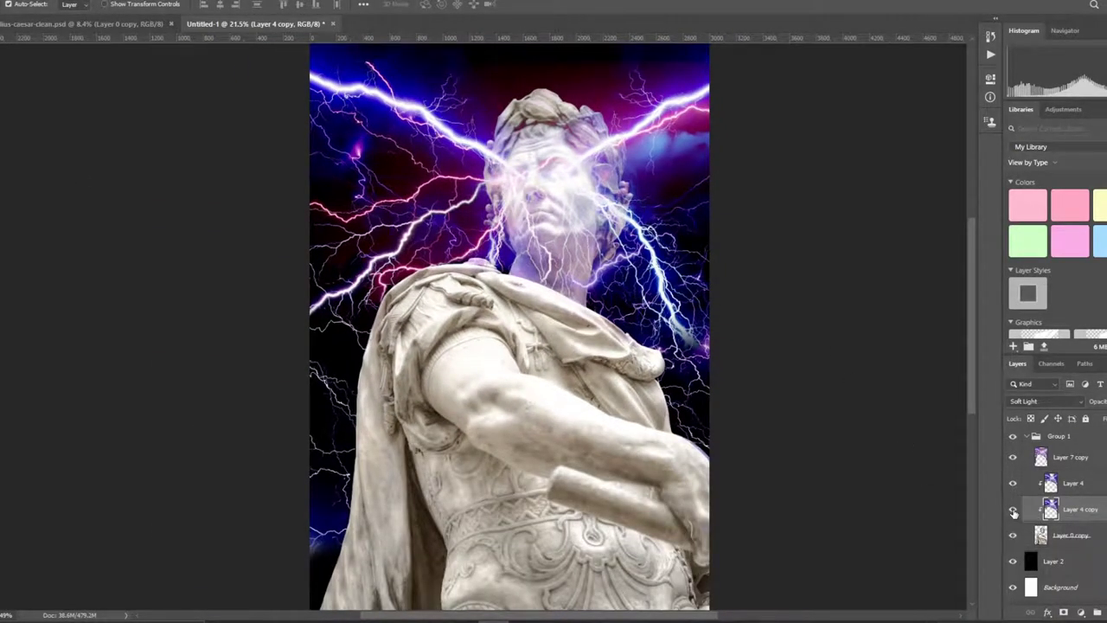
click(1013, 509)
click(1012, 509)
click(1013, 509)
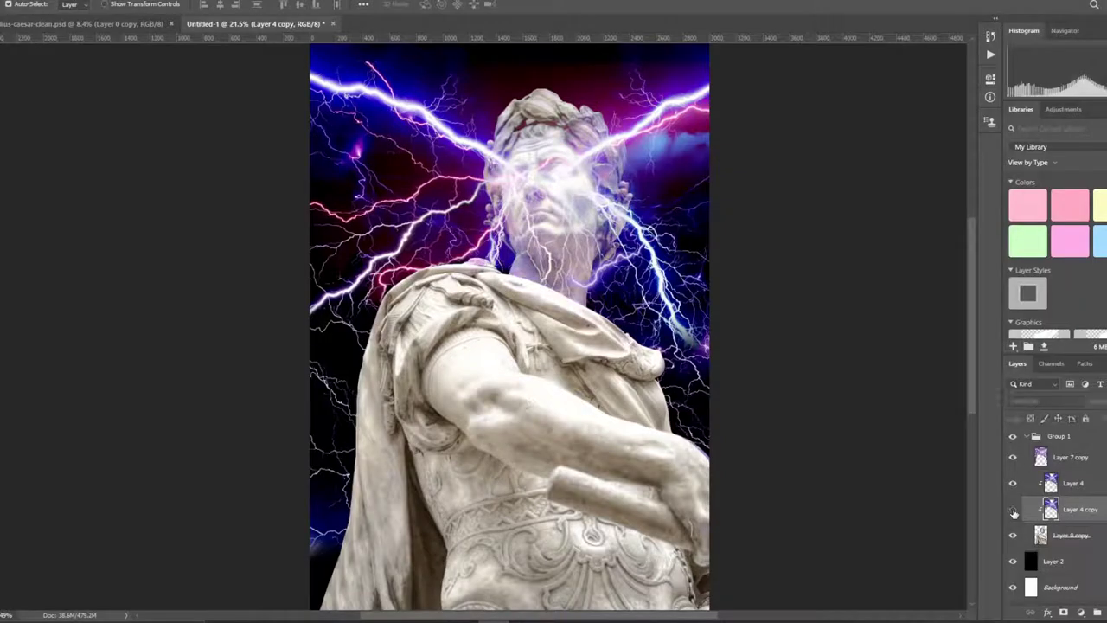
click(1013, 510)
- Select Layer 4 copy together with Layer 4 and Layer 7 copy
click(655, 426)
scroll(655, 426, down, 3)
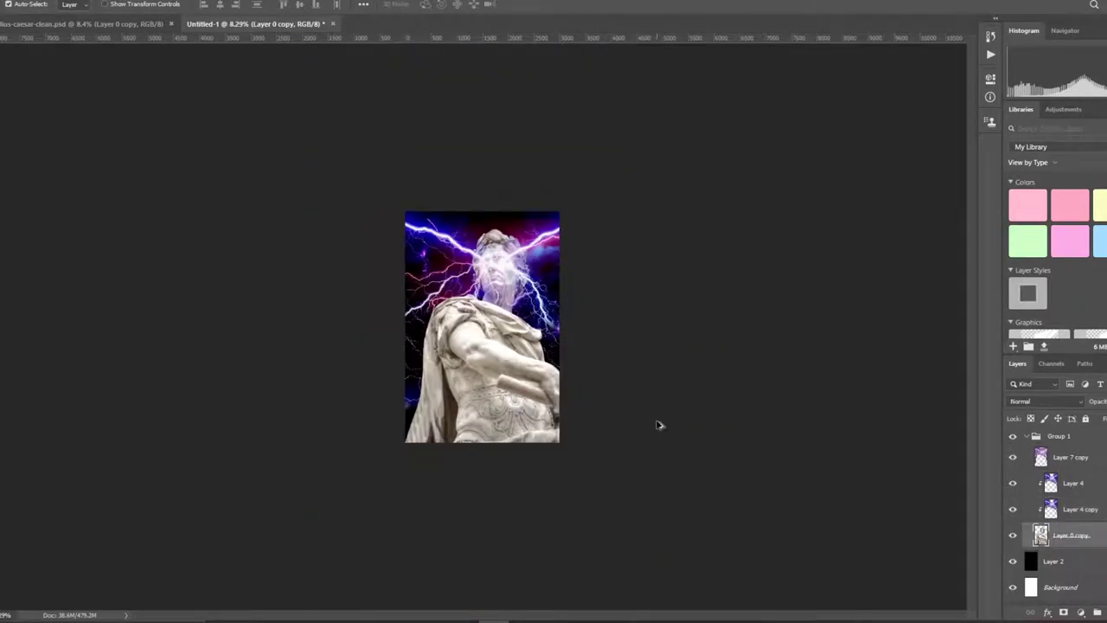
scroll(759, 450, up, 1)
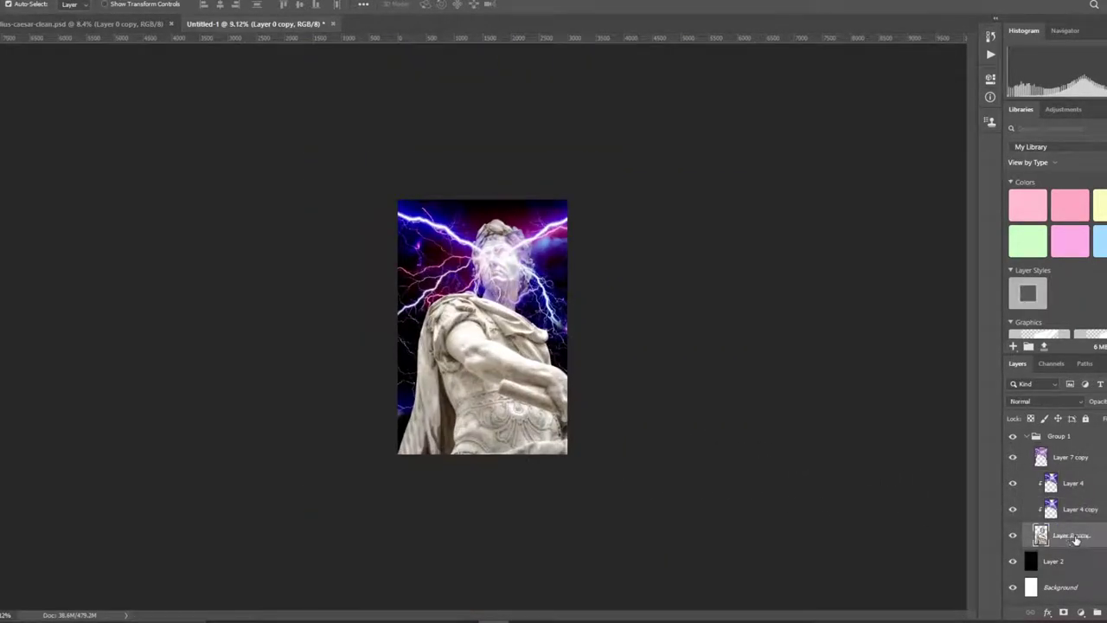
click(1097, 512)
shift+click(1084, 457)
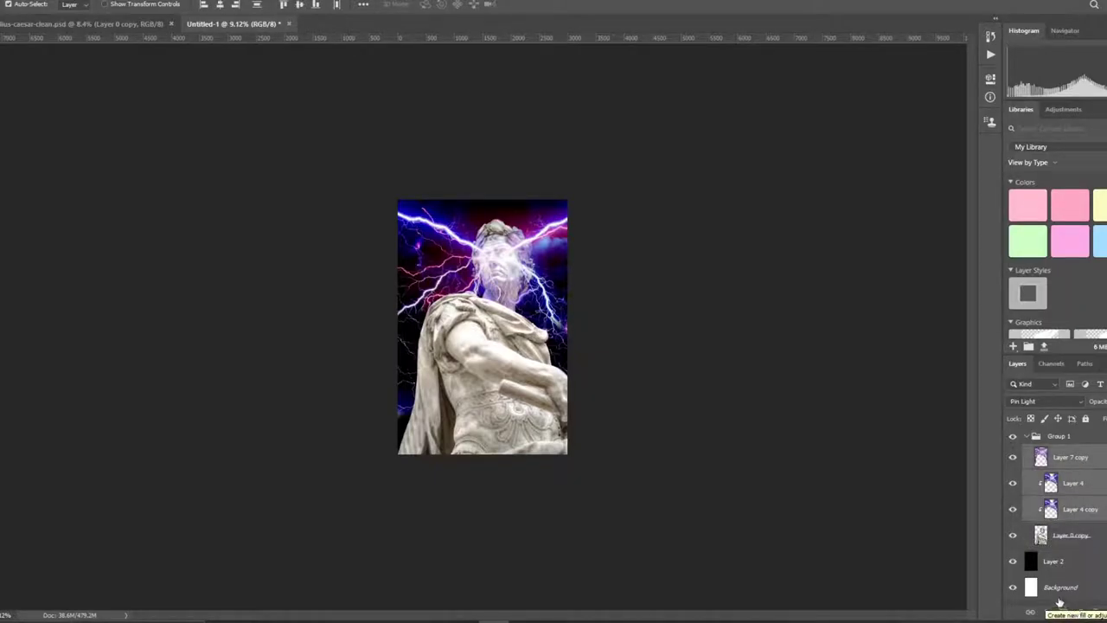
click(43, 0)
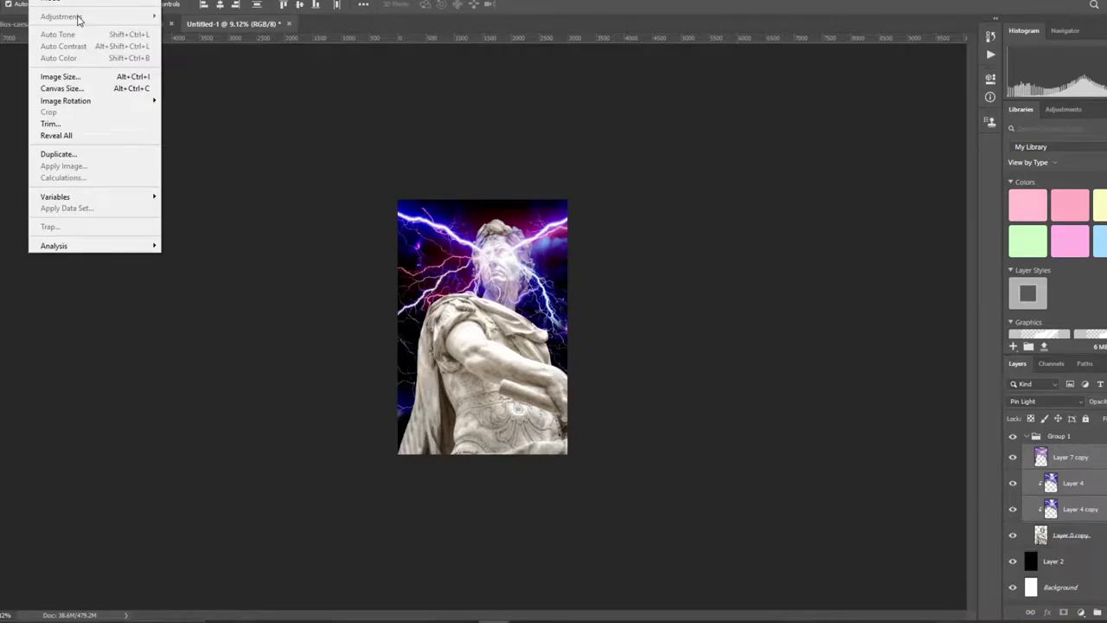
click(1076, 511)
click(43, 1)
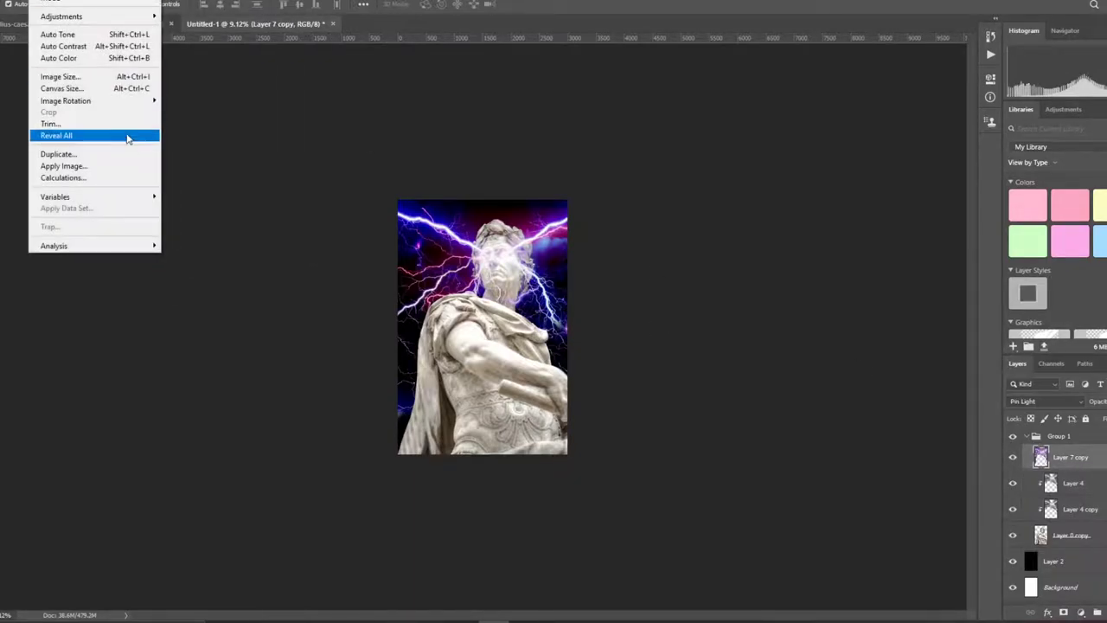
mouse_move(62, 16)
click(244, 256)
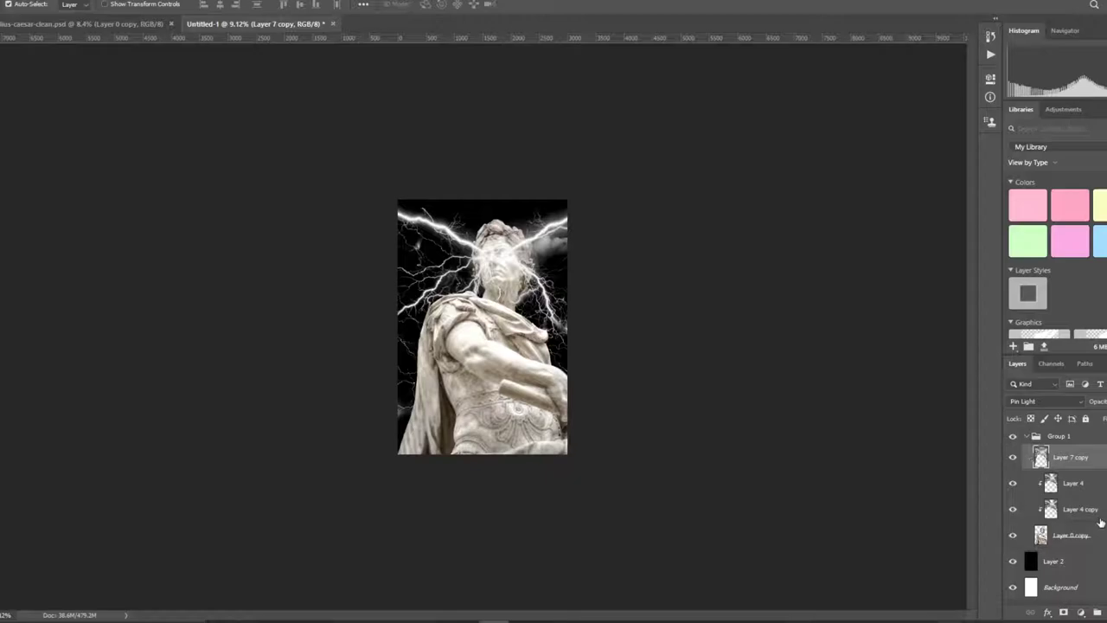
scroll(570, 161, up, 3)
scroll(569, 161, up, 3)
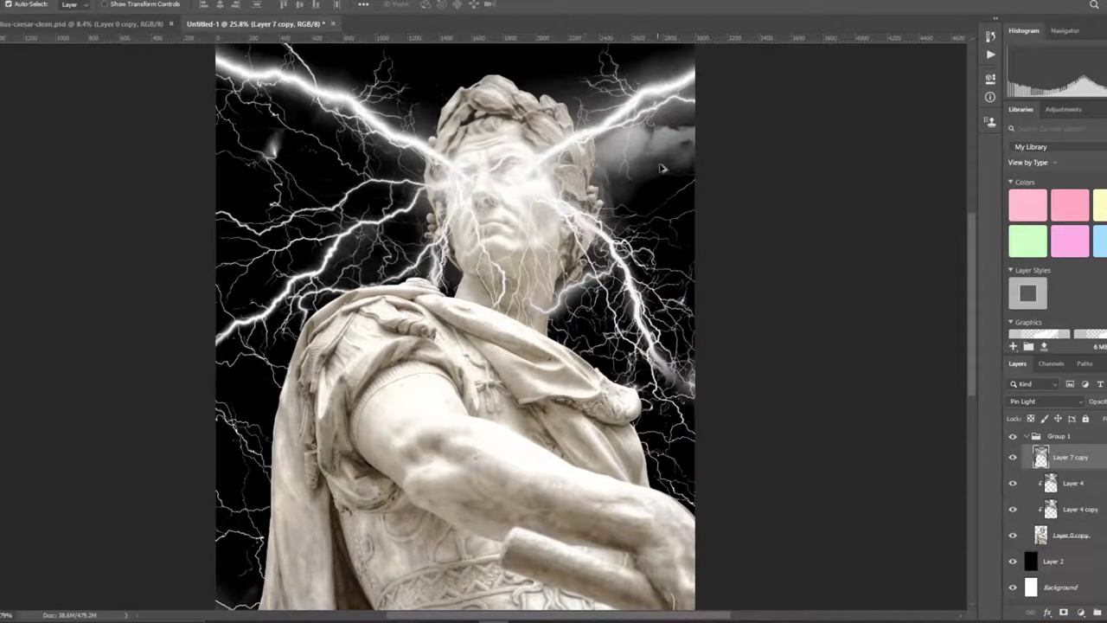
scroll(705, 170, down, 3)
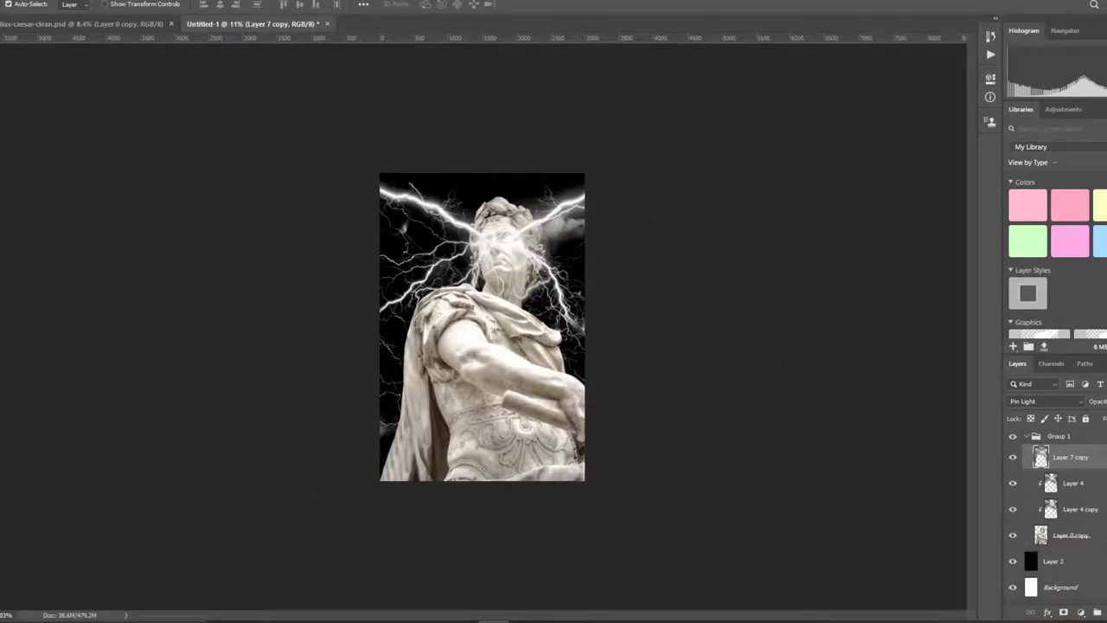
click(1054, 560)
- Choose the Gradient Tool and add a new empty layer above Layer 2
right_click(1, 362)
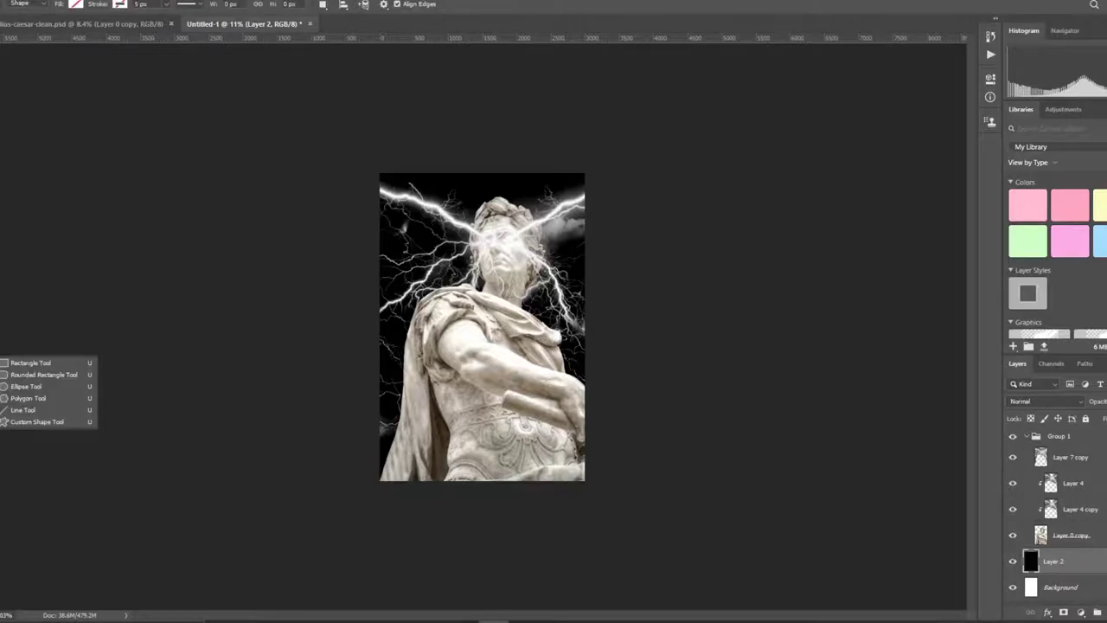
click(2, 253)
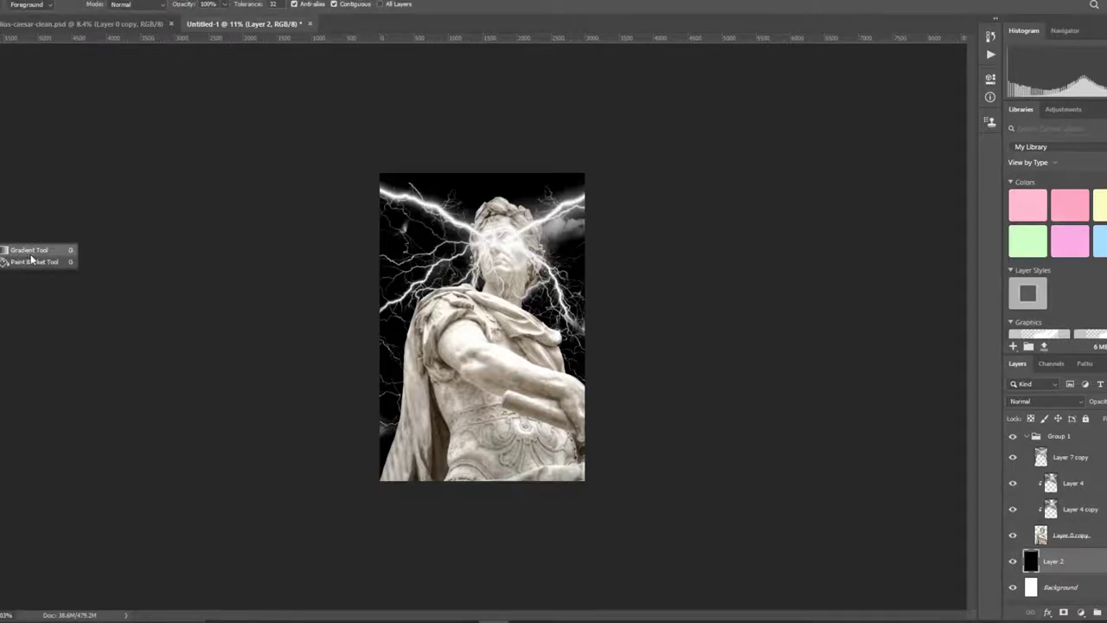
click(31, 251)
key(ctrl+shift+alt+n)
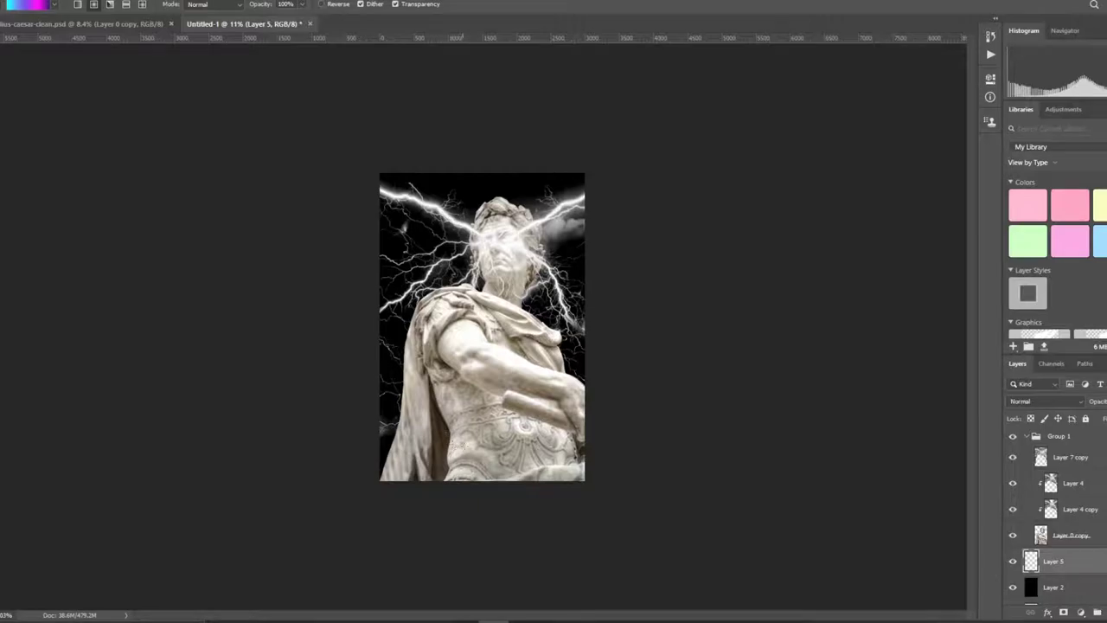
- Try a magenta-to-blue gradient on the new layer, undoing it and an accidental rectangle
drag(643, 480, 436, 91)
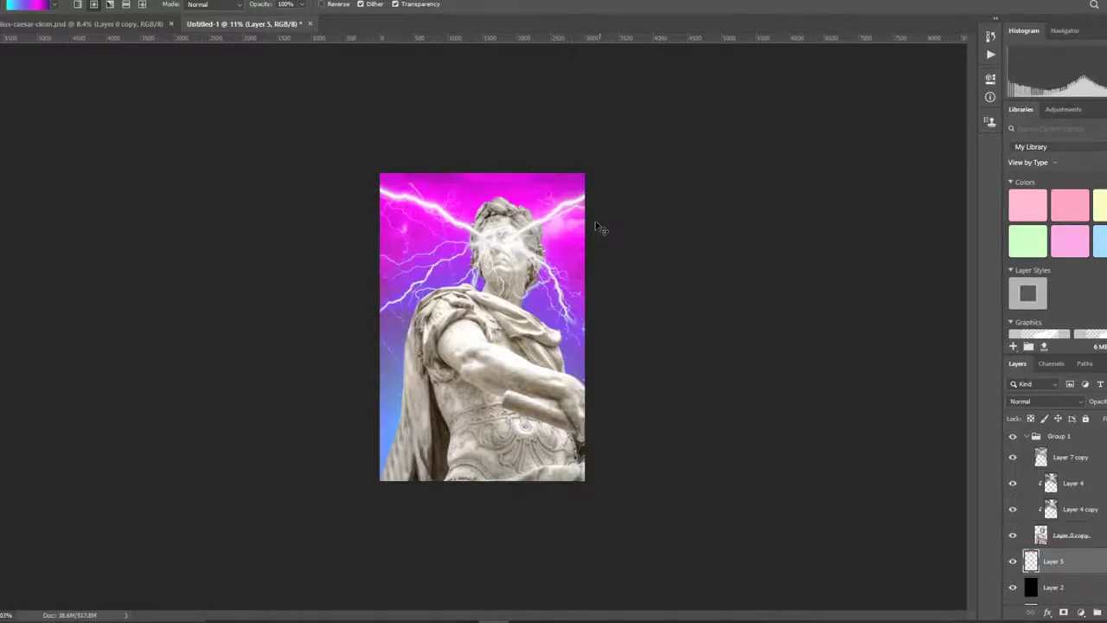
key(ctrl+z)
drag(510, 439, 493, 165)
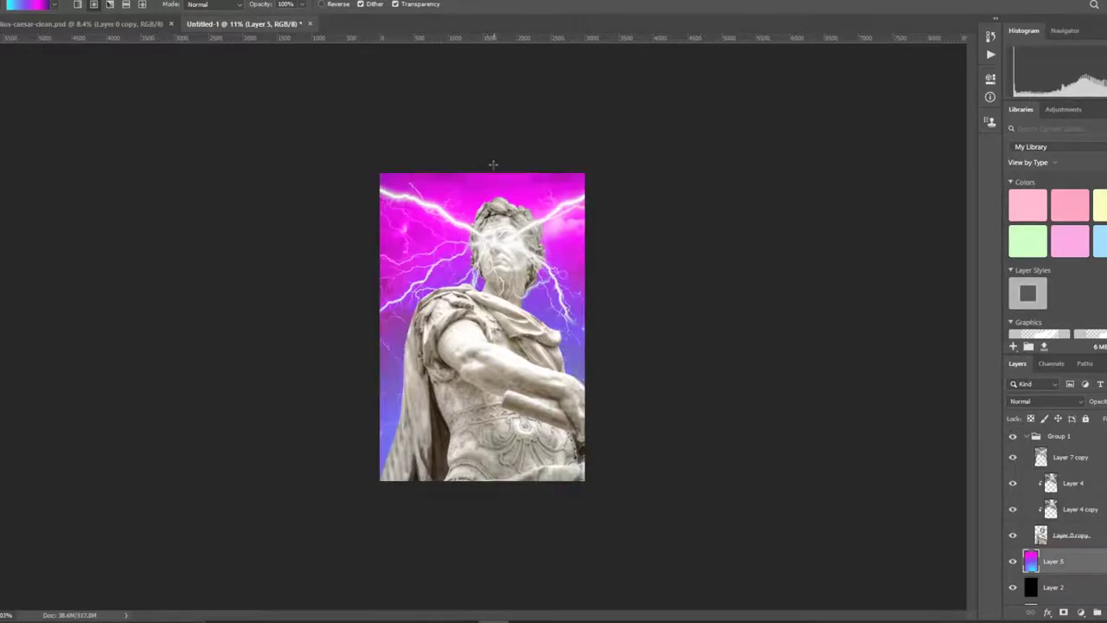
key(v)
key(ctrl+z)
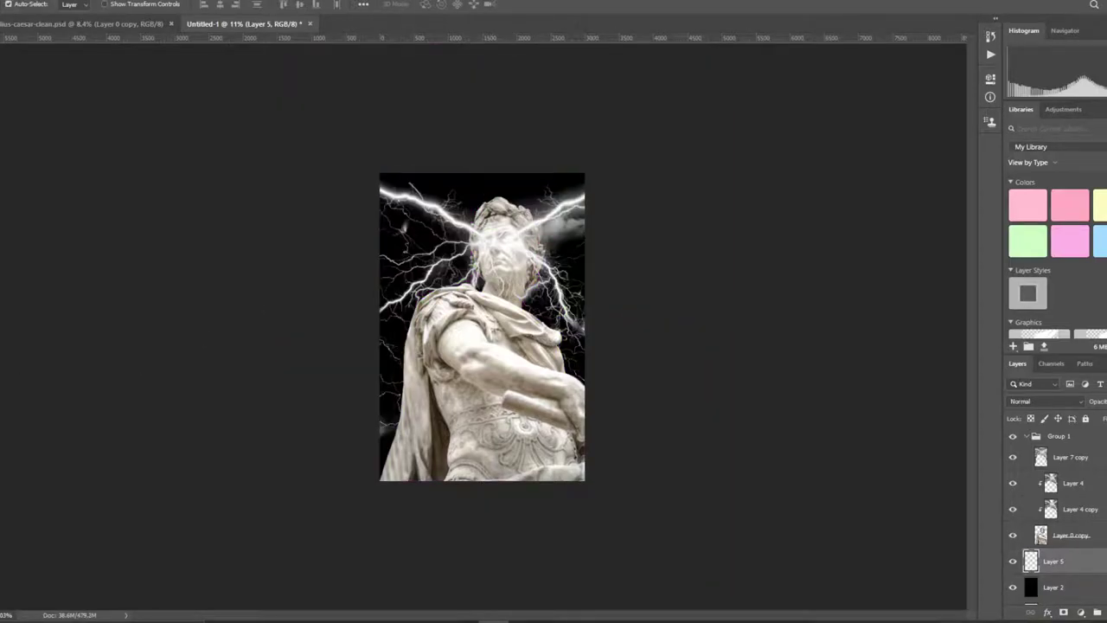
key(u)
drag(500, 180, 509, 188)
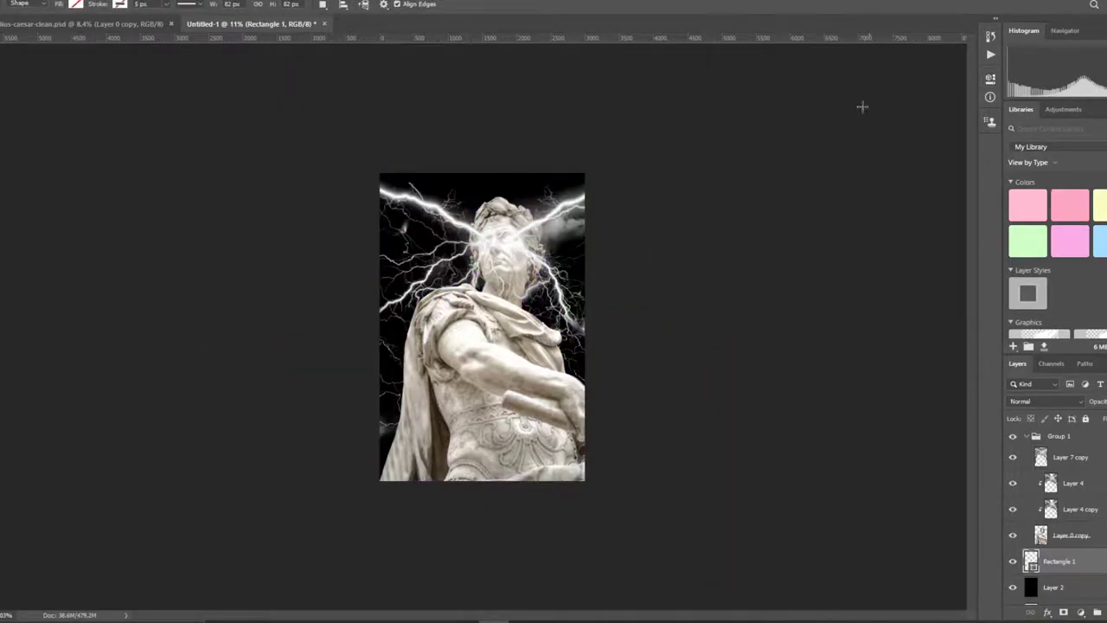
key(g)
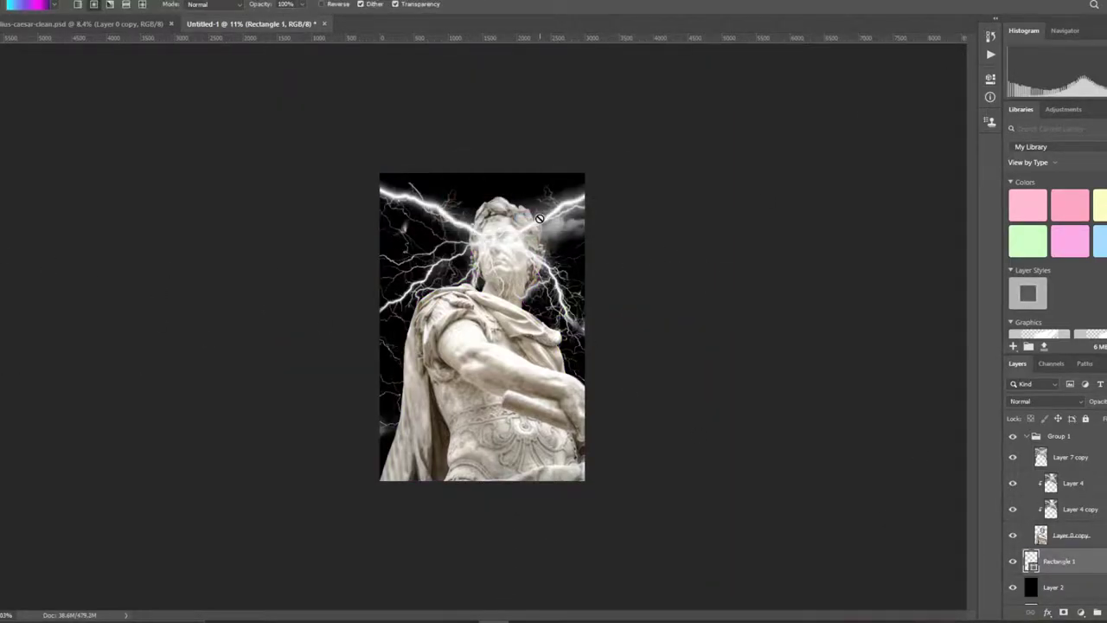
key(ctrl+z)
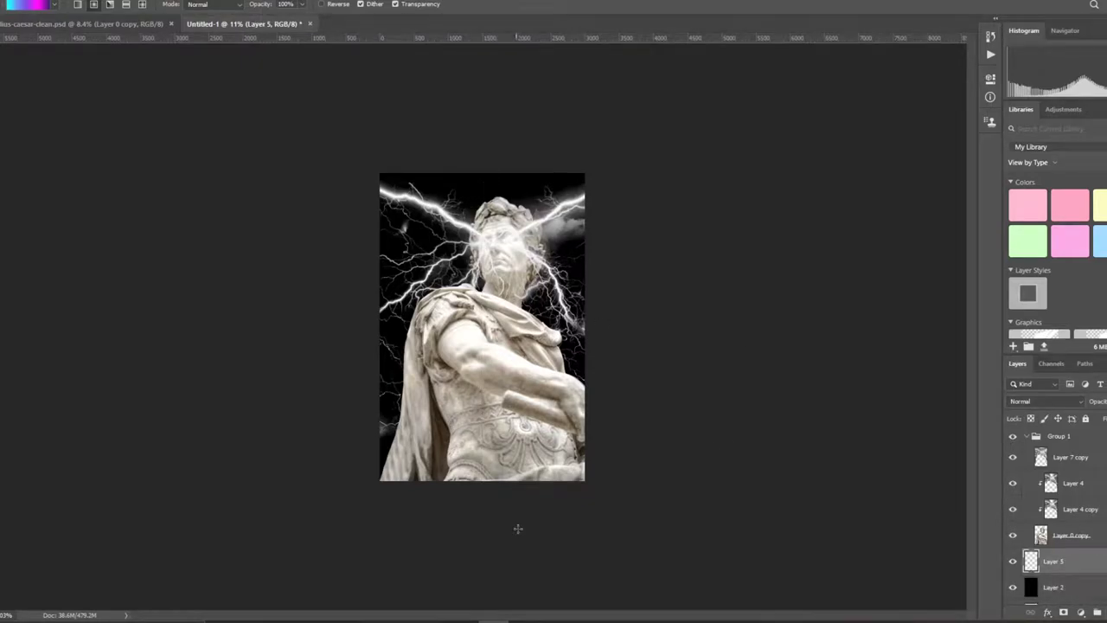
- Test several vertical cyan-to-magenta gradients on Layer 5, undoing each attempt
mouse_move(517, 529)
mouse_down()
mouse_move(522, 220)
mouse_move(524, 567)
mouse_up()
key(ctrl+z)
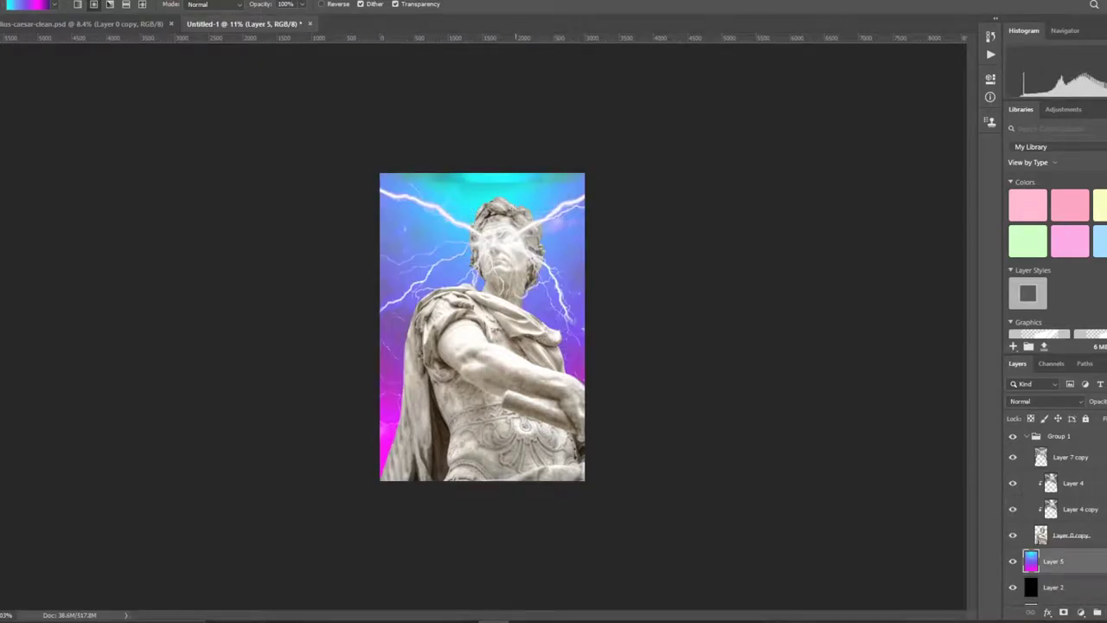
key(ctrl+z)
drag(482, 139, 482, 581)
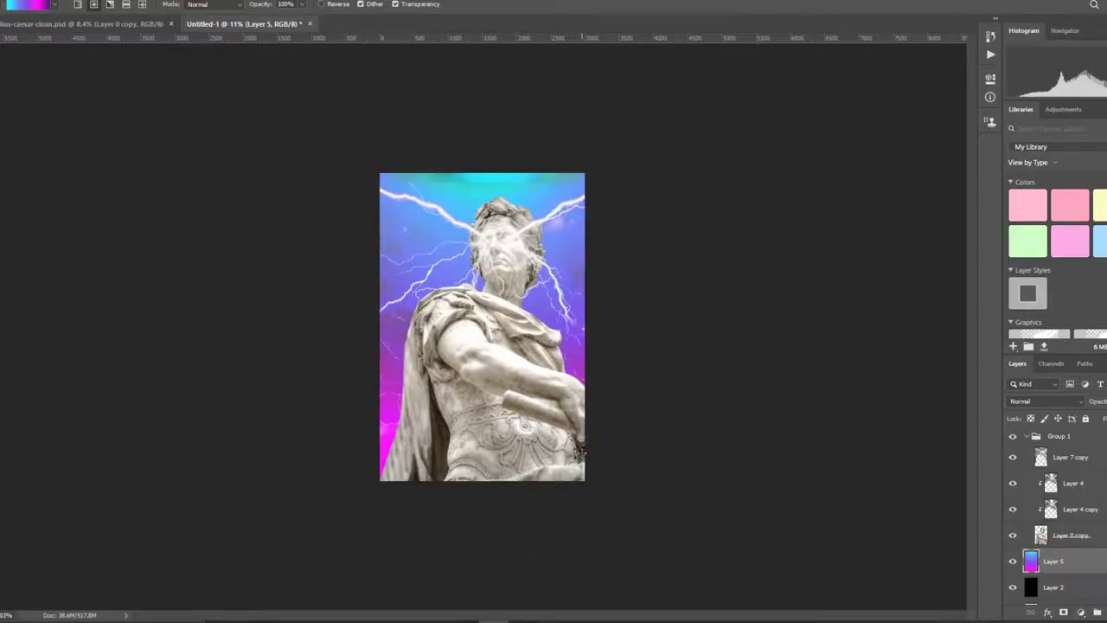
key(ctrl+z)
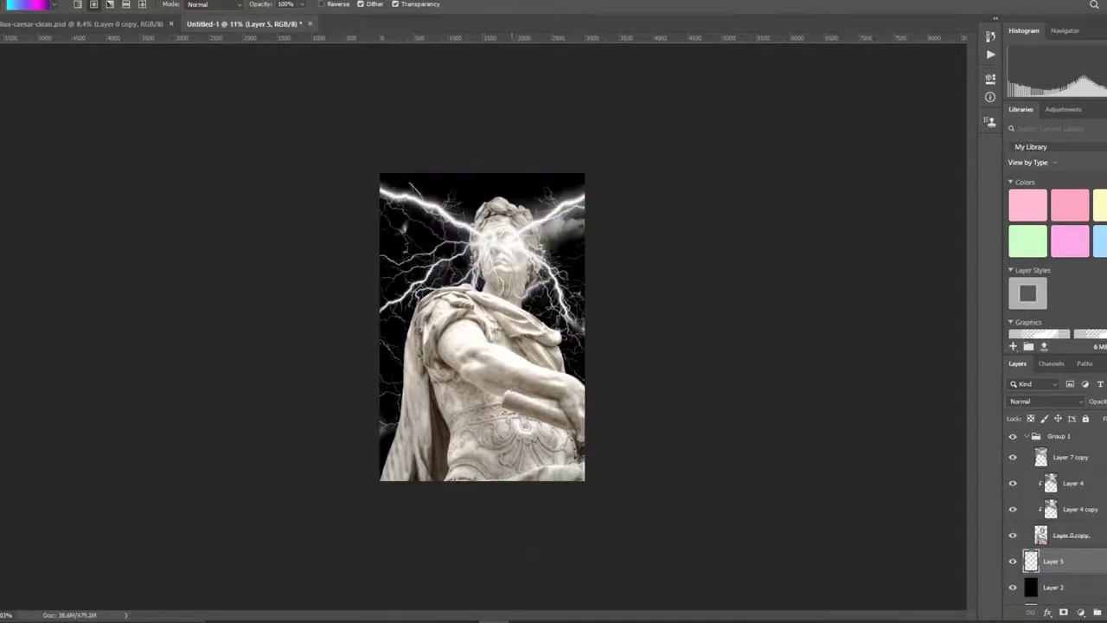
drag(498, 116, 499, 363)
key(ctrl+z)
key(ctrl+shift+z)
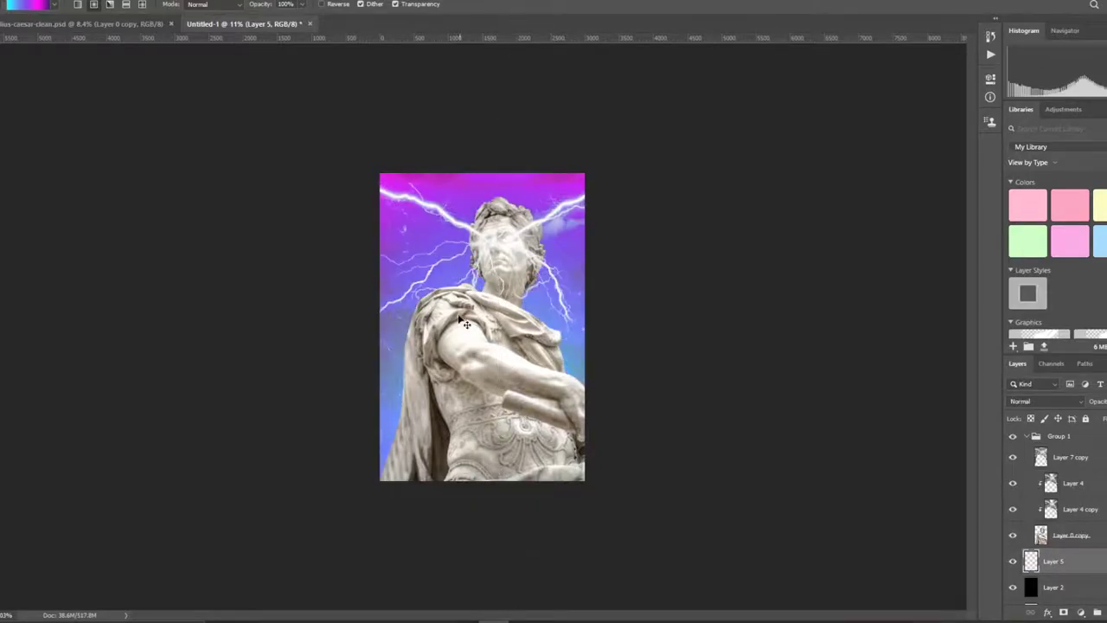
key(ctrl+z)
- Keep a diagonal magenta-to-cyan gradient across the top of the canvas
mouse_move(396, 43)
mouse_down()
mouse_move(391, 410)
mouse_move(626, 97)
mouse_up()
key(ctrl+z)
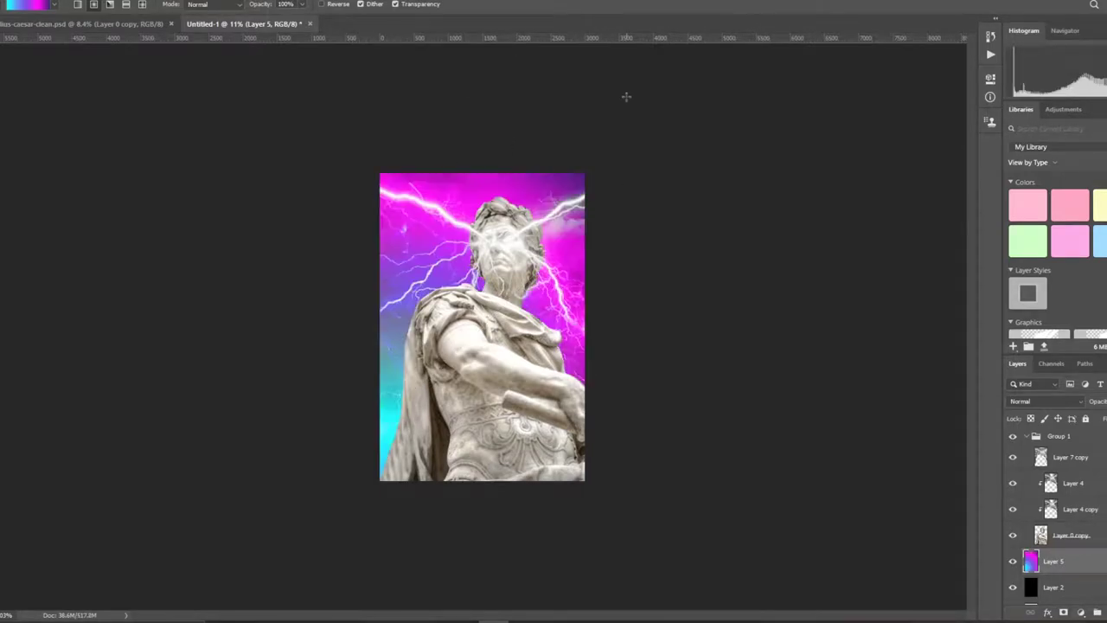
key(ctrl+z)
key(ctrl+shift+z)
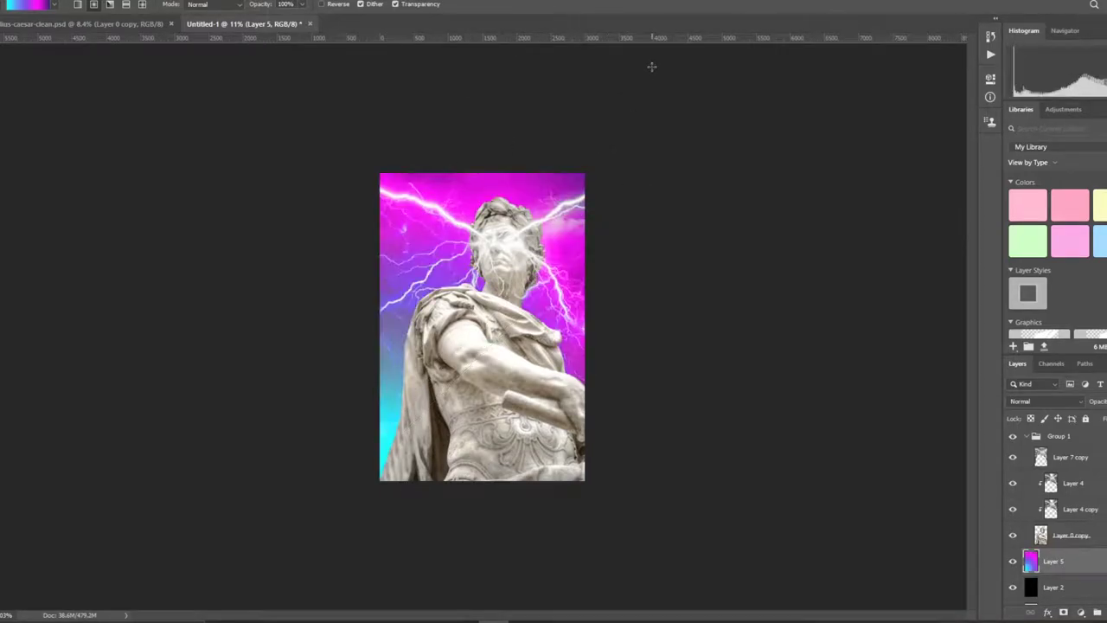
scroll(484, 328, up, 3)
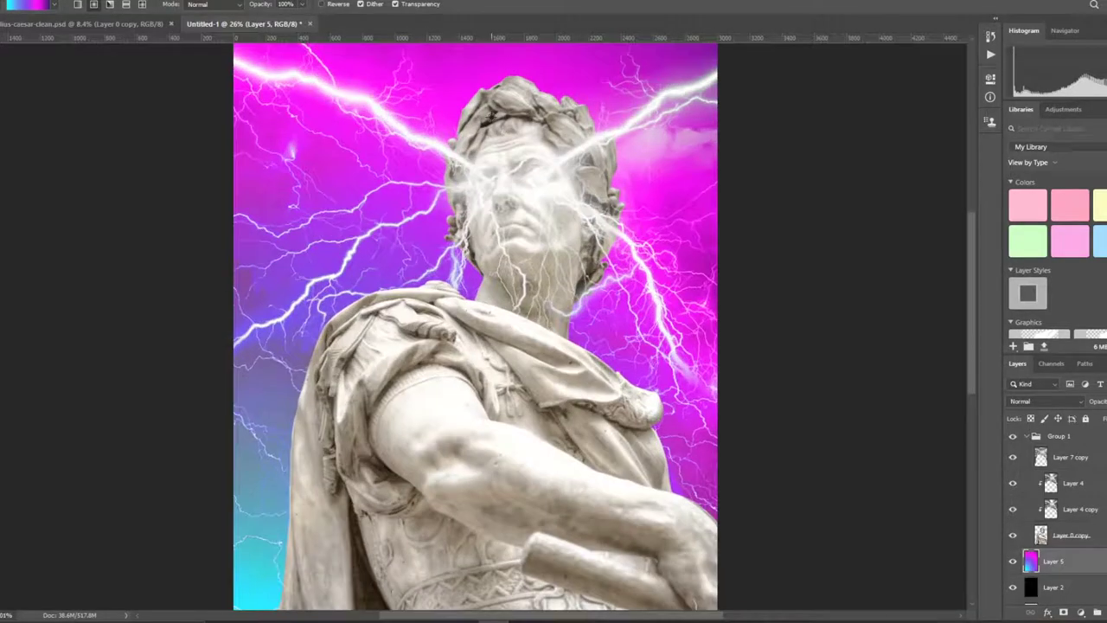
- Select the Layer 7 copy lightning layer with the Eraser ready
key(v)
click(436, 151)
key(e)
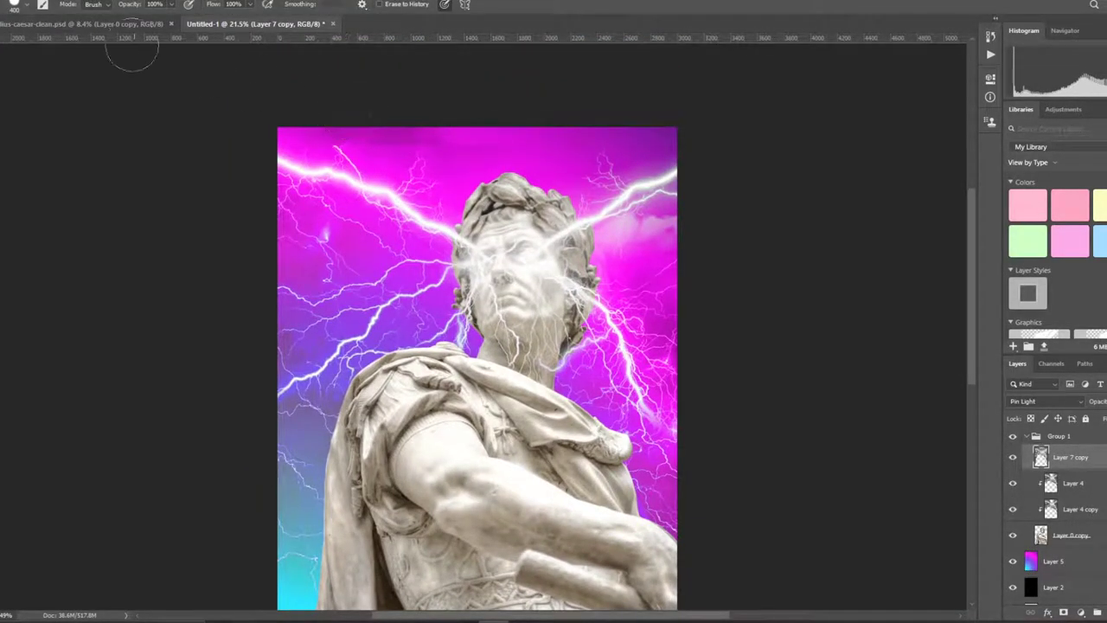
- With a soft eraser on Layer 7 copy, remove the top-edge strands and right-edge haze
click(26, 5)
click(185, 89)
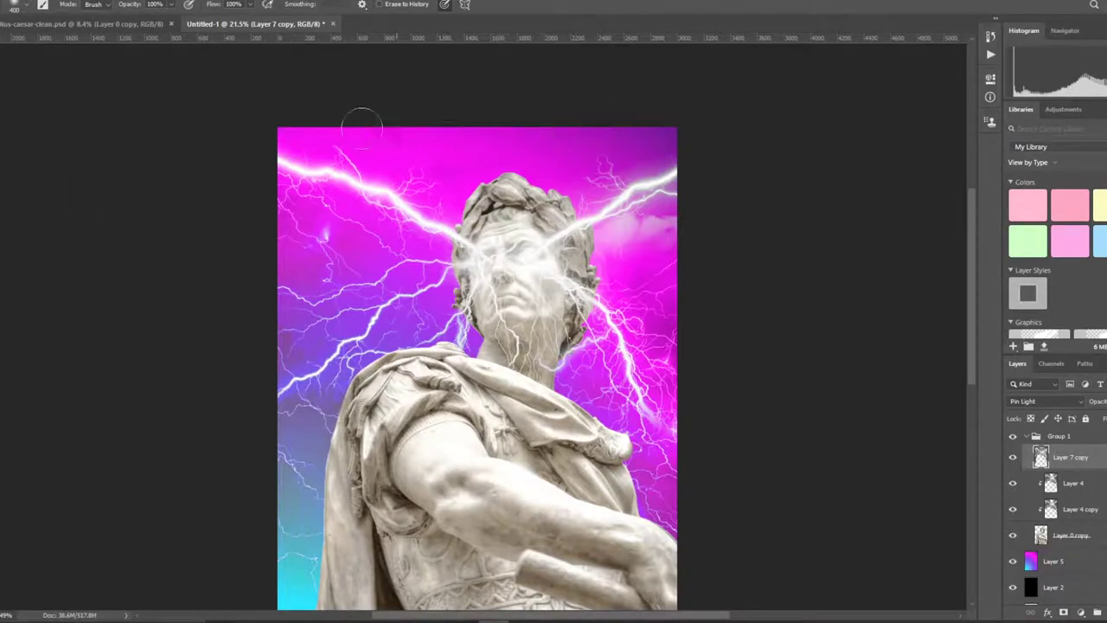
drag(361, 126, 534, 133)
drag(682, 232, 618, 227)
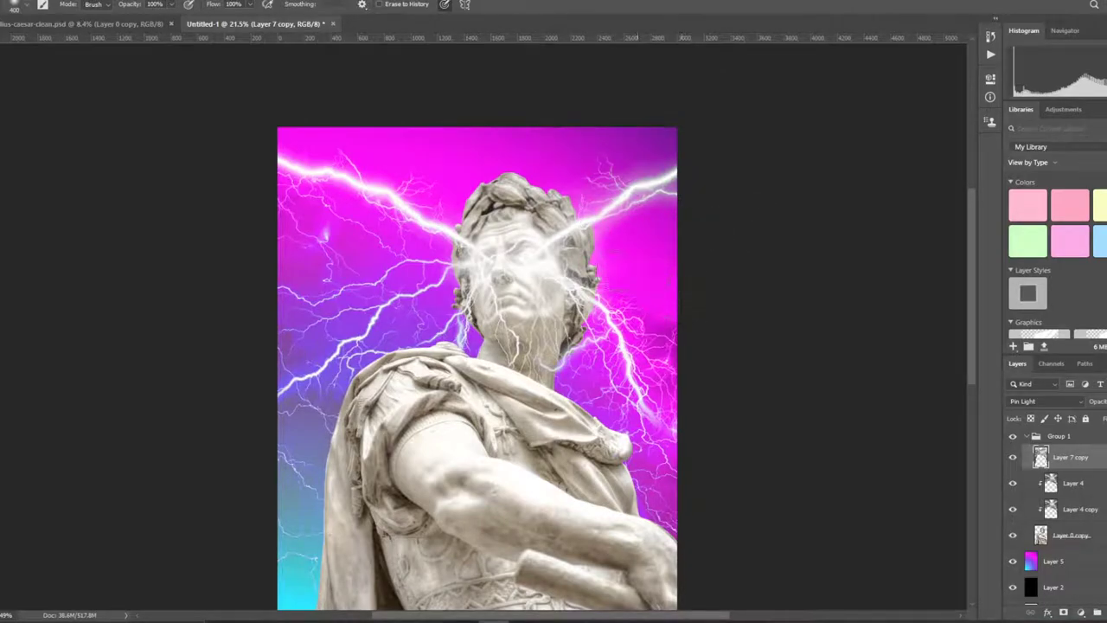
scroll(722, 237, down, 3)
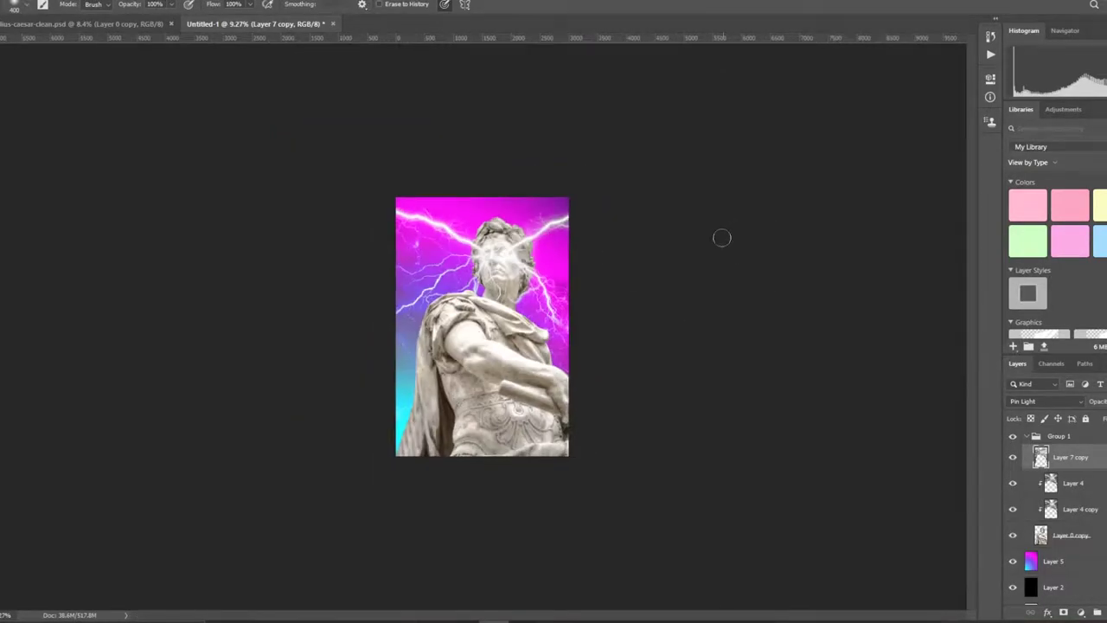
scroll(722, 237, up, 1)
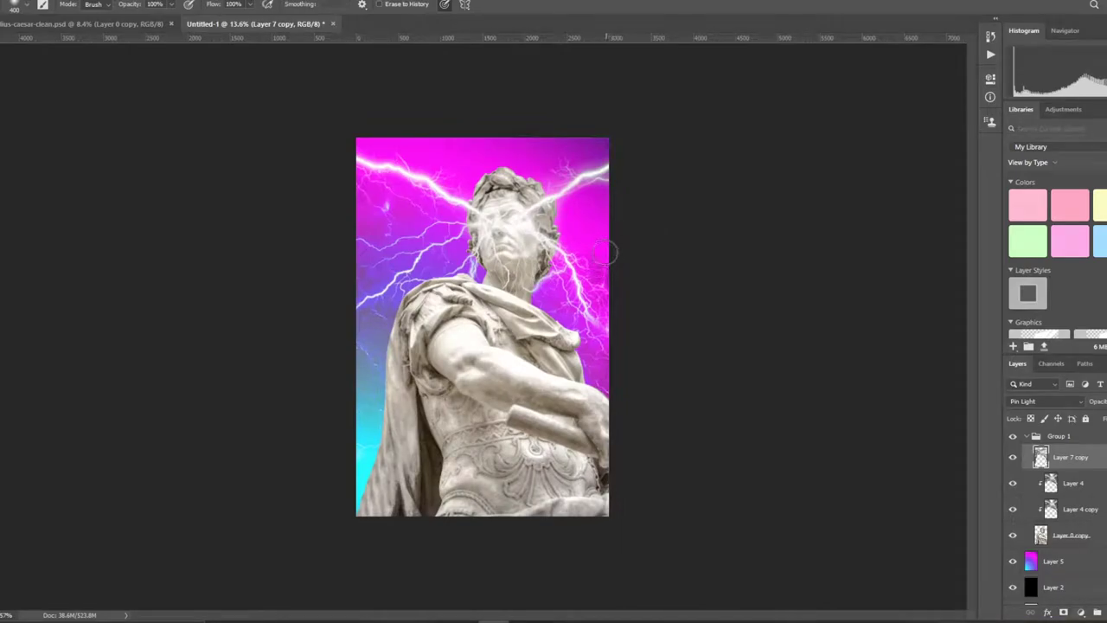
scroll(610, 165, up, 2)
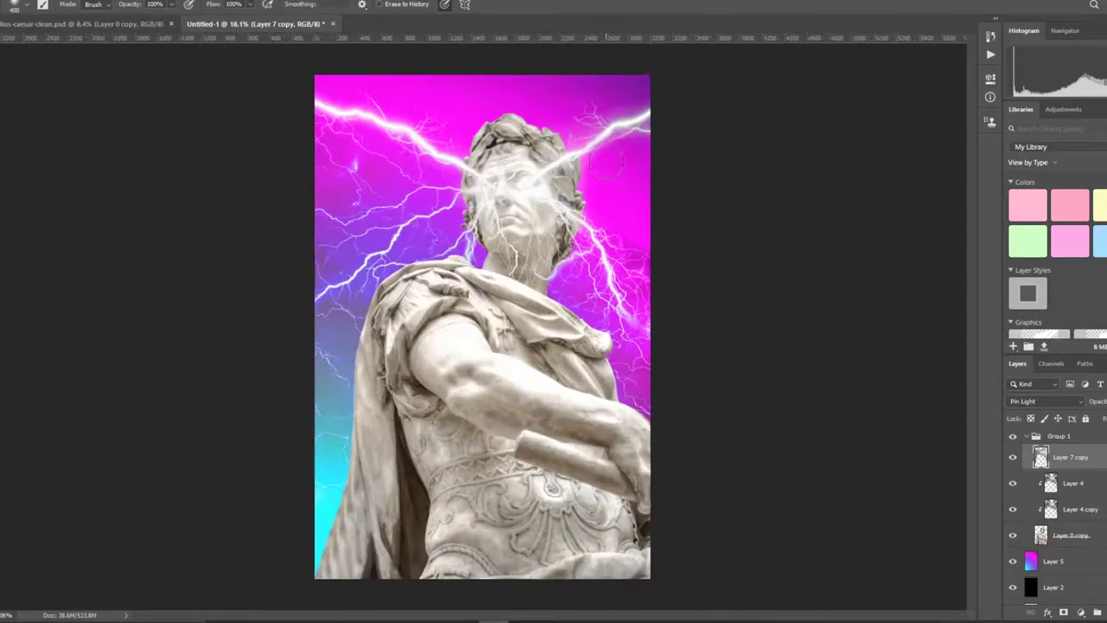
scroll(610, 164, down, 2)
scroll(610, 162, down, 1)
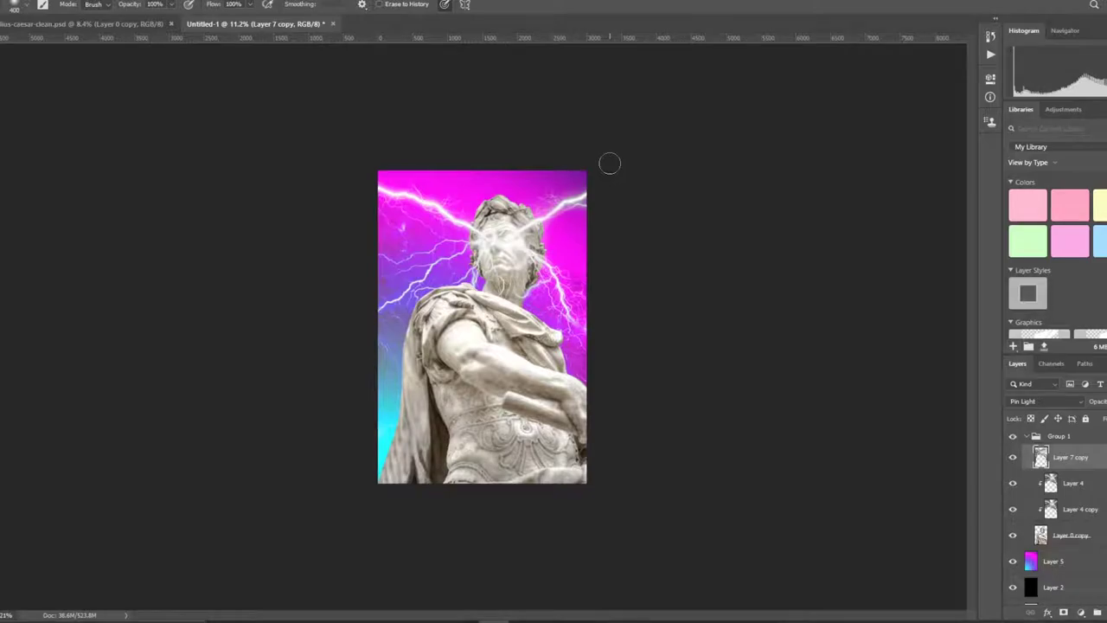
- Revert to the Layer Order history state and add a new layer above Layer 2
click(218, 2)
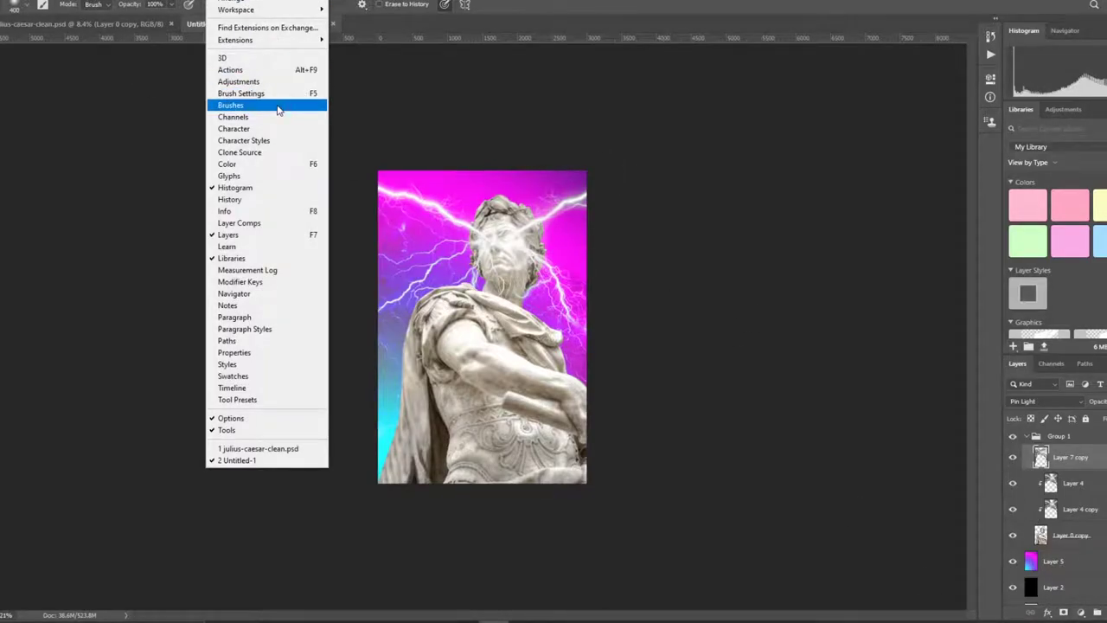
click(230, 199)
scroll(907, 86, up, 10)
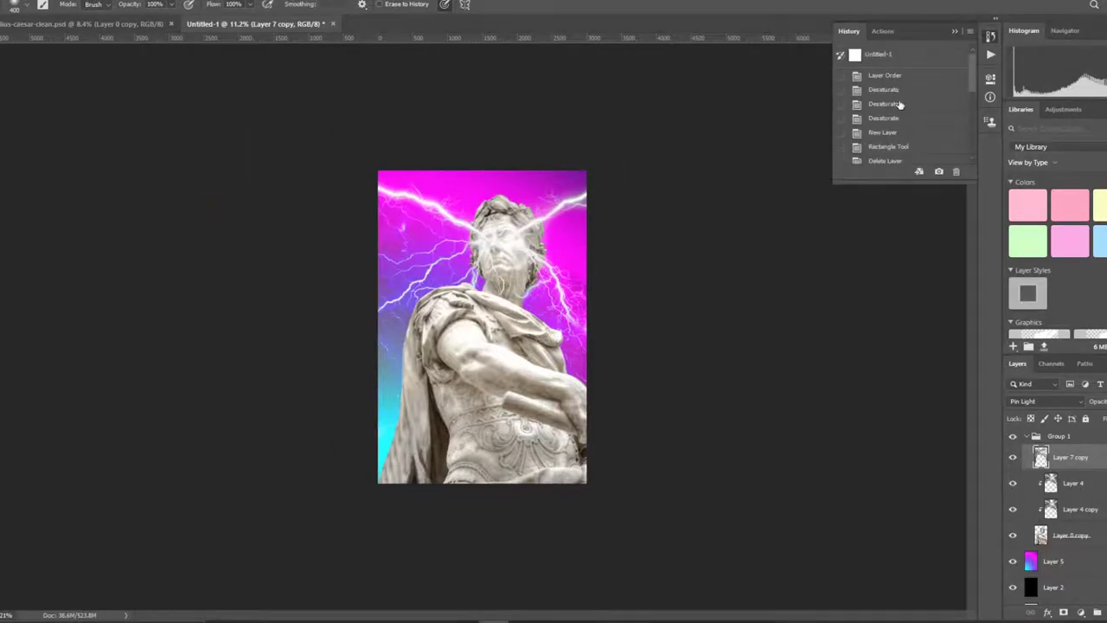
click(891, 76)
click(1054, 562)
click(1081, 611)
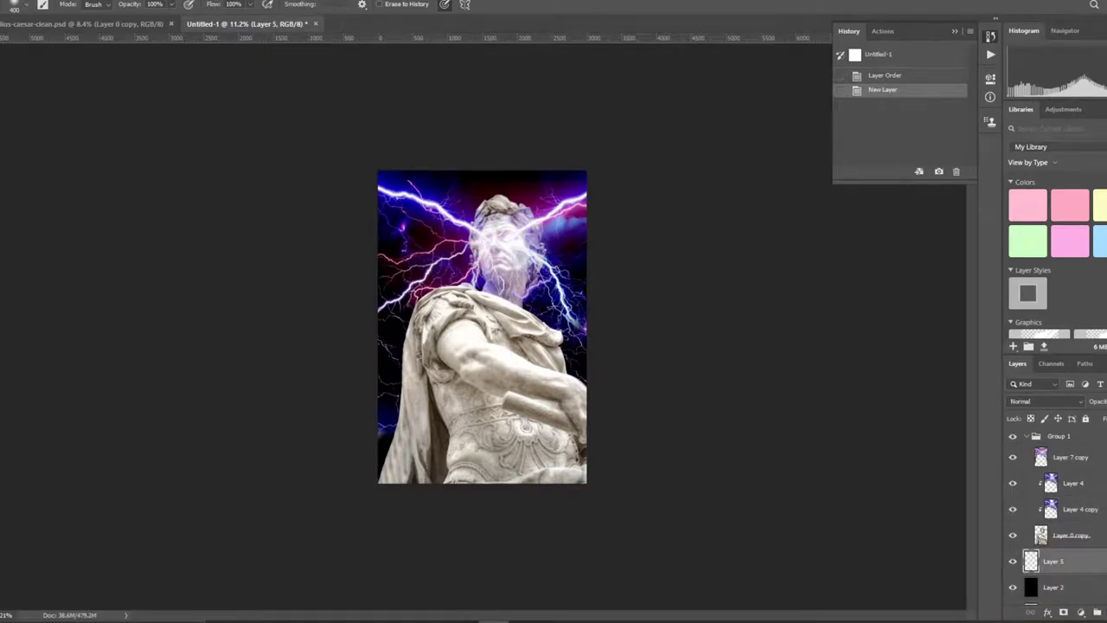
key(g)
- Try several cyan-to-magenta gradients on Layer 5, vertical and diagonal, undoing each
drag(385, 471, 569, 132)
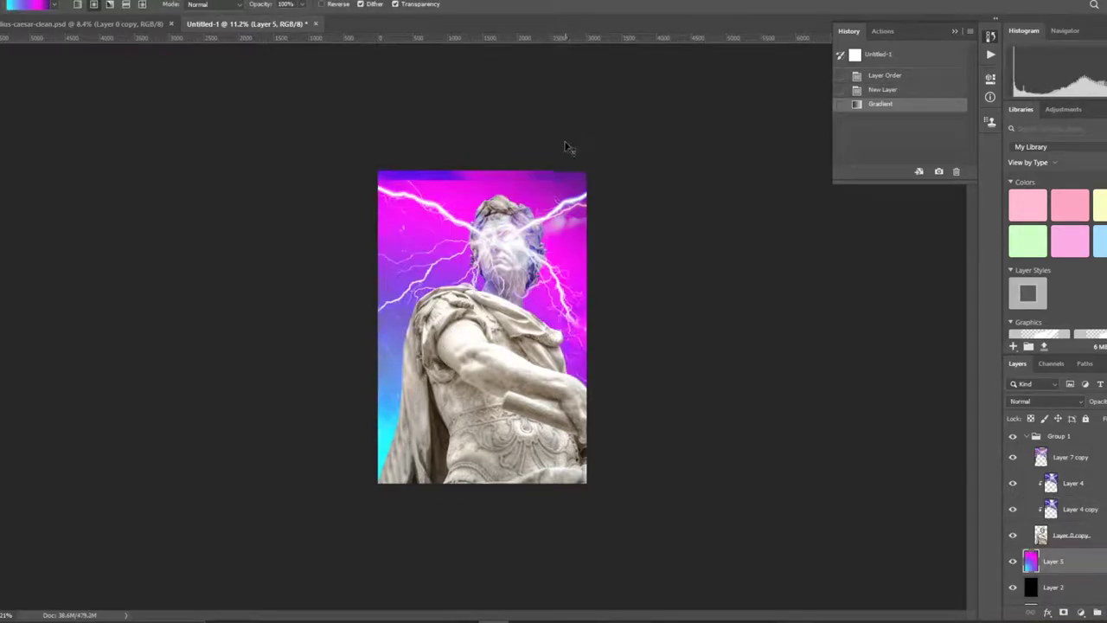
drag(502, 178, 503, 607)
key(ctrl+z)
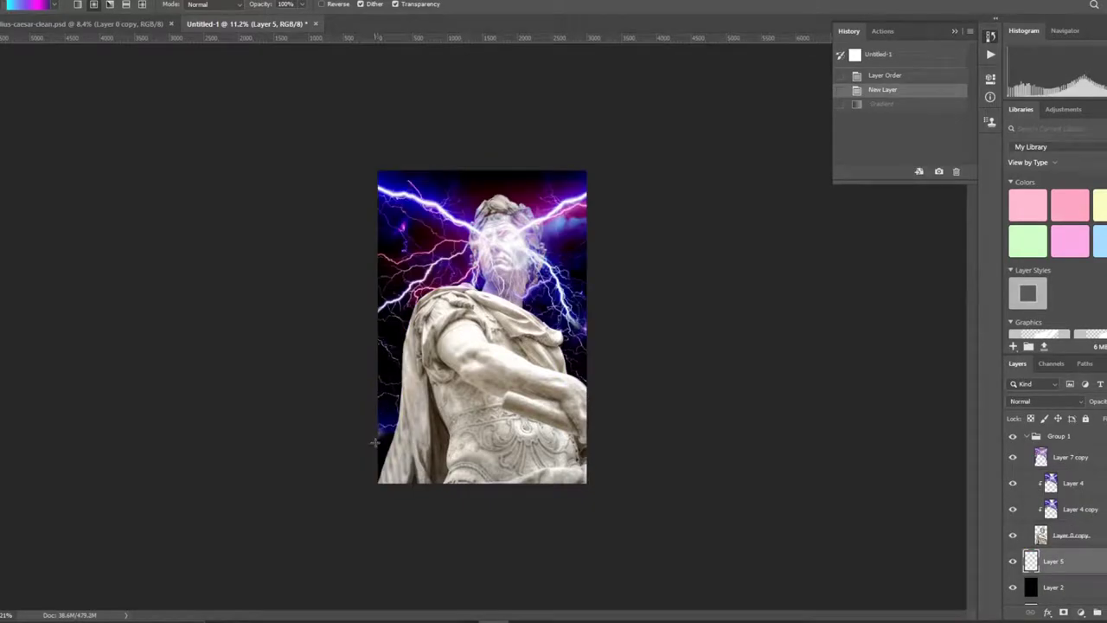
drag(378, 457, 504, 194)
key(ctrl+z)
drag(489, 296, 516, 499)
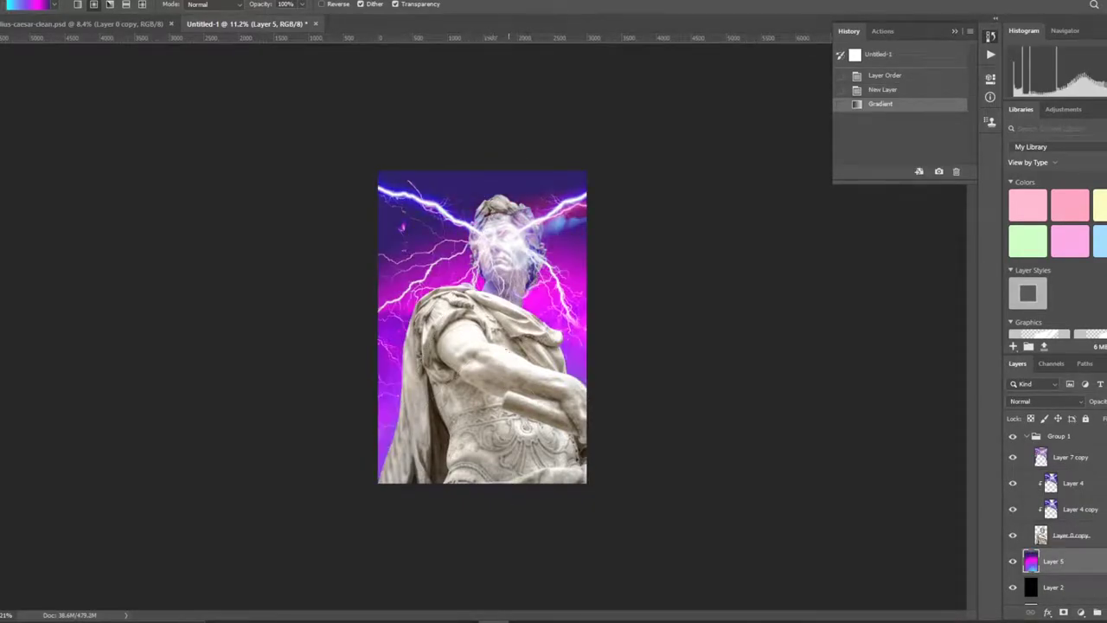
key(ctrl+z)
drag(509, 539, 493, 54)
key(ctrl+z)
mouse_move(500, 553)
mouse_down()
mouse_move(480, 223)
mouse_move(509, 531)
mouse_up()
key(ctrl+z)
- Test more gradient angles and lengths, aiming for less magenta and more cyan
key(ctrl+z)
drag(489, 381, 711, 316)
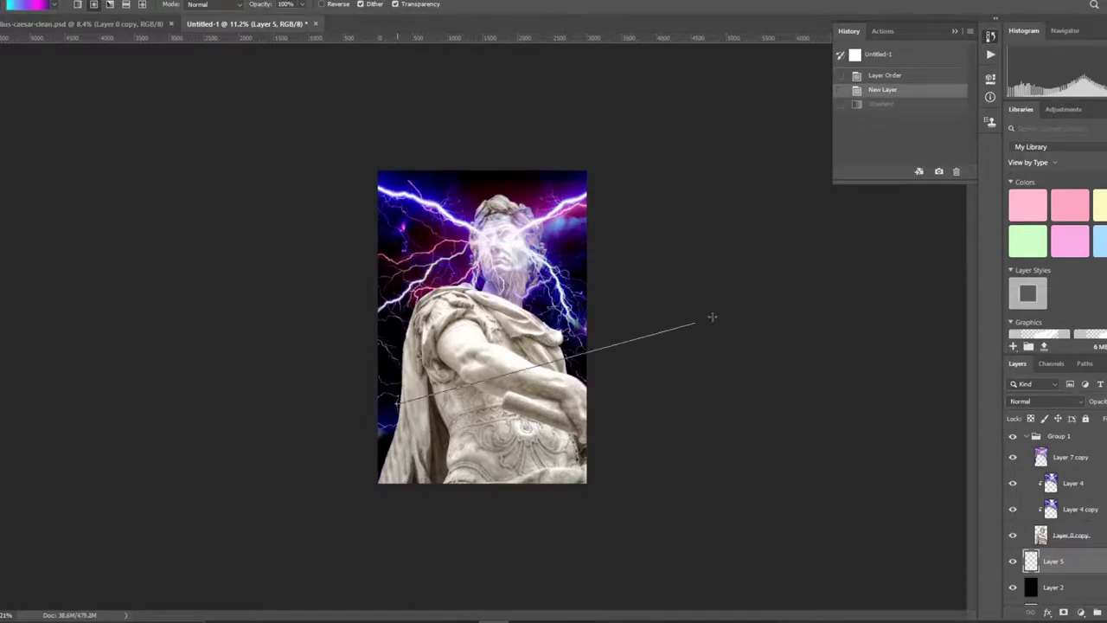
key(ctrl+z)
drag(454, 390, 505, 246)
key(ctrl+z)
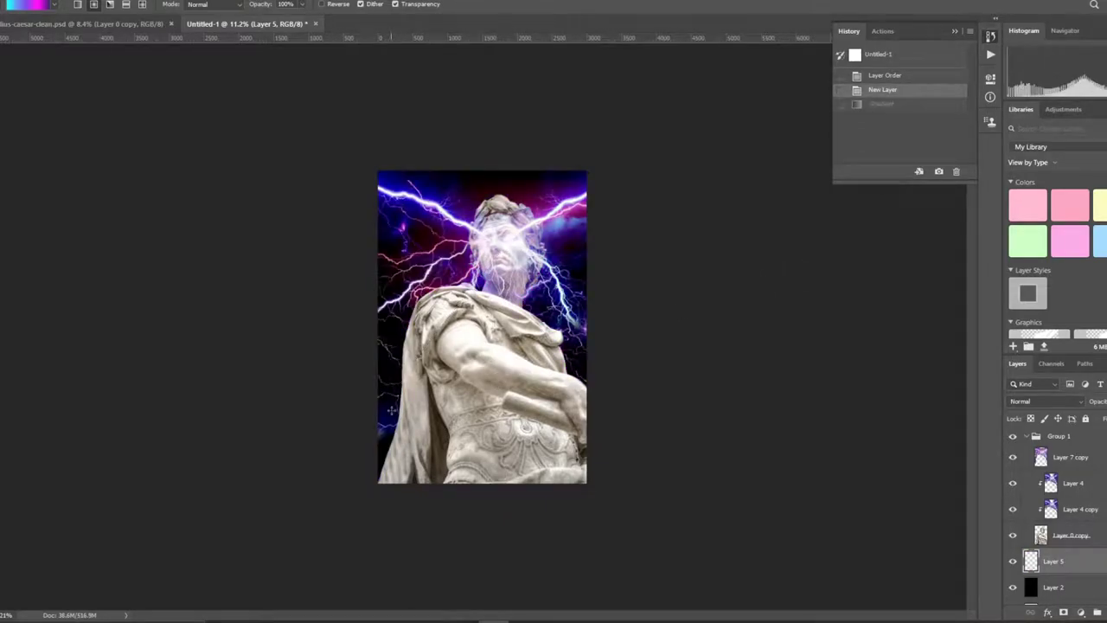
drag(497, 188, 570, 318)
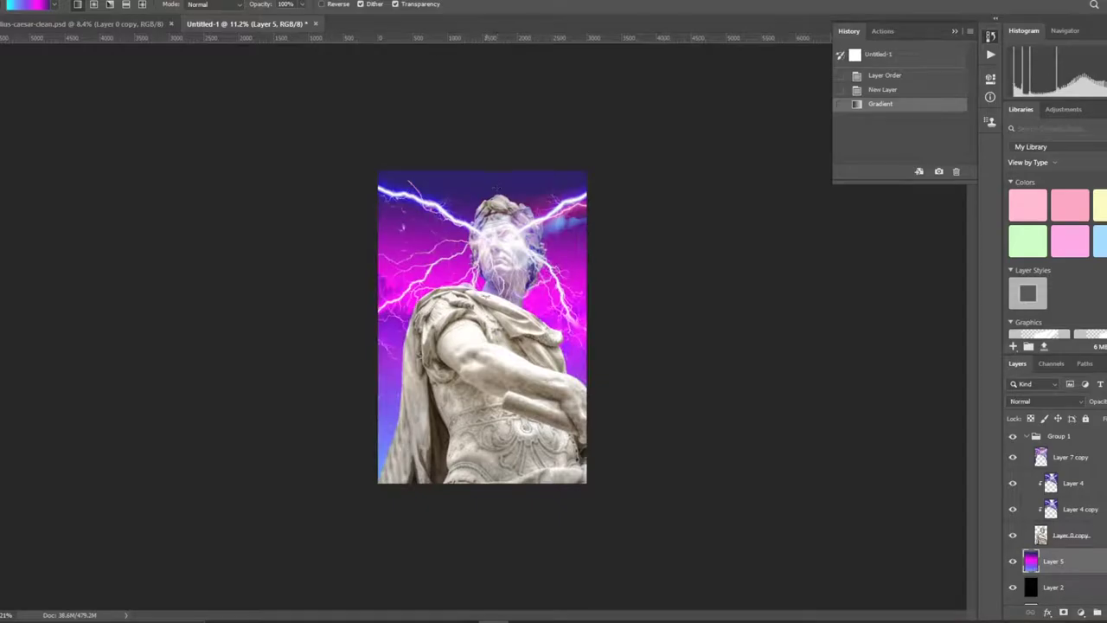
key(ctrl+z)
drag(494, 153, 497, 516)
key(ctrl+z)
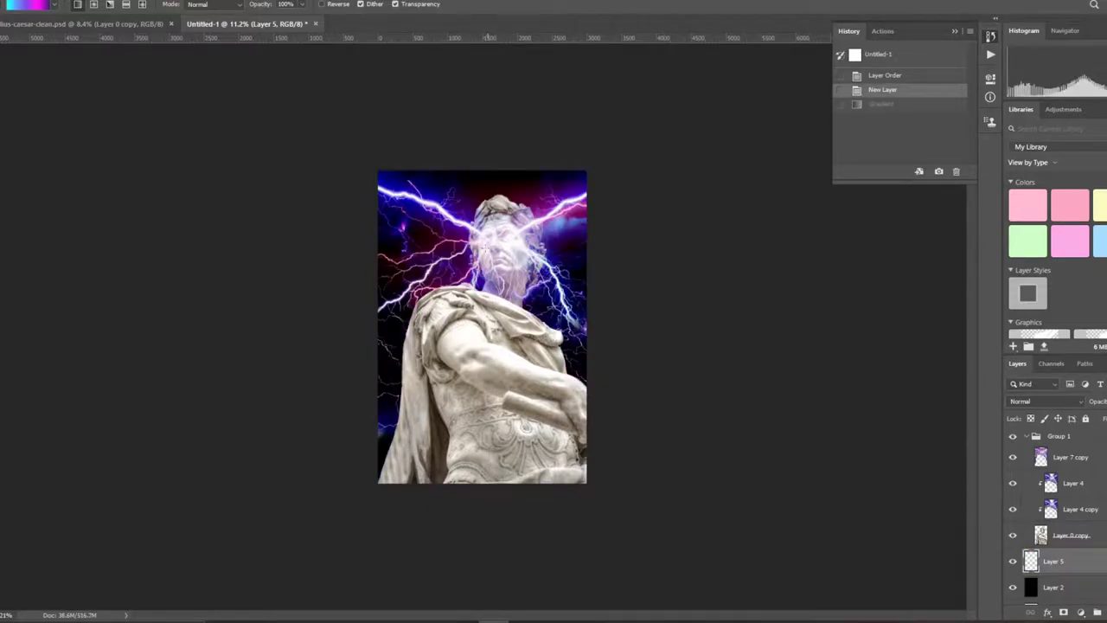
key(ctrl+z)
key(ctrl+z)
drag(471, 329, 497, 435)
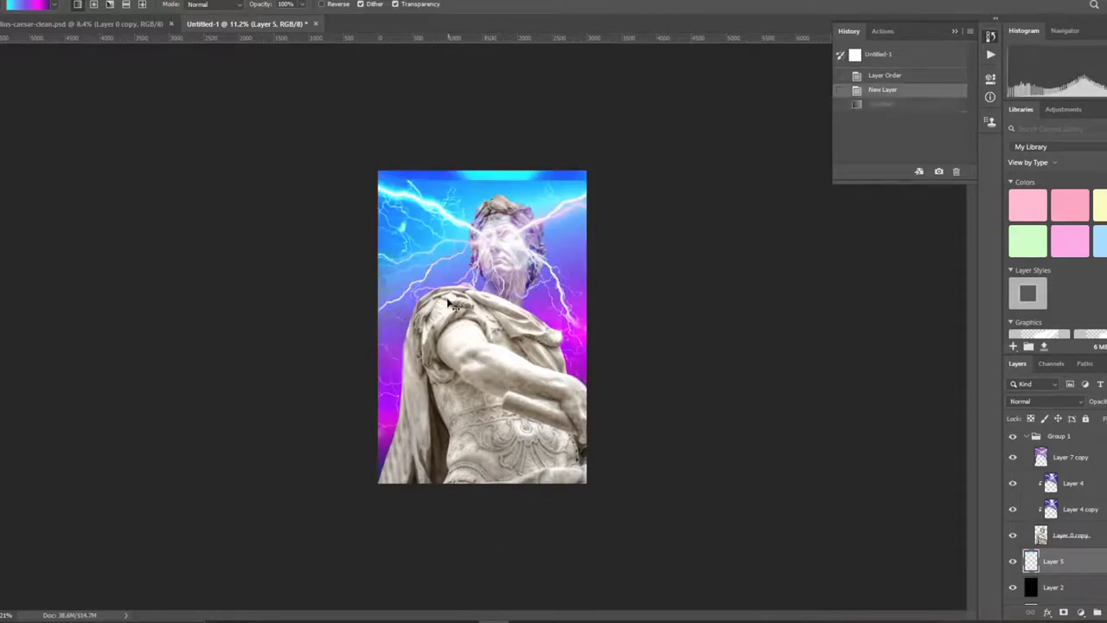
key(ctrl+z)
- Settle on a mostly cyan-blue backdrop gradient after comparing before and after
key(ctrl+z)
key(ctrl+z)
drag(519, 328, 673, 461)
key(ctrl+z)
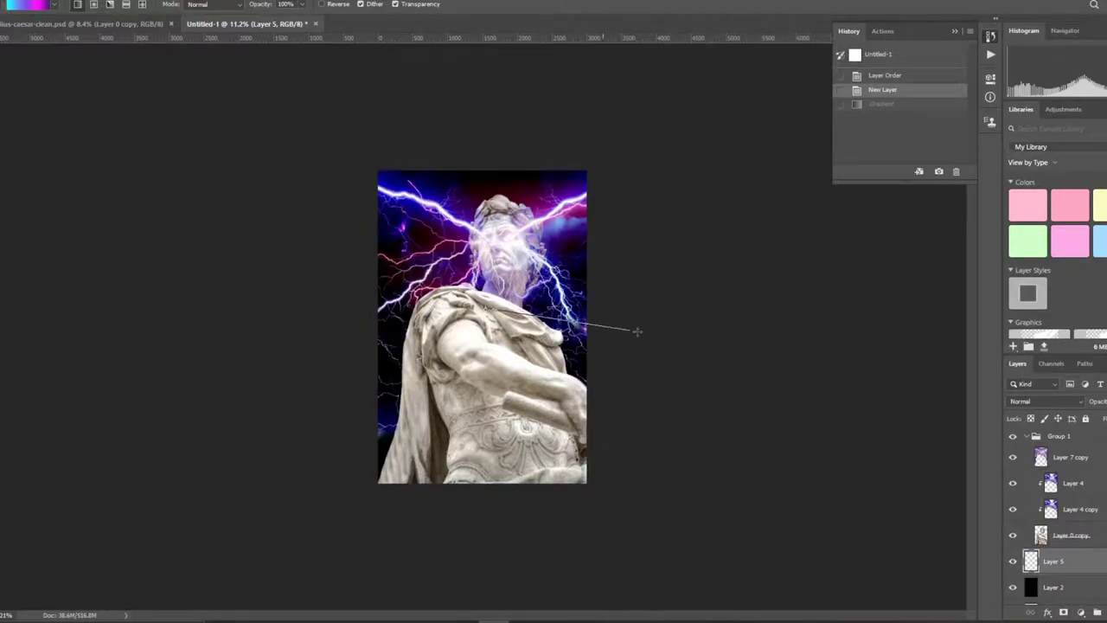
drag(568, 302, 606, 329)
key(ctrl+z)
drag(532, 270, 840, 329)
key(ctrl+z)
drag(588, 285, 862, 366)
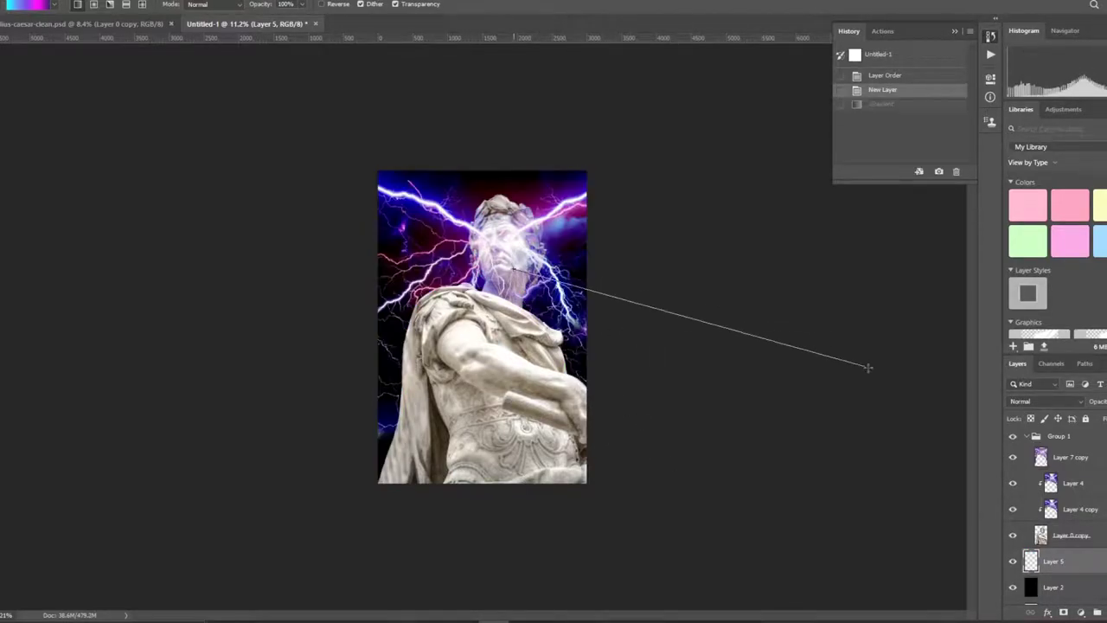
key(ctrl+z)
drag(568, 309, 736, 374)
key(ctrl+z)
drag(545, 295, 689, 410)
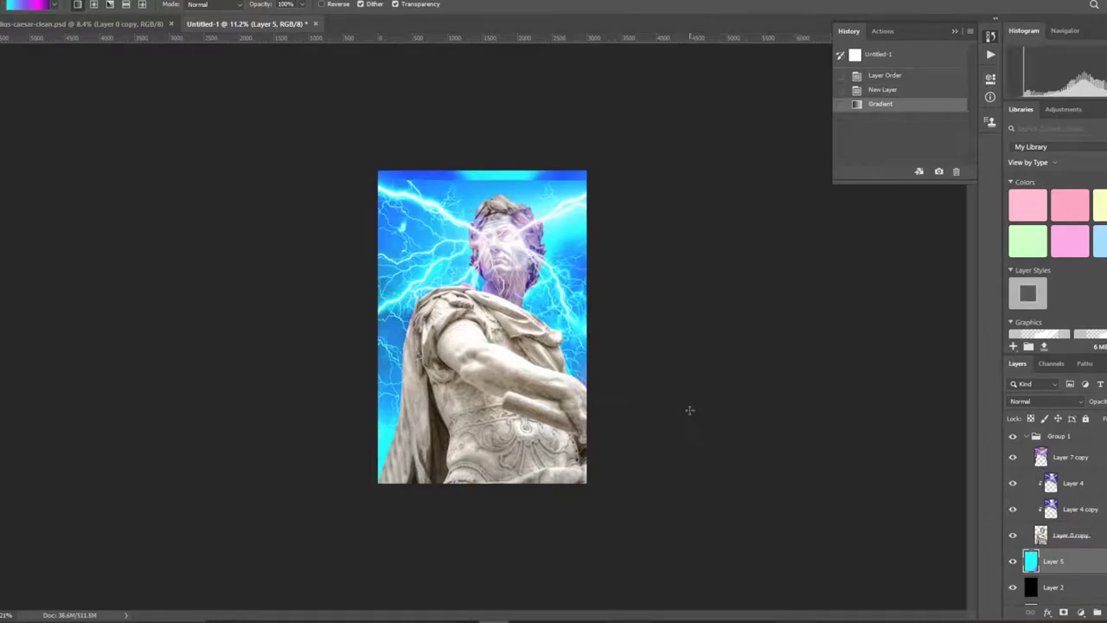
key(ctrl+z)
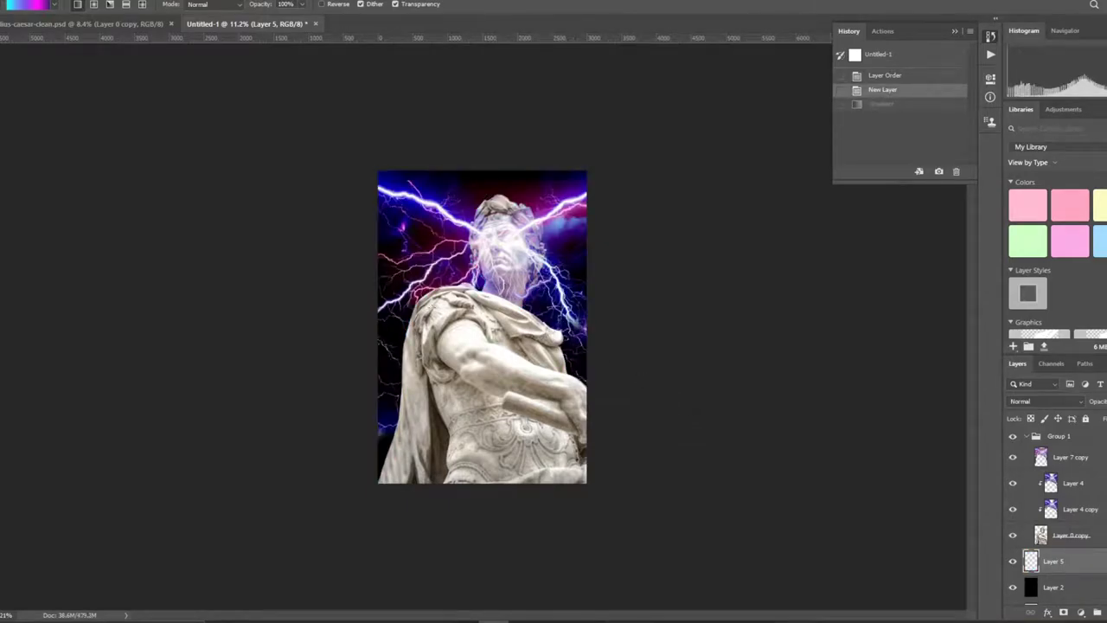
key(ctrl+z)
key(ctrl+z)
key(ctrl+z)
key(ctrl+z)
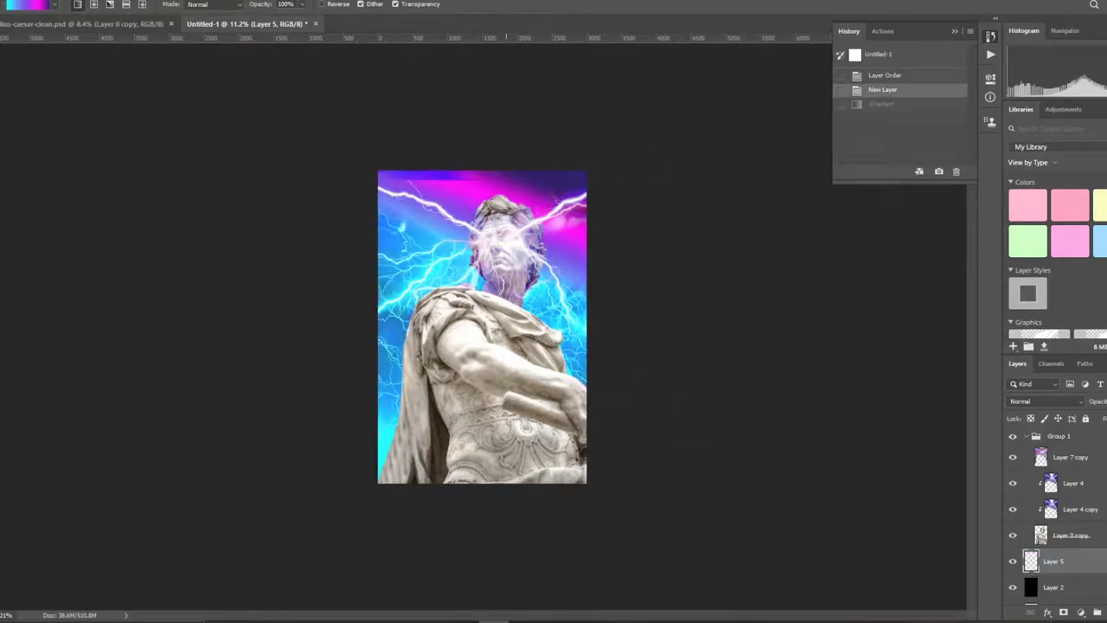
key(ctrl+z)
key(ctrl+z)
drag(597, 39, 510, 281)
key(ctrl+z)
drag(554, 211, 749, 101)
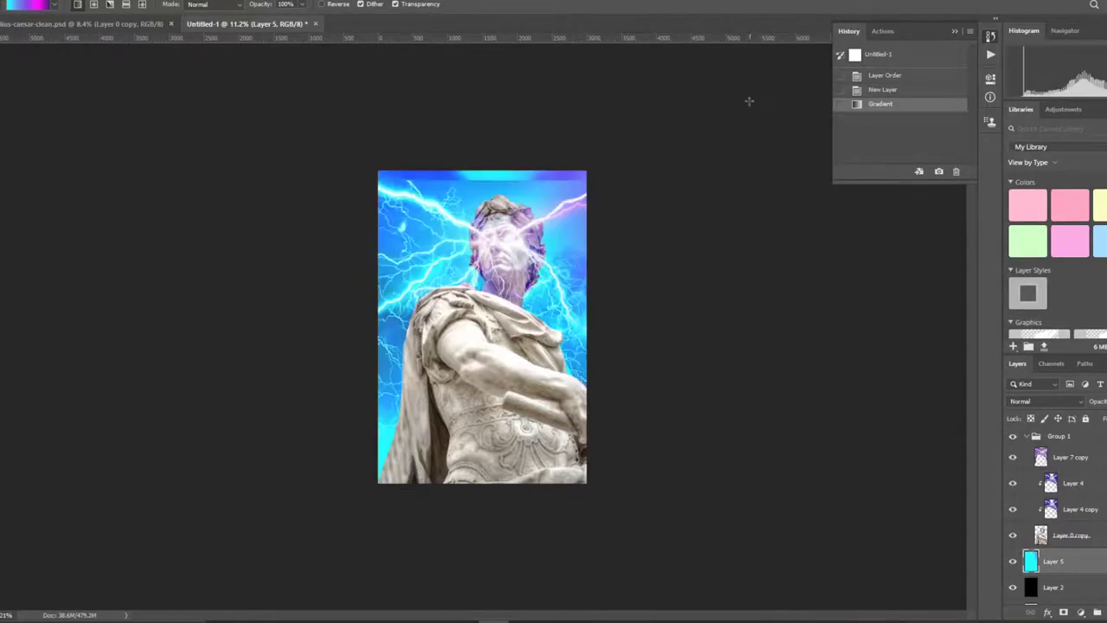
scroll(623, 151, up, 2)
- On Layer 7 copy, erase the hard pale band along the canvas top edge
key(e)
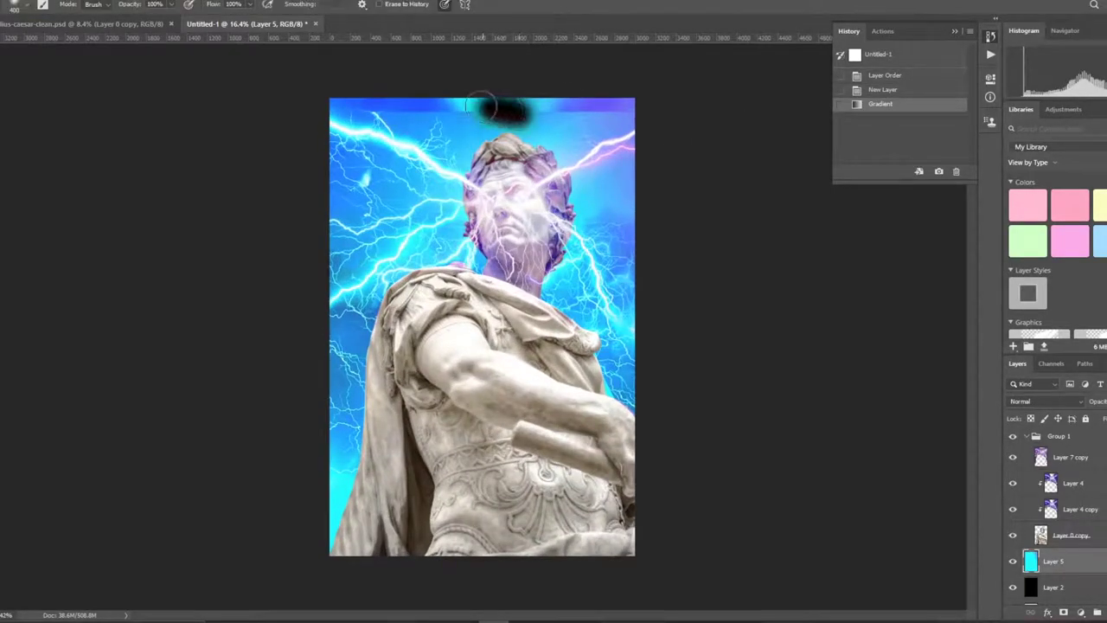
drag(528, 110, 458, 109)
key(ctrl+z)
click(1057, 535)
click(1058, 500)
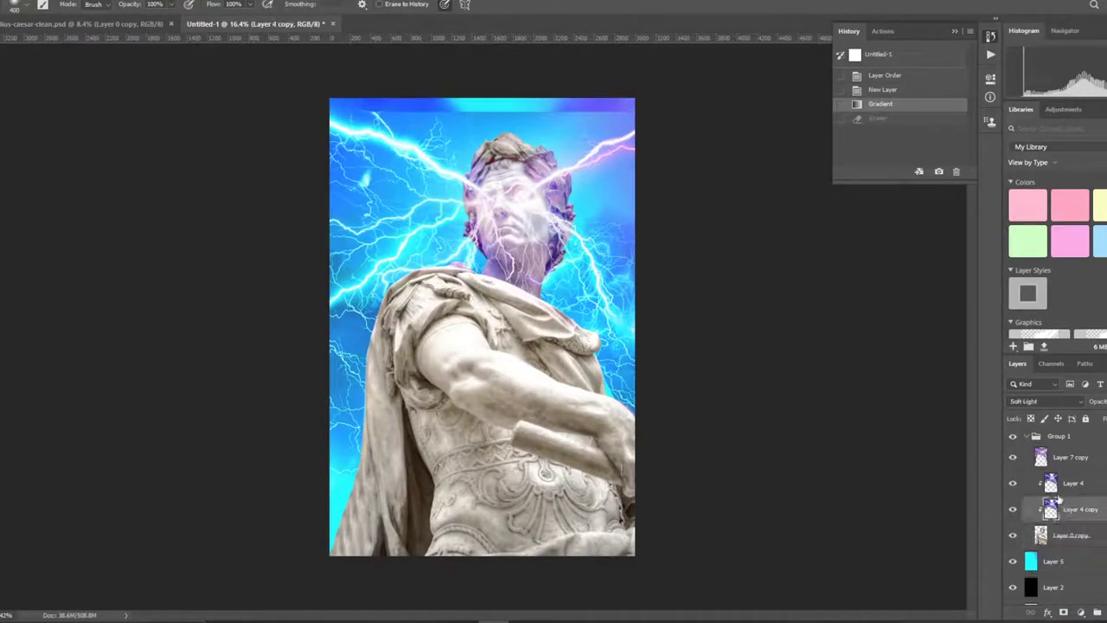
click(1070, 457)
drag(480, 105, 333, 102)
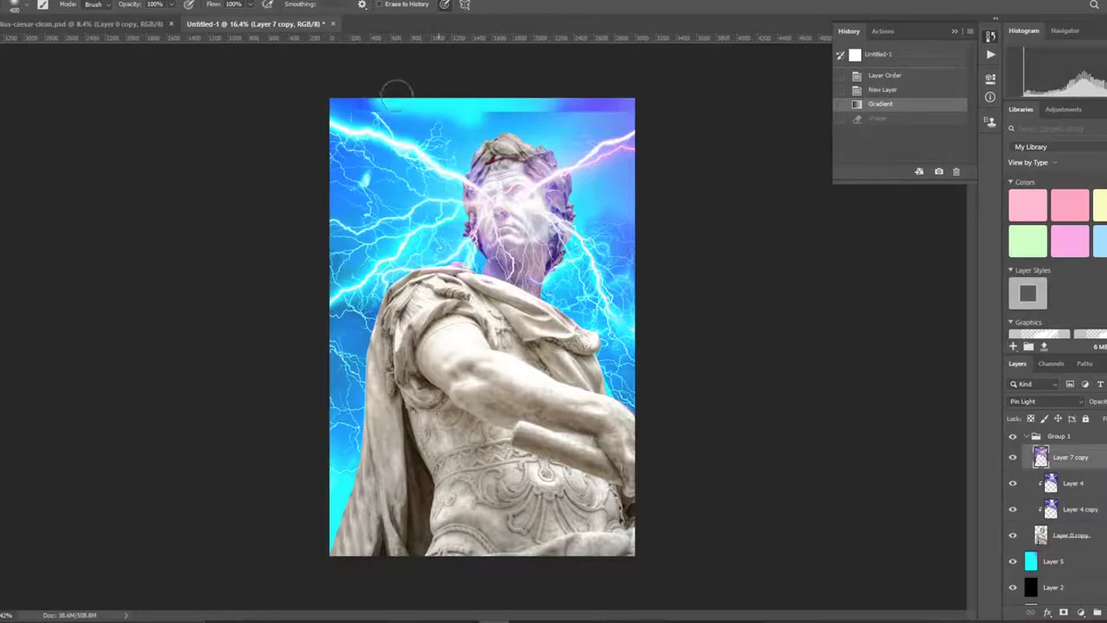
key(ctrl+z)
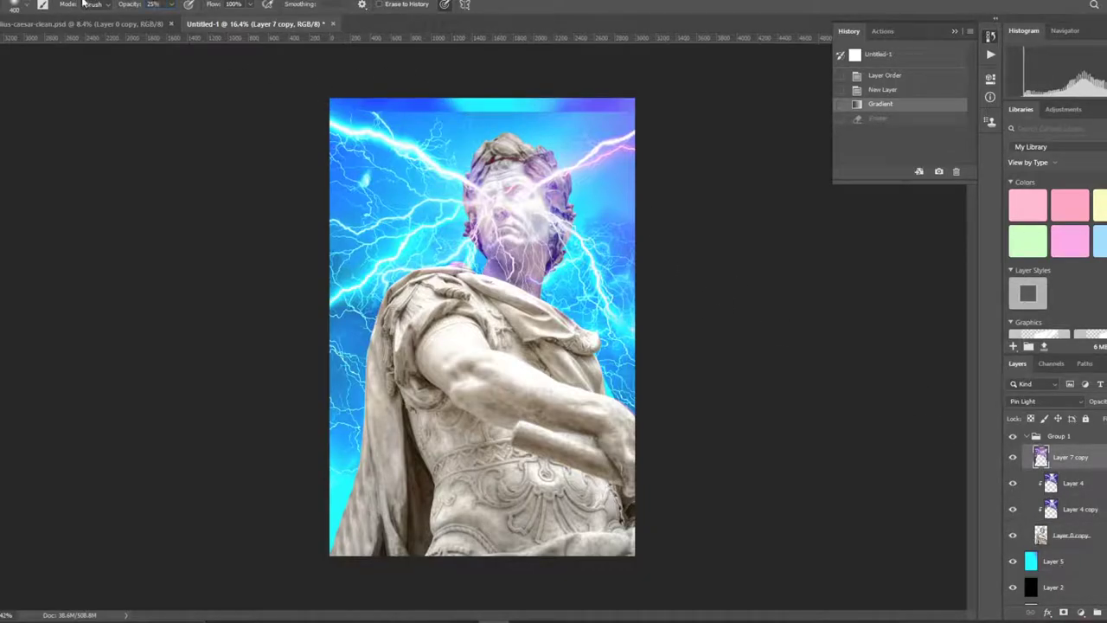
mouse_move(515, 103)
mouse_down()
mouse_move(458, 94)
mouse_move(536, 102)
mouse_up()
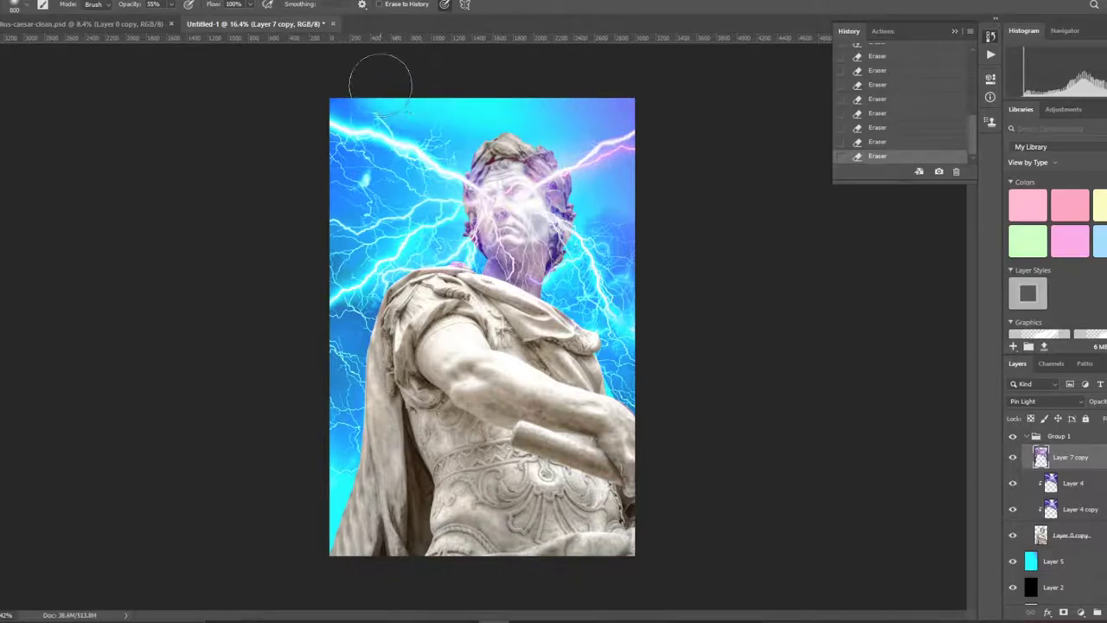
scroll(511, 86, down, 3)
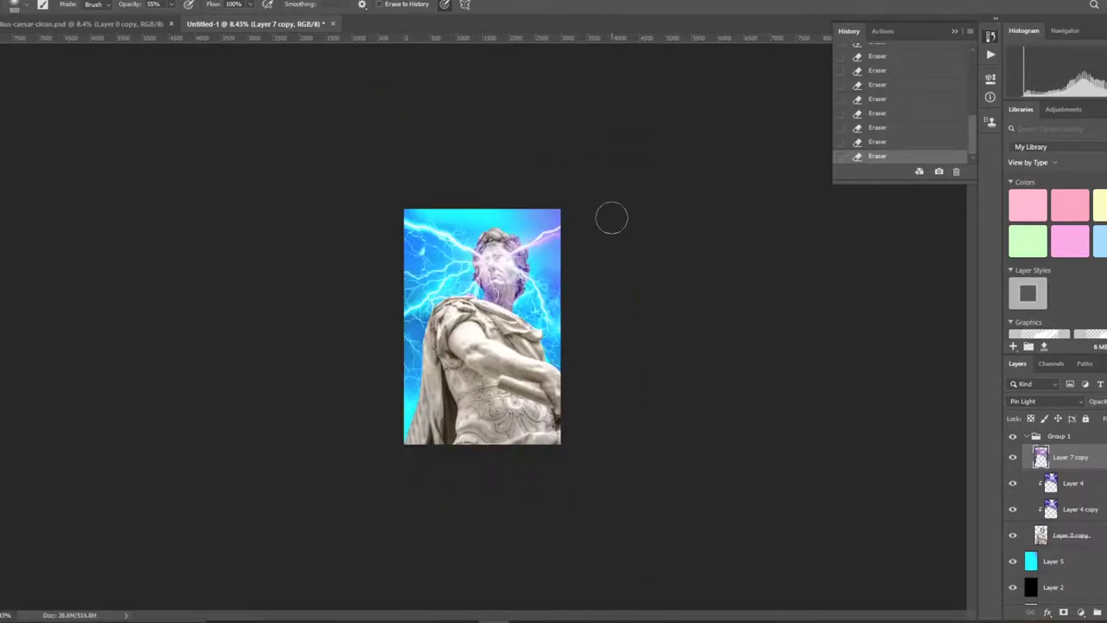
scroll(612, 219, up, 2)
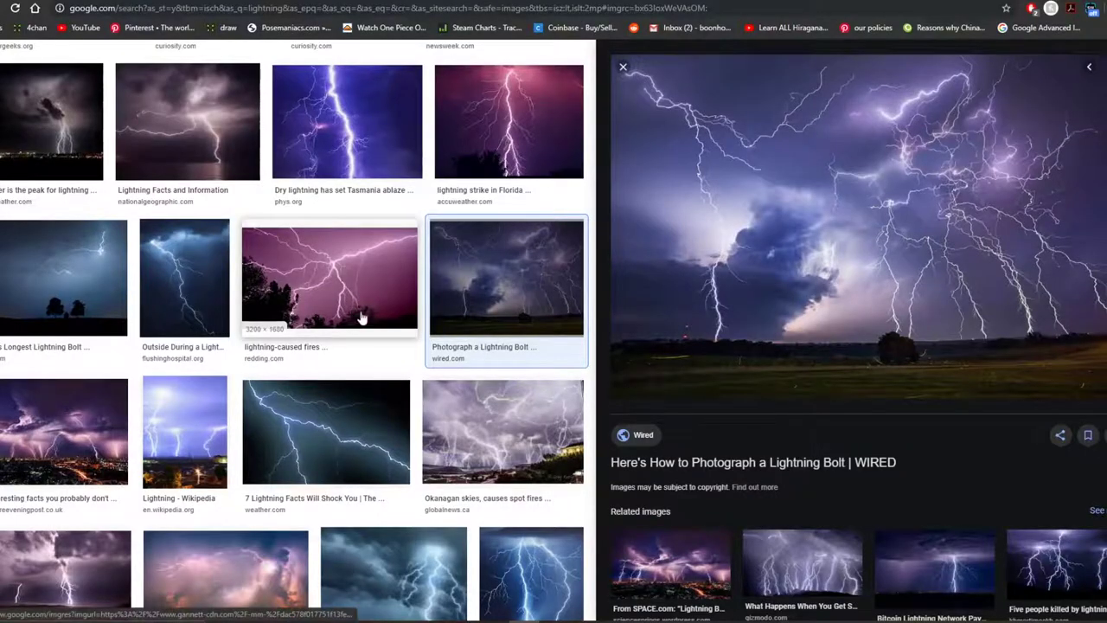
- Copy the pinkish Spring Grove Cemetery lightning photo from the Google Images results
scroll(175, 359, down, 1)
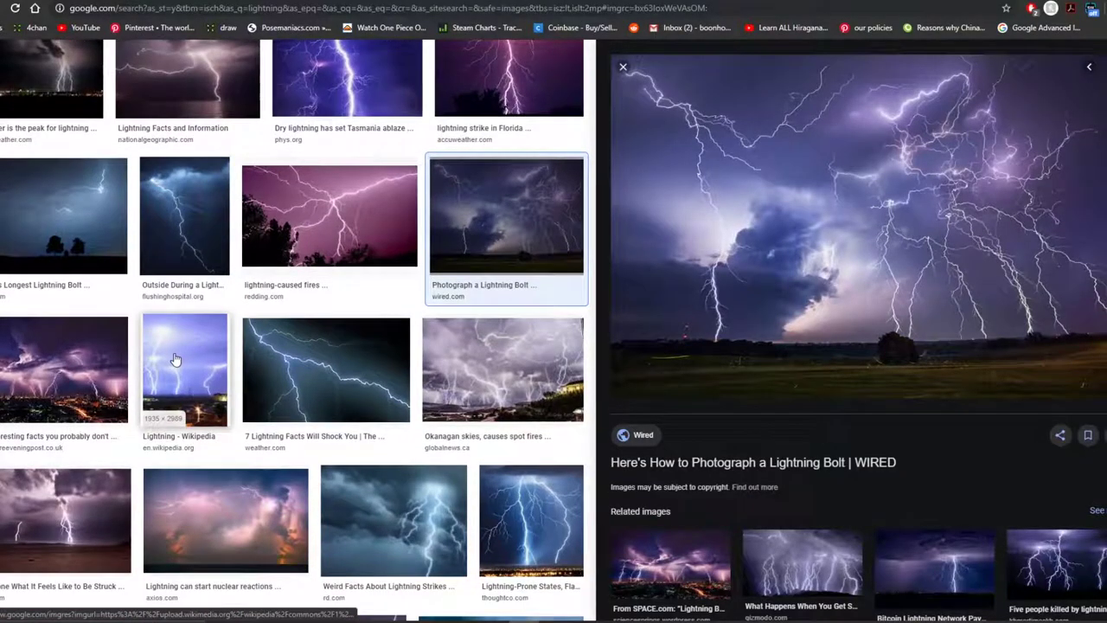
scroll(174, 359, down, 2)
scroll(366, 334, up, 5)
scroll(364, 332, down, 5)
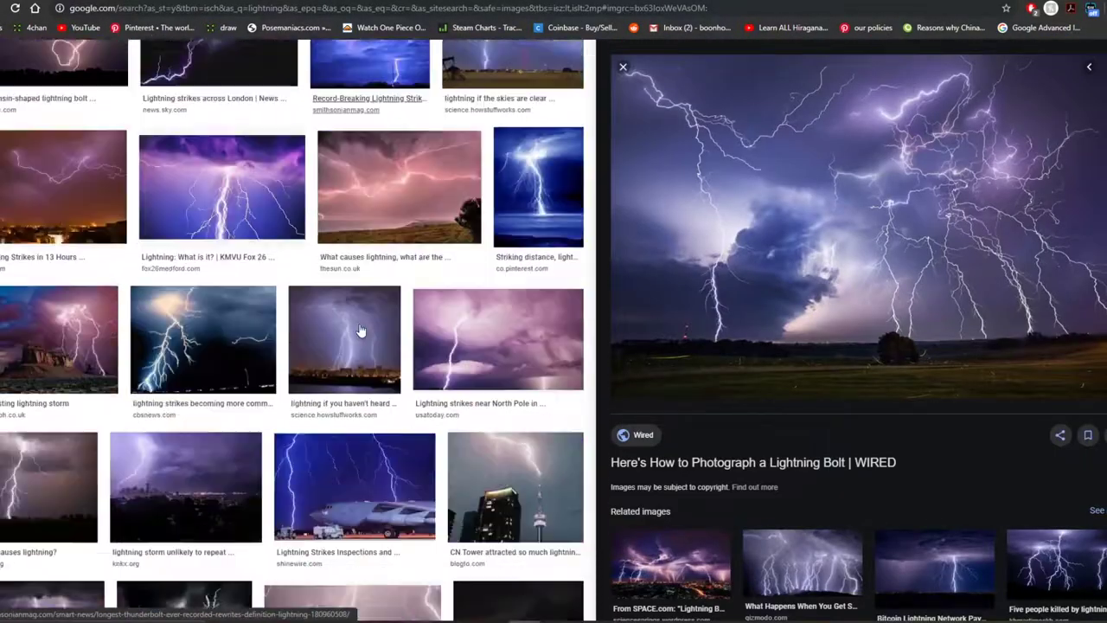
scroll(362, 331, down, 4)
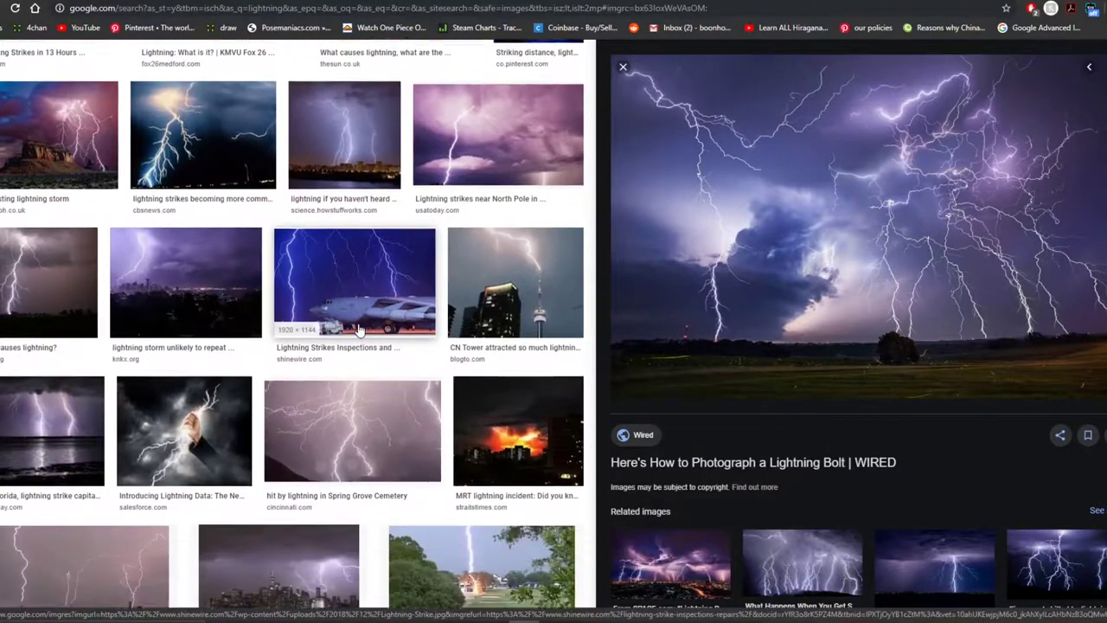
click(359, 329)
right_click(860, 166)
click(945, 300)
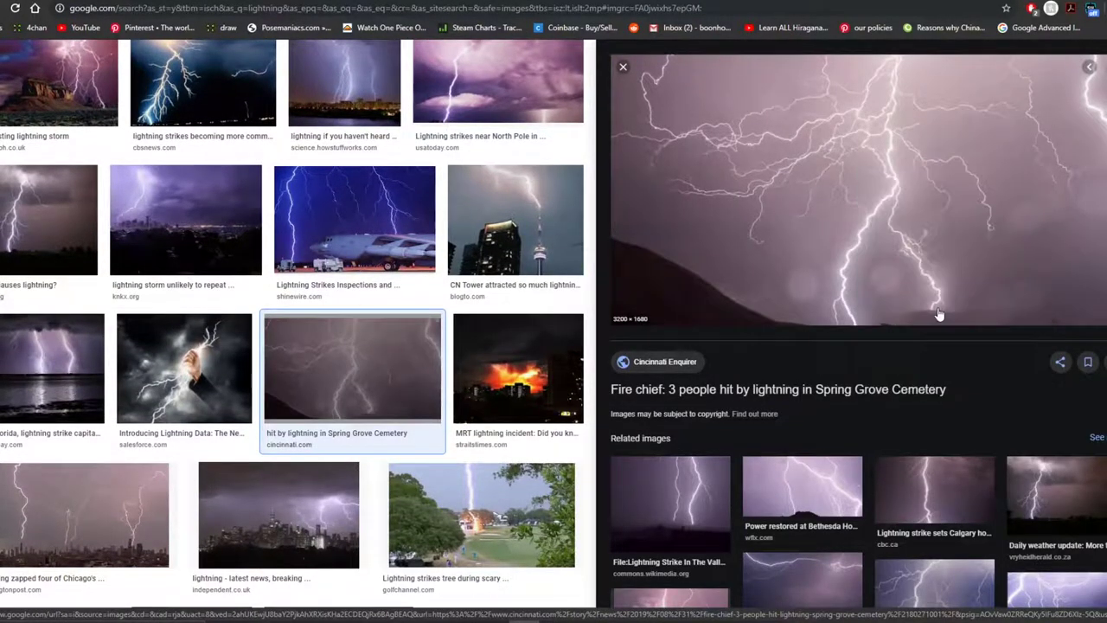
- Paste the lightning photo into Photoshop as Layer 6 and flip it upside down
key(alt+Tab)
key(ctrl+v)
key(ctrl+t)
drag(627, 251, 297, 407)
- Move the flipped lightning to the top of the canvas and commit the transform
mouse_move(530, 317)
mouse_down()
mouse_move(523, 138)
mouse_move(524, 176)
mouse_up()
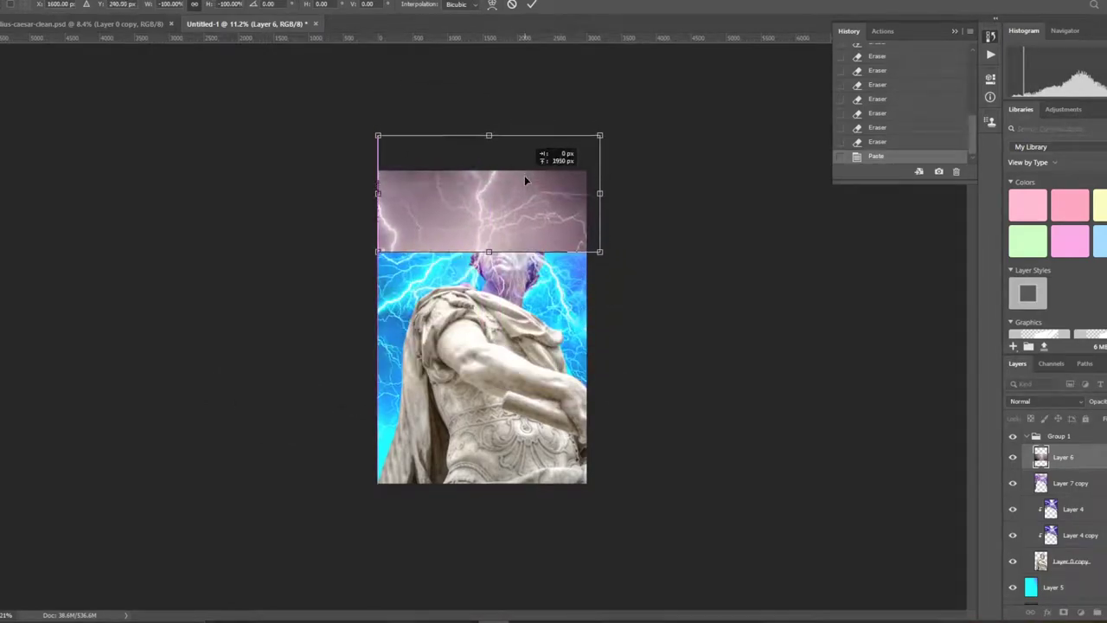
key(Return)
key(b)
- Place Layer 6 below Layer 0 copy and set its blend mode to Linear Light
drag(1063, 456, 1064, 597)
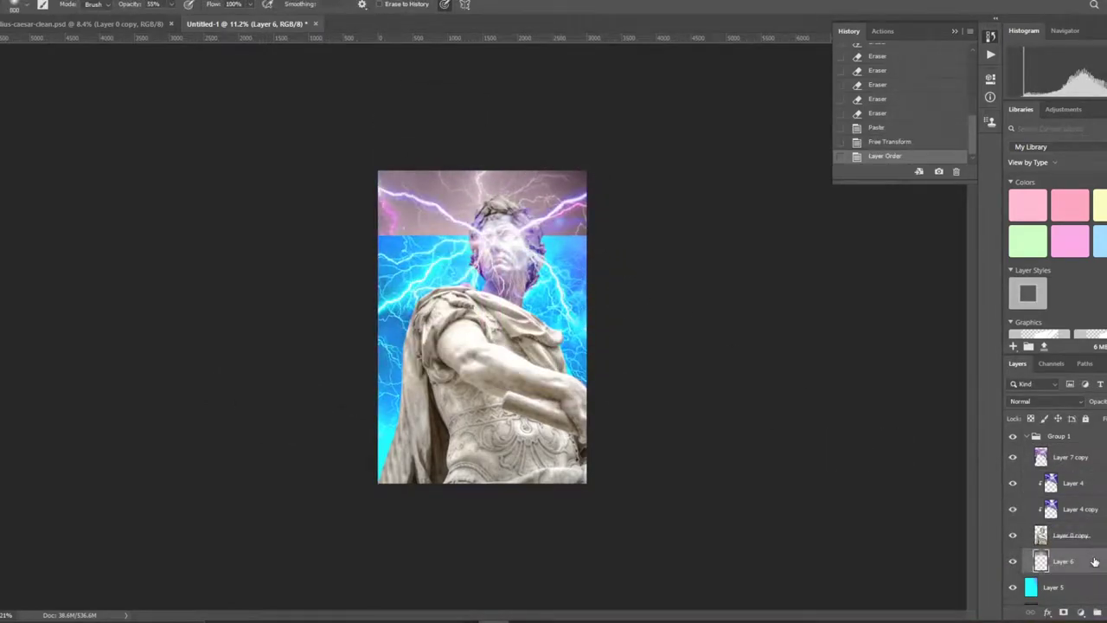
click(1045, 401)
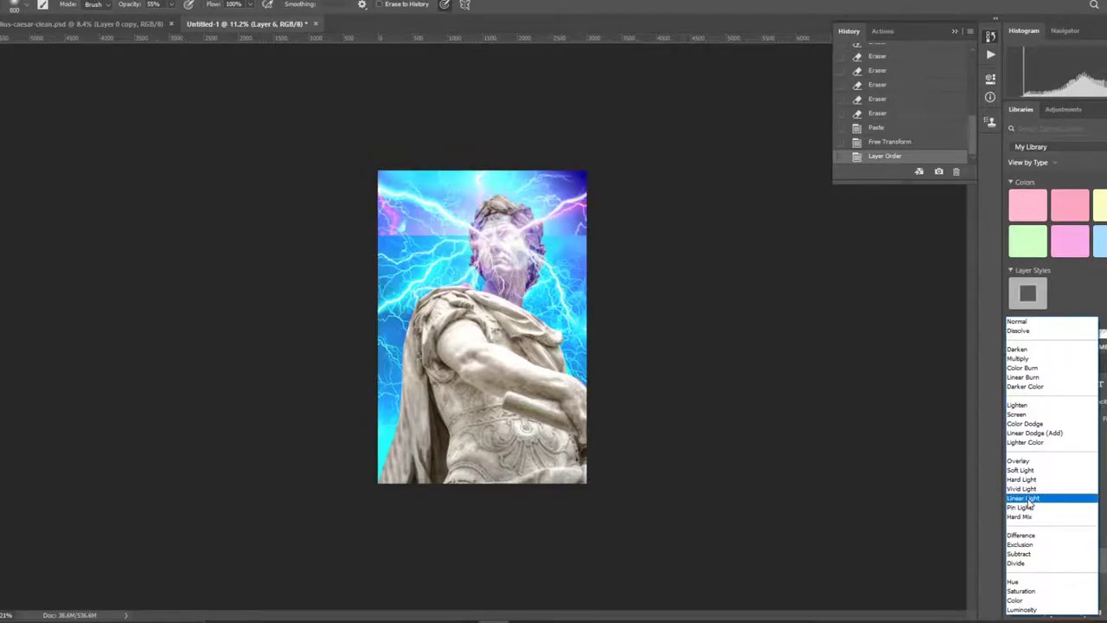
click(1025, 499)
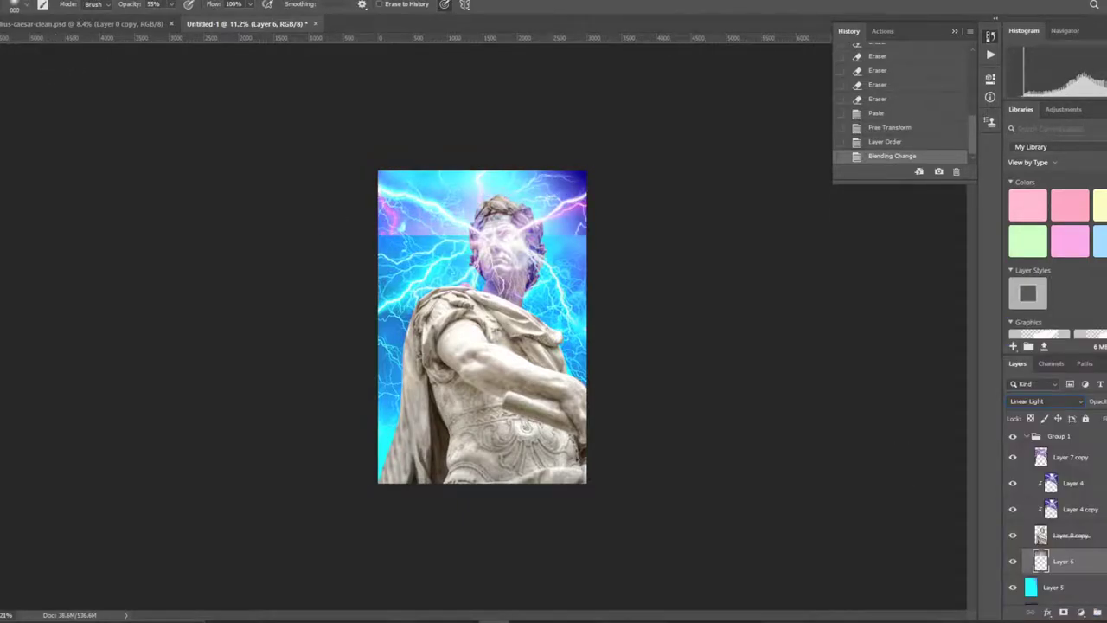
key(v)
scroll(599, 119, up, 1)
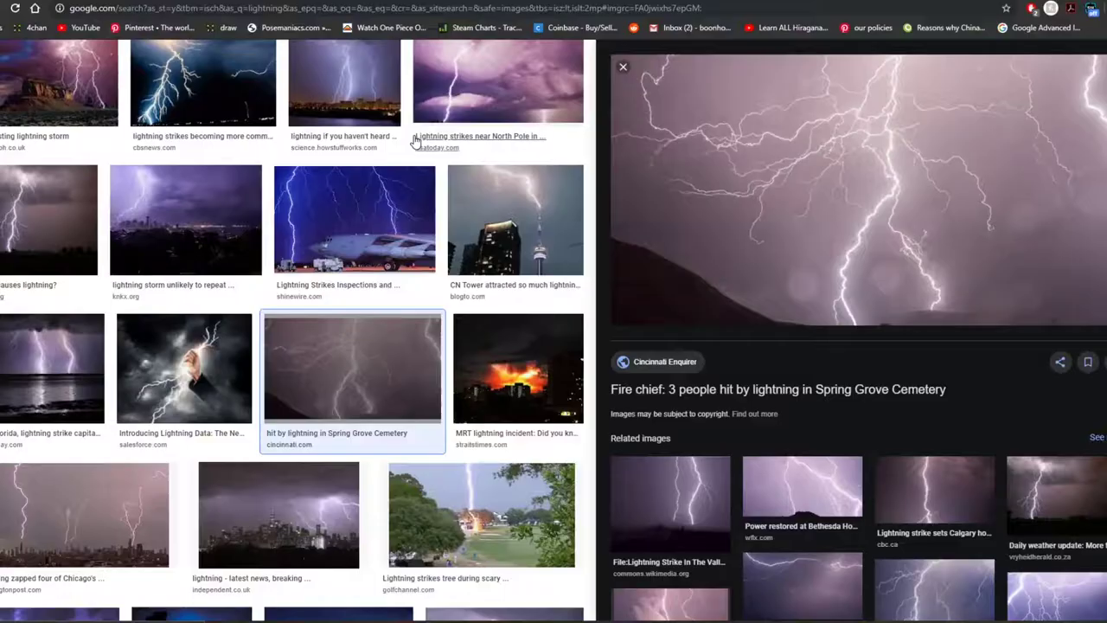
- Browse the lightning results, previewing the CN Tower, Spring Grove and Chicago skyline photos
scroll(348, 197, up, 3)
scroll(349, 198, up, 3)
scroll(348, 197, up, 2)
scroll(348, 197, up, 3)
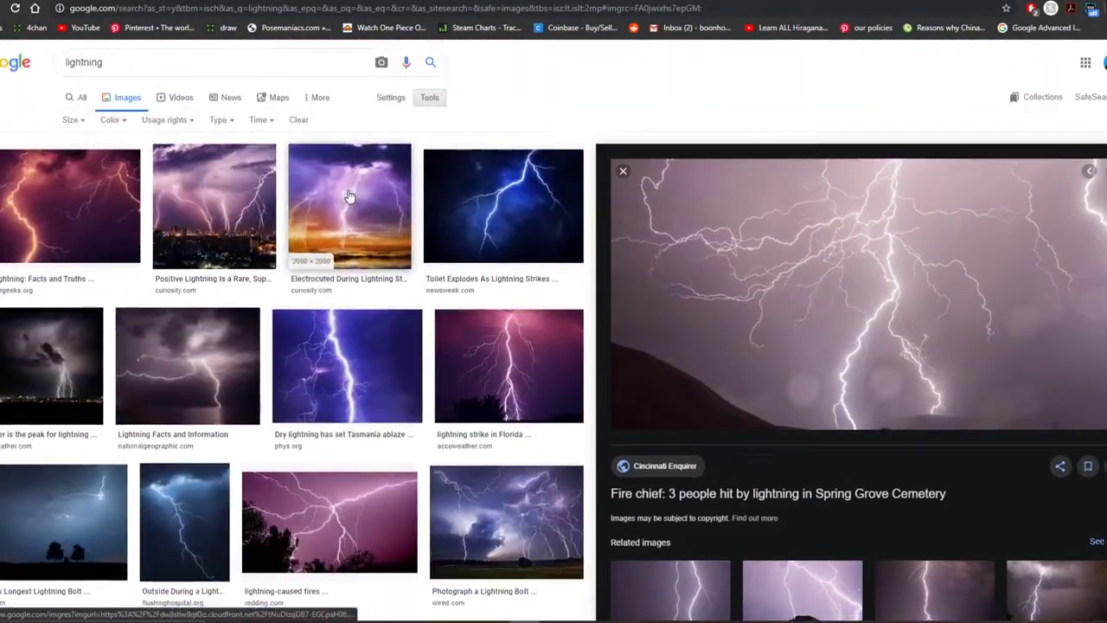
scroll(348, 197, down, 10)
scroll(786, 217, down, 2)
click(878, 141)
right_click(878, 141)
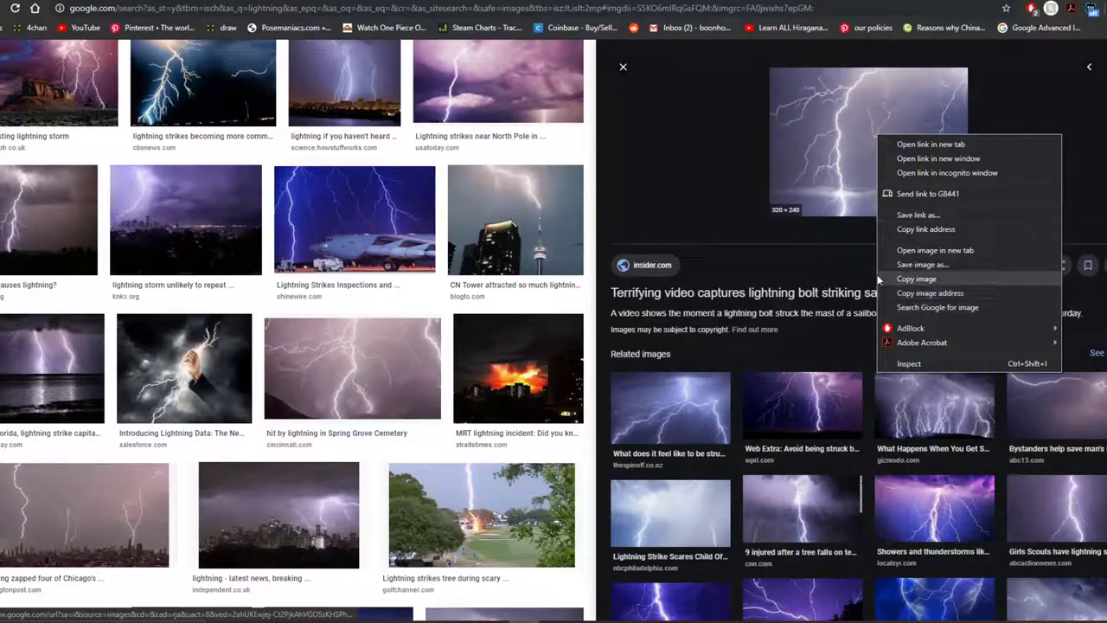
click(952, 279)
click(515, 219)
click(352, 368)
click(95, 510)
- Preview more lightning images and bring up the image options on the Okanagan skies photo
scroll(268, 428, down, 3)
scroll(266, 428, down, 3)
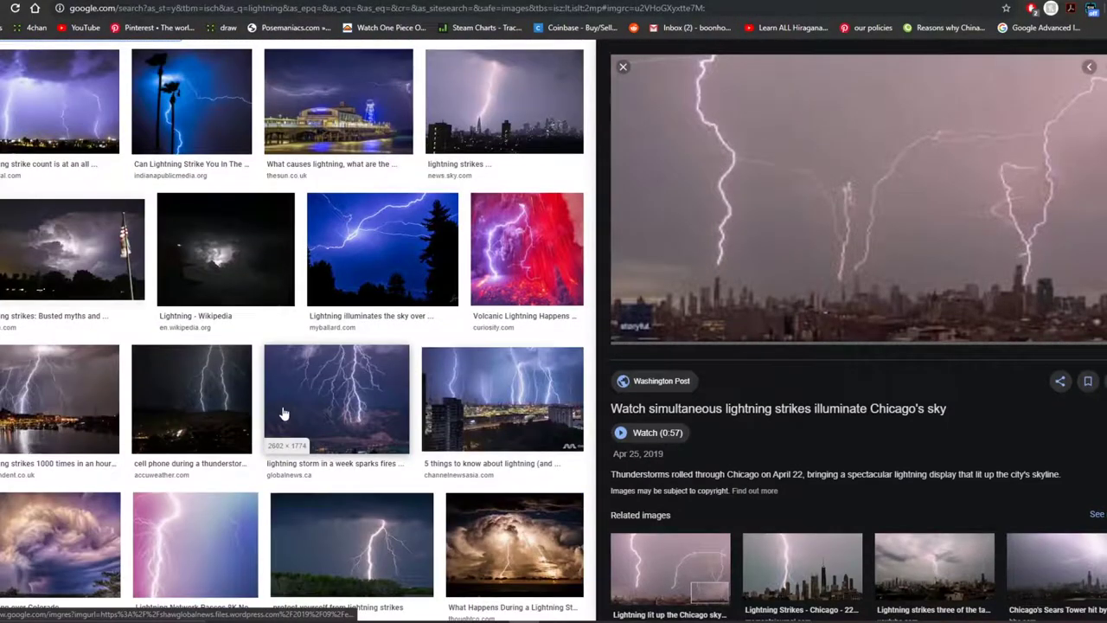
scroll(198, 386, down, 3)
click(198, 311)
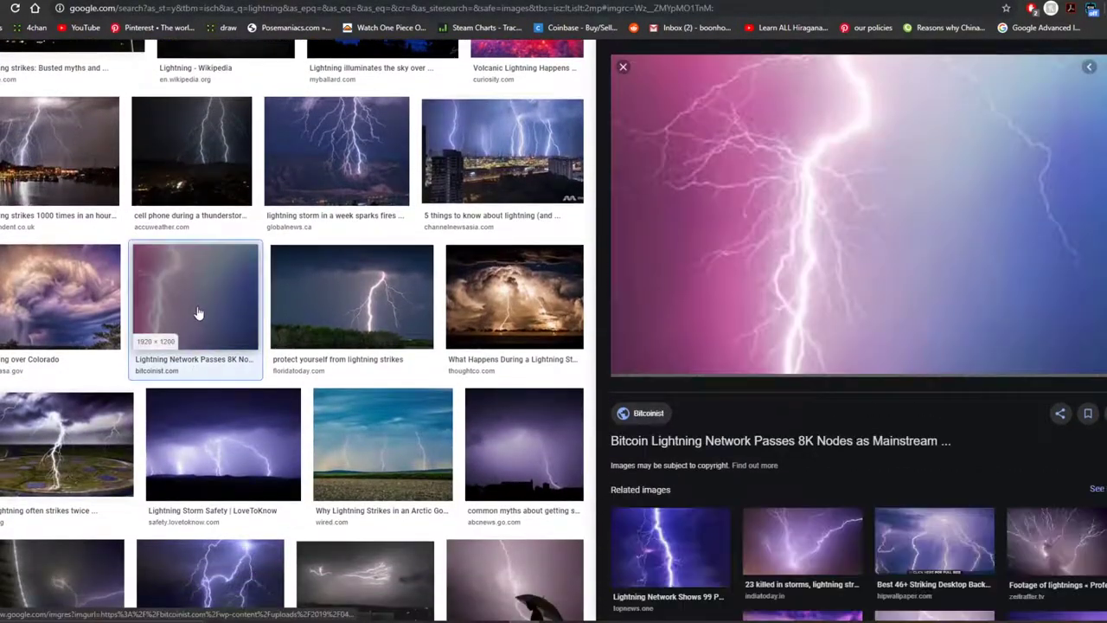
click(336, 151)
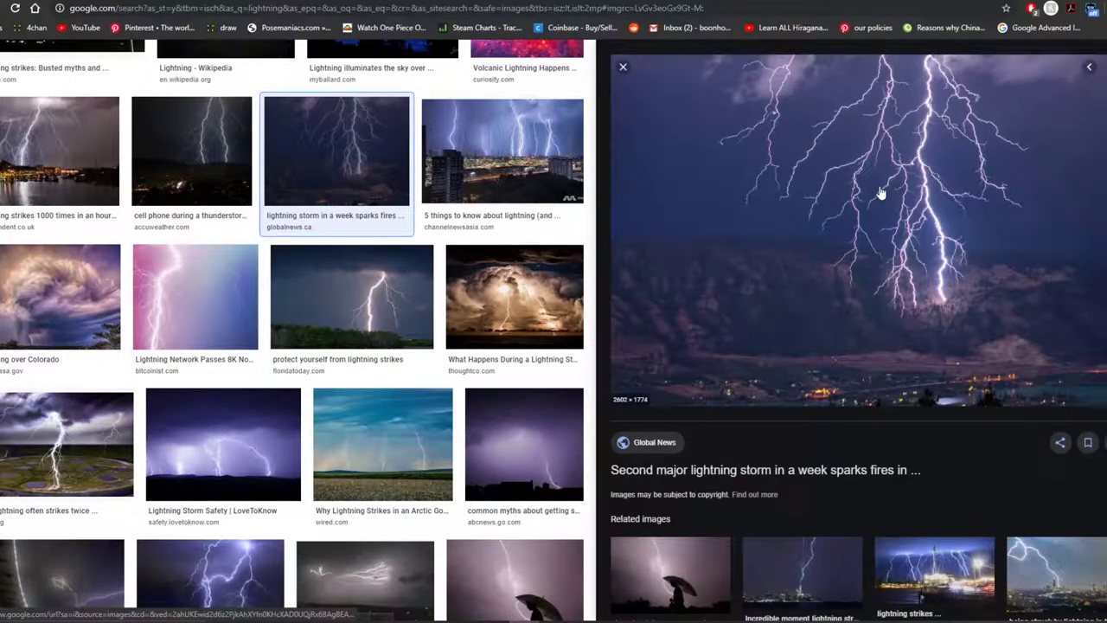
scroll(559, 239, down, 3)
scroll(559, 239, down, 3)
click(555, 237)
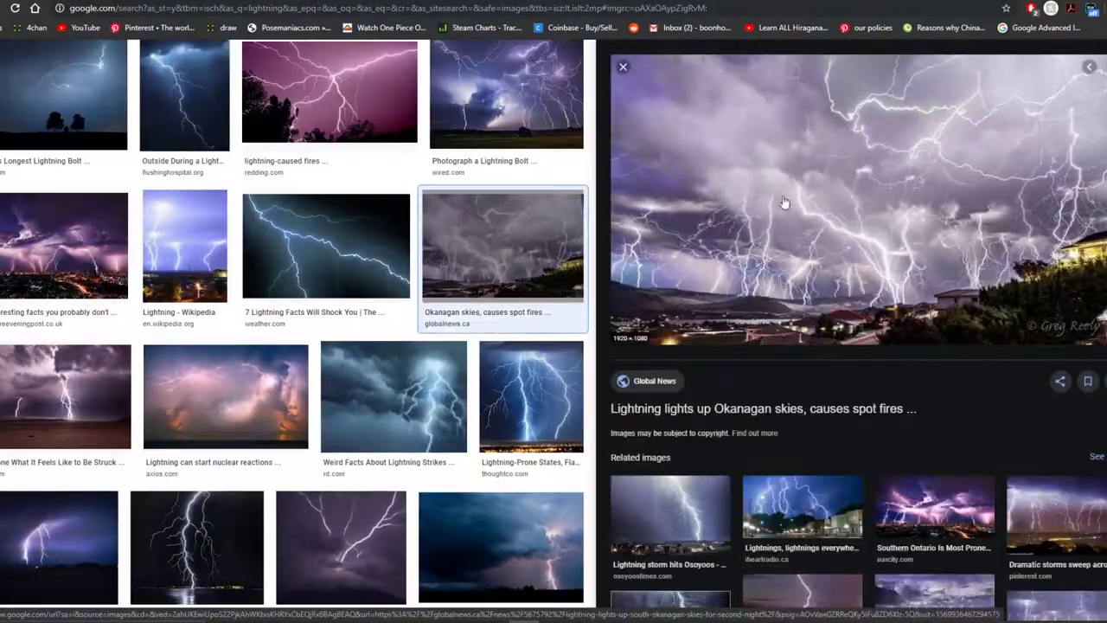
right_click(855, 181)
- Copy the Okanagan photo, paste it as Layer 7 and stretch it across the canvas width
click(891, 296)
key(alt+Tab)
key(ctrl+v)
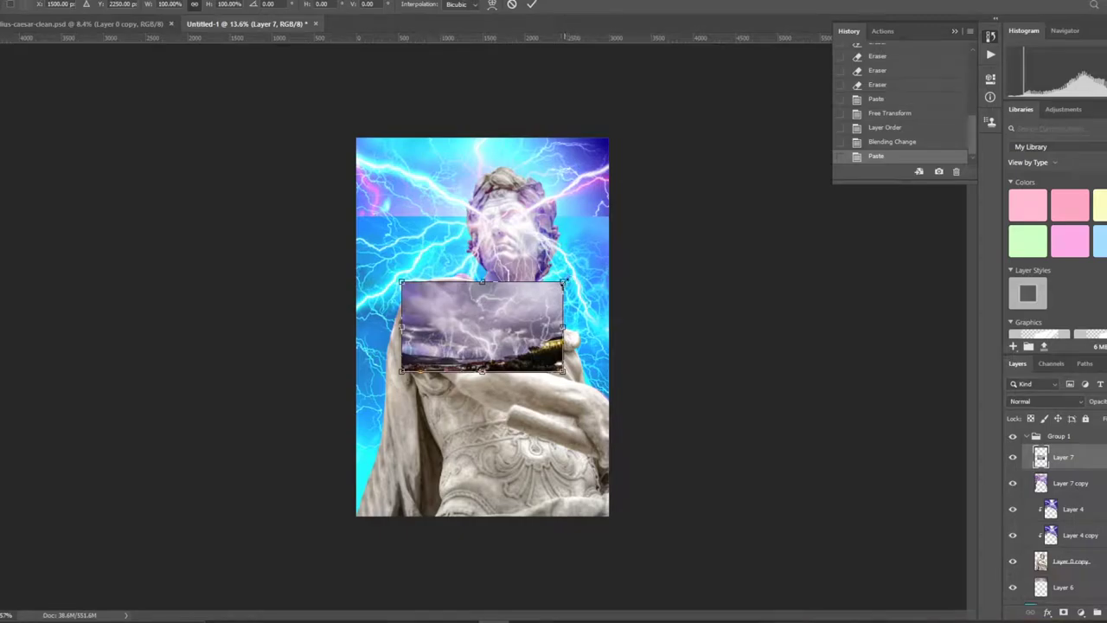
key(ctrl+t)
drag(563, 372, 697, 450)
drag(655, 302, 640, 287)
key(Return)
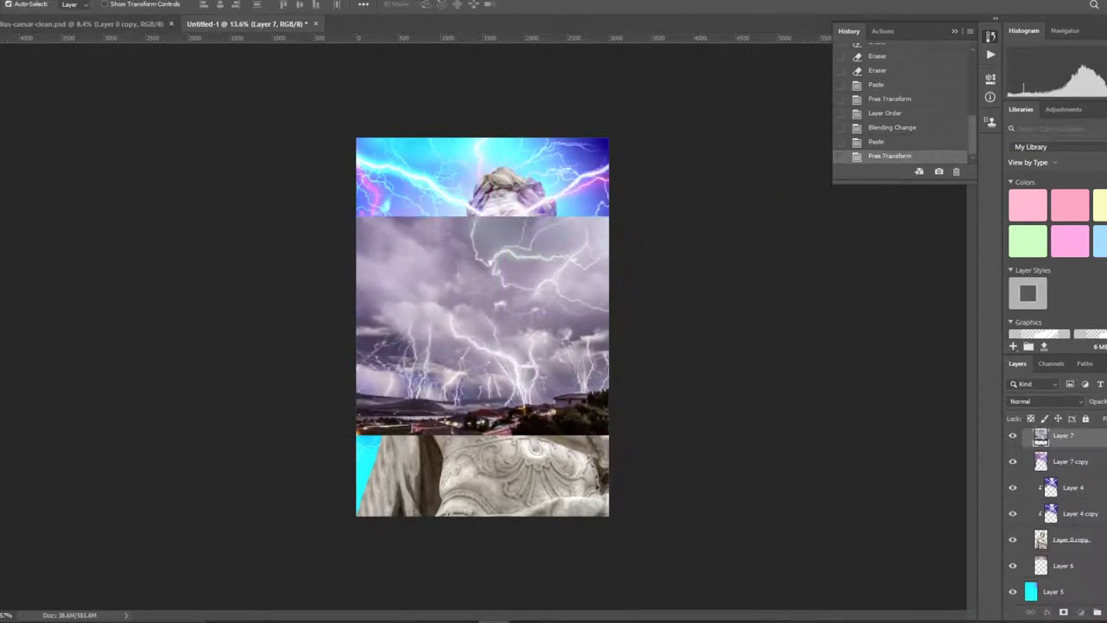
- Move Layer 7 behind the statue and blend it in Linear Light after trying Hard Mix
drag(1077, 479, 1072, 553)
click(1057, 401)
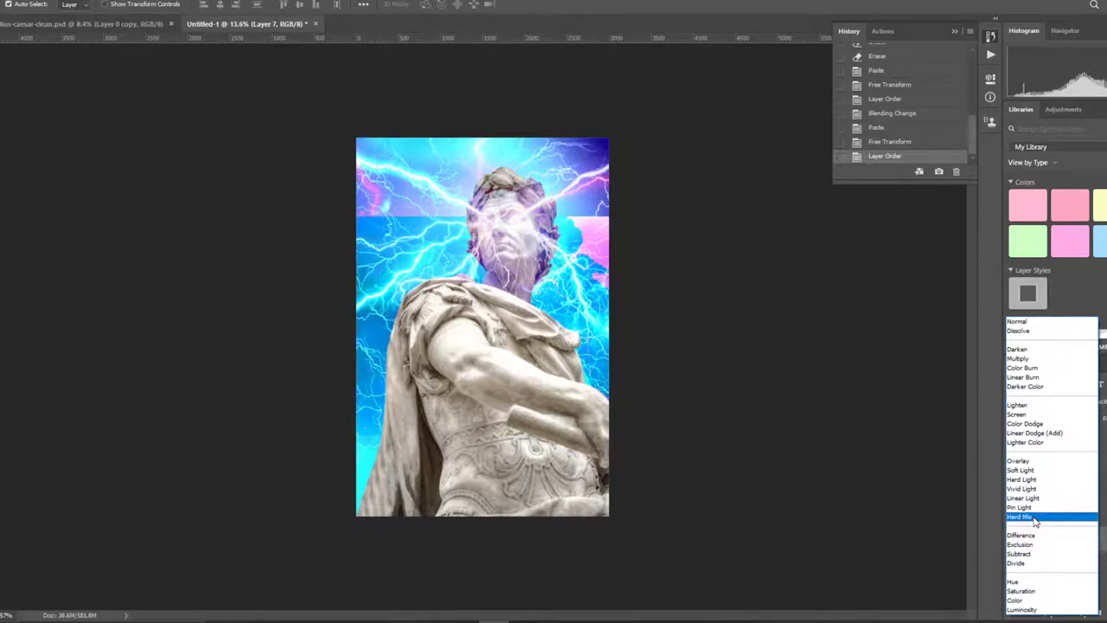
click(1036, 522)
click(1042, 402)
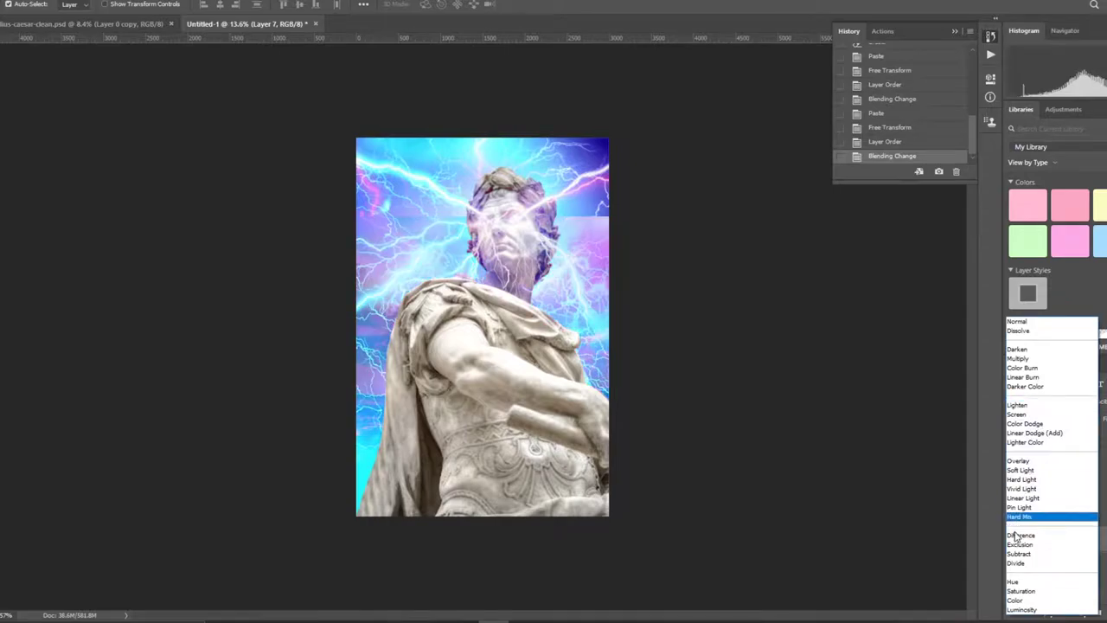
click(1026, 499)
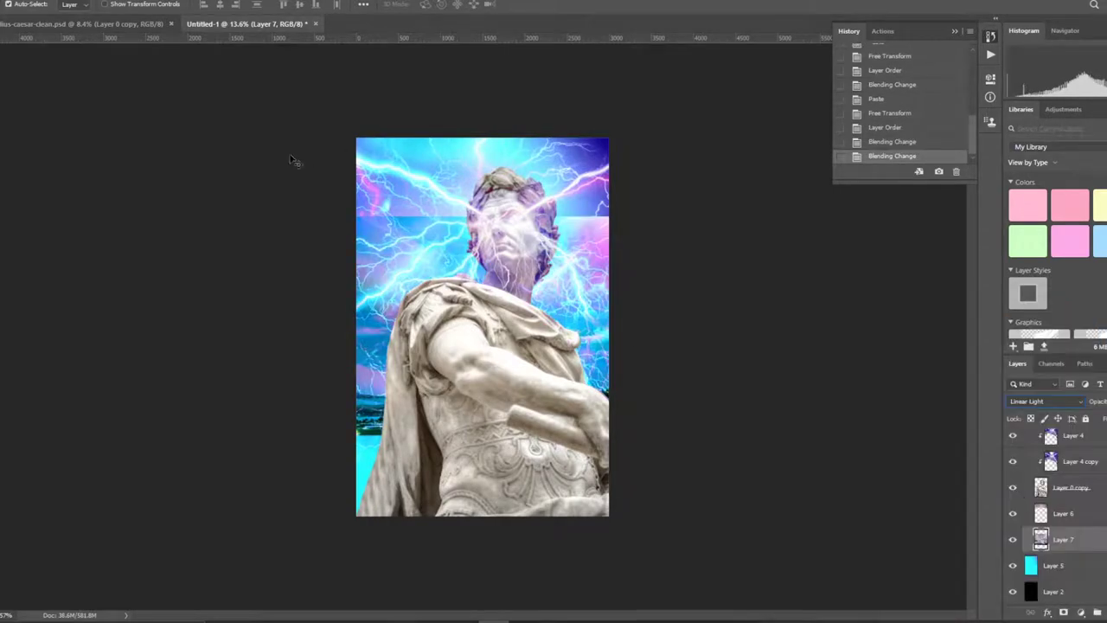
click(597, 259)
scroll(597, 260, down, 1)
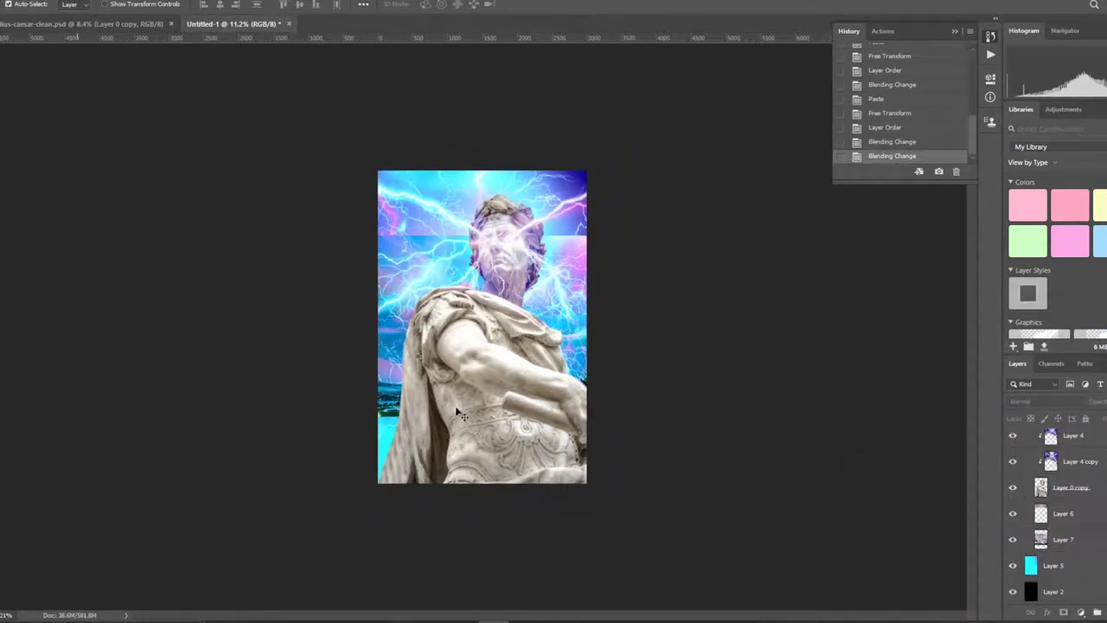
key(ctrl+t)
- Softly erase the lightning photo's hard left and right edges with the 55% opacity Eraser
key(Return)
click(1064, 539)
key(b)
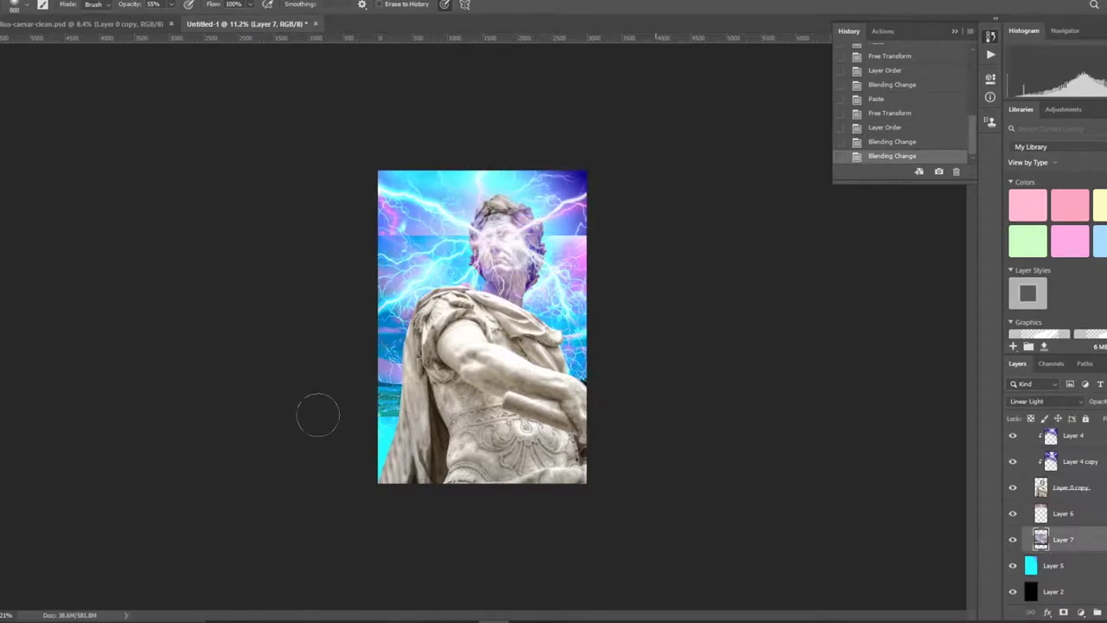
drag(318, 416, 356, 398)
drag(571, 399, 605, 410)
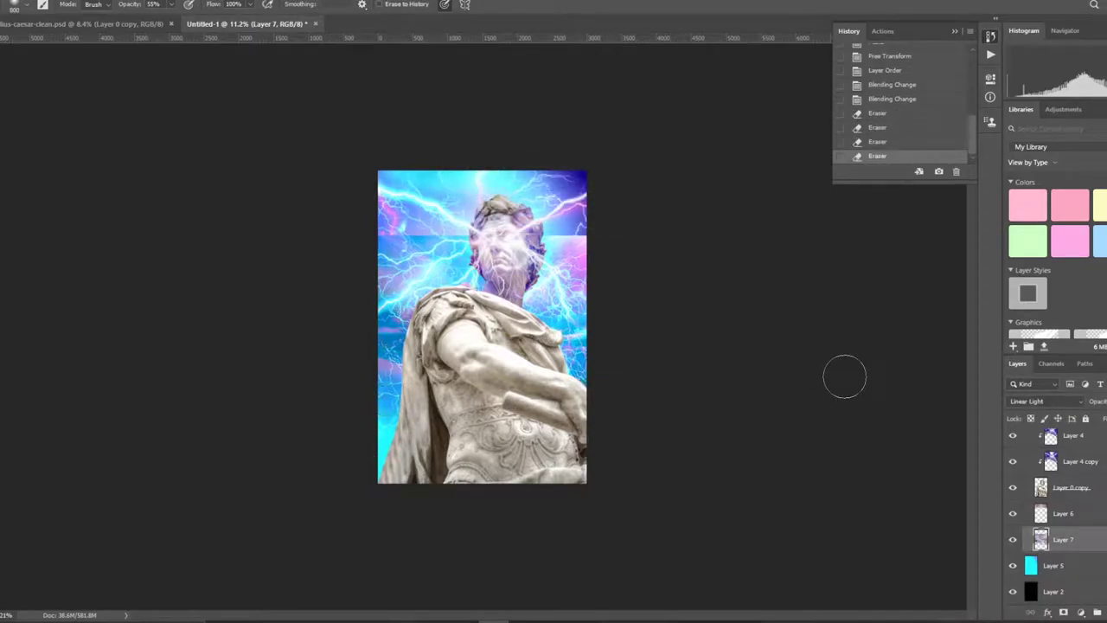
drag(571, 246, 358, 247)
key(ctrl+z)
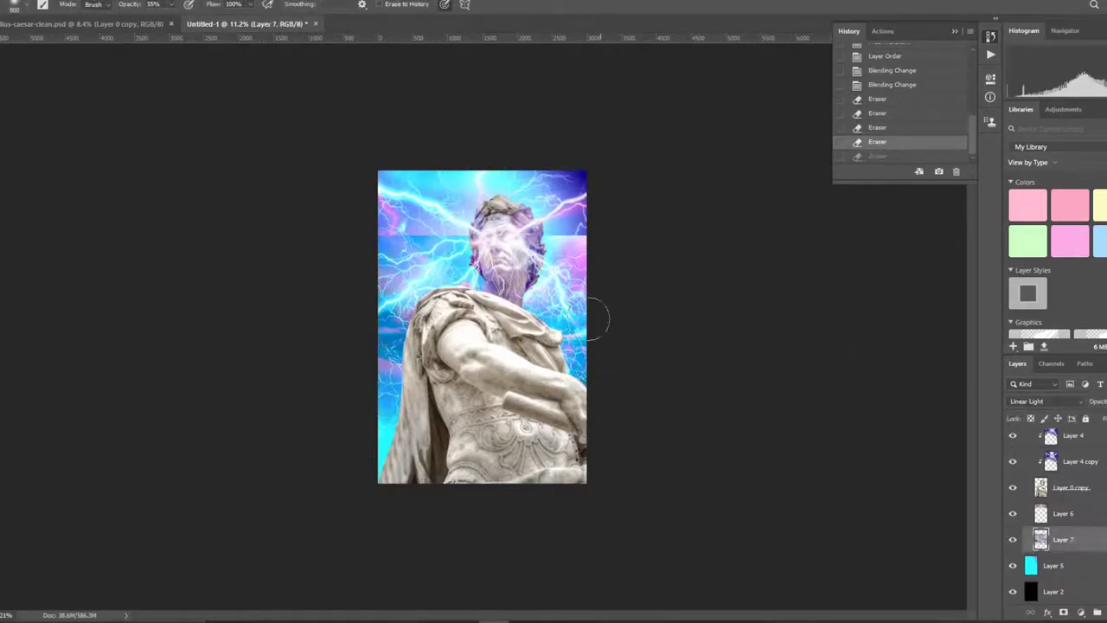
click(371, 229)
key(ctrl+z)
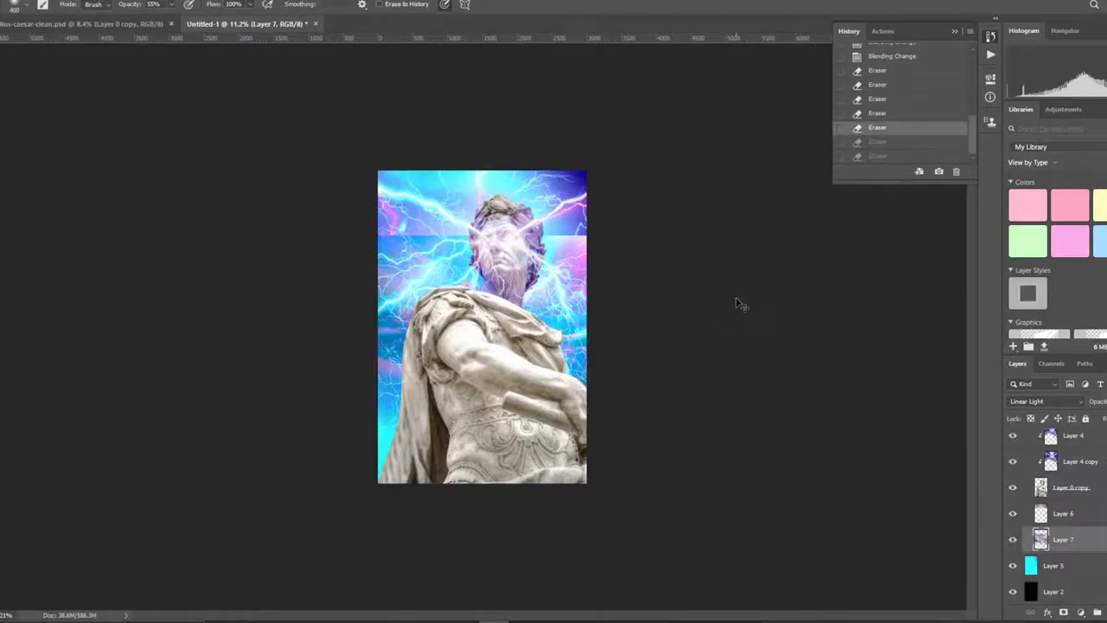
click(1063, 513)
click(373, 230)
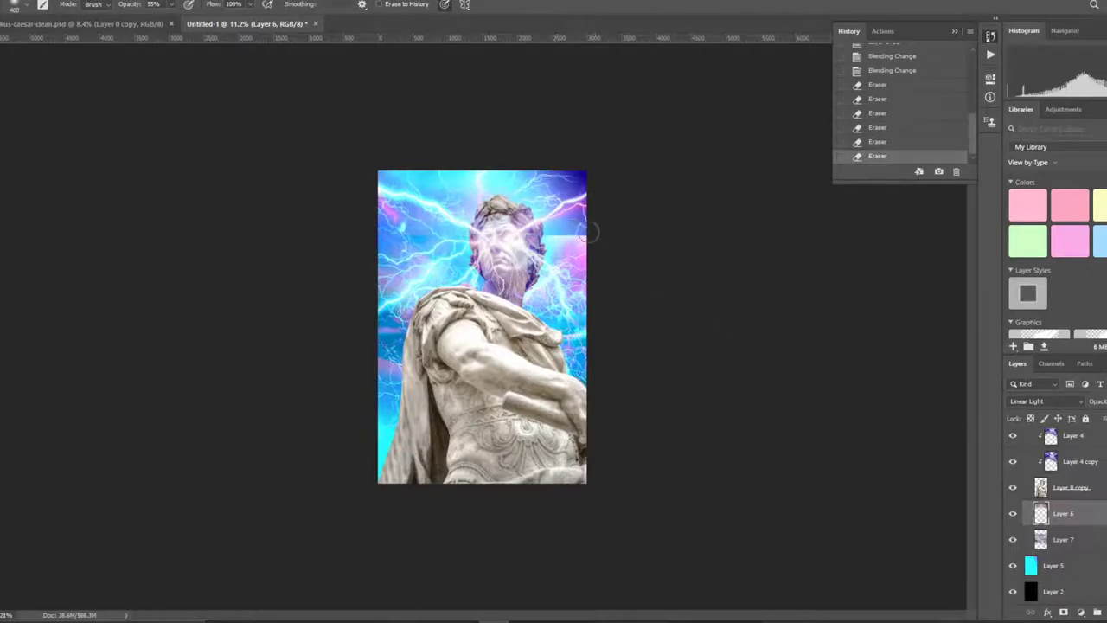
click(1088, 538)
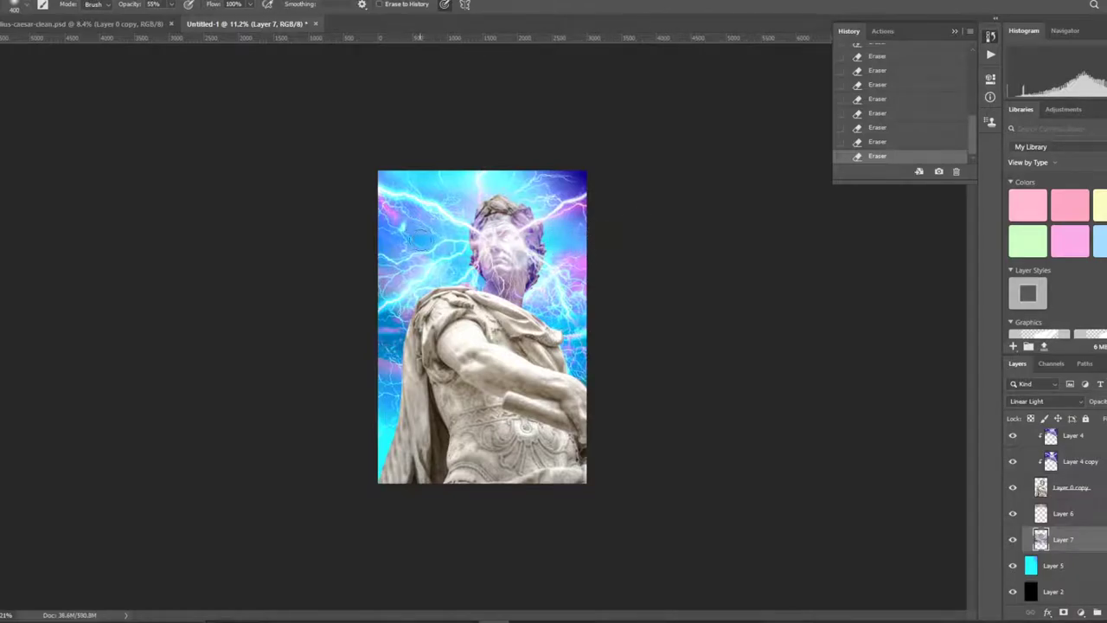
- Erase more of the lightning edges, undoing strokes that faded the statue's face
key(ctrl+j)
key(ctrl+alt+z)
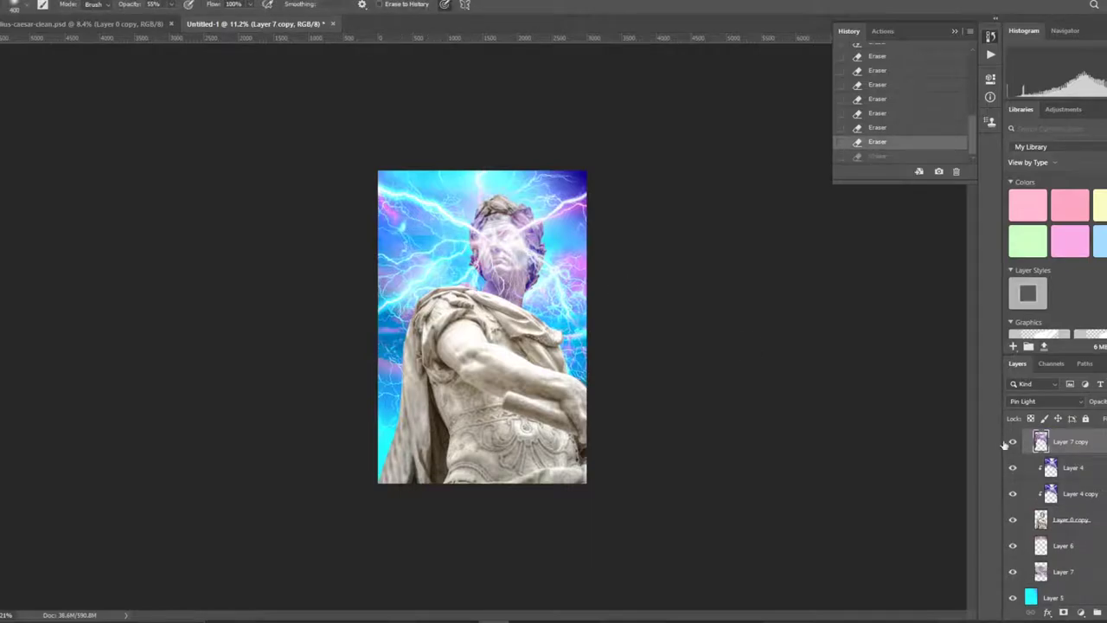
click(1049, 575)
drag(444, 240, 421, 236)
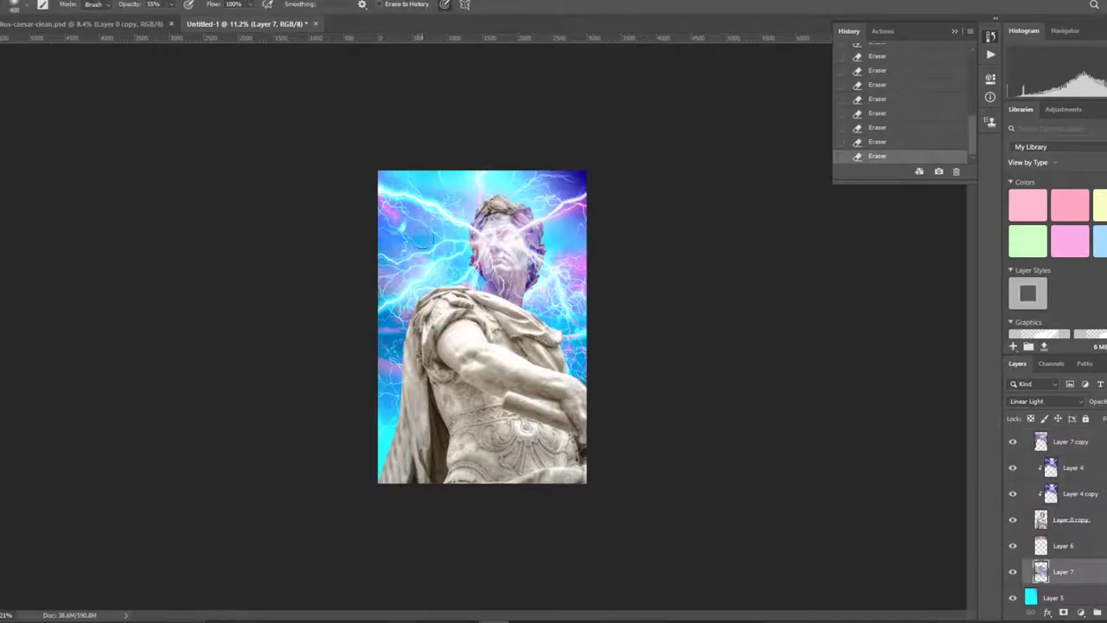
click(1047, 547)
scroll(471, 285, up, 5)
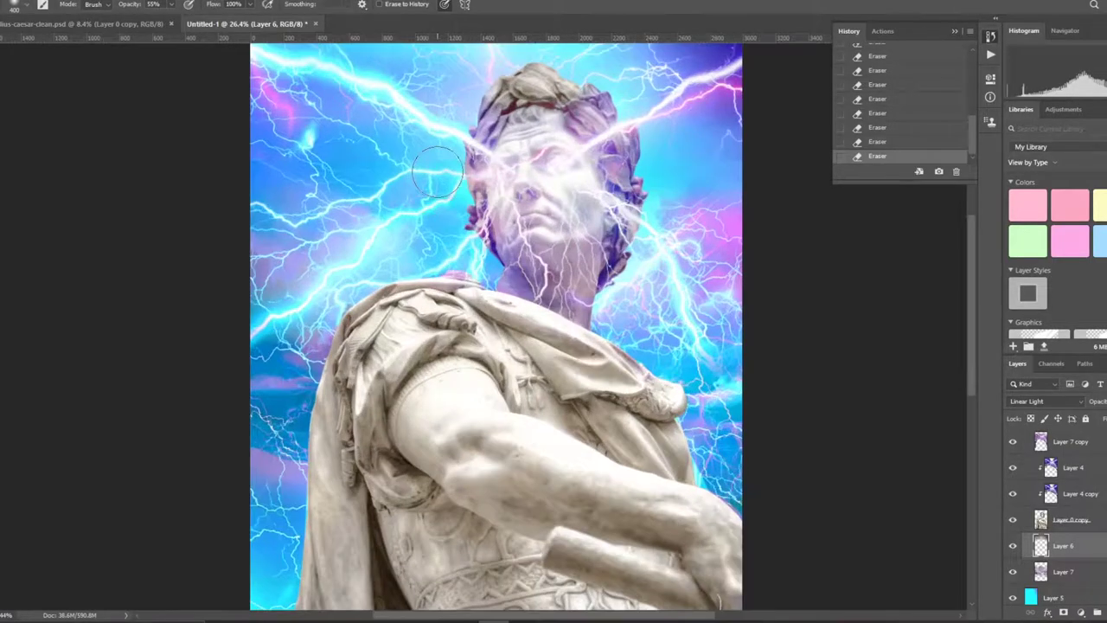
scroll(427, 182, down, 2)
scroll(427, 181, down, 1)
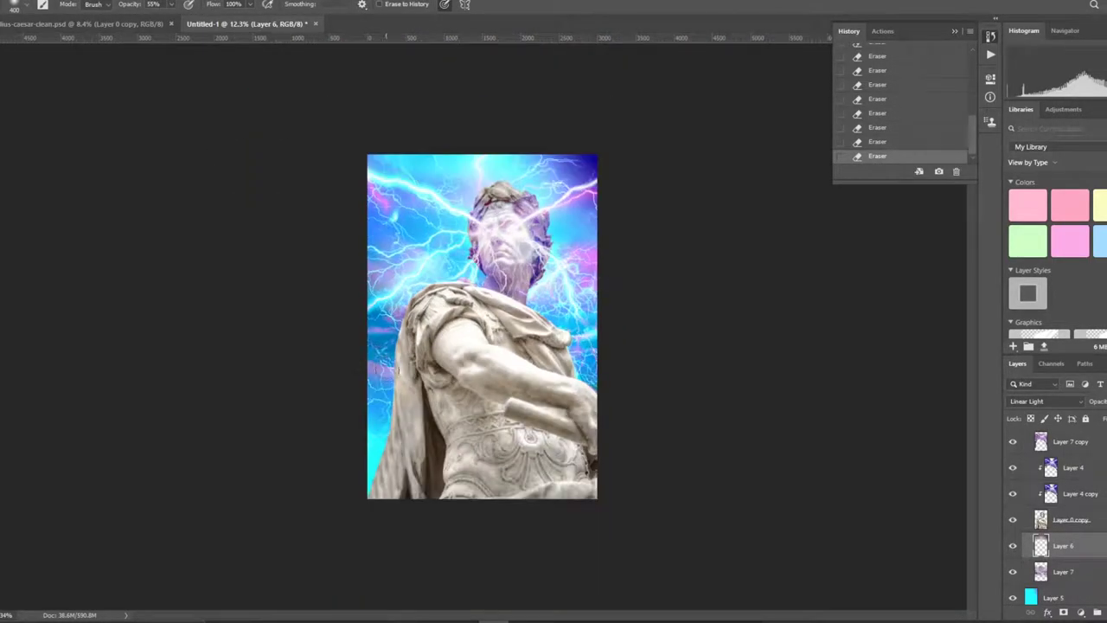
scroll(686, 448, down, 1)
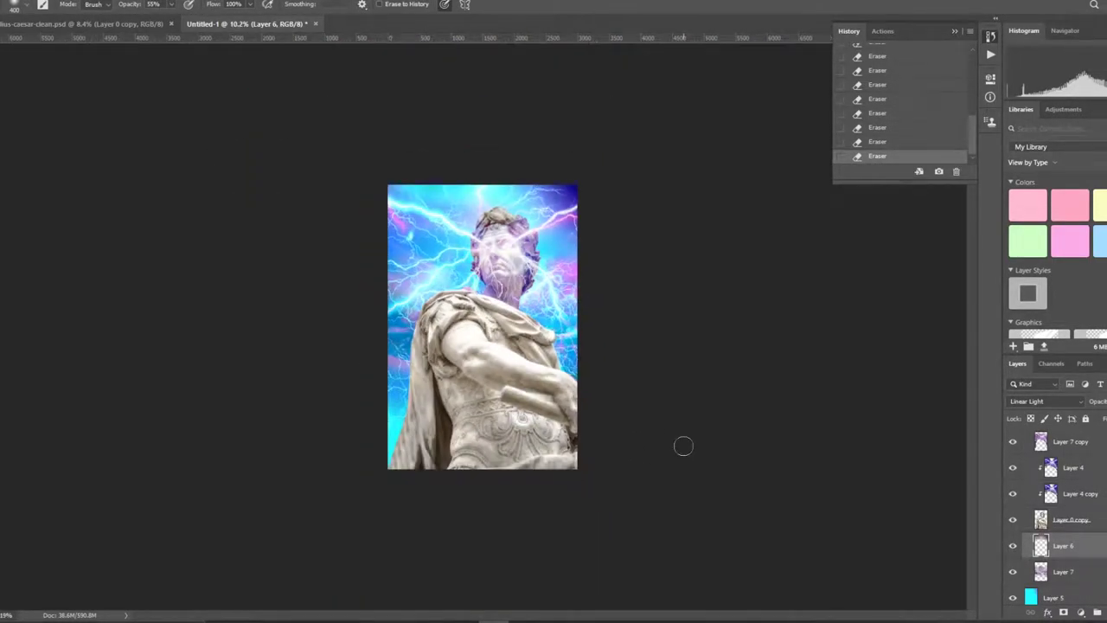
key(ctrl+z)
click(1063, 572)
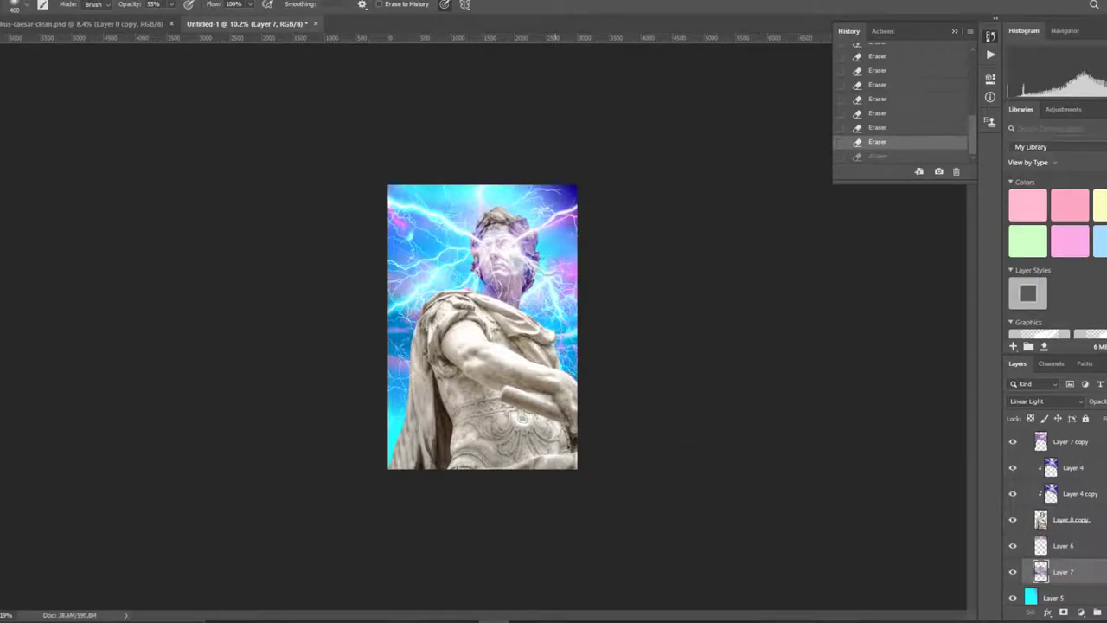
key(ctrl+shift+z)
key(ctrl+z)
- Add a new layer above the cyan background Layer 5 and try pink-blue gradients on it
click(1034, 596)
key(g)
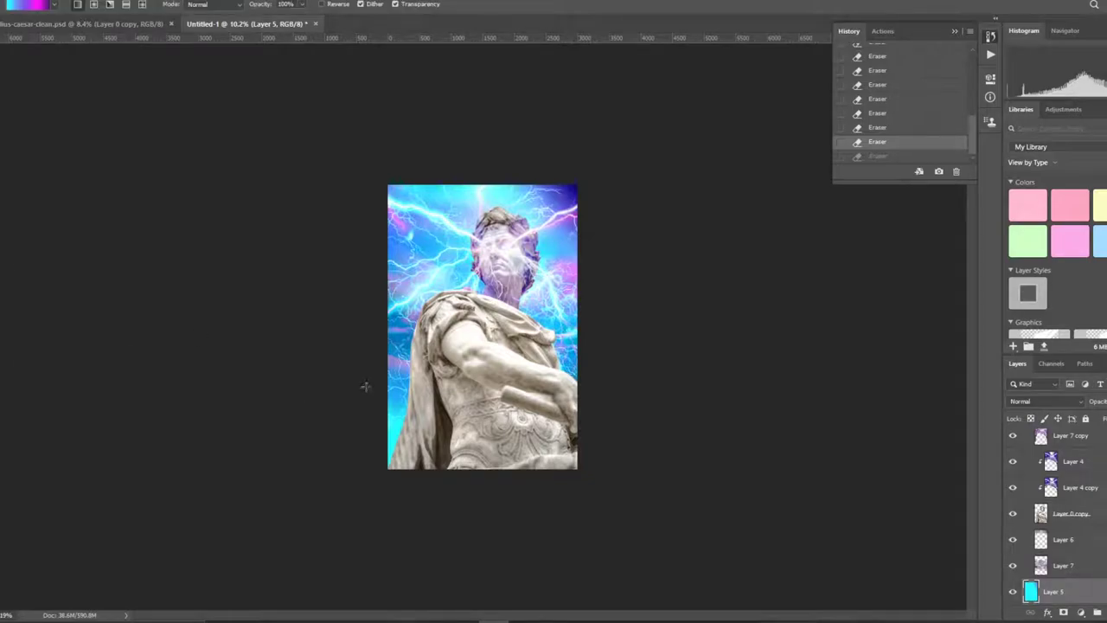
key(ctrl+shift+alt+n)
drag(649, 287, 519, 233)
key(ctrl+z)
drag(367, 131, 620, 274)
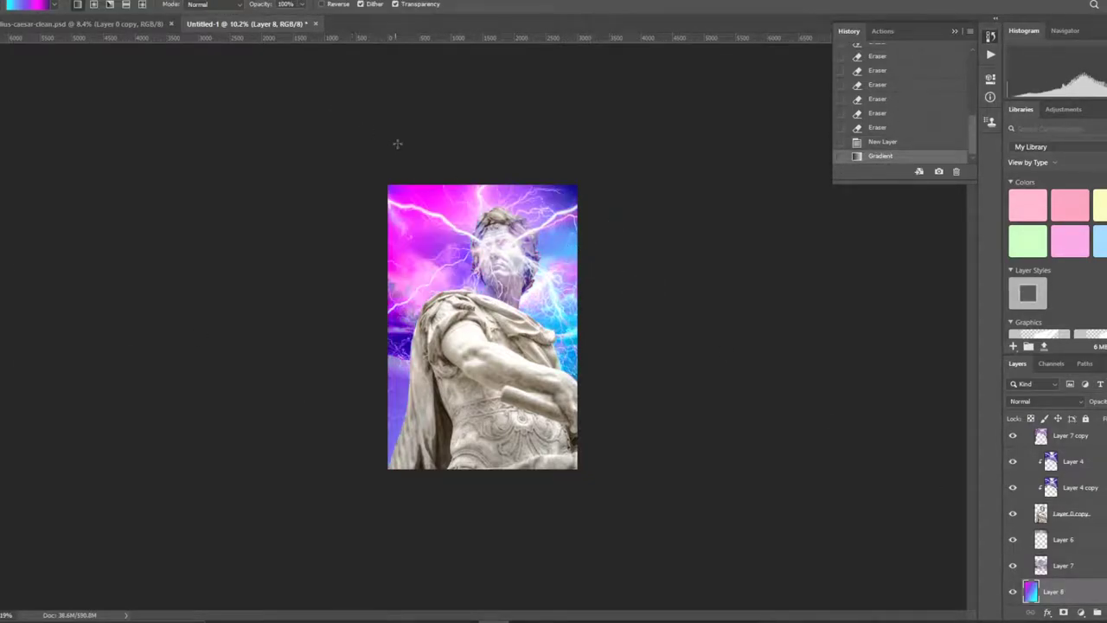
key(ctrl+z)
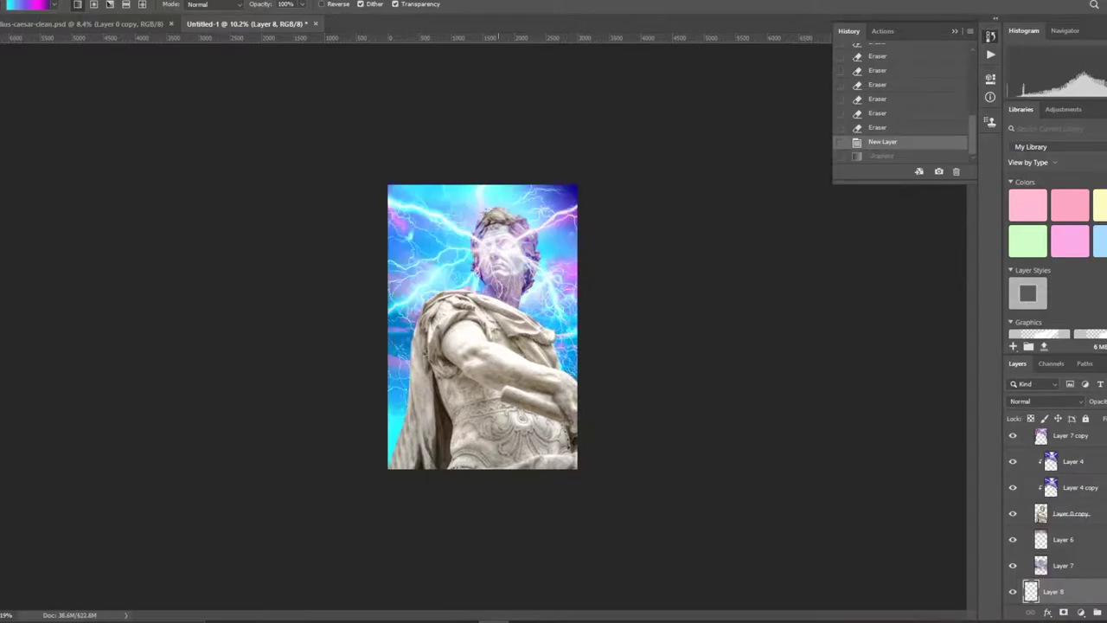
key(ctrl+z)
- Redraw a pink-purple gradient across Layer 8 several times, undoing each attempt
drag(444, 244, 558, 277)
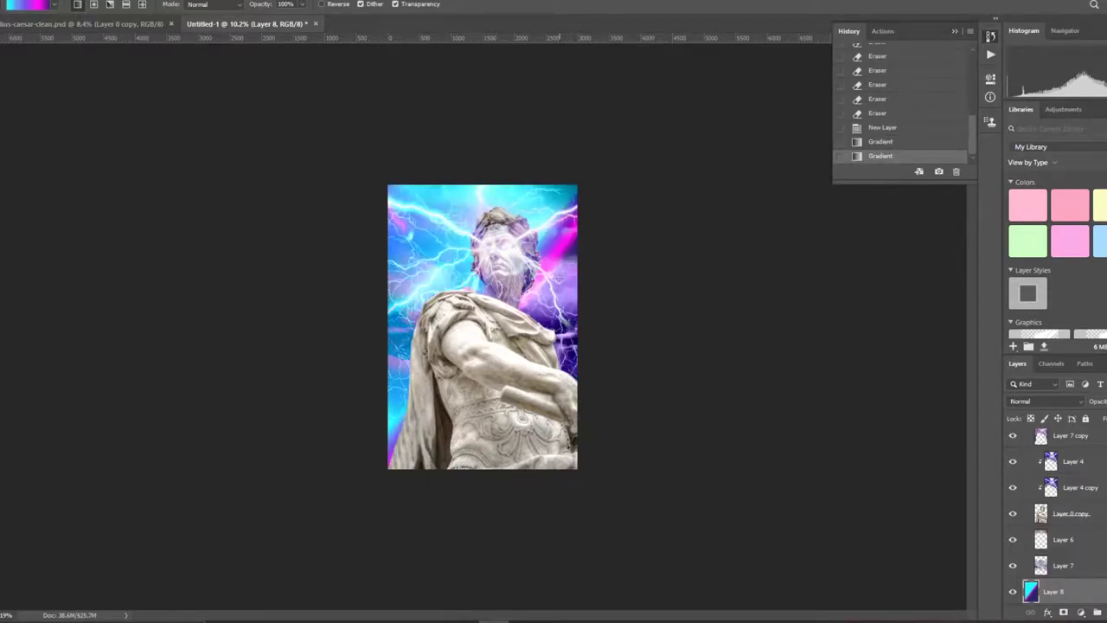
key(ctrl+z)
key(ctrl+z)
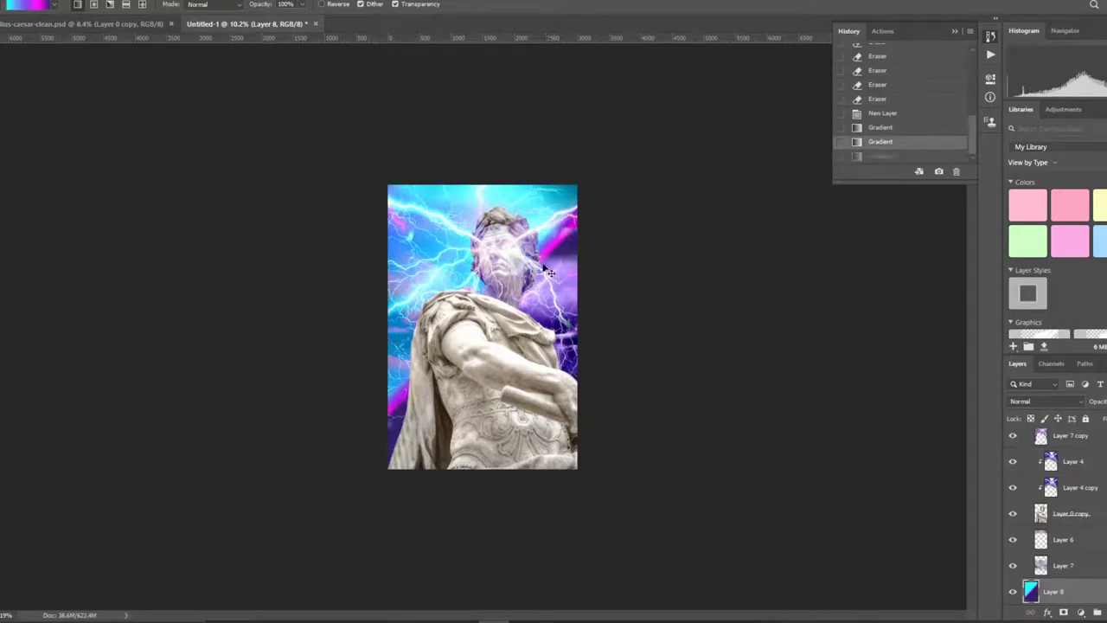
key(ctrl+alt+z)
key(ctrl+alt+z)
key(ctrl+z)
drag(435, 207, 485, 246)
key(ctrl+z)
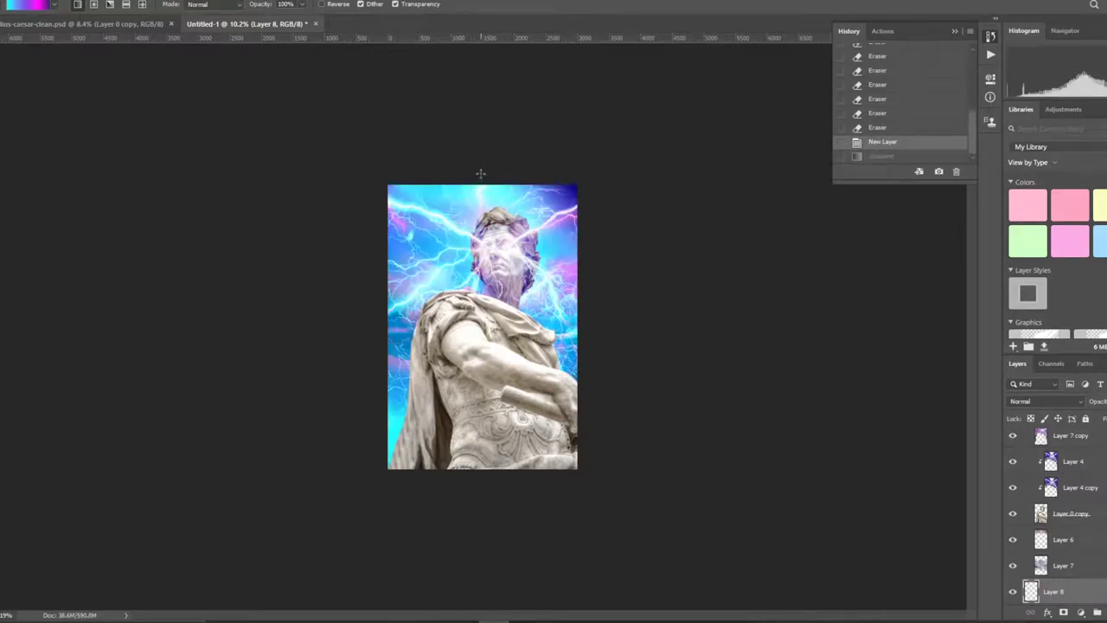
drag(482, 171, 487, 210)
key(ctrl+z)
mouse_move(392, 79)
mouse_down()
mouse_move(489, 114)
mouse_move(561, 496)
mouse_up()
key(ctrl+z)
key(ctrl+z)
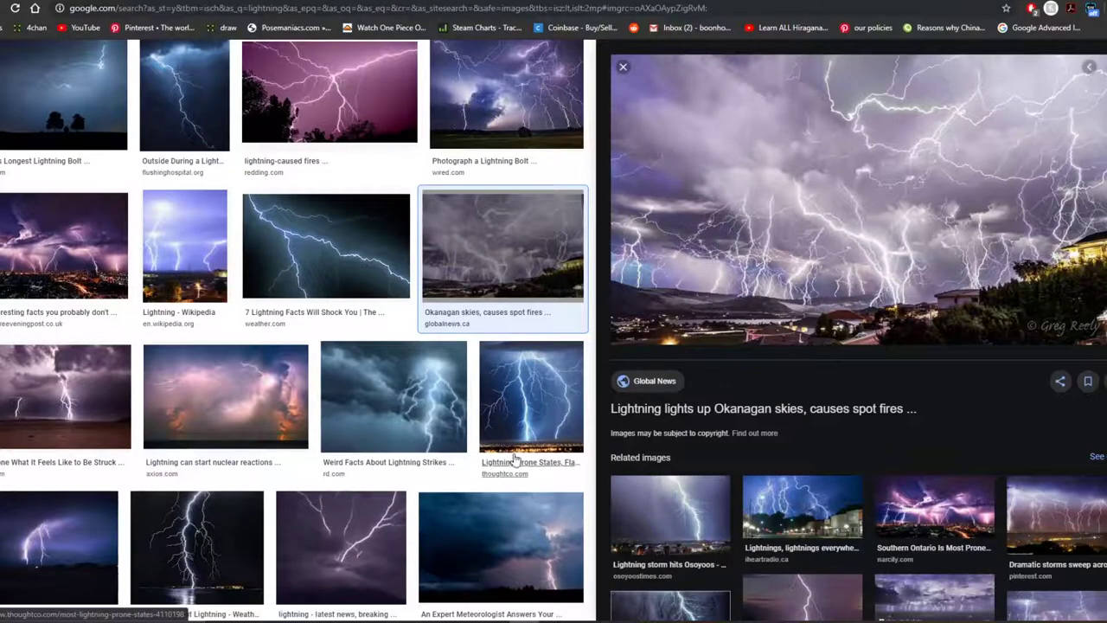
- Copy the Weather Geeks 'True Facts About Lightning' photo and paste it into Photoshop
scroll(248, 410, down, 2)
click(248, 410)
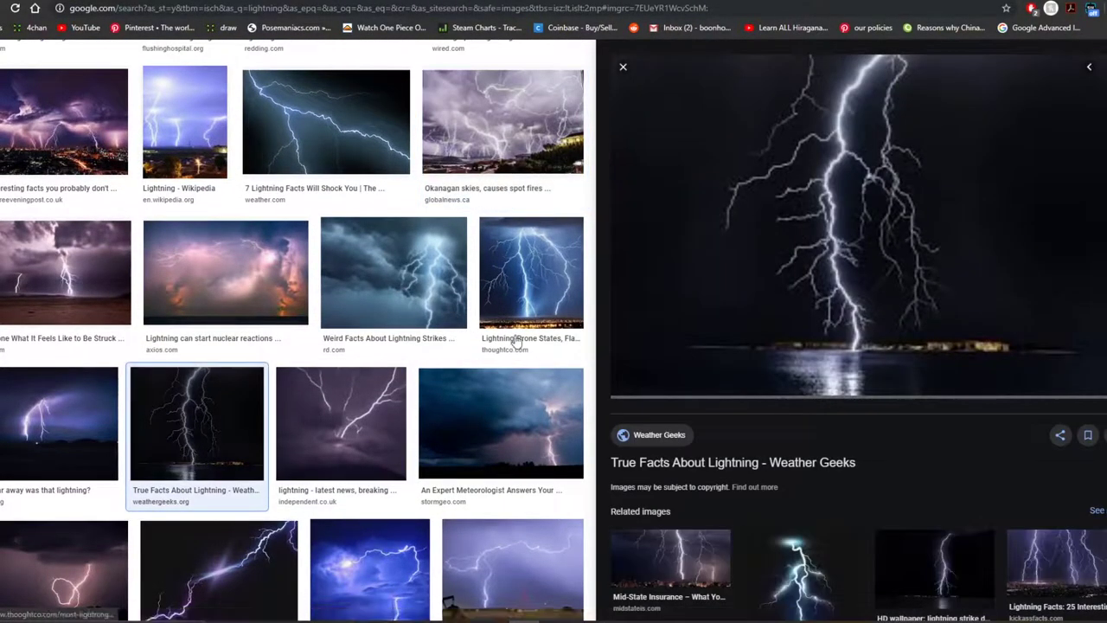
right_click(754, 173)
click(817, 317)
key(ctrl+v)
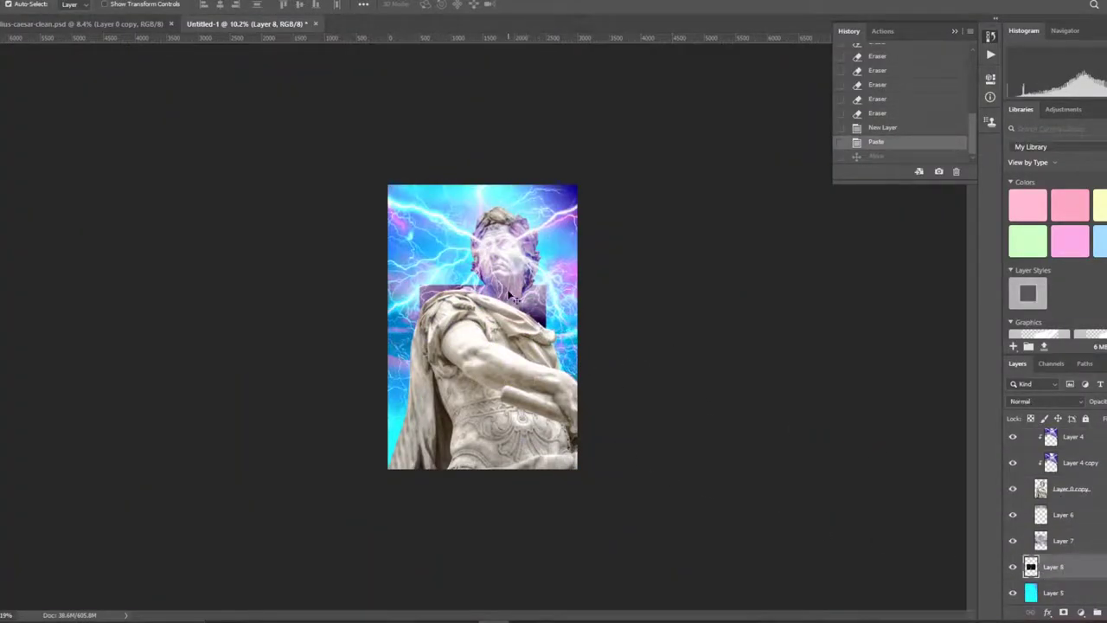
- Enlarge the pasted lightning photo into the lower-left area and move Layer 8 beneath the statue
key(alt+shift+n)
drag(1031, 597, 1060, 443)
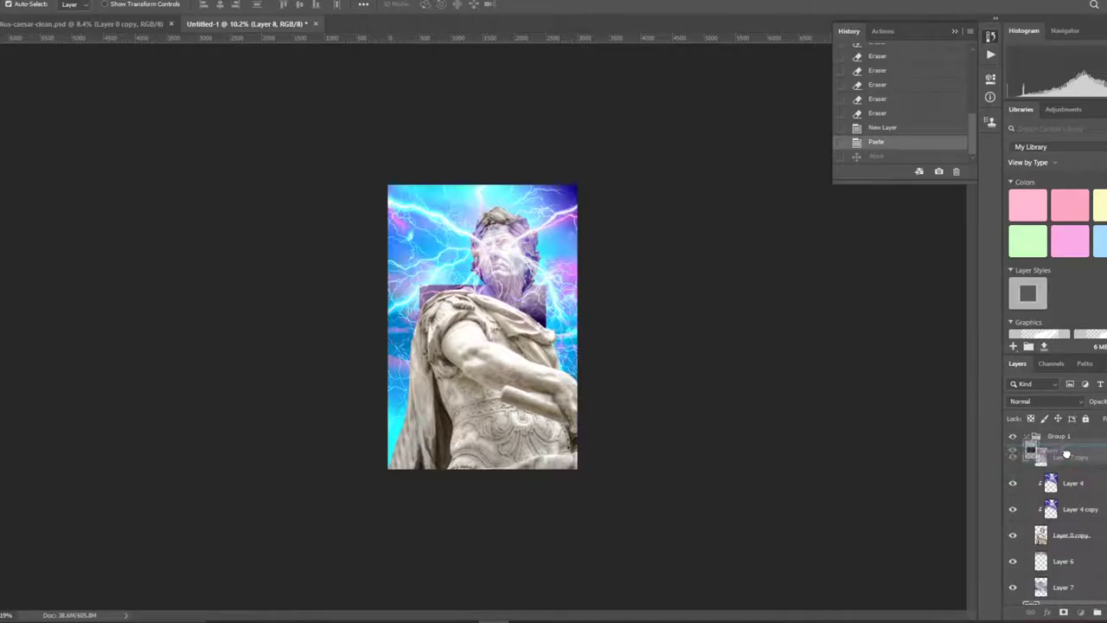
mouse_move(547, 282)
mouse_down()
mouse_move(480, 396)
mouse_move(527, 398)
mouse_move(482, 409)
mouse_up()
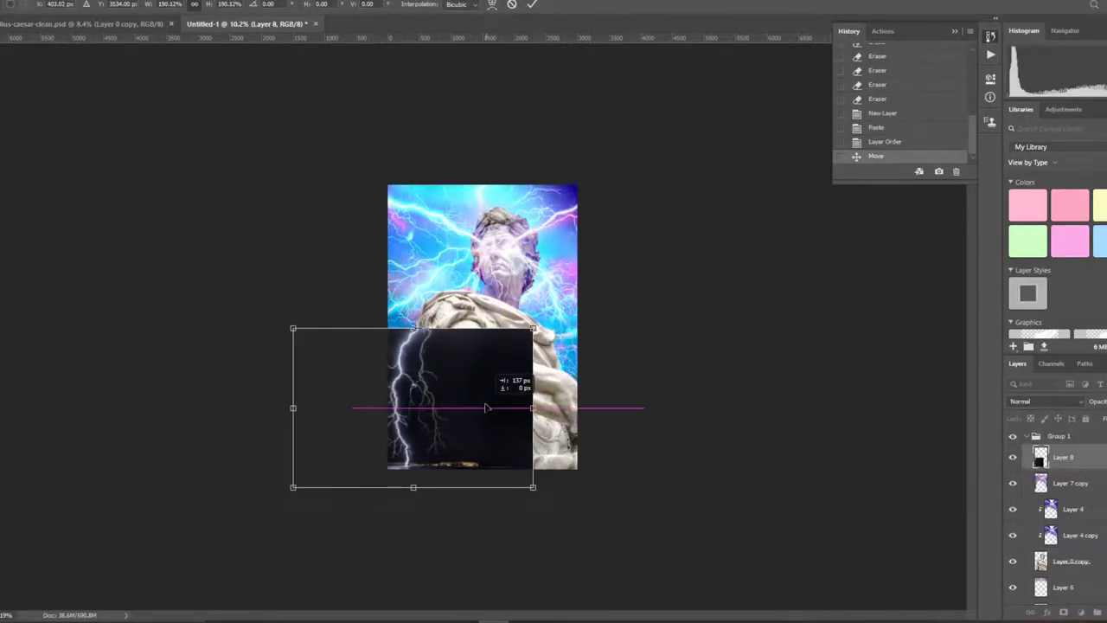
key(Return)
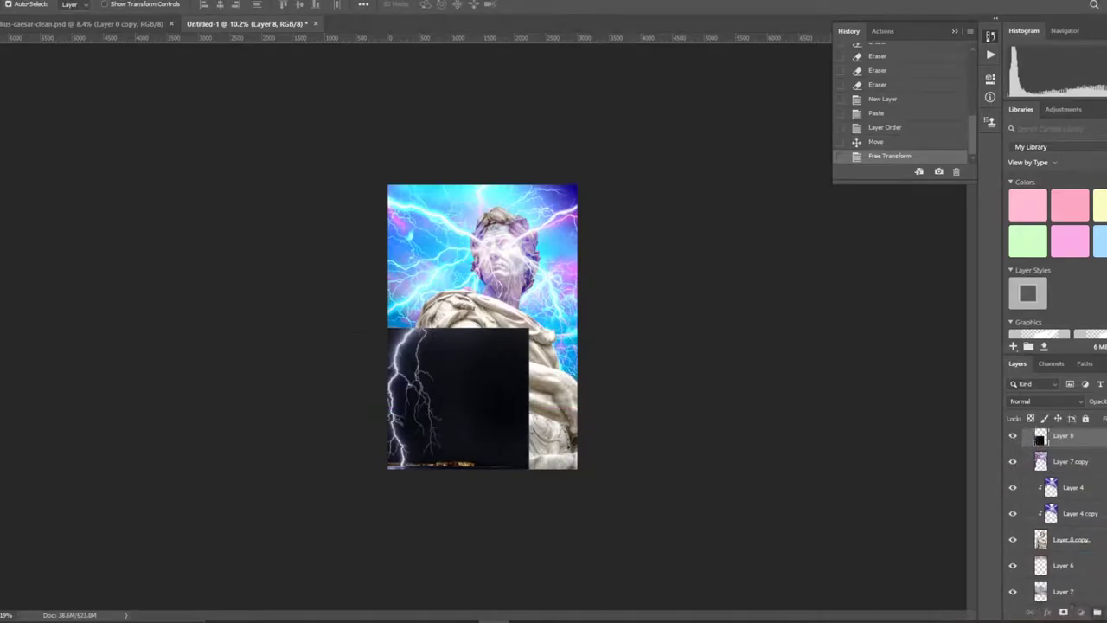
drag(1050, 461, 1050, 552)
- Try Hard Light on Layer 8, move it just below the statue, then switch to Divide
click(1045, 401)
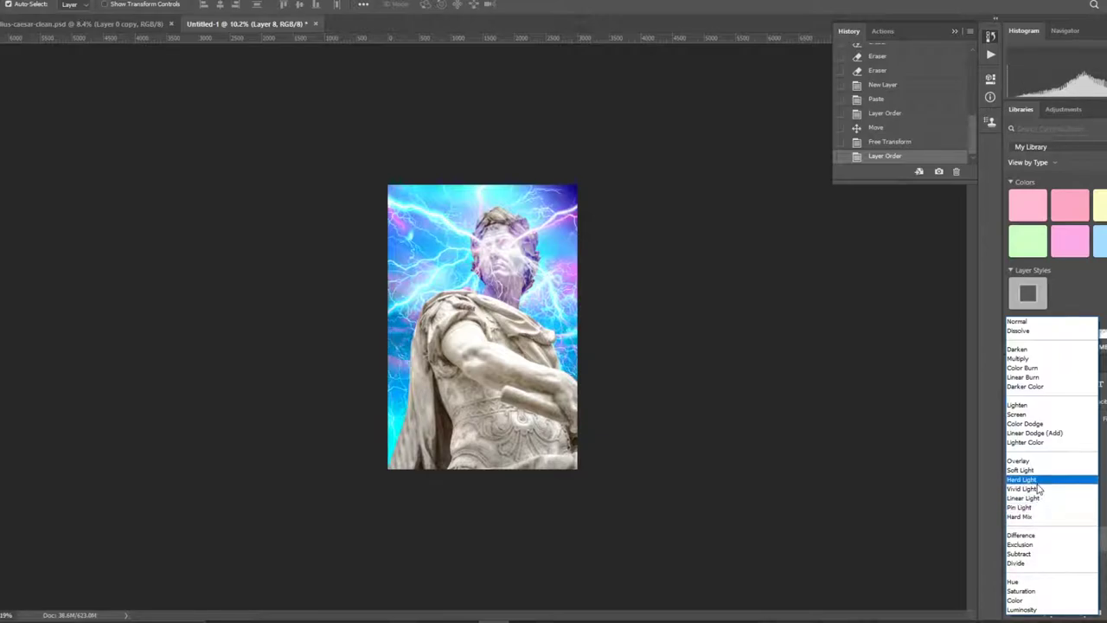
click(1039, 480)
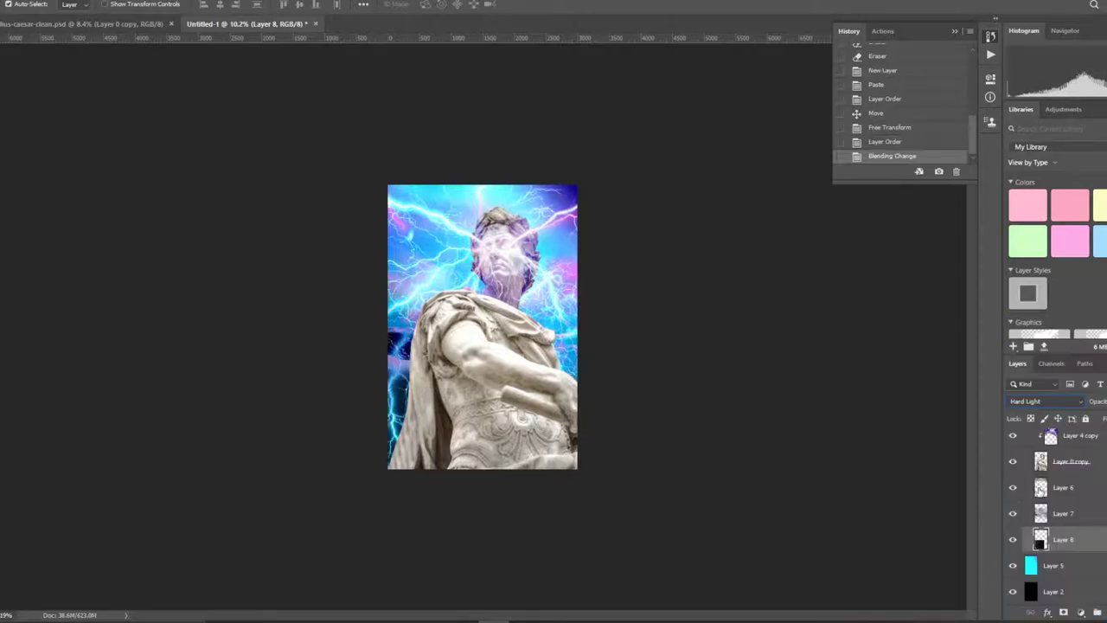
drag(1066, 564, 1066, 486)
click(1045, 401)
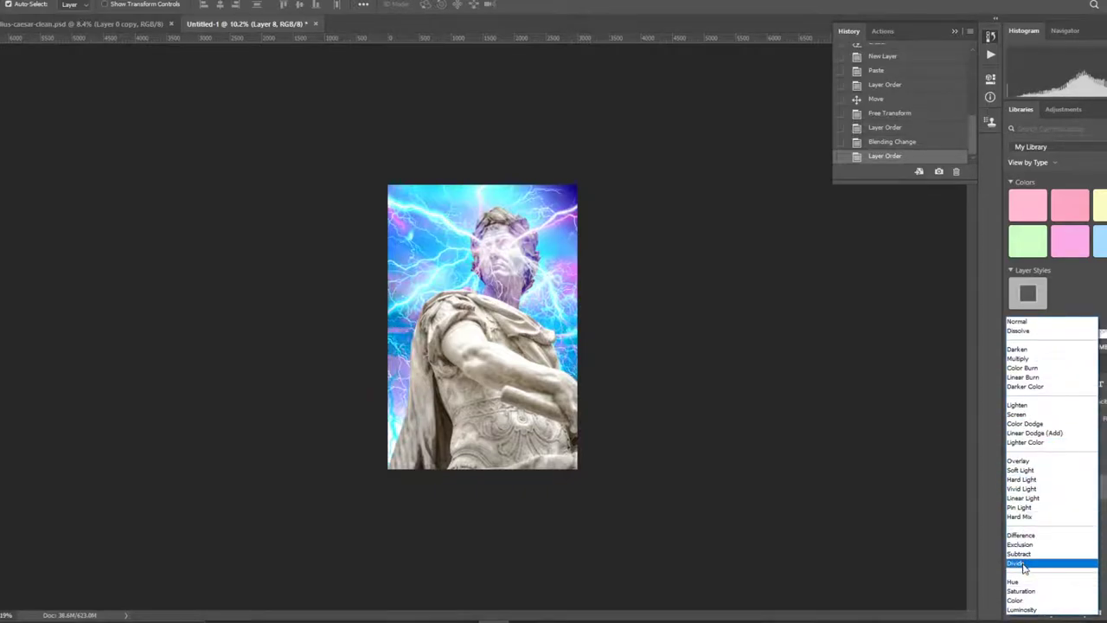
click(1037, 566)
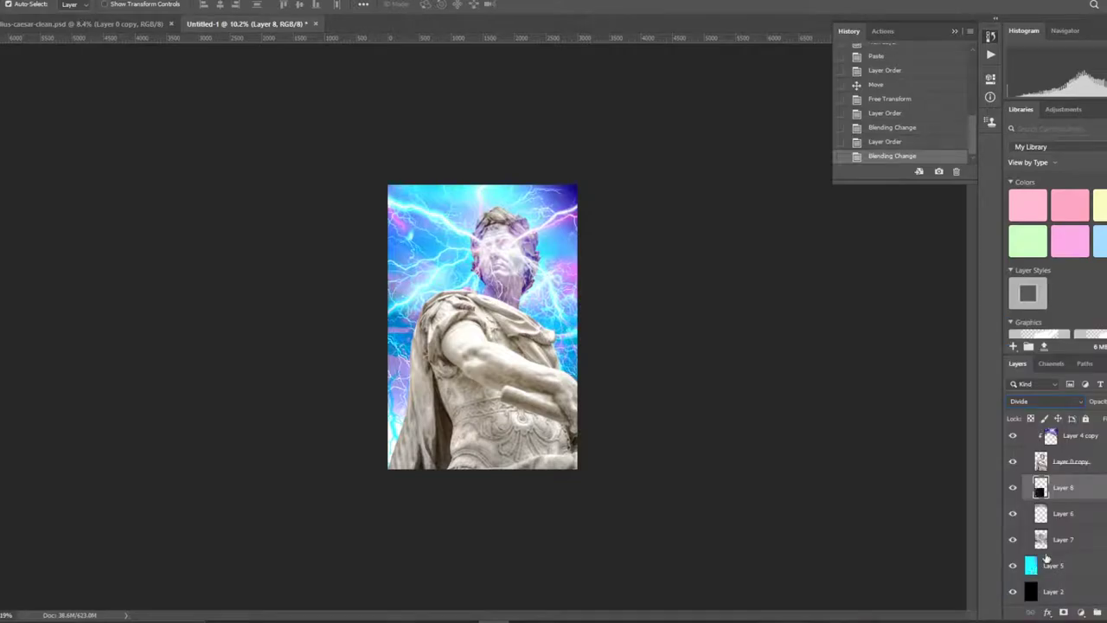
- Cycle through blend modes with Shift+plus/minus and settle Layer 8 on Overlay
key(shift+plus)
key(shift+minus)
key(shift+plus)
key(shift+minus)
key(shift+plus)
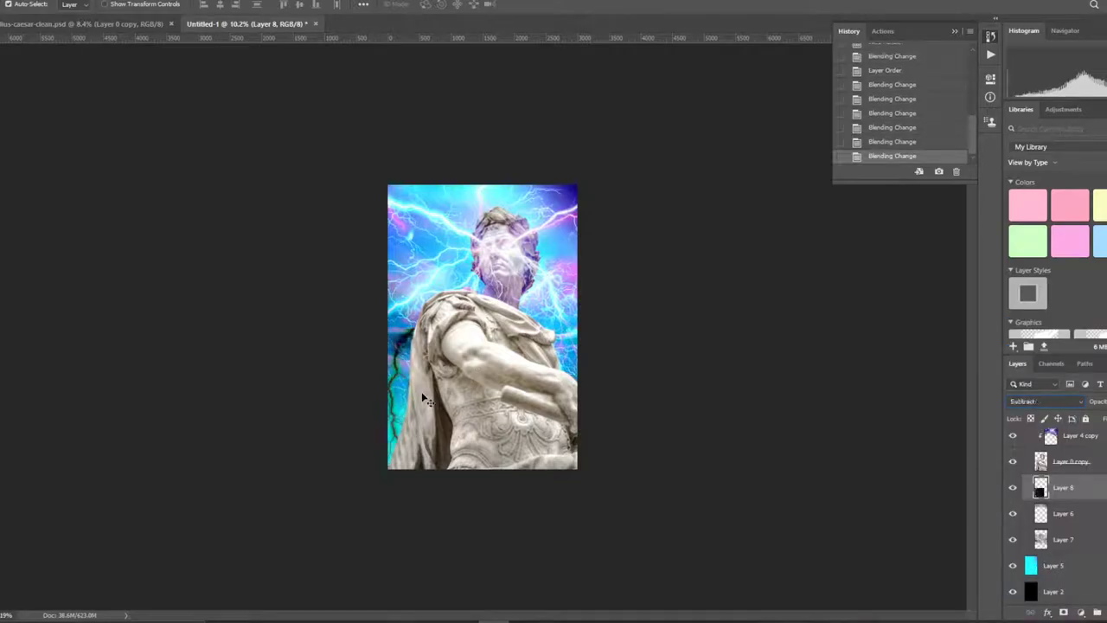
key(shift+minus)
key(shift+plus)
key(shift+minus)
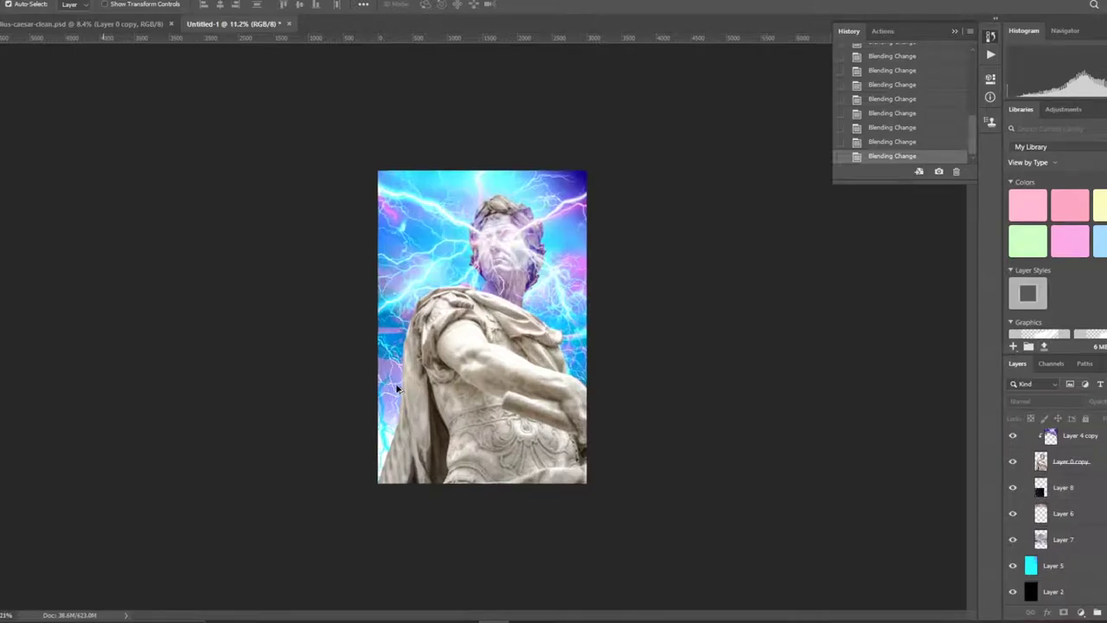
click(1044, 500)
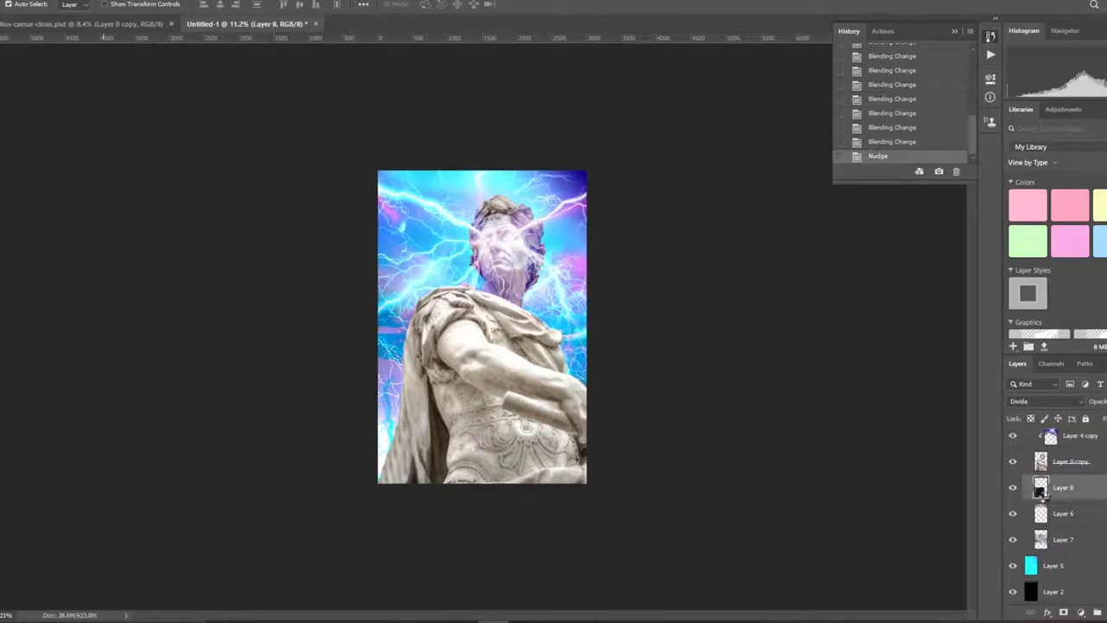
click(1045, 402)
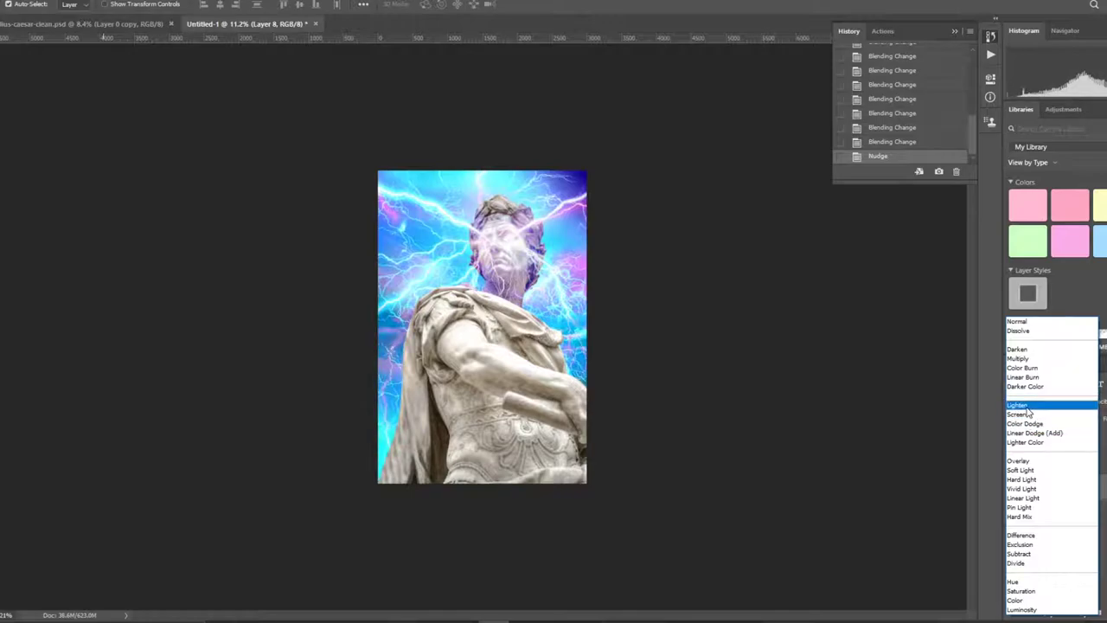
click(1026, 465)
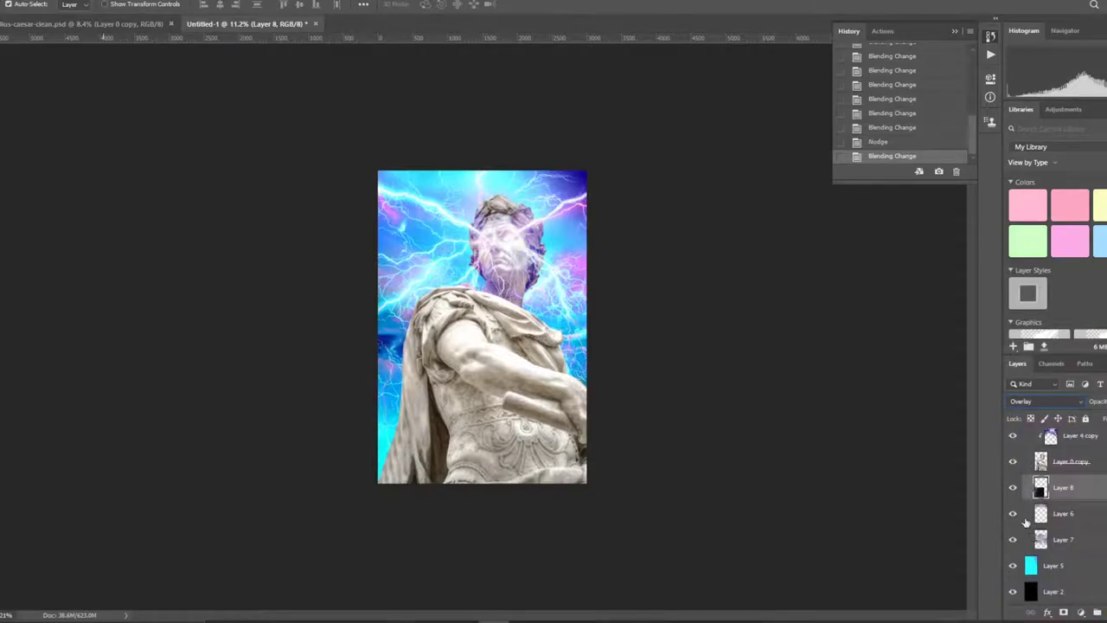
- Delete the extra dark lightning Layer 8
scroll(660, 309, down, 2)
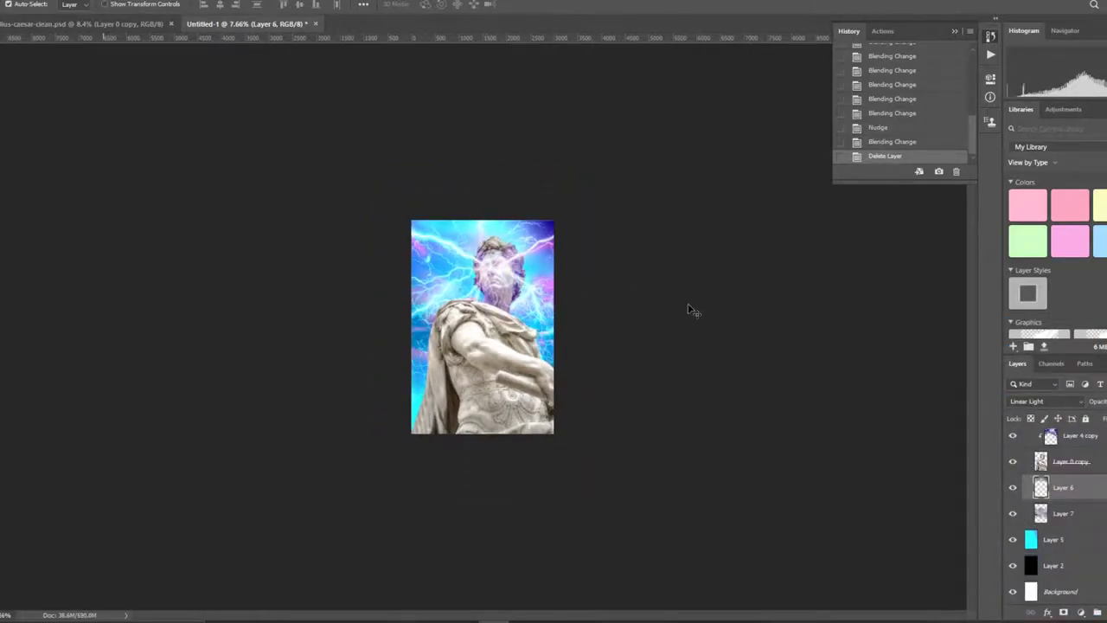
scroll(690, 309, up, 1)
key(Delete)
- Merge Layers 6 and 7 and blend the result in Vivid Light after trying Soft Light
scroll(1089, 467, up, 1)
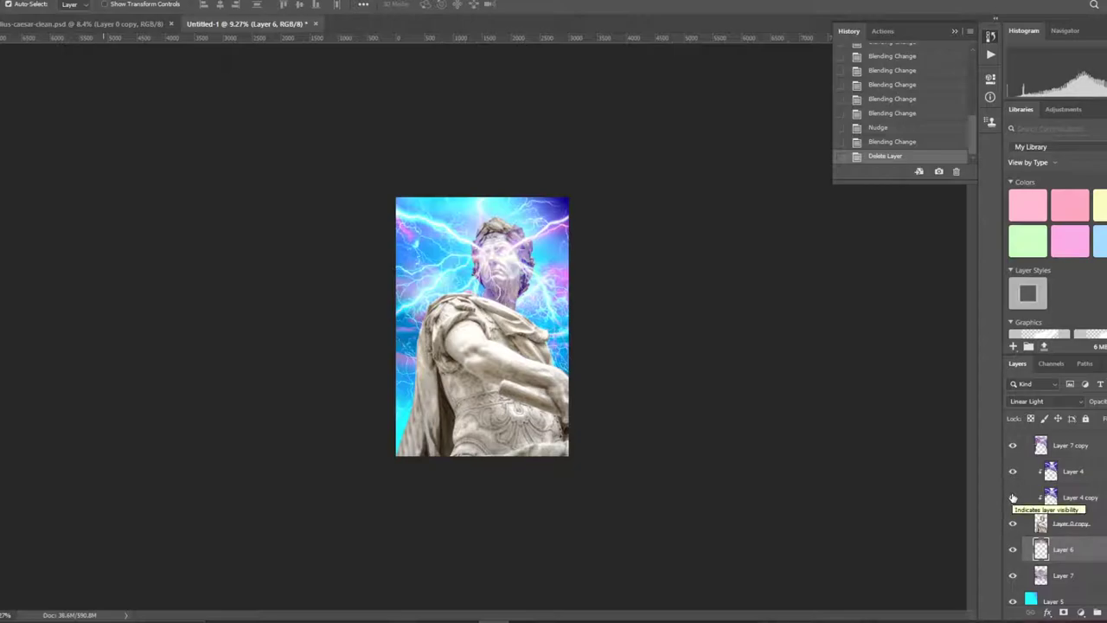
scroll(1089, 488, up, 1)
shift+click(1088, 509)
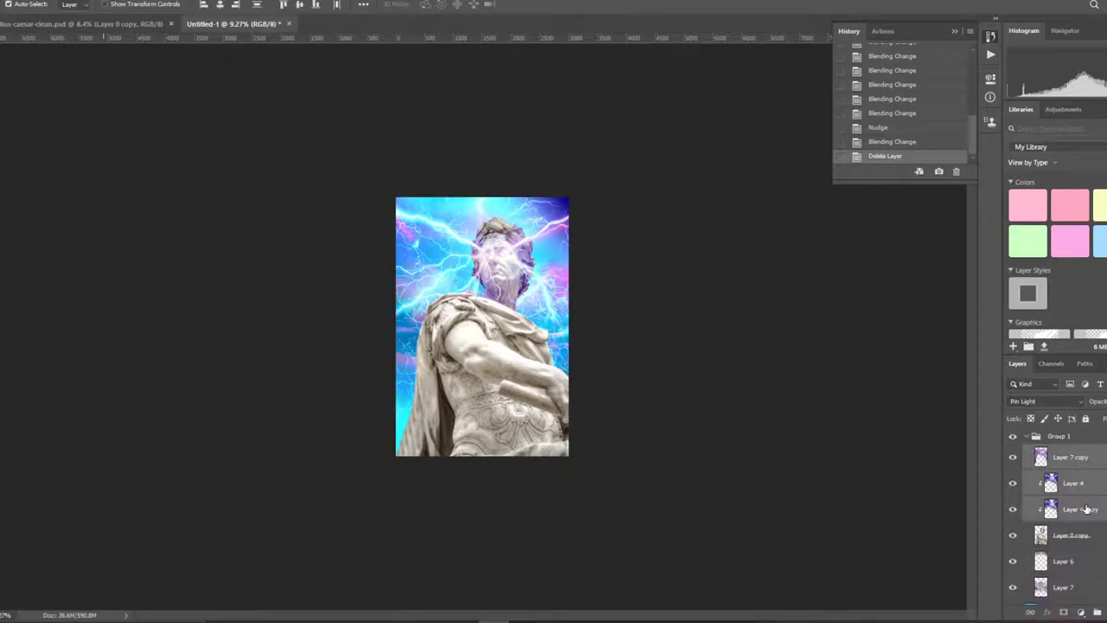
scroll(1073, 519, down, 1)
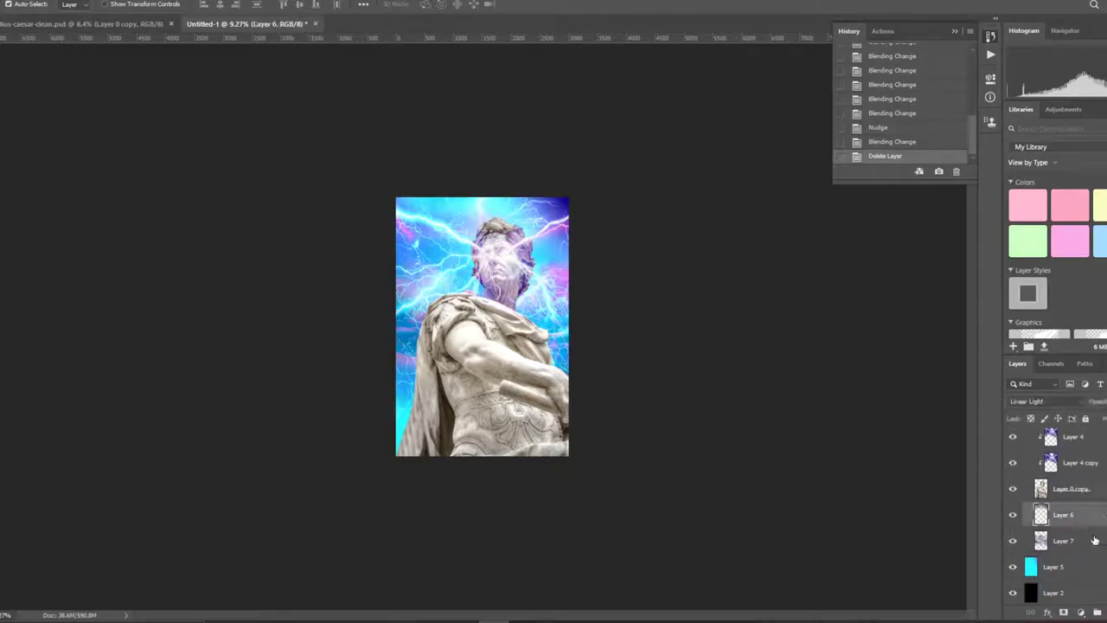
right_click(1038, 515)
click(1014, 378)
click(1042, 321)
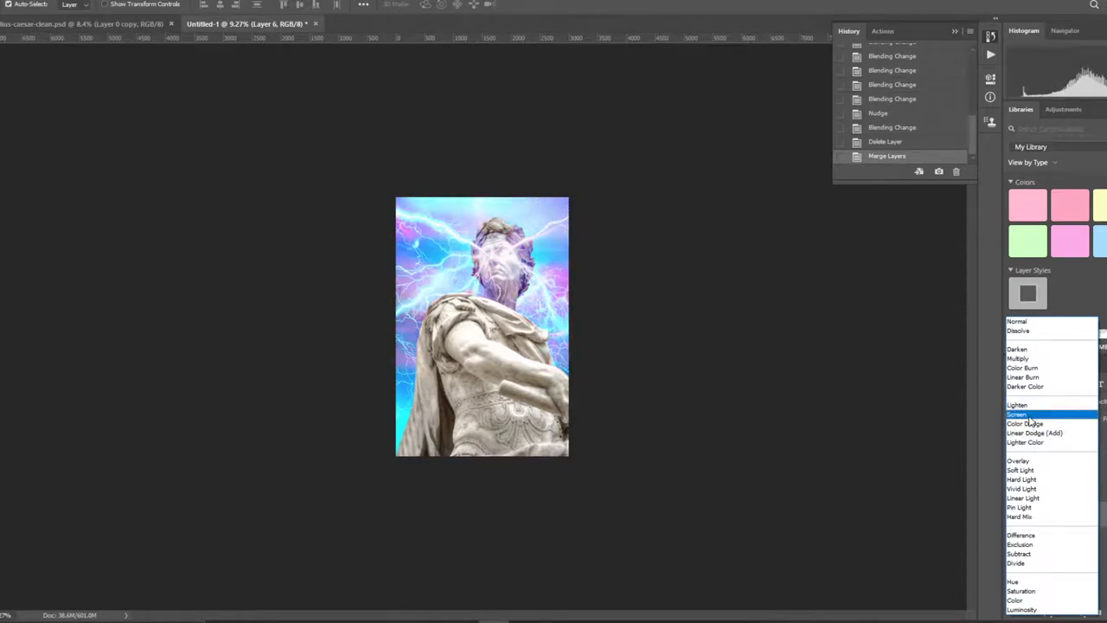
click(1028, 474)
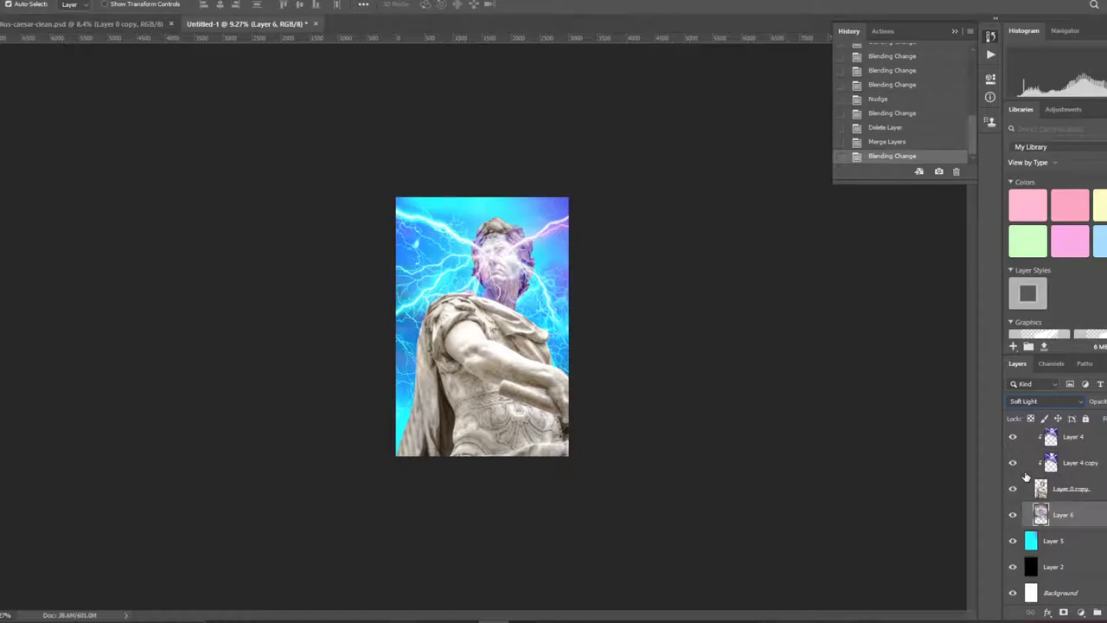
click(1030, 489)
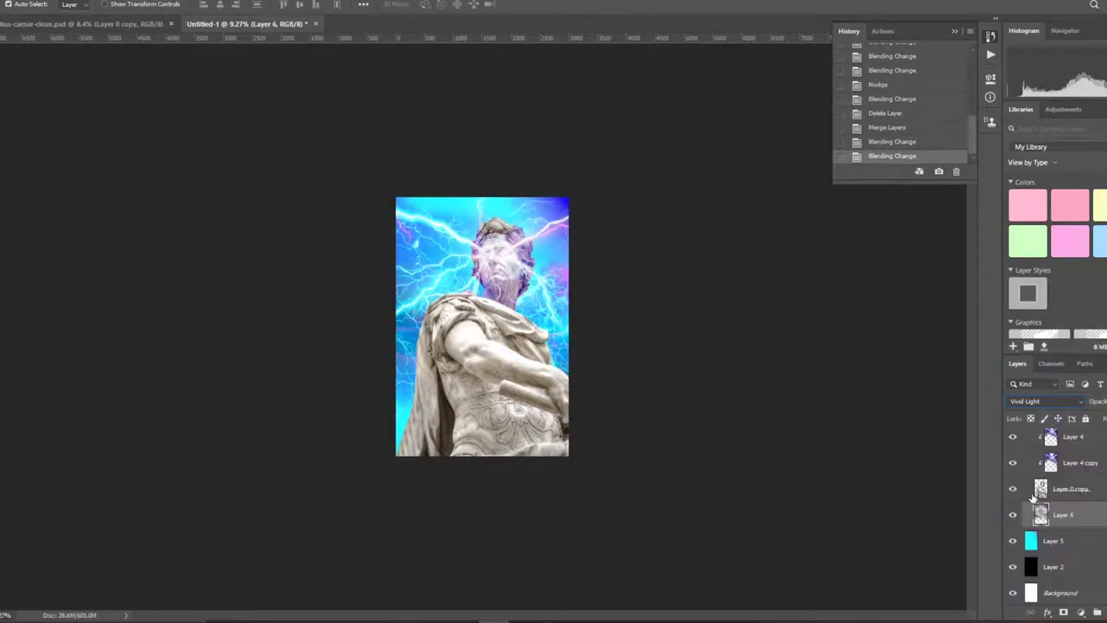
- Add a Selective Color adjustment layer and nudge the Blues magenta slider
click(1082, 613)
click(1038, 599)
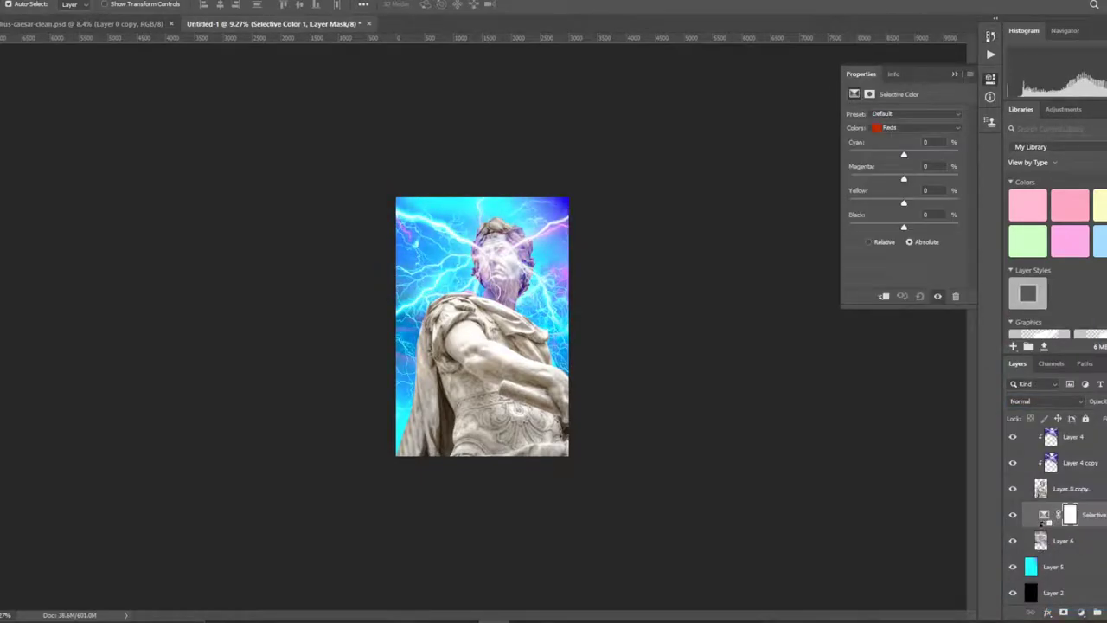
click(917, 128)
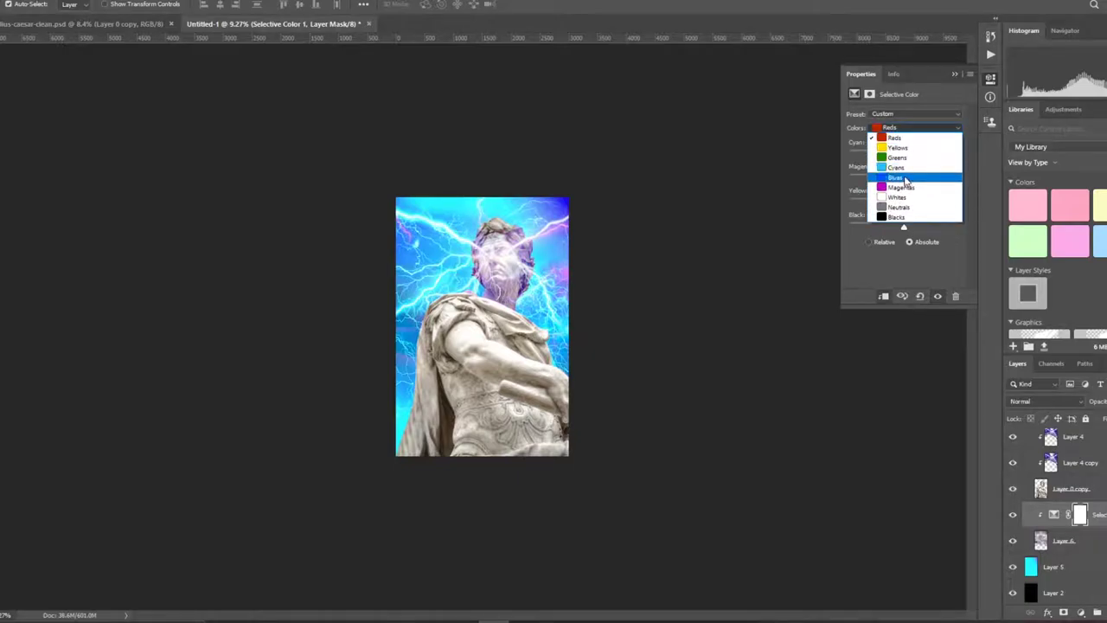
click(903, 177)
drag(904, 177, 903, 177)
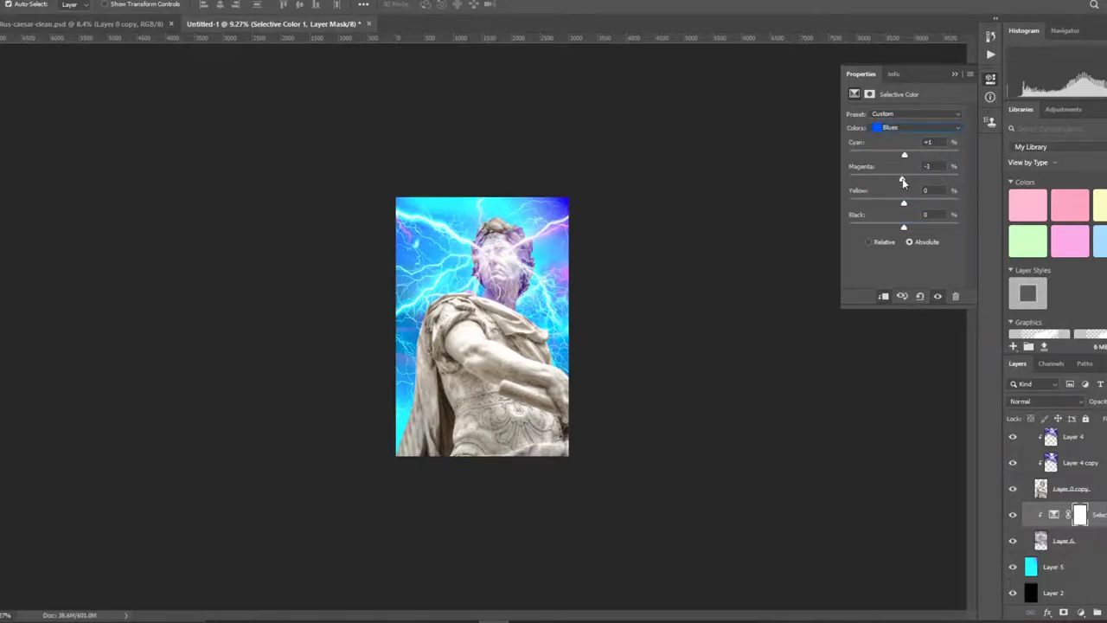
- Set Neutrals to Cyan -69, Magenta +39, Yellow -85; add a second Selective Color layer
click(909, 129)
click(896, 204)
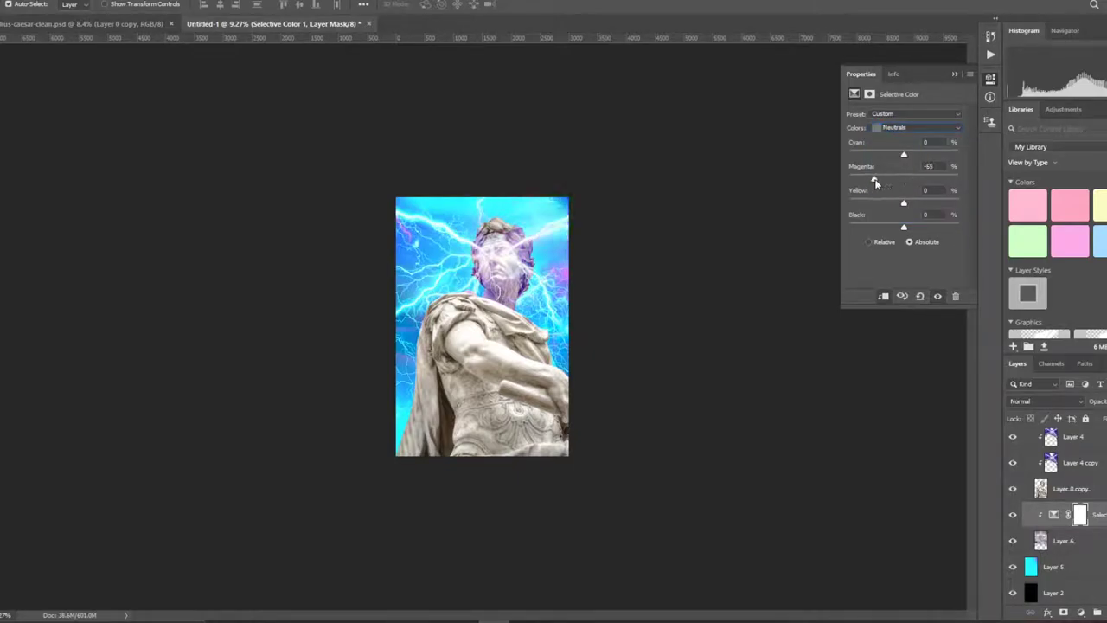
mouse_move(904, 179)
mouse_down()
mouse_move(937, 179)
mouse_move(861, 203)
mouse_up()
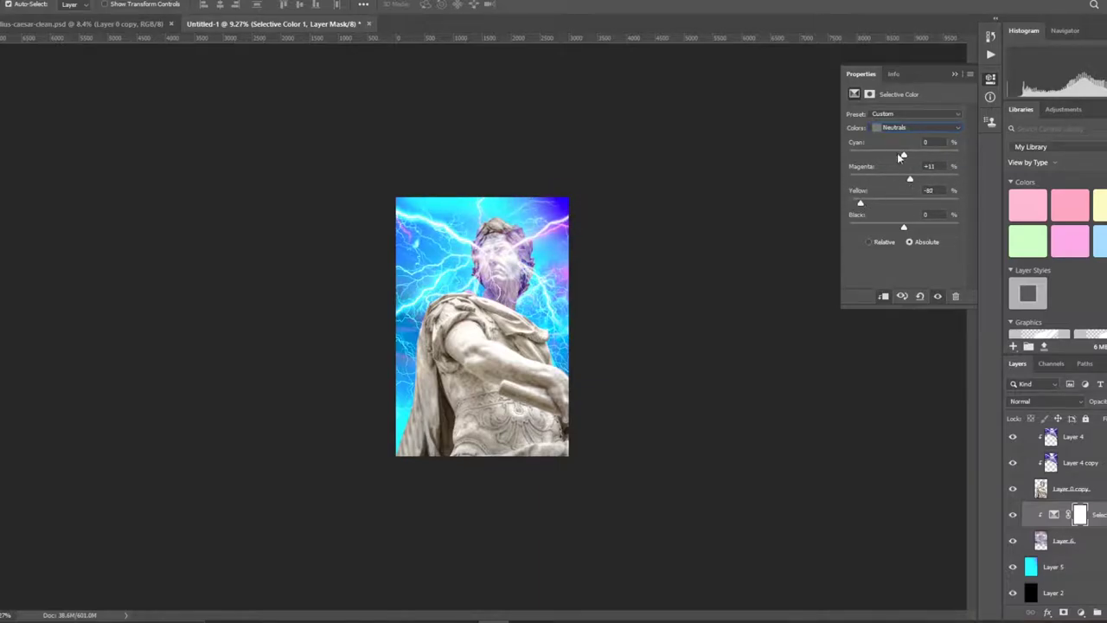
mouse_move(904, 154)
mouse_down()
mouse_move(868, 170)
mouse_move(940, 179)
mouse_move(909, 184)
mouse_up()
drag(867, 155, 886, 157)
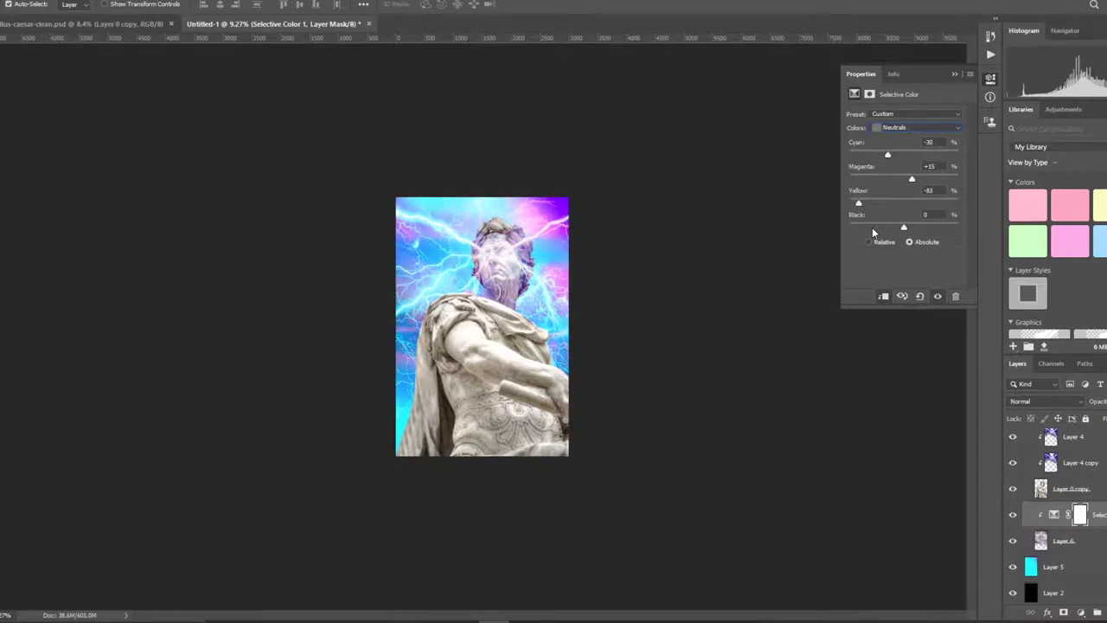
drag(858, 203, 857, 203)
mouse_move(911, 179)
mouse_down()
mouse_move(924, 181)
mouse_move(880, 154)
mouse_move(866, 168)
mouse_up()
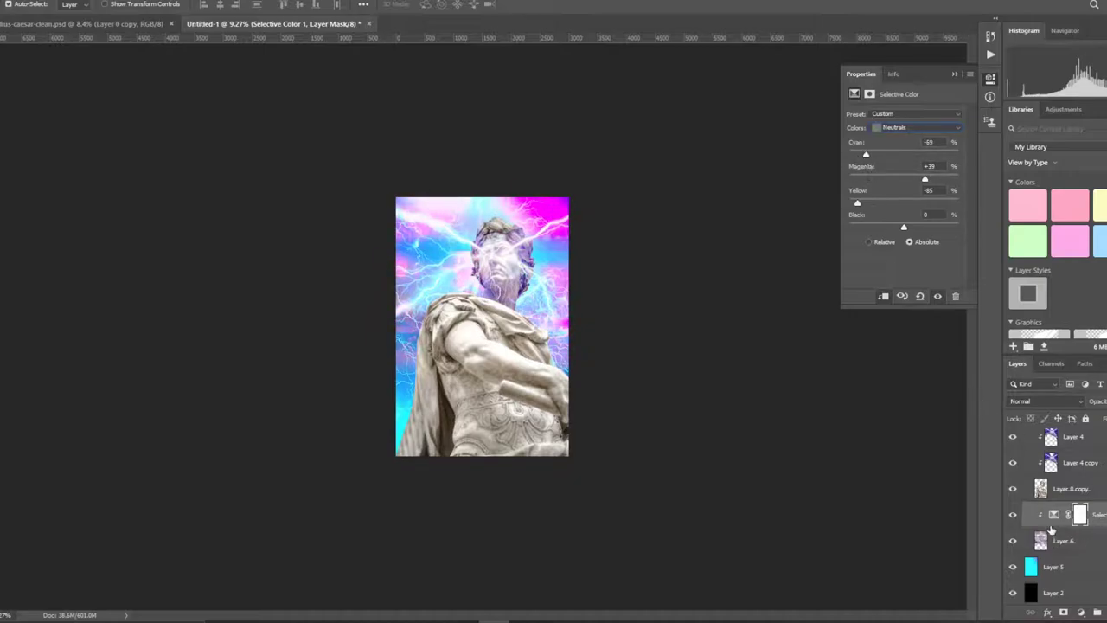
scroll(1051, 529, up, 2)
click(1051, 467)
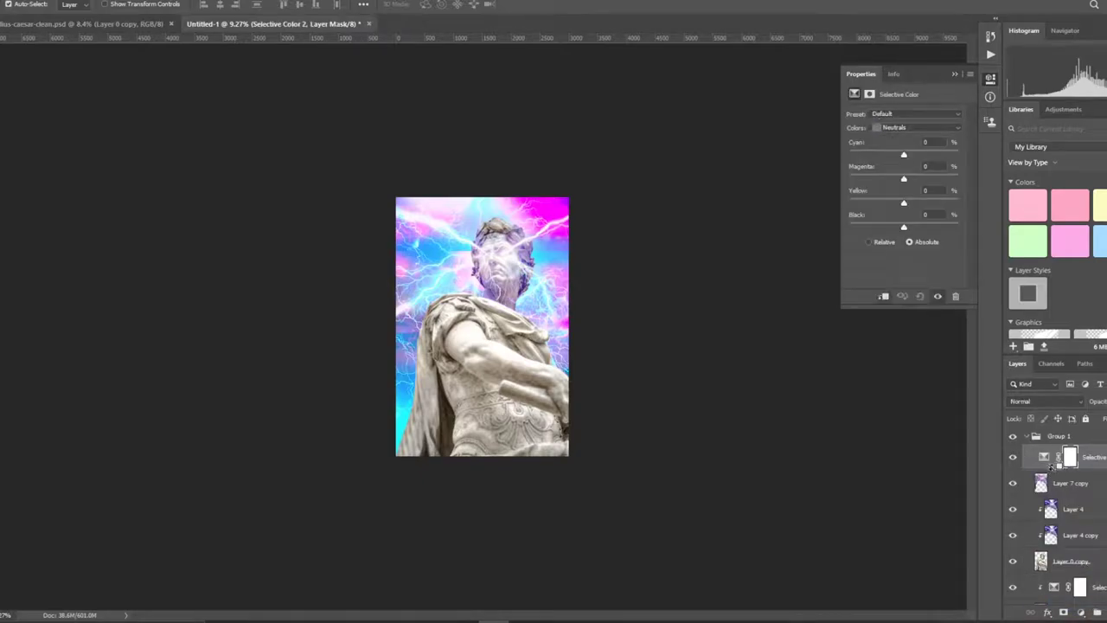
- Clip the new Selective Color to Layer 7 copy and adjust neutral yellow and magenta
alt+click(1051, 468)
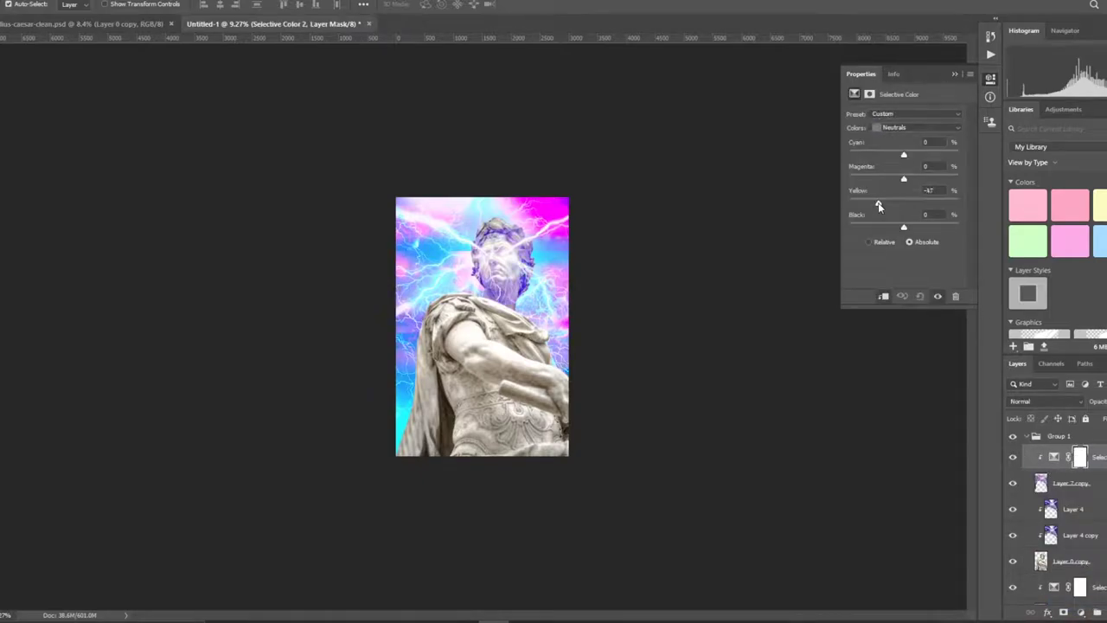
mouse_move(878, 204)
mouse_down()
mouse_move(912, 205)
mouse_move(910, 179)
mouse_move(889, 154)
mouse_move(908, 156)
mouse_up()
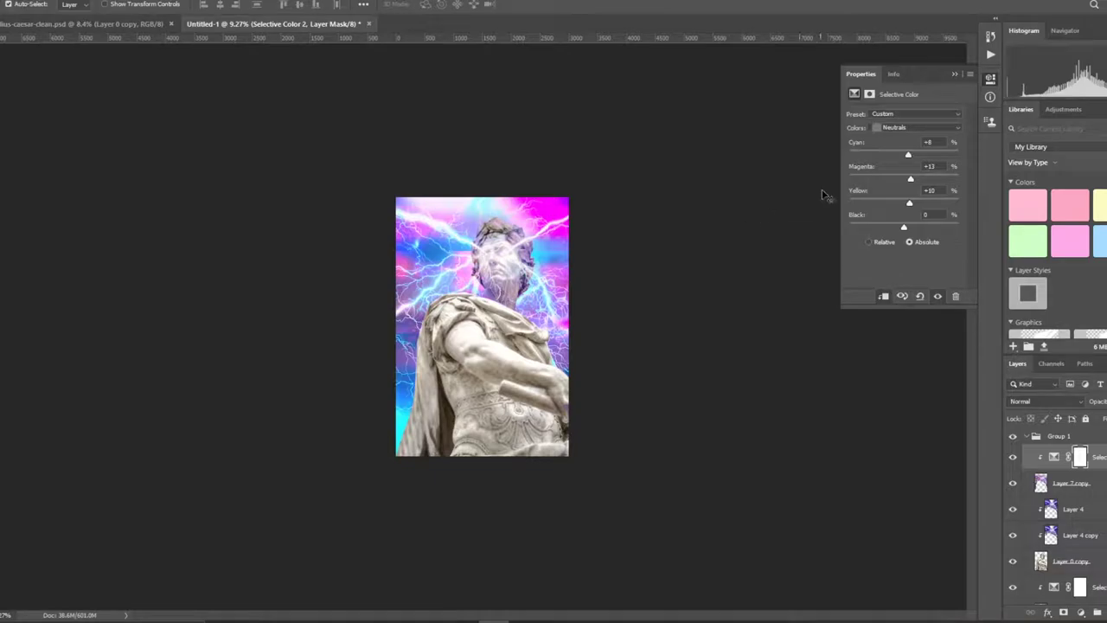
drag(910, 179, 914, 180)
- Create new Layer 7 atop Group 1 and fill it black as a greyscale check
key(ctrl+plus)
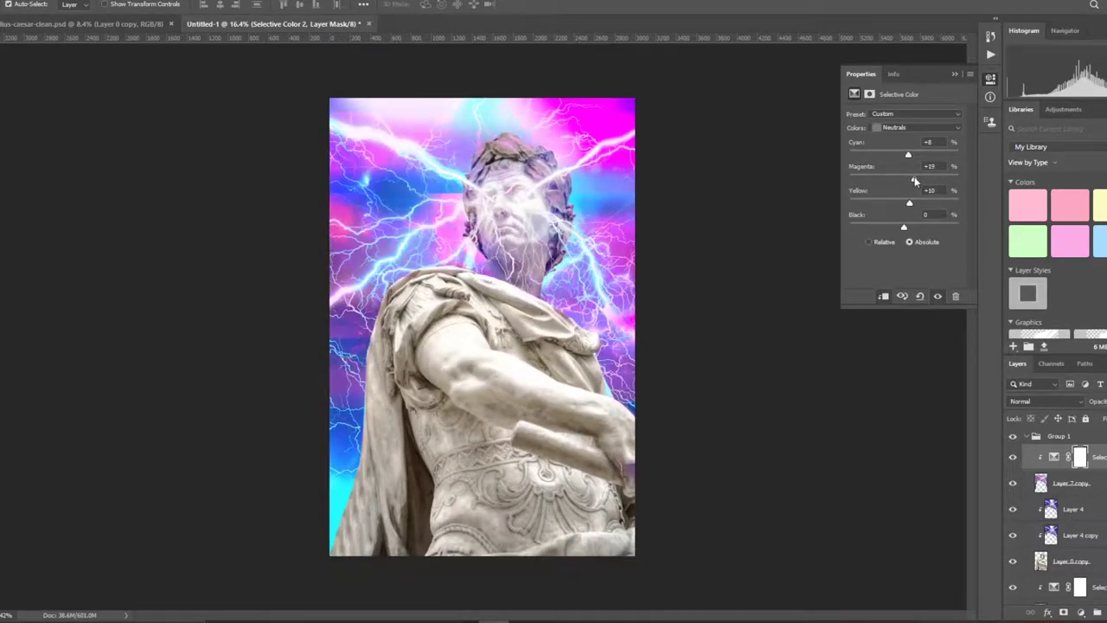
key(ctrl+shift+alt+n)
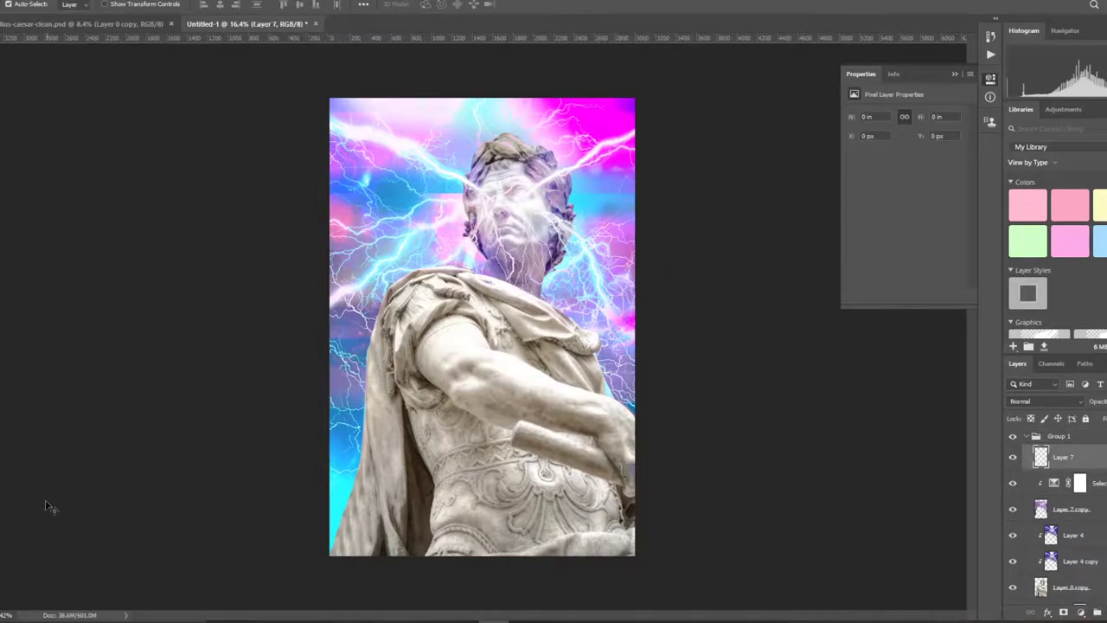
key(g)
key(shift+g)
click(484, 329)
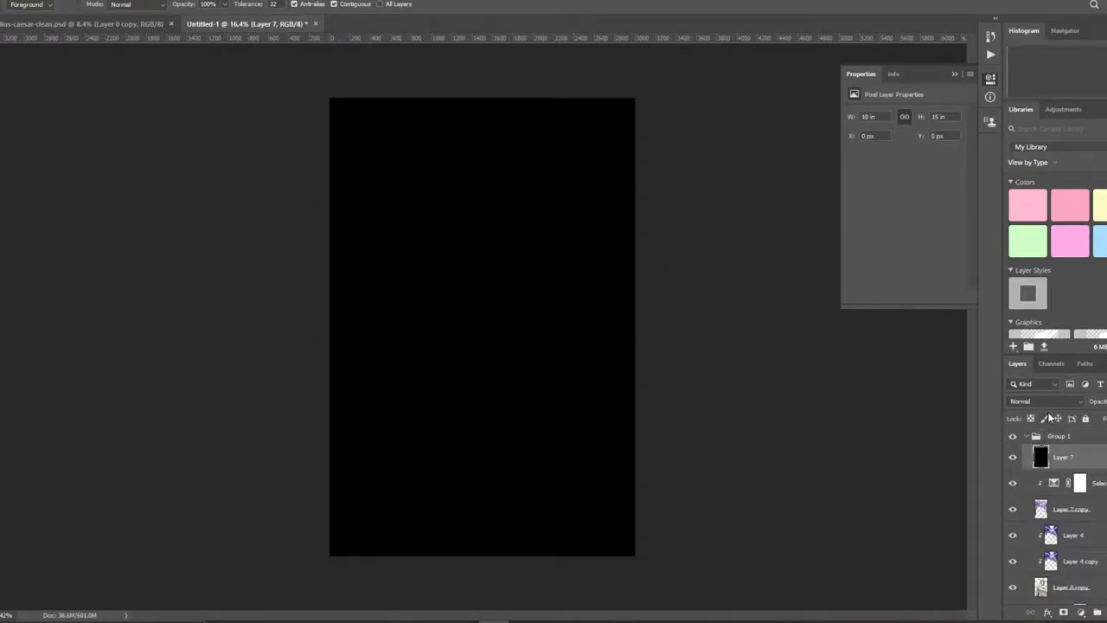
click(1045, 401)
click(1029, 595)
- Set Selective Color 2 neutrals to Cyan +9, Magenta +11, Yellow -31, hiding the check layer
click(1056, 484)
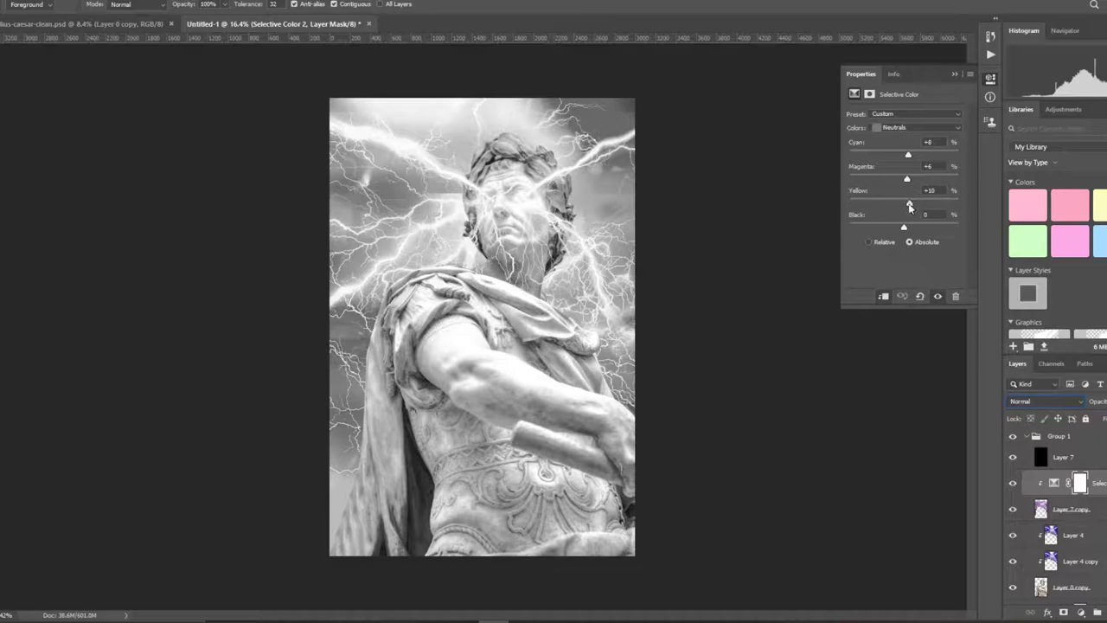
mouse_move(906, 184)
mouse_down()
mouse_move(904, 204)
mouse_move(884, 207)
mouse_up()
click(1012, 457)
click(1013, 456)
click(1013, 457)
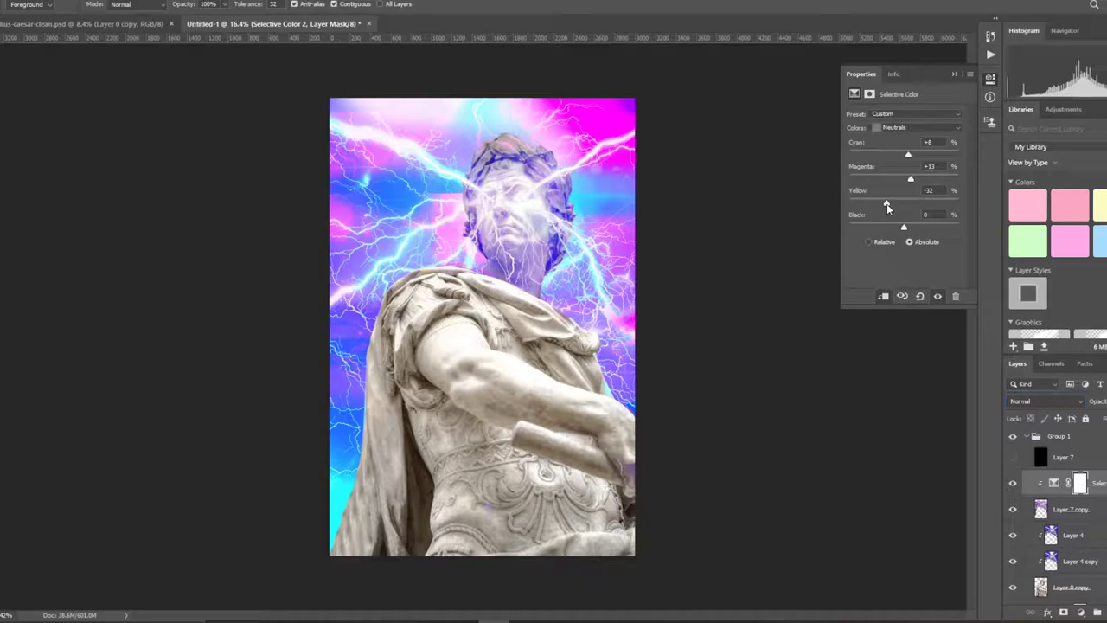
drag(908, 154, 906, 154)
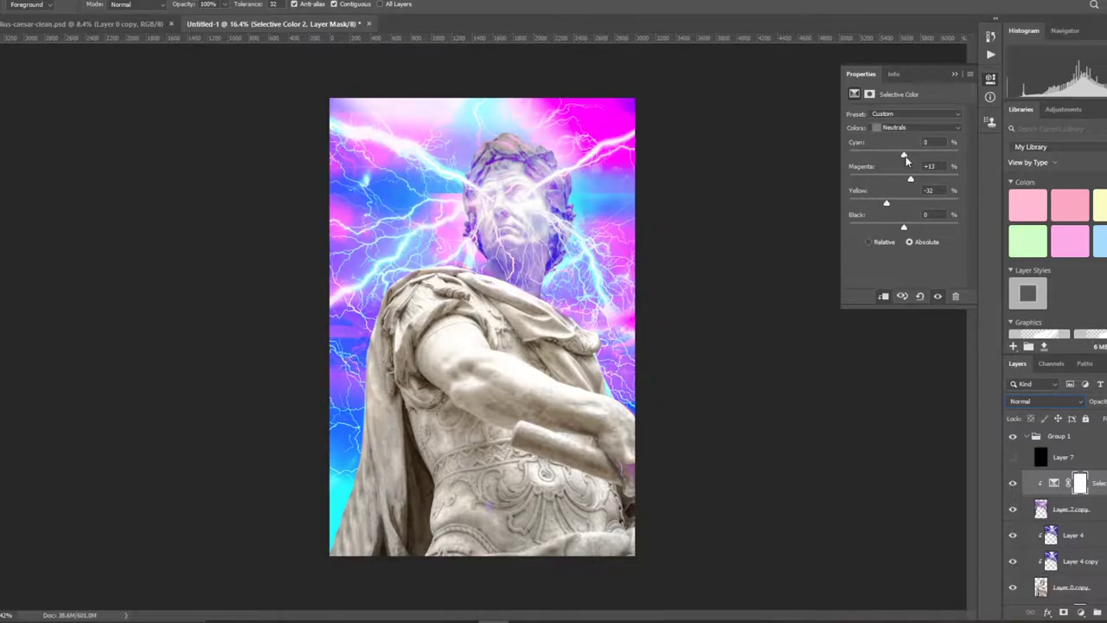
mouse_move(907, 154)
mouse_down()
mouse_move(920, 156)
mouse_move(897, 206)
mouse_up()
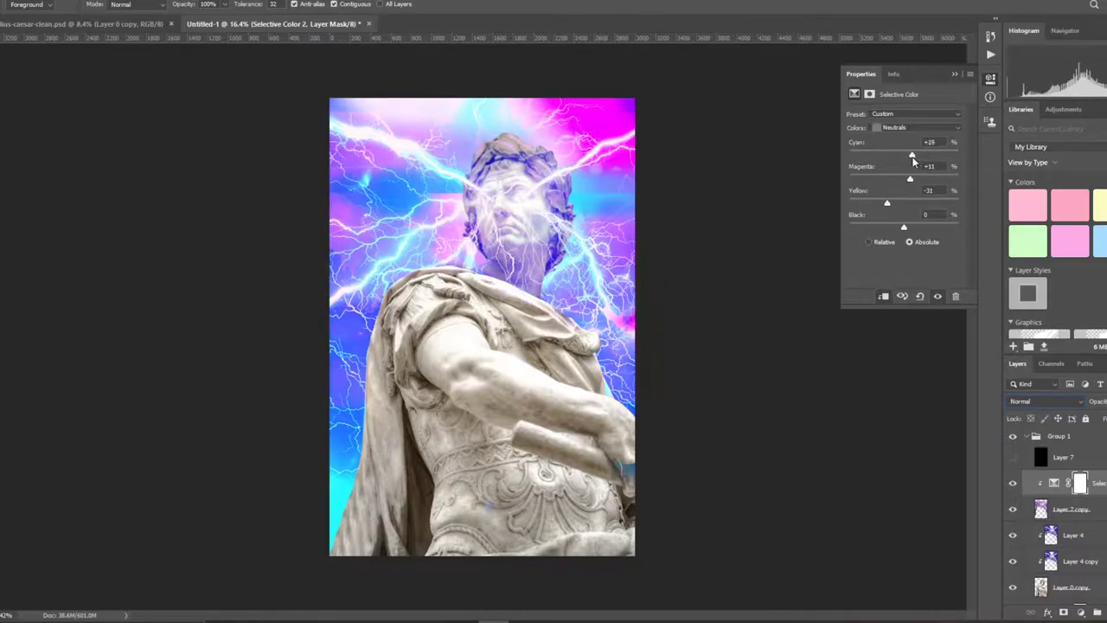
drag(919, 154, 907, 152)
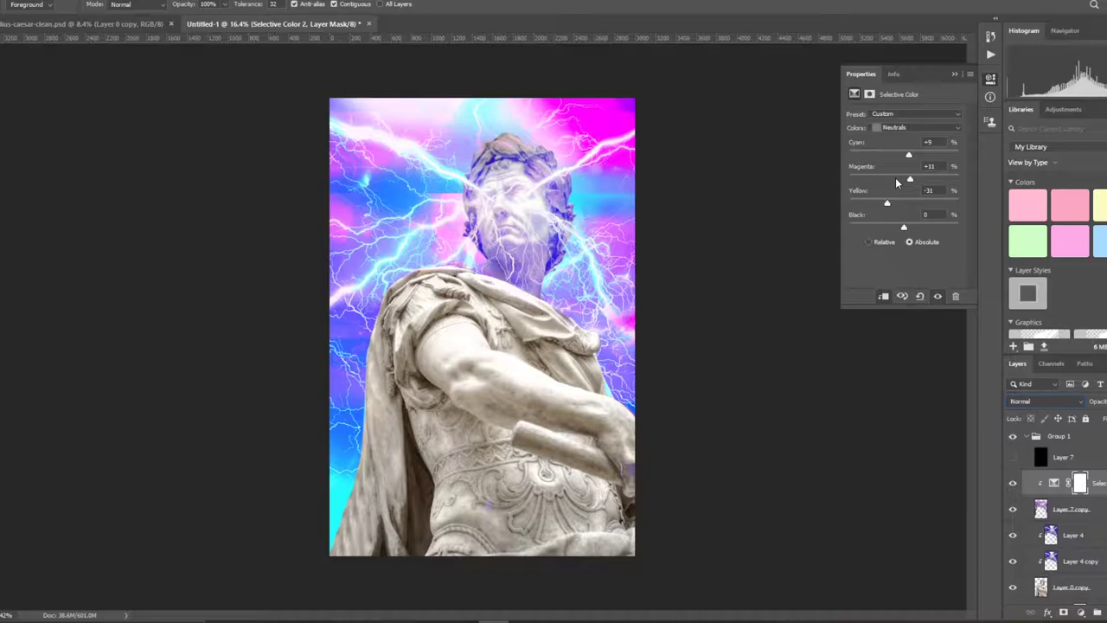
- Add a Selective Color adjustment above Layer 4, reset it, and lower yellow
key(e)
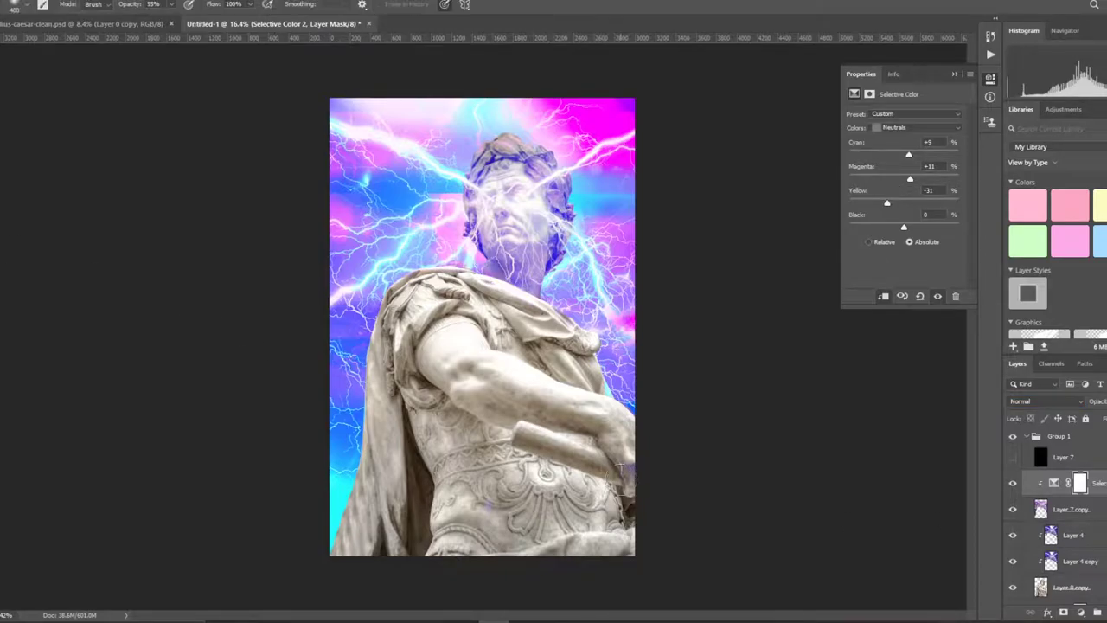
key(0)
click(1073, 535)
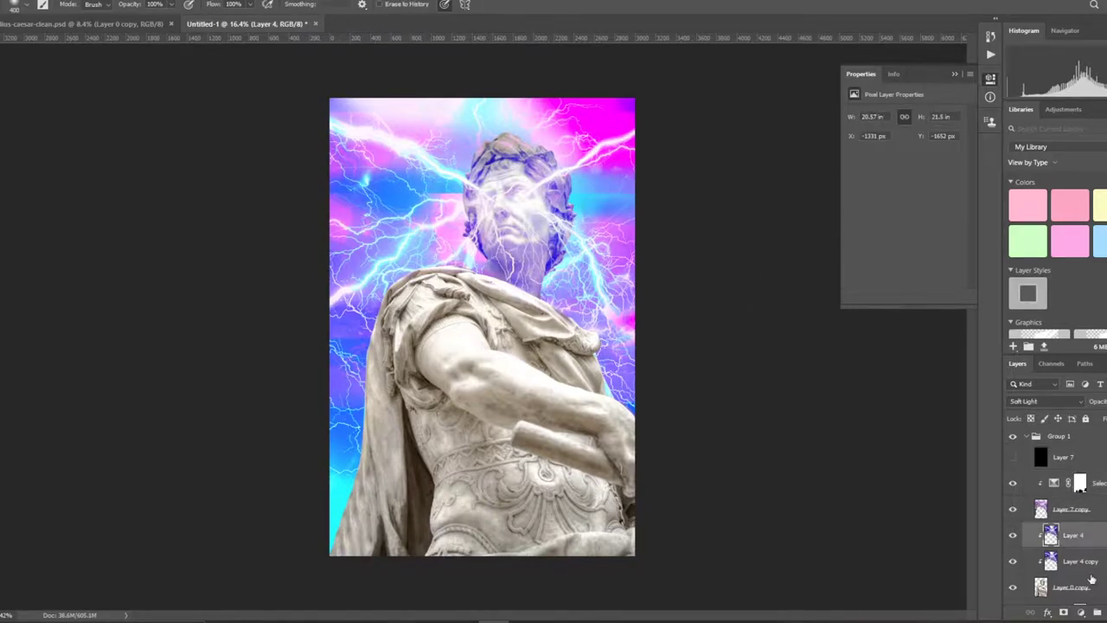
click(1094, 613)
click(1073, 589)
drag(903, 202, 895, 204)
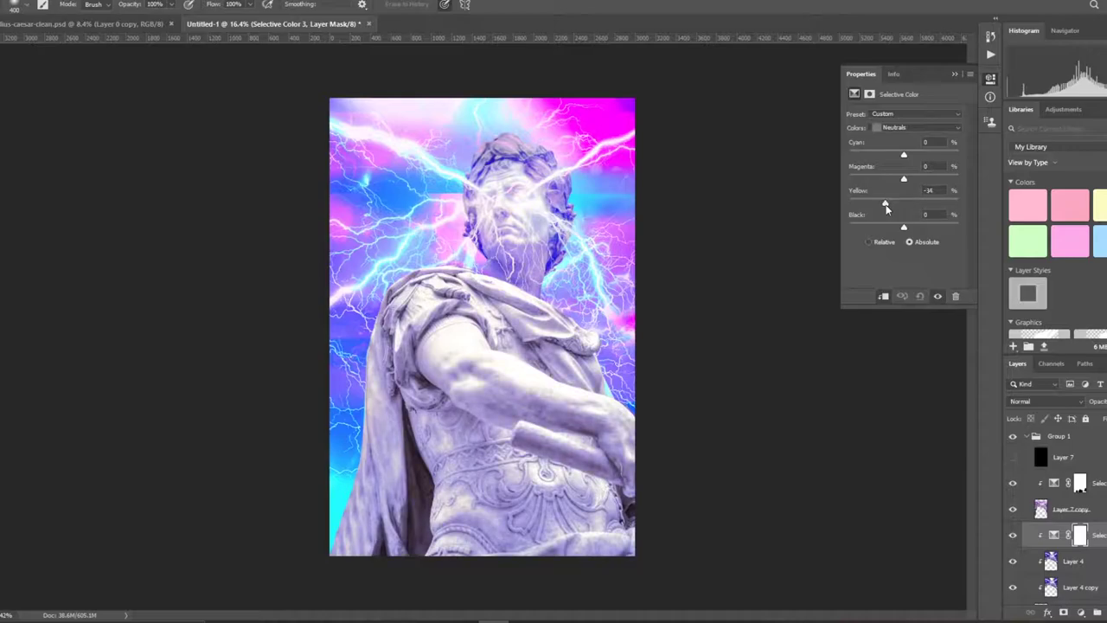
click(919, 296)
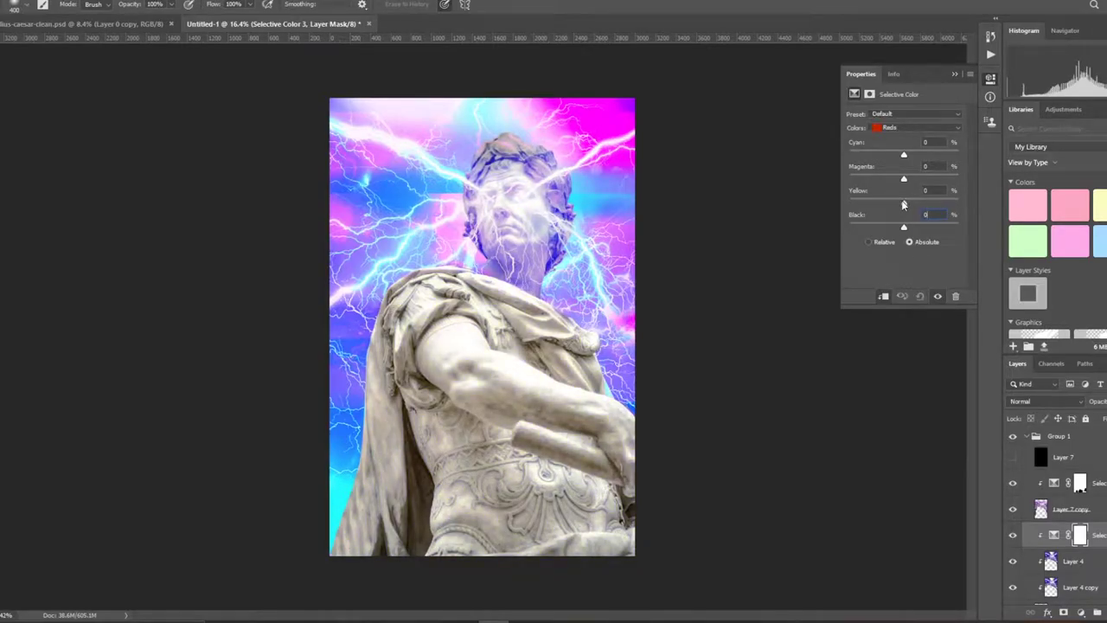
mouse_move(904, 204)
mouse_down()
mouse_move(914, 180)
mouse_move(900, 158)
mouse_move(909, 155)
mouse_move(908, 203)
mouse_up()
- Push the Neutrals toward cyan, settling cyan at +49 with less yellow
click(915, 128)
click(909, 208)
mouse_move(909, 155)
mouse_down()
mouse_move(892, 155)
mouse_move(884, 202)
mouse_move(935, 156)
mouse_move(895, 180)
mouse_up()
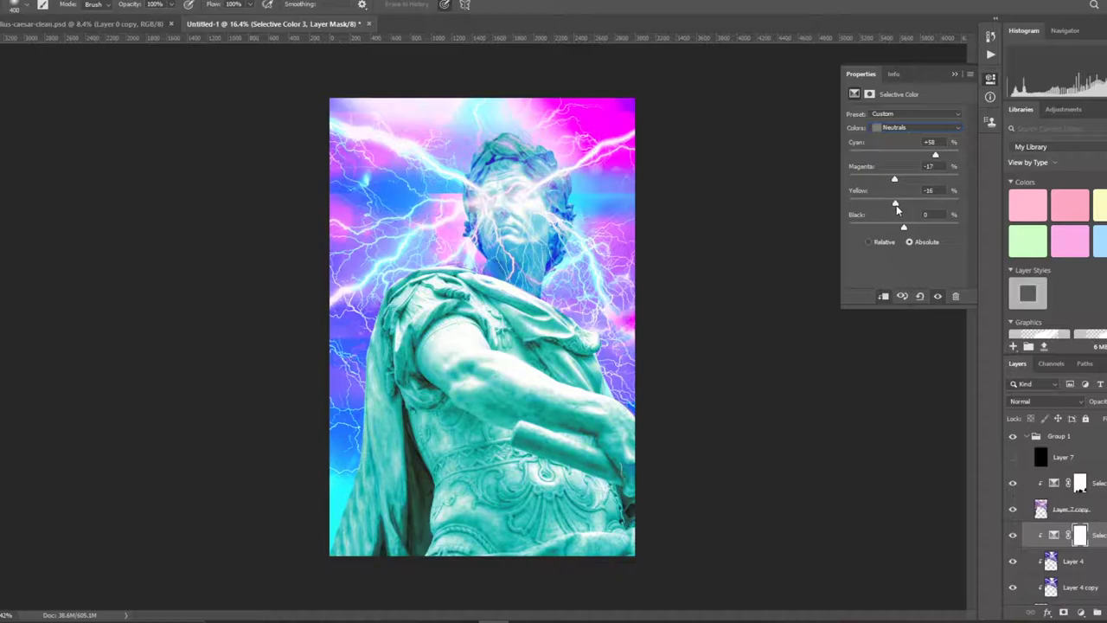
drag(891, 205, 888, 205)
drag(933, 156, 899, 178)
- Delete the extra Selective Color layer and select the lower adjustment
scroll(1060, 519, down, 2)
drag(1057, 514, 1055, 532)
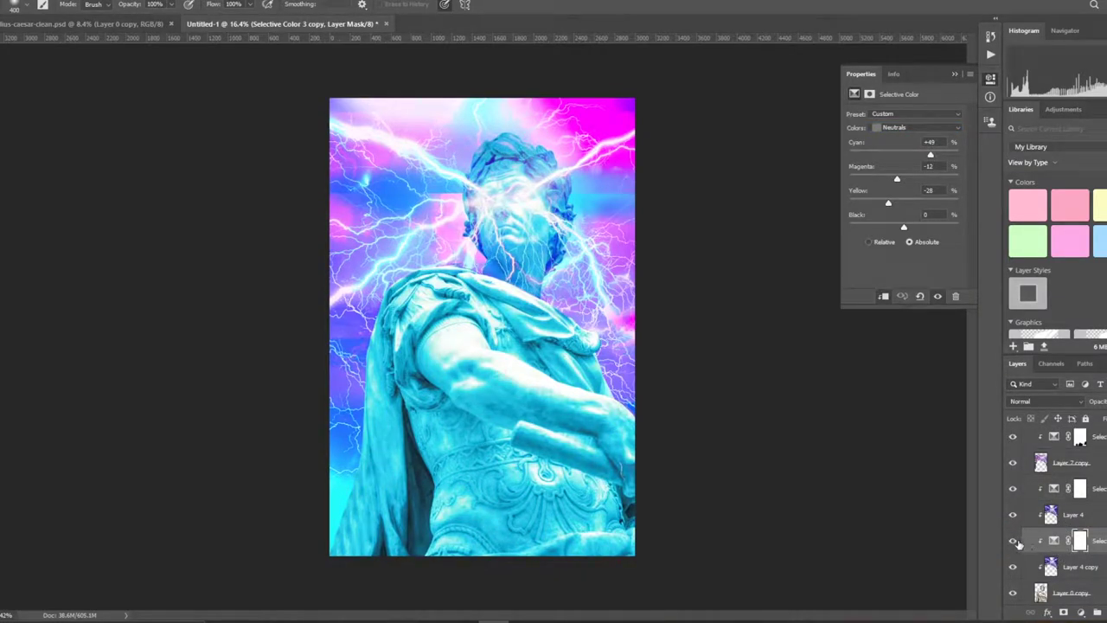
key(Delete)
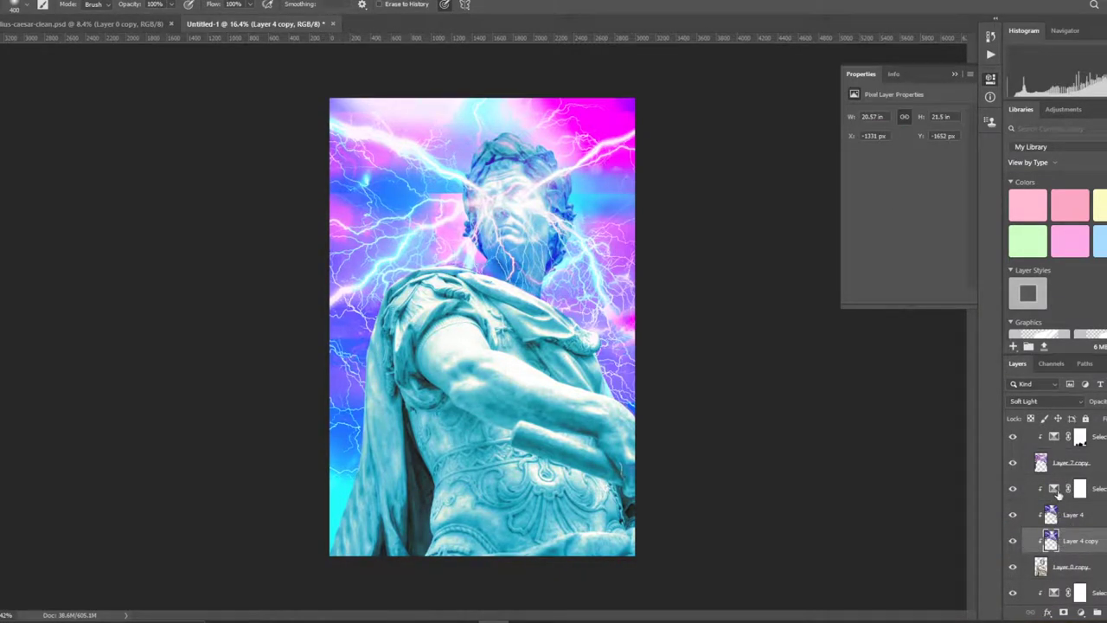
click(1055, 490)
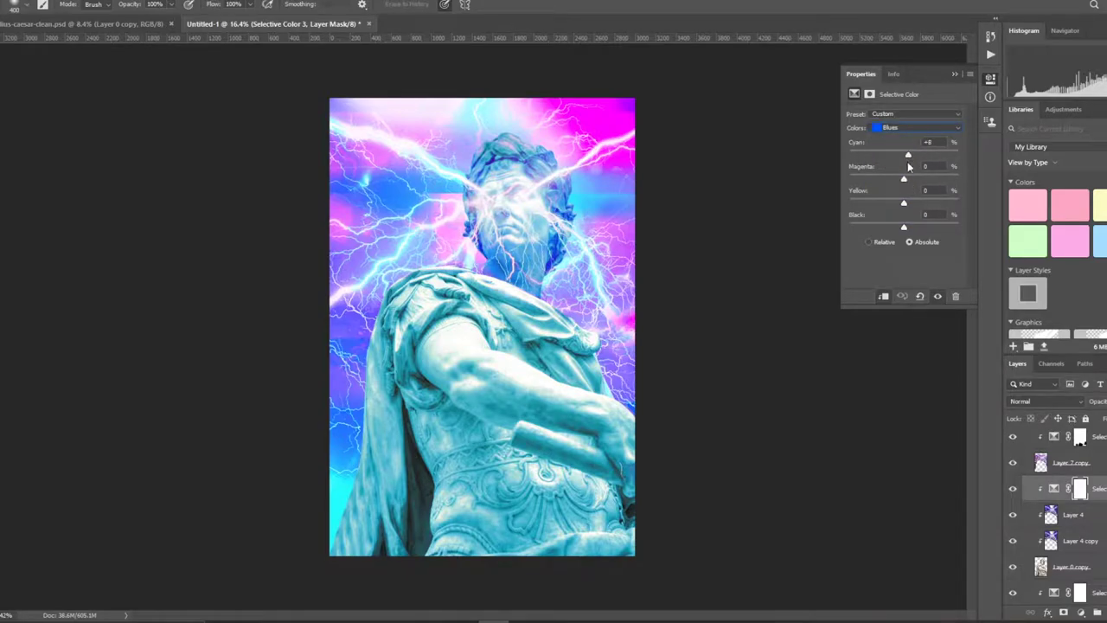
- Set Magentas to Cyan -73, Magenta +69, Yellow -97, Black 0
click(917, 127)
click(905, 185)
mouse_move(904, 179)
mouse_down()
mouse_move(861, 182)
mouse_move(898, 204)
mouse_move(882, 231)
mouse_move(865, 230)
mouse_up()
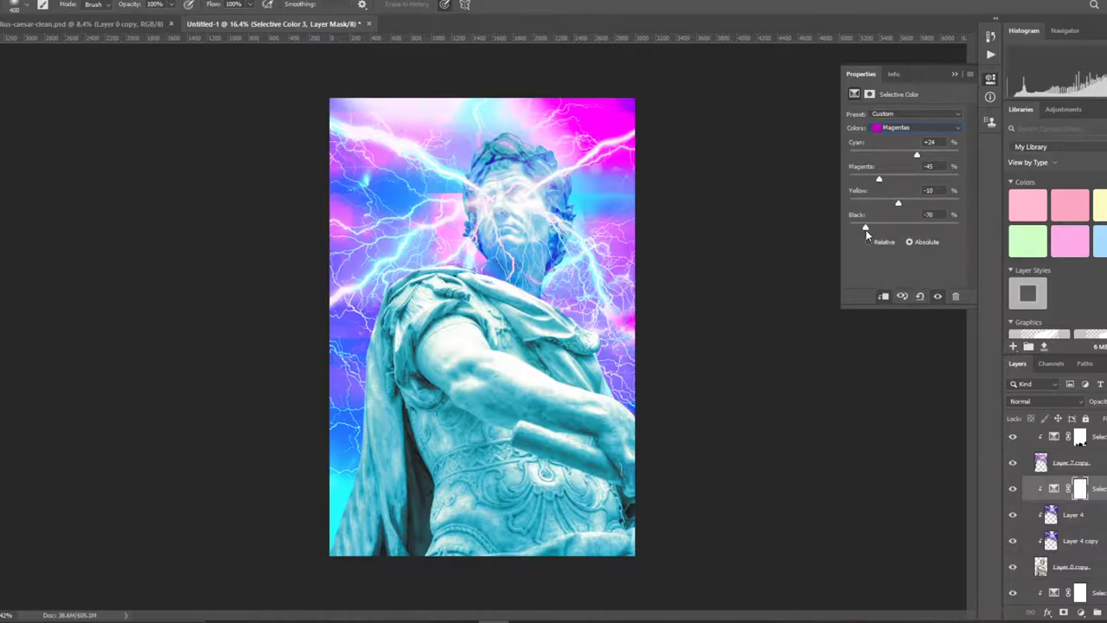
drag(917, 155, 921, 156)
drag(873, 226, 902, 230)
drag(908, 180, 941, 179)
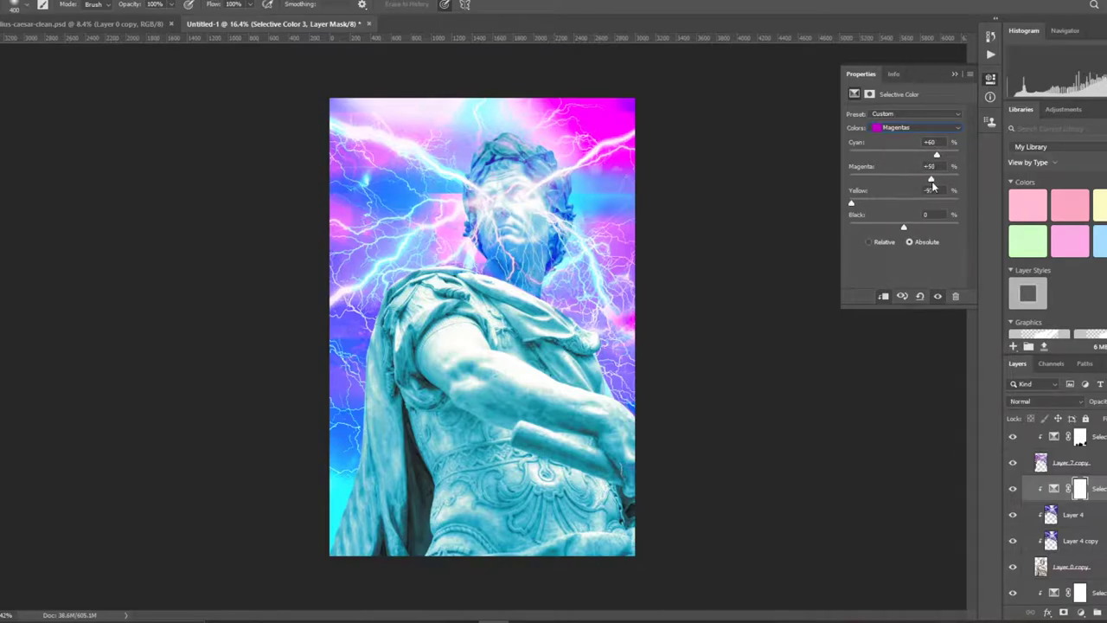
drag(884, 156, 863, 162)
- Create new Layer 8 and pick a smaller white brush
click(1073, 538)
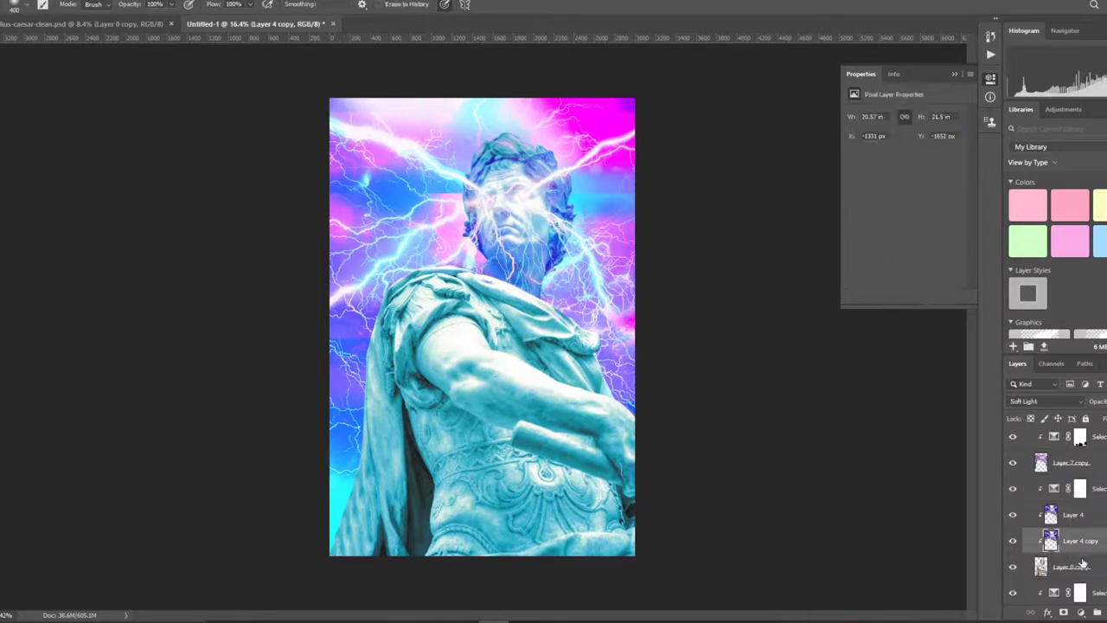
click(1070, 567)
key(ctrl+shift+alt+n)
key(b)
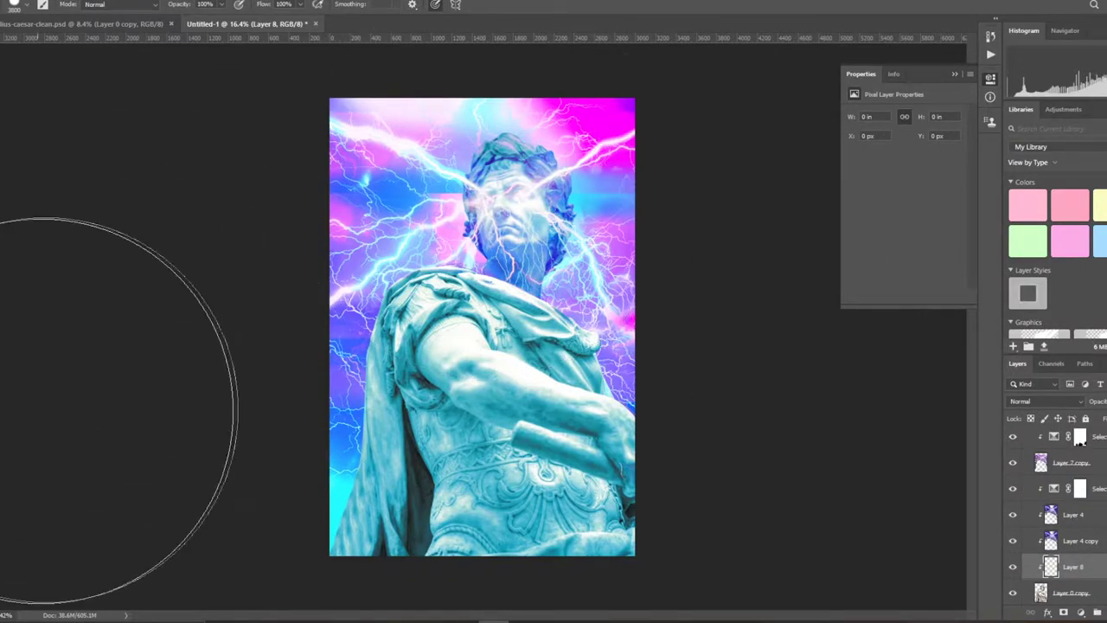
key(bracketleft)
key(bracketleft)
key(bracketleft)
scroll(482, 197, up, 3)
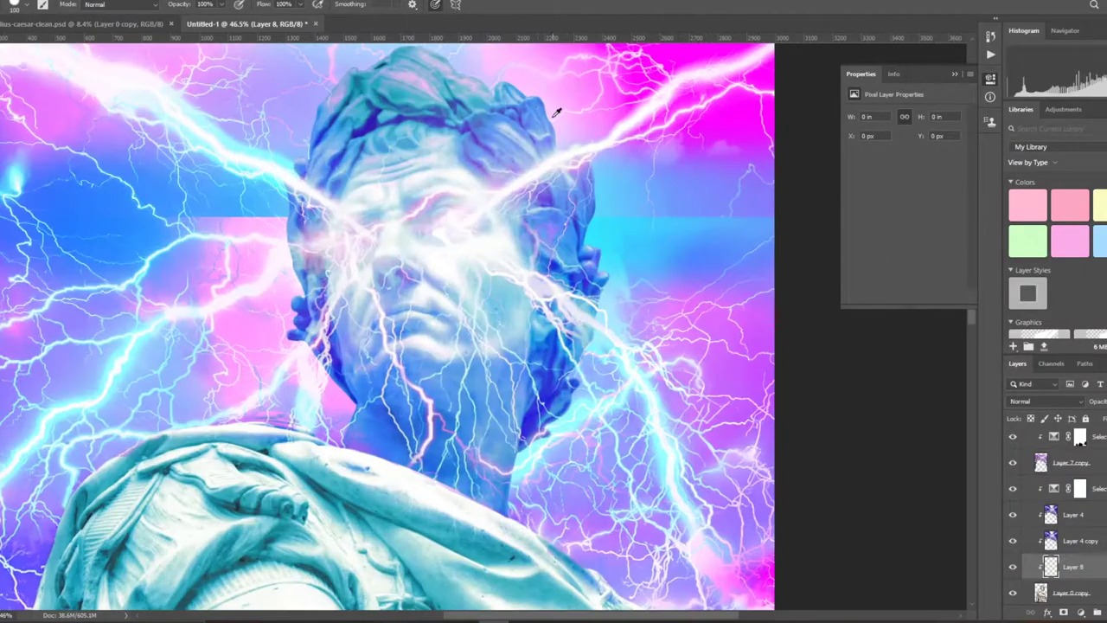
scroll(482, 197, up, 3)
- Paint a white glow over both of the statue's eyes
click(26, 9)
click(447, 302)
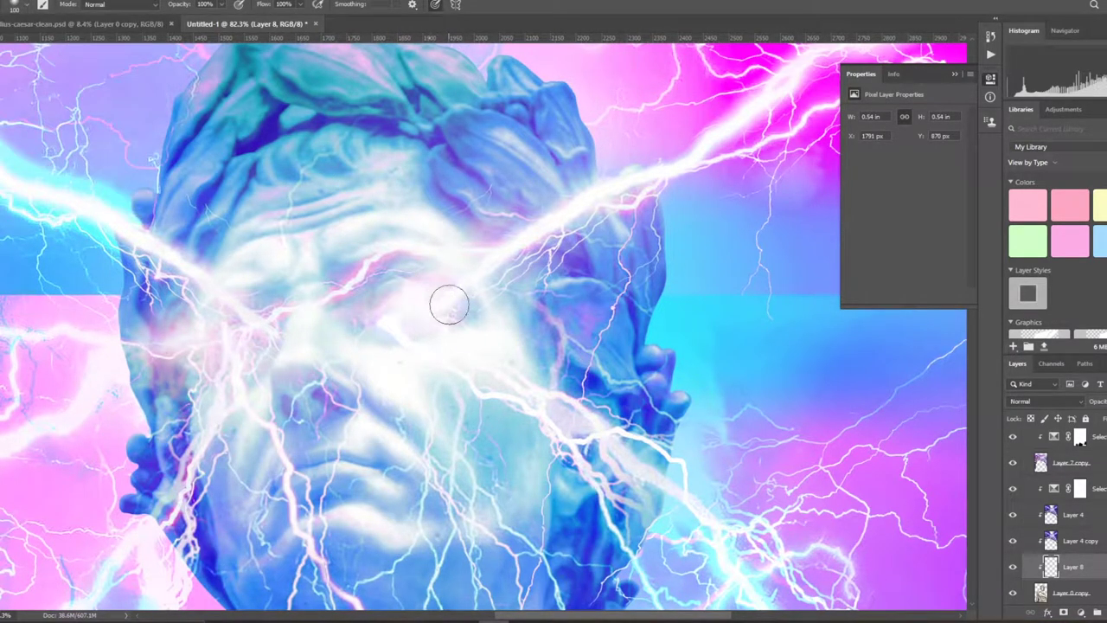
click(415, 304)
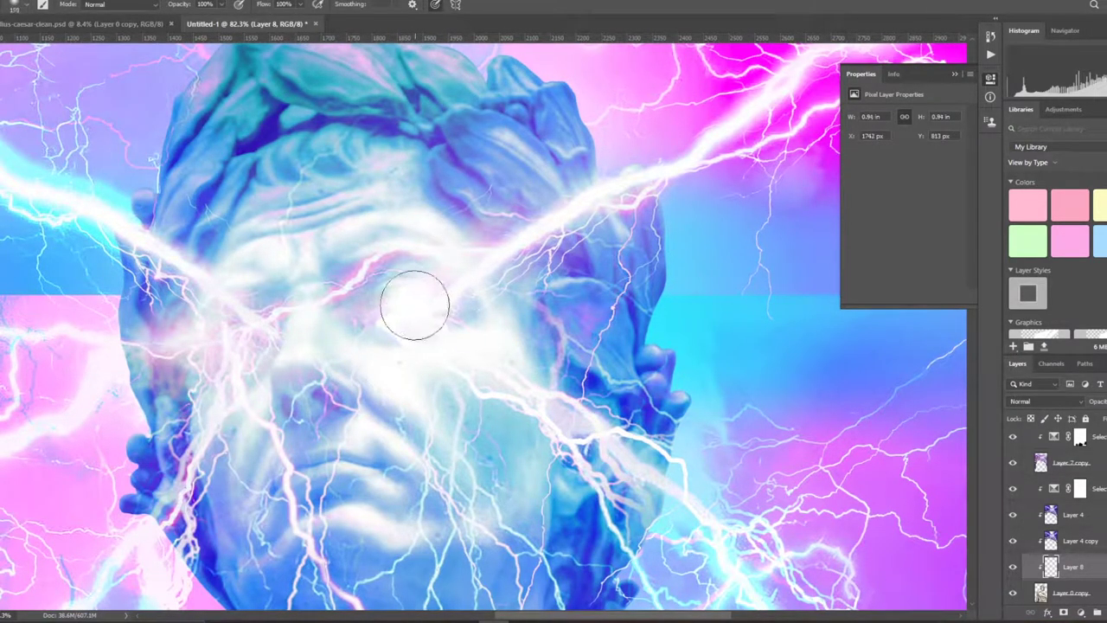
click(241, 347)
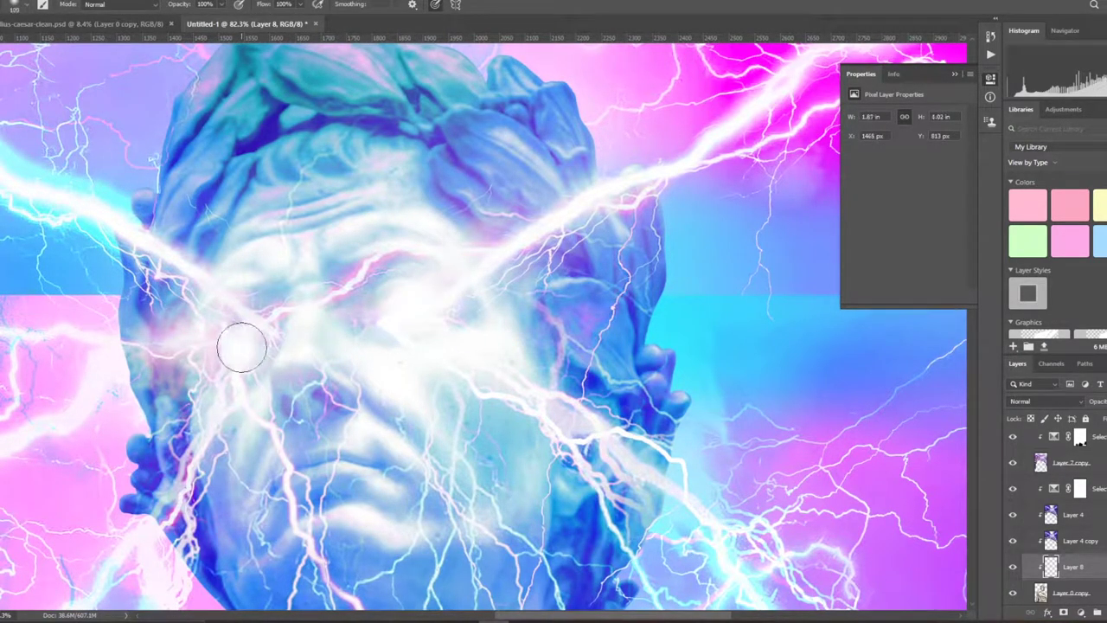
click(421, 313)
scroll(524, 329, down, 3)
scroll(524, 329, down, 3)
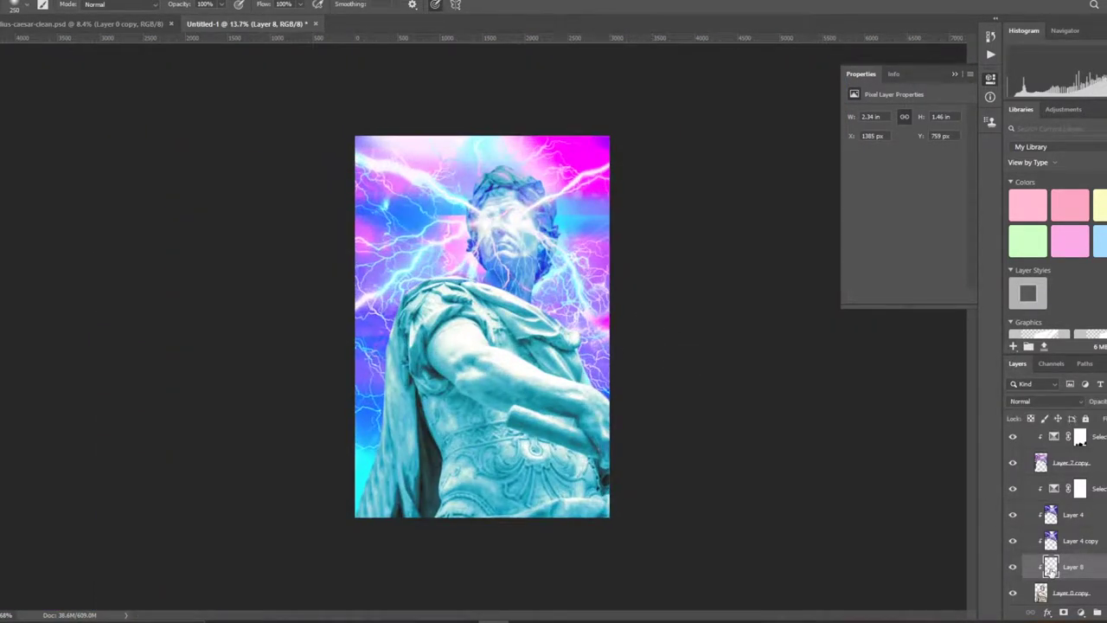
- Duplicate Layer 8 as Layer 8 copy
drag(1051, 568, 1052, 591)
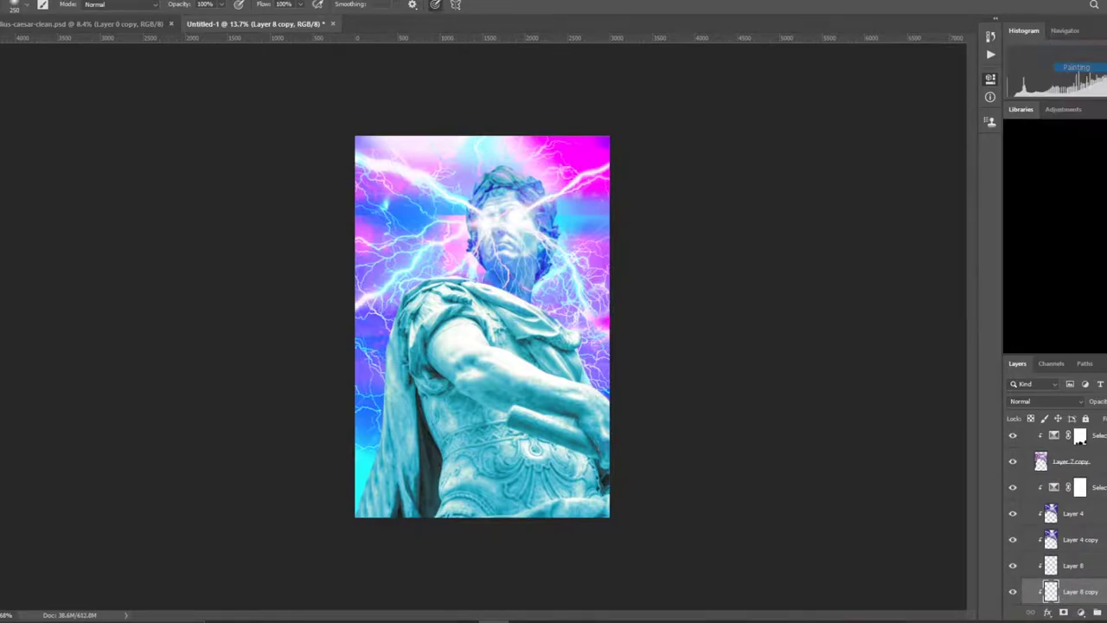
scroll(534, 158, up, 3)
scroll(533, 157, up, 2)
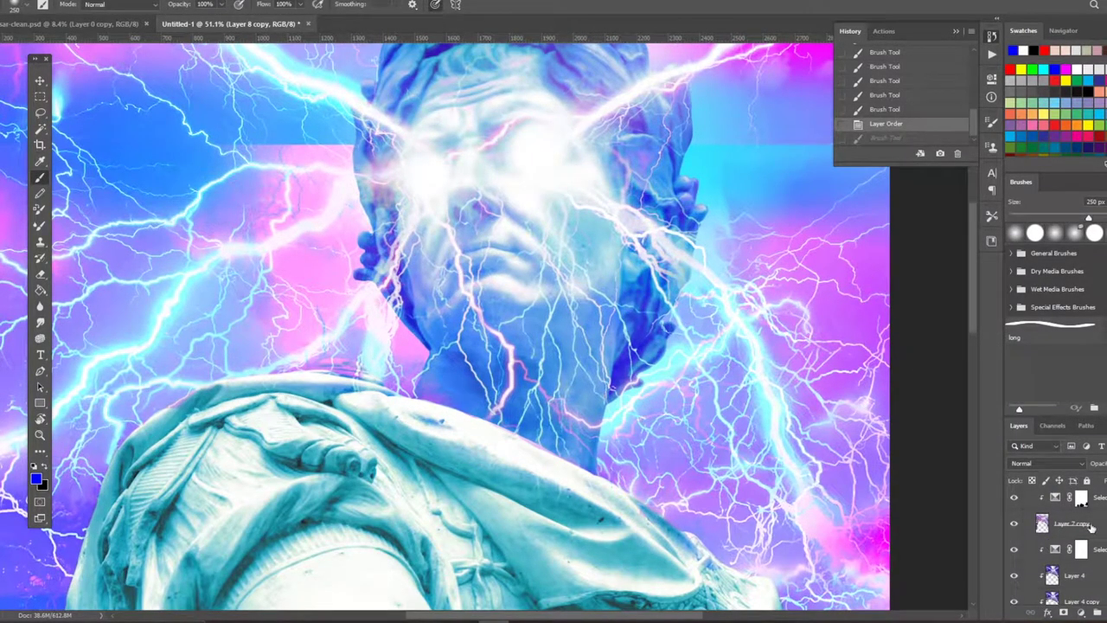
- Repaint a brighter, larger eye glow on Layer 8 copy
key(ctrl+z)
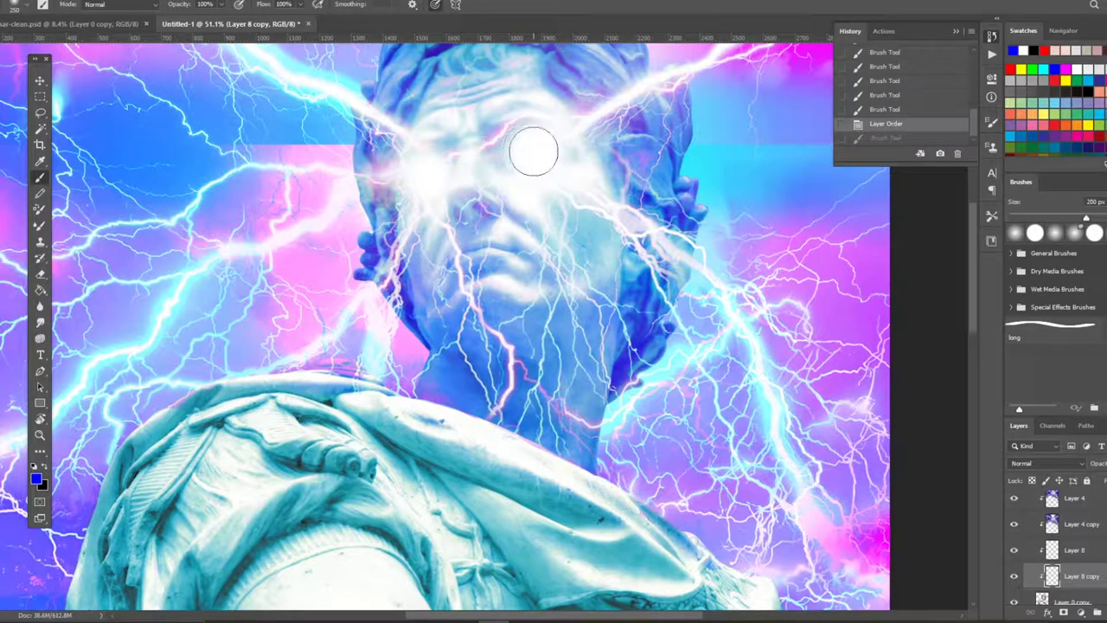
click(532, 149)
key(bracketright)
key(bracketright)
click(532, 148)
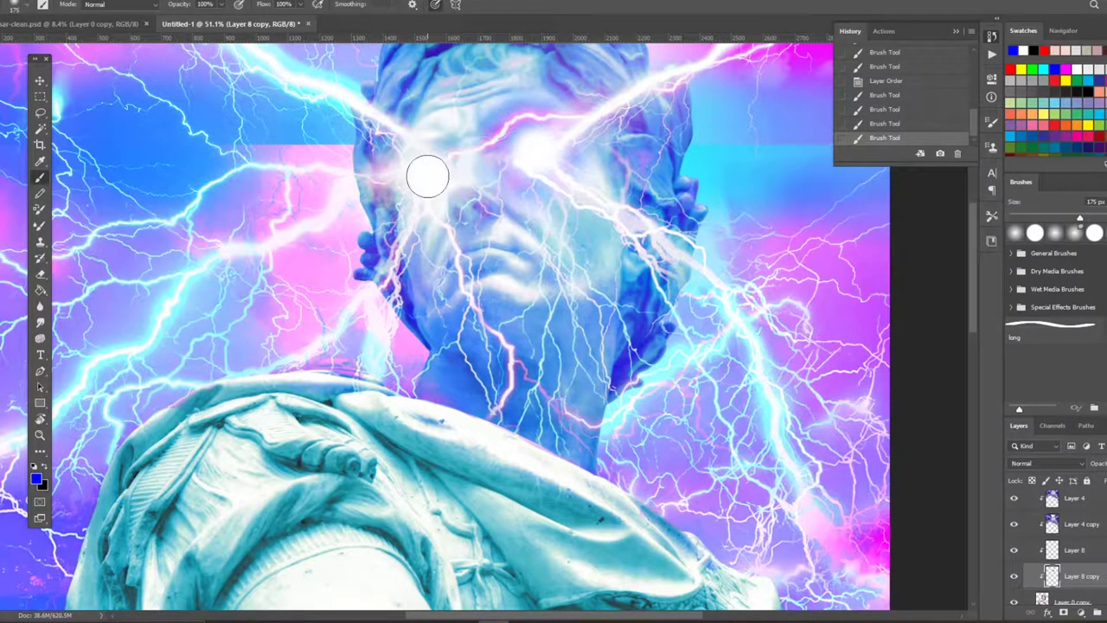
click(425, 173)
key(bracketright)
scroll(701, 205, down, 5)
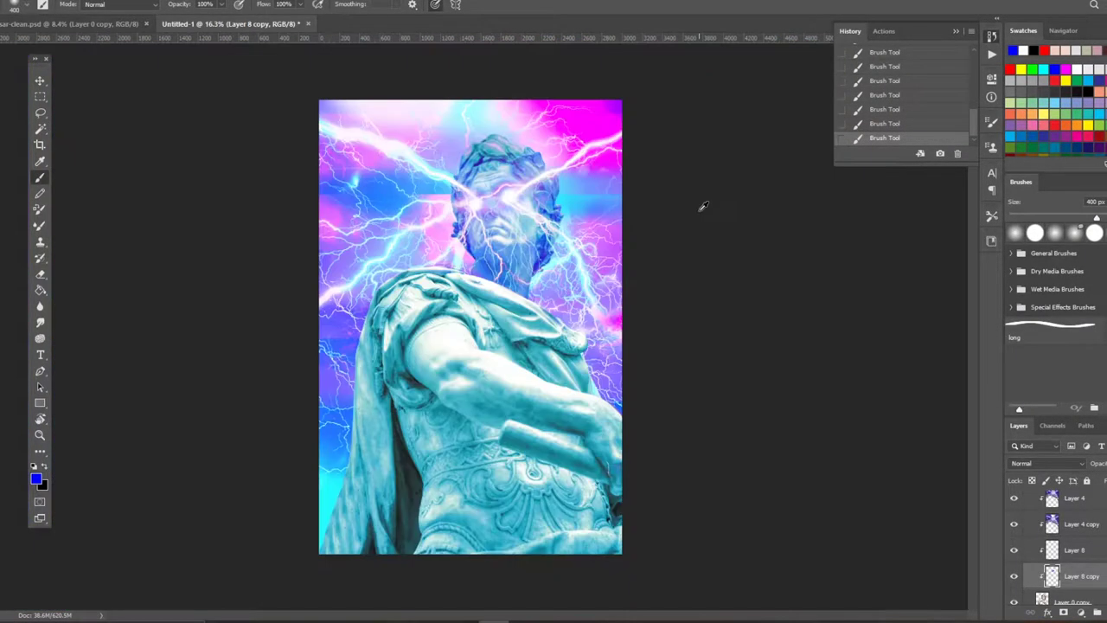
scroll(702, 205, down, 2)
- Try Color, then set Layer 8 copy to Saturation and move it below Layer 8
click(1045, 465)
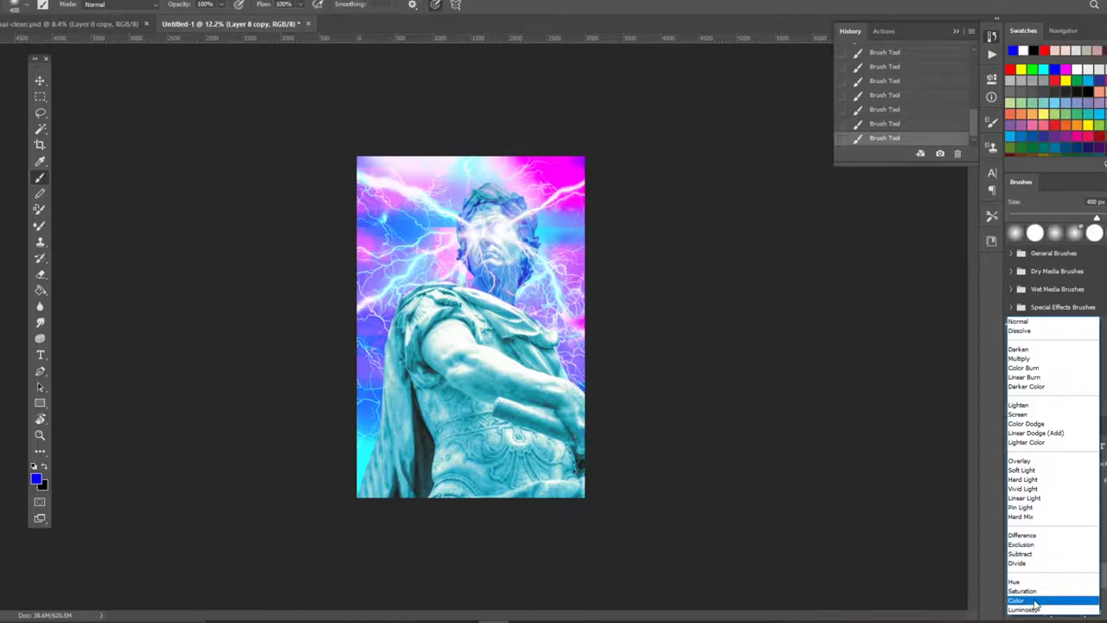
click(1037, 600)
mouse_move(1072, 576)
mouse_down()
mouse_move(1074, 559)
mouse_move(1071, 588)
mouse_up()
click(1042, 465)
click(1026, 594)
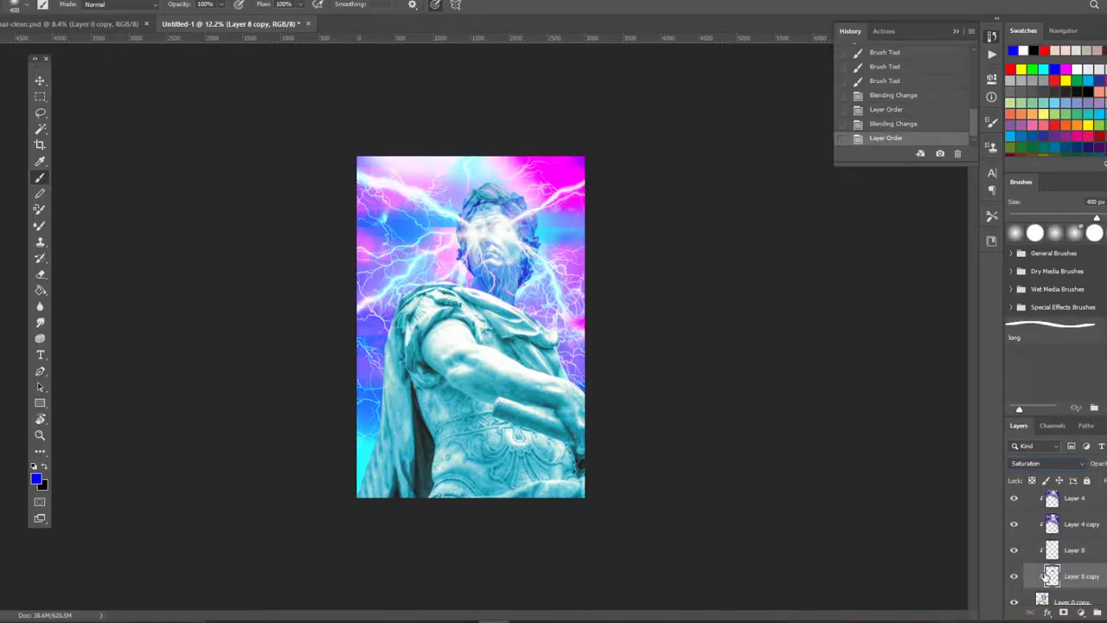
click(1051, 465)
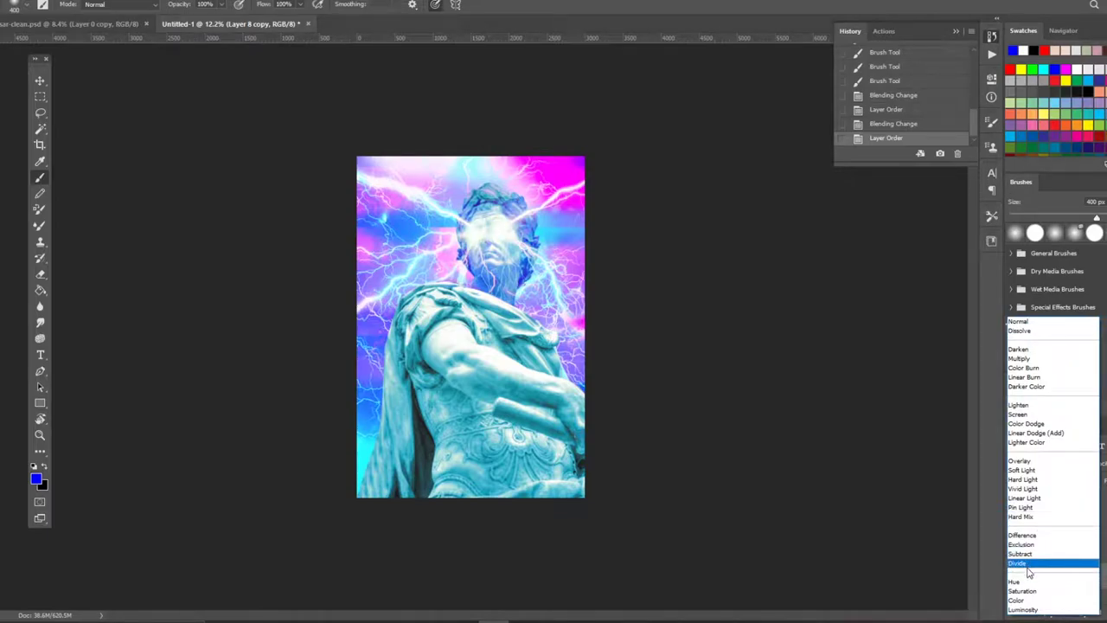
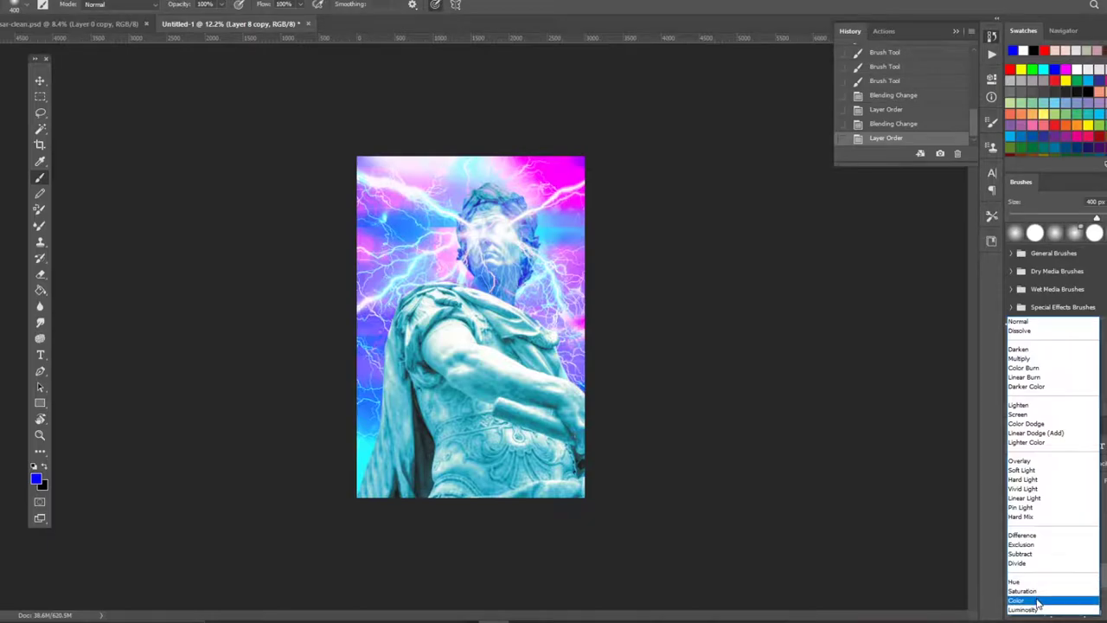
- Set Layer 8 copy's blend mode to Subtract and select the Selective Color 3 layer
click(1034, 553)
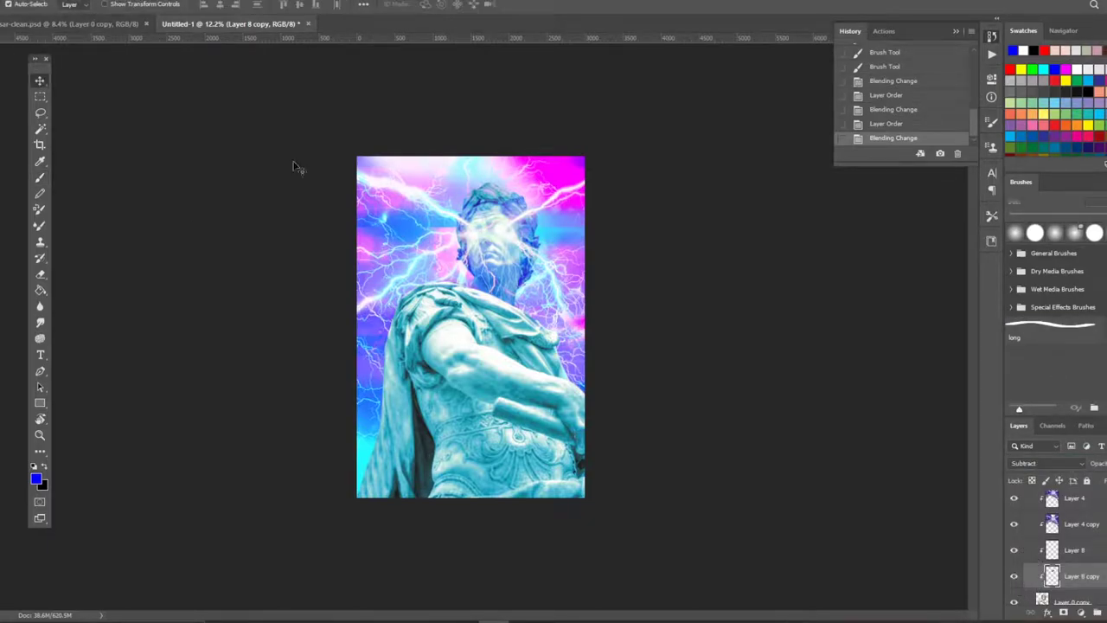
scroll(1016, 575, down, 3)
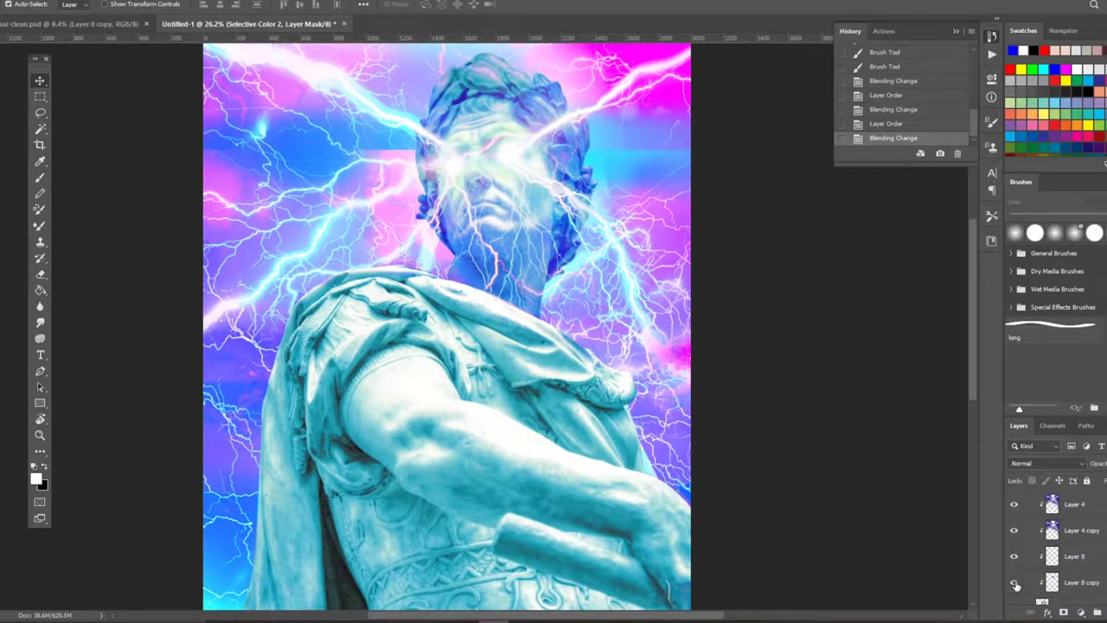
scroll(628, 420, down, 3)
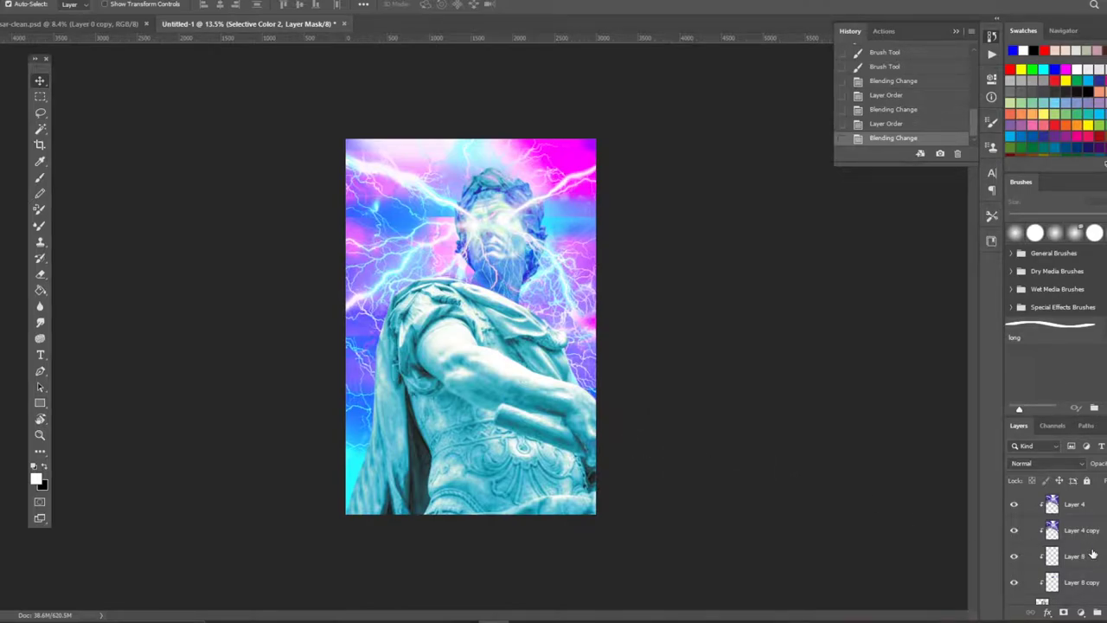
scroll(753, 398, up, 1)
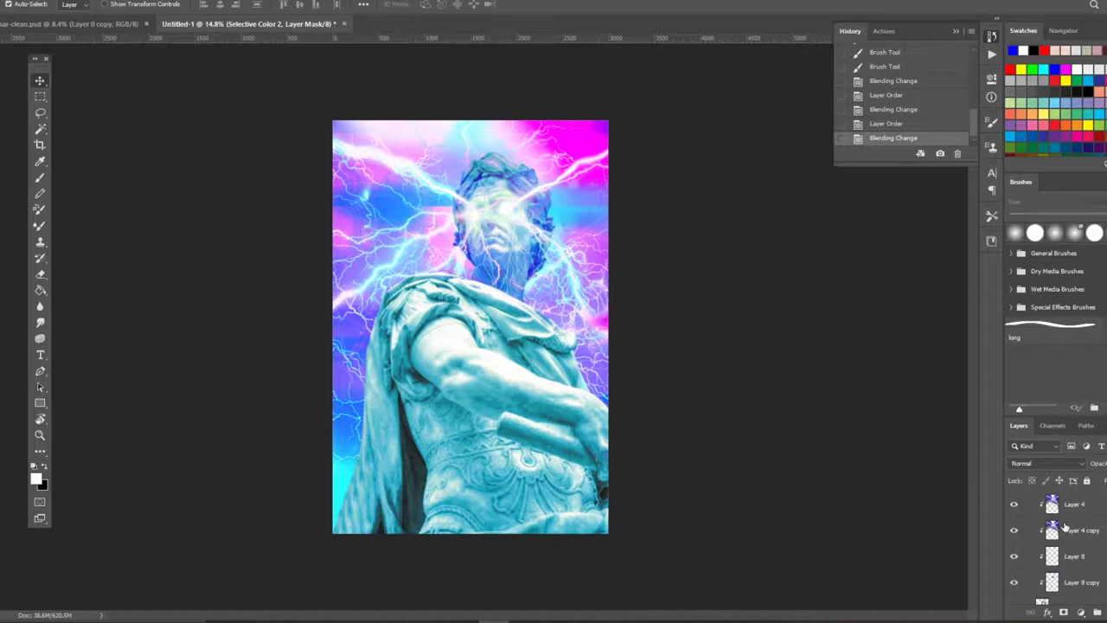
scroll(1065, 528, down, 2)
scroll(1066, 528, down, 3)
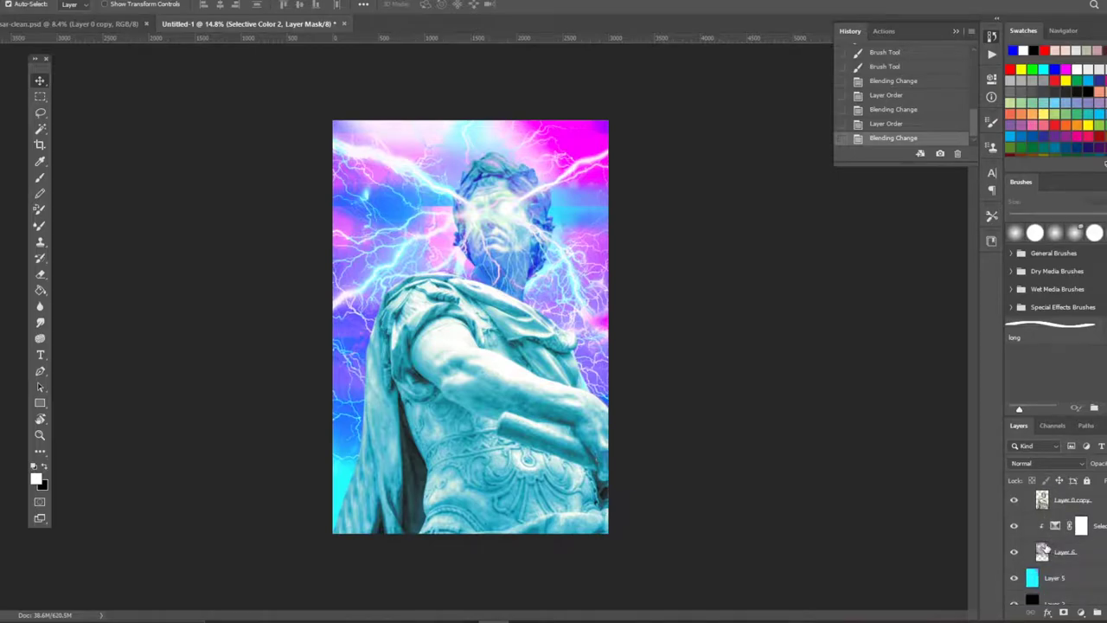
click(1013, 551)
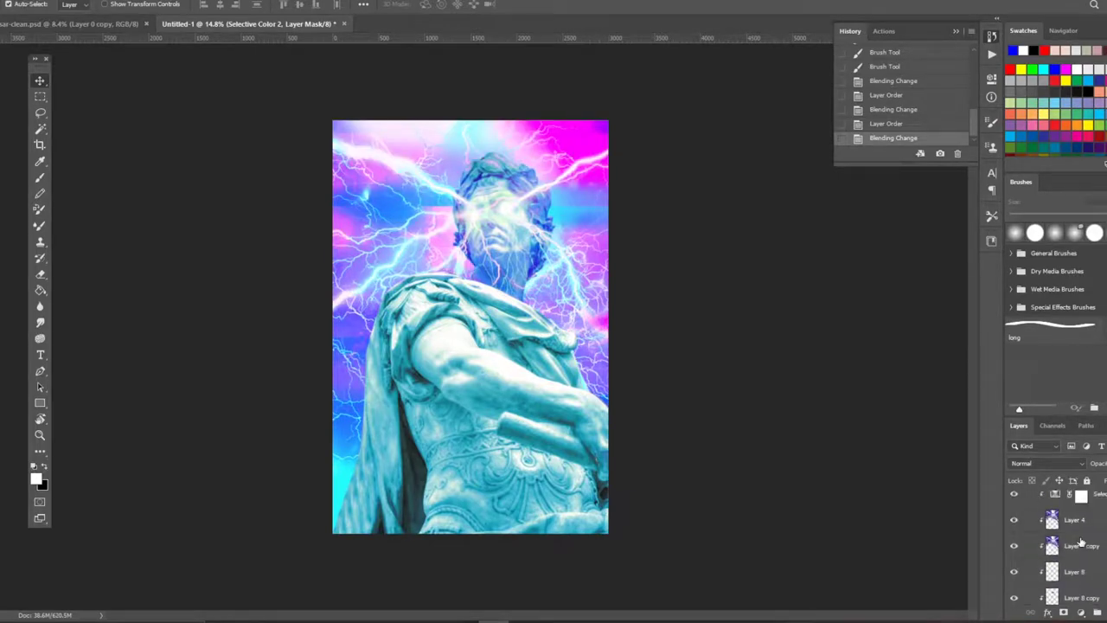
scroll(1051, 545, up, 3)
click(1055, 541)
- In Selective Color 3, pull cyan and magenta out of the Whites range
double_click(1057, 536)
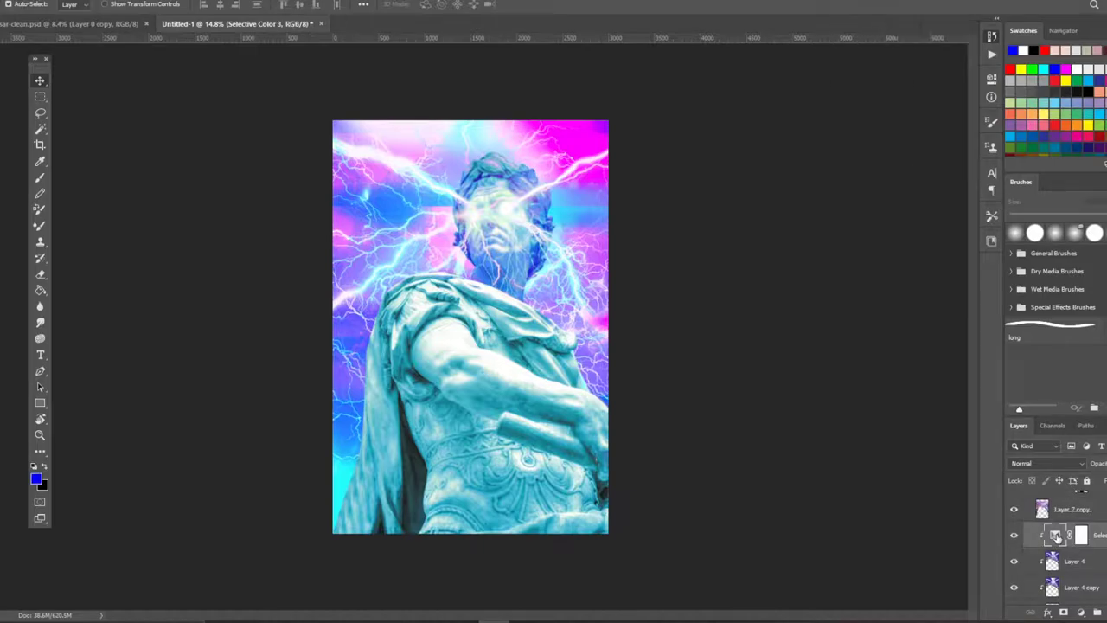
click(903, 128)
click(898, 197)
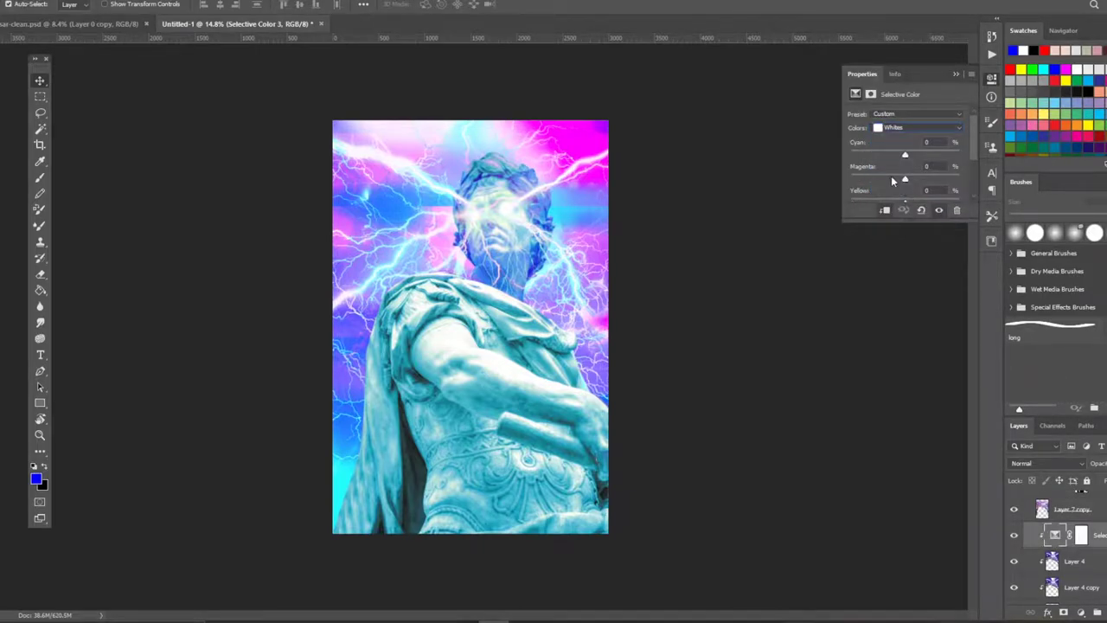
mouse_move(904, 157)
mouse_down()
mouse_move(895, 156)
mouse_move(897, 181)
mouse_move(918, 195)
mouse_move(906, 194)
mouse_up()
scroll(906, 186, down, 1)
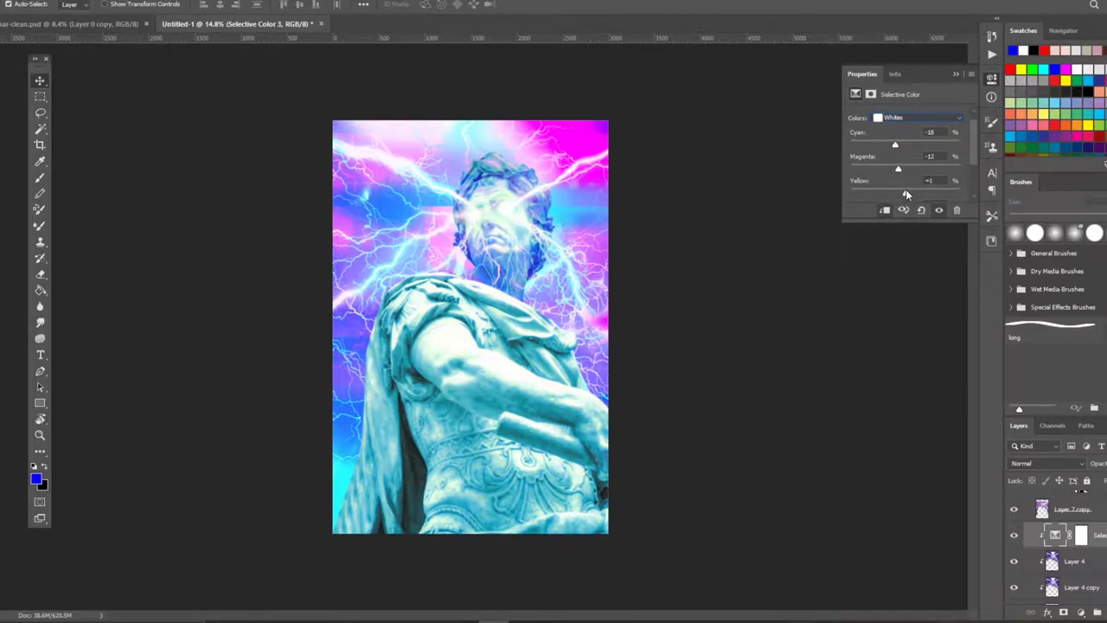
mouse_move(885, 149)
mouse_down()
mouse_move(923, 150)
mouse_move(894, 151)
mouse_move(902, 172)
mouse_up()
mouse_move(895, 150)
mouse_down()
mouse_move(910, 147)
mouse_move(883, 172)
mouse_up()
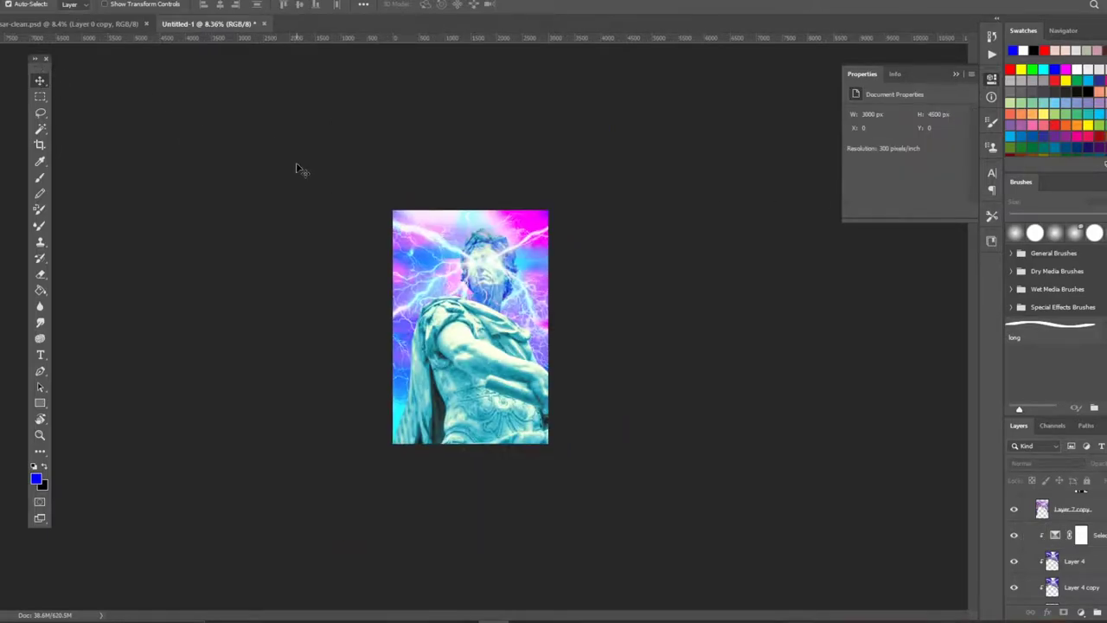
key(ctrl+0)
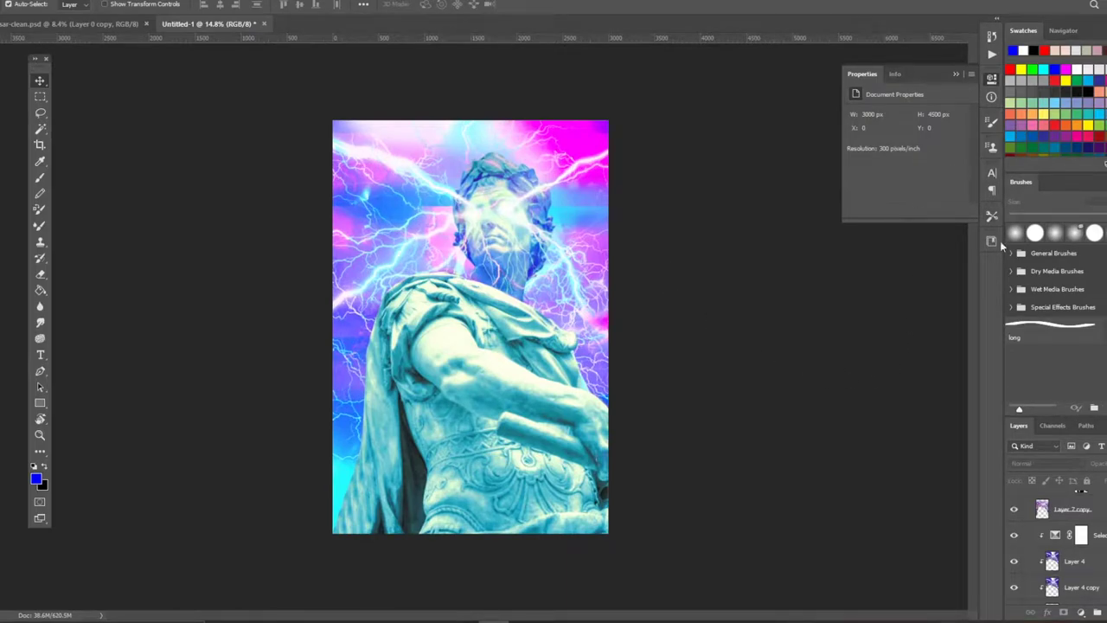
- Set Selective Color 3's Blacks to Cyan -1, Magenta +1, Yellow -3
click(1080, 534)
click(894, 129)
click(901, 212)
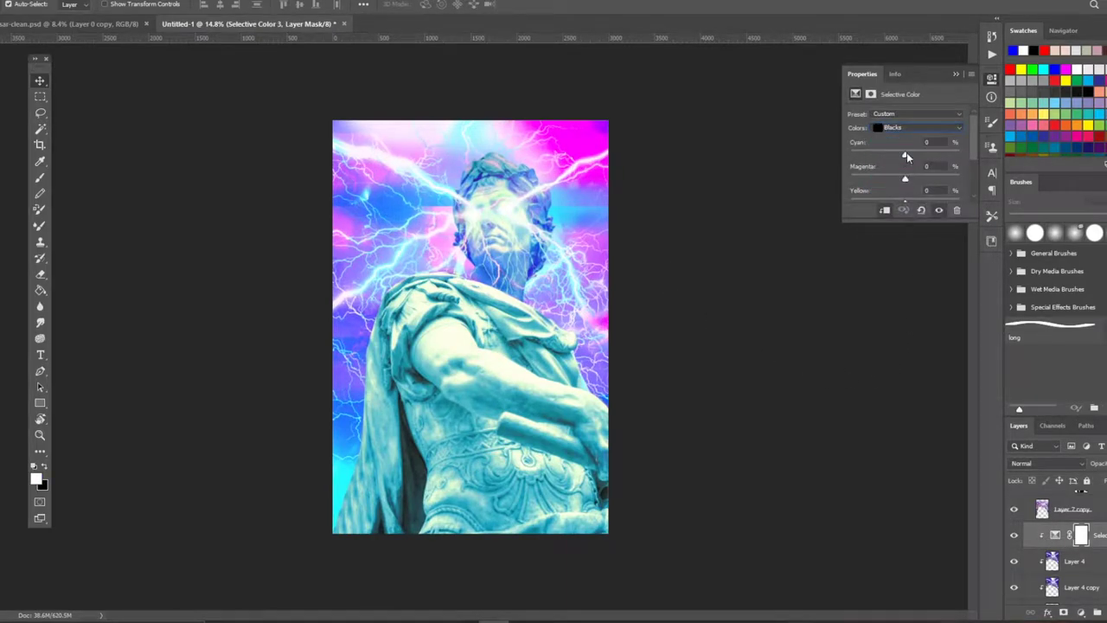
mouse_move(906, 156)
mouse_down()
mouse_move(927, 155)
mouse_move(860, 184)
mouse_move(901, 159)
mouse_up()
scroll(908, 169, down, 1)
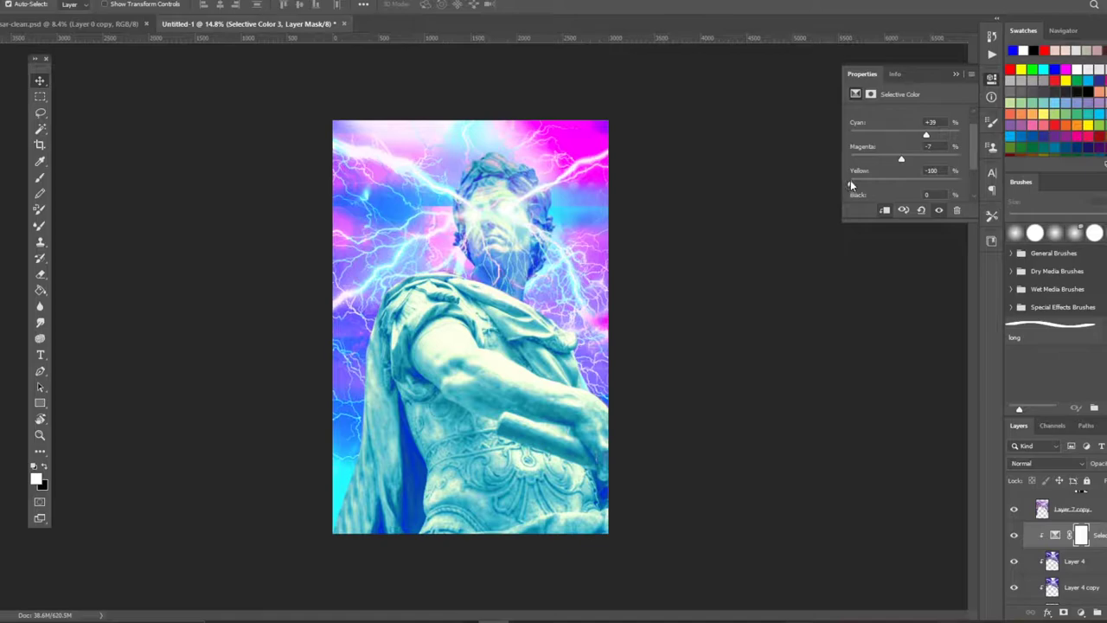
drag(850, 181, 904, 183)
click(1077, 536)
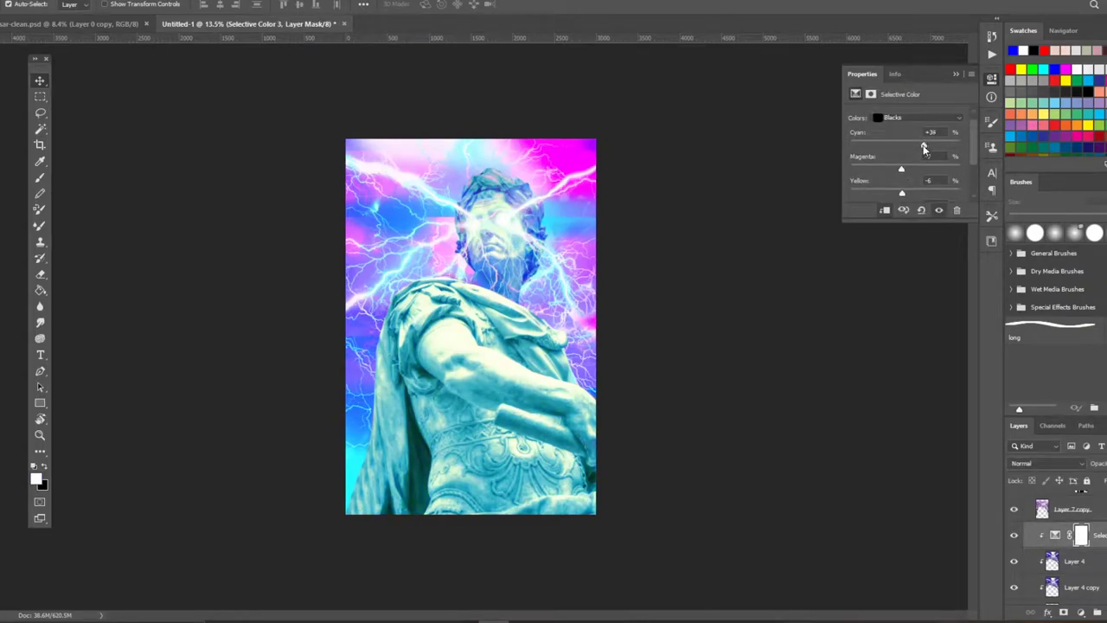
mouse_move(924, 149)
mouse_down()
mouse_move(905, 145)
mouse_move(907, 171)
mouse_up()
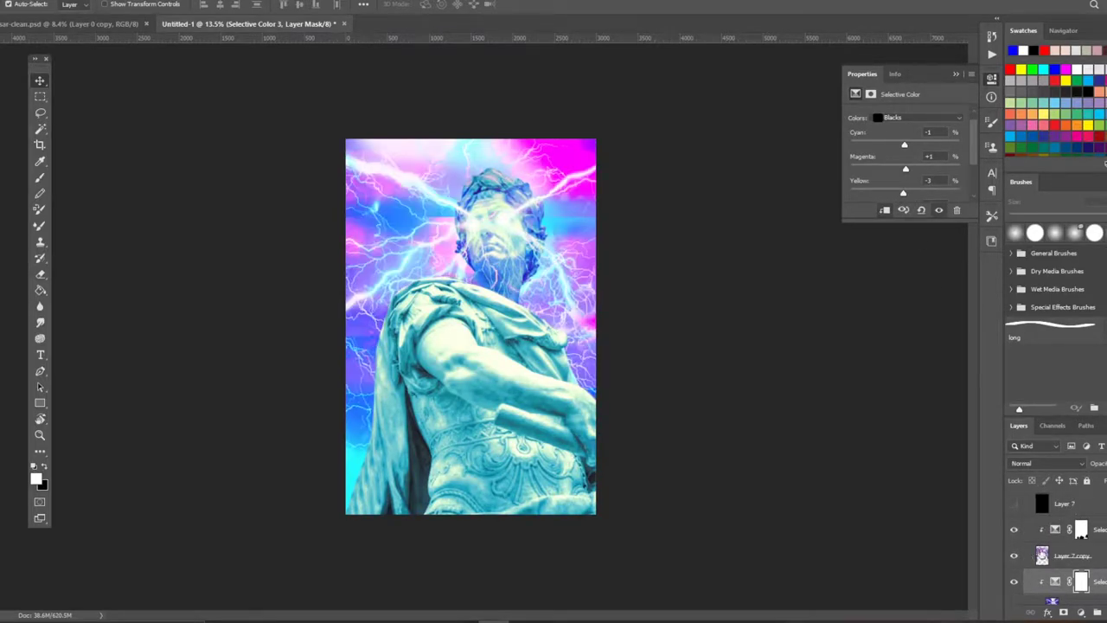
scroll(1015, 554, down, 3)
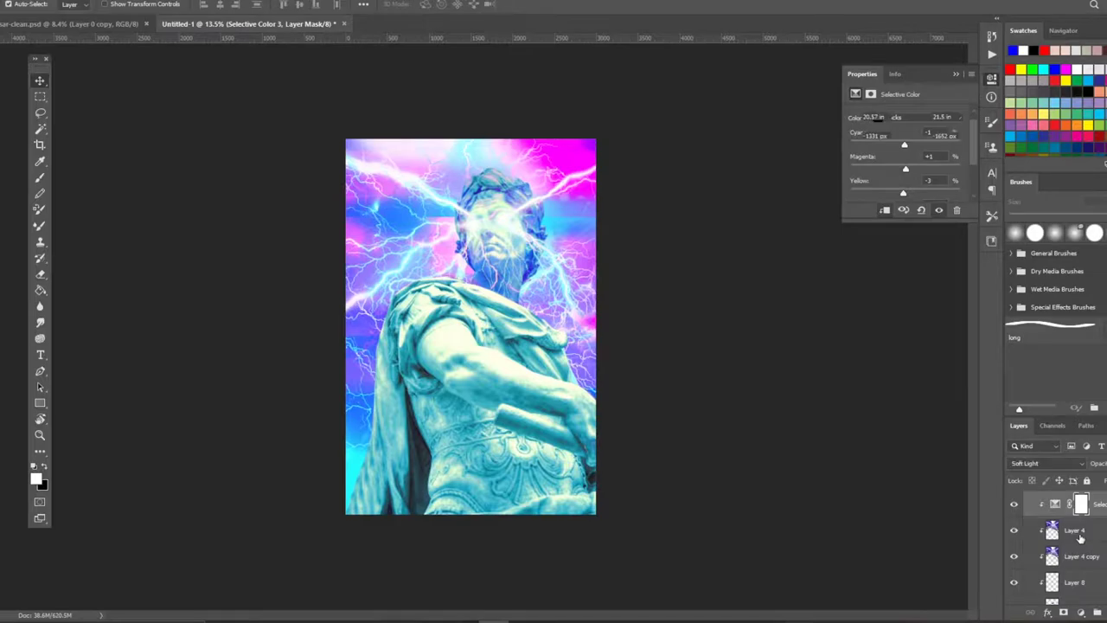
- Select Layer 4, then browse the Layer and Image menus and close them unchanged
click(1073, 531)
key(alt+l)
key(Escape)
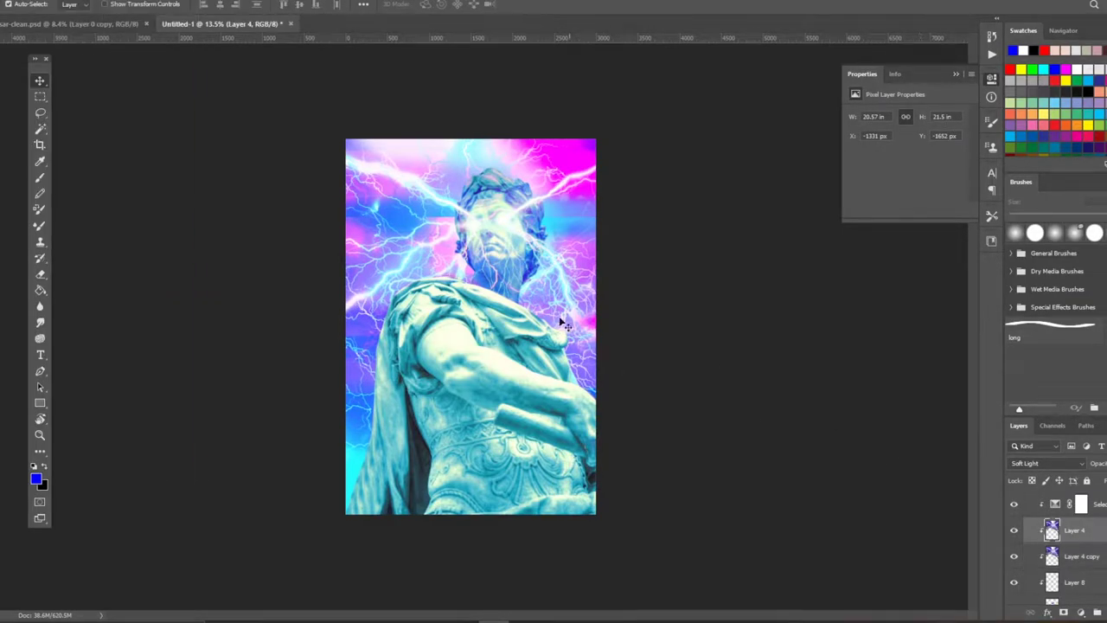
key(alt+i)
key(Escape)
key(alt+bracketleft)
key(alt+i)
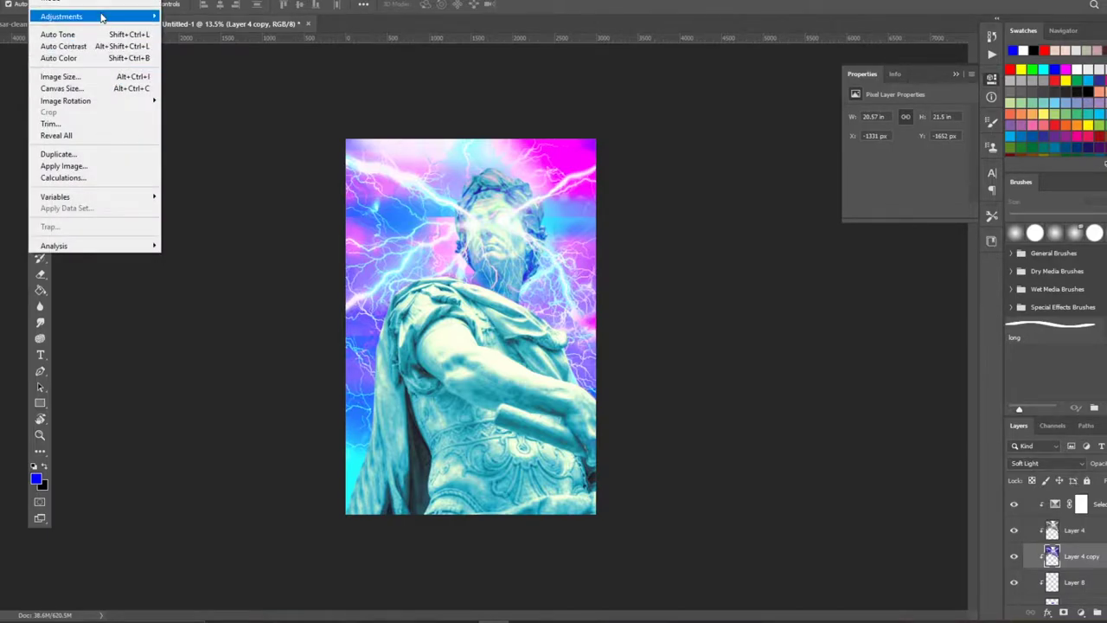
click(245, 255)
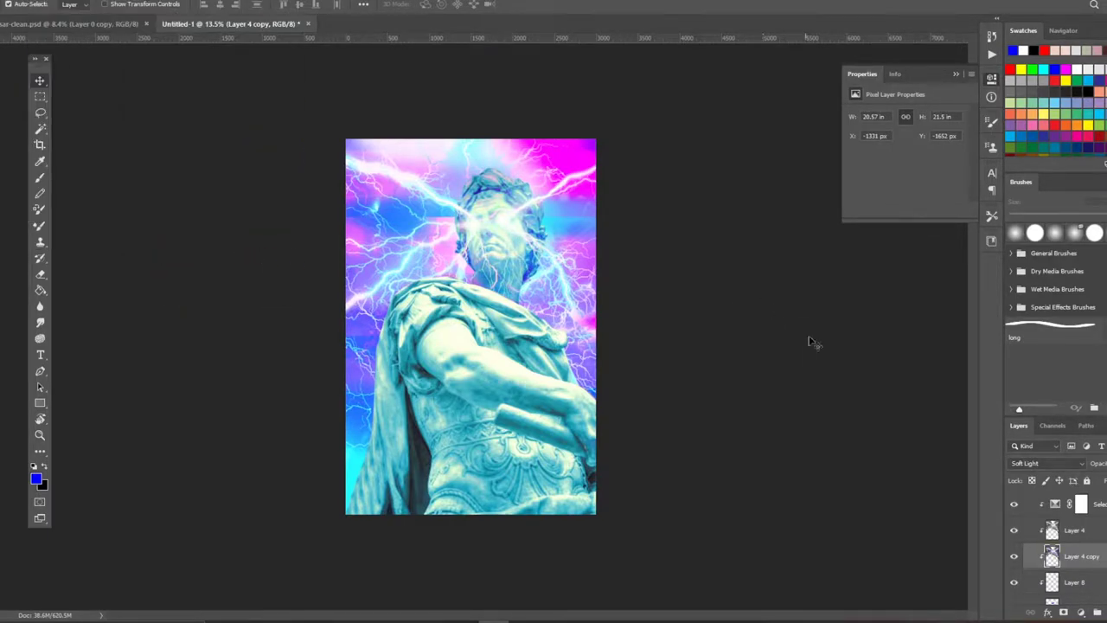
scroll(1029, 545, down, 2)
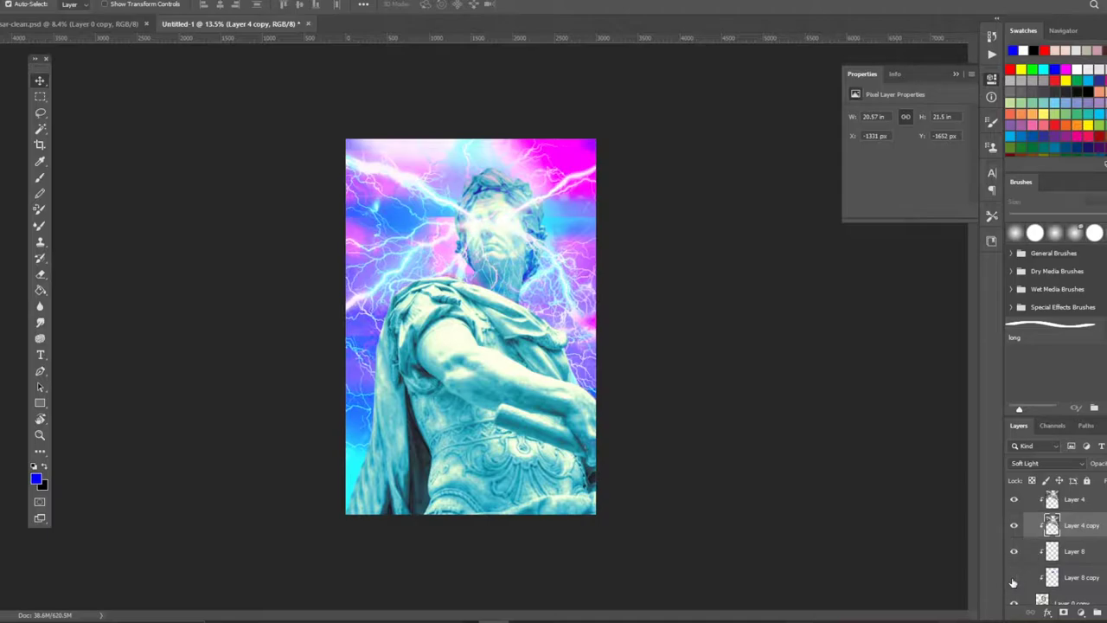
- Set Layer 8 copy's blend mode to Subtract
click(1072, 577)
click(1046, 463)
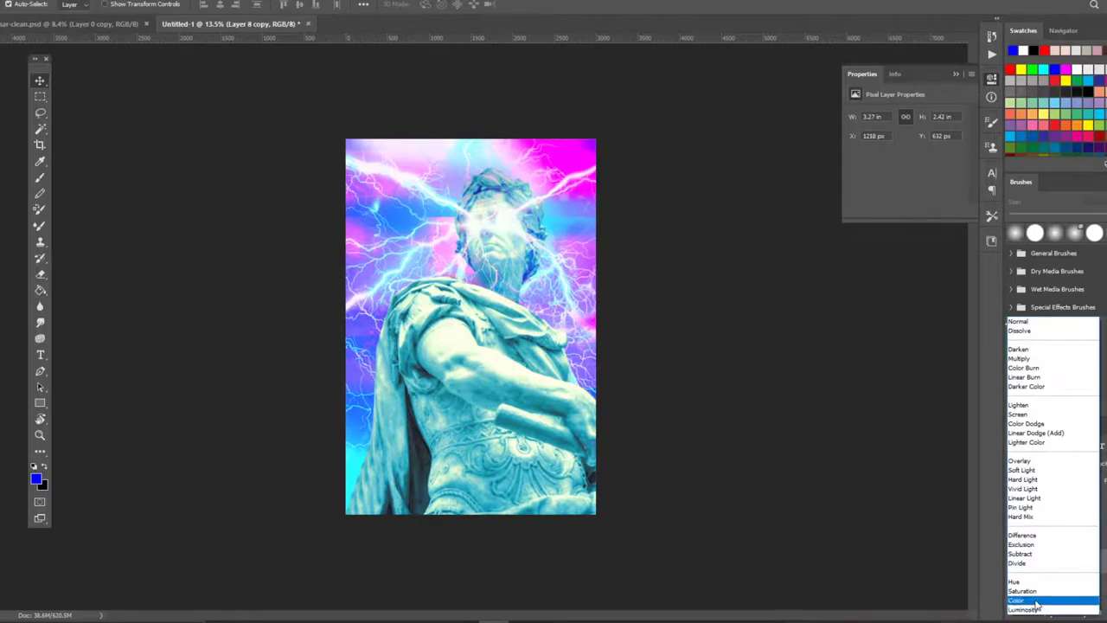
click(1025, 554)
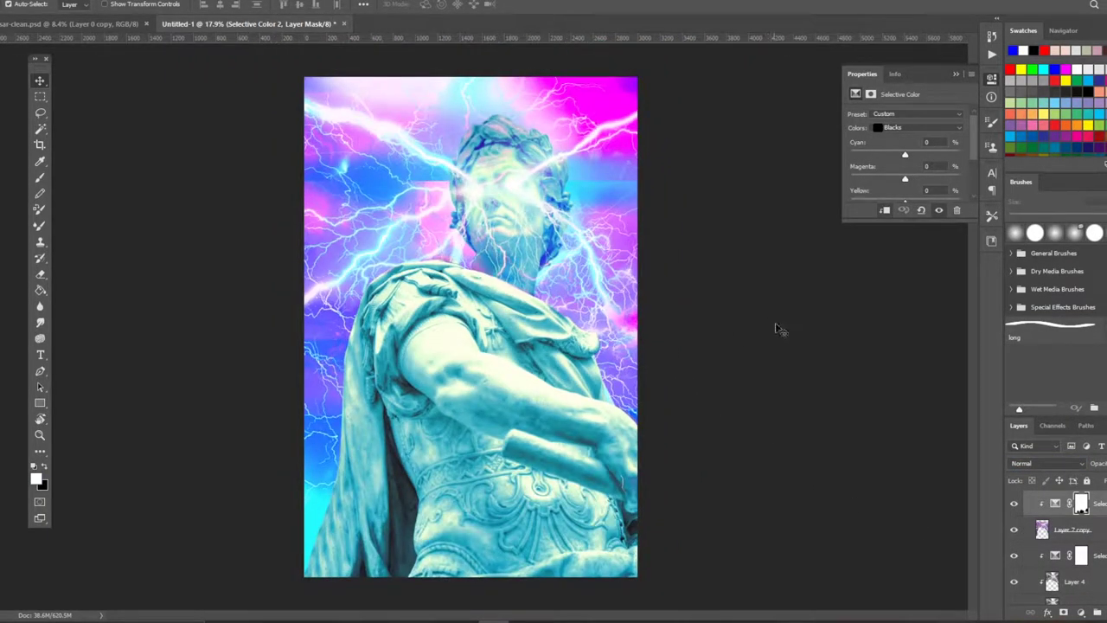
scroll(700, 301, down, 3)
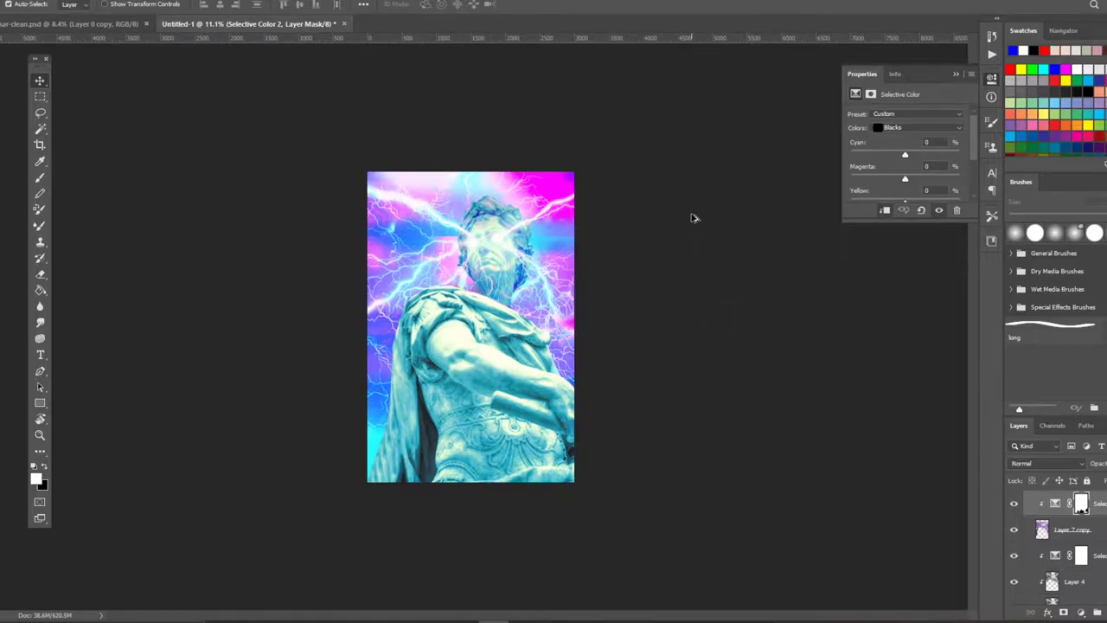
scroll(704, 246, up, 2)
scroll(803, 325, down, 1)
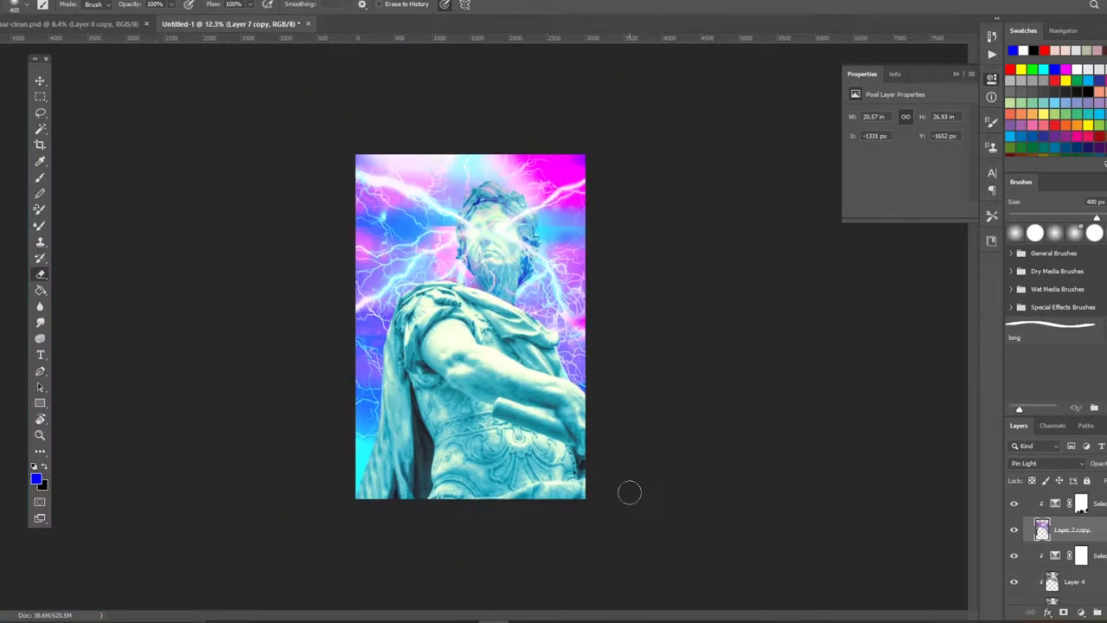
scroll(629, 492, up, 2)
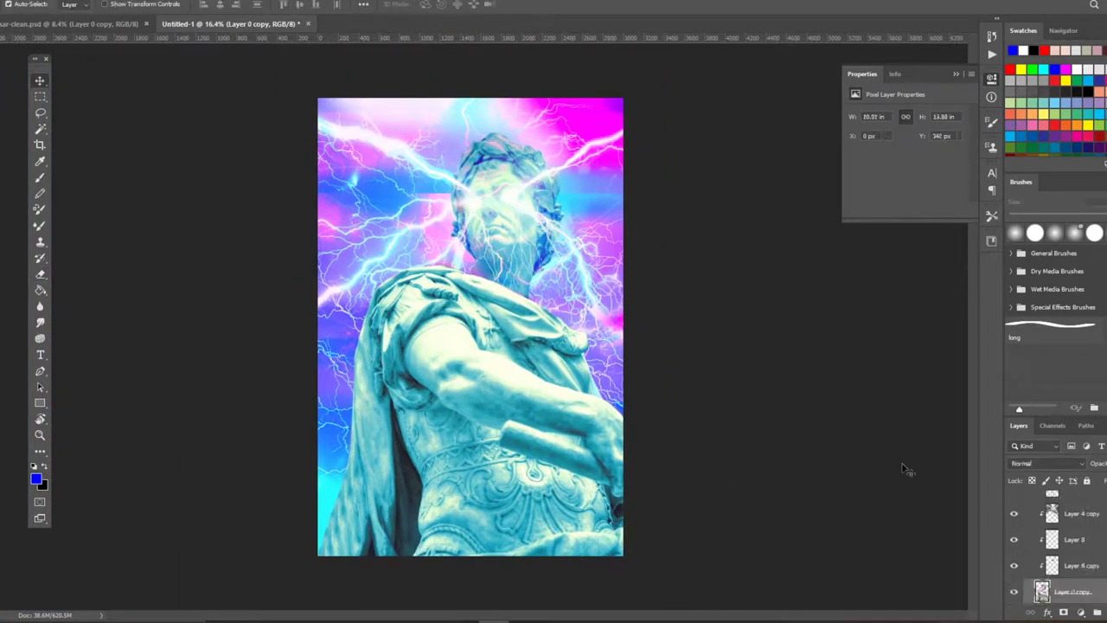
scroll(683, 503, down, 1)
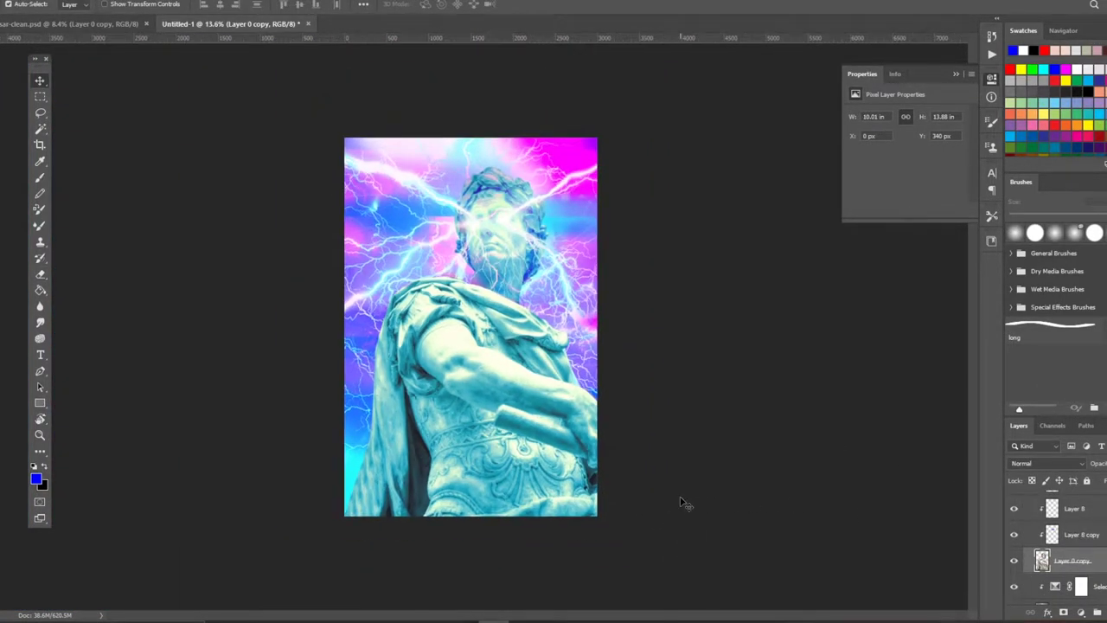
scroll(1041, 554, up, 2)
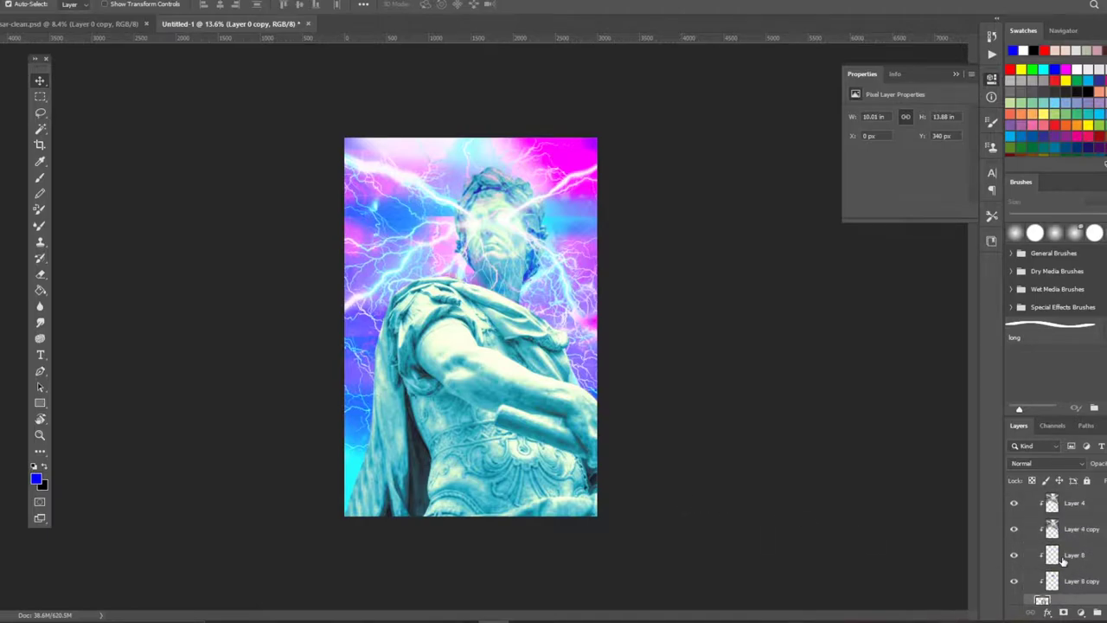
click(1013, 528)
click(1013, 502)
scroll(1013, 509, up, 1)
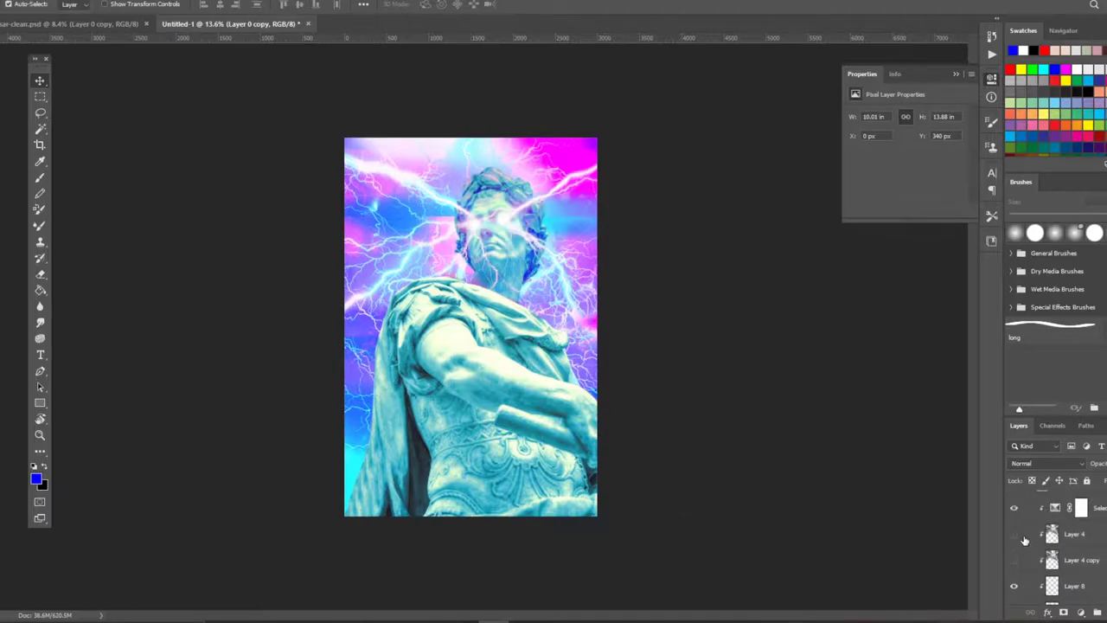
click(1017, 508)
click(522, 273)
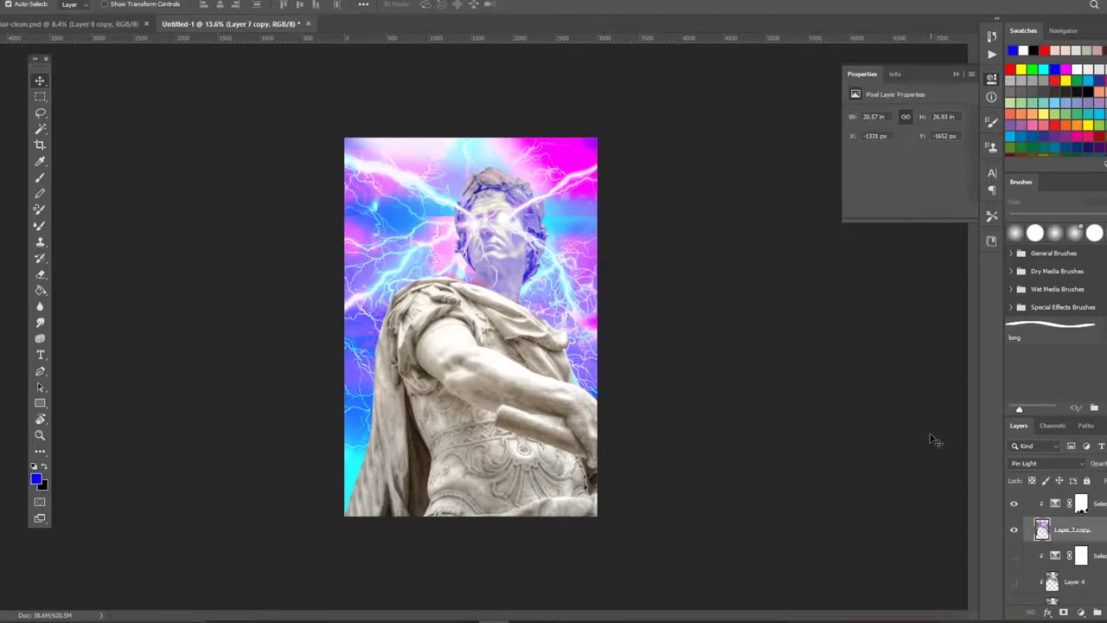
key(e)
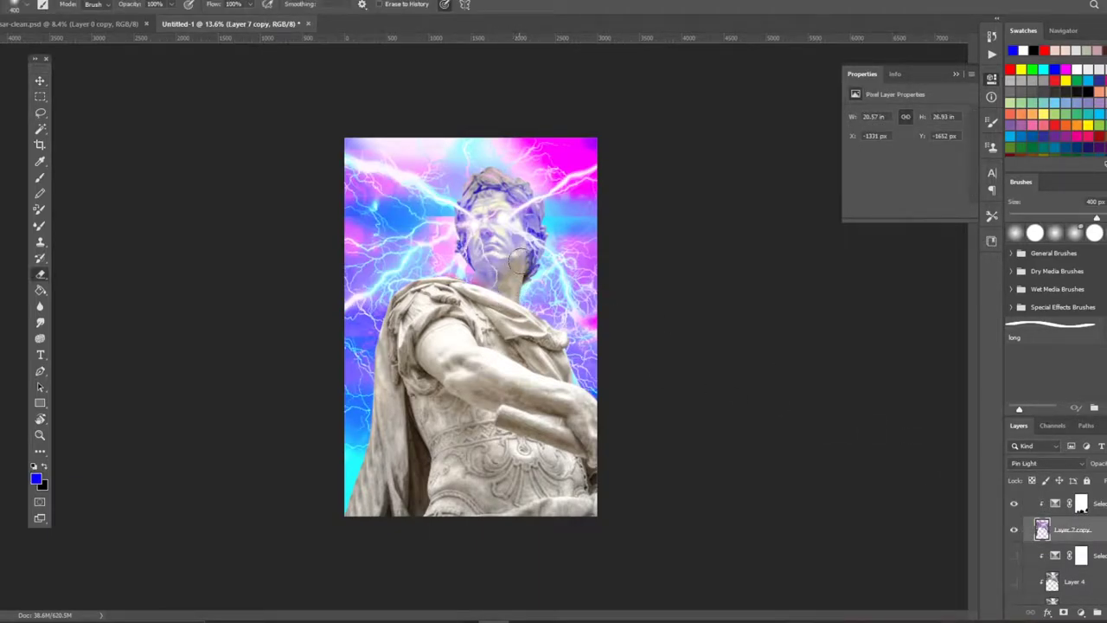
scroll(511, 294, up, 5)
scroll(560, 326, down, 3)
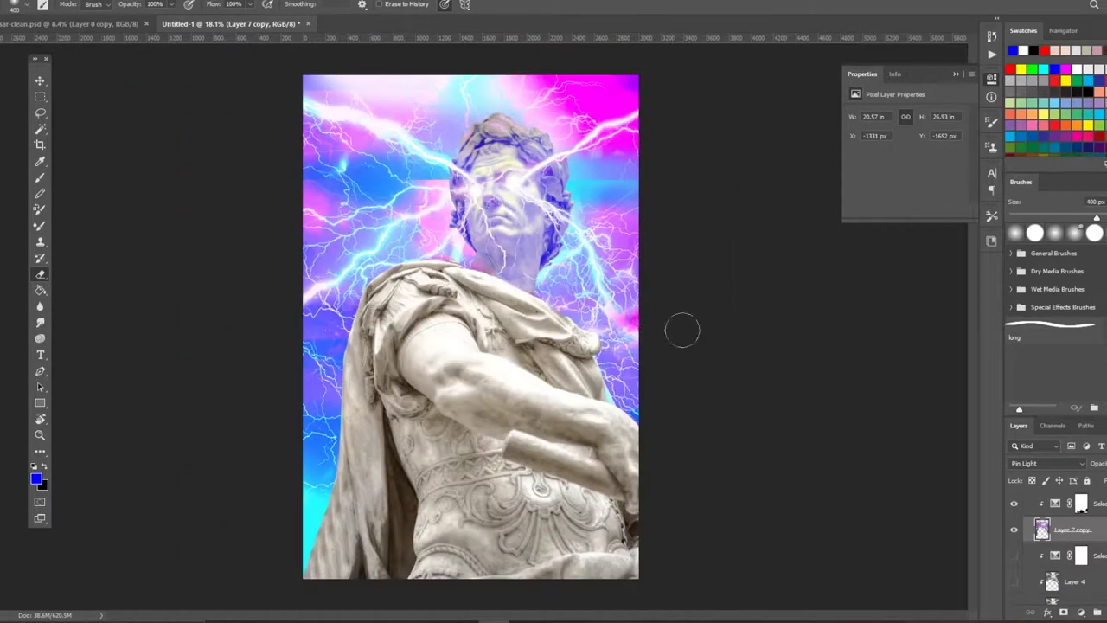
click(52, 2)
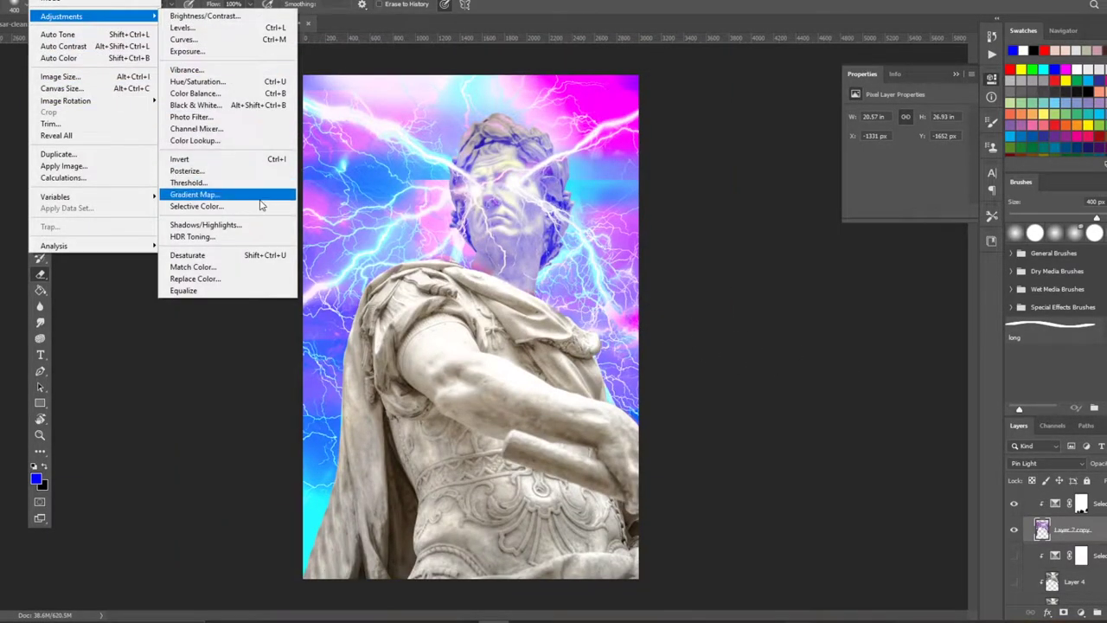
click(280, 260)
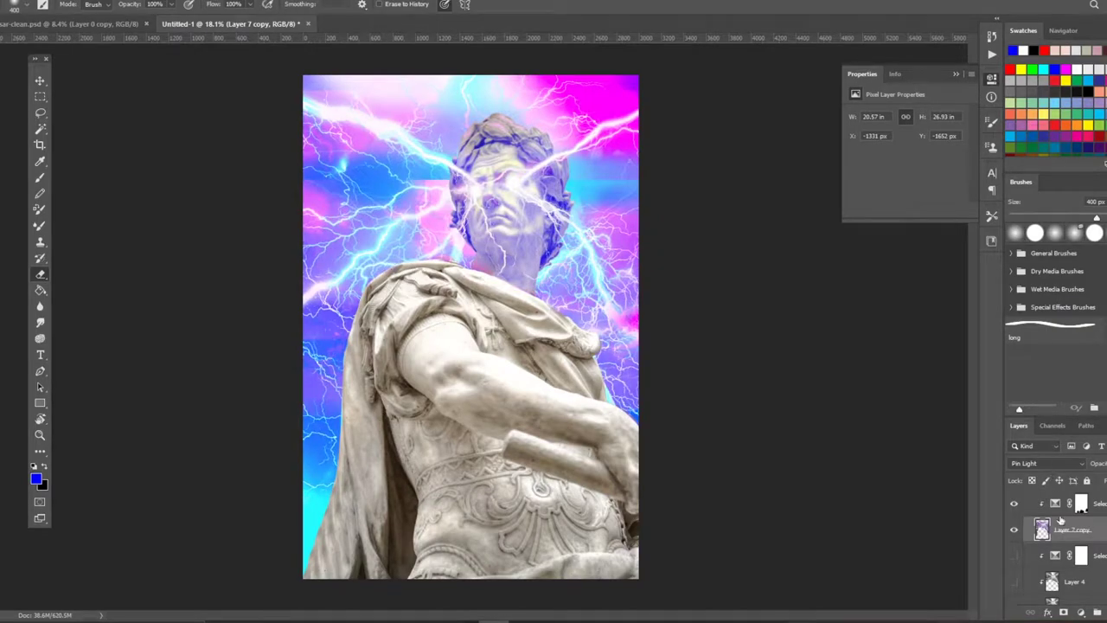
click(1013, 555)
scroll(1016, 561, down, 2)
scroll(781, 509, down, 2)
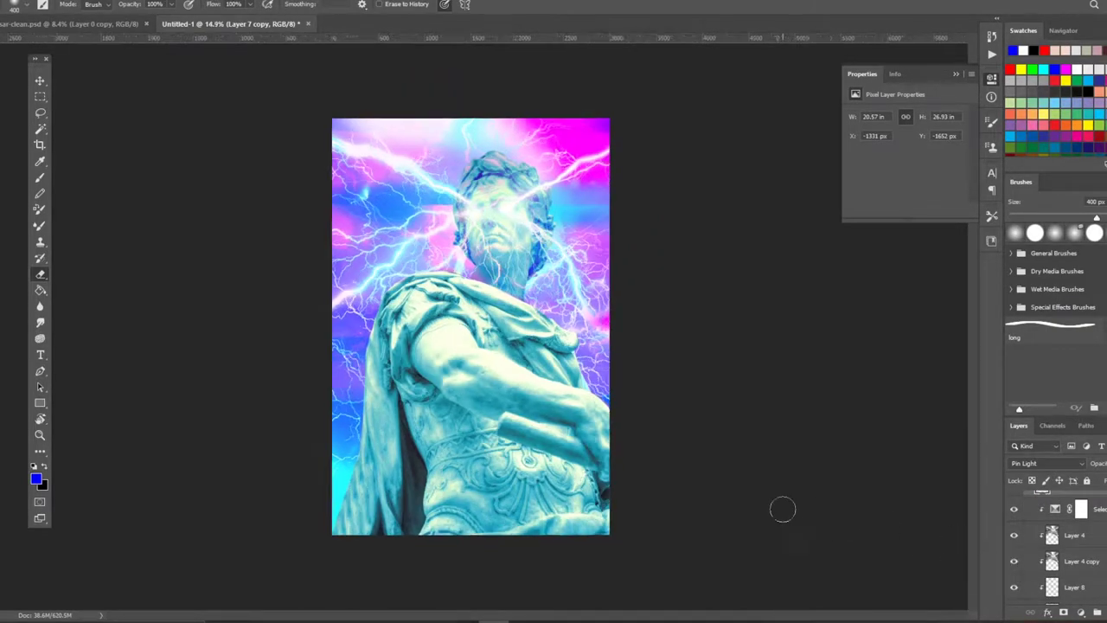
scroll(1016, 562, down, 2)
click(1016, 577)
click(1016, 577)
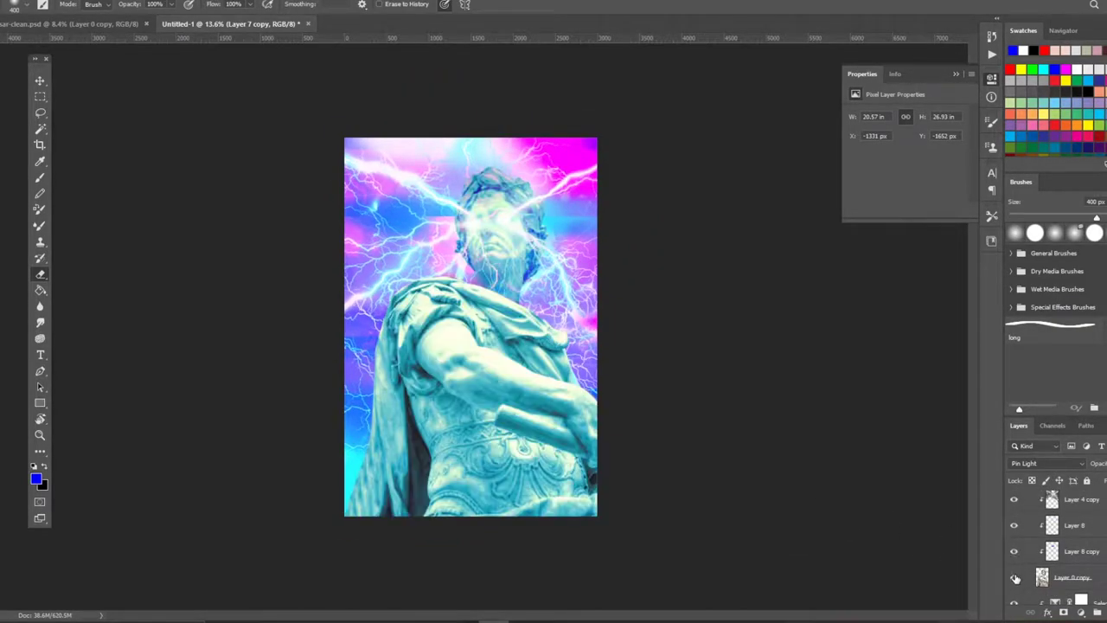
scroll(1016, 545, down, 2)
scroll(1016, 545, down, 2)
click(1012, 537)
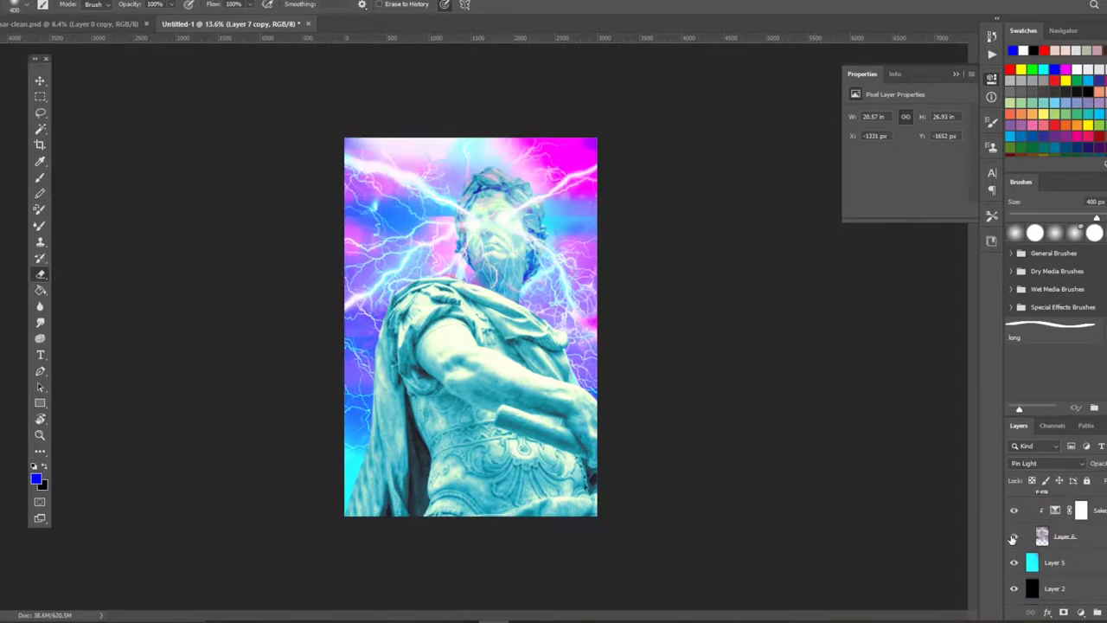
scroll(1038, 545, up, 1)
scroll(1047, 541, up, 2)
scroll(1055, 538, up, 2)
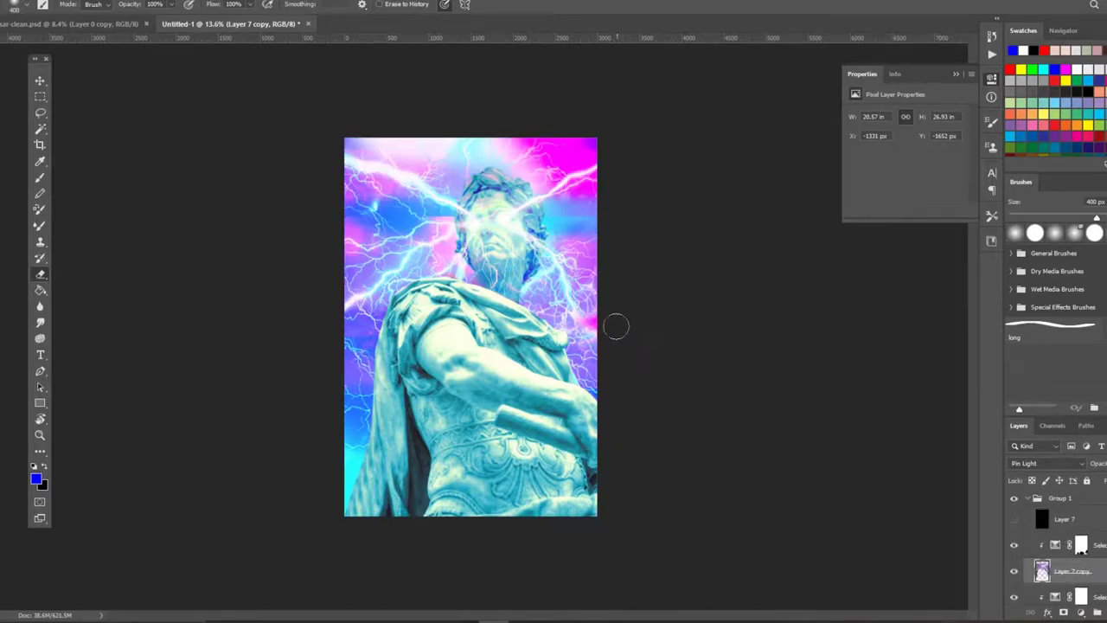
scroll(666, 342, up, 10)
scroll(705, 323, down, 3)
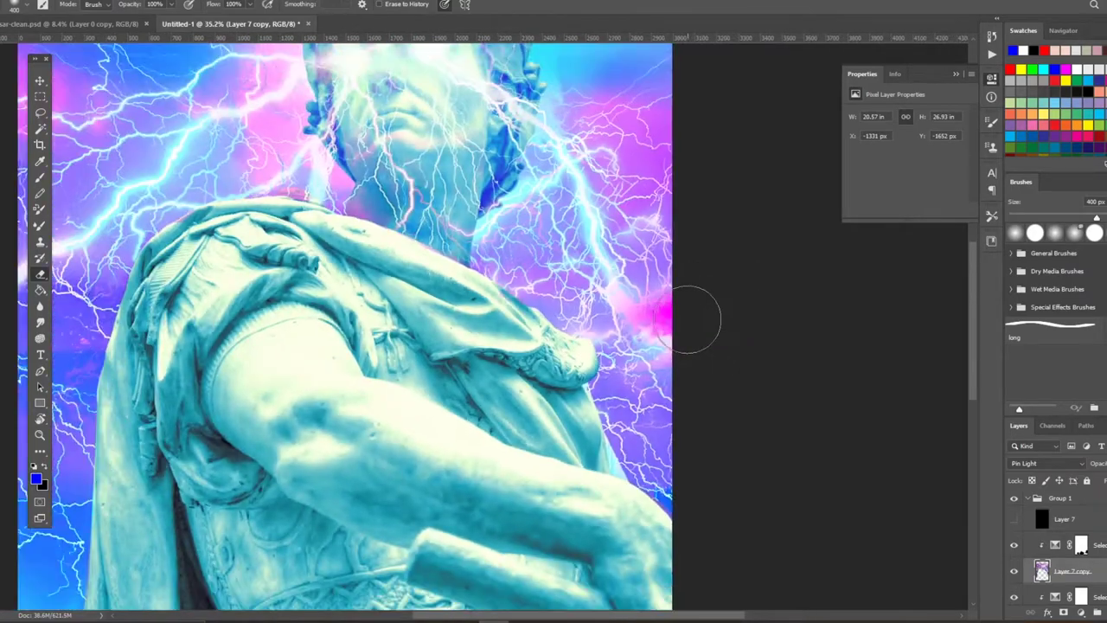
key(b)
mouse_move(650, 303)
mouse_down()
mouse_move(664, 341)
mouse_move(679, 329)
mouse_move(621, 330)
mouse_up()
key(ctrl+z)
scroll(1055, 545, down, 3)
click(1047, 547)
- Try blue strokes and Saturation blending on Layer 6, then undo them
scroll(684, 328, down, 3)
key(ctrl+z)
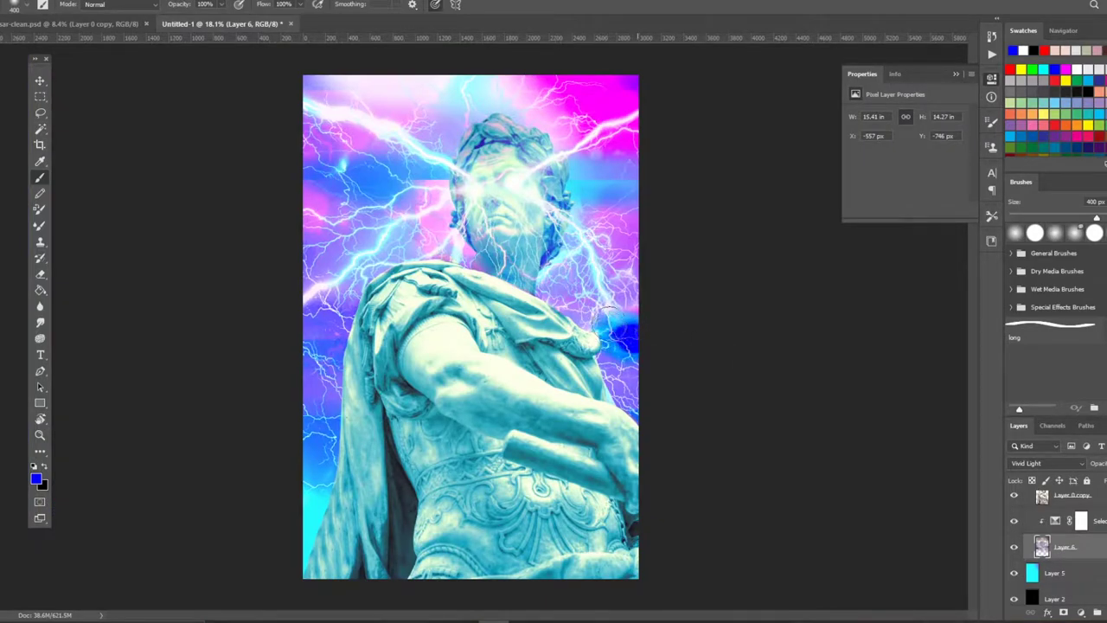
drag(683, 178, 282, 213)
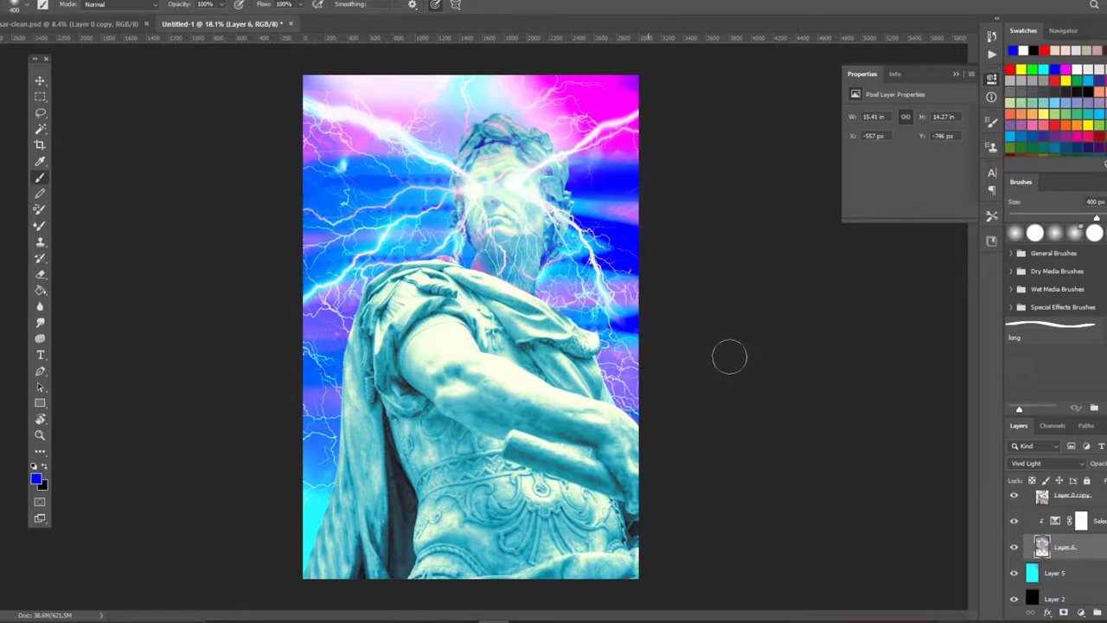
key(ctrl+z)
mouse_move(294, 87)
mouse_down()
mouse_move(668, 100)
mouse_move(113, 588)
mouse_up()
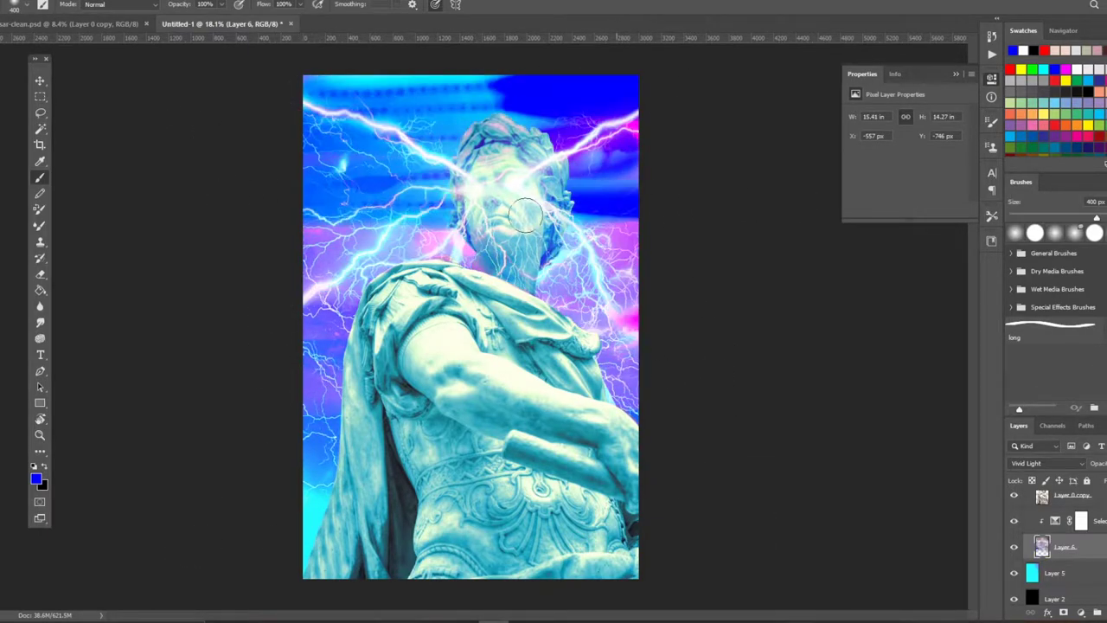
click(1046, 464)
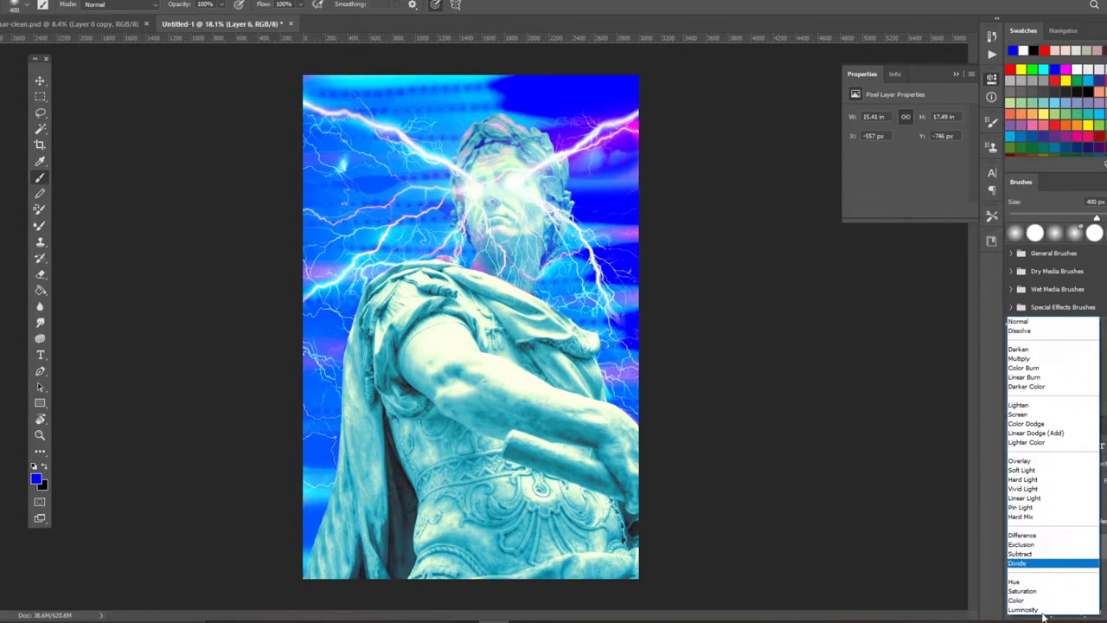
click(1032, 594)
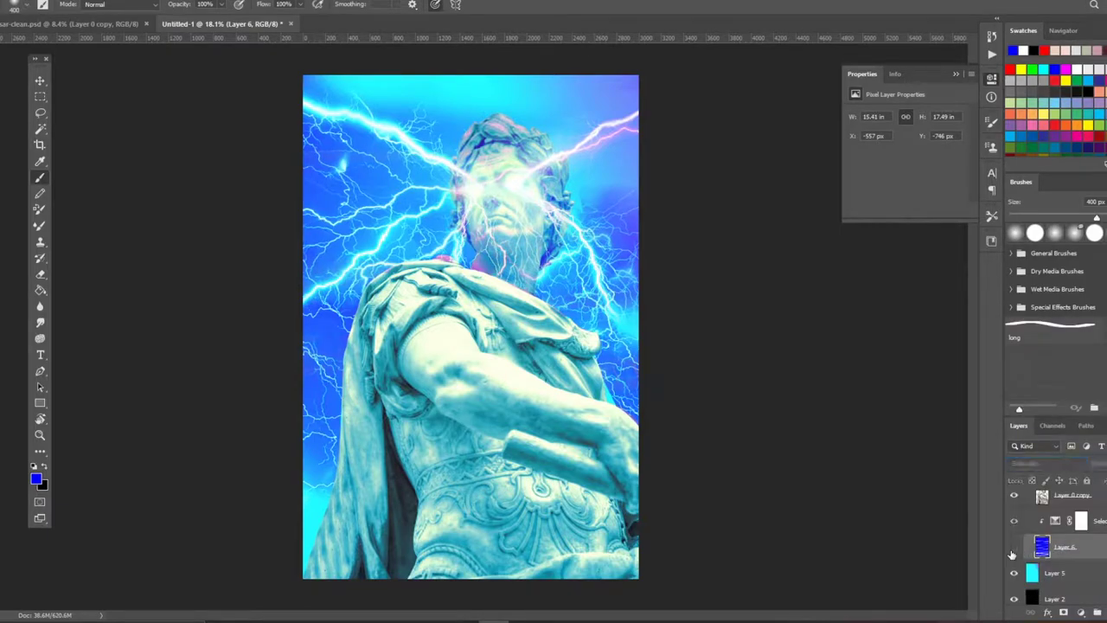
key(ctrl+z)
key(ctrl+z)
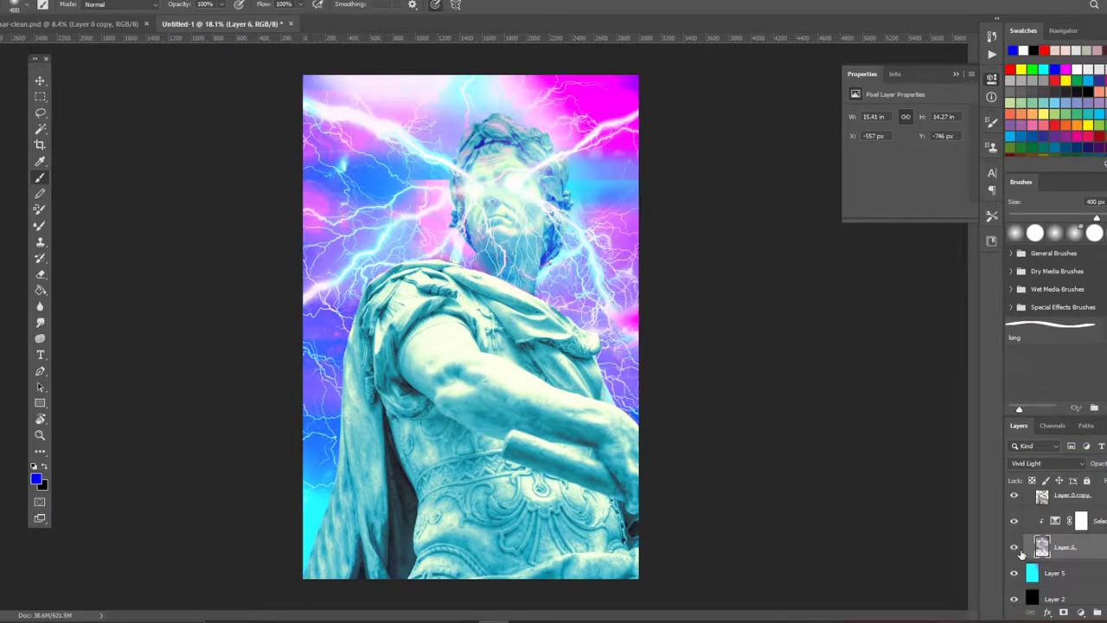
- Add a new Layer 9 filled solid blue, blended in Saturation mode, and compare it on and off
key(ctrl+shift+alt+n)
drag(280, 116, 627, 390)
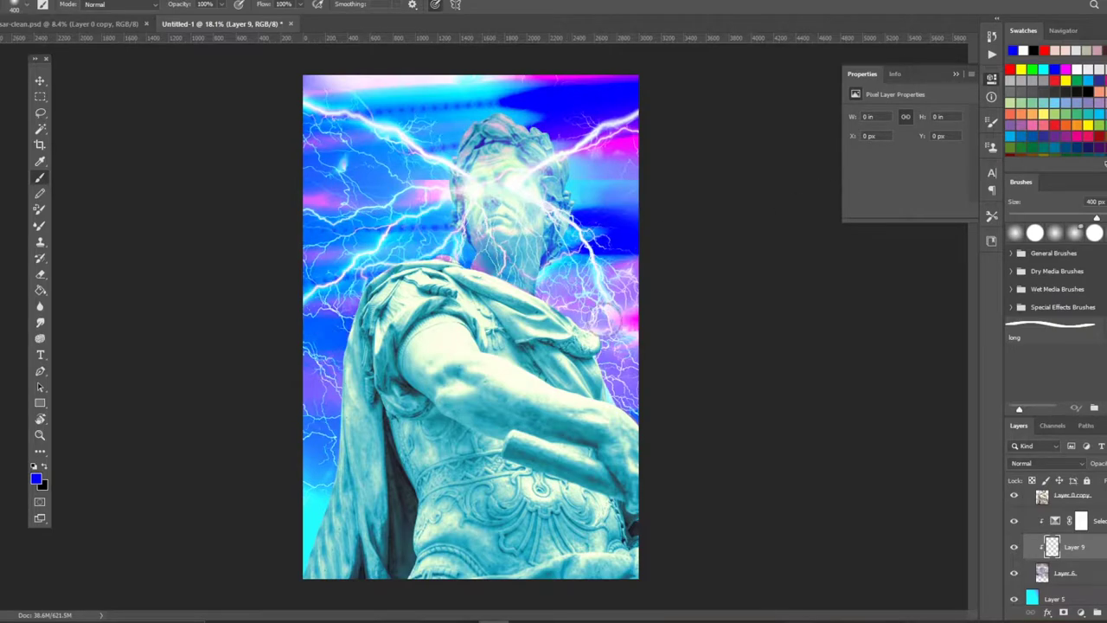
click(1047, 463)
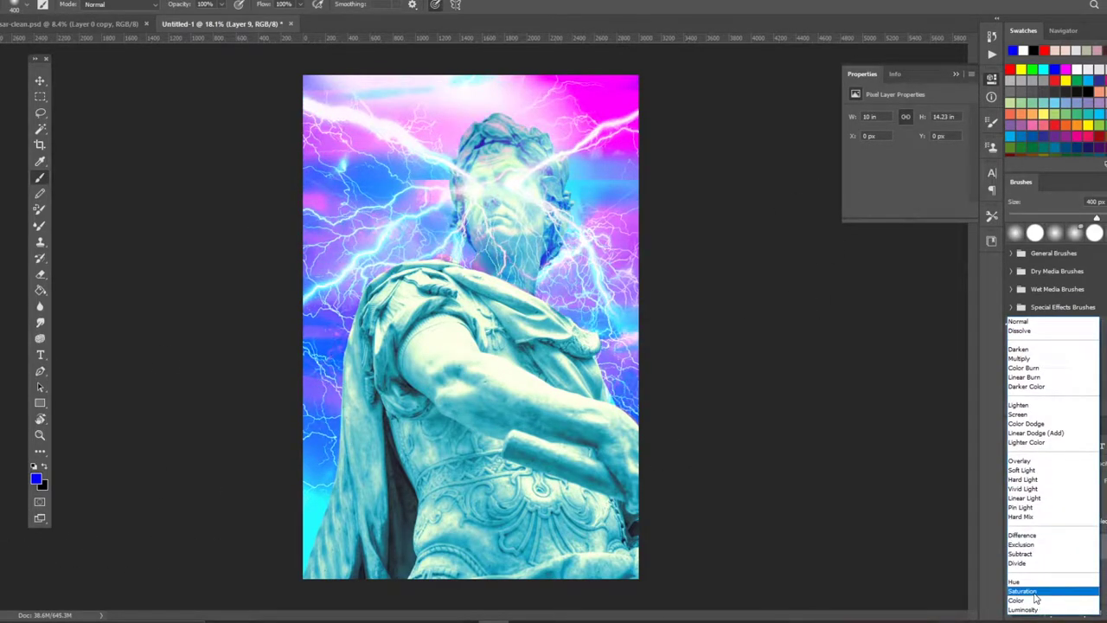
click(1035, 594)
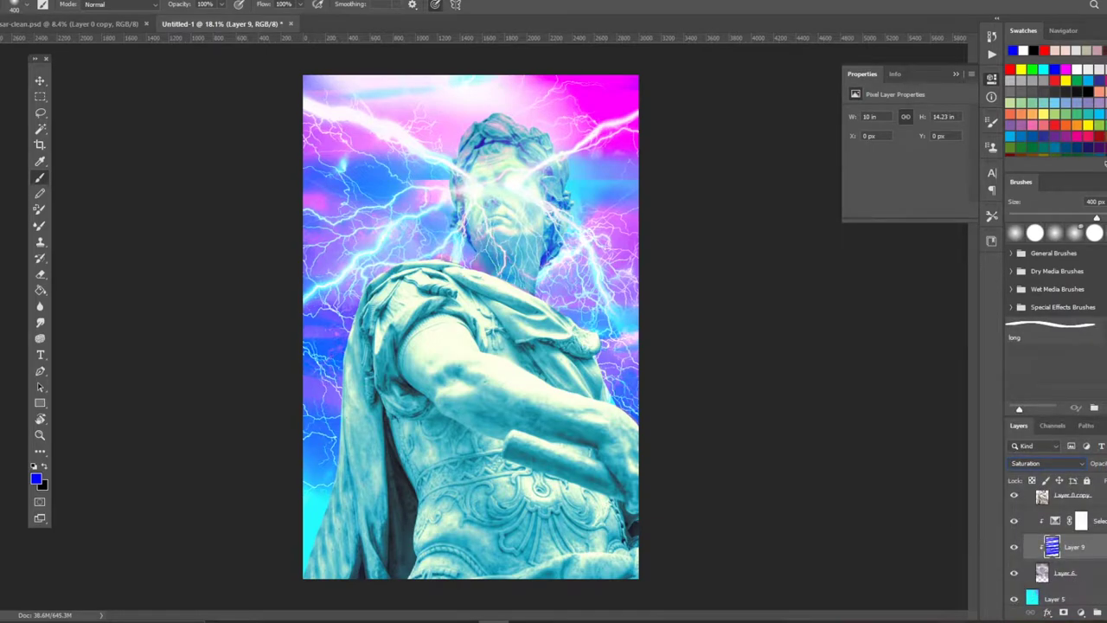
key(g)
key(alt+BackSpace)
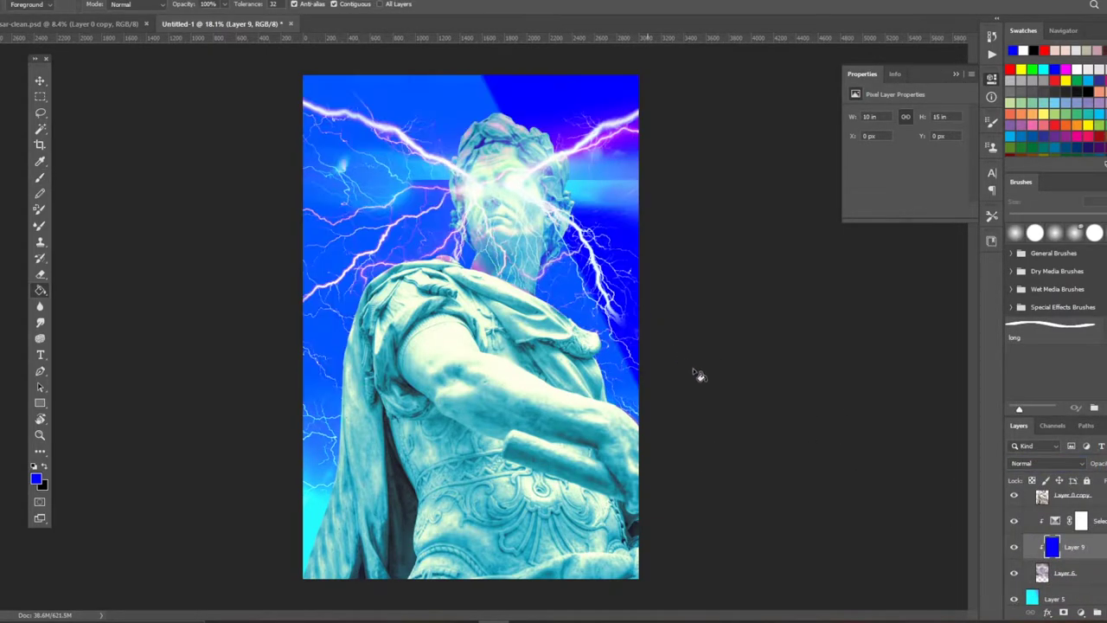
click(1034, 465)
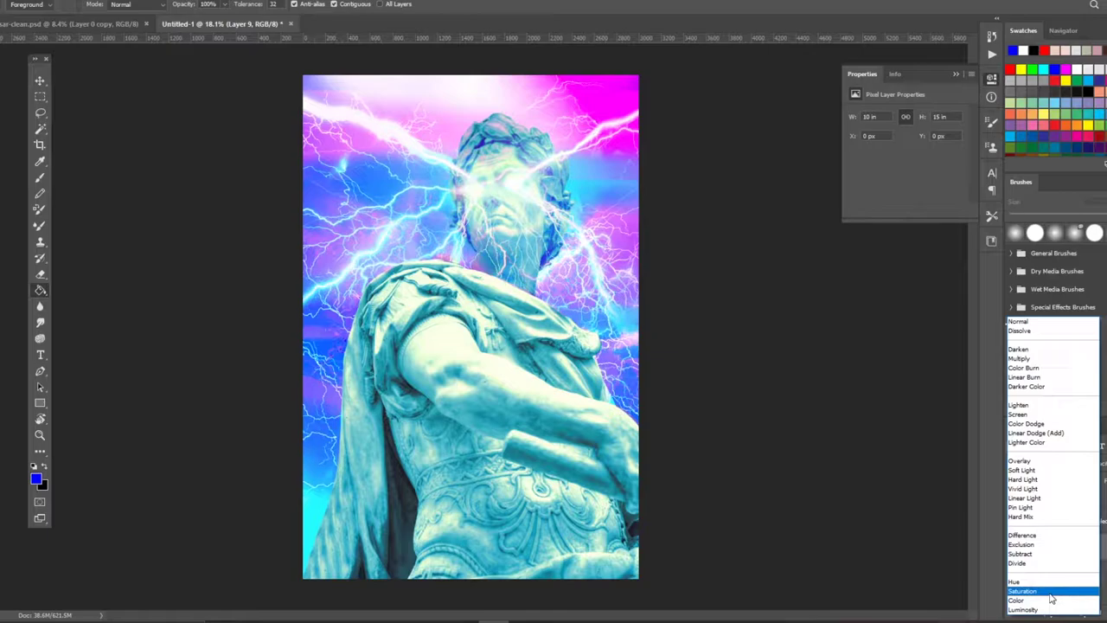
click(1051, 595)
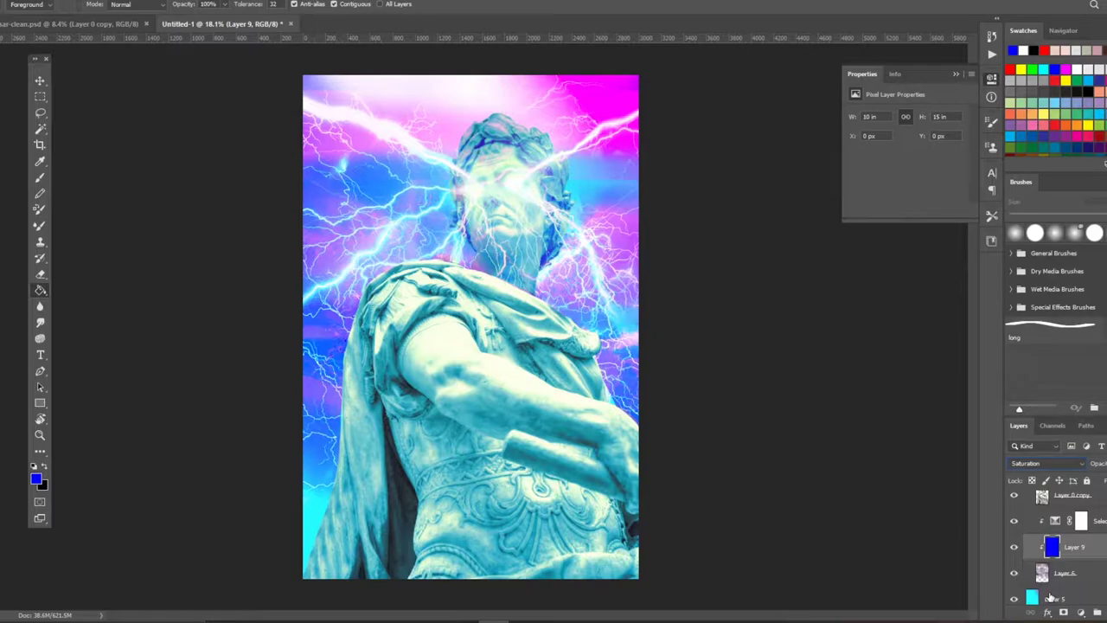
click(1014, 549)
click(1014, 548)
click(39, 80)
- Delete Layer 9 and select Selective Color 3, toggling it to compare the statue
key(ctrl+minus)
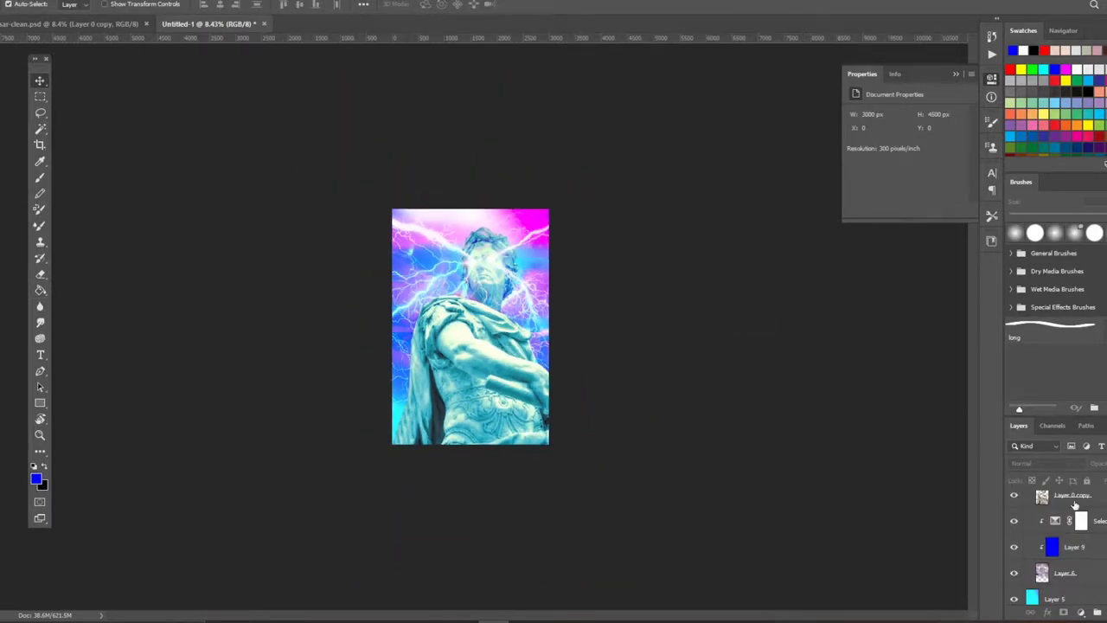
click(1064, 547)
key(Delete)
key(ctrl+plus)
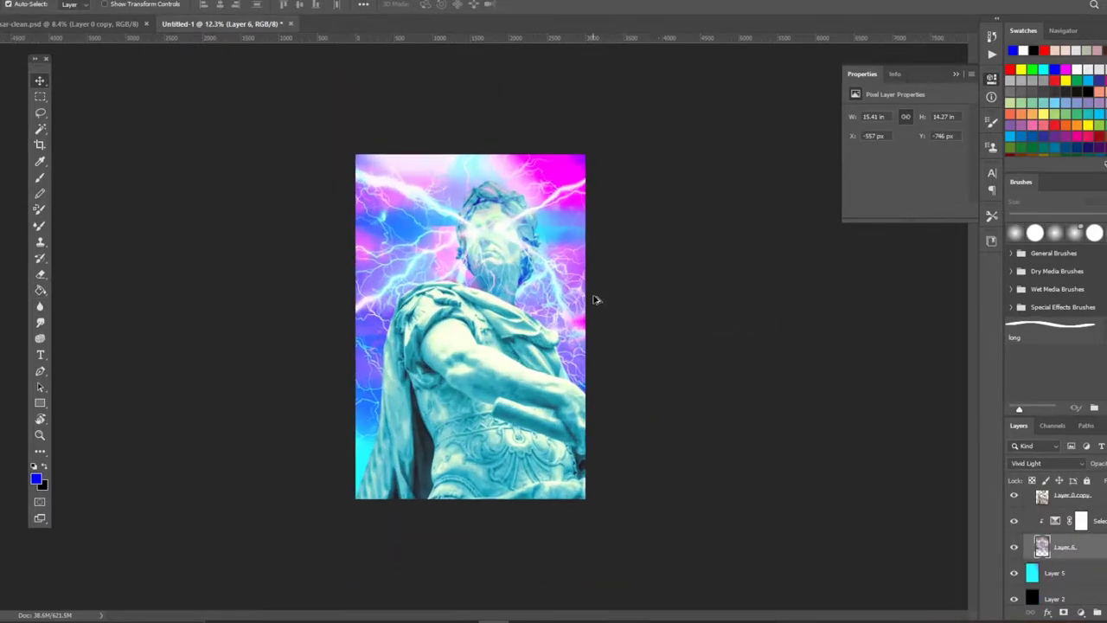
click(1064, 495)
scroll(1065, 527, up, 3)
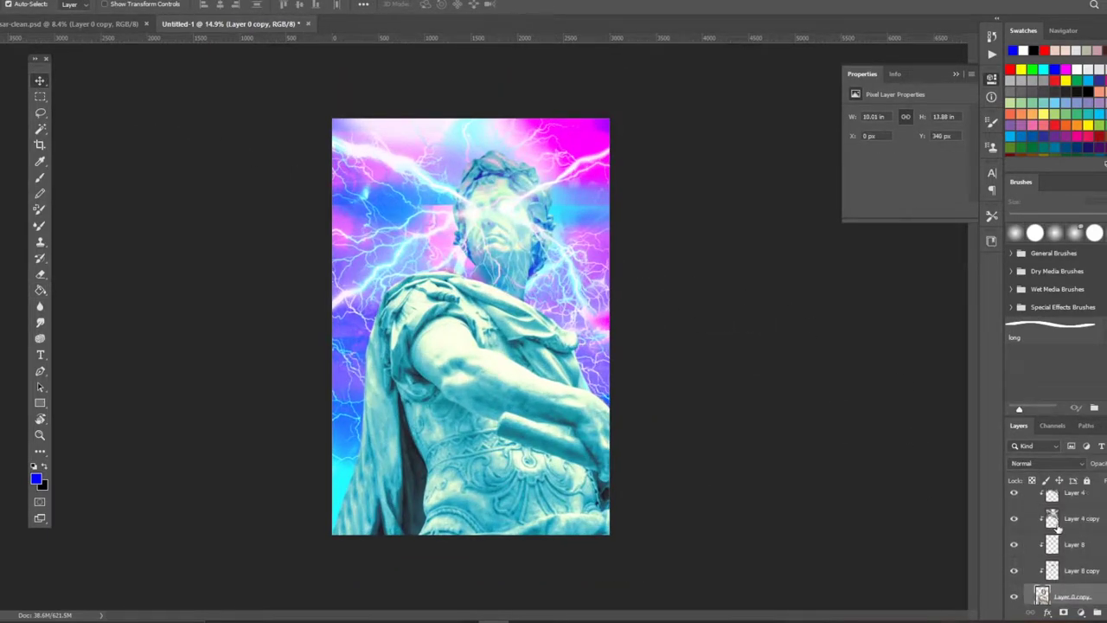
scroll(1063, 526, up, 1)
scroll(1051, 523, up, 1)
scroll(1034, 519, up, 1)
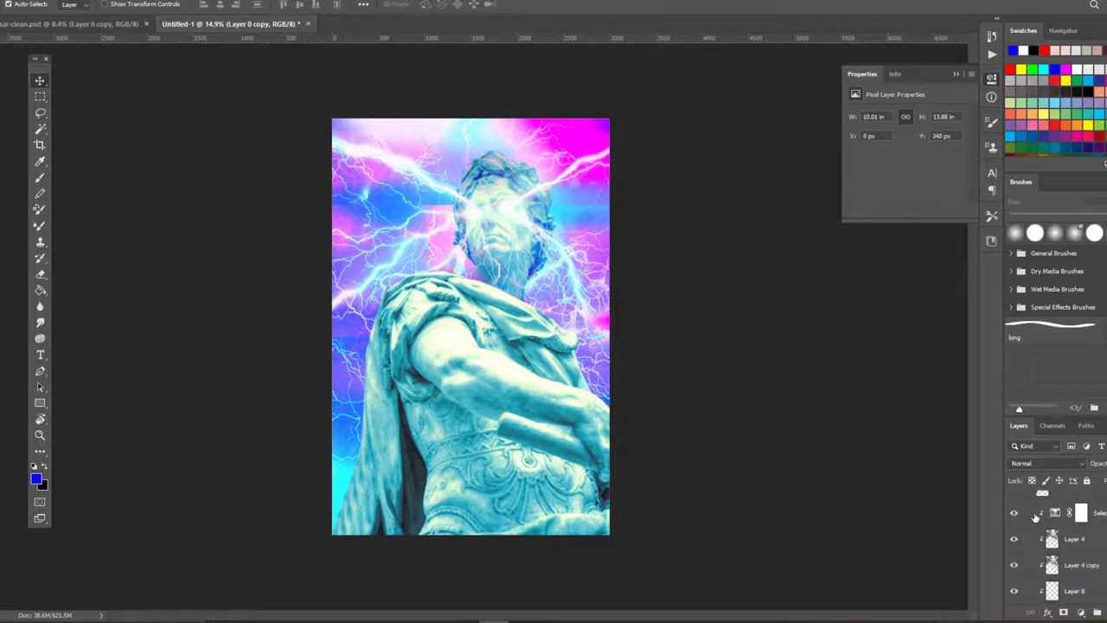
scroll(1014, 516, down, 3)
click(1046, 567)
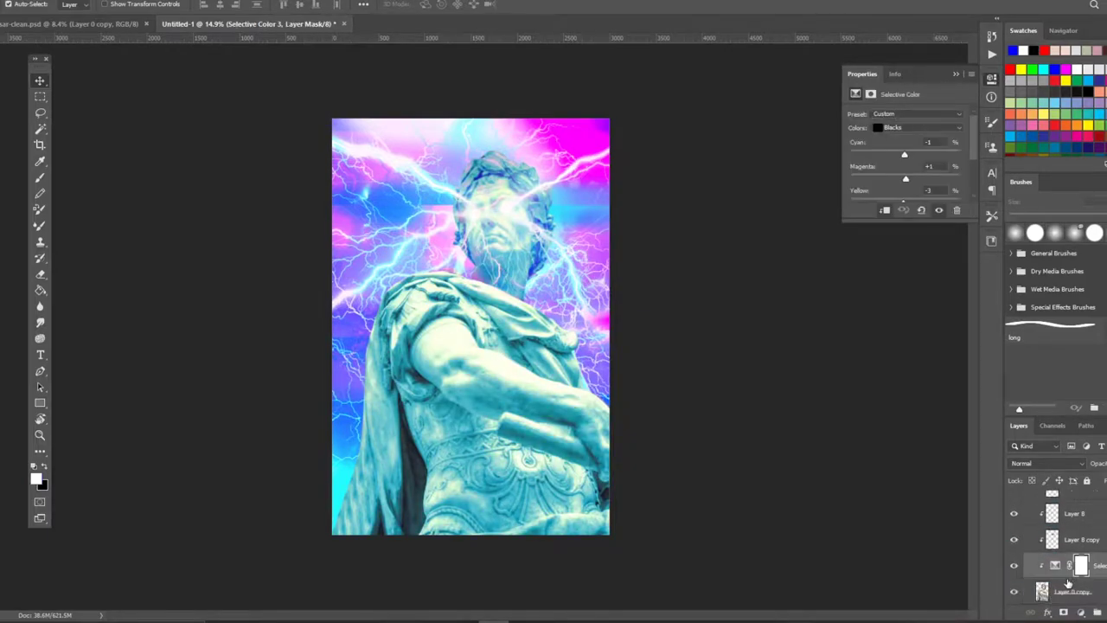
click(1014, 566)
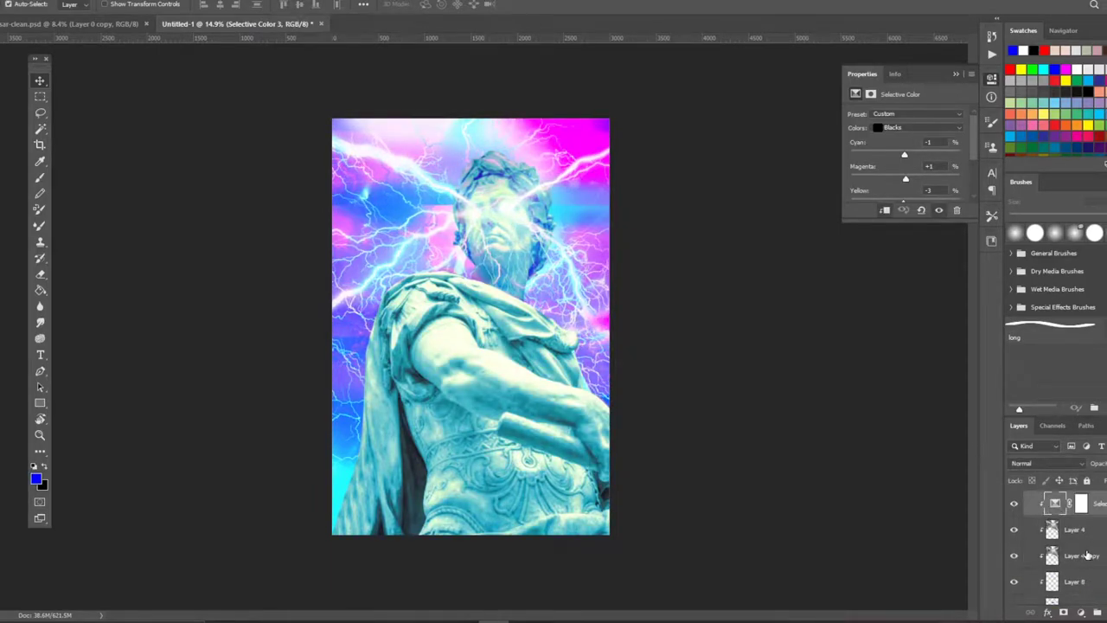
scroll(1055, 519, up, 1)
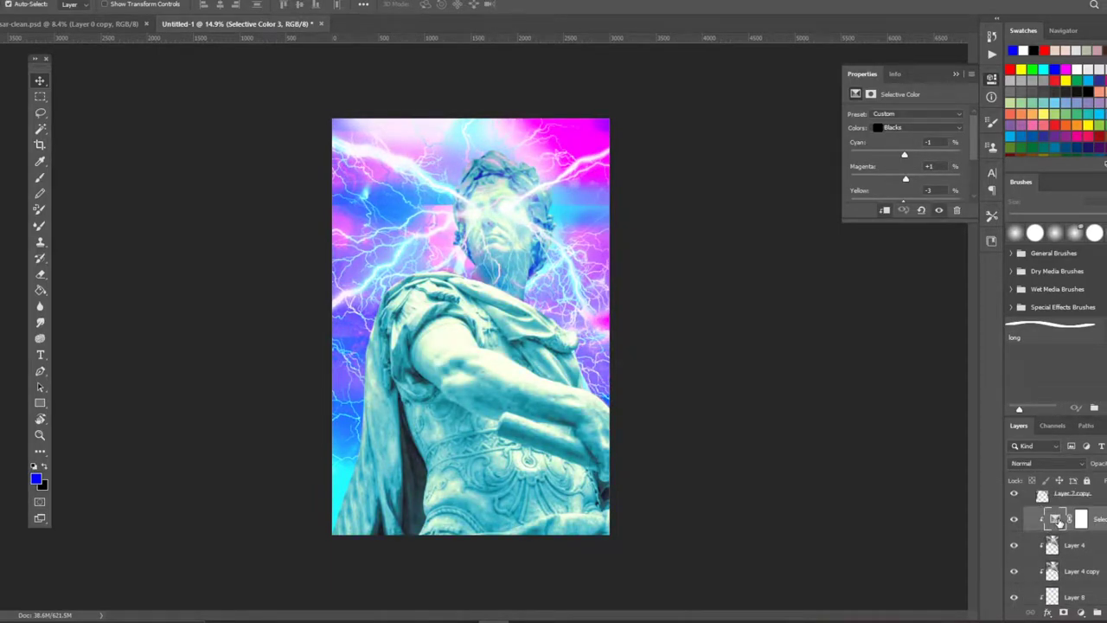
- Shift Selective Color 3's Neutrals toward pink with more magenta and yellow
click(917, 128)
mouse_move(907, 182)
mouse_down()
mouse_move(929, 156)
mouse_move(888, 159)
mouse_move(923, 149)
mouse_move(887, 124)
mouse_move(879, 176)
mouse_move(912, 152)
mouse_move(894, 152)
mouse_move(915, 167)
mouse_move(891, 193)
mouse_up()
scroll(925, 160, down, 1)
scroll(900, 142, up, 1)
scroll(894, 152, down, 1)
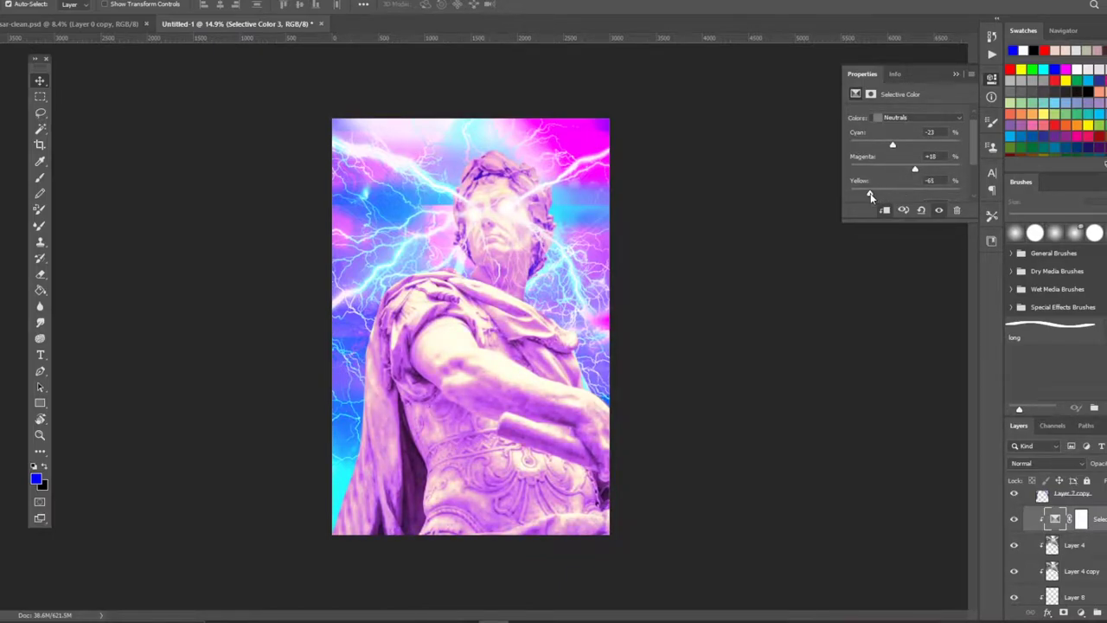
mouse_move(915, 168)
mouse_down()
mouse_move(902, 144)
mouse_move(886, 146)
mouse_up()
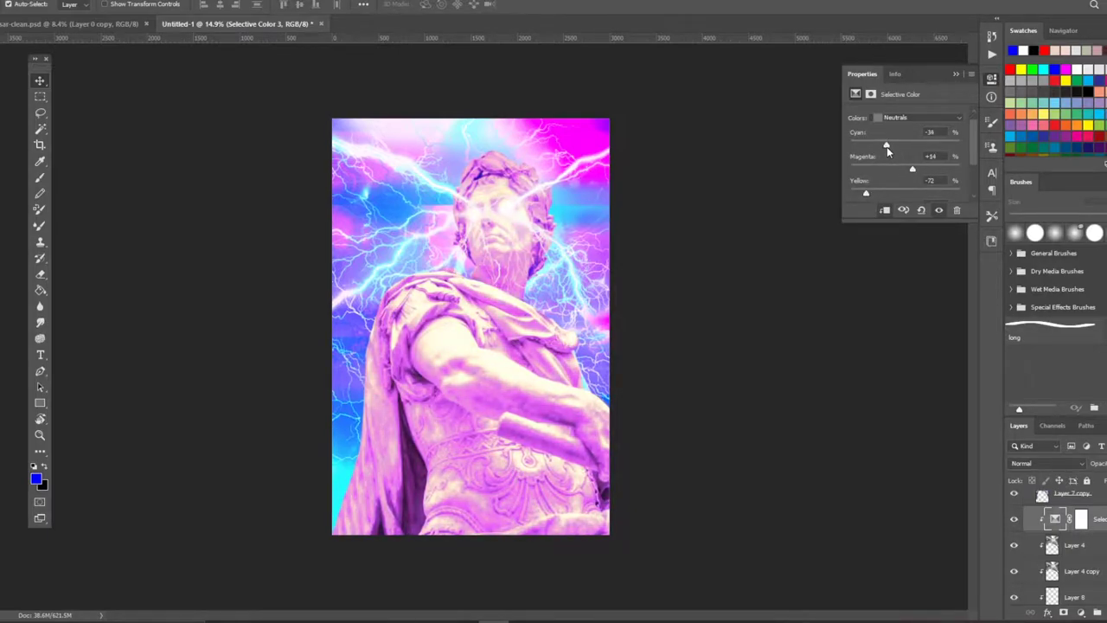
drag(865, 192, 879, 192)
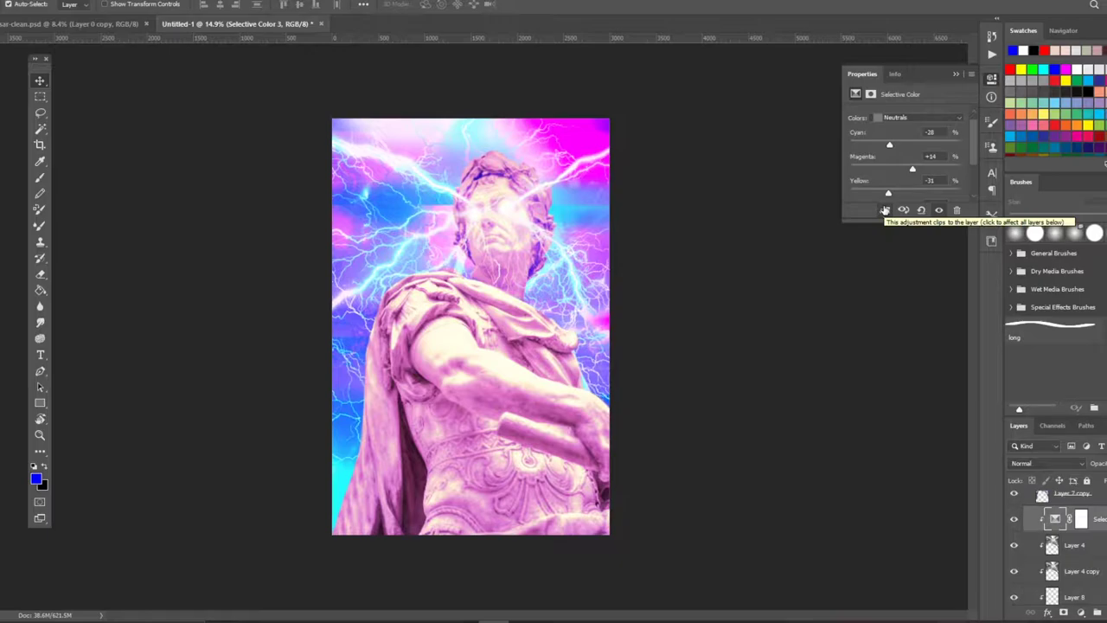
mouse_move(915, 169)
mouse_down()
mouse_move(913, 193)
mouse_move(924, 169)
mouse_move(882, 196)
mouse_move(919, 169)
mouse_move(878, 144)
mouse_move(913, 169)
mouse_up()
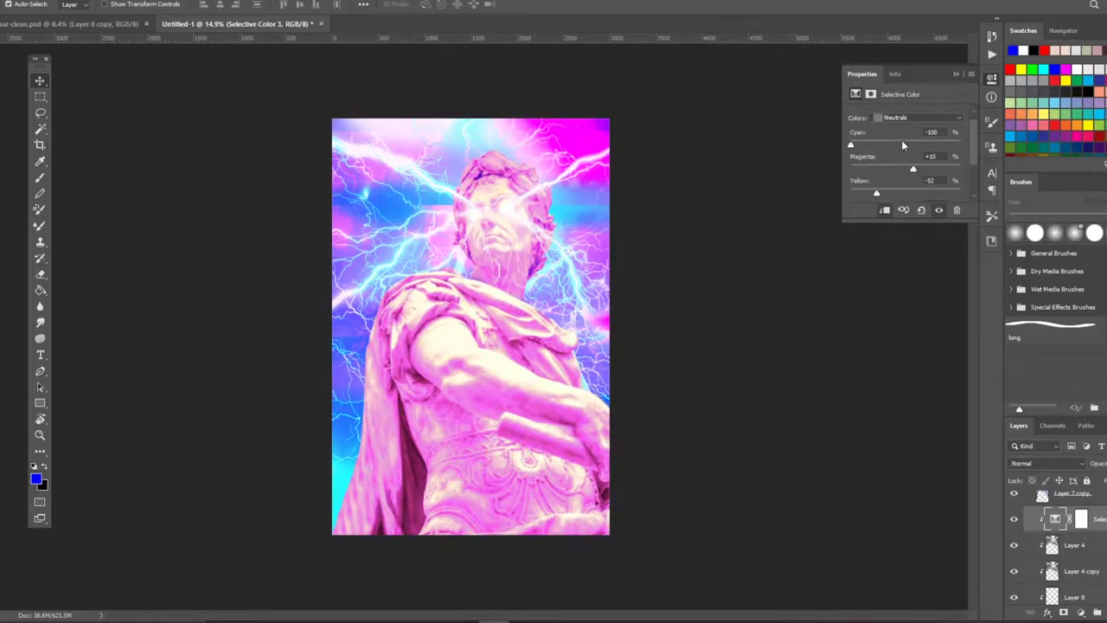
- Set Selective Color 3's Whites to Cyan -42, Magenta -3, Yellow +5
click(917, 116)
click(904, 192)
drag(891, 170, 908, 170)
mouse_move(898, 151)
mouse_down()
mouse_move(911, 183)
mouse_move(905, 171)
mouse_up()
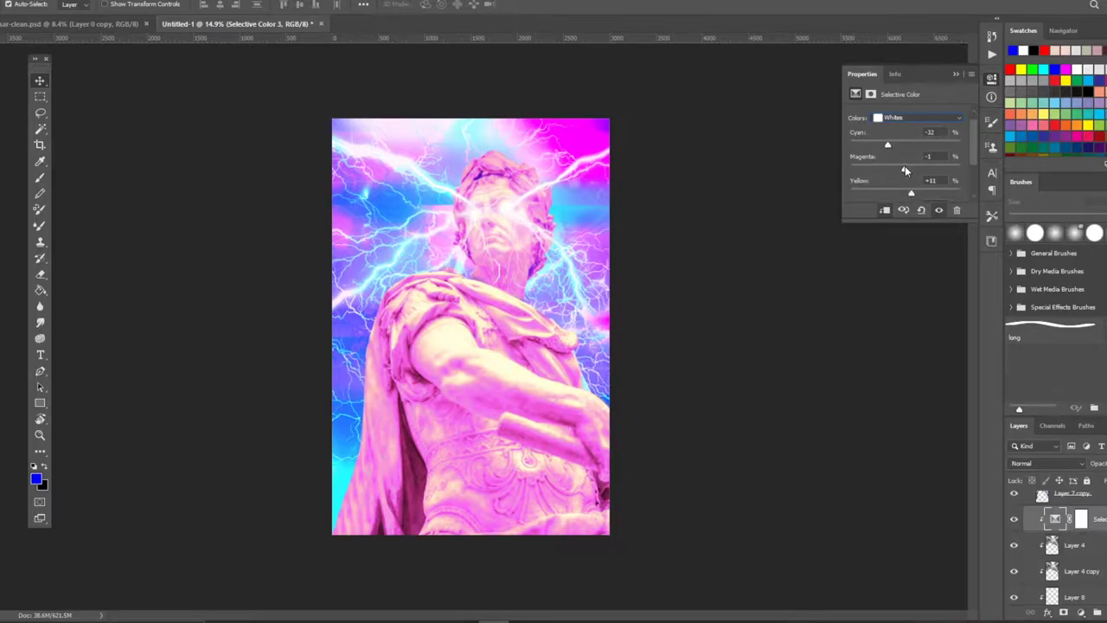
drag(907, 171, 905, 171)
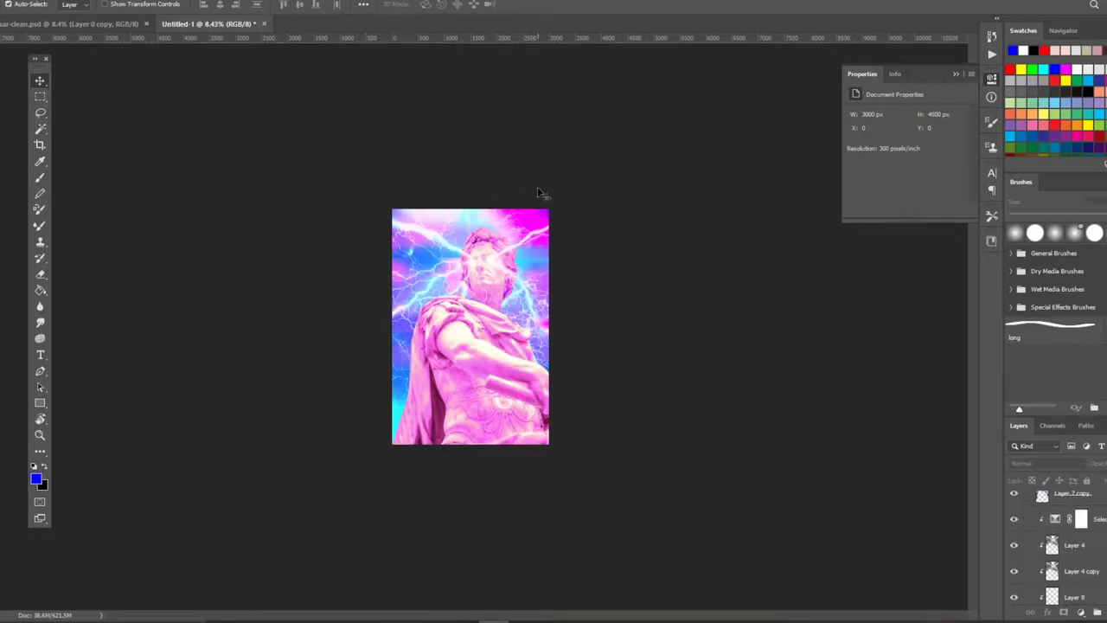
- Add a Levels adjustment above the selective colour layer with input levels 29, 0.85, 255
key(ctrl+plus)
click(1049, 520)
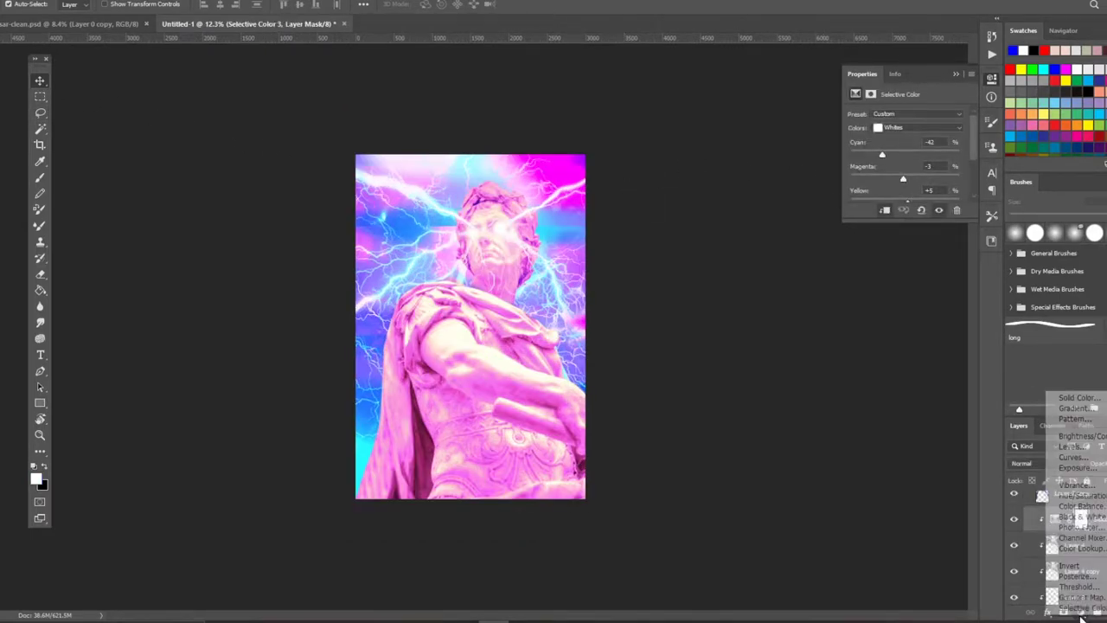
click(1081, 611)
click(1034, 381)
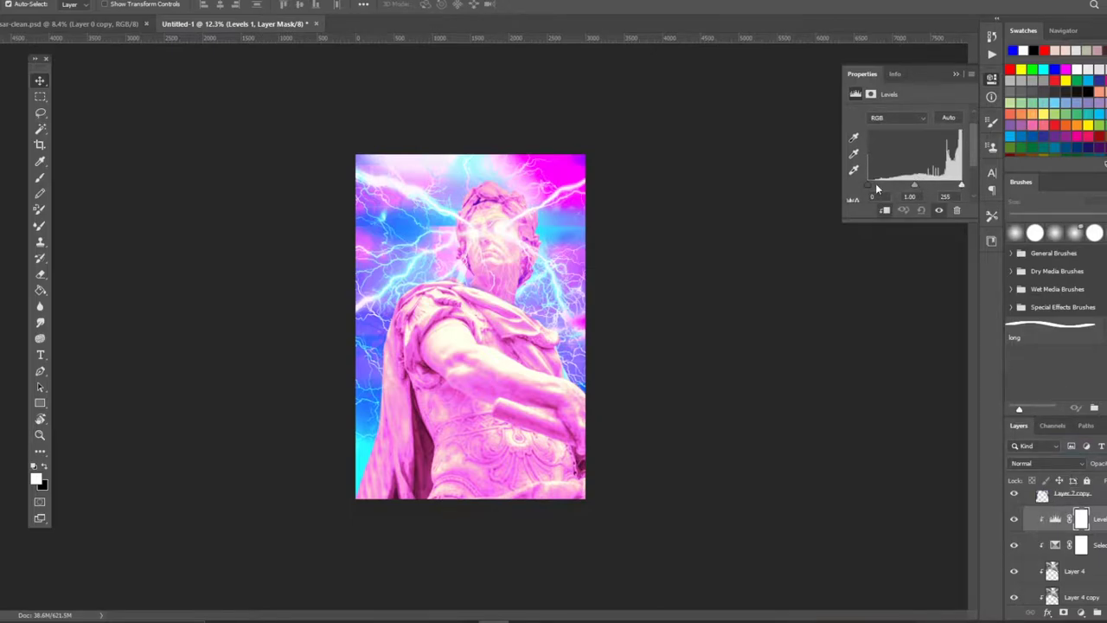
mouse_move(914, 185)
mouse_down()
mouse_move(965, 187)
mouse_move(878, 185)
mouse_move(922, 188)
mouse_up()
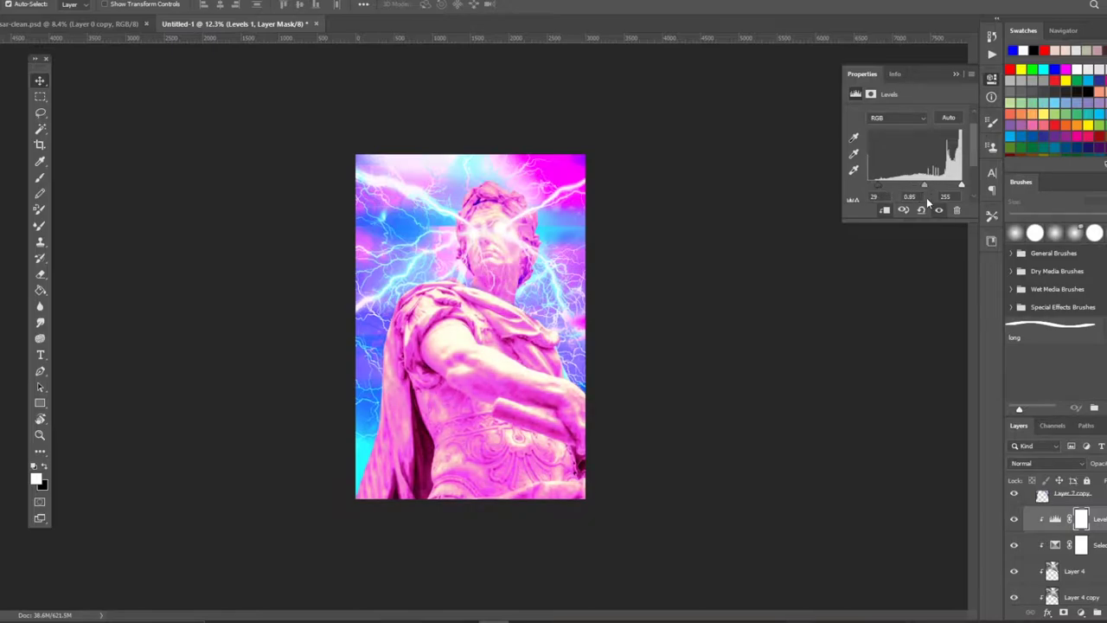
scroll(1090, 518, up, 3)
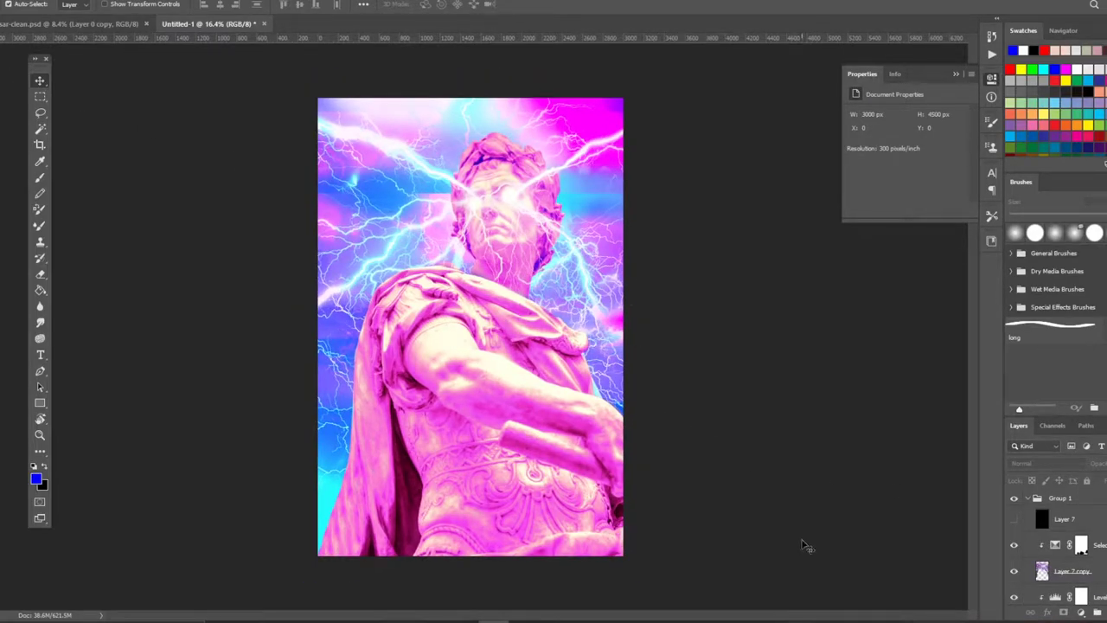
- Create an empty Layer 9 inside Group 1
click(1071, 498)
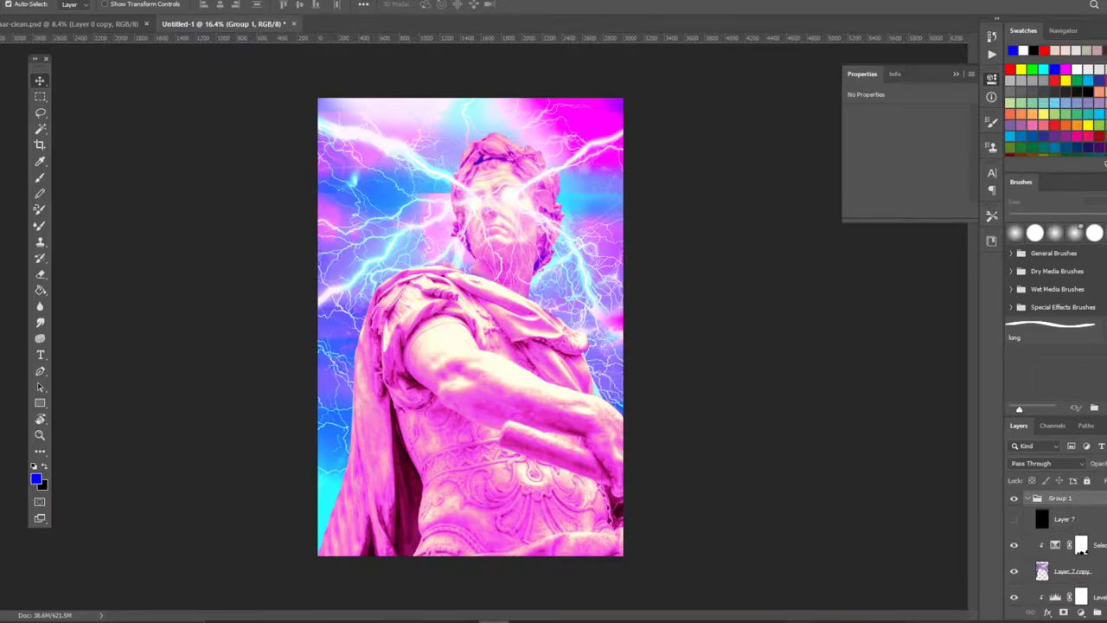
key(ctrl+shift+alt+n)
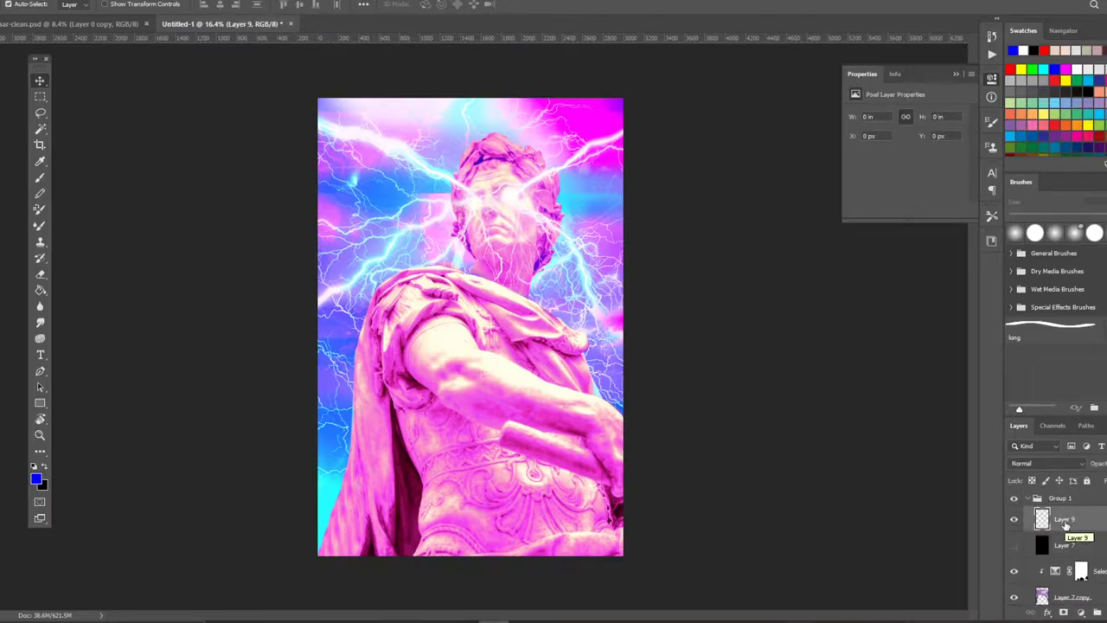
scroll(1056, 582, down, 2)
- Set Selective Color 3's Blacks to Cyan +9, Magenta +13, Yellow -7
click(1056, 584)
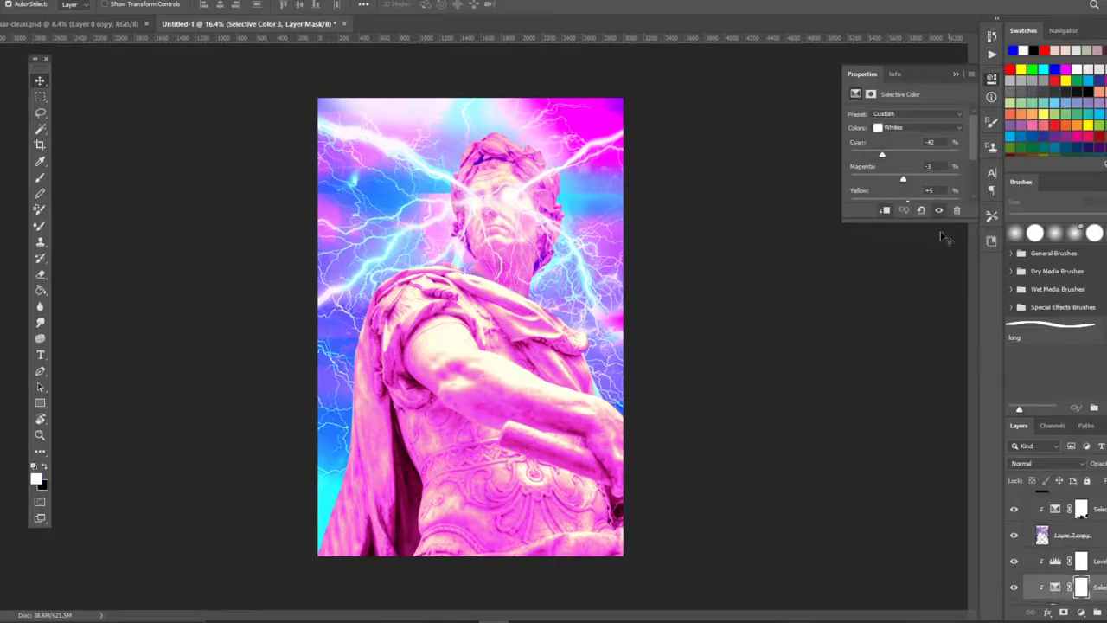
click(906, 128)
click(908, 217)
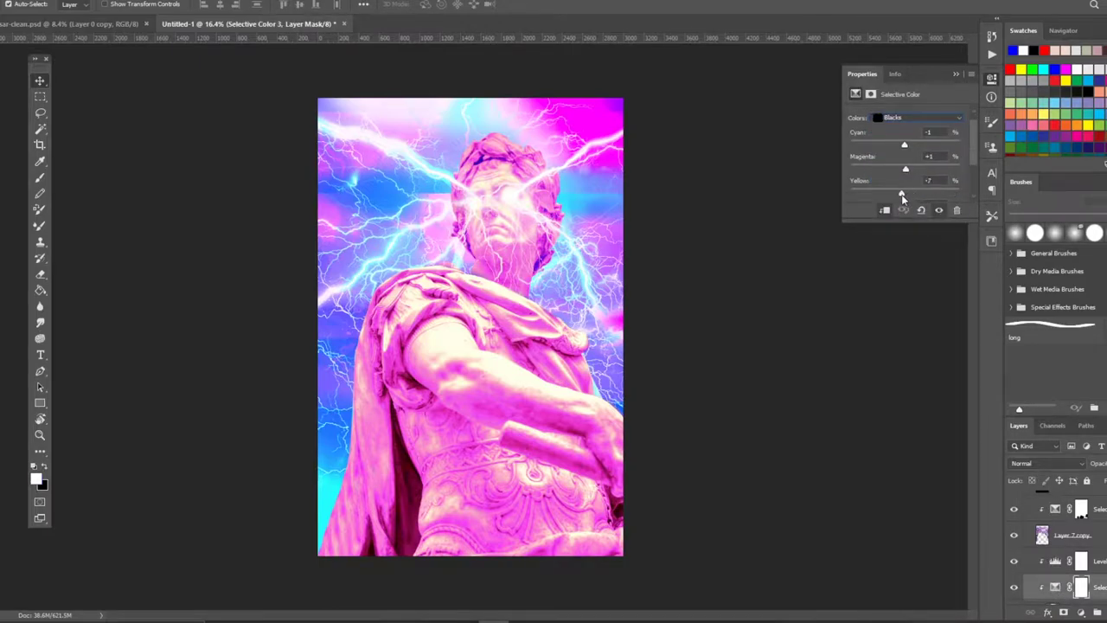
mouse_move(905, 145)
mouse_down()
mouse_move(921, 149)
mouse_move(912, 186)
mouse_move(922, 144)
mouse_up()
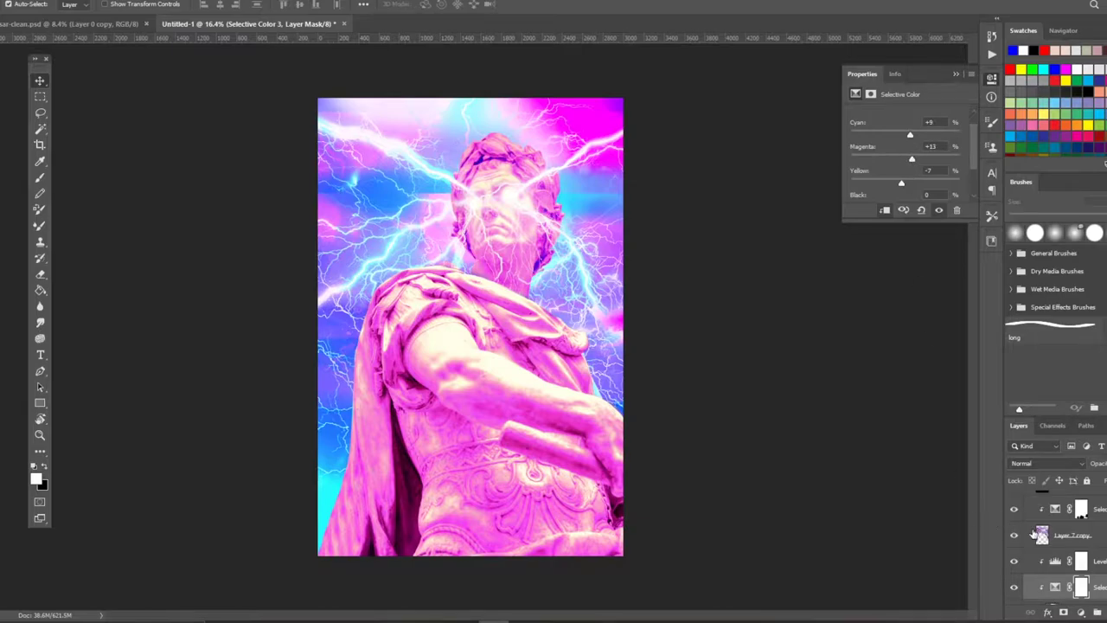
click(1038, 534)
key(e)
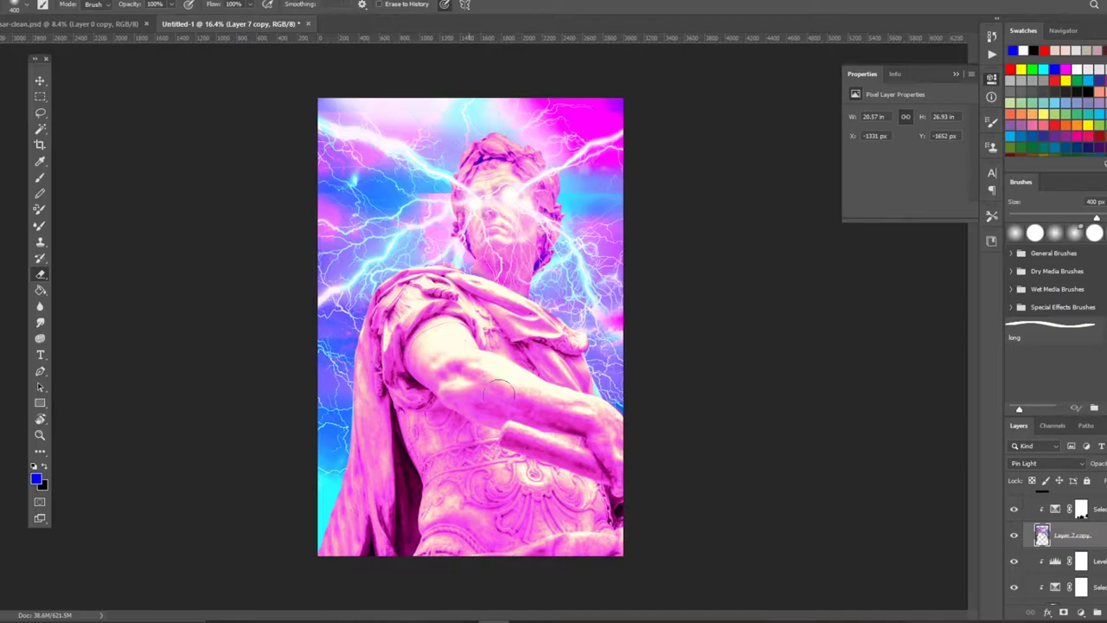
- With a 100 px eraser, remove the overlay along the arm's top and statue's left edge
key(ctrl+1)
key(bracketleft)
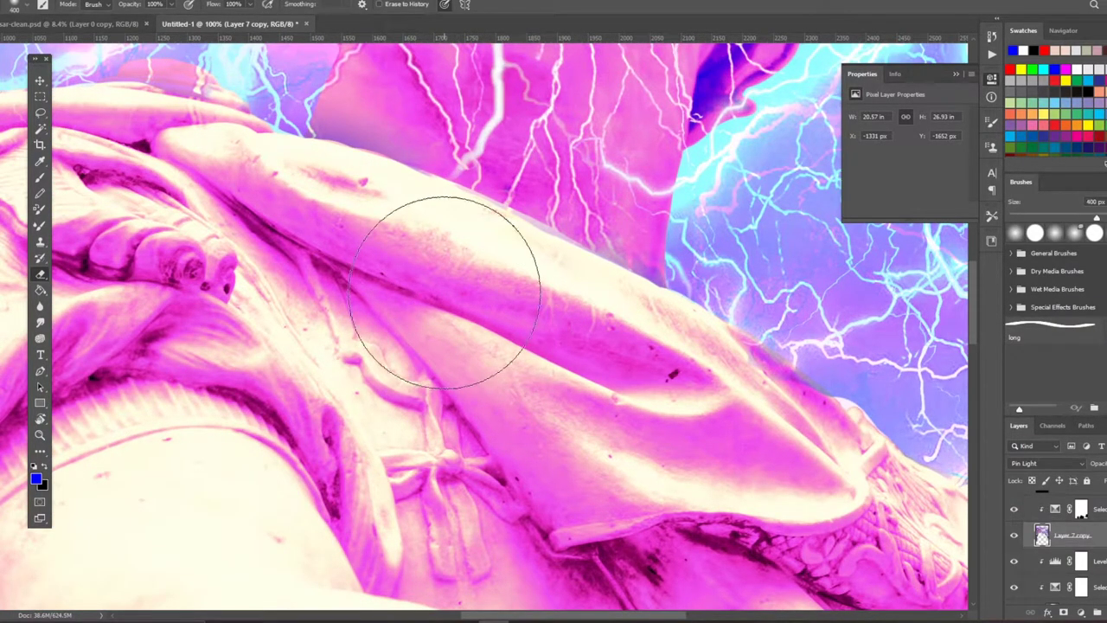
key(bracketleft)
key(bracketleft)
key(bracketleft)
mouse_move(317, 165)
mouse_down()
mouse_move(533, 247)
mouse_move(455, 210)
mouse_move(683, 320)
mouse_move(835, 432)
mouse_up()
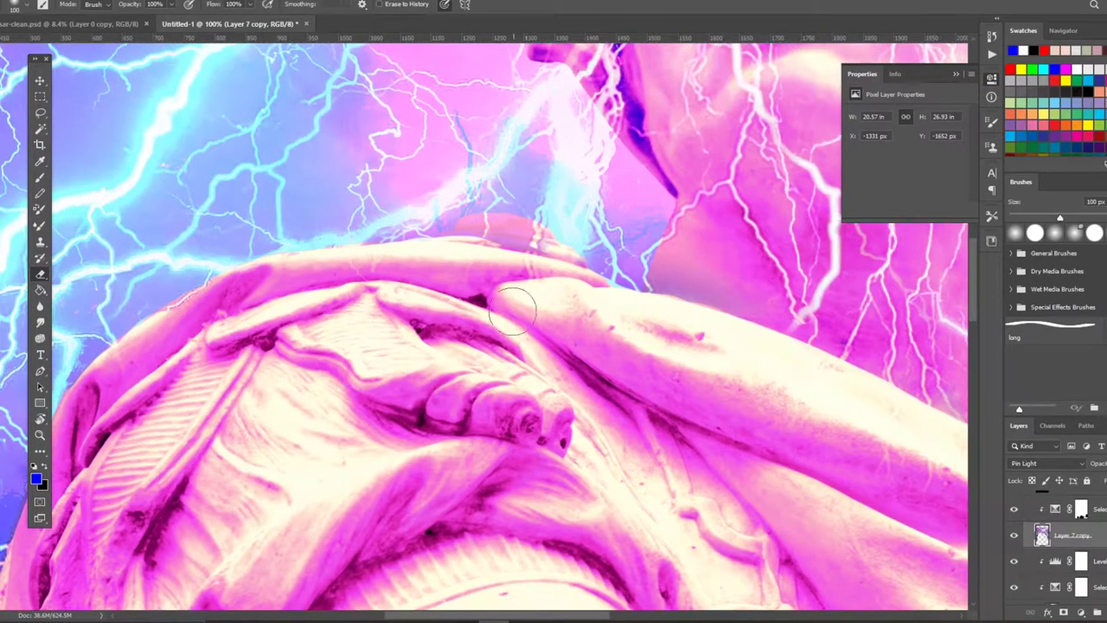
mouse_move(551, 286)
mouse_down()
mouse_move(363, 251)
mouse_move(268, 259)
mouse_move(114, 378)
mouse_move(372, 217)
mouse_move(298, 363)
mouse_move(260, 389)
mouse_move(246, 450)
mouse_up()
scroll(323, 355, down, 2)
scroll(305, 371, down, 2)
mouse_move(303, 372)
mouse_down()
mouse_move(247, 390)
mouse_move(255, 320)
mouse_move(269, 311)
mouse_move(244, 524)
mouse_up()
- Erase leftover overlay where the arm meets the lightning and down the cloak's left edge
scroll(246, 502, down, 1)
scroll(260, 467, down, 1)
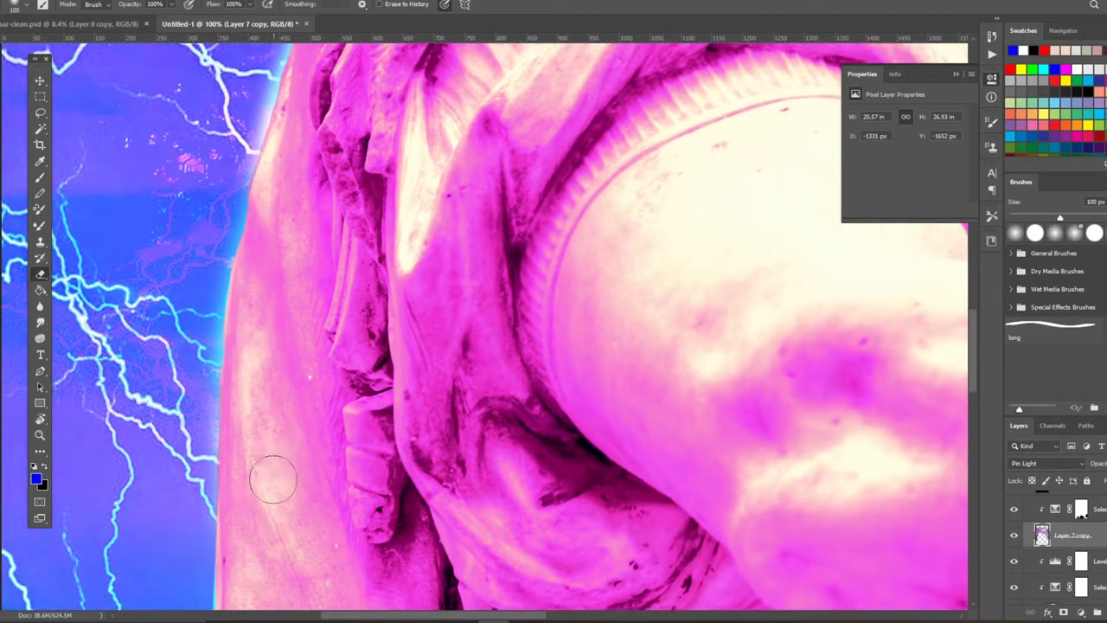
scroll(260, 485, down, 1)
scroll(251, 502, down, 1)
scroll(259, 458, down, 2)
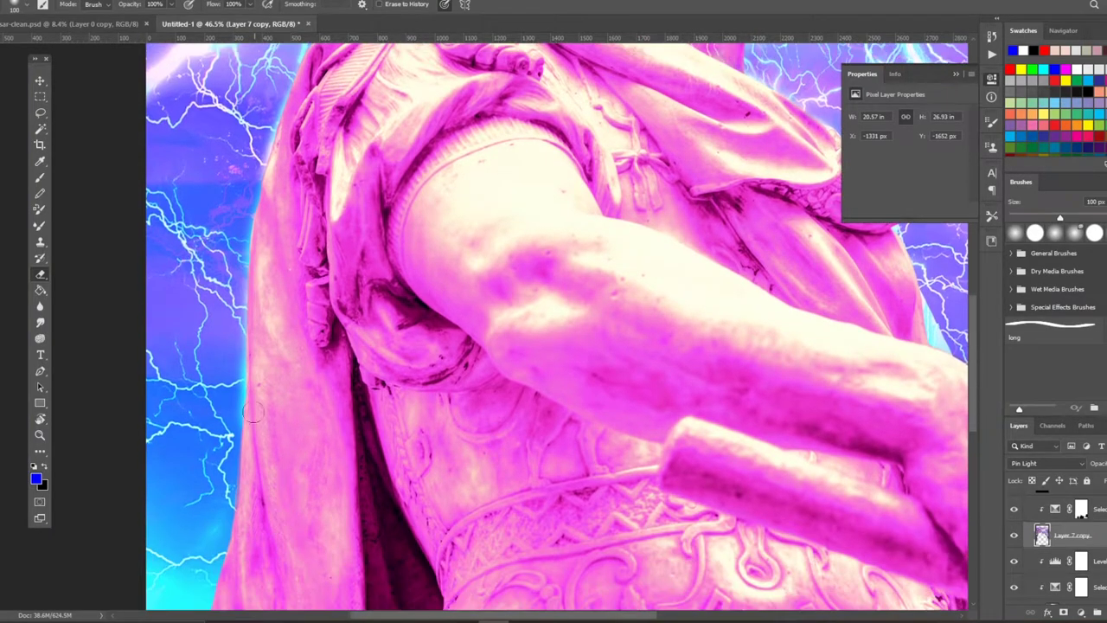
scroll(256, 386, down, 2)
scroll(246, 377, down, 1)
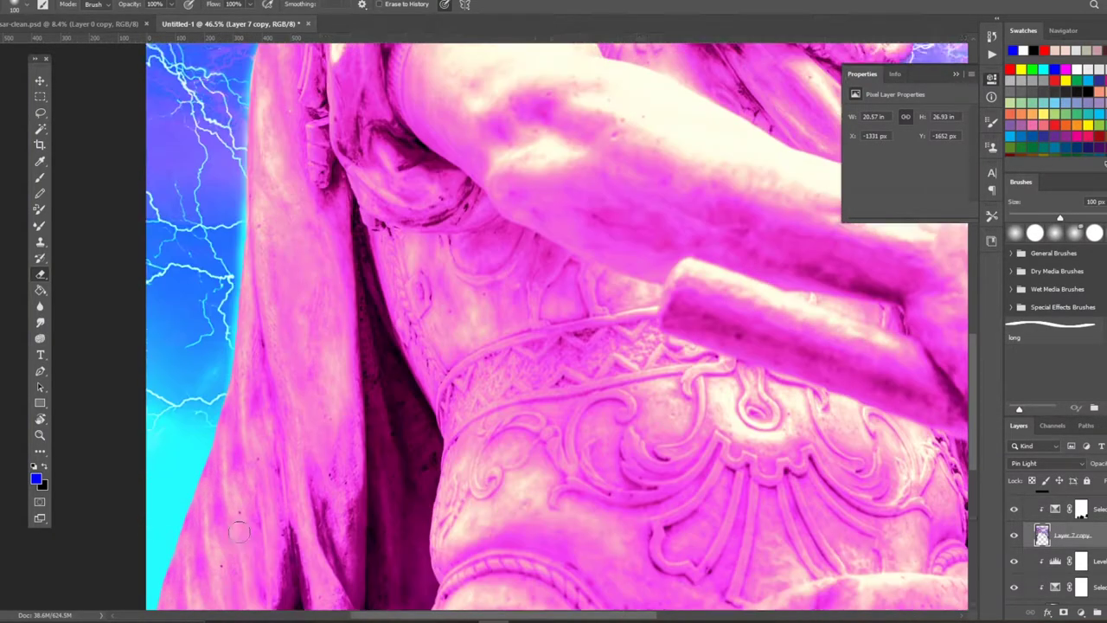
scroll(227, 379, down, 1)
scroll(455, 395, up, 3)
scroll(480, 236, up, 1)
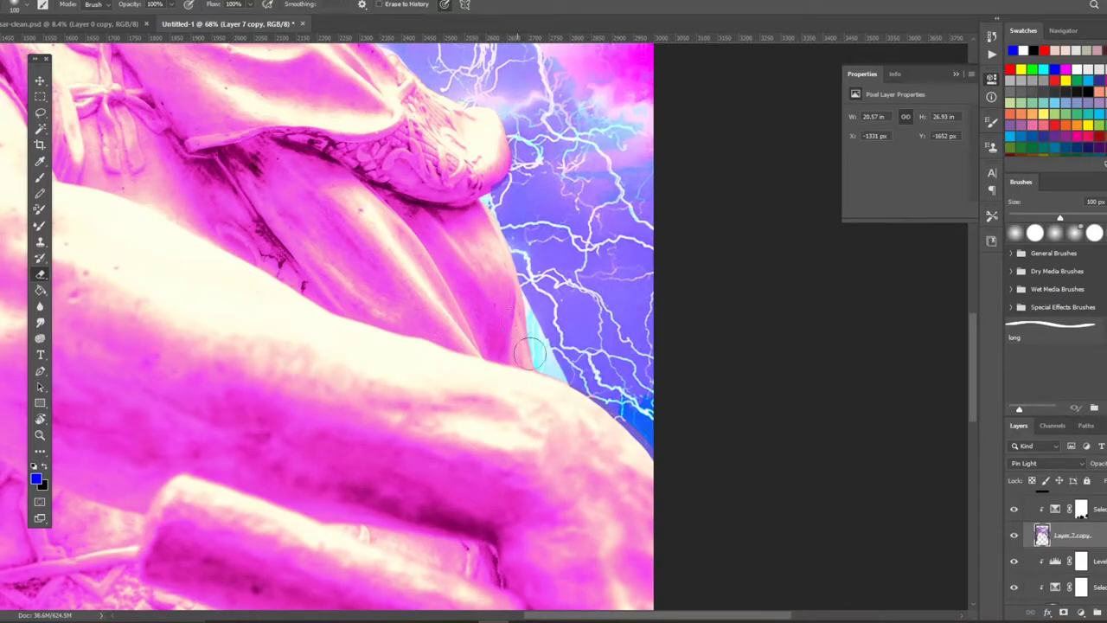
mouse_move(596, 422)
mouse_down()
mouse_move(649, 464)
mouse_move(516, 327)
mouse_move(492, 227)
mouse_move(488, 134)
mouse_move(472, 117)
mouse_move(493, 138)
mouse_move(462, 149)
mouse_up()
scroll(462, 149, down, 5)
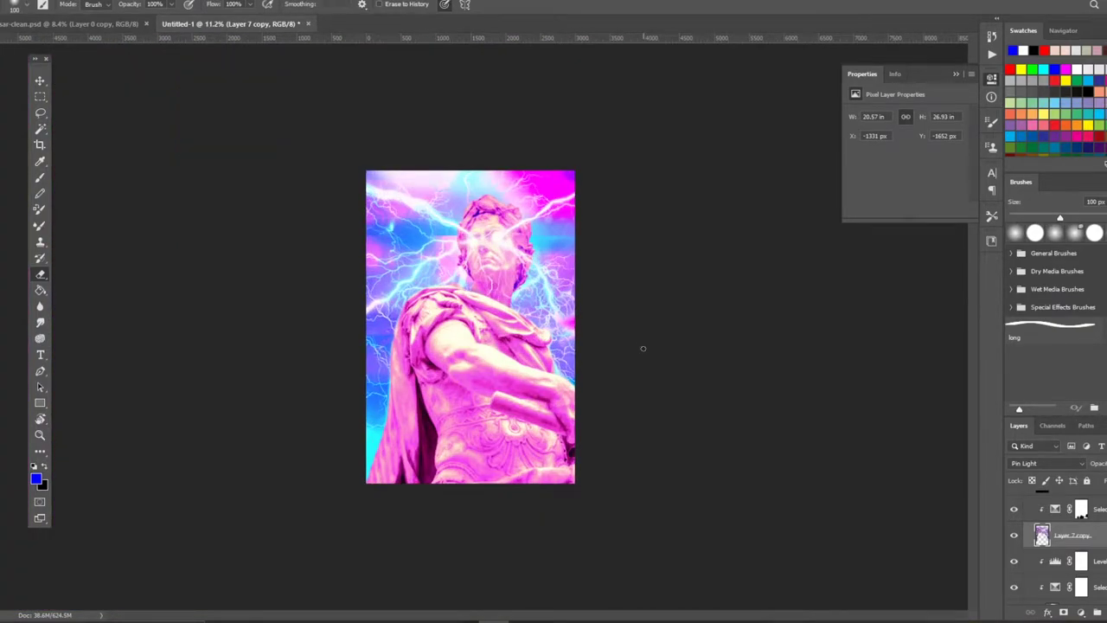
scroll(446, 329, up, 4)
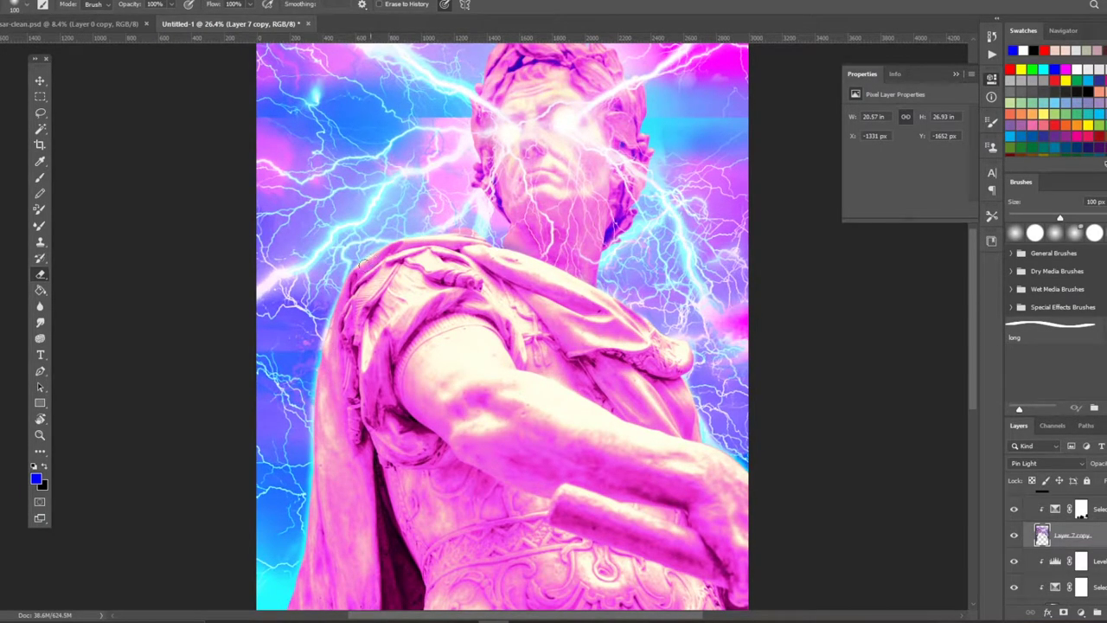
drag(359, 264, 307, 532)
scroll(463, 555, down, 4)
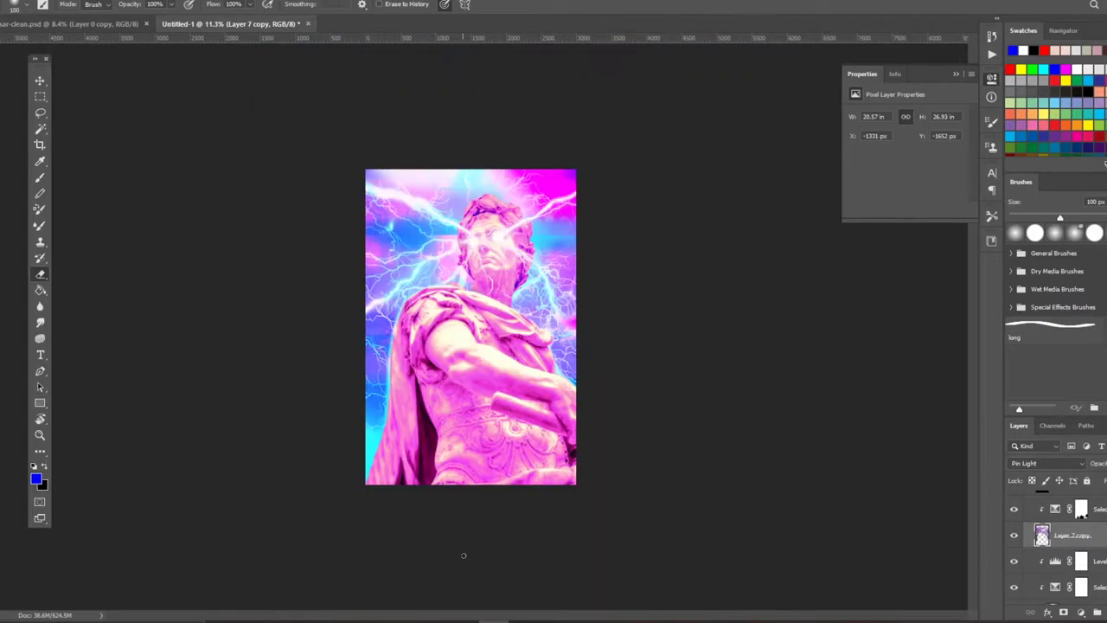
scroll(511, 282, up, 4)
- Erase the neck-to-shoulder remnants, then stamp visible layers into Layer 9 and duplicate it
drag(520, 234, 626, 399)
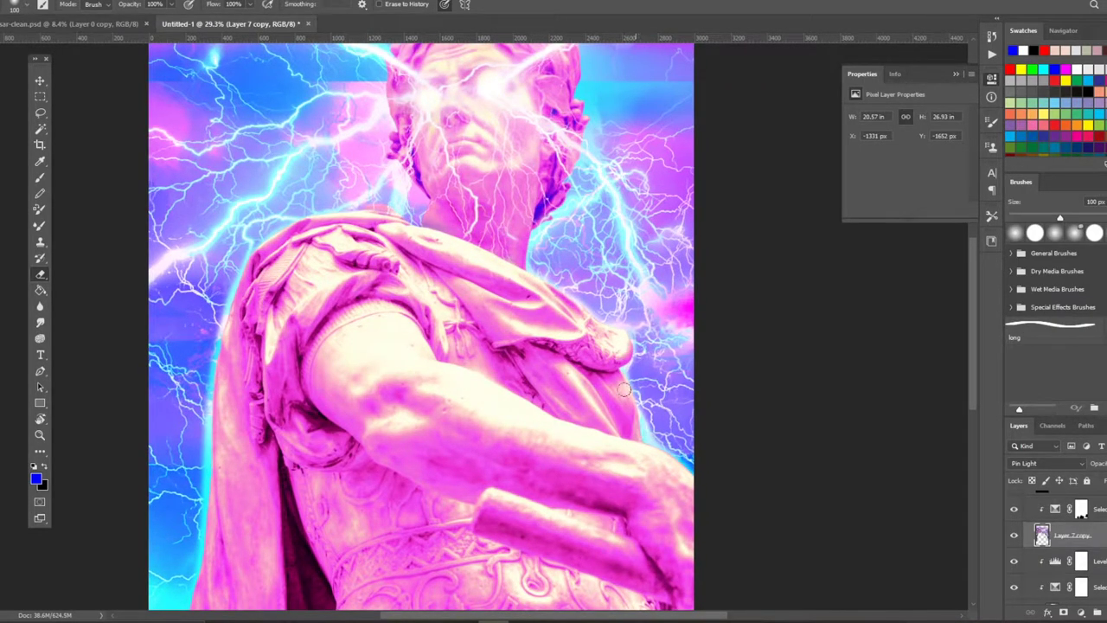
drag(626, 399, 692, 482)
scroll(538, 426, down, 4)
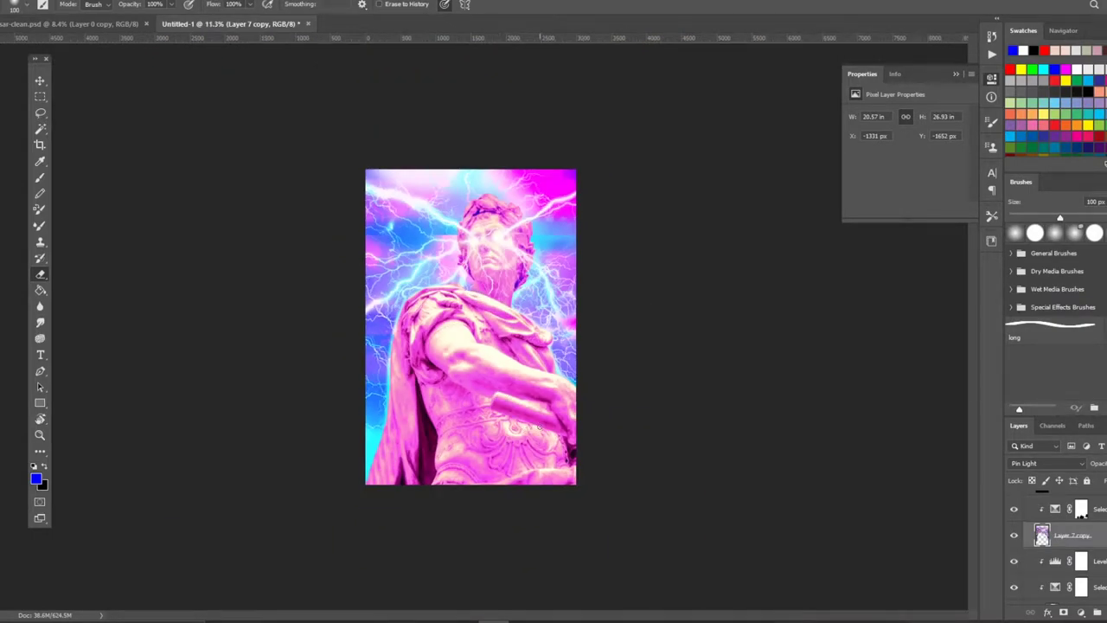
key(ctrl+shift+alt+e)
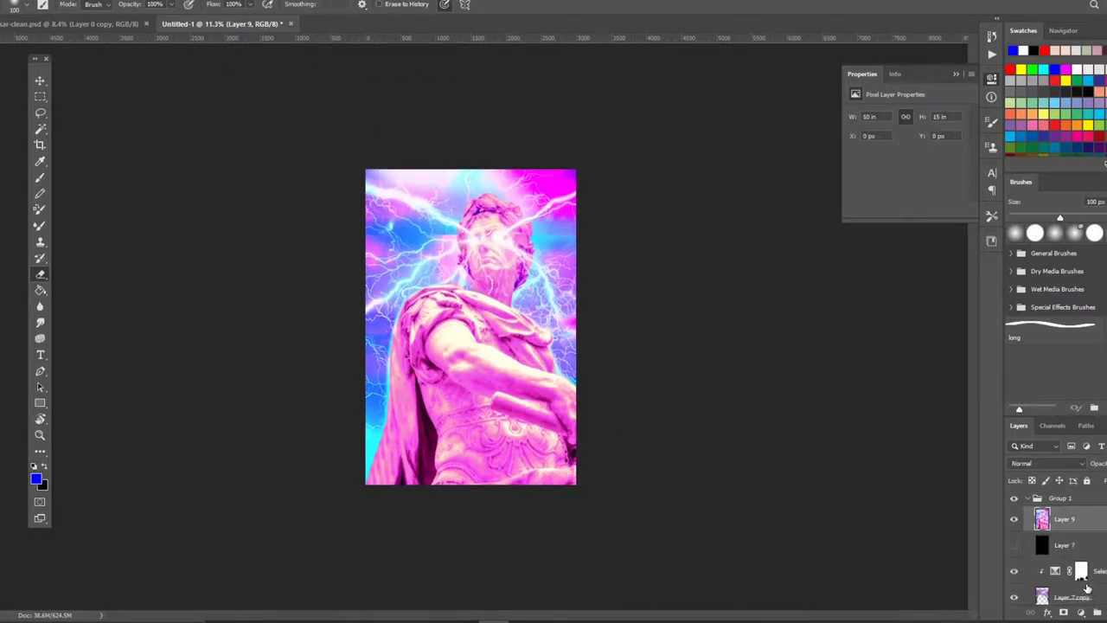
drag(1060, 519, 1081, 612)
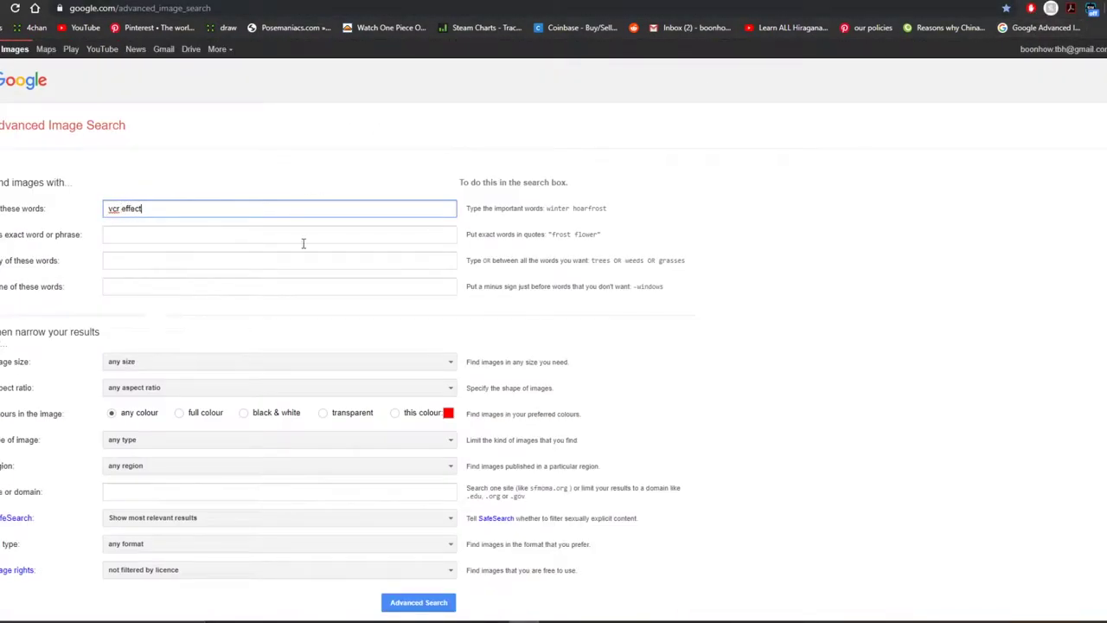
- Run a Large-size Google image search for 'vcr lines'
text(s)
click(277, 362)
click(147, 397)
click(418, 602)
drag(137, 209, 122, 209)
key(BackSpace)
text(lines)
key(Return)
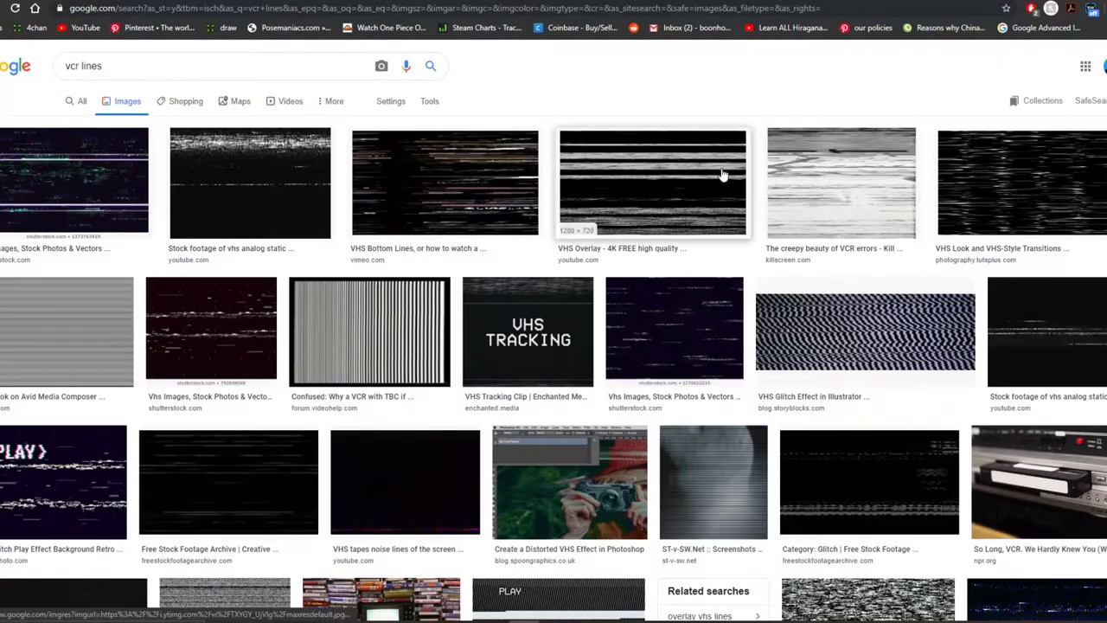
- Copy the grey scanline image from the preview and paste it into Photoshop
click(66, 319)
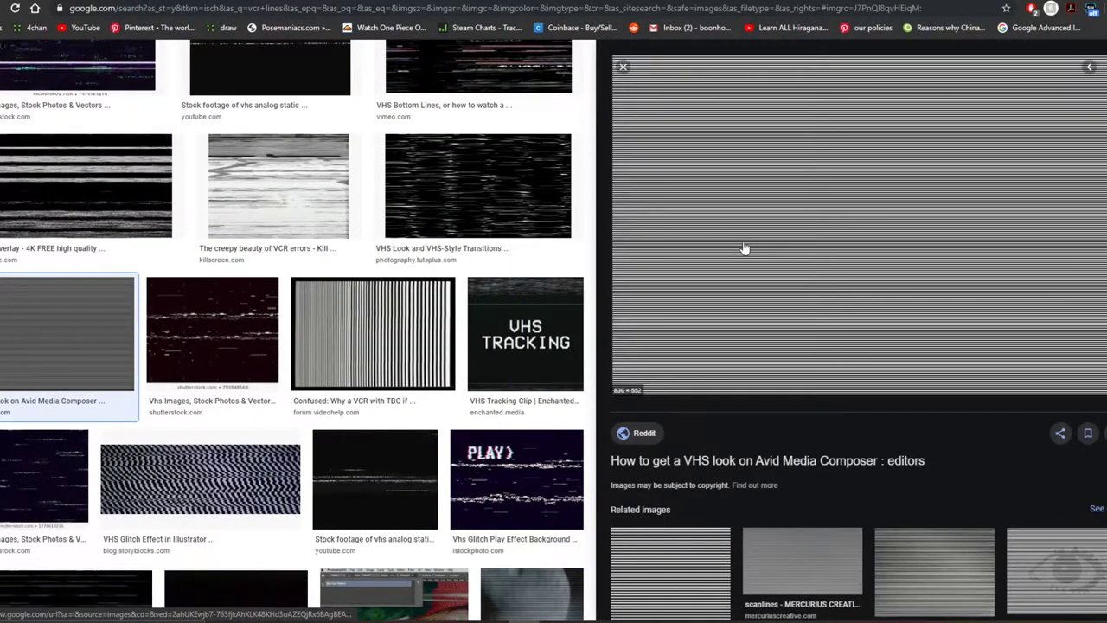
right_click(745, 248)
click(832, 344)
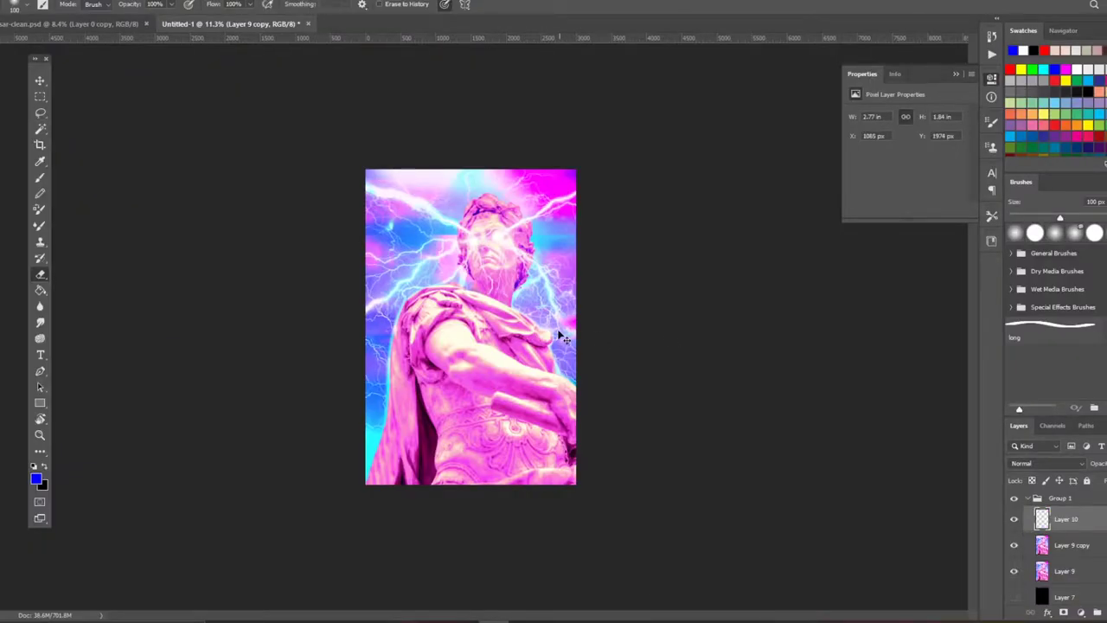
key(ctrl+v)
- Stretch the pasted scanline layer to cover the whole canvas
drag(500, 302, 475, 169)
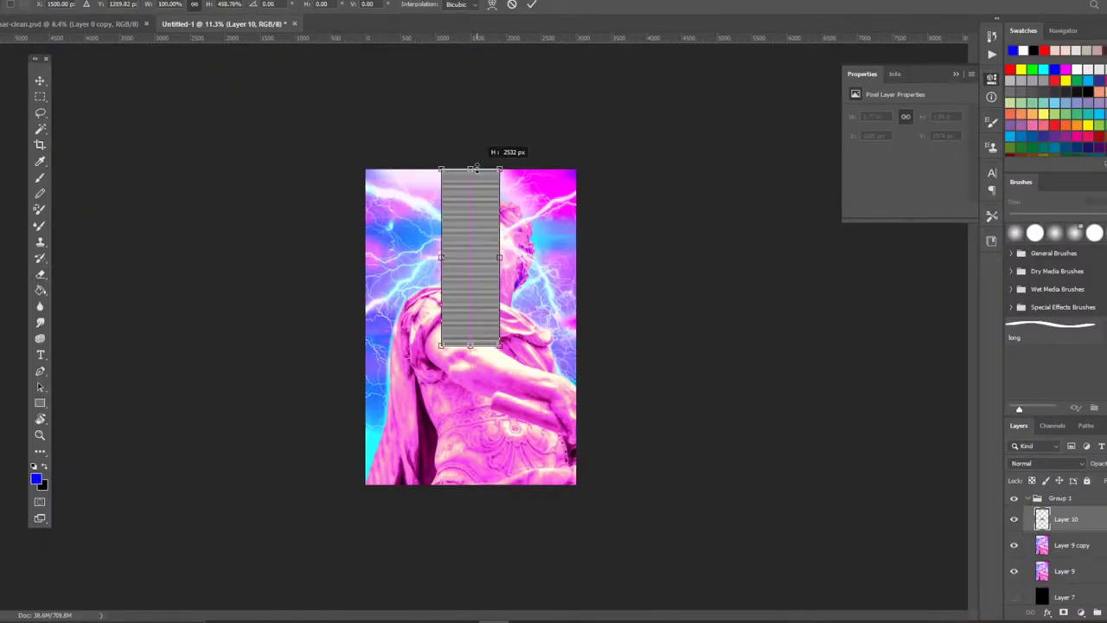
drag(441, 257, 366, 259)
drag(499, 257, 576, 251)
drag(470, 346, 465, 481)
key(Return)
key(ctrl+0)
key(e)
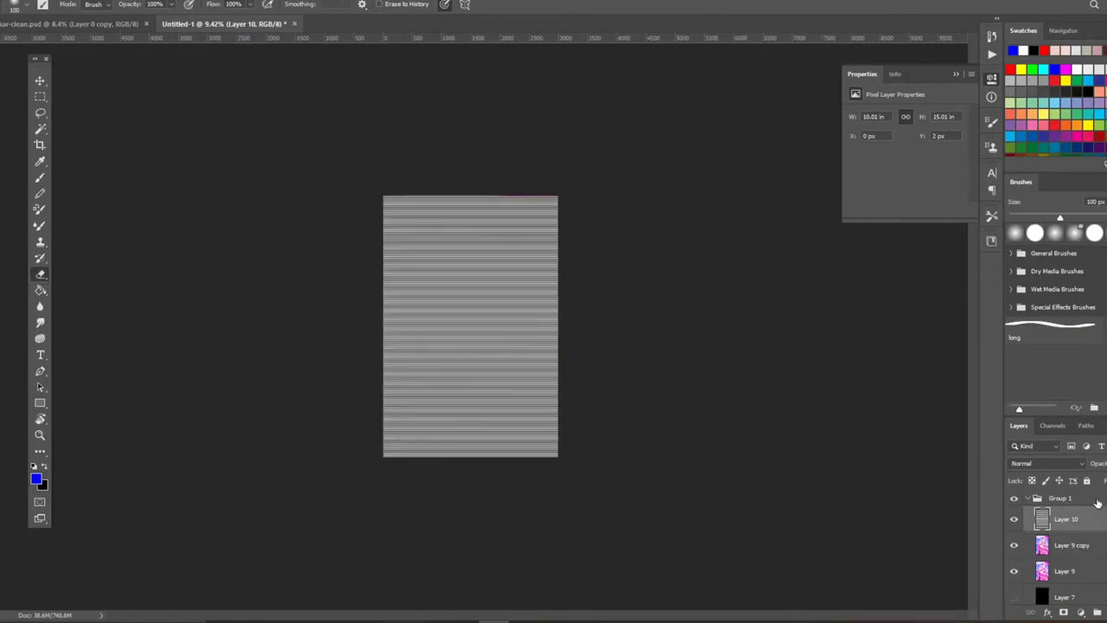
- Set the scanline layer's blend mode to Soft Light and compare it hidden
click(1046, 463)
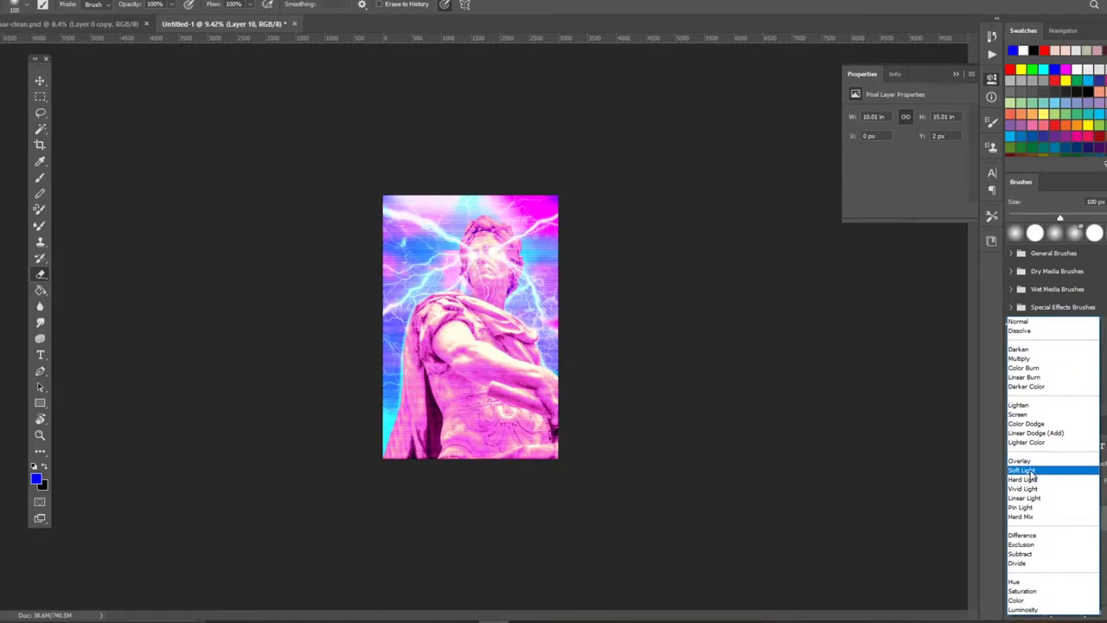
click(1031, 471)
key(v)
key(ctrl+0)
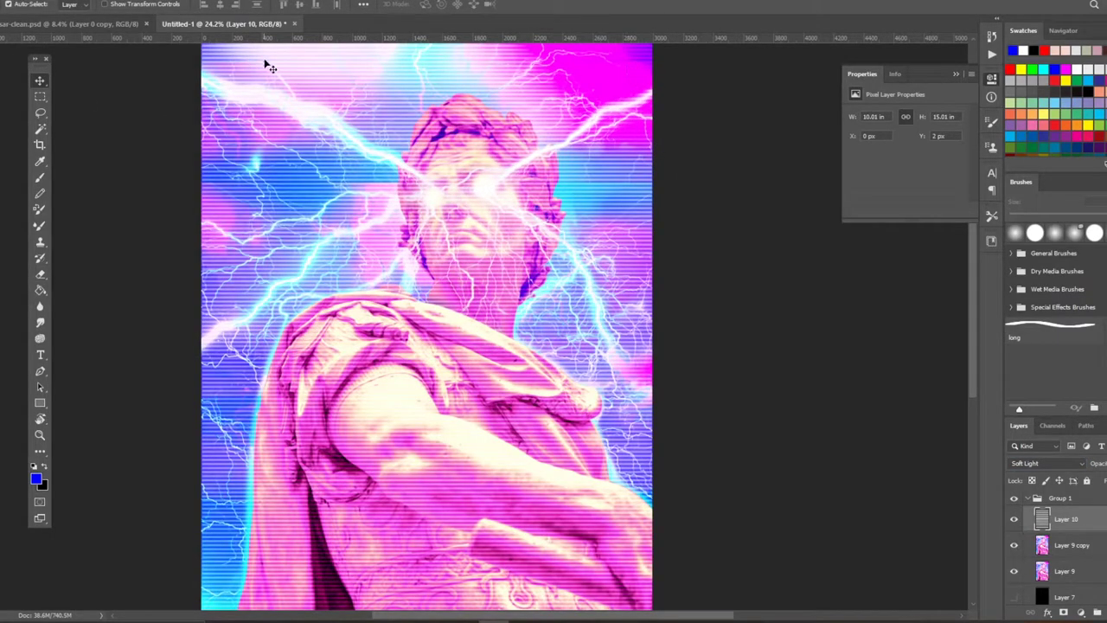
scroll(542, 224, down, 3)
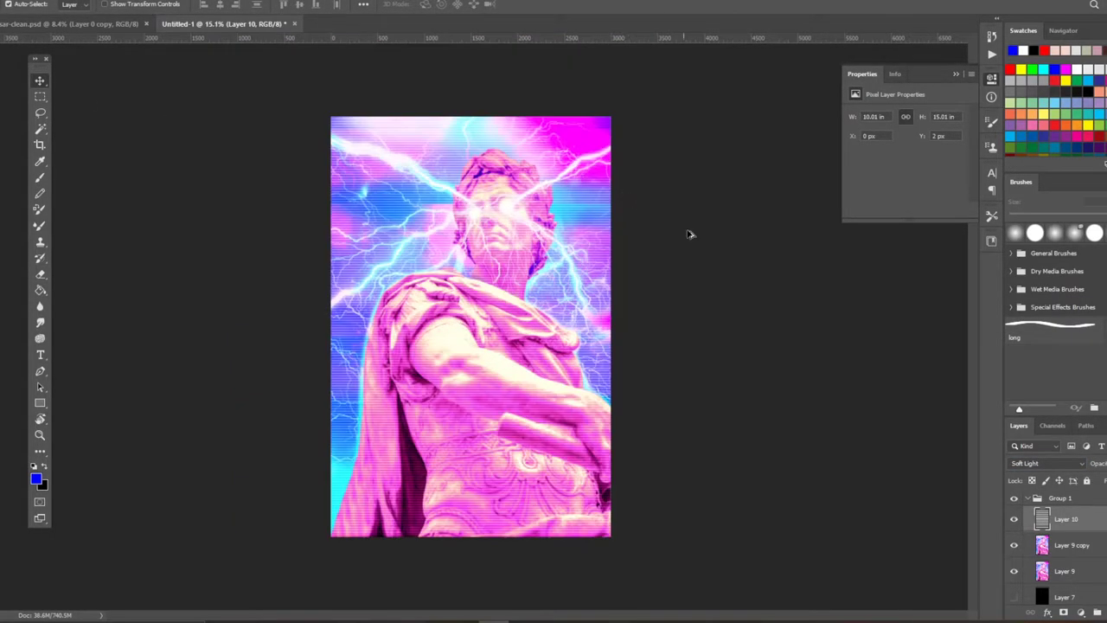
click(1013, 519)
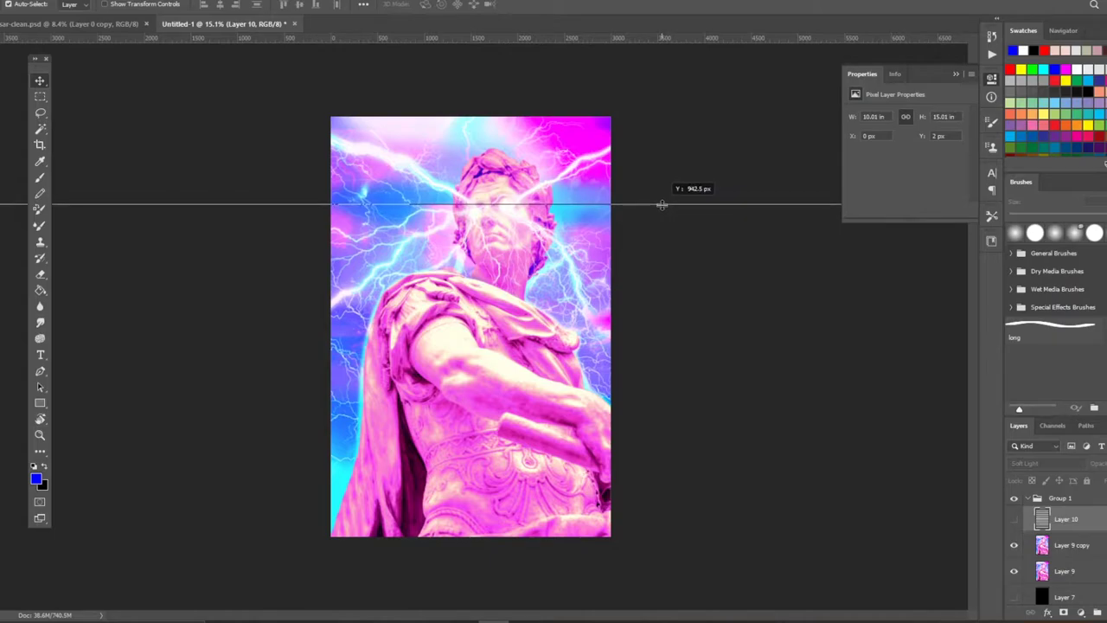
- Add horizontal guides at the eyes, image top and arm, then clear all canvas guides
drag(400, 38, 663, 205)
drag(627, 38, 620, 128)
mouse_move(649, 38)
mouse_down()
mouse_move(694, 395)
mouse_move(704, 388)
mouse_up()
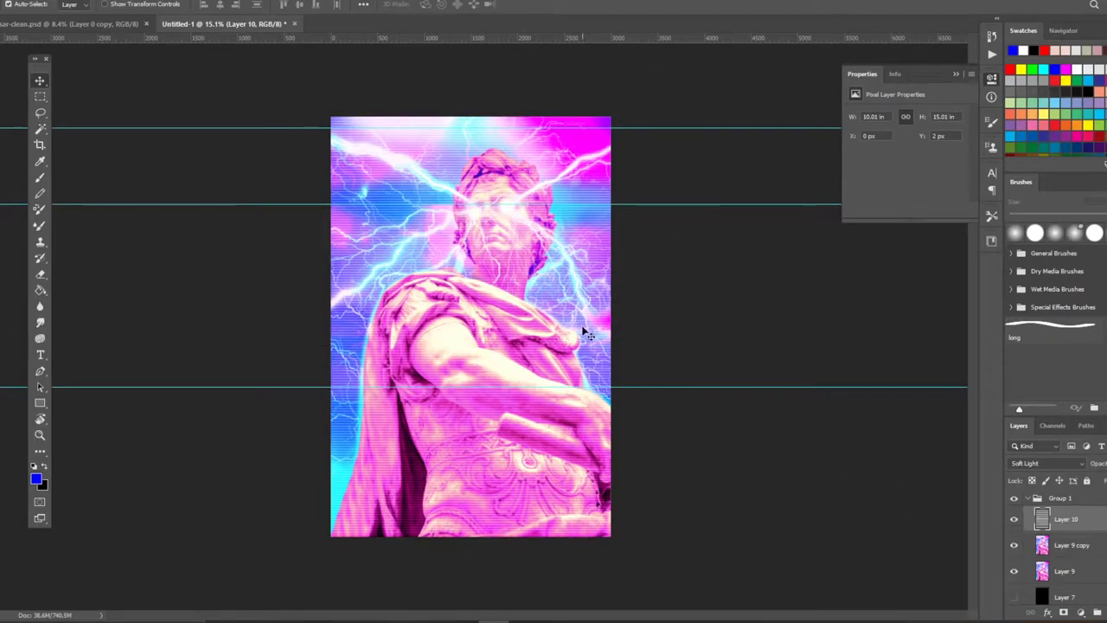
scroll(586, 329, up, 3)
scroll(587, 329, up, 2)
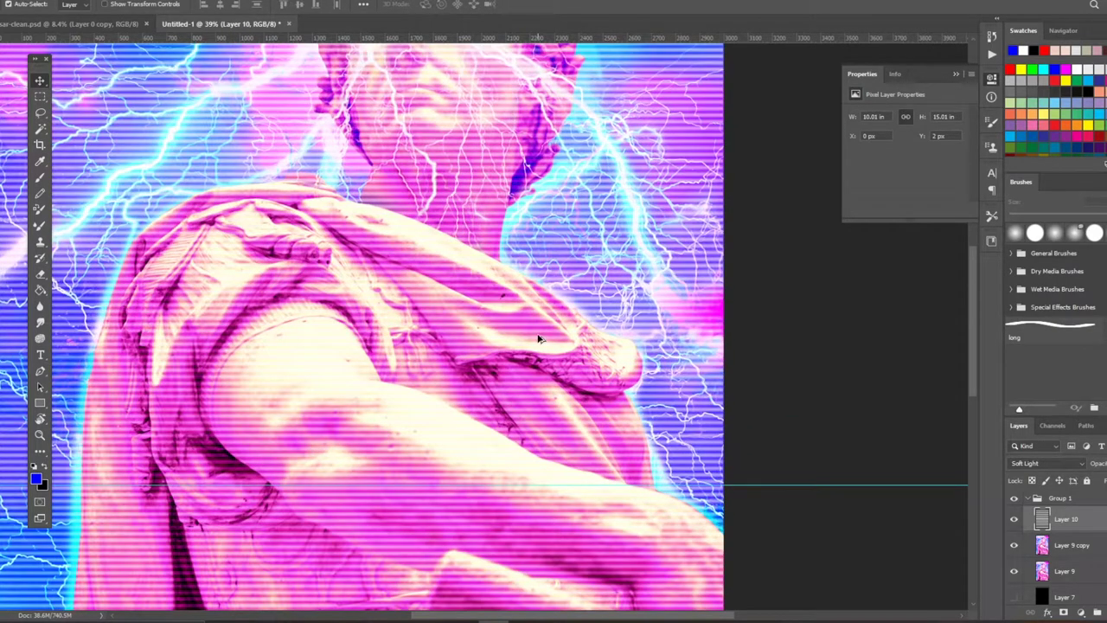
scroll(539, 339, down, 4)
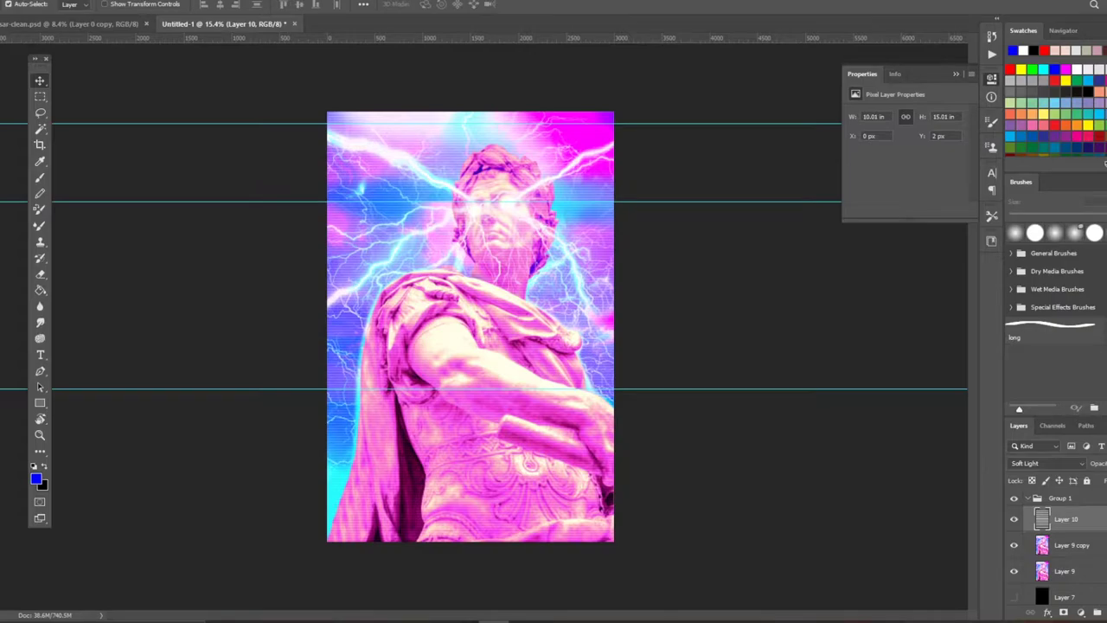
click(201, 2)
click(268, 310)
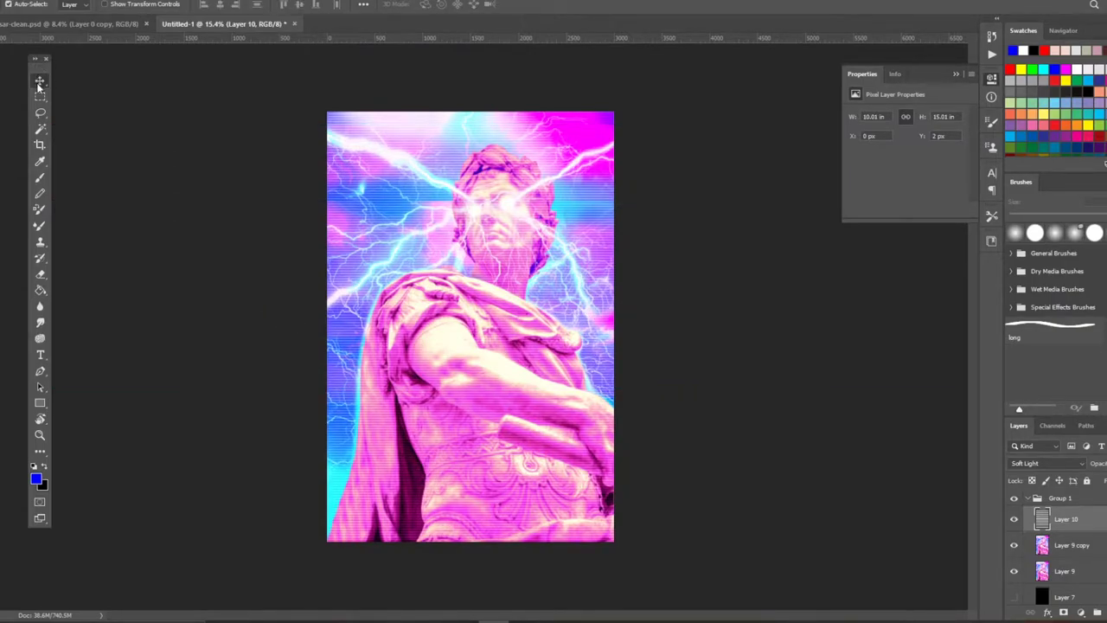
click(342, 167)
key(ctrl+0)
- Toggle a blending channel on Layer 9 copy and offset it slightly down and right
click(1072, 546)
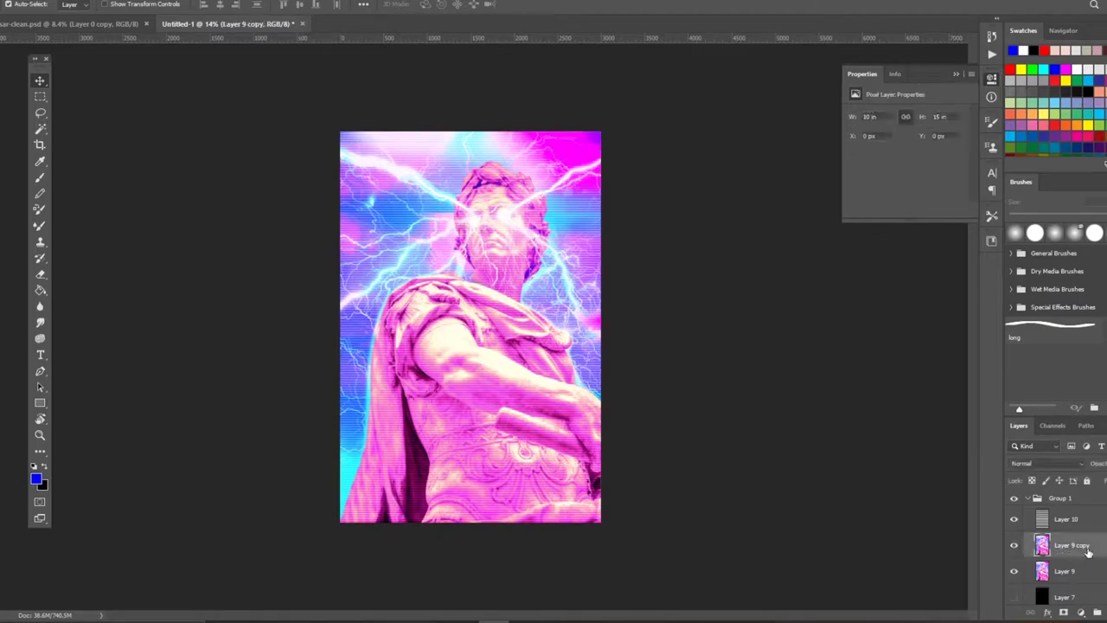
double_click(1098, 549)
click(915, 341)
key(Return)
click(1065, 519)
click(1071, 545)
drag(504, 346, 500, 366)
key(shift+Down)
key(shift+Down)
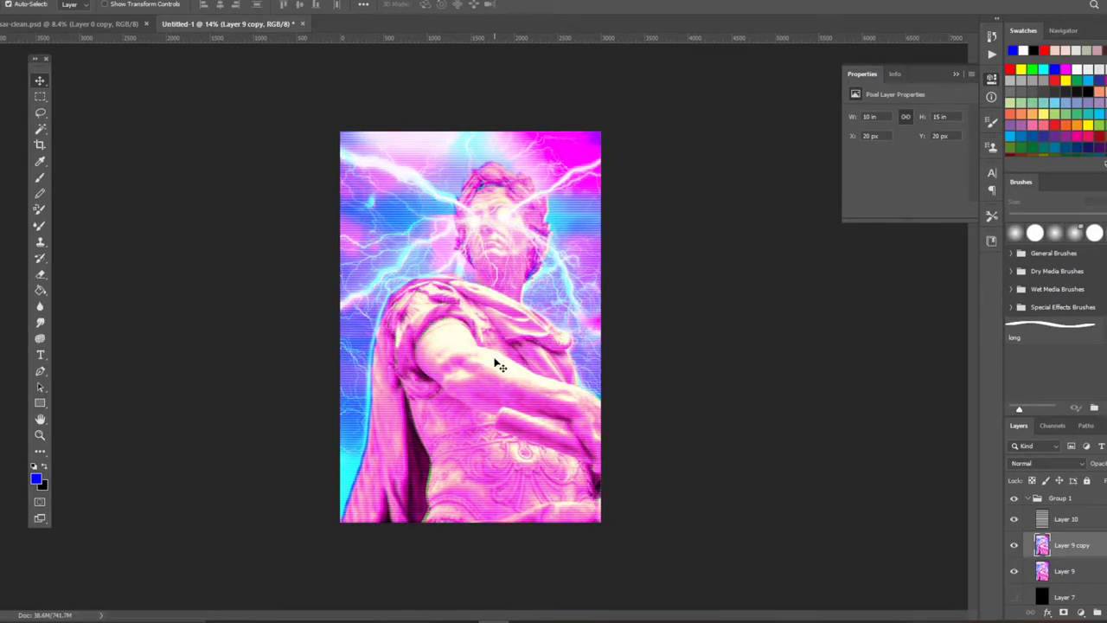
key(Right)
key(Right)
key(Right)
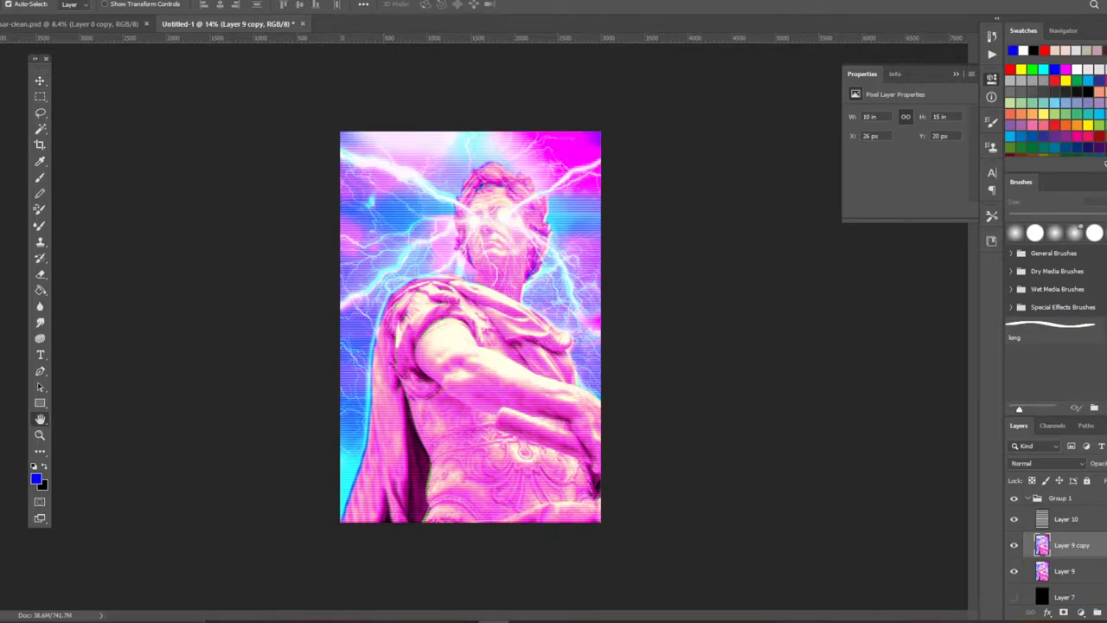
- Make Layer 9 copy blend only green and blue channels, then nudge it right
double_click(1085, 544)
click(897, 335)
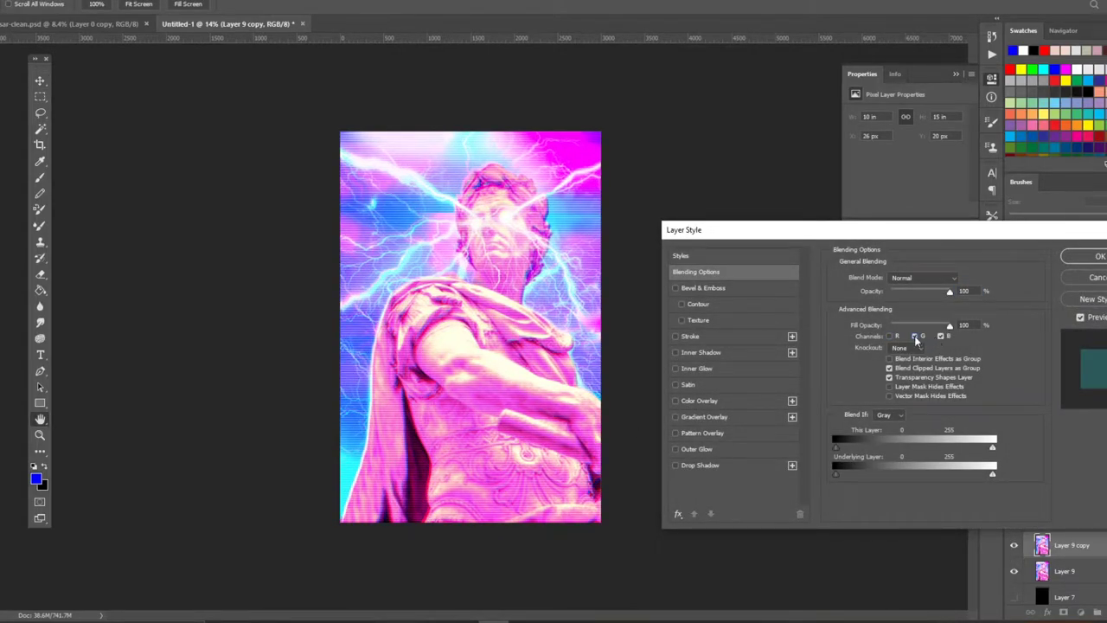
click(940, 335)
click(889, 336)
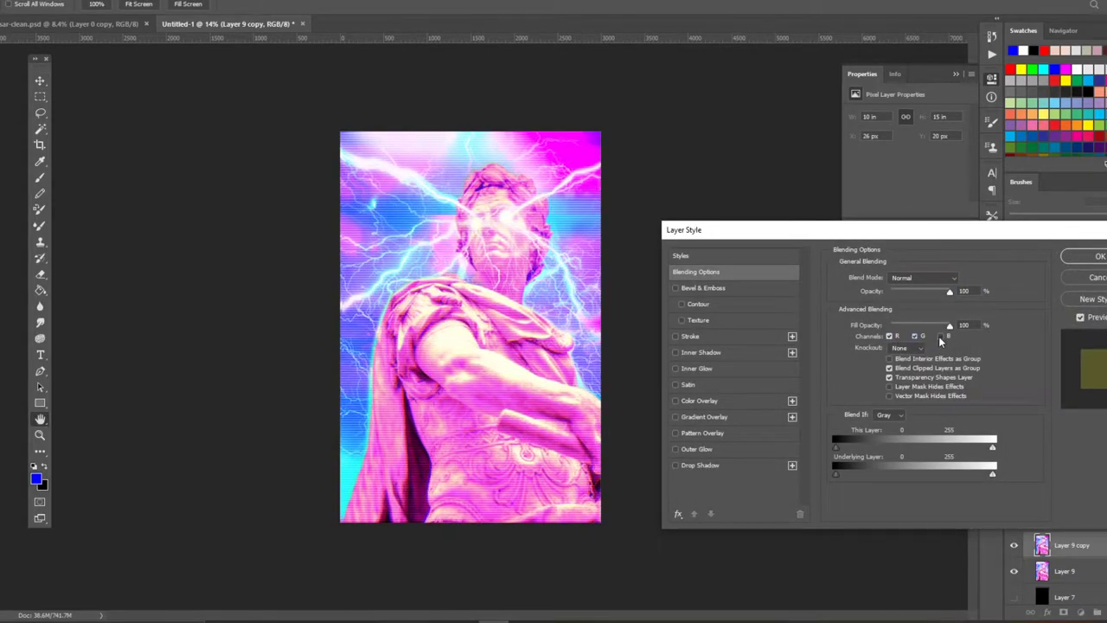
click(939, 335)
click(940, 335)
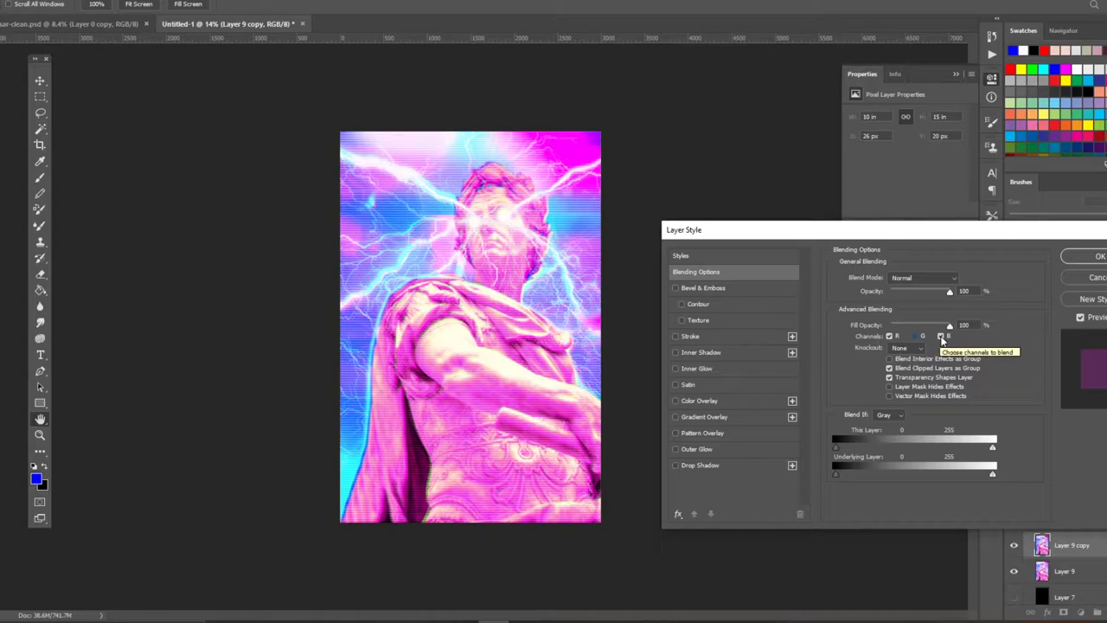
click(915, 335)
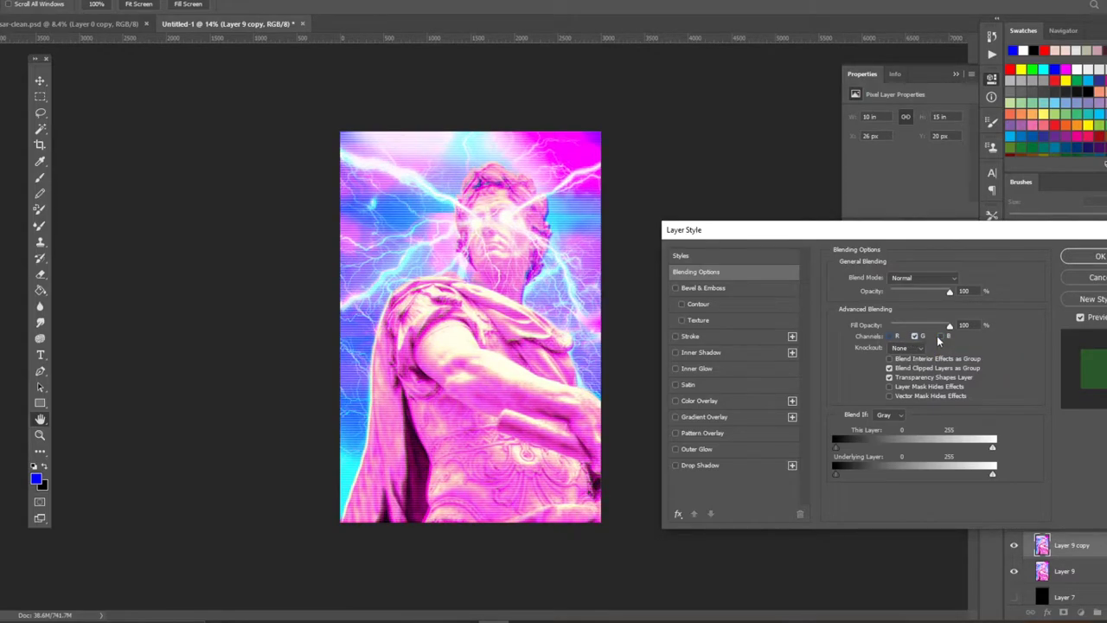
click(1092, 258)
key(Right)
key(Right)
key(Right)
key(Right)
- Nudge Layer 9 copy around with arrow keys and zoom in to inspect the colour split
key(shift+Left)
key(shift+Left)
key(shift+Left)
key(Left)
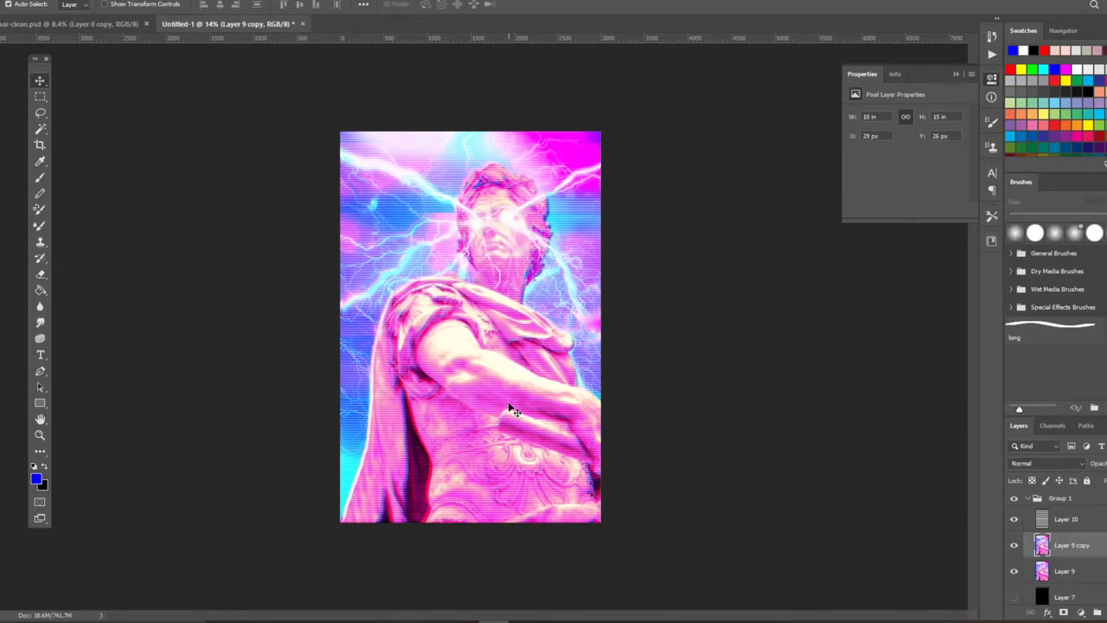
key(shift+Up)
key(shift+Up)
key(shift+Up)
key(Up)
key(Up)
key(Up)
key(Left)
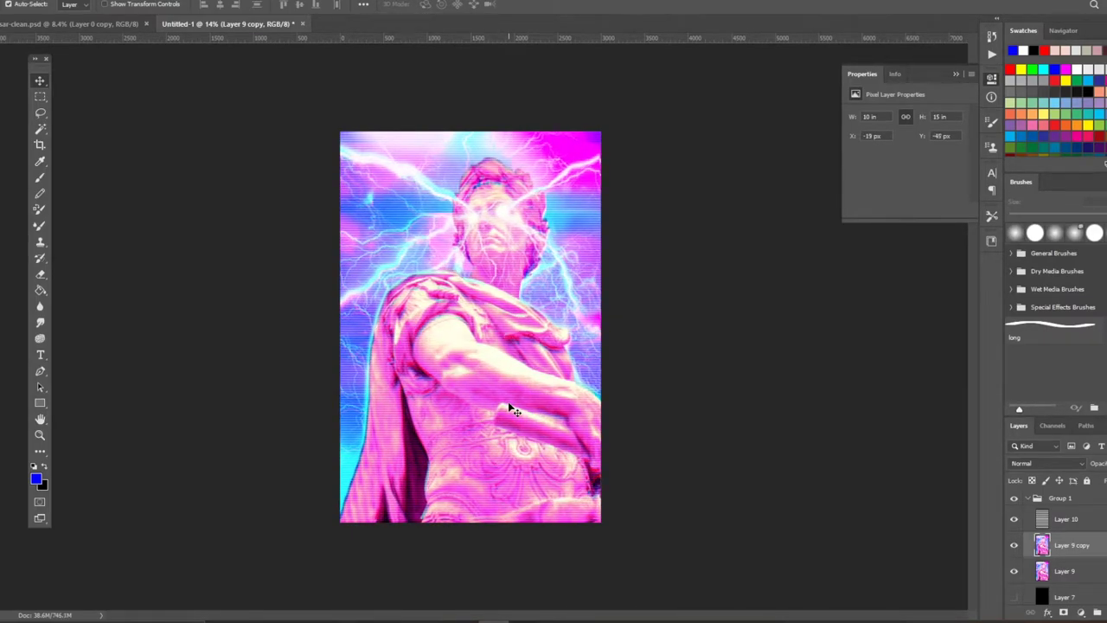
key(Down)
key(Down)
key(shift+Down)
key(shift+Down)
key(shift+Down)
key(shift+Down)
key(shift+Down)
key(shift+Down)
key(shift+Right)
key(shift+Right)
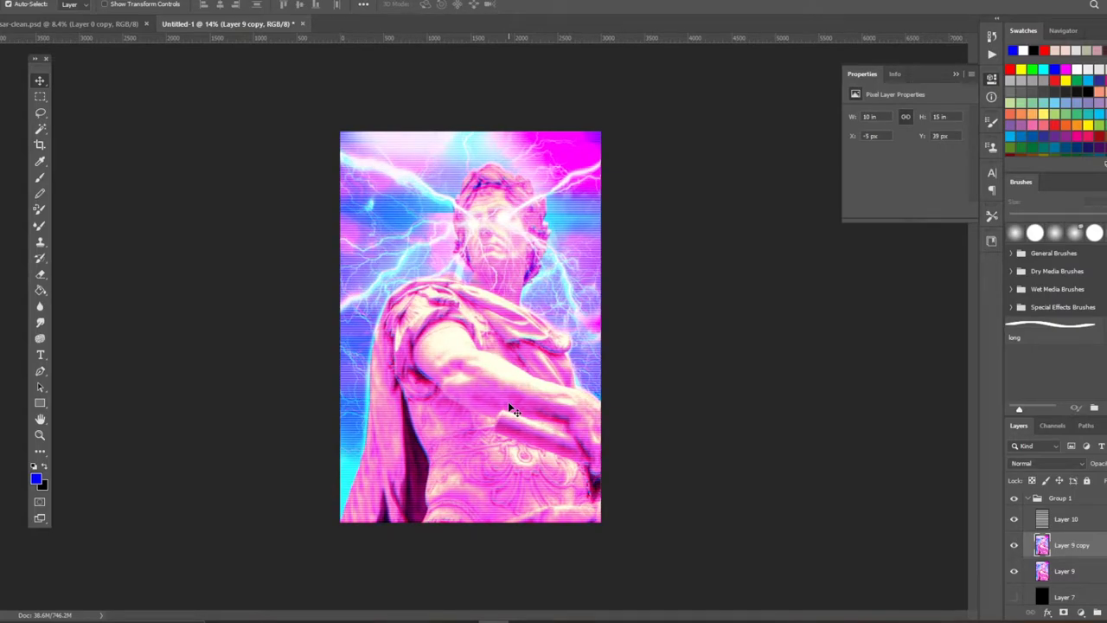
key(Right)
key(shift+Down)
key(Down)
key(Down)
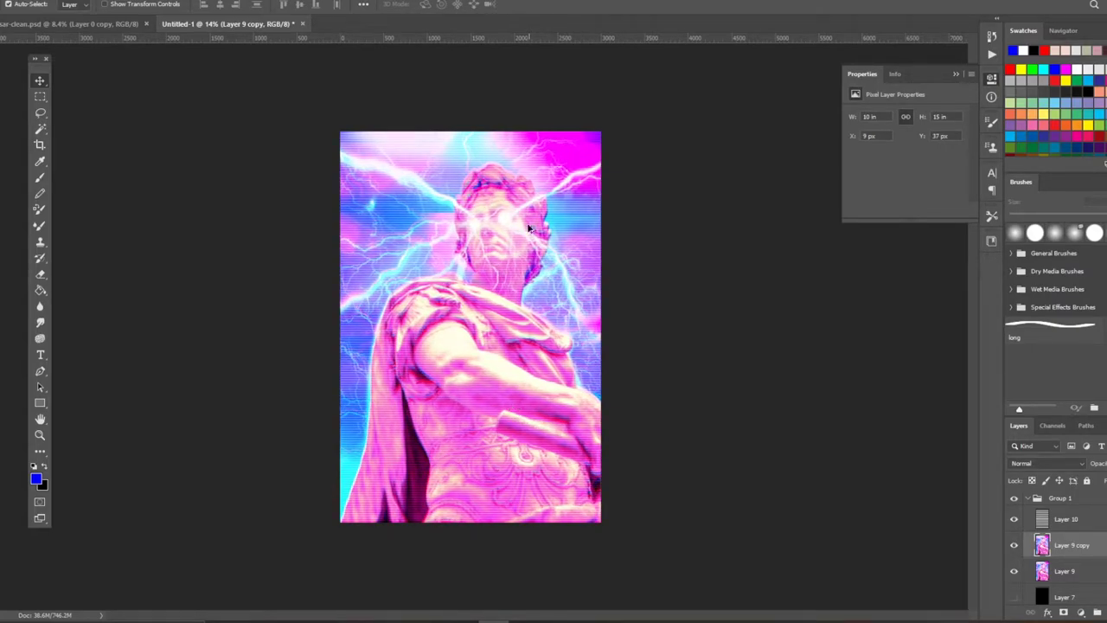
key(ctrl+plus)
key(ctrl+0)
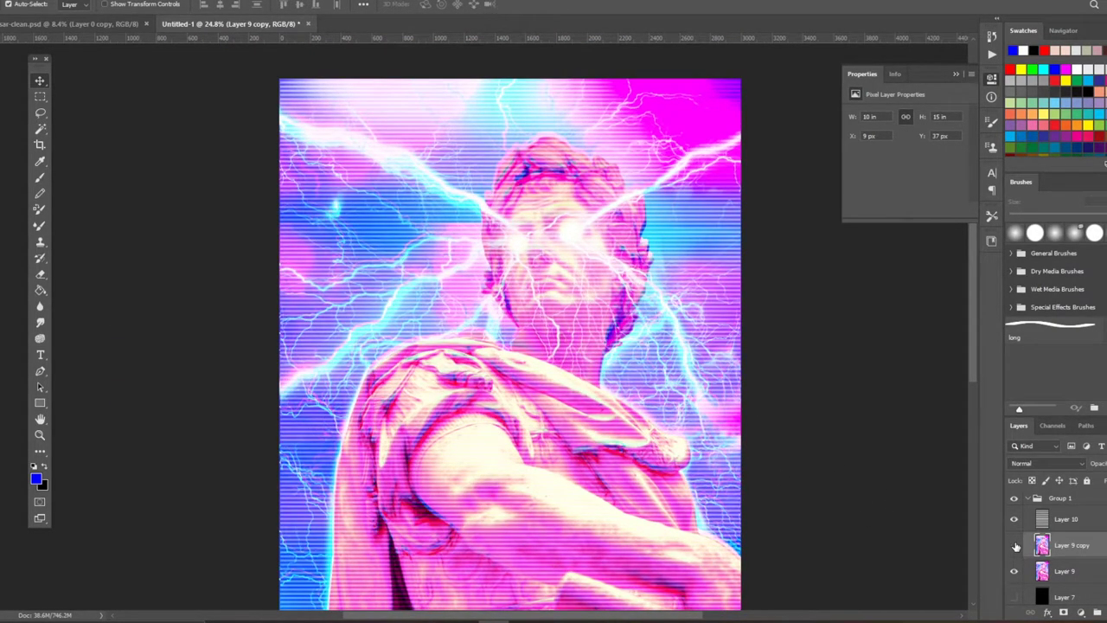
scroll(845, 524, down, 2)
- Rework Layer 9 copy's blending channels, ending with red, green and blue all on
double_click(1096, 545)
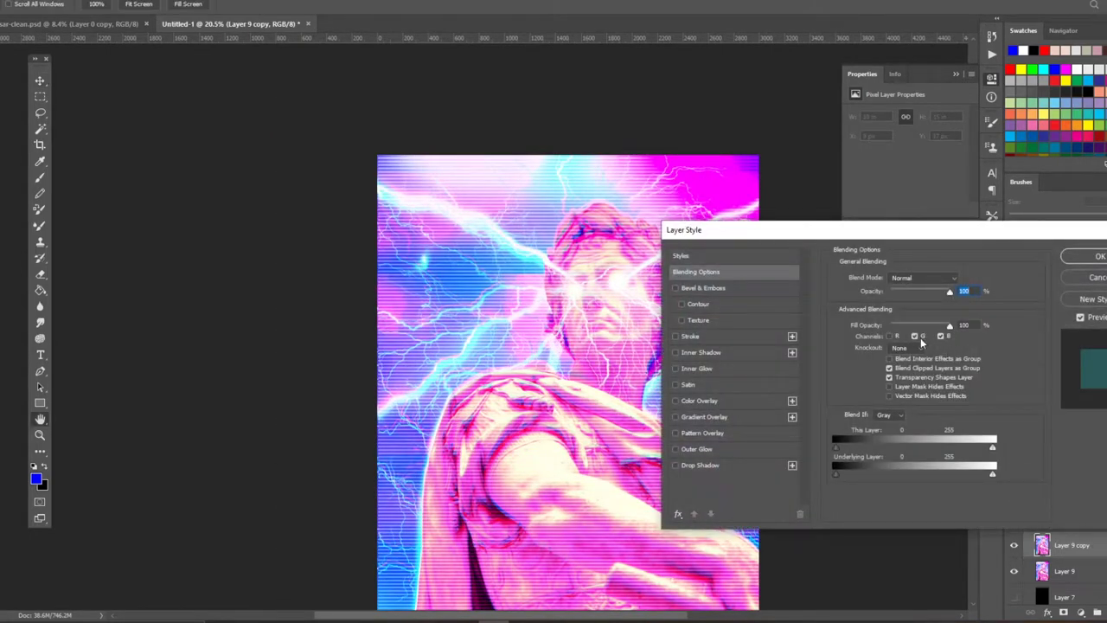
click(917, 335)
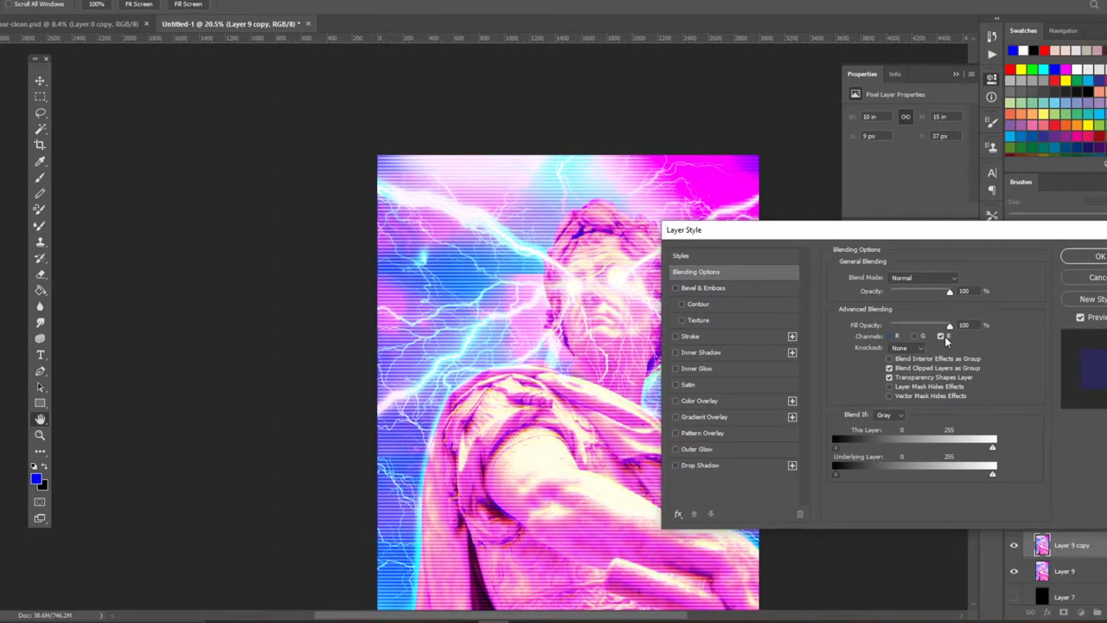
click(920, 335)
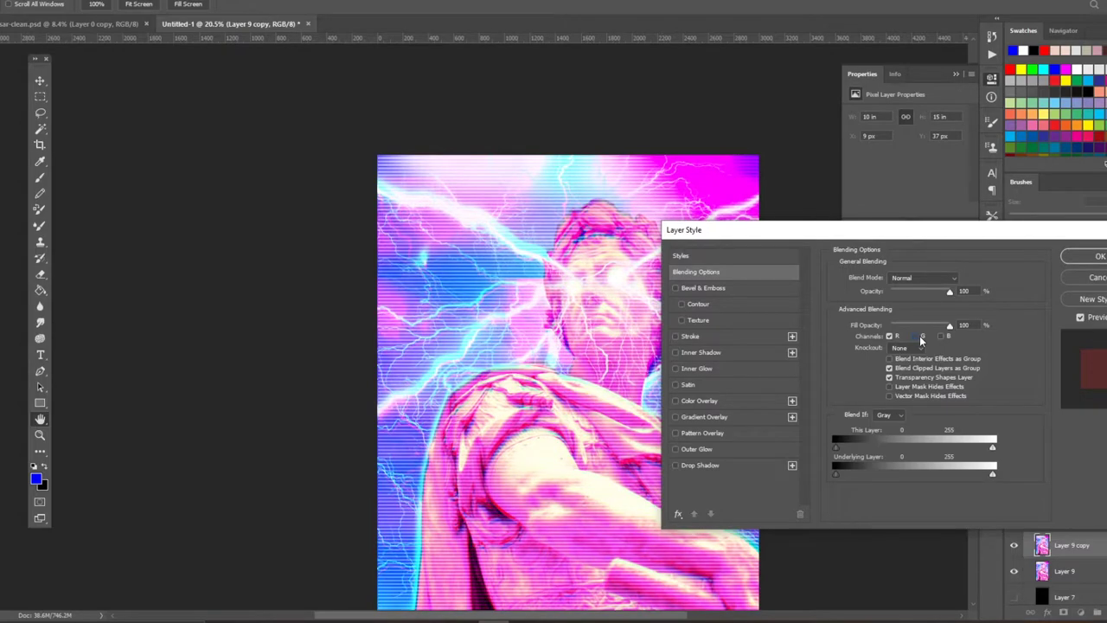
click(942, 335)
click(915, 336)
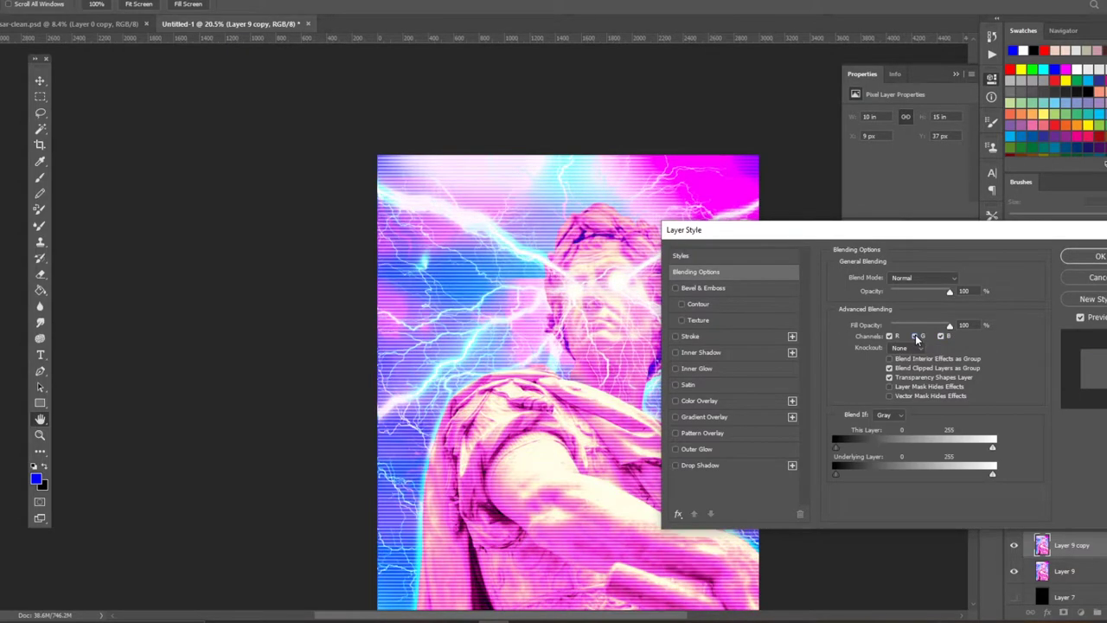
click(913, 336)
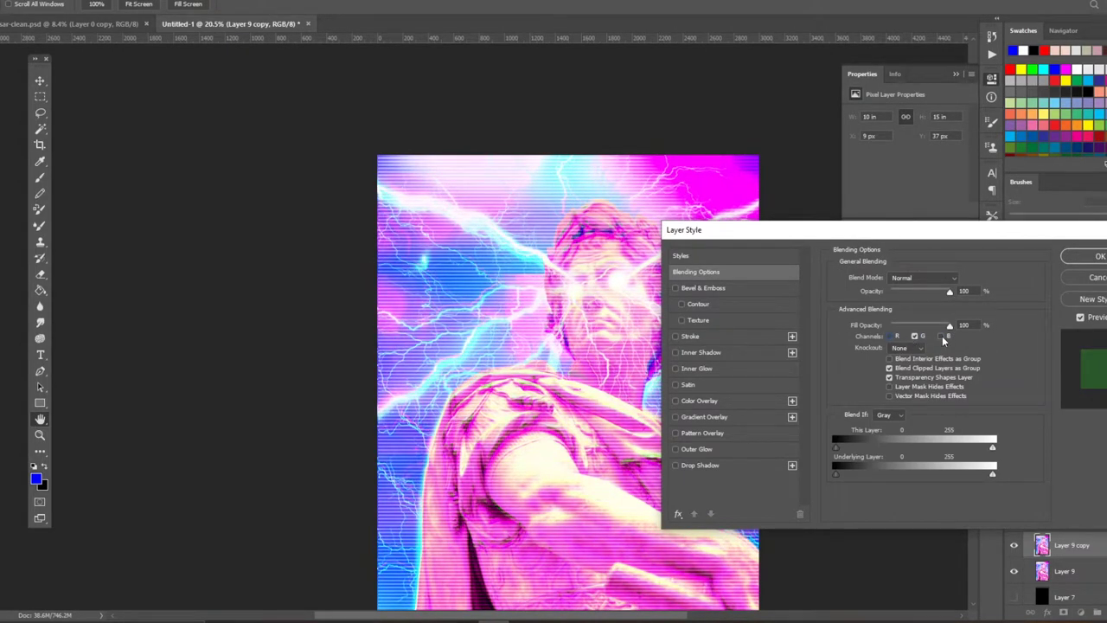
click(941, 335)
click(889, 337)
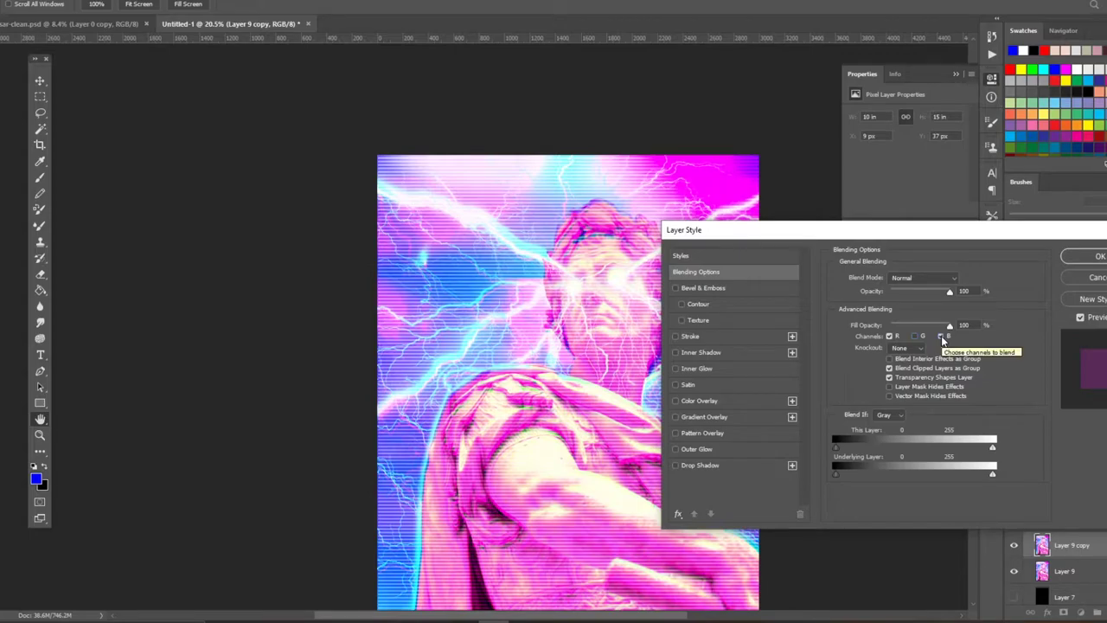
key(Return)
- Shift the duplicate statue layer and then delete Layer 9 copy
mouse_move(640, 441)
mouse_down()
mouse_move(674, 441)
mouse_move(608, 429)
mouse_up()
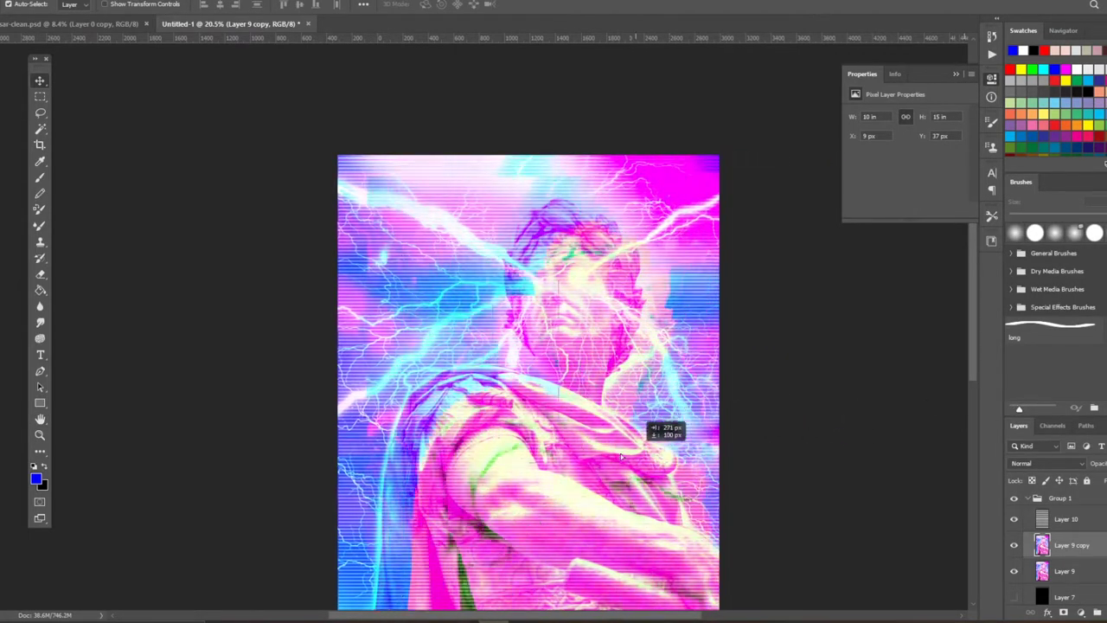
scroll(608, 429, down, 2)
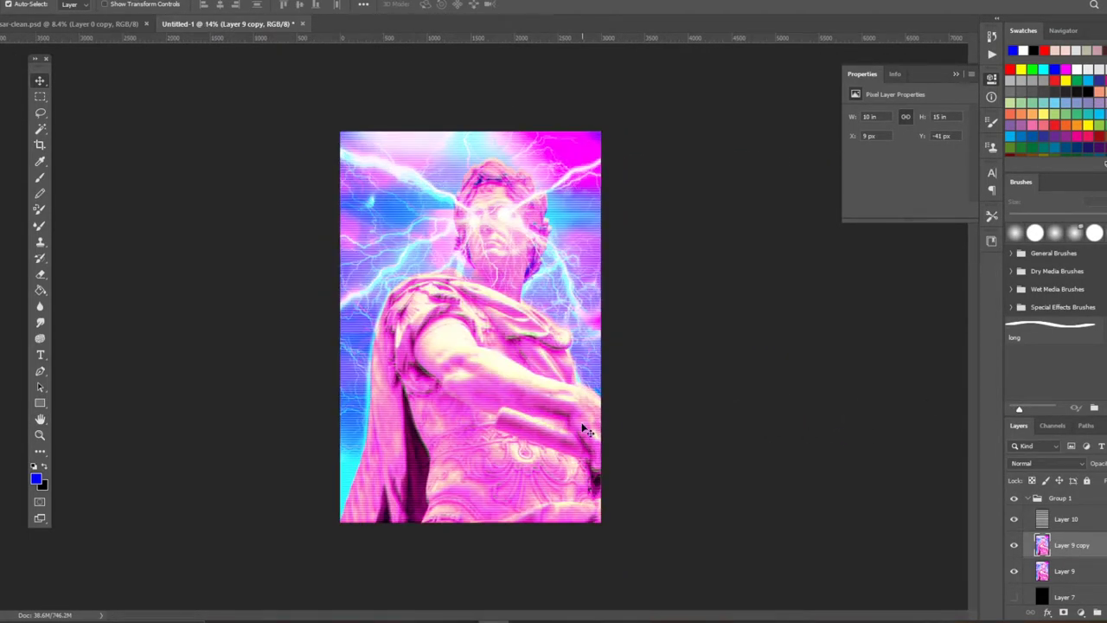
key(Delete)
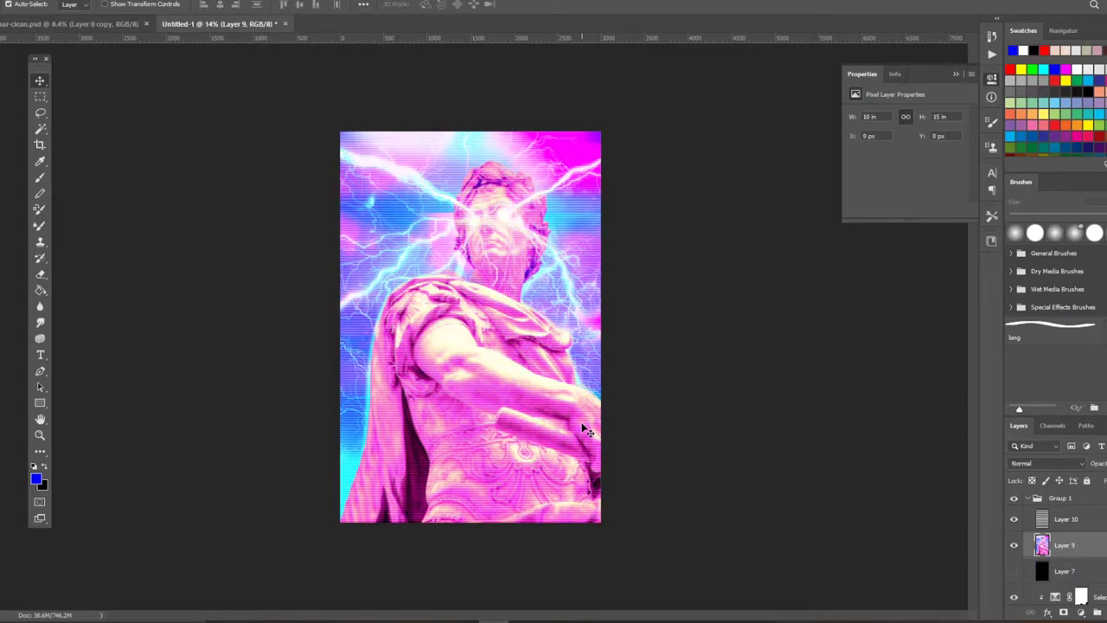
scroll(545, 354, down, 1)
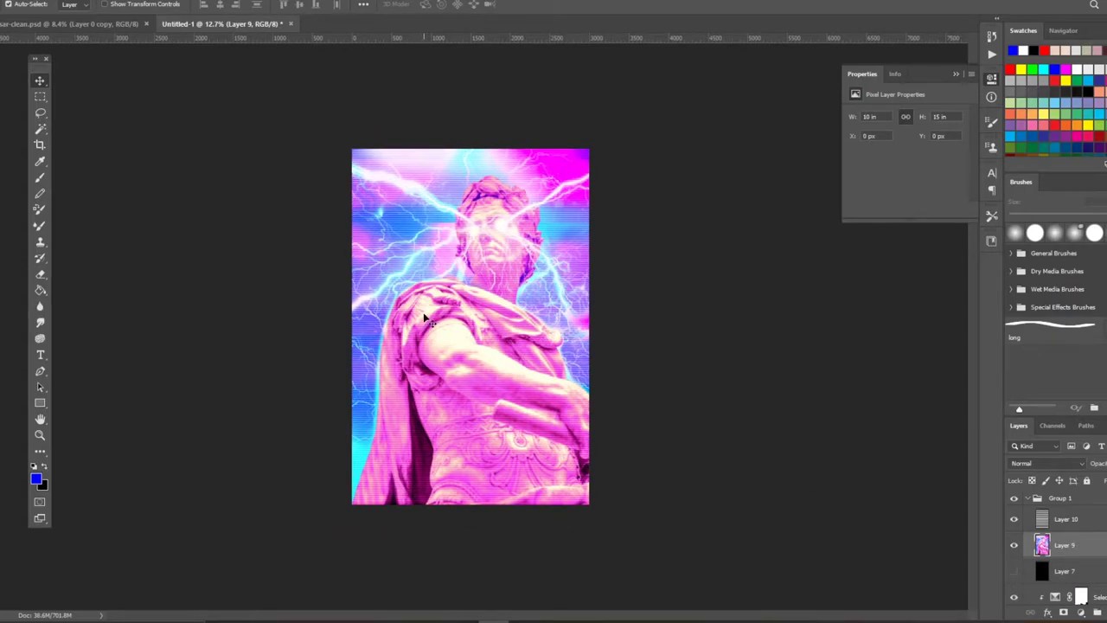
- Make the Soft Light Layer 10 active and create a new empty layer above it
click(1050, 515)
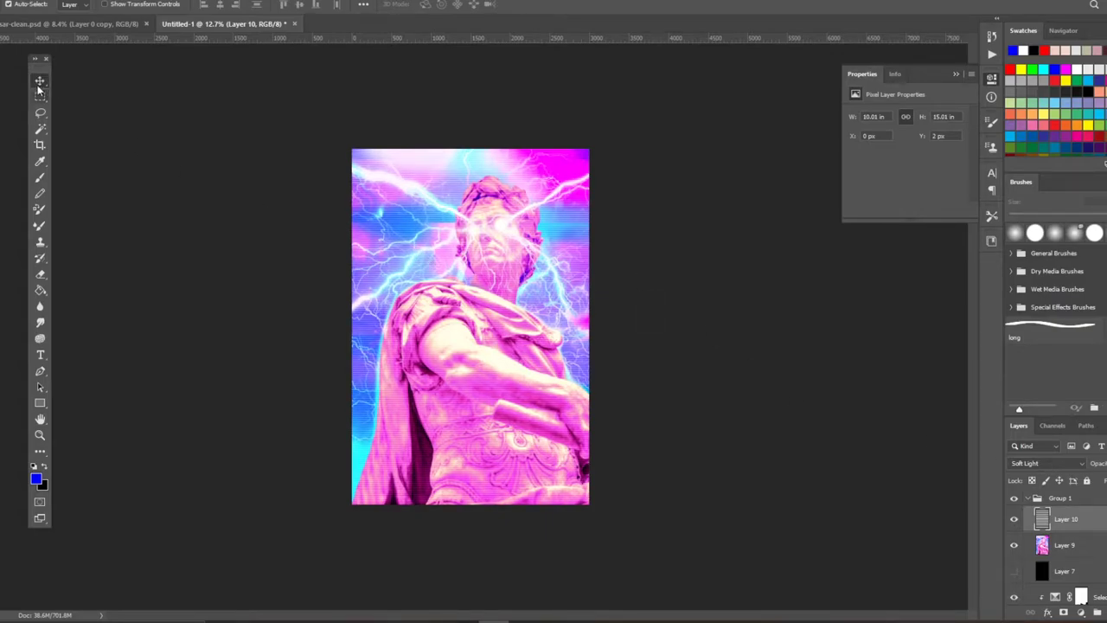
scroll(341, 153, up, 5)
scroll(484, 233, down, 1)
scroll(633, 303, down, 4)
click(610, 305)
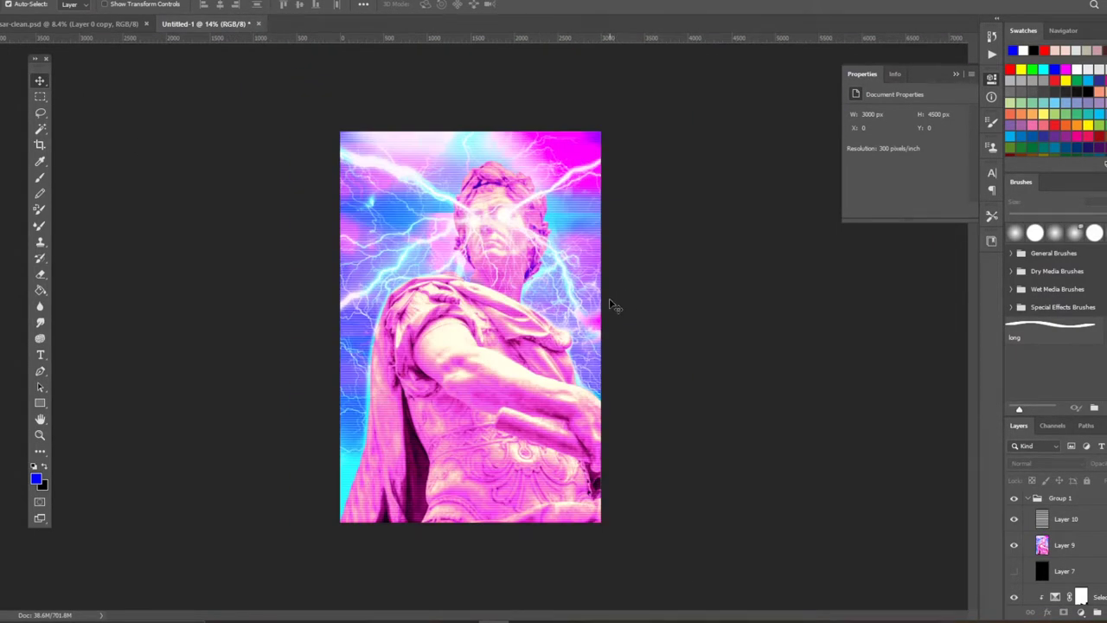
scroll(611, 305, up, 1)
click(611, 304)
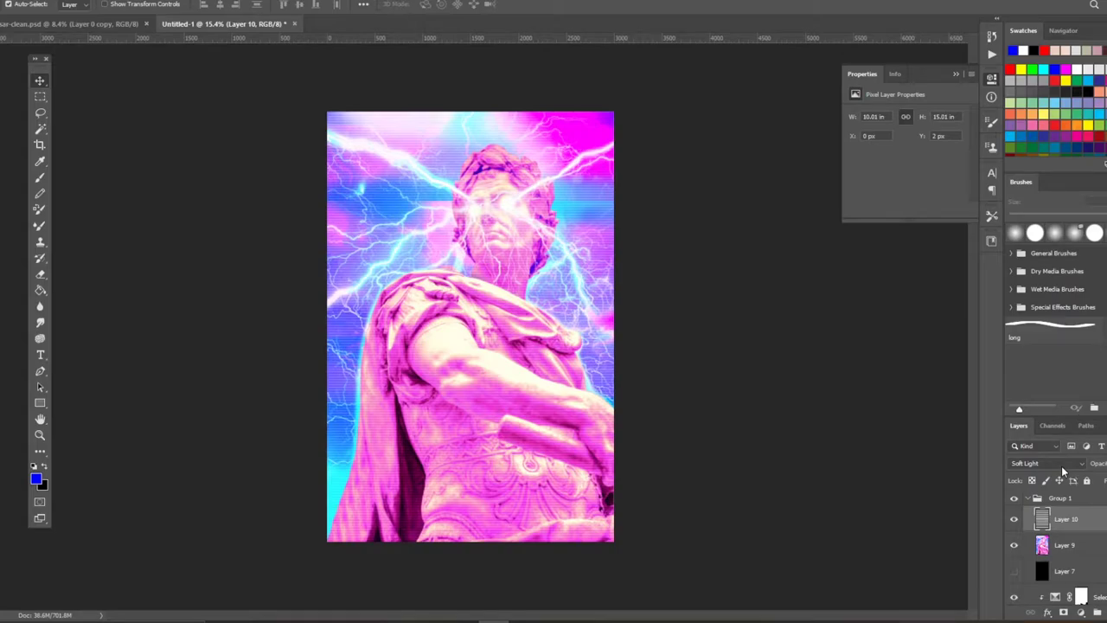
scroll(320, 129, down, 1)
click(320, 130)
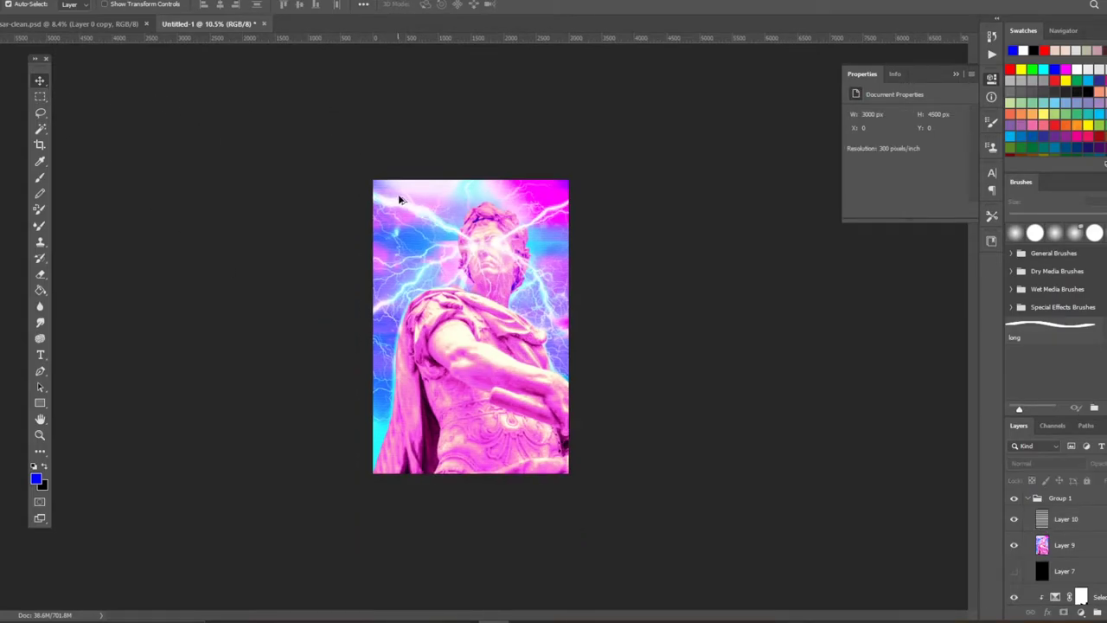
click(1101, 526)
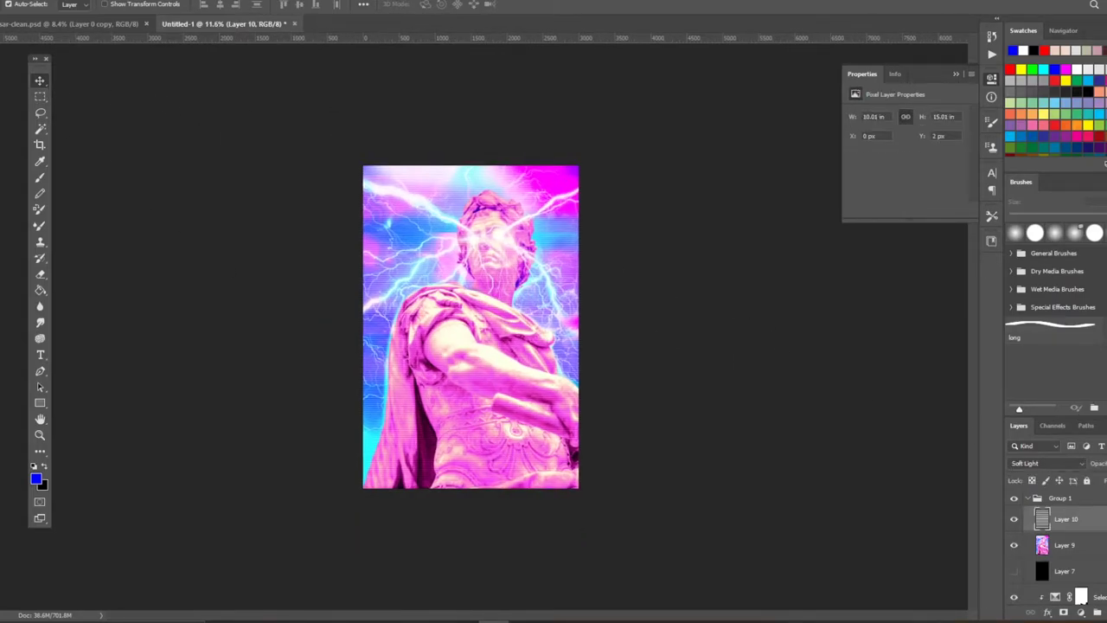
key(ctrl+shift+alt+n)
scroll(585, 215, up, 1)
scroll(586, 215, up, 1)
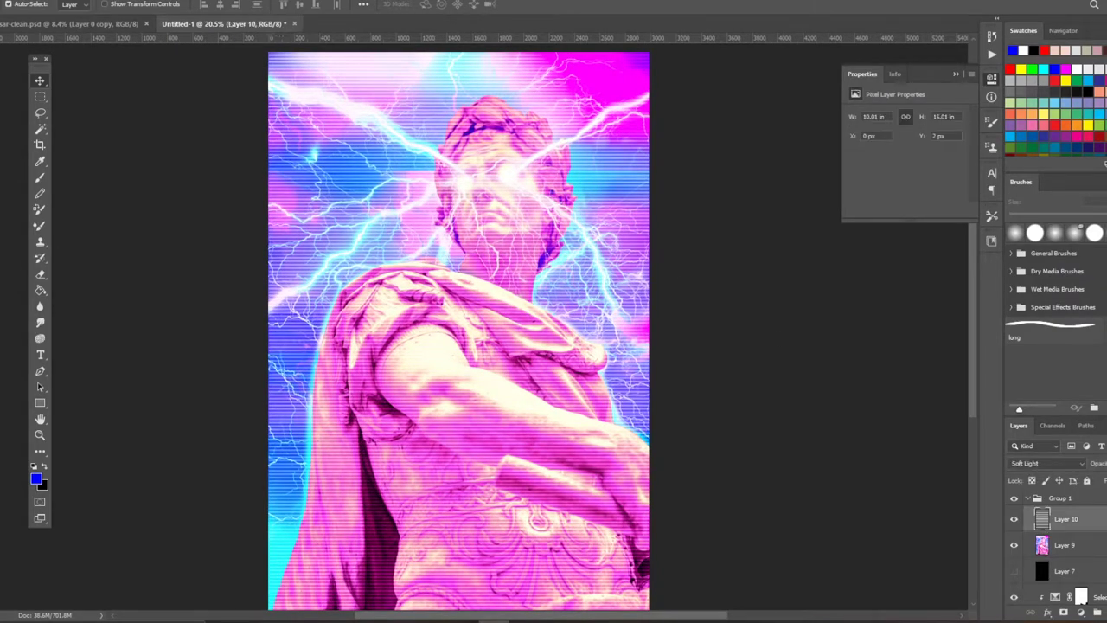
- Stamp a merged copy into Layer 11 and copy the eye-level band onto a new layer
key(ctrl+shift+alt+e)
key(m)
drag(735, 38, 742, 172)
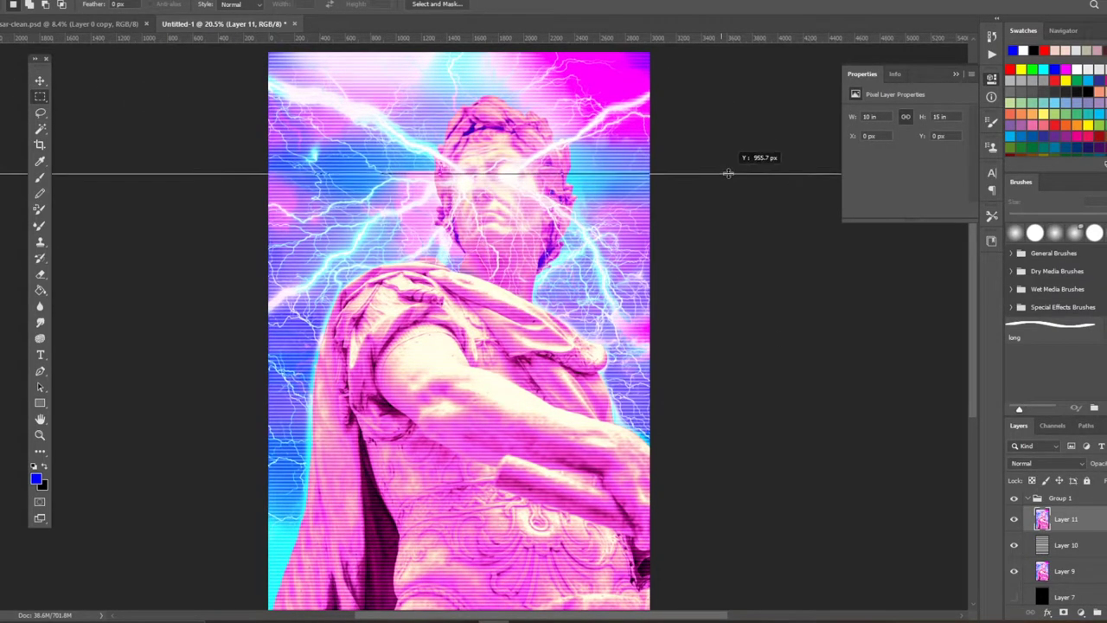
scroll(632, 44, up, 1)
drag(644, 38, 718, 105)
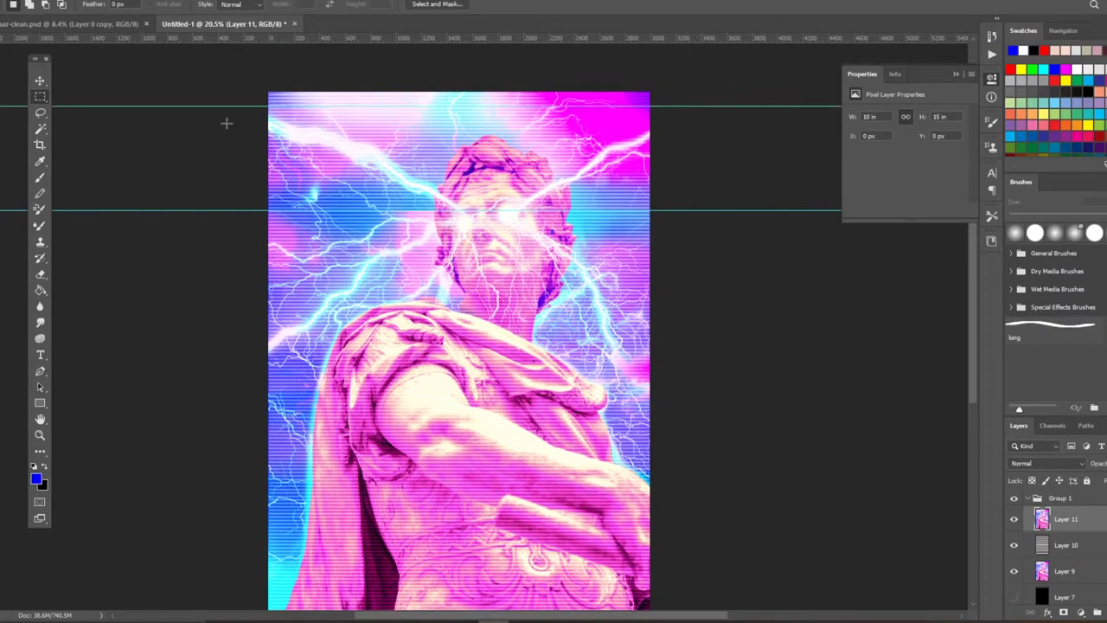
drag(202, 105, 778, 210)
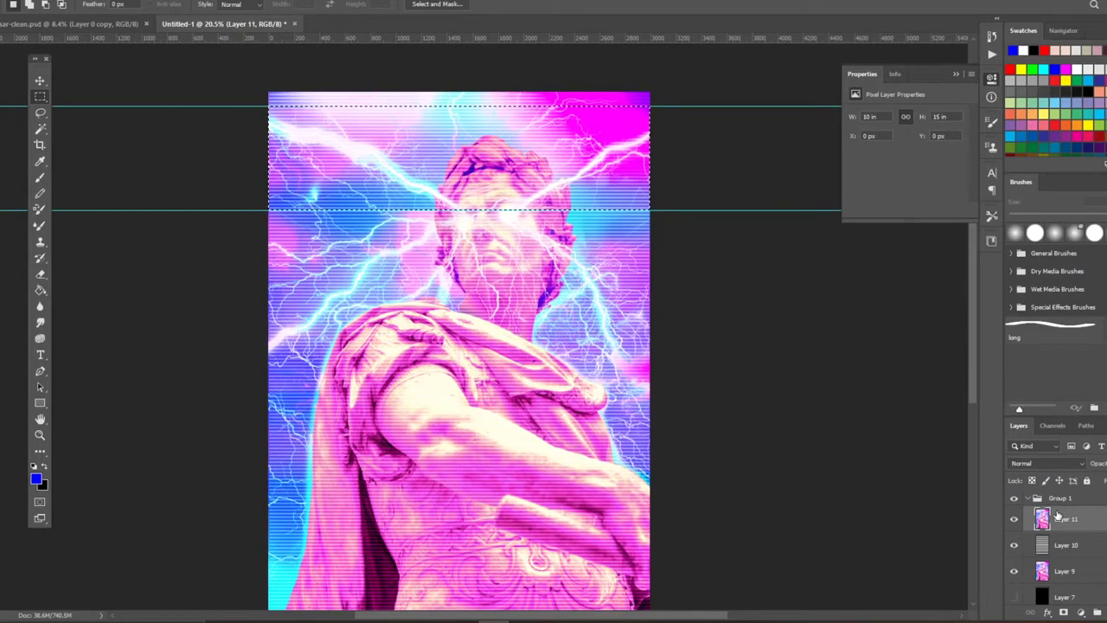
key(ctrl+j)
- Shift the copied band slightly right and stretch it a little wider
key(v)
drag(476, 179, 489, 179)
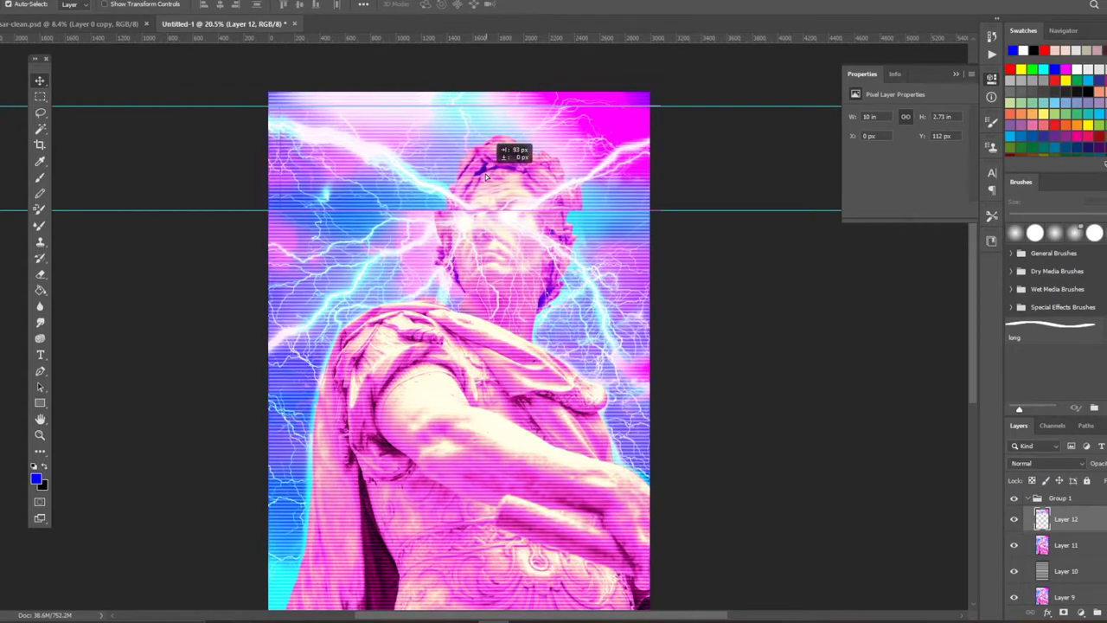
key(ctrl+t)
drag(649, 159, 659, 158)
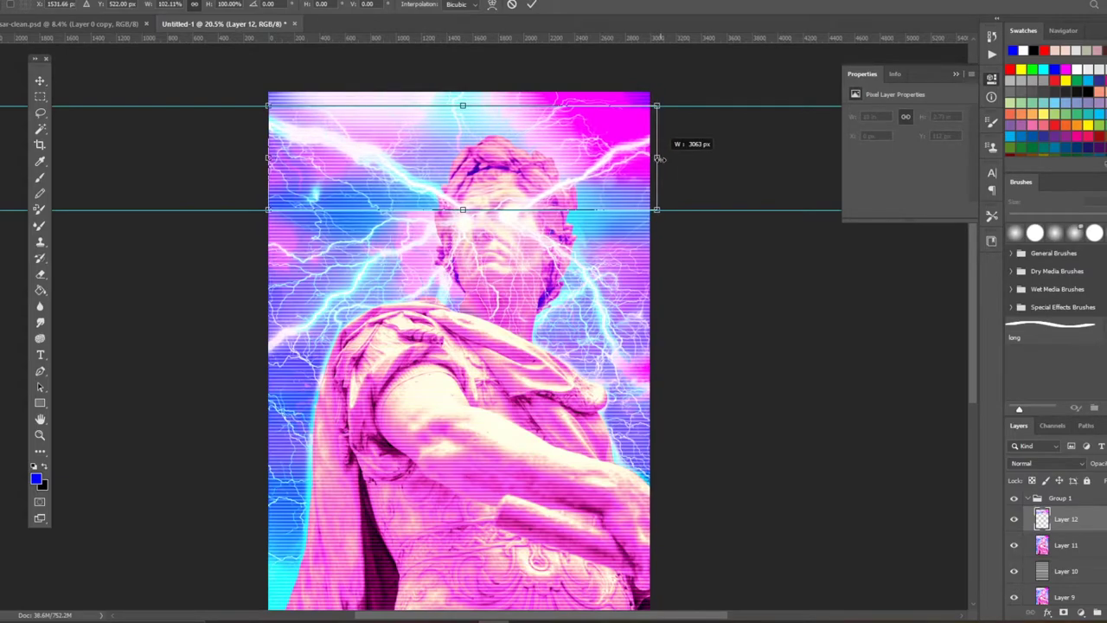
key(Return)
key(m)
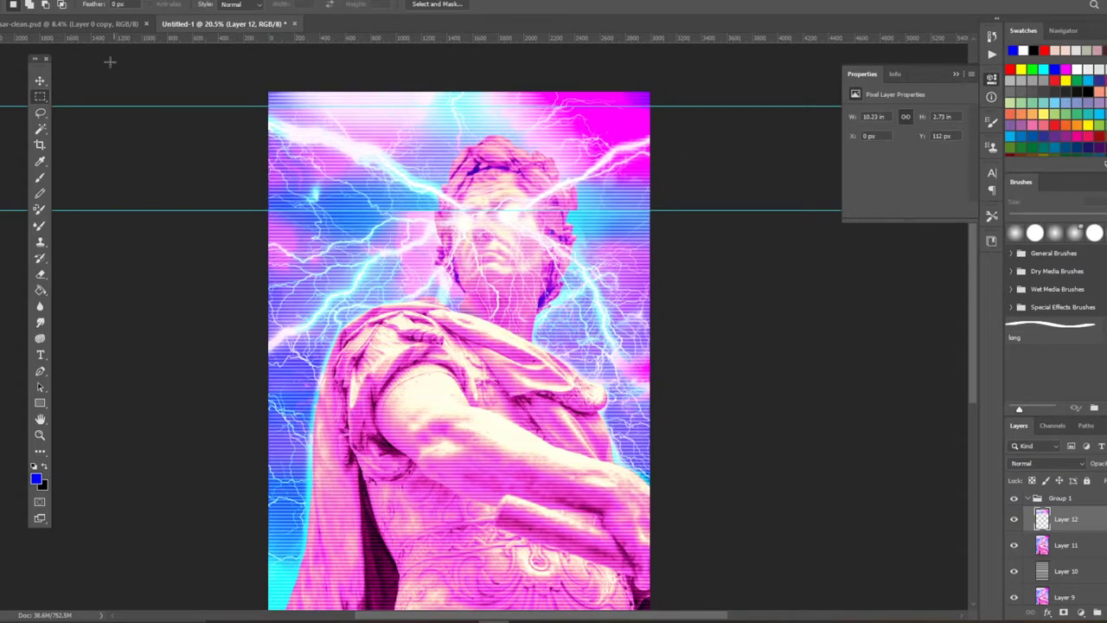
- Copy a full-width strip across the statue's face from Layer 11 and offset it left
key(alt+bracketleft)
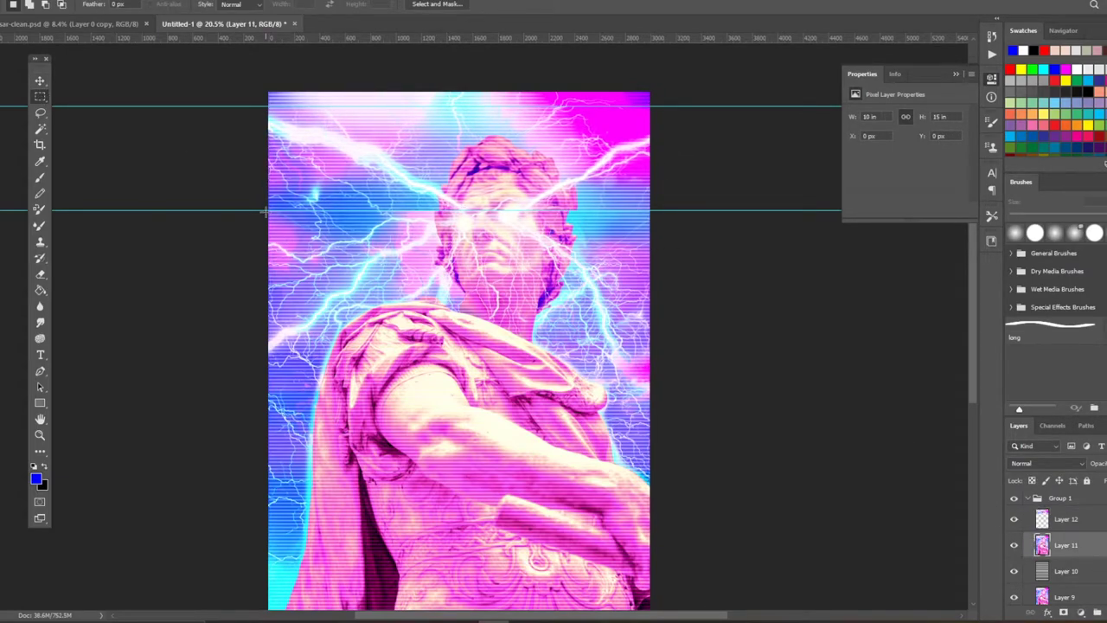
drag(264, 210, 820, 260)
key(ctrl+j)
key(ctrl+t)
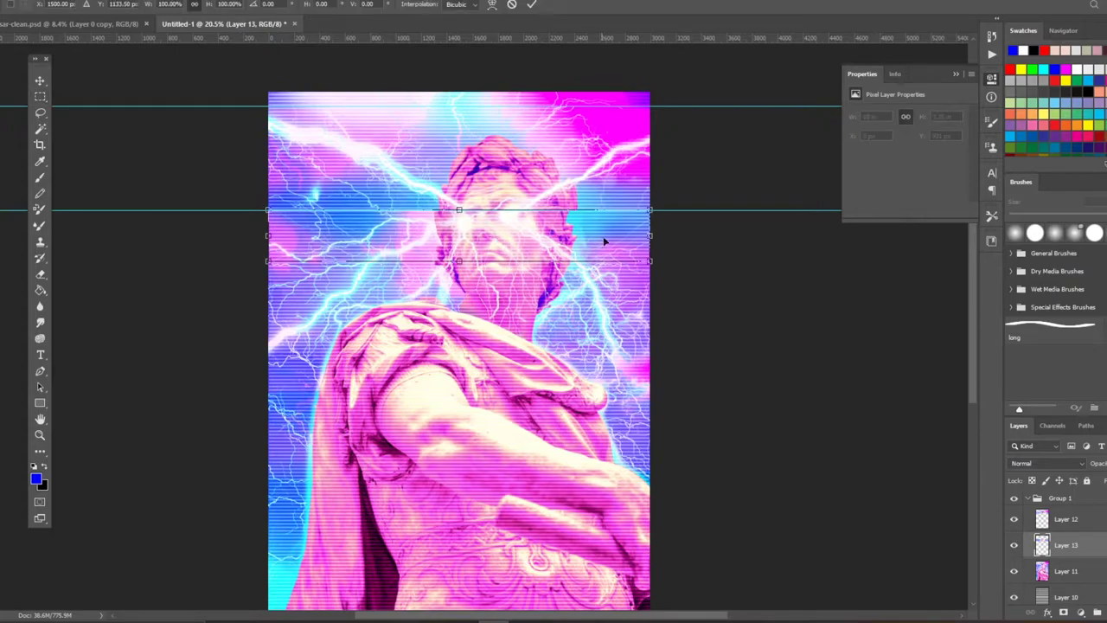
drag(647, 236, 387, 246)
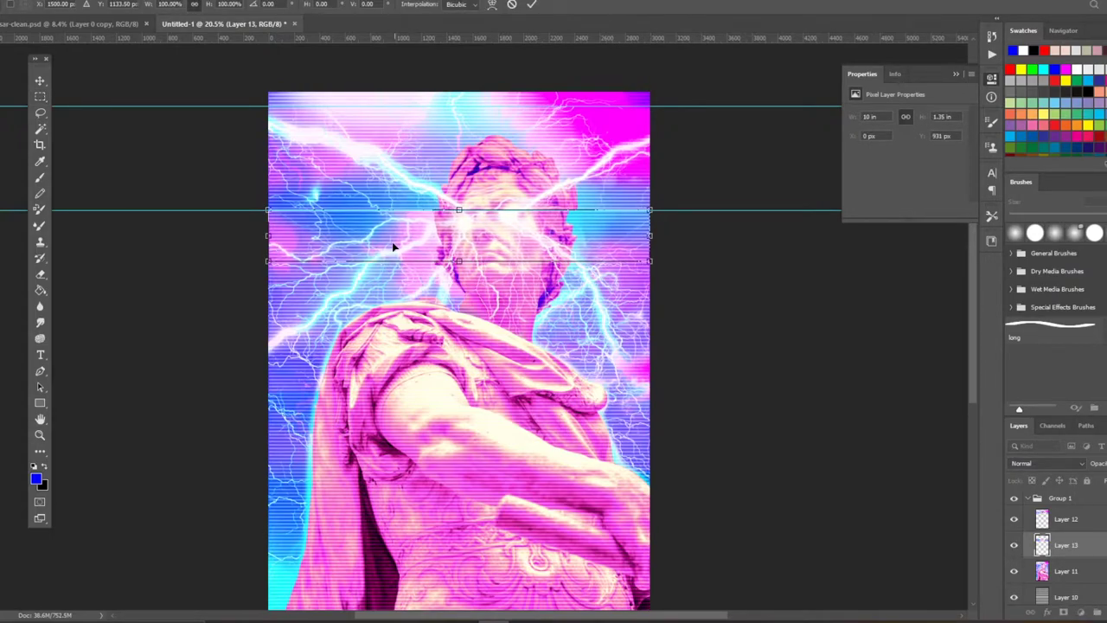
drag(630, 236, 650, 226)
key(Return)
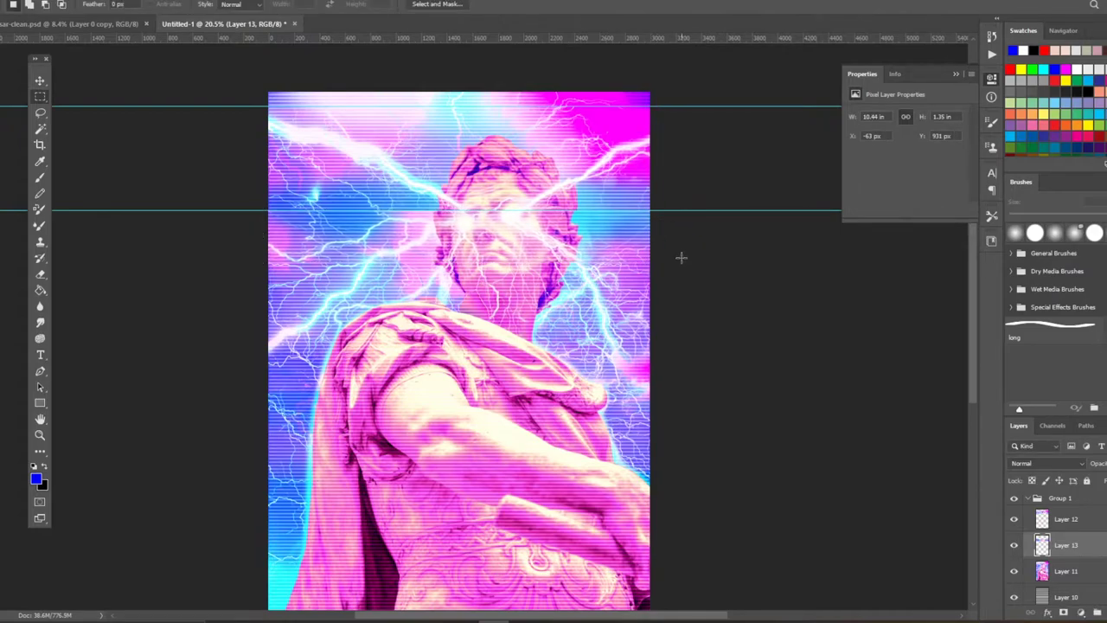
- Move a guide off the image and delete Layer 12 and Layer 13
scroll(652, 267, down, 2)
key(v)
drag(151, 157, 285, 64)
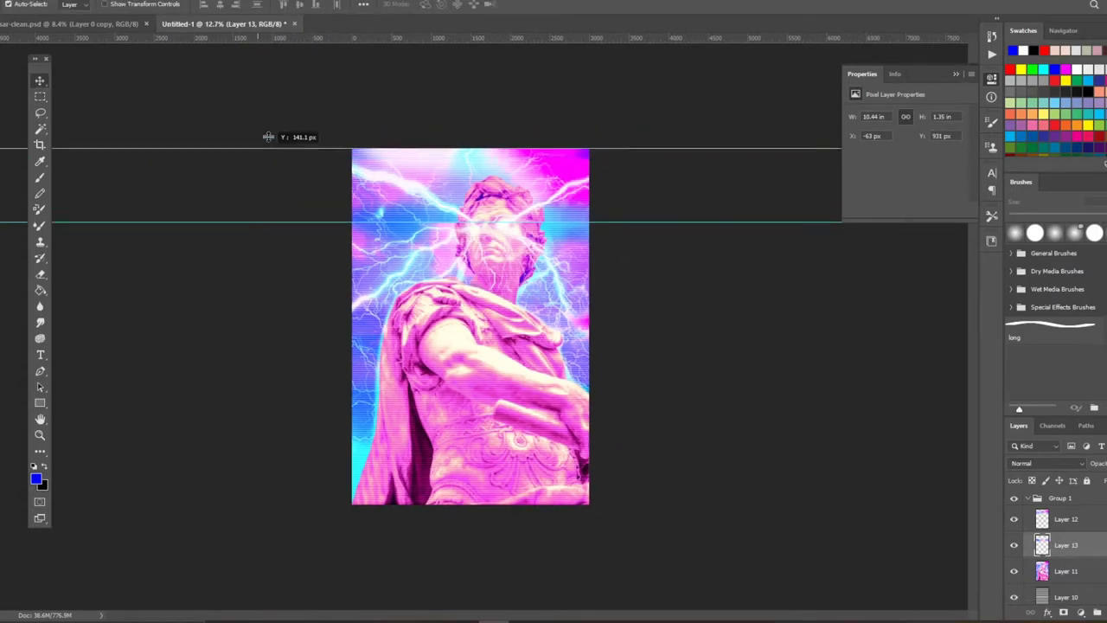
scroll(737, 192, down, 1)
scroll(657, 239, up, 1)
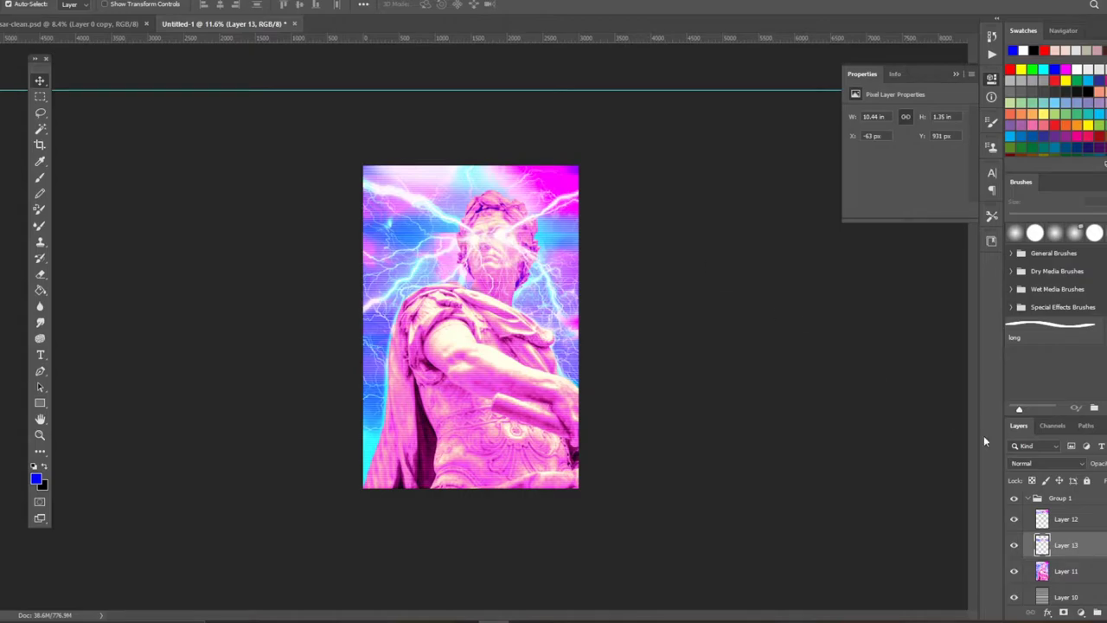
key(Delete)
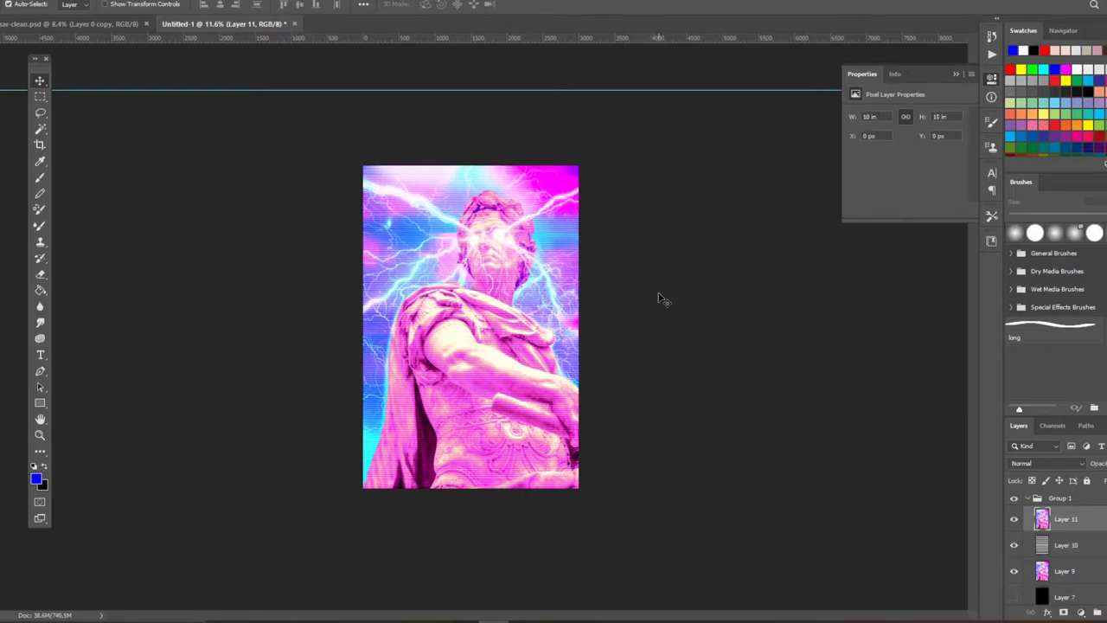
- Add a PROTECT text layer on the statue in Helvetica LT Std
key(t)
click(443, 343)
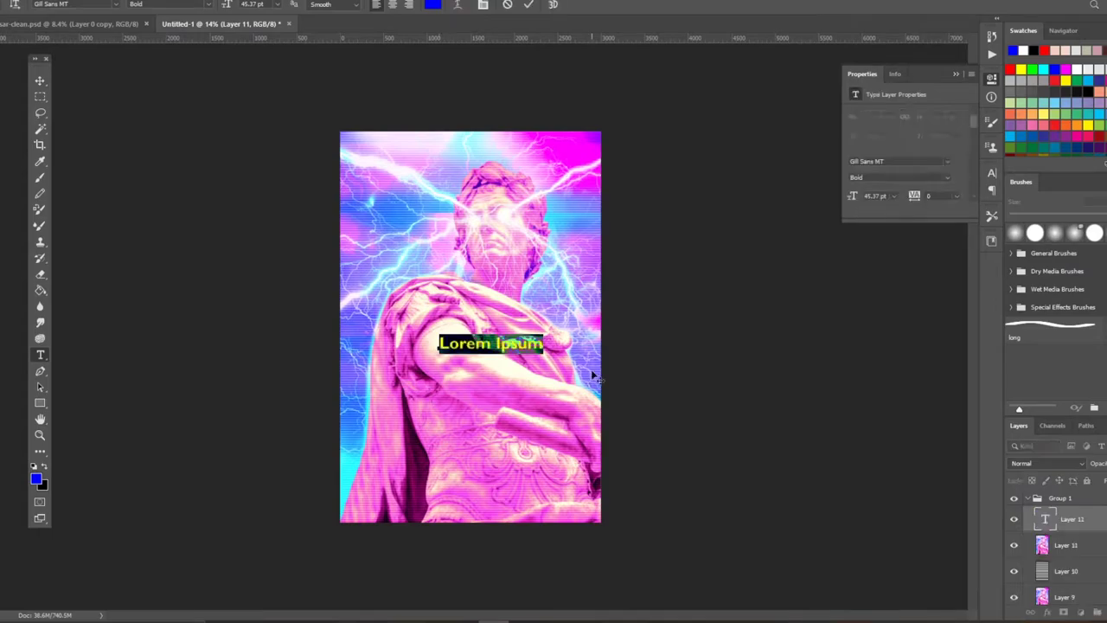
text(d)
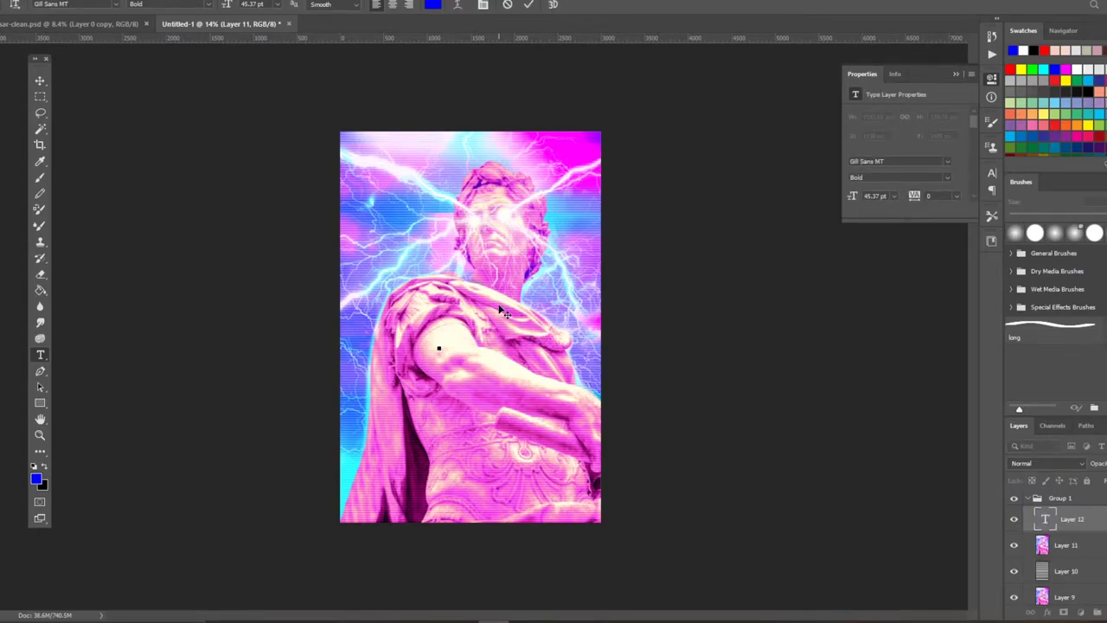
text(Take back m)
text(PROTECT)
key(ctrl+a)
click(78, 6)
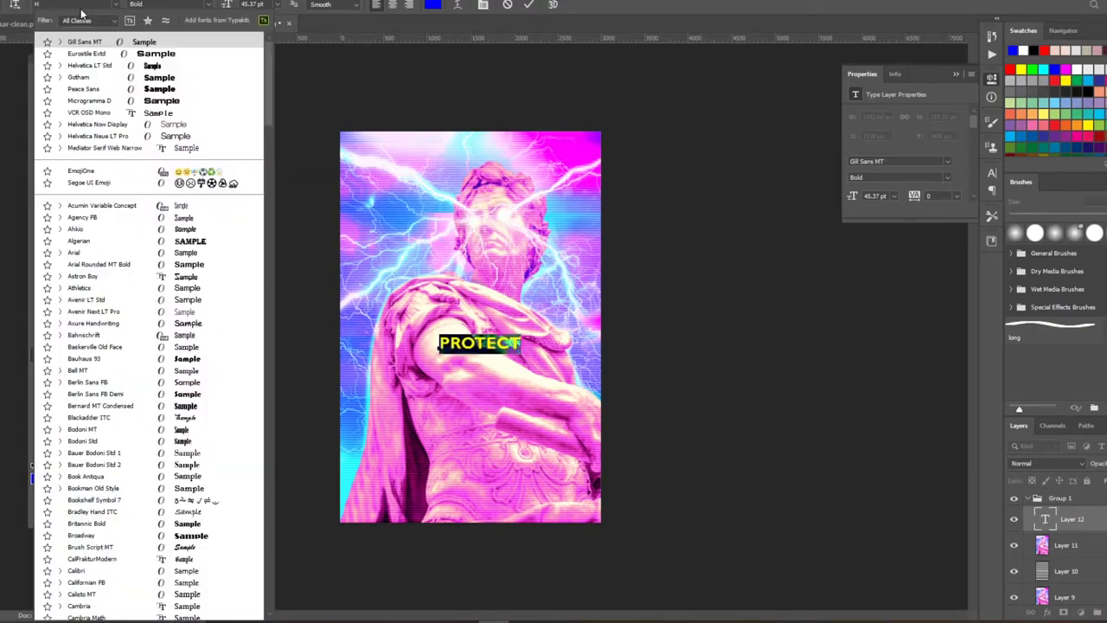
text(EL)
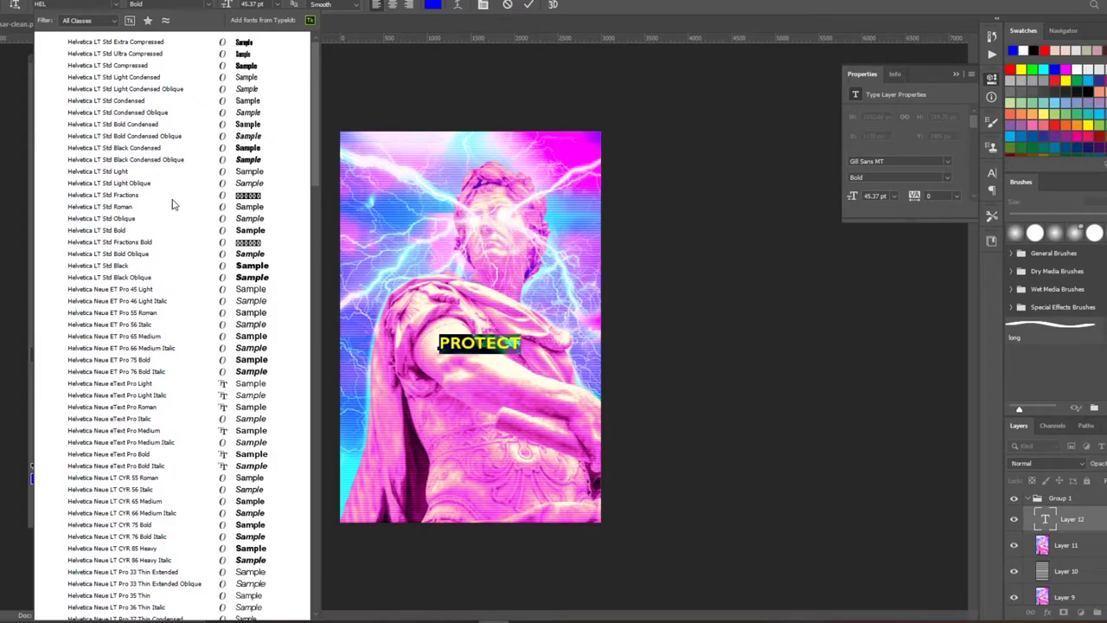
click(147, 236)
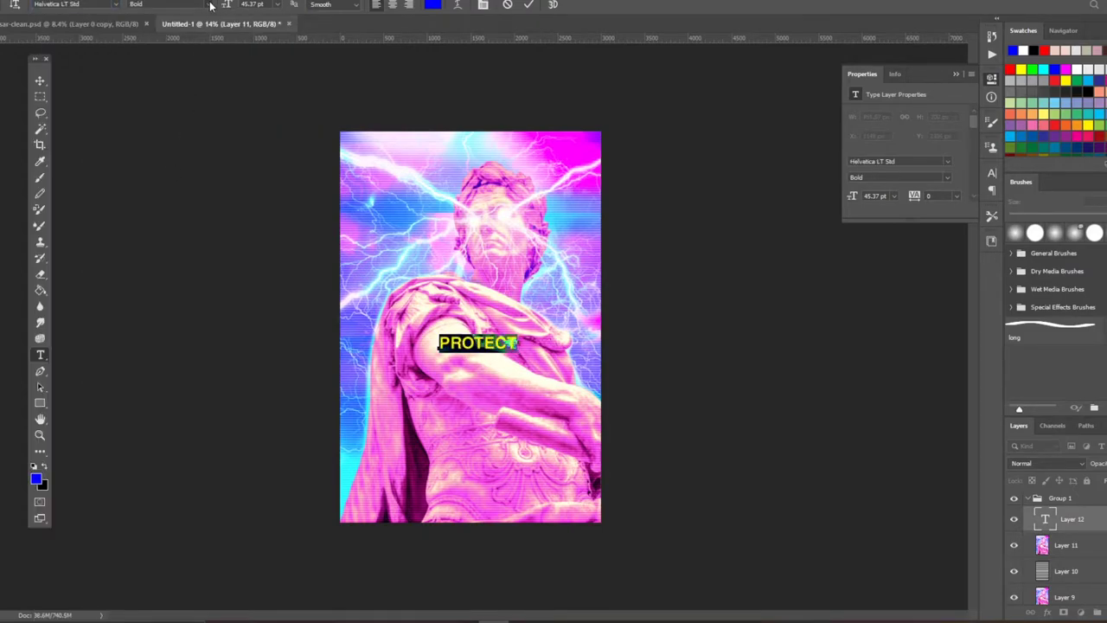
click(173, 4)
click(39, 80)
- Change the caption to 'severitas' in all caps with Helvetica LT Std Roman weight
click(513, 345)
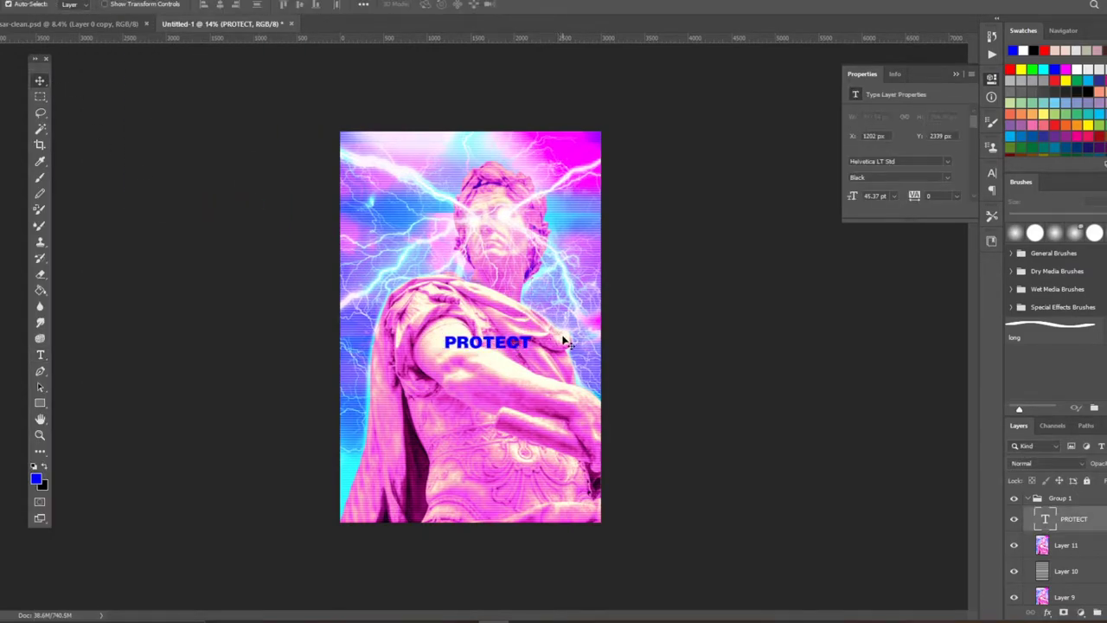
double_click(519, 343)
click(39, 80)
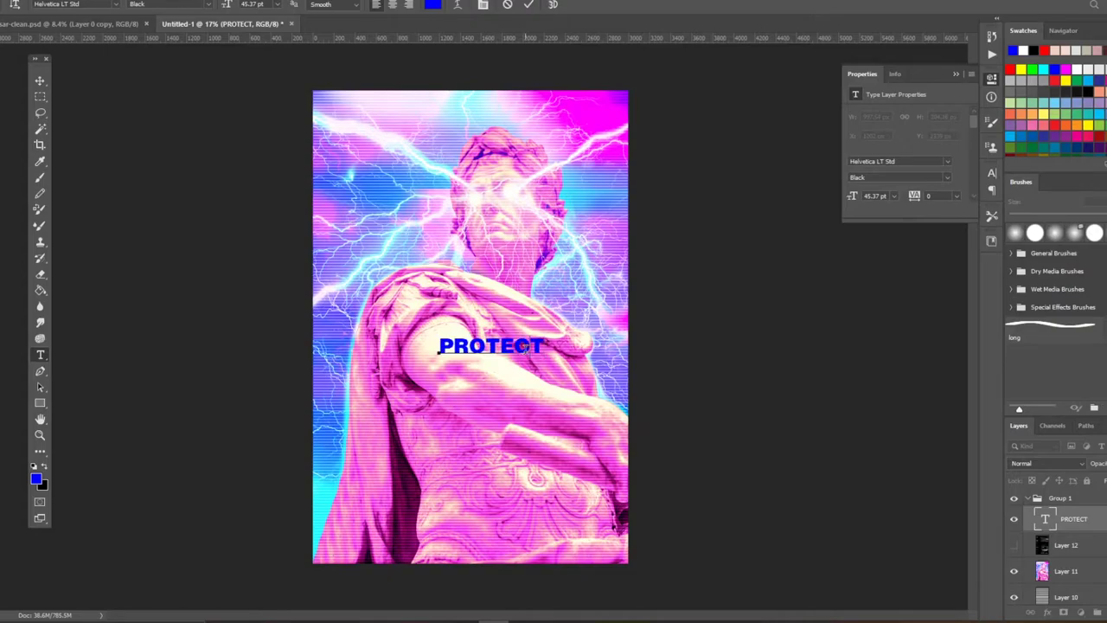
text(severitas)
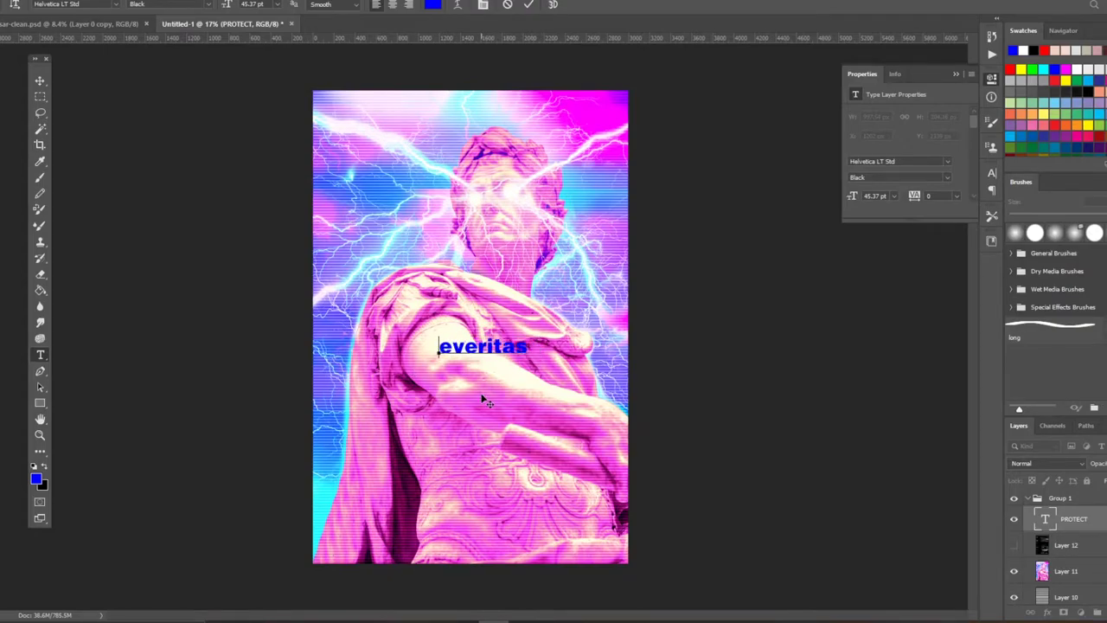
key(ctrl+a)
key(ctrl+t)
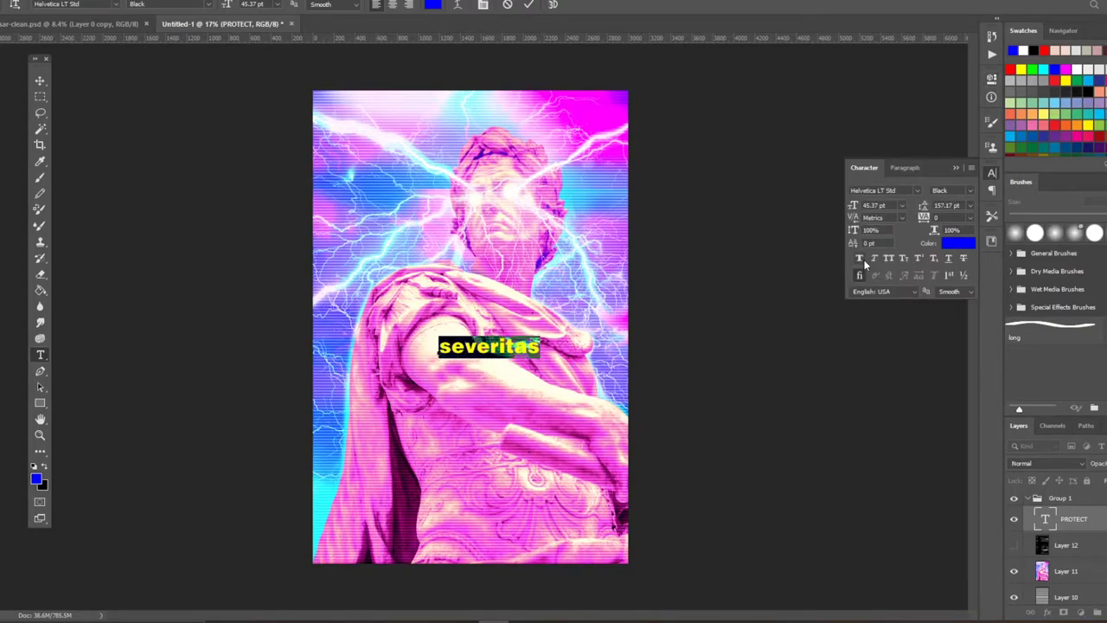
click(889, 258)
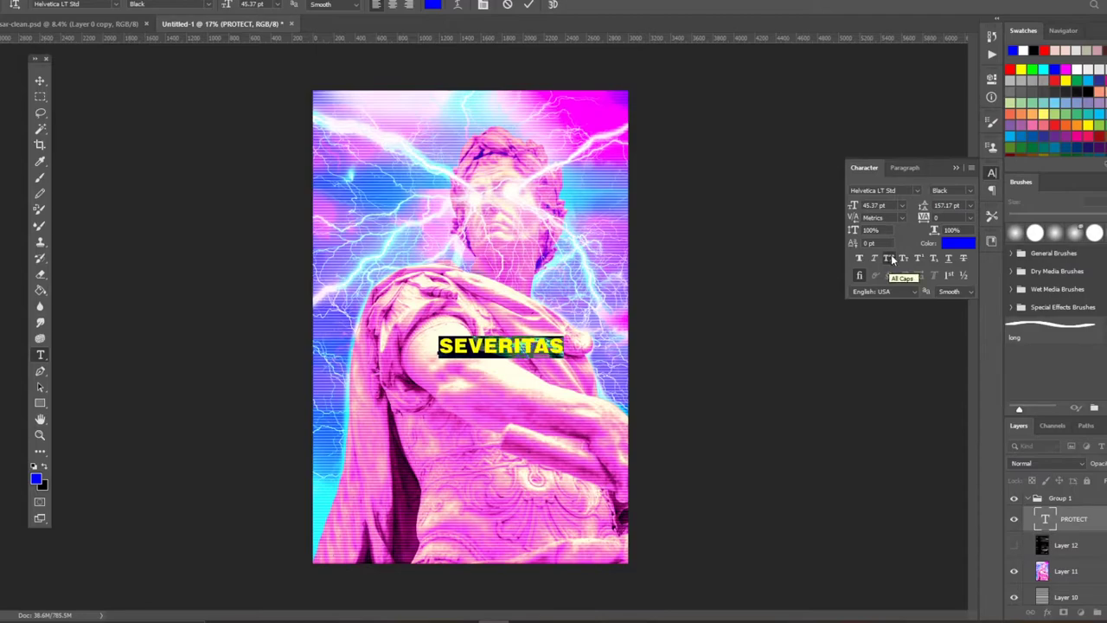
click(952, 191)
click(951, 333)
click(40, 80)
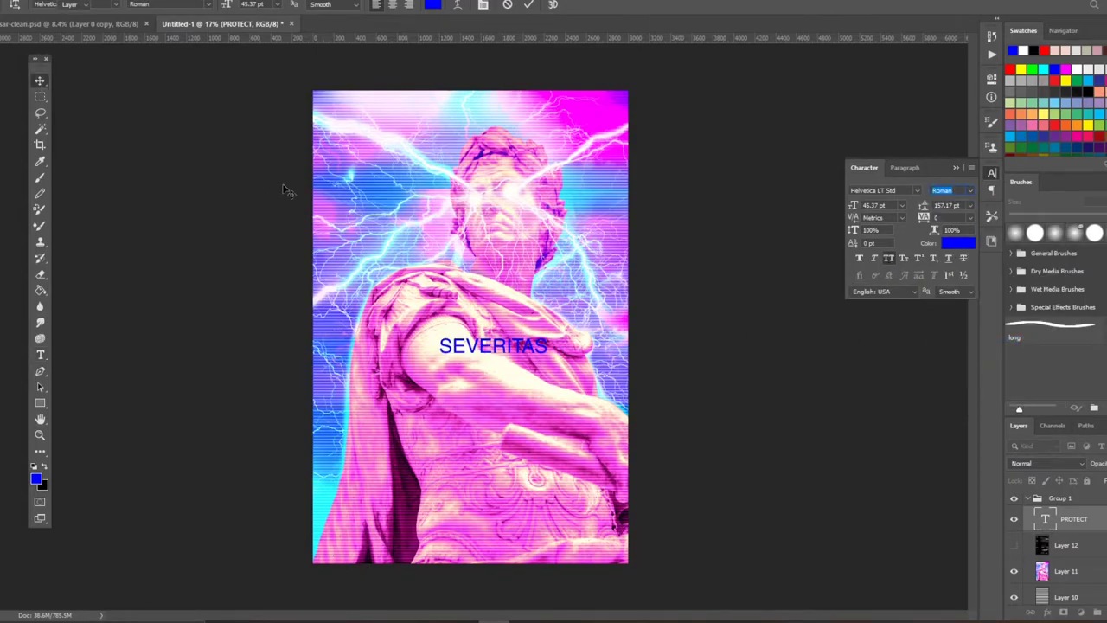
- Draw a black-filled rectangle over the SEVERITAS caption
click(40, 403)
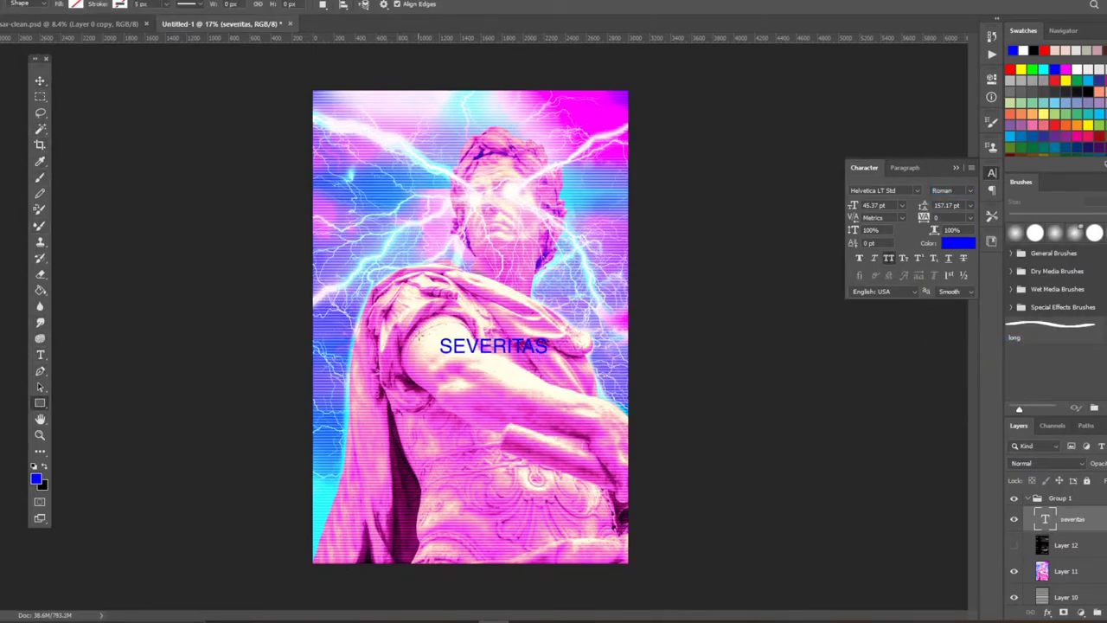
right_click(40, 403)
click(104, 403)
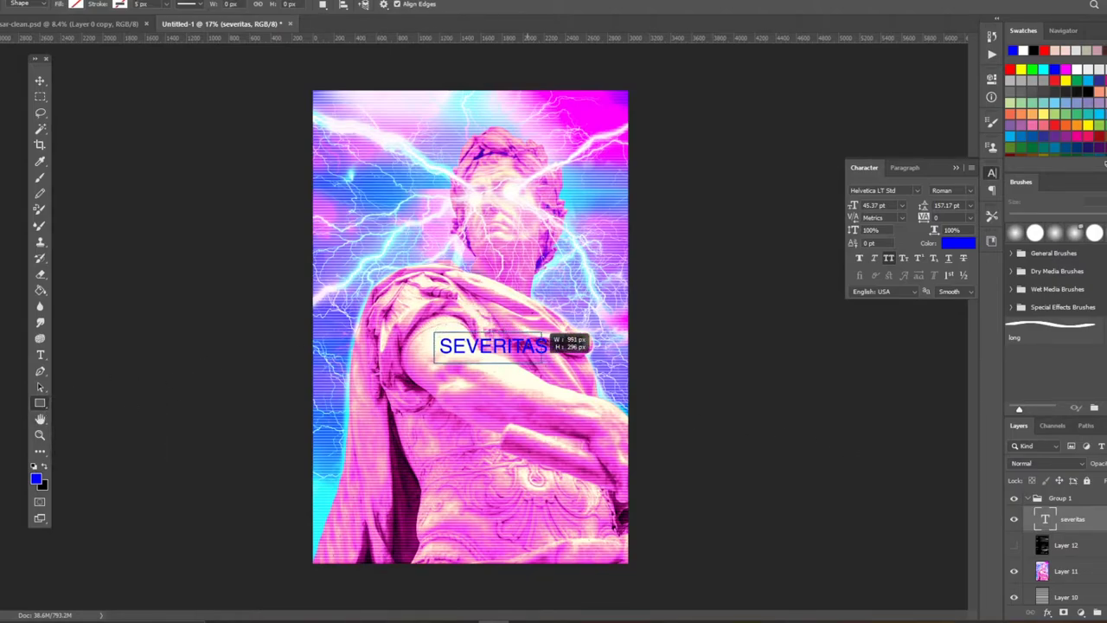
drag(433, 333, 556, 357)
click(76, 4)
click(13, 70)
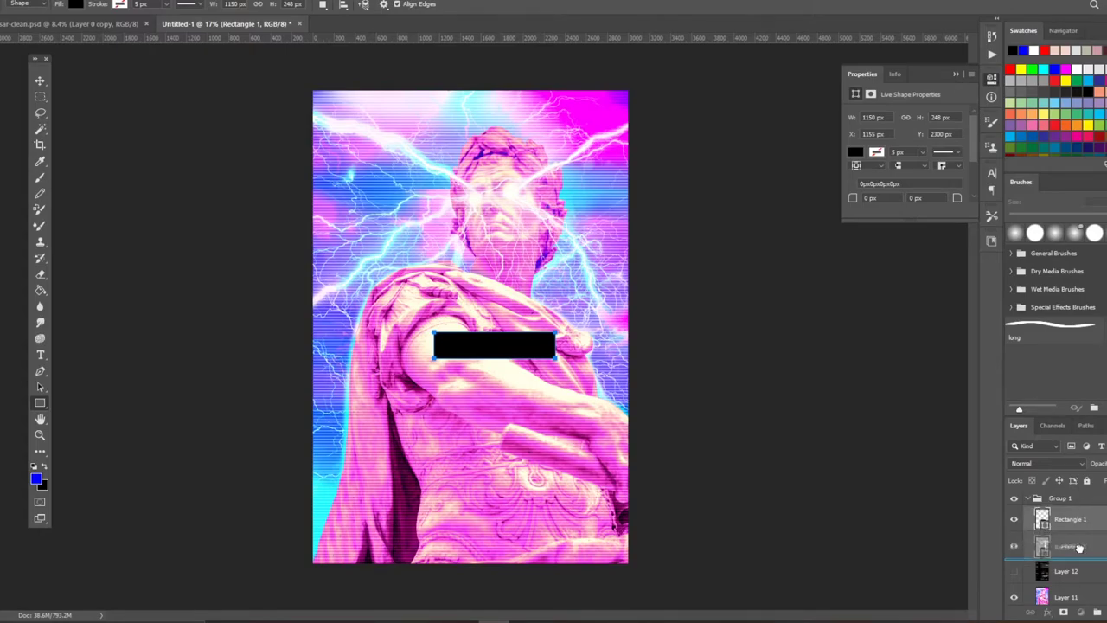
- Move the Severitas text layer above the black rectangle and select it
drag(1076, 523, 1072, 553)
key(v)
scroll(538, 334, up, 1)
scroll(538, 335, up, 1)
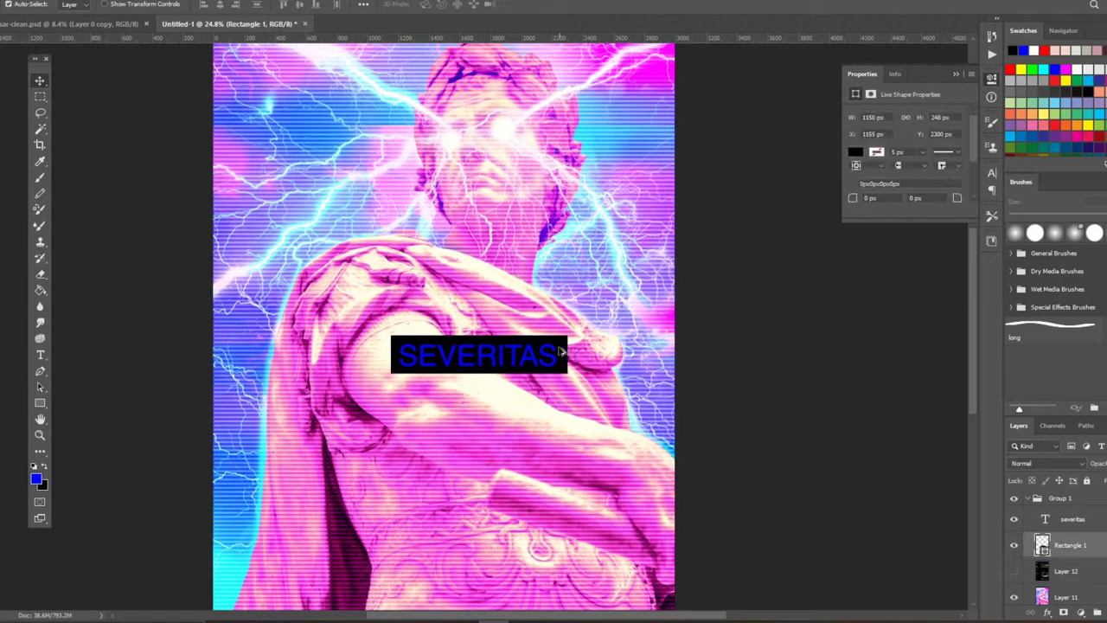
scroll(538, 335, up, 1)
scroll(563, 346, down, 2)
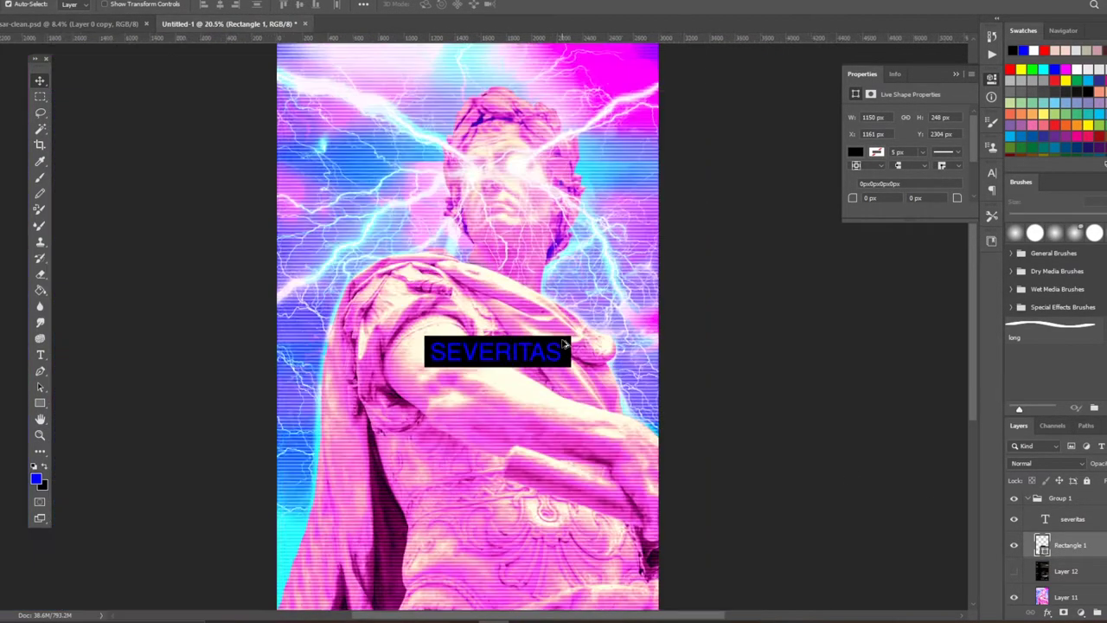
scroll(566, 342, down, 2)
scroll(573, 338, up, 2)
click(1071, 519)
- Change the caption's text colour to white
double_click(578, 342)
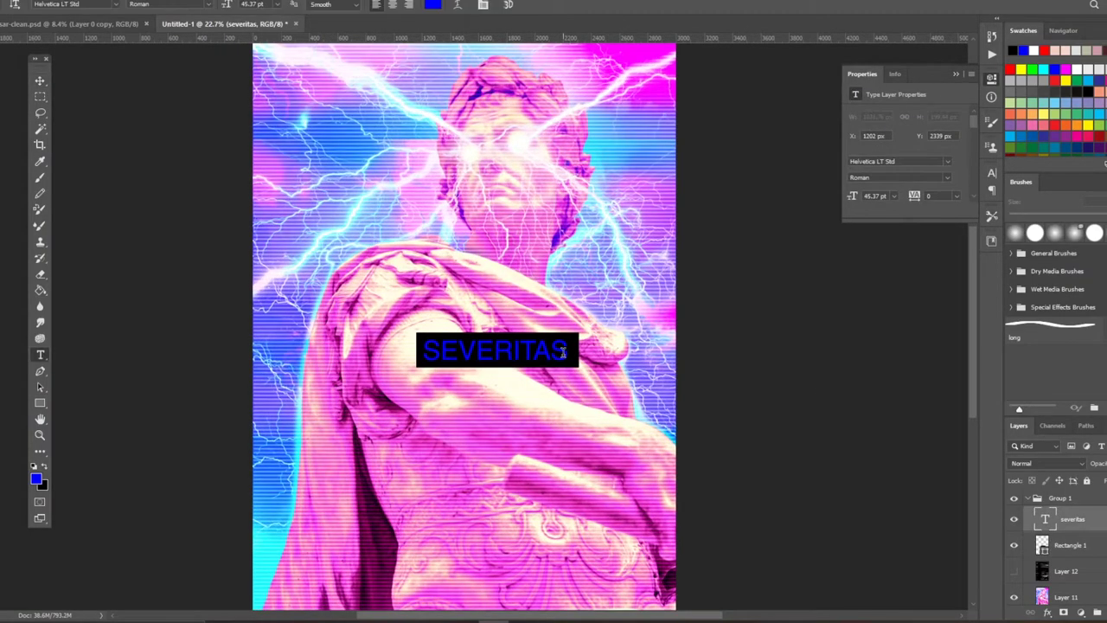
key(ctrl+t)
click(957, 243)
click(702, 219)
click(971, 217)
click(39, 80)
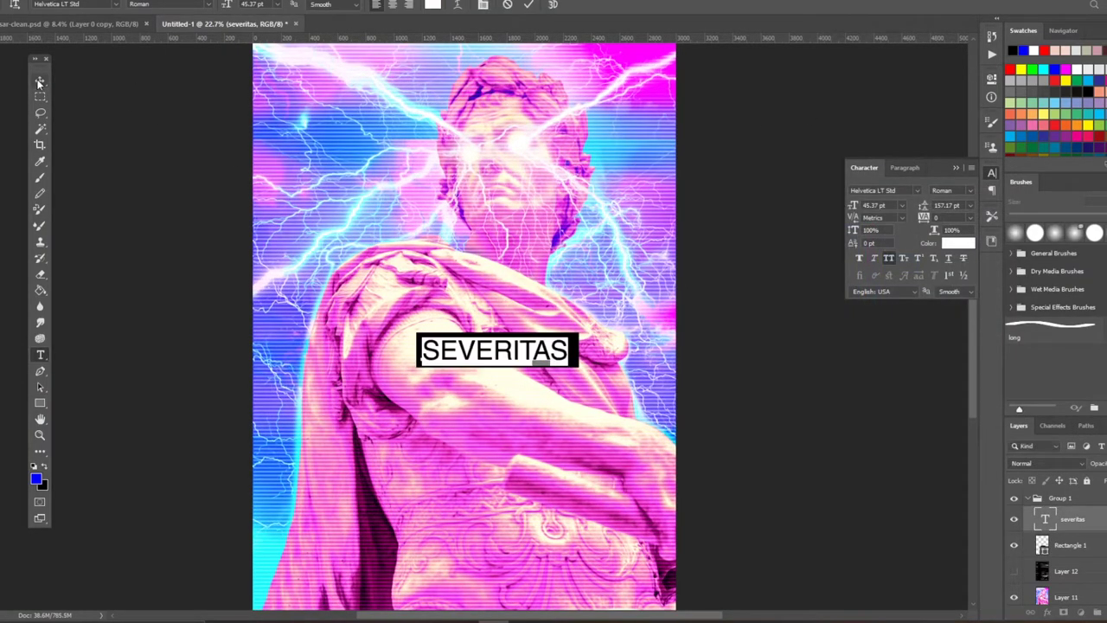
- Set the caption font to VCR OSD Mono
scroll(535, 363, down, 2)
scroll(535, 363, up, 3)
double_click(537, 363)
click(115, 4)
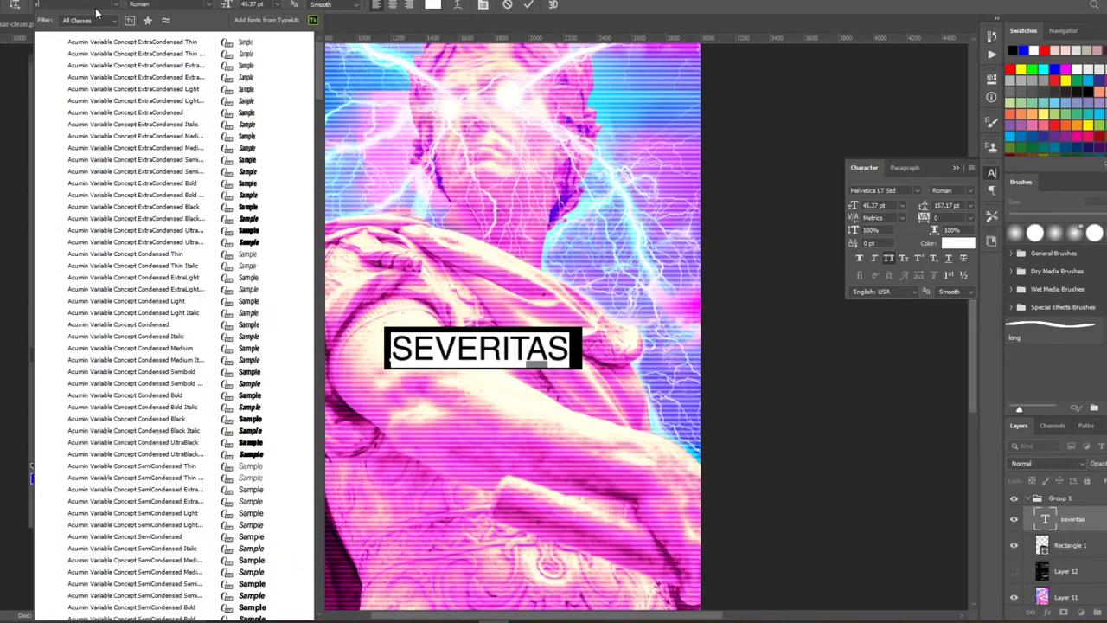
click(80, 149)
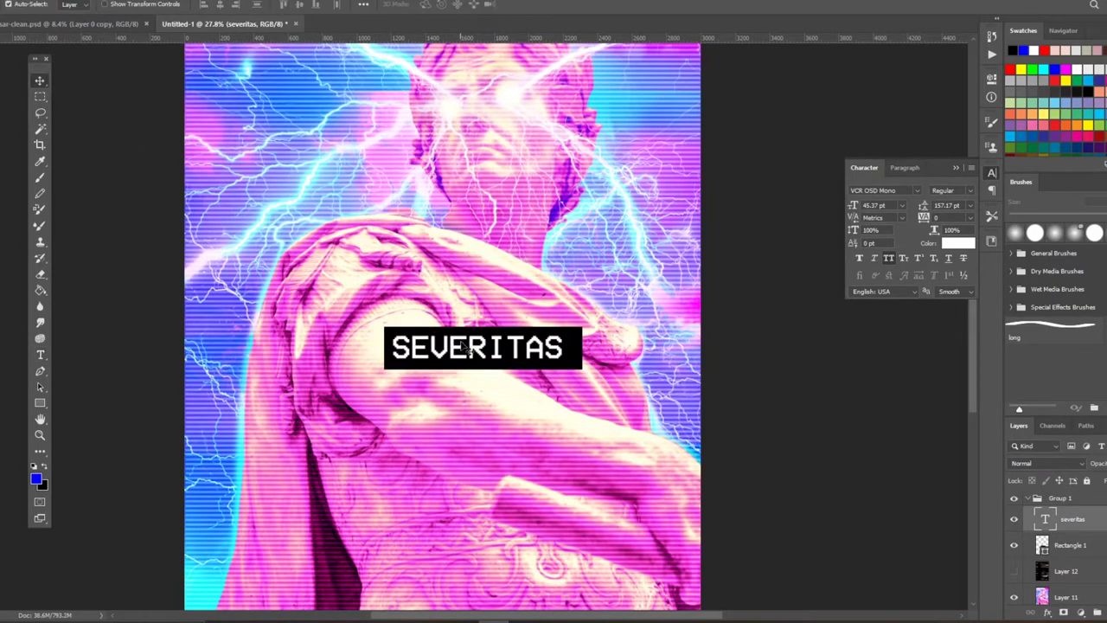
key(ctrl+Return)
- Turn off All Caps and retype the caption as 'Severitas'
double_click(564, 349)
key(ctrl+shift+k)
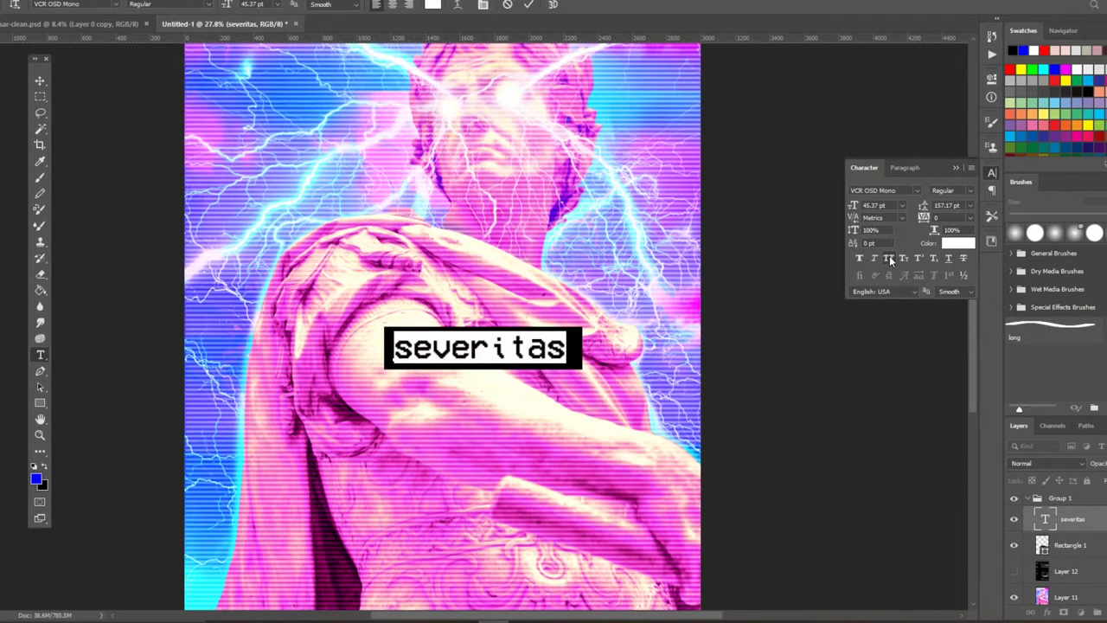
text(S)
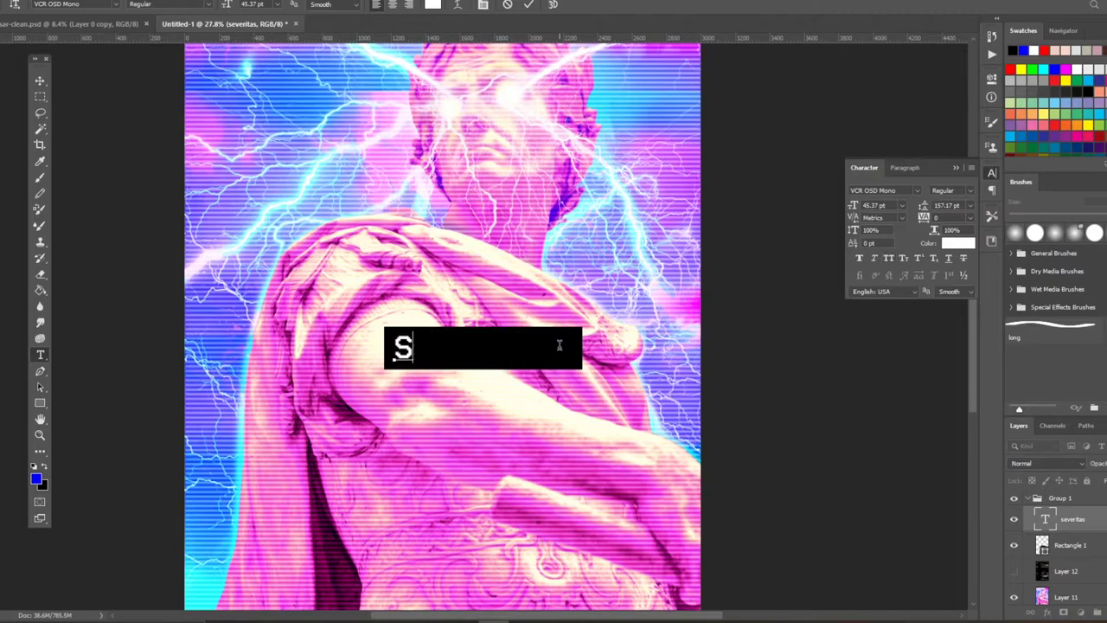
text(EVE)
key(BackSpace)
key(BackSpace)
key(BackSpace)
text(everitas)
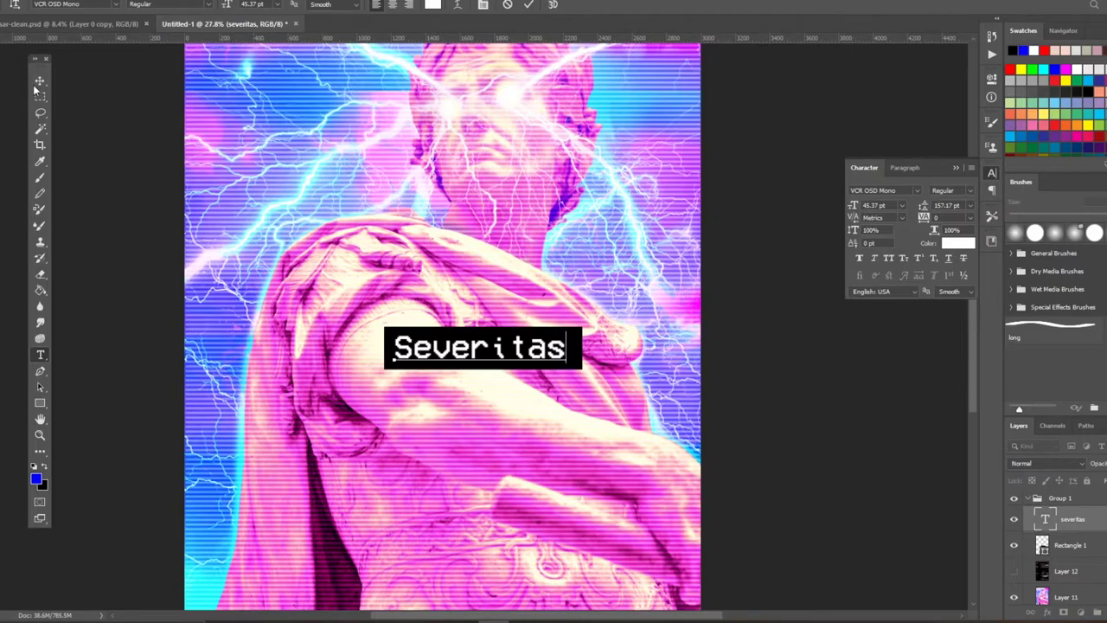
key(ctrl+Return)
scroll(367, 226, down, 2)
- Nudge the black rectangle left and tighten its edges with Free Transform
scroll(582, 356, up, 4)
drag(582, 356, 576, 357)
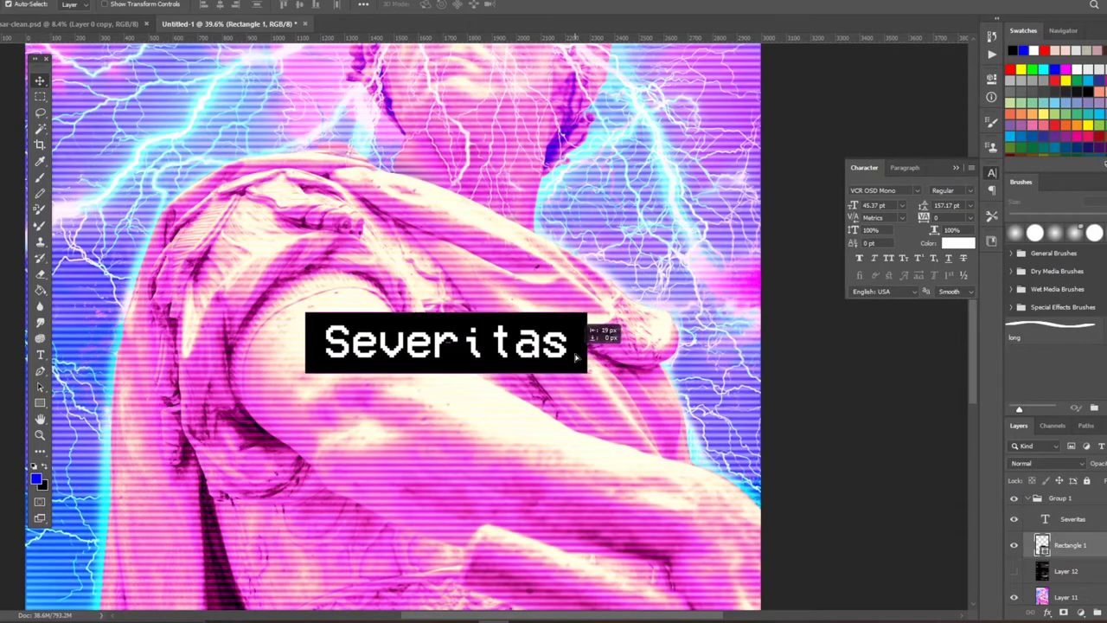
key(ctrl+t)
drag(445, 313, 448, 315)
drag(305, 345, 309, 344)
drag(446, 374, 446, 371)
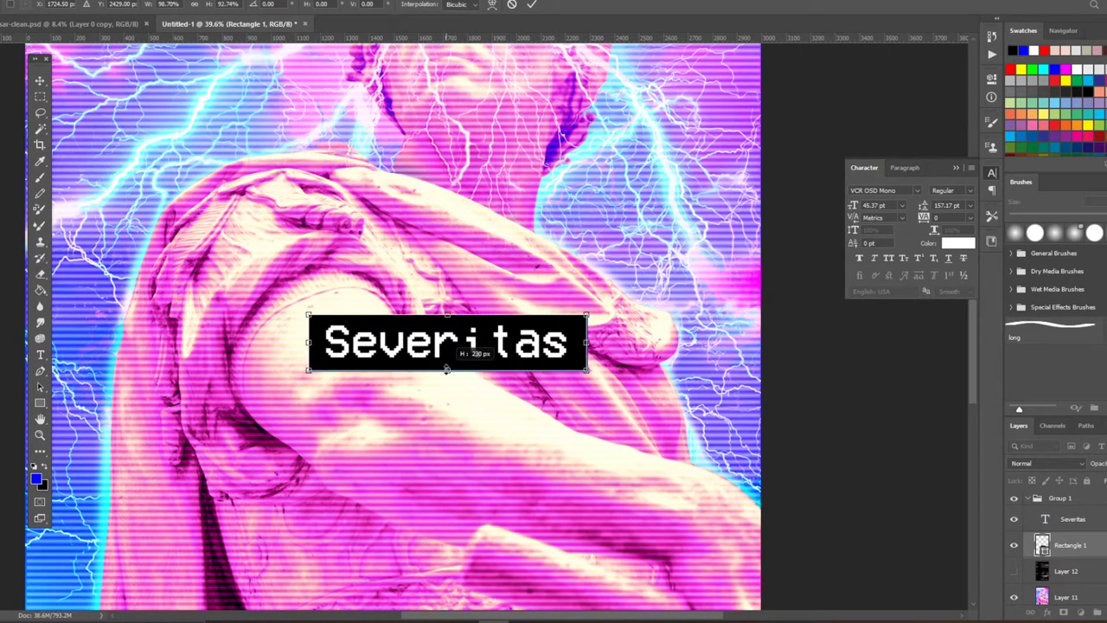
drag(587, 344, 584, 346)
key(Return)
- Set Rectangle 1's blend mode to Hard Light
scroll(588, 350, down, 5)
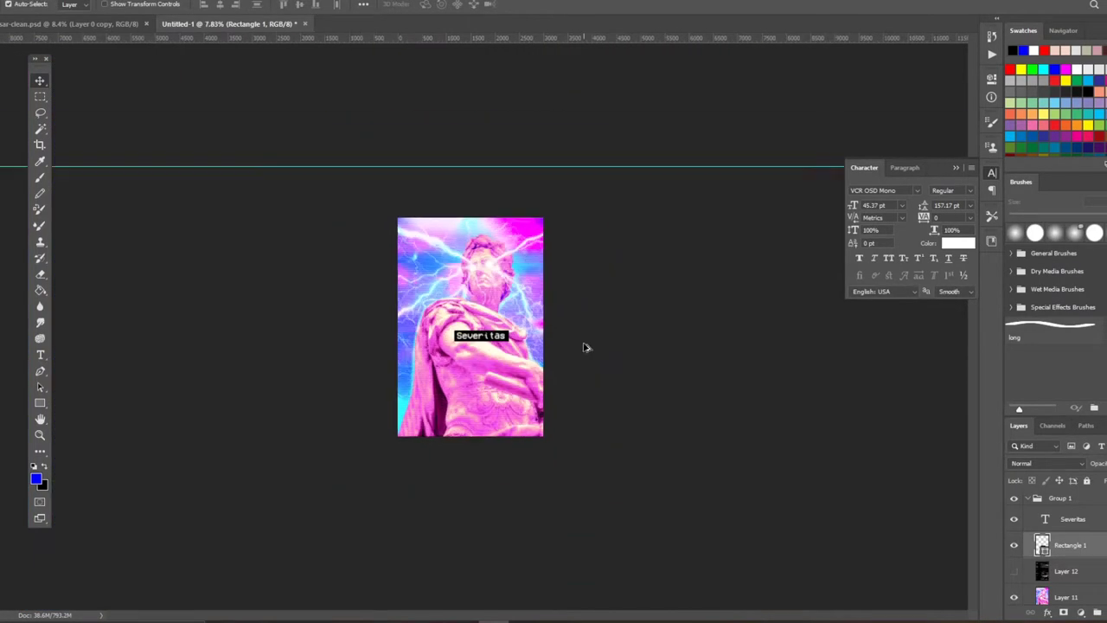
scroll(586, 346, up, 3)
scroll(580, 345, down, 3)
scroll(568, 346, up, 2)
scroll(568, 347, up, 2)
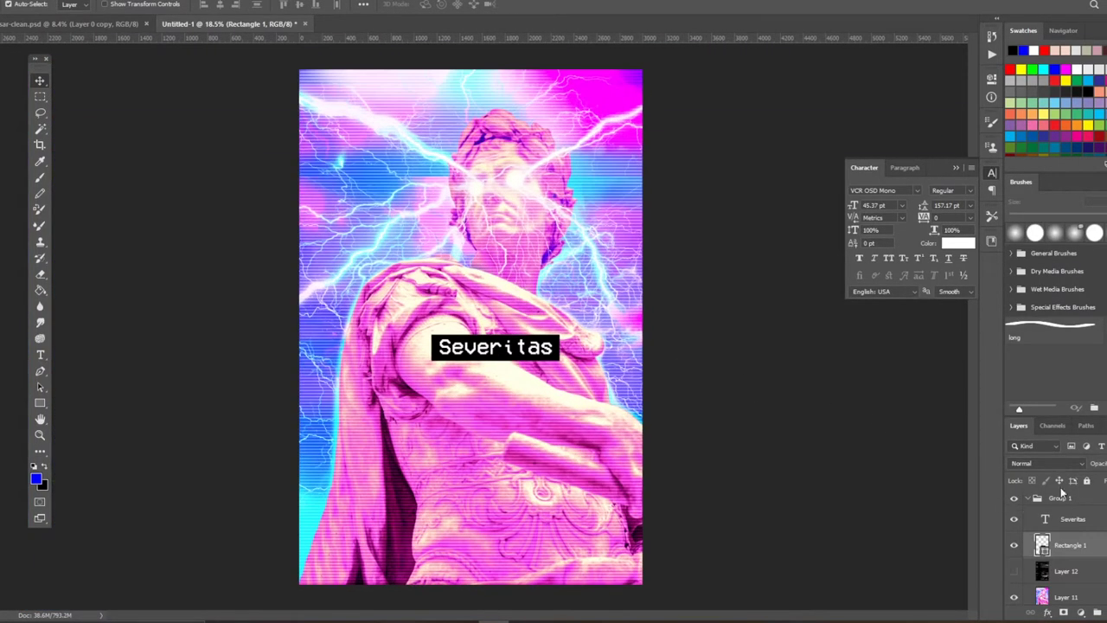
click(1046, 463)
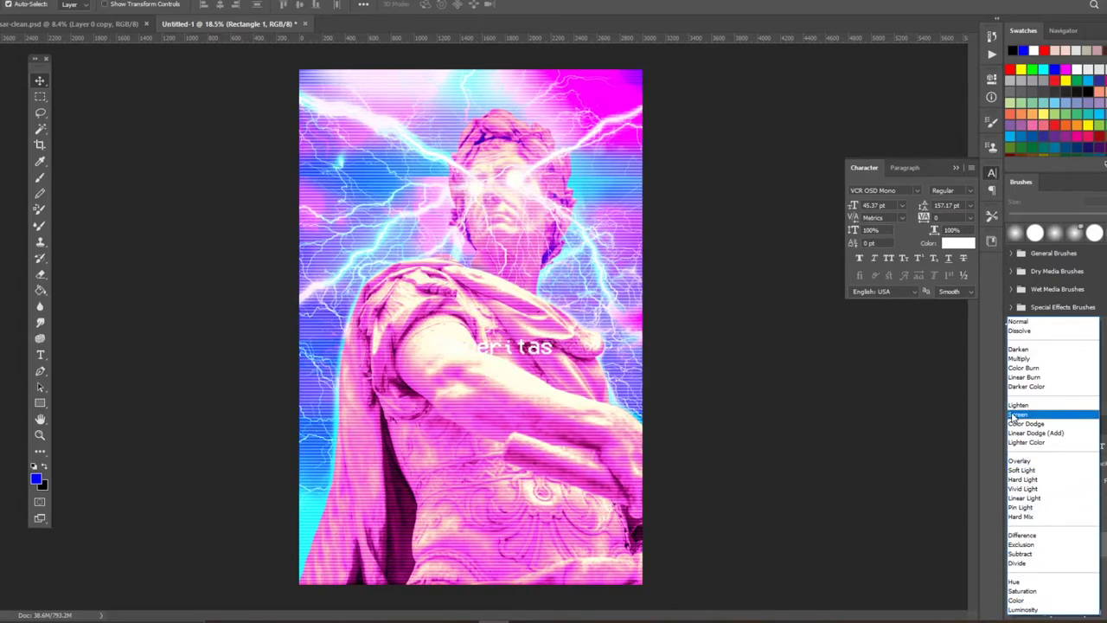
click(1044, 481)
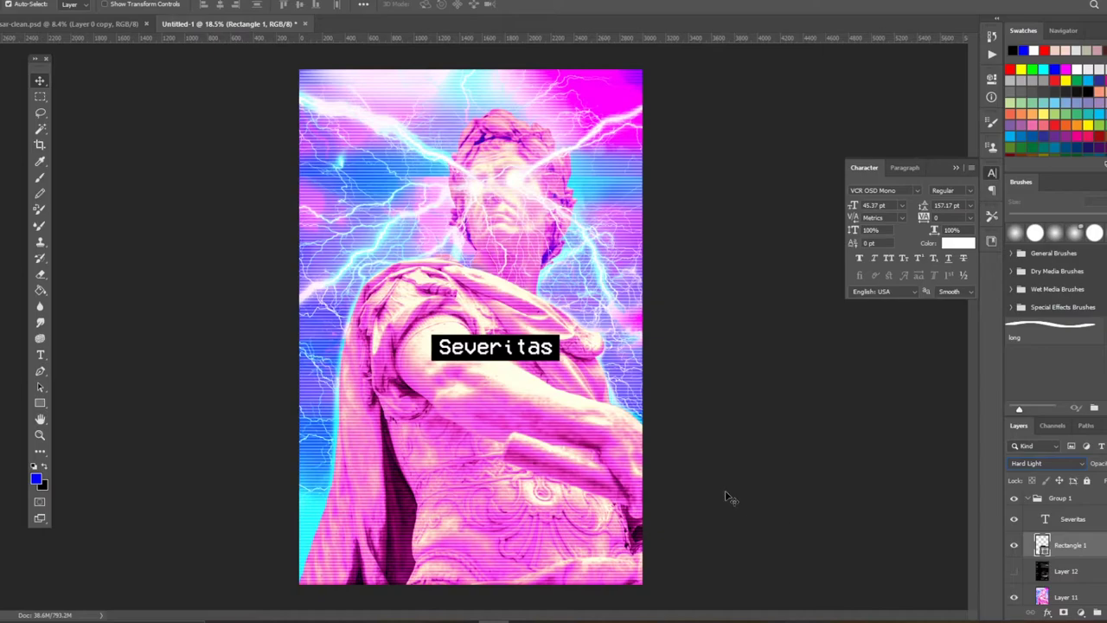
click(596, 465)
scroll(606, 467, down, 3)
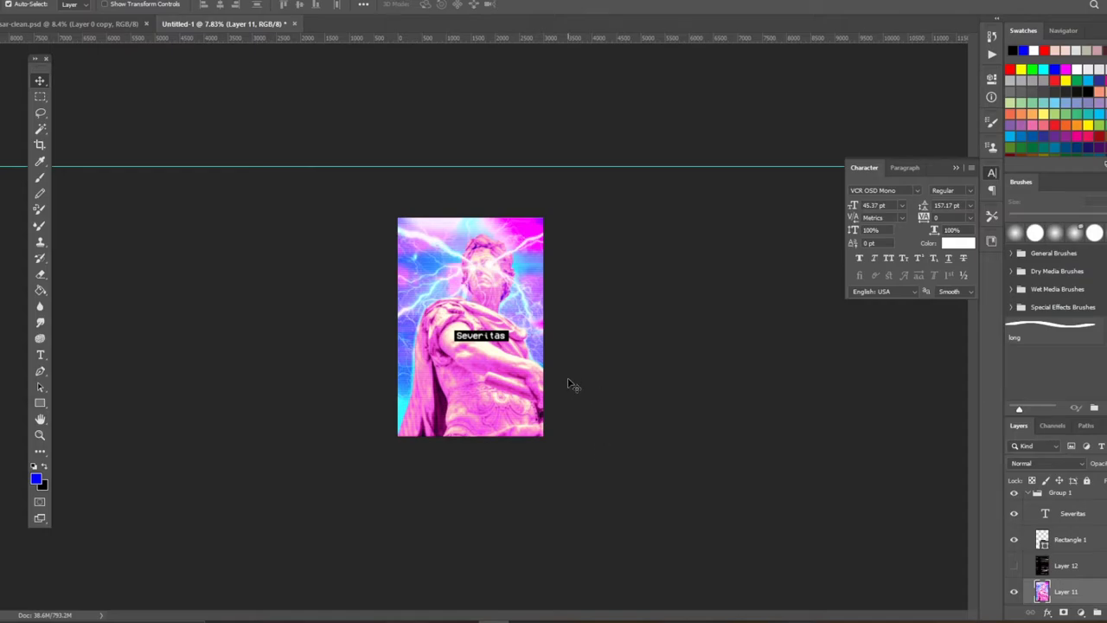
- Fit the view and move the Severitas caption lower on the chest
key(ctrl+0)
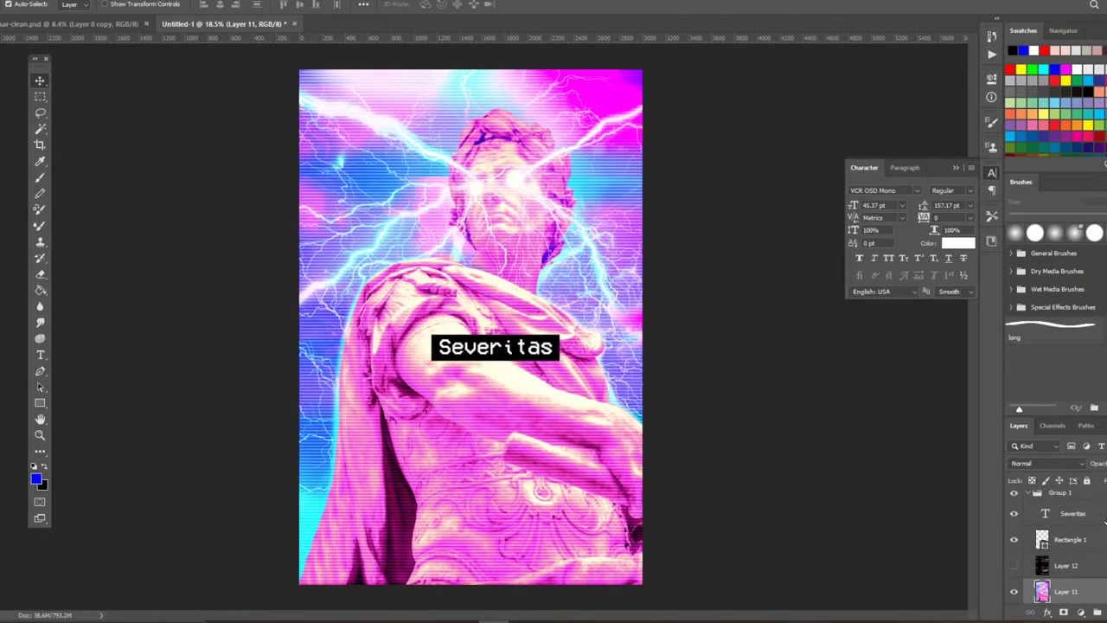
scroll(1098, 545, up, 1)
click(1091, 519)
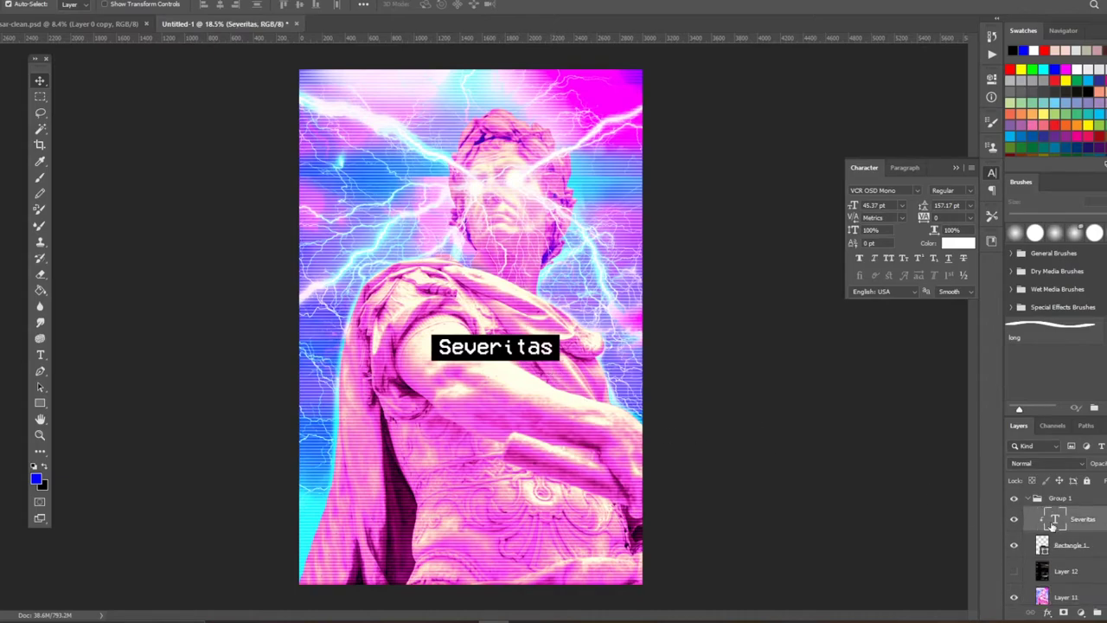
drag(544, 349, 544, 394)
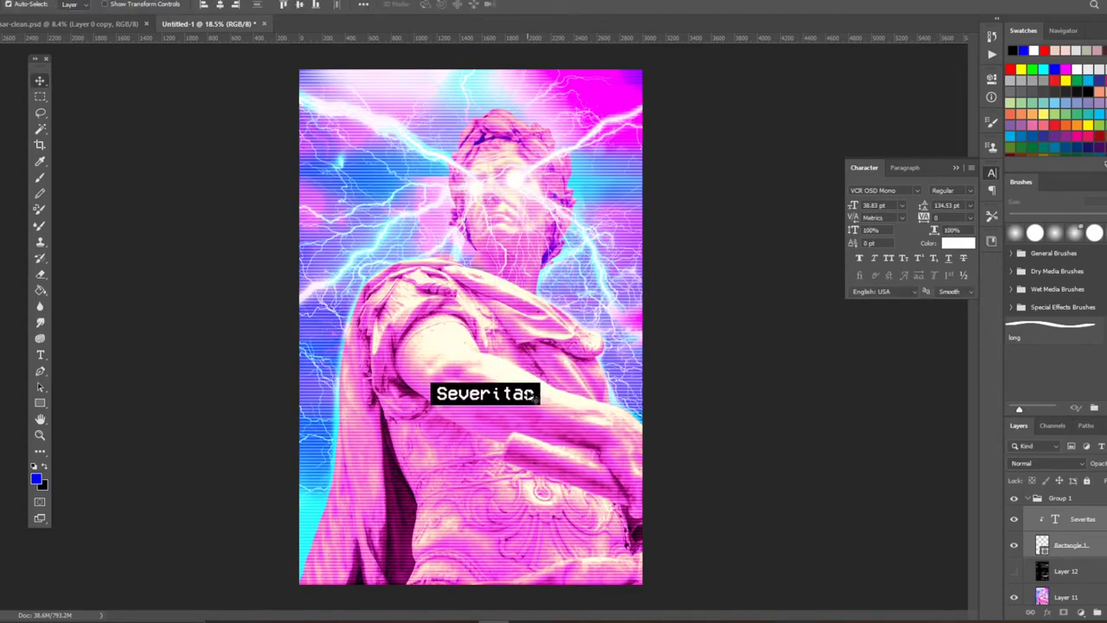
drag(544, 394, 539, 392)
scroll(539, 393, down, 3)
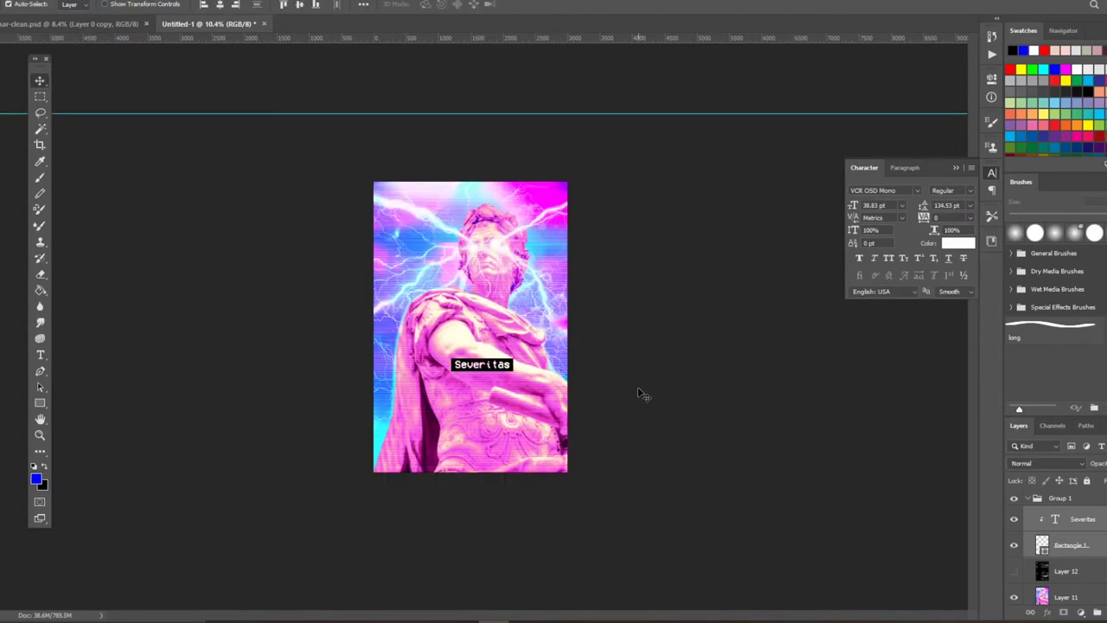
scroll(544, 382, up, 3)
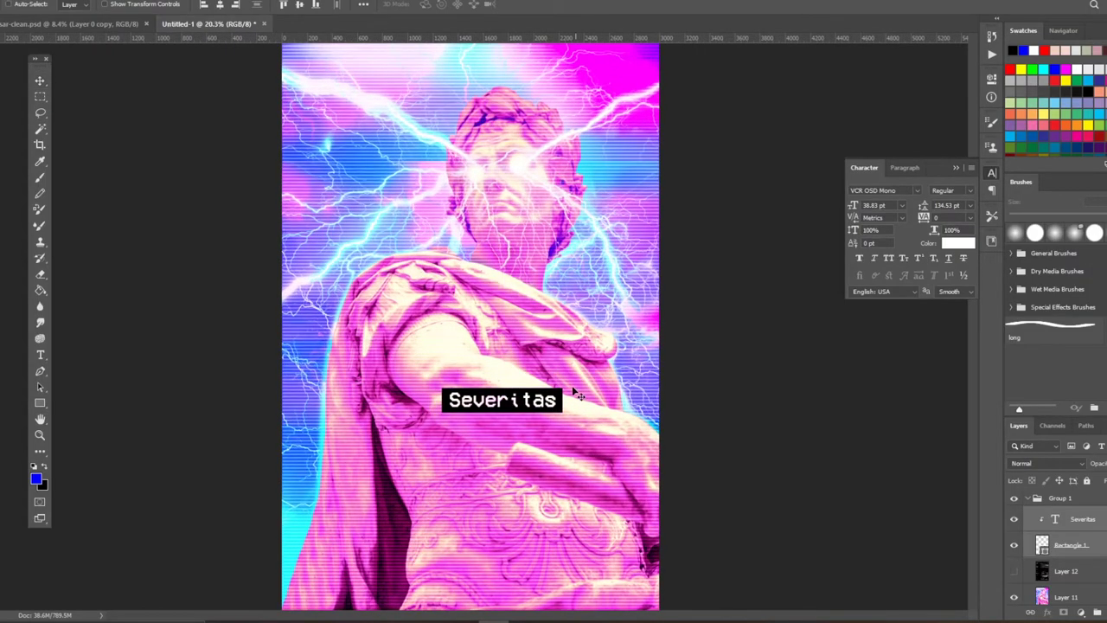
- Scale the Severitas caption down slightly with Free Transform
key(ctrl+t)
drag(564, 383, 544, 381)
key(Return)
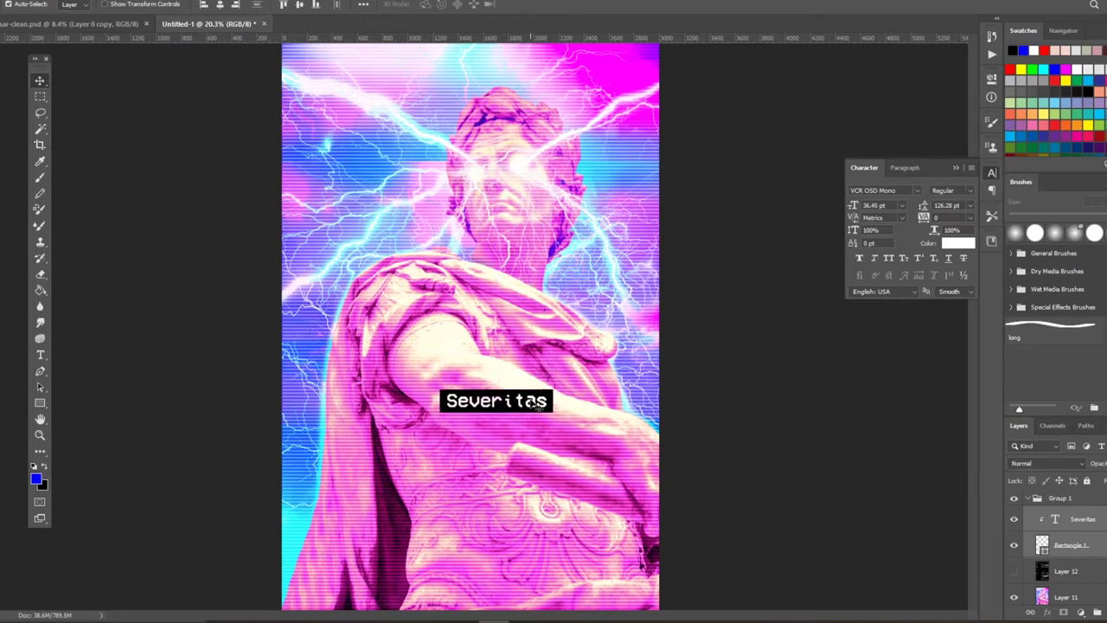
scroll(551, 396, down, 3)
scroll(603, 394, up, 1)
scroll(623, 372, up, 1)
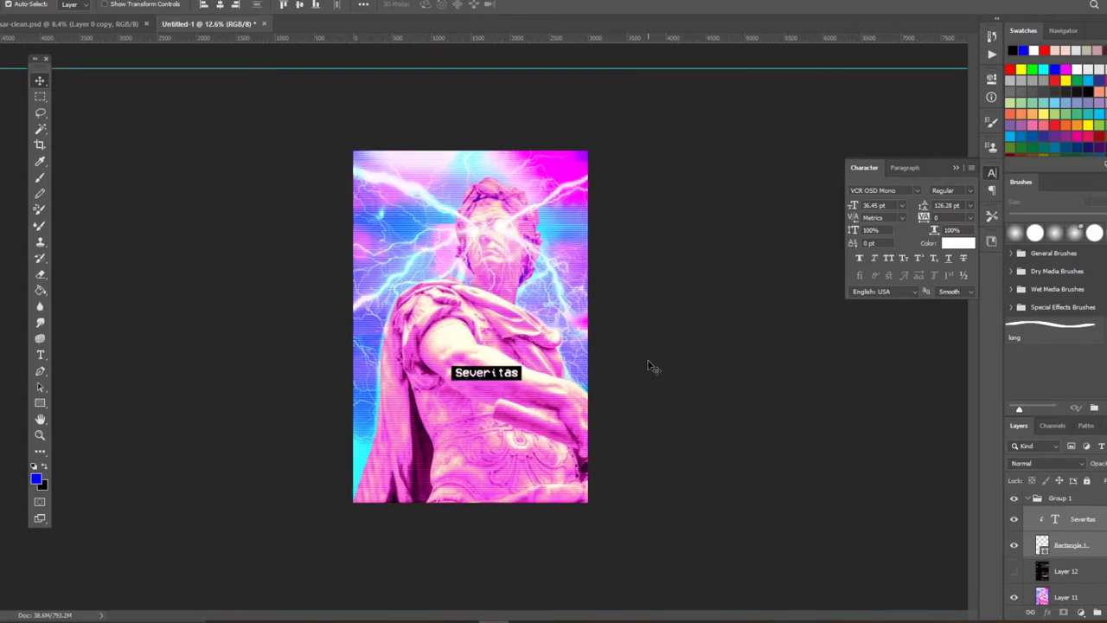
scroll(653, 368, up, 1)
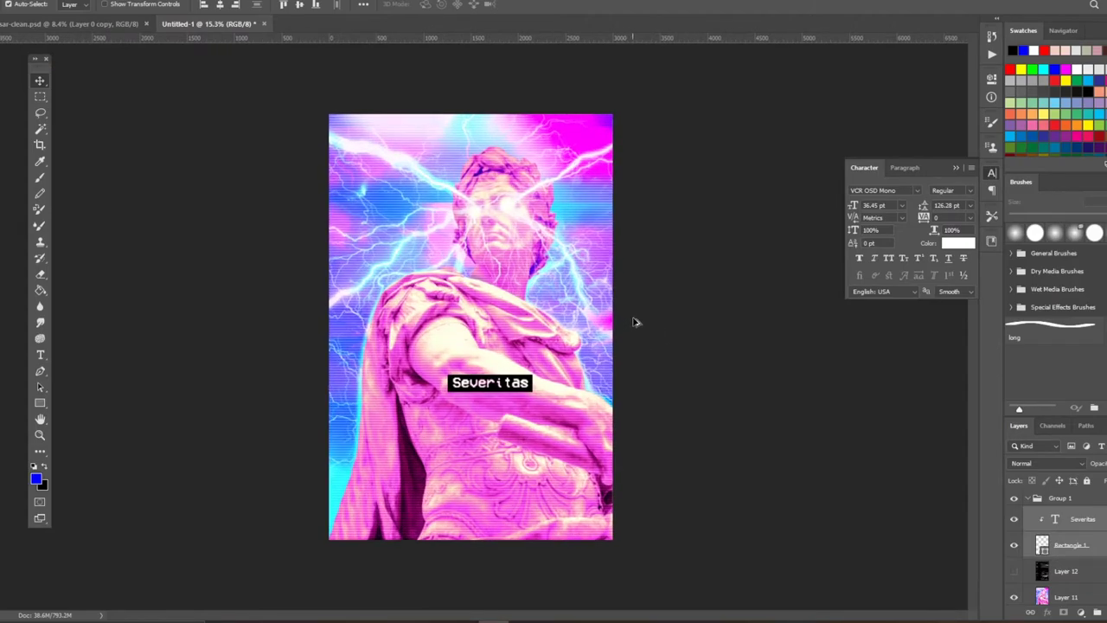
- Compare the Layer 12 glitch overlay on and off, then leave it hidden
click(1014, 572)
click(1014, 574)
scroll(620, 348, up, 1)
click(1014, 573)
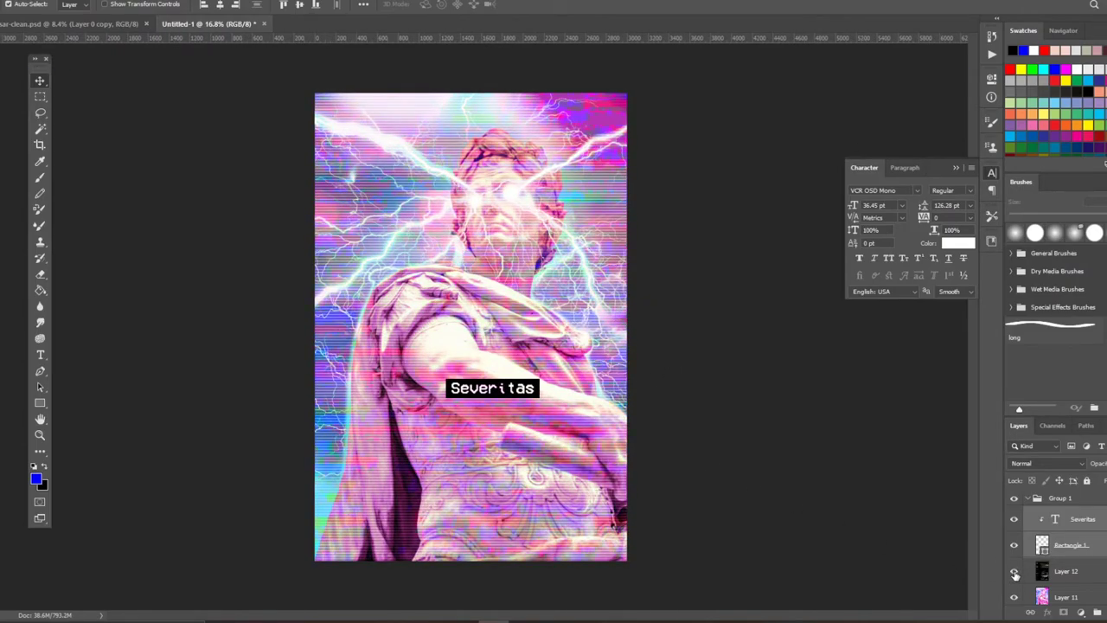
key(ctrl+minus)
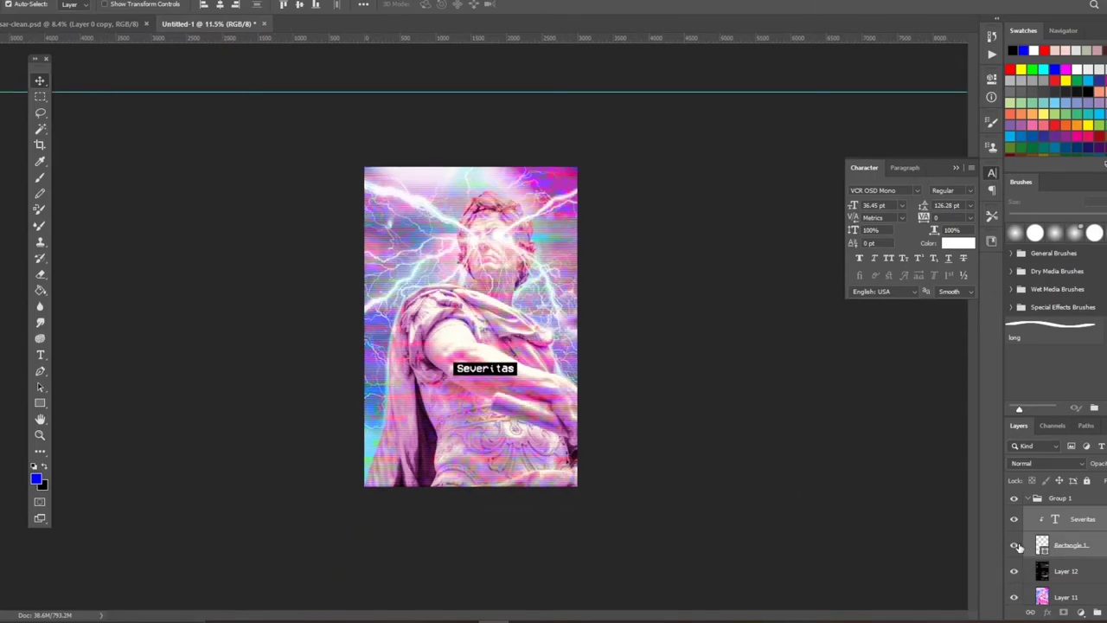
click(1068, 570)
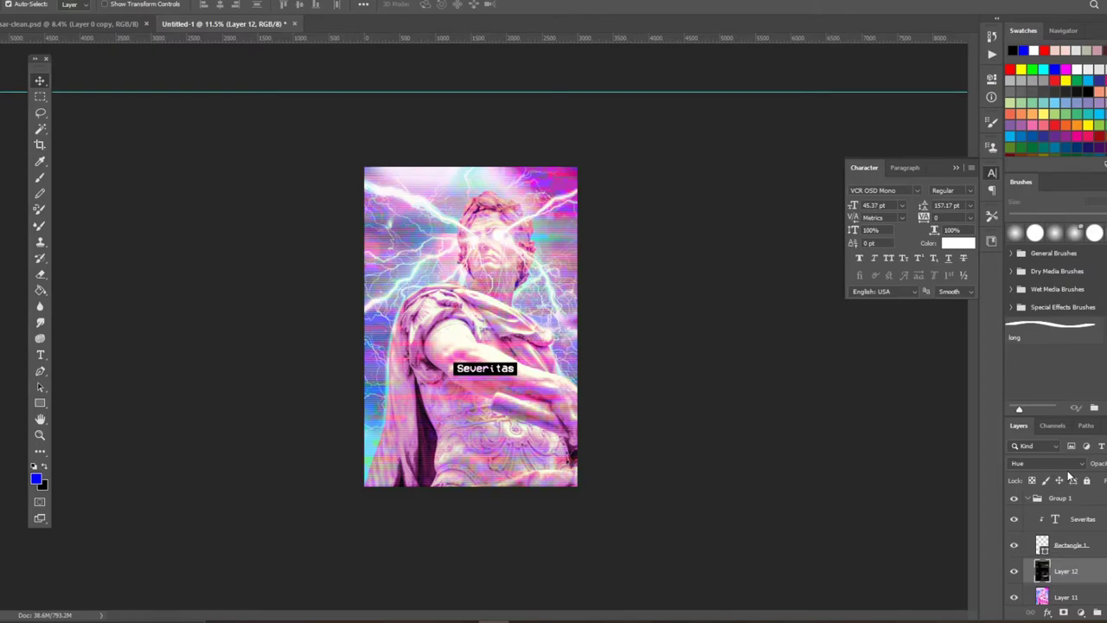
click(1013, 571)
scroll(558, 337, up, 2)
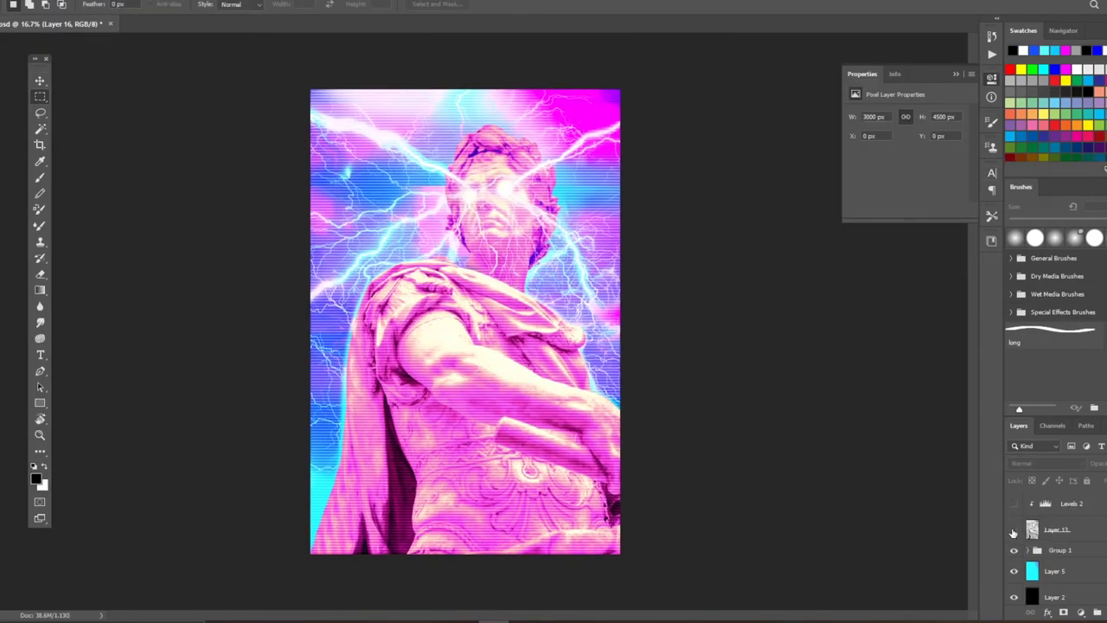
- Stamp a merged statue layer, make two copies, and set channels on Layer 14 copy
click(1013, 529)
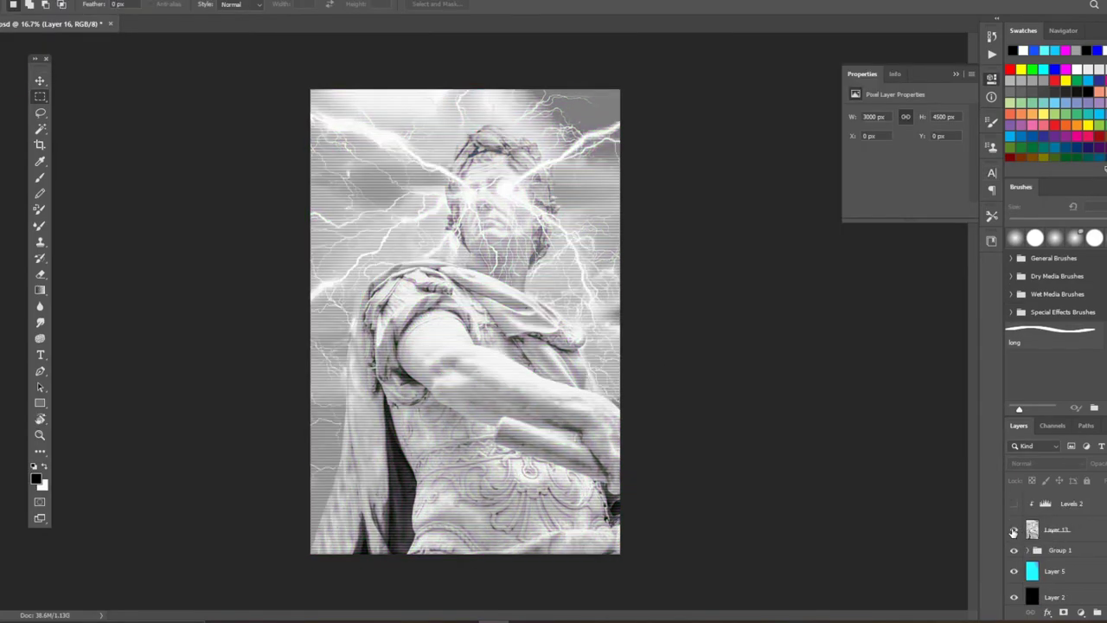
key(ctrl+shift+alt+e)
key(ctrl+j)
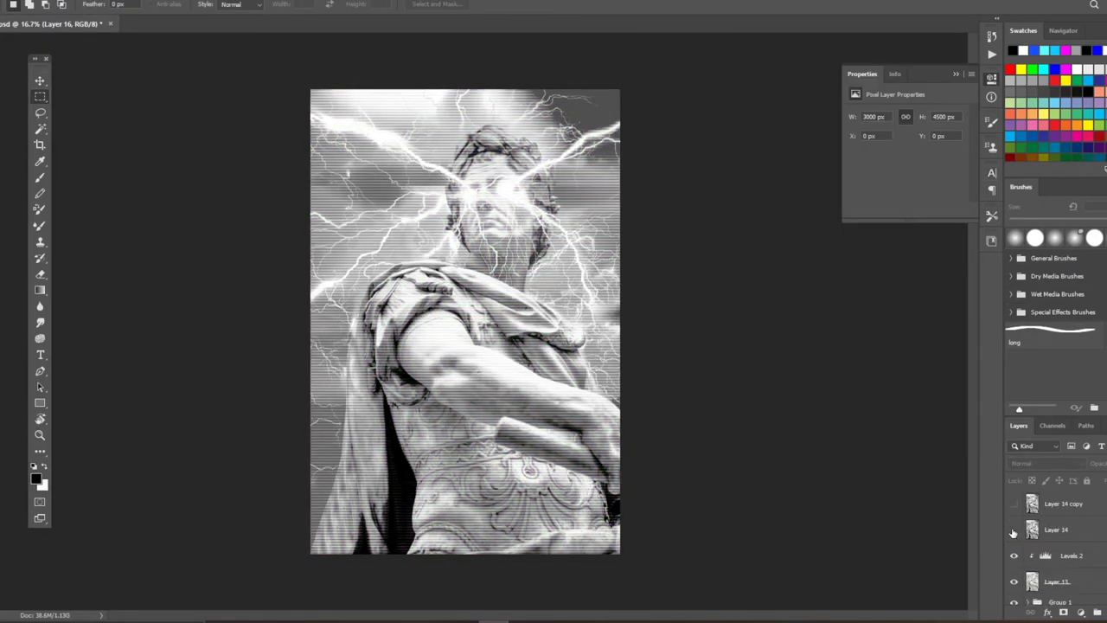
key(ctrl+j)
click(1014, 530)
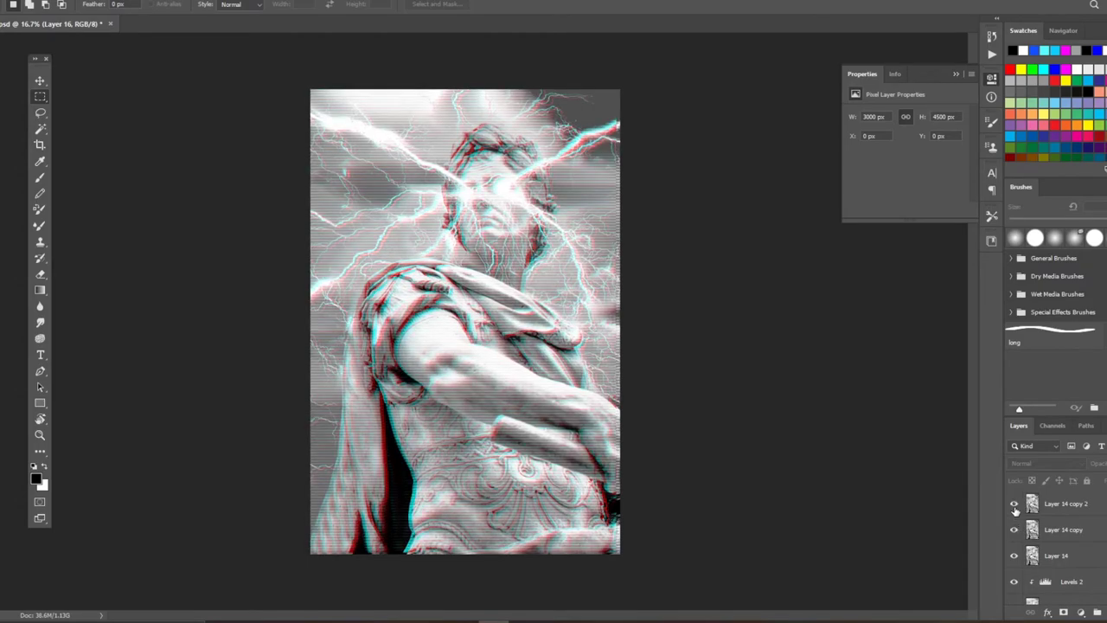
double_click(1092, 529)
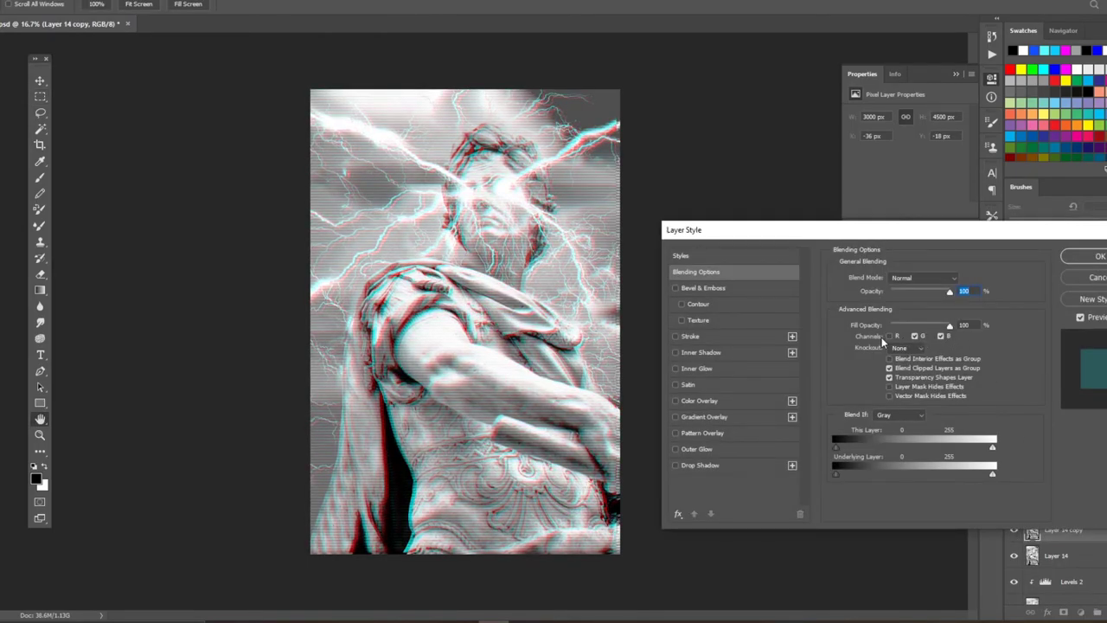
click(1099, 256)
- Restrict Layer 14 copy 2 to the red channel for the split
click(1014, 504)
double_click(1091, 503)
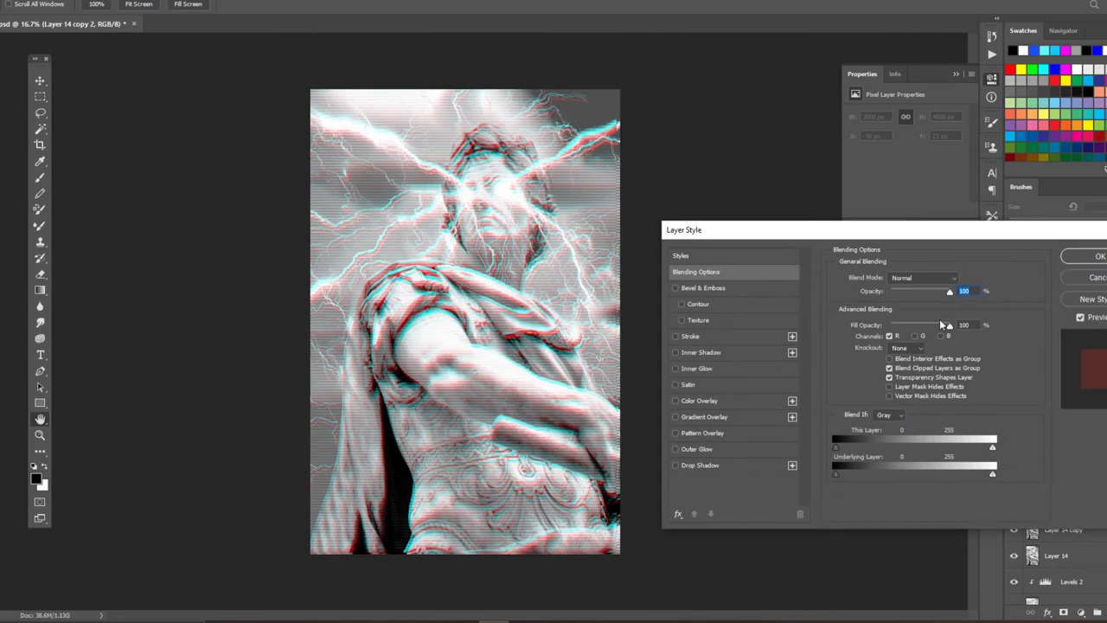
key(Return)
click(1013, 556)
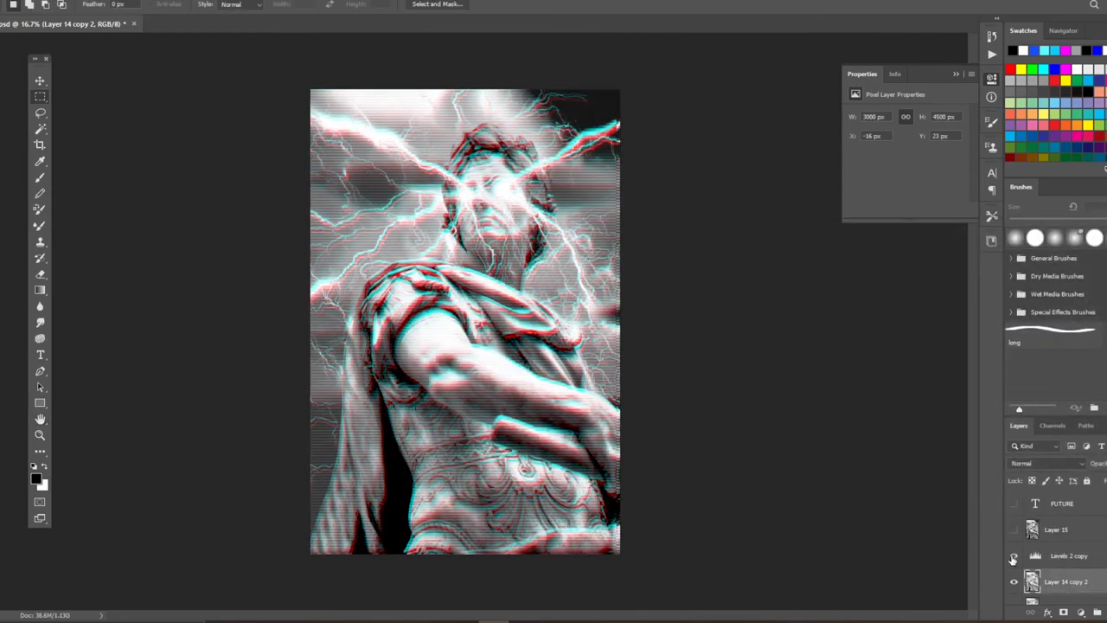
click(1014, 555)
click(1014, 555)
scroll(1067, 517, up, 1)
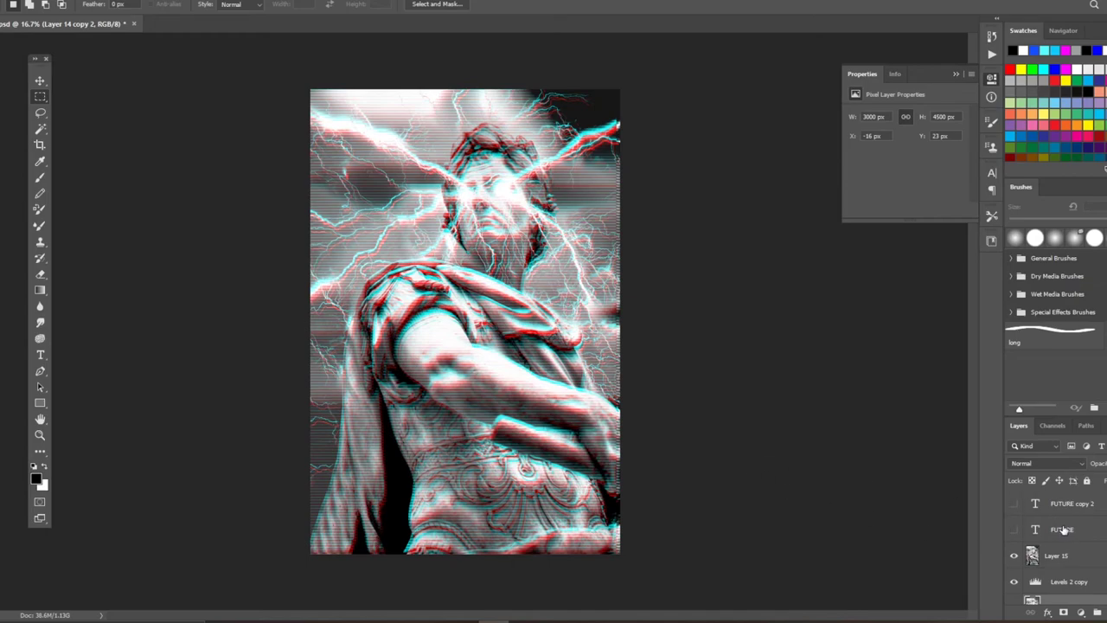
- Show the FUTURE title copies with channel-split blending and save the poster
click(1013, 530)
click(1014, 503)
click(1076, 506)
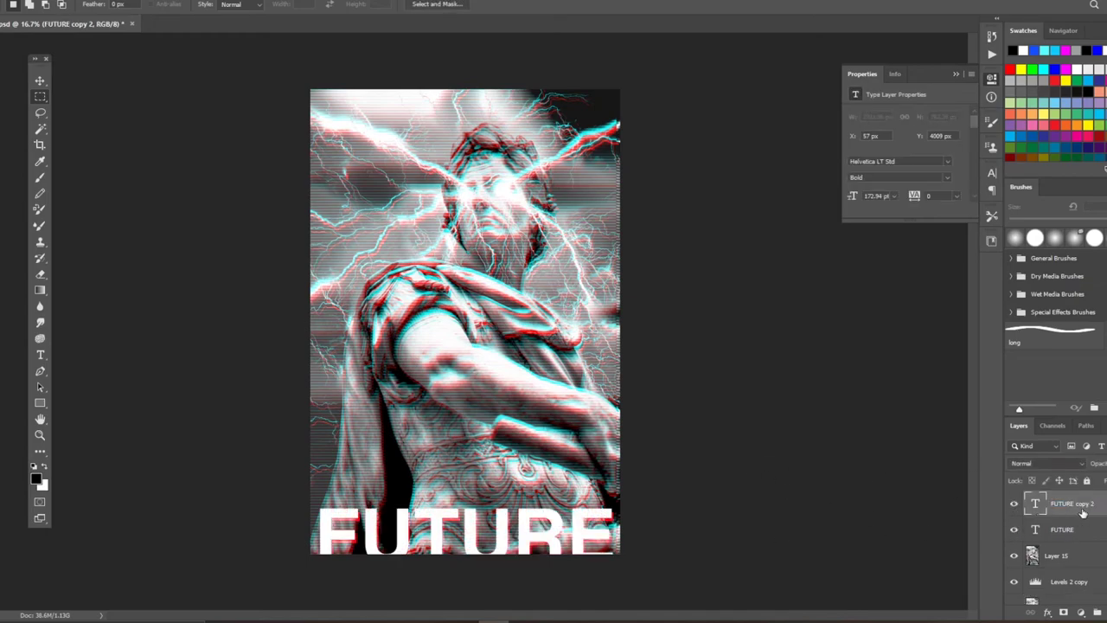
double_click(1081, 512)
key(Escape)
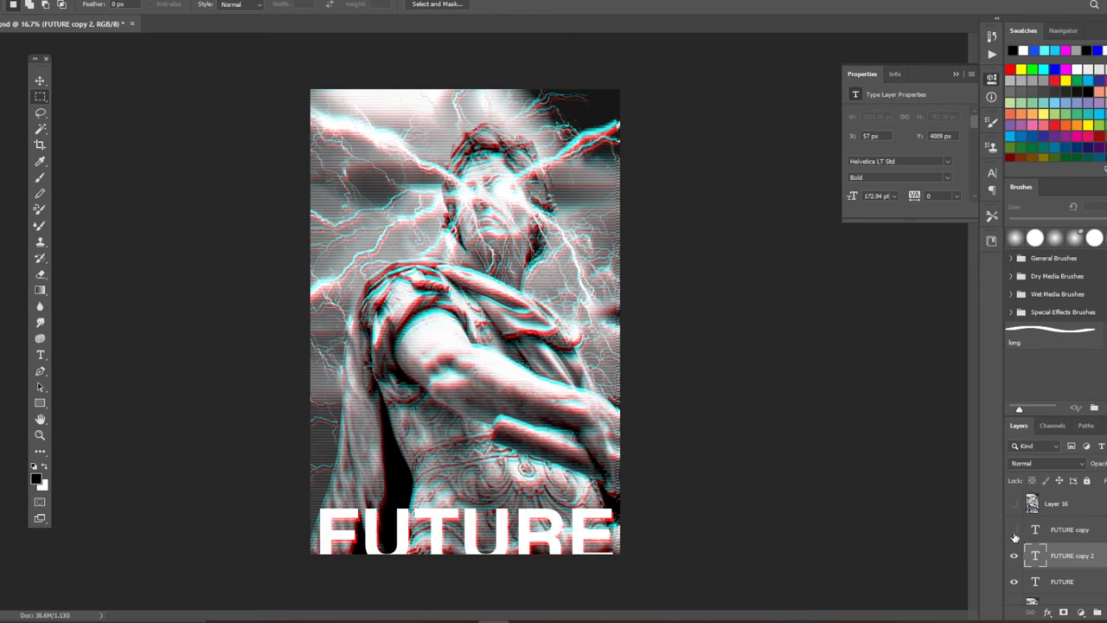
click(1014, 534)
double_click(1087, 530)
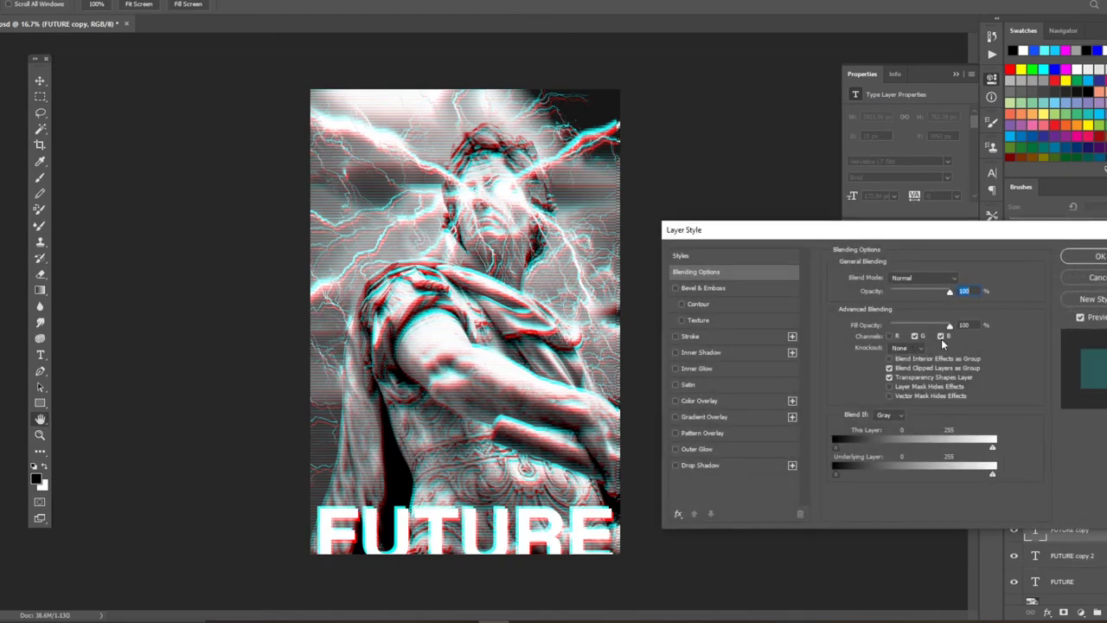
click(1098, 256)
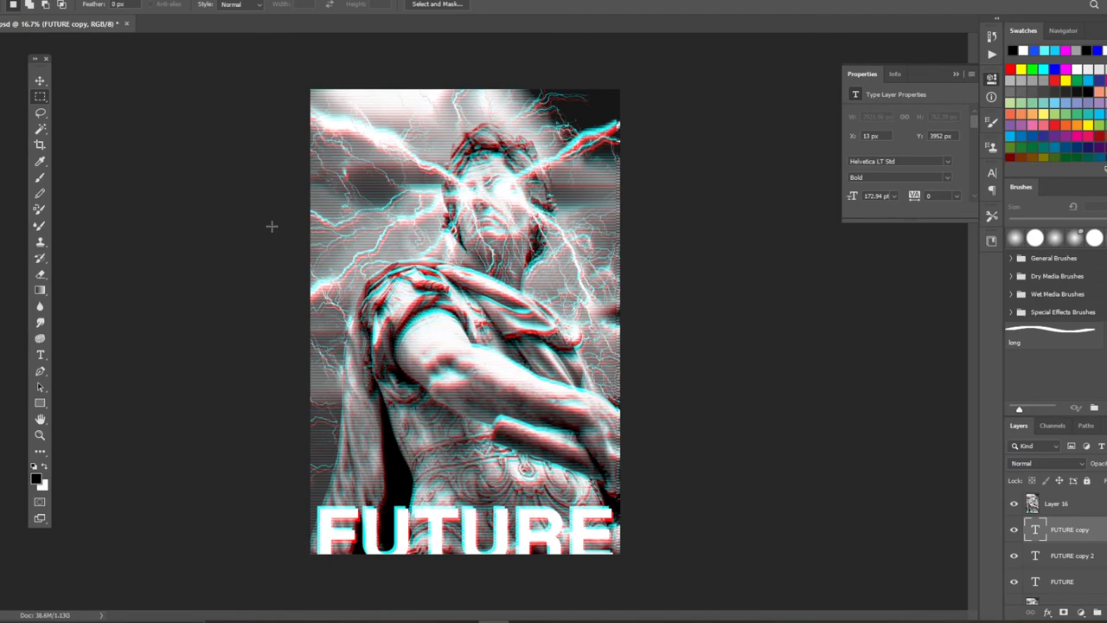
click(13, 0)
click(35, 113)
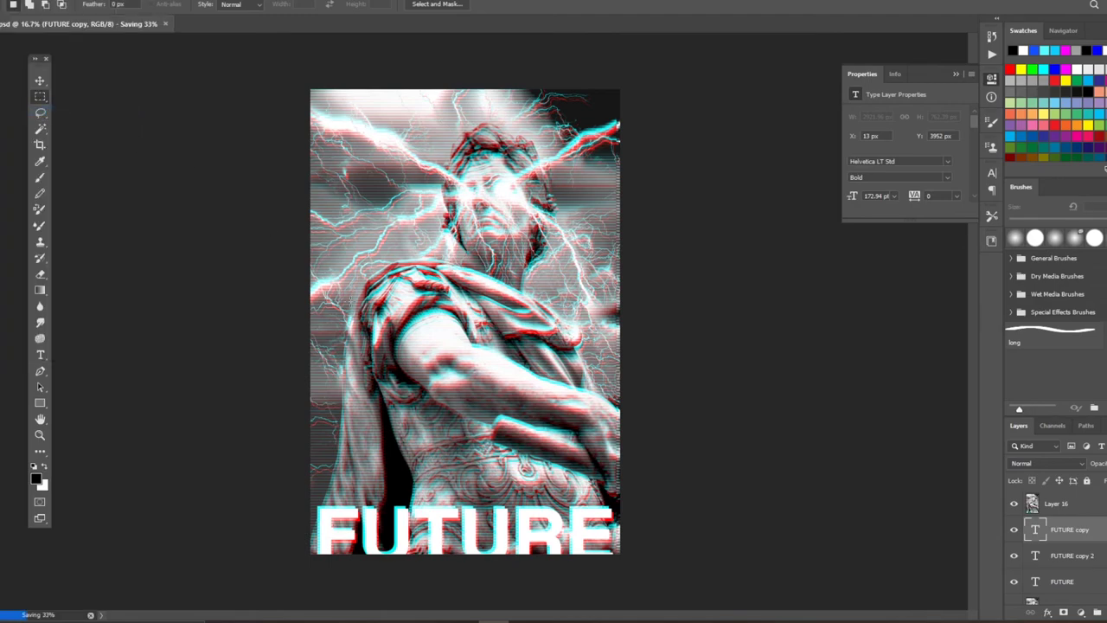